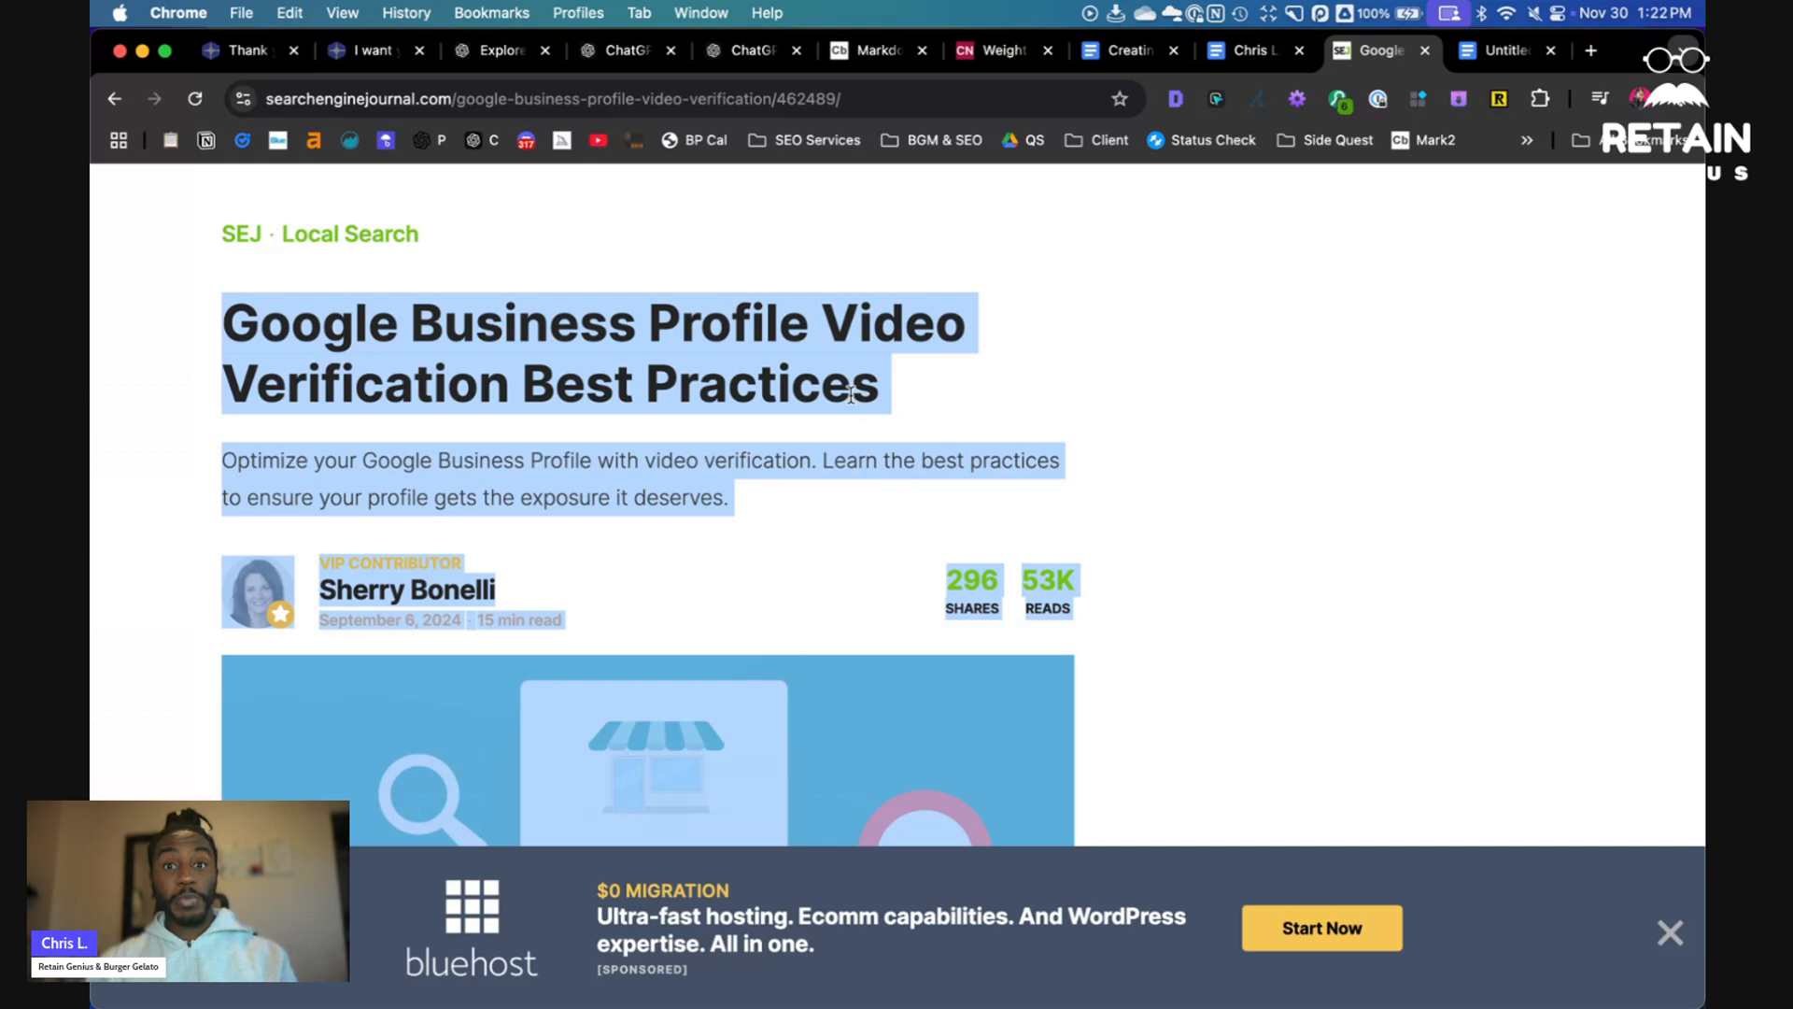
- In the prompt document, correct "os" to "of" and change "what" to "why" in the headline instruction
left_click(1497, 51)
key("super+a")
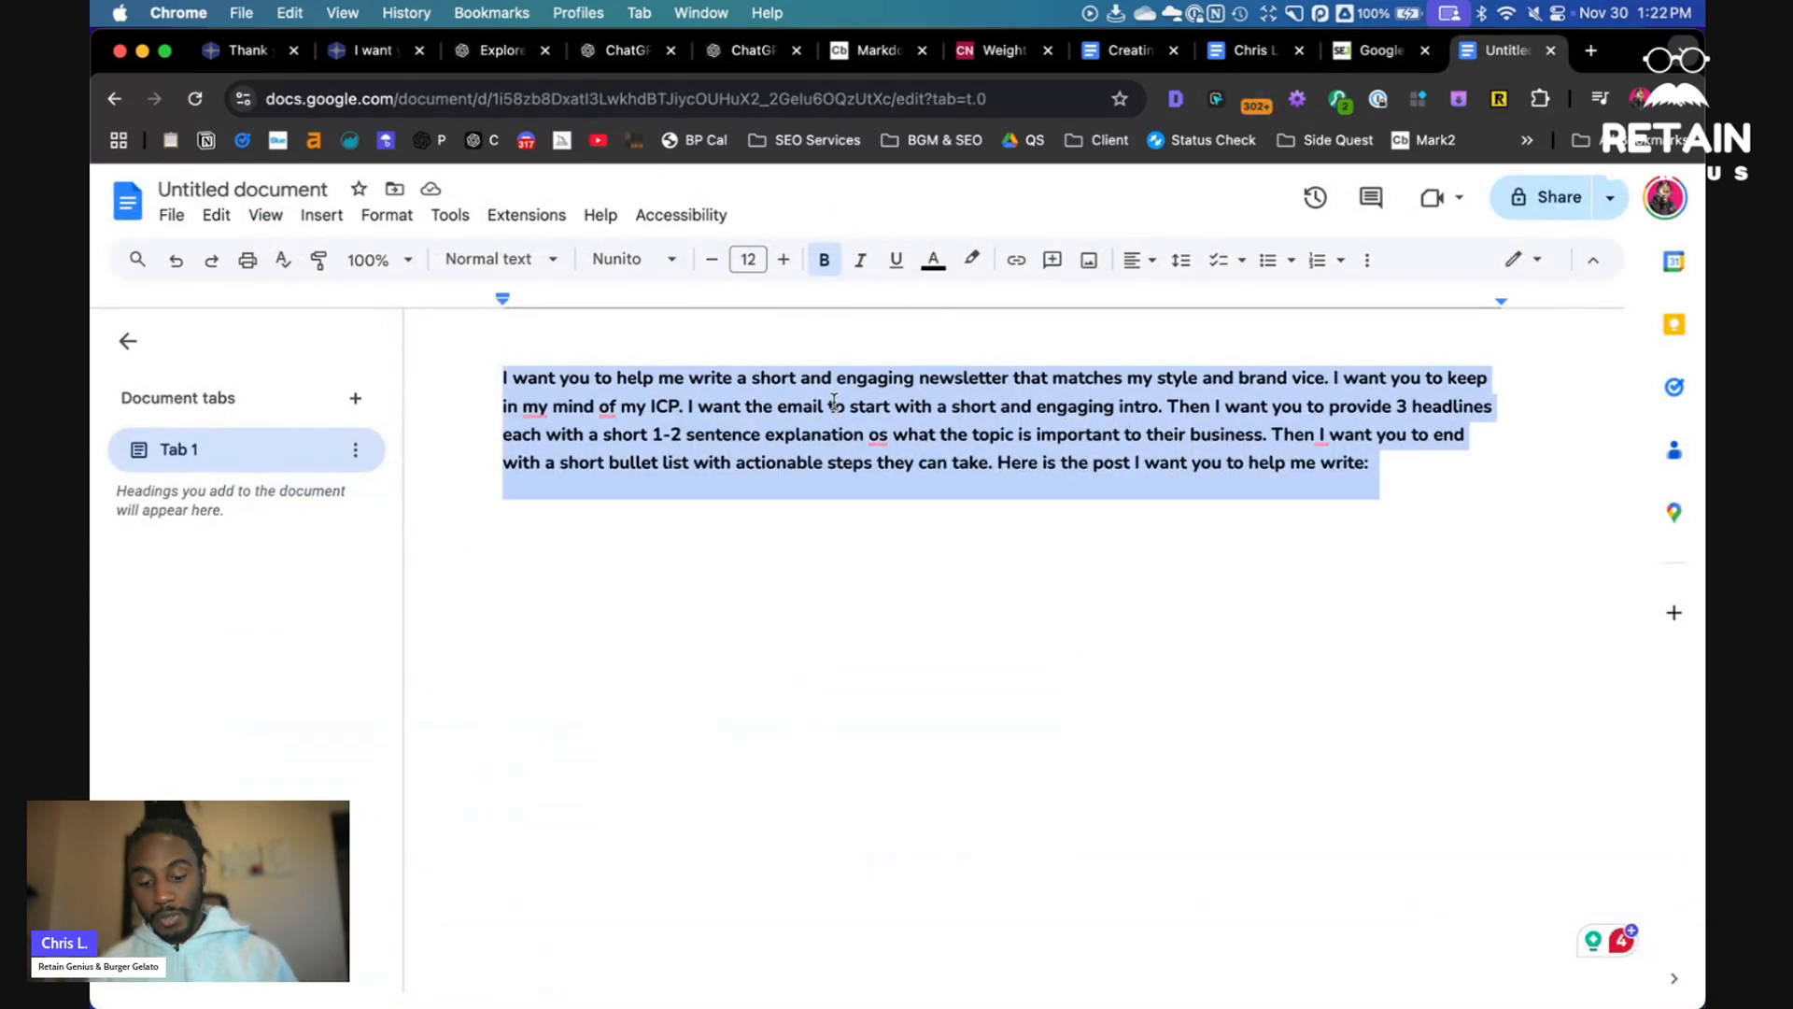
left_click(784, 544)
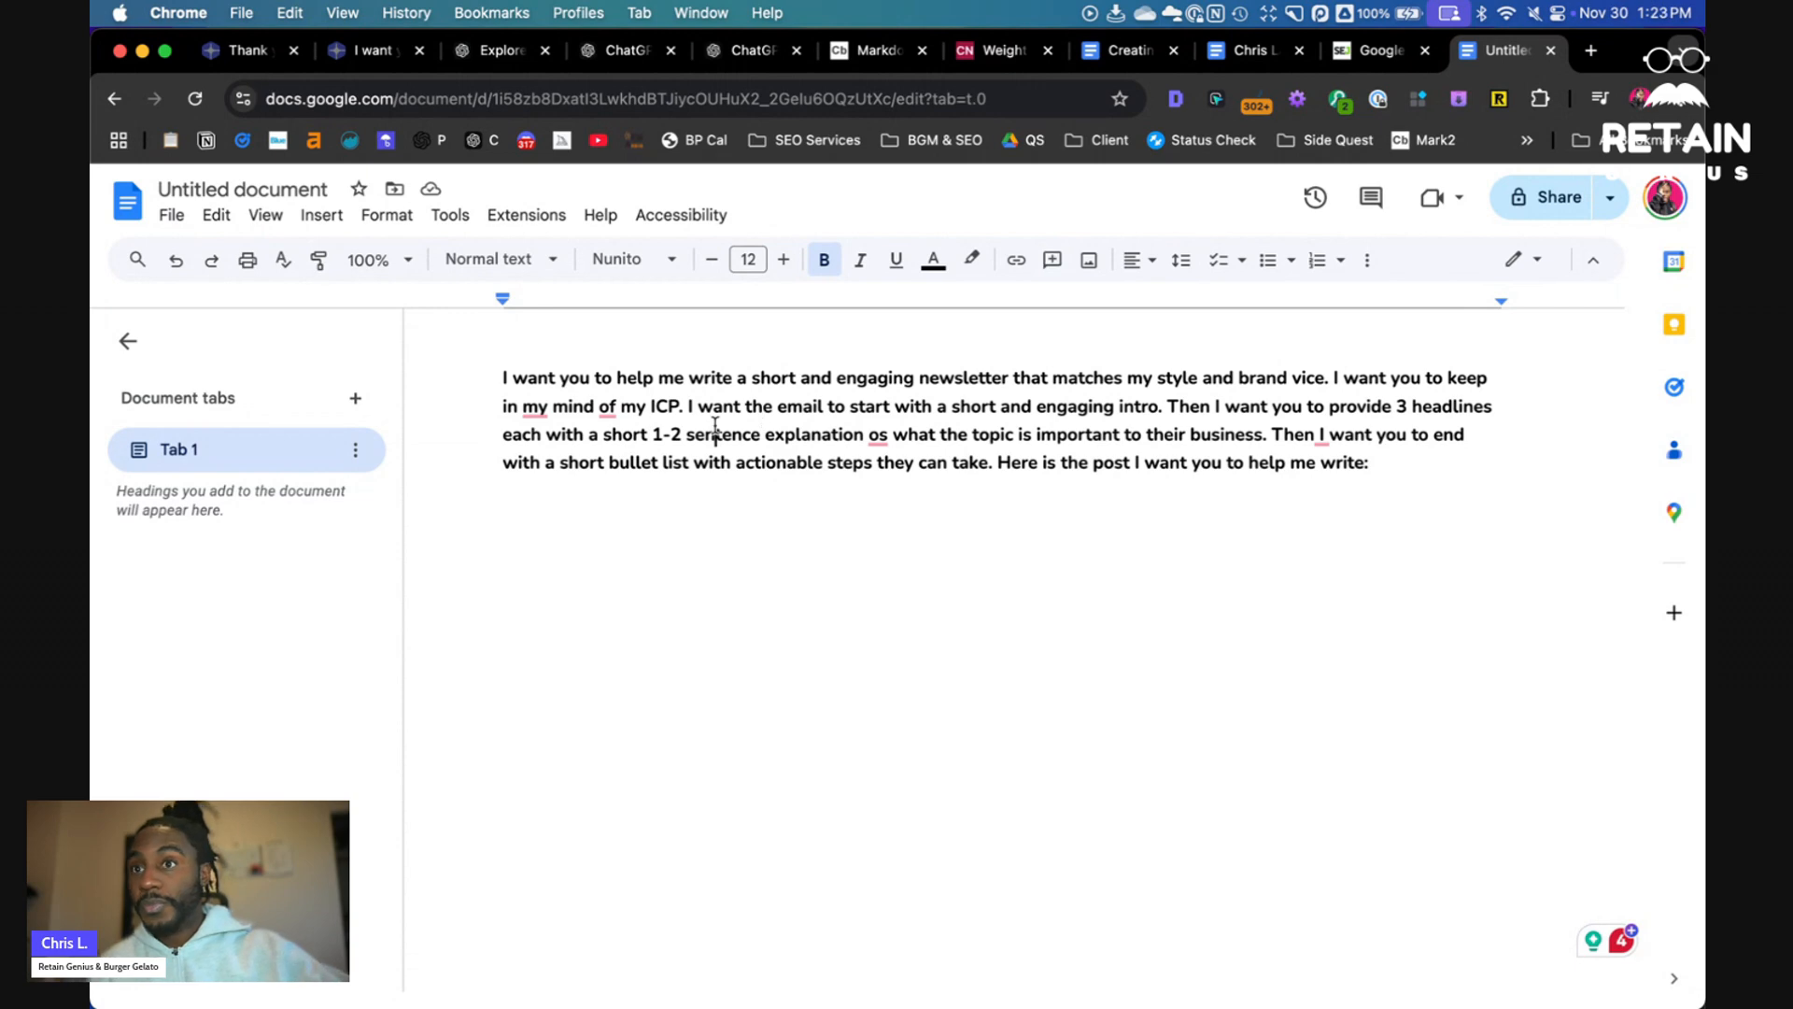
left_click_drag(952, 408, 1163, 407)
left_click_drag(1398, 408, 821, 446)
mouse_move(877, 438)
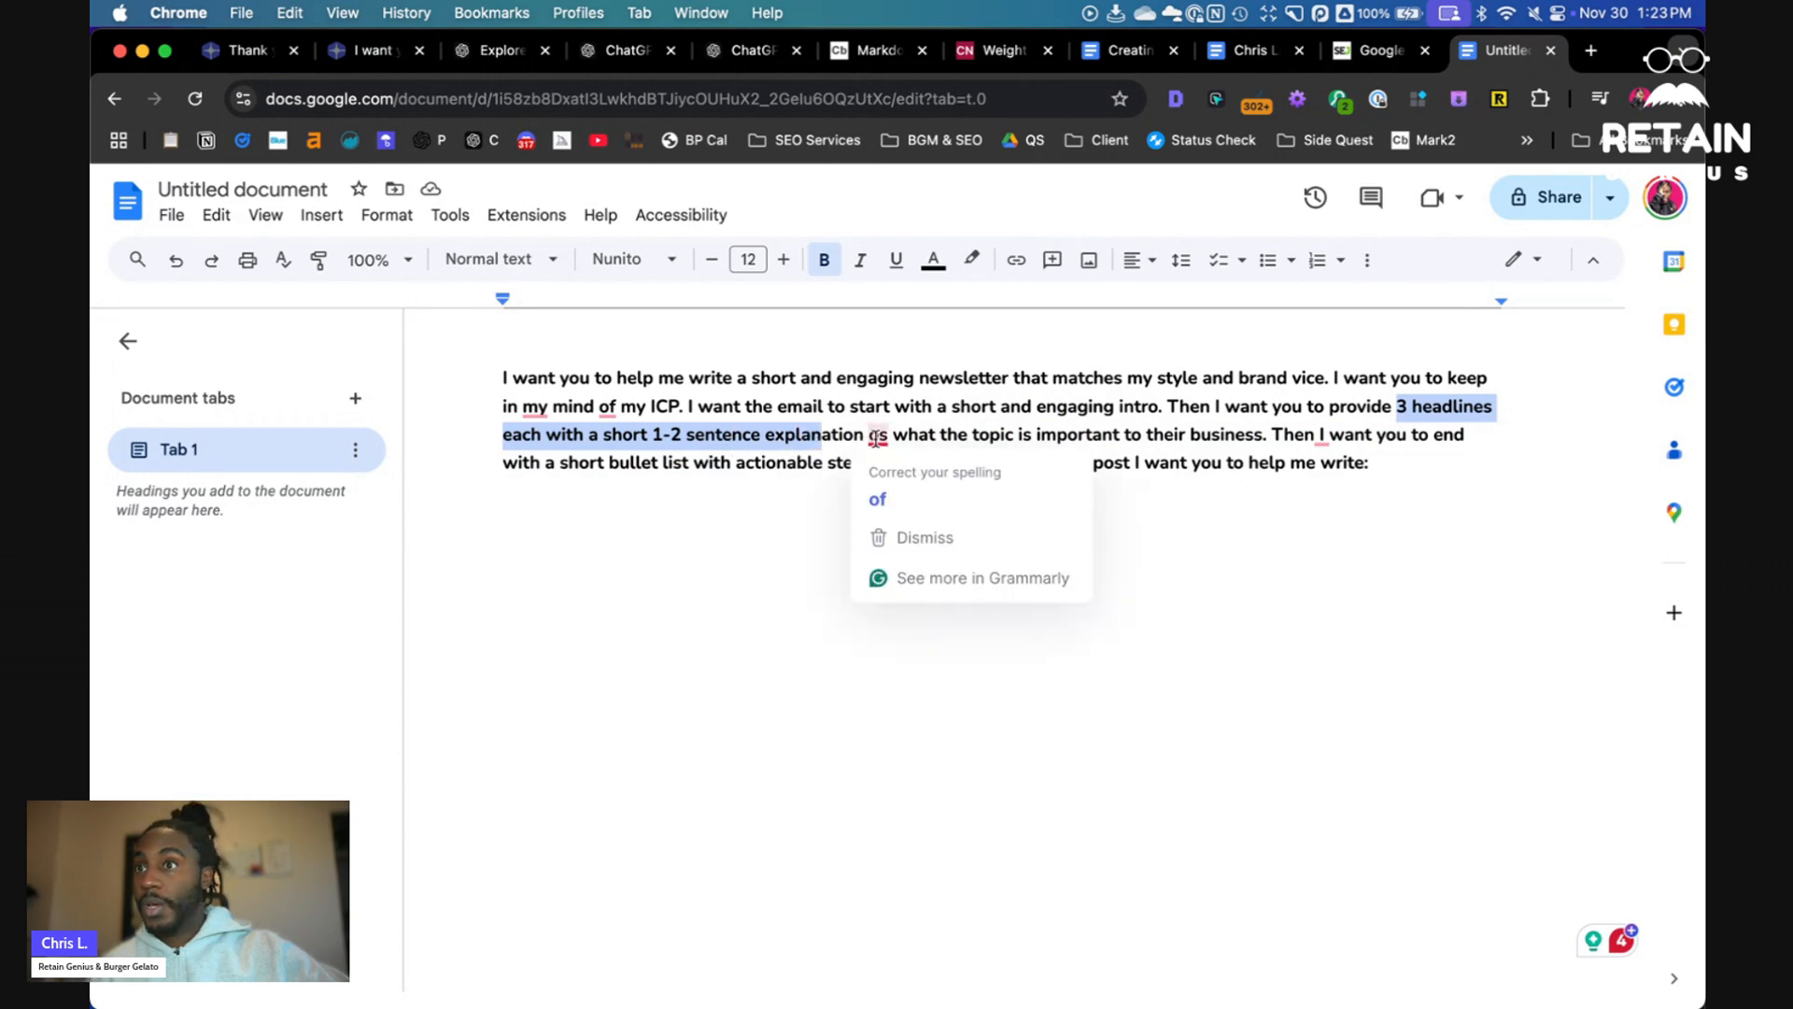
left_click(878, 499)
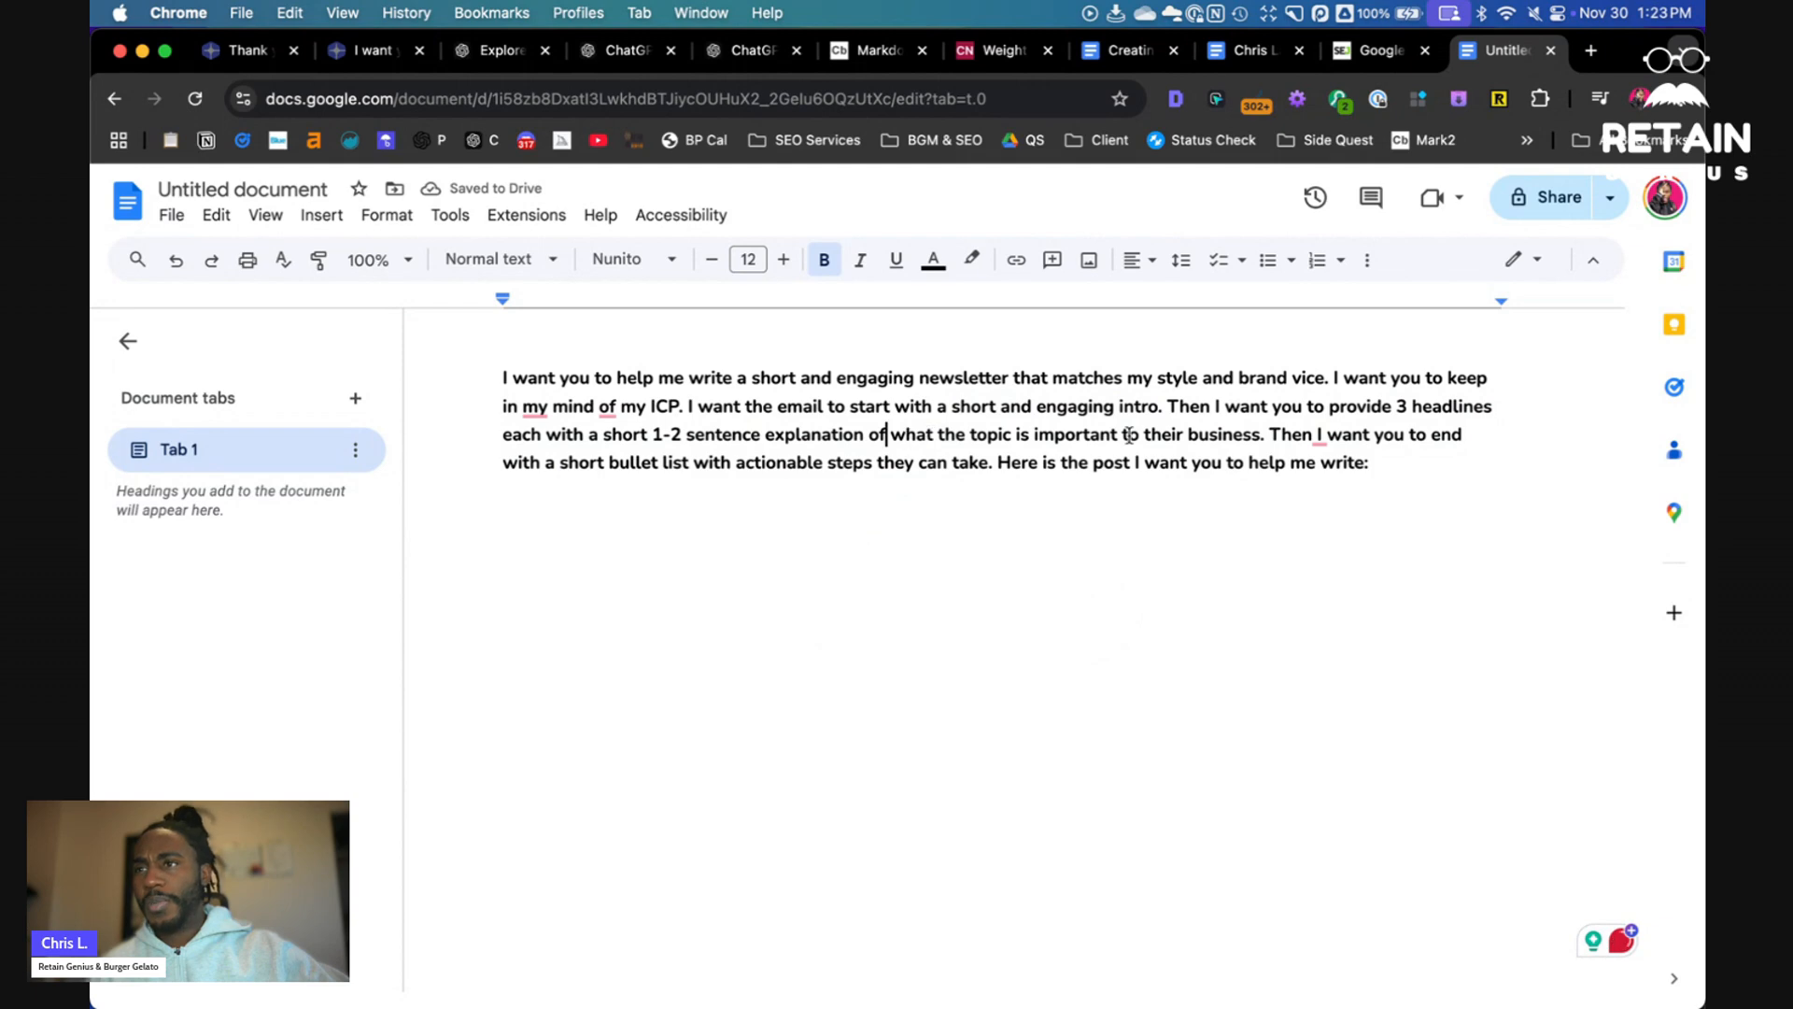
double_click(899, 436)
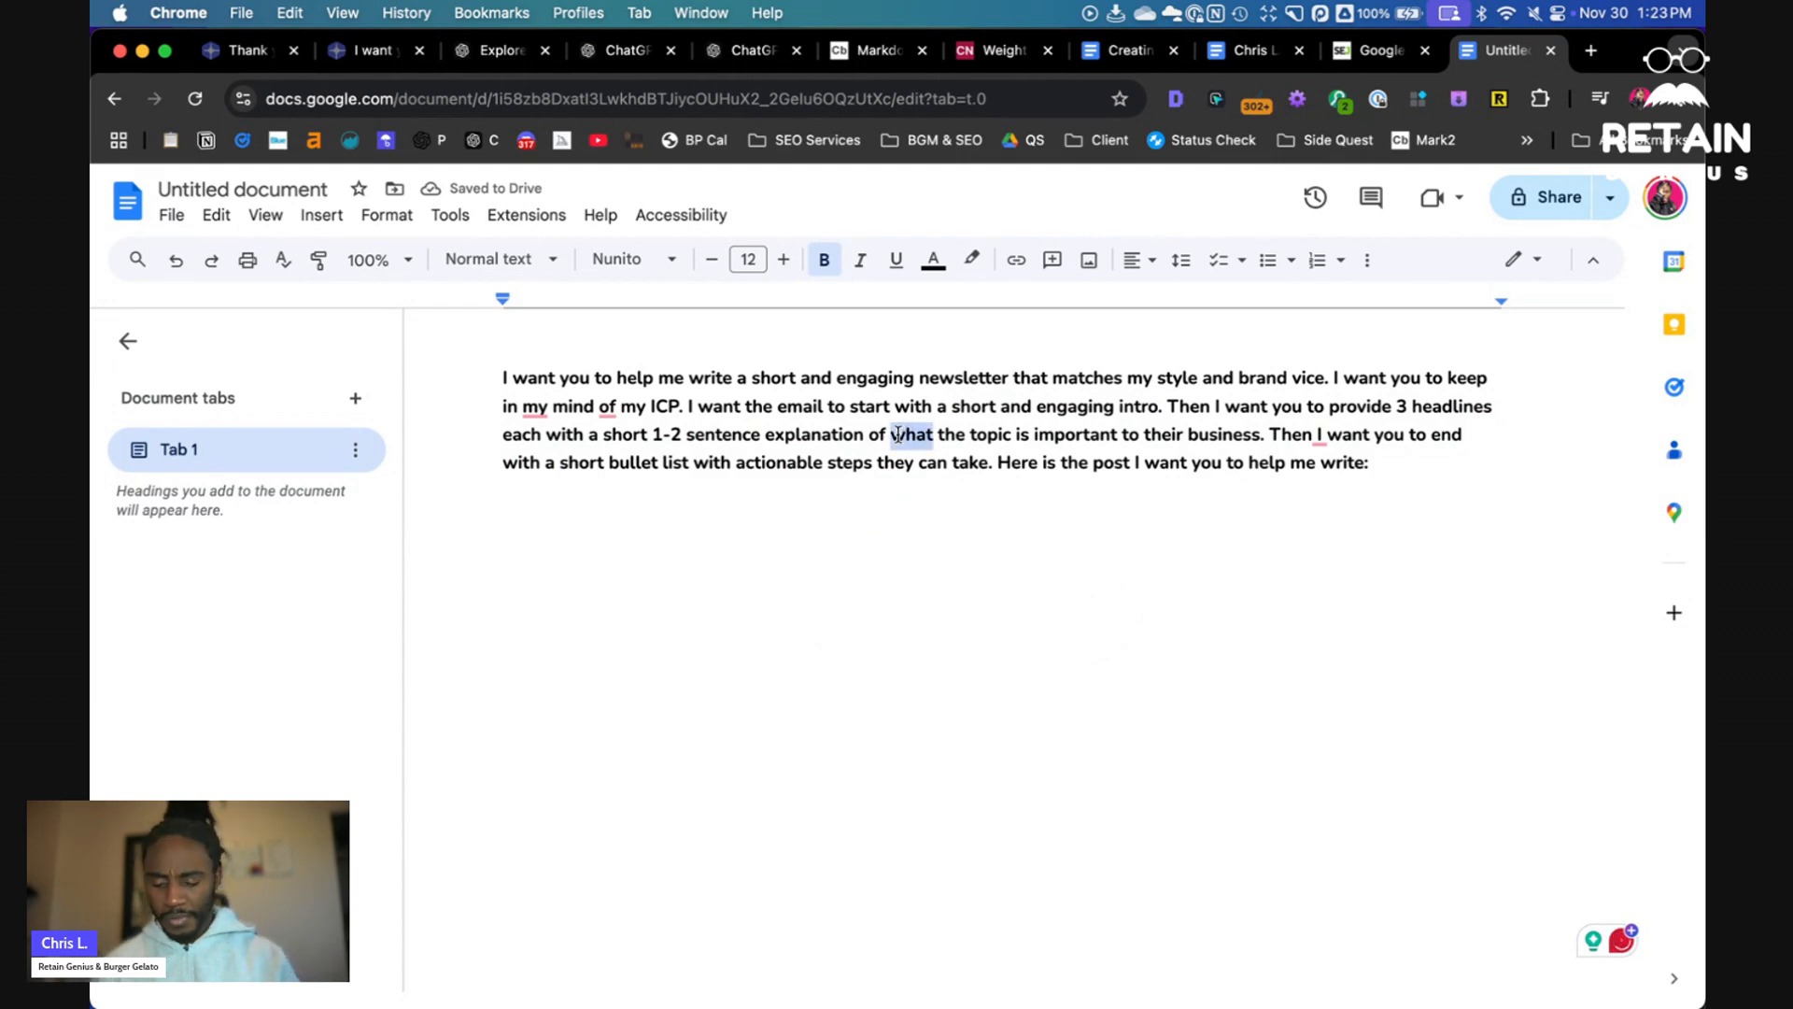
type("why")
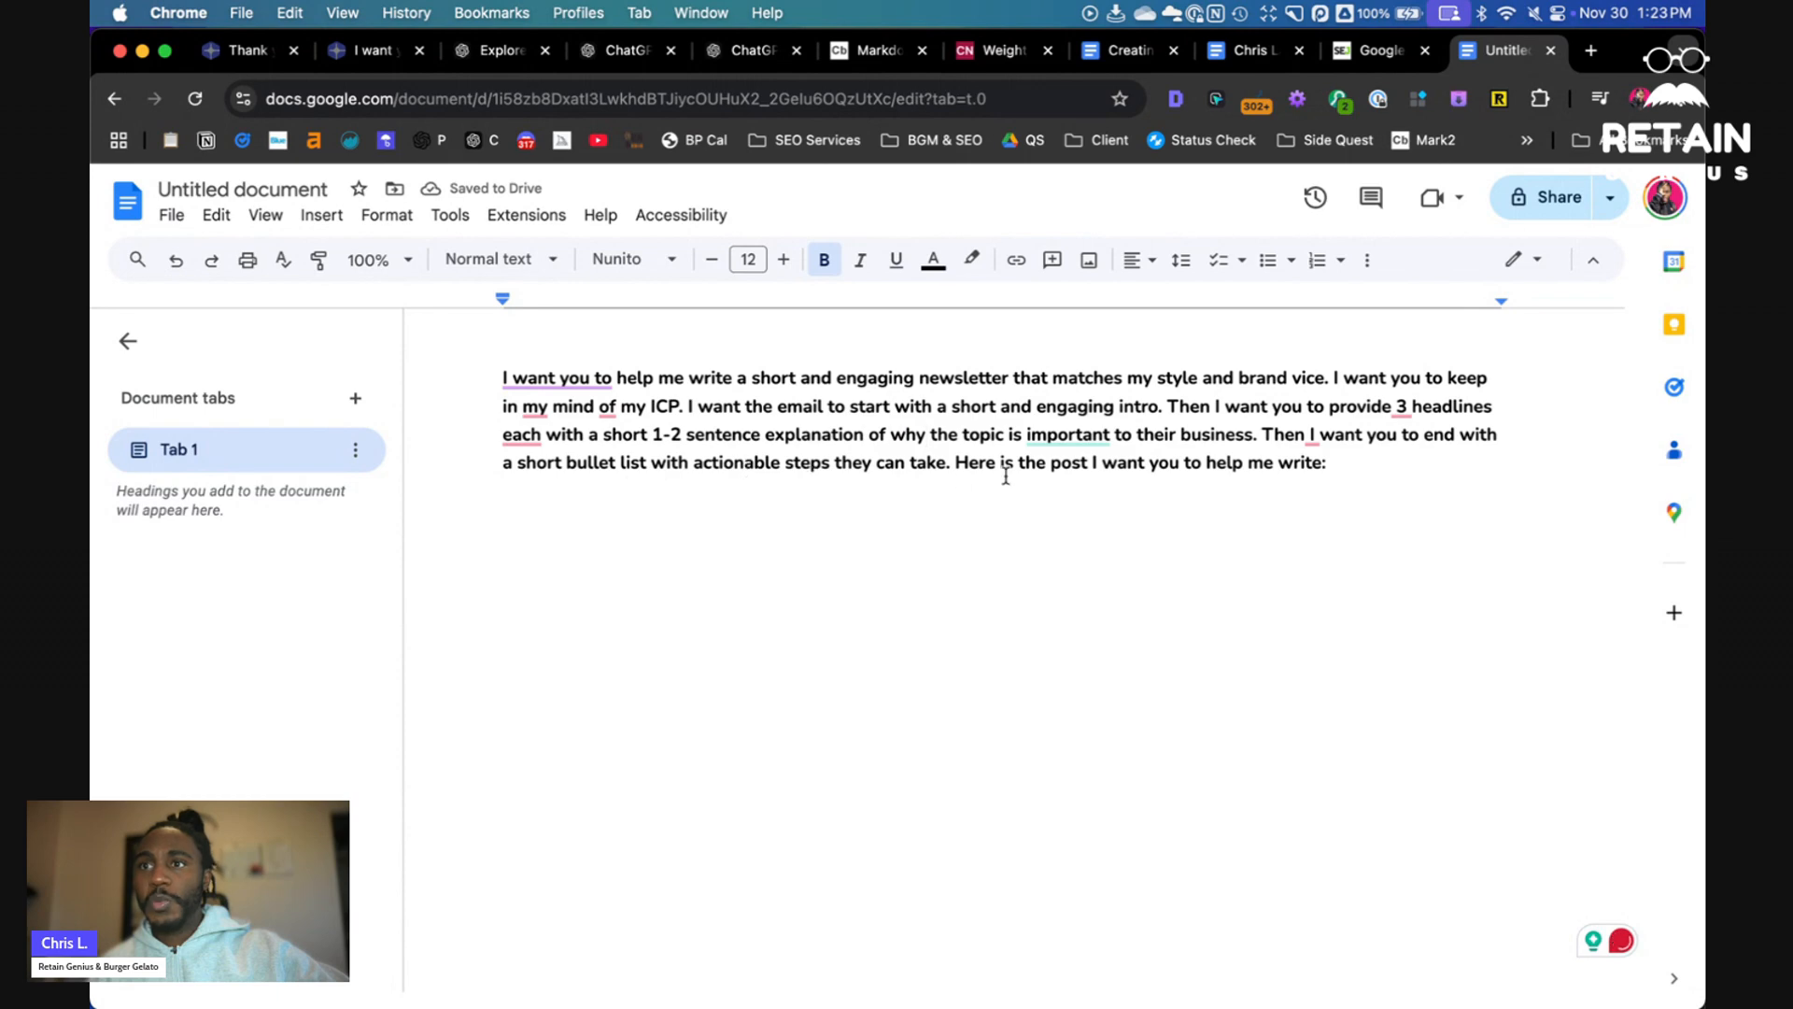
- Copy the entire prompt and paste it into the Chris' Ghostwriter chat message box
key("super+a")
key("super+c")
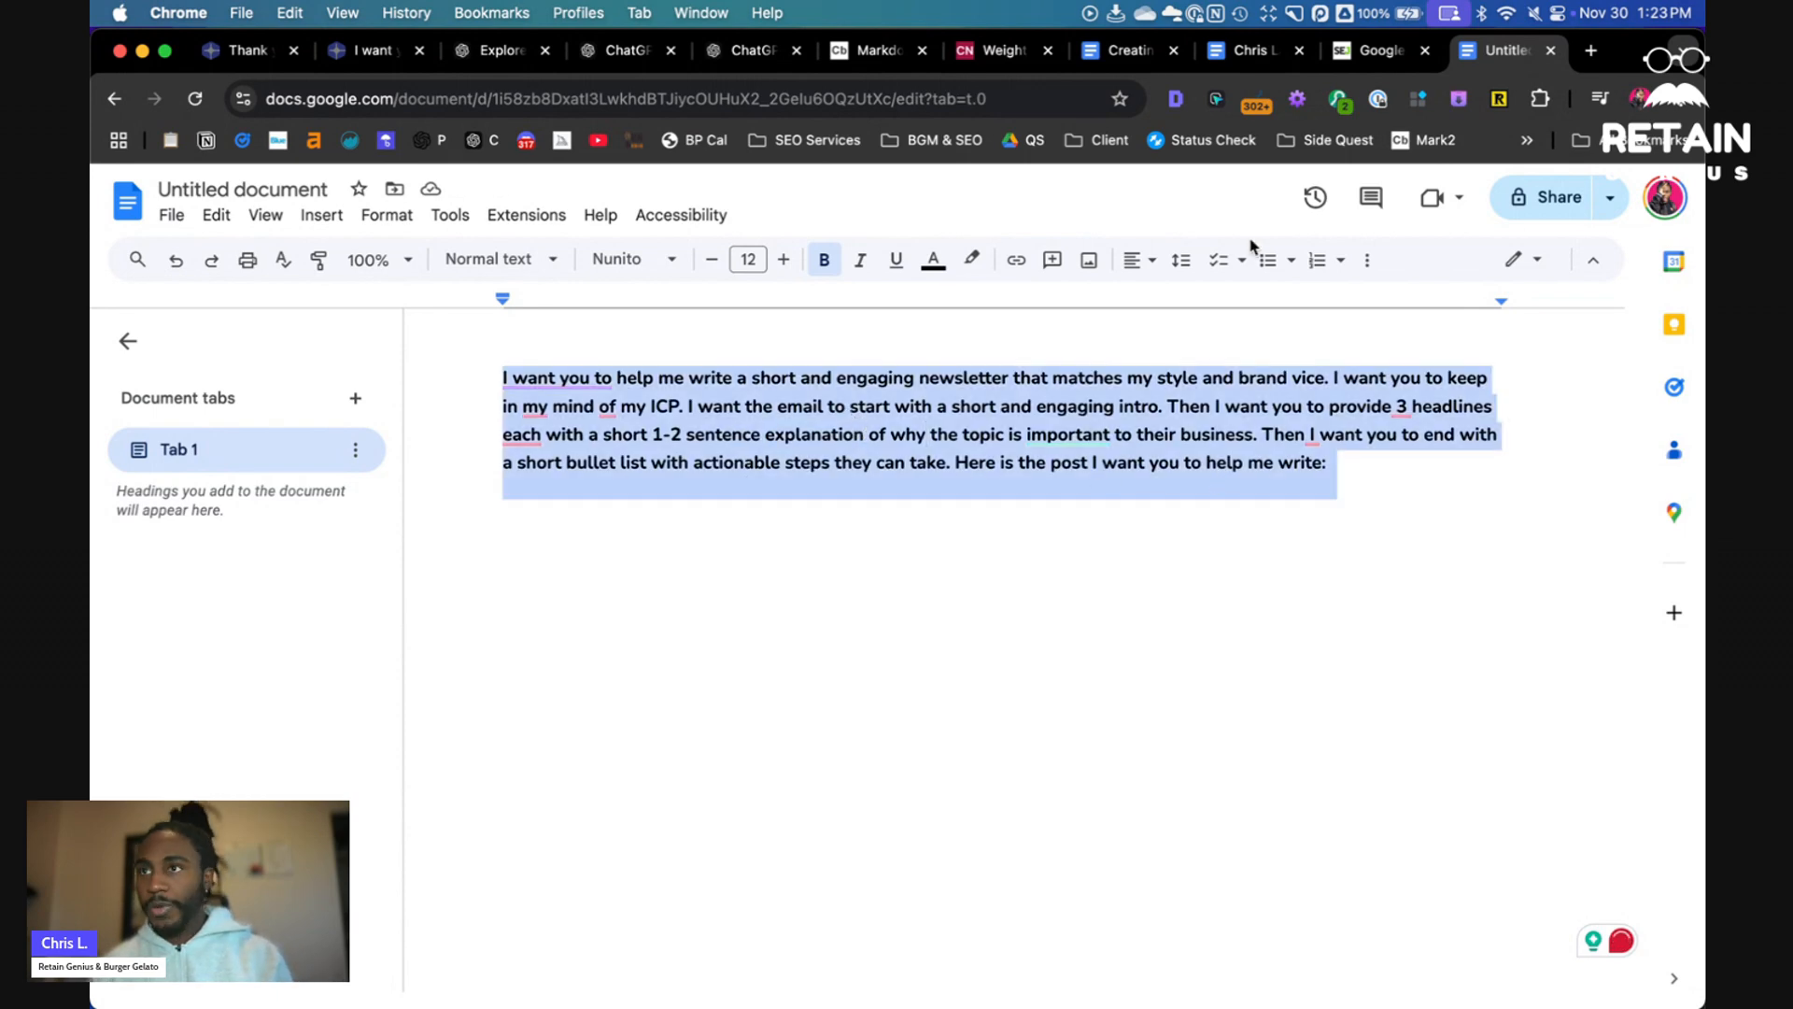
left_click(715, 58)
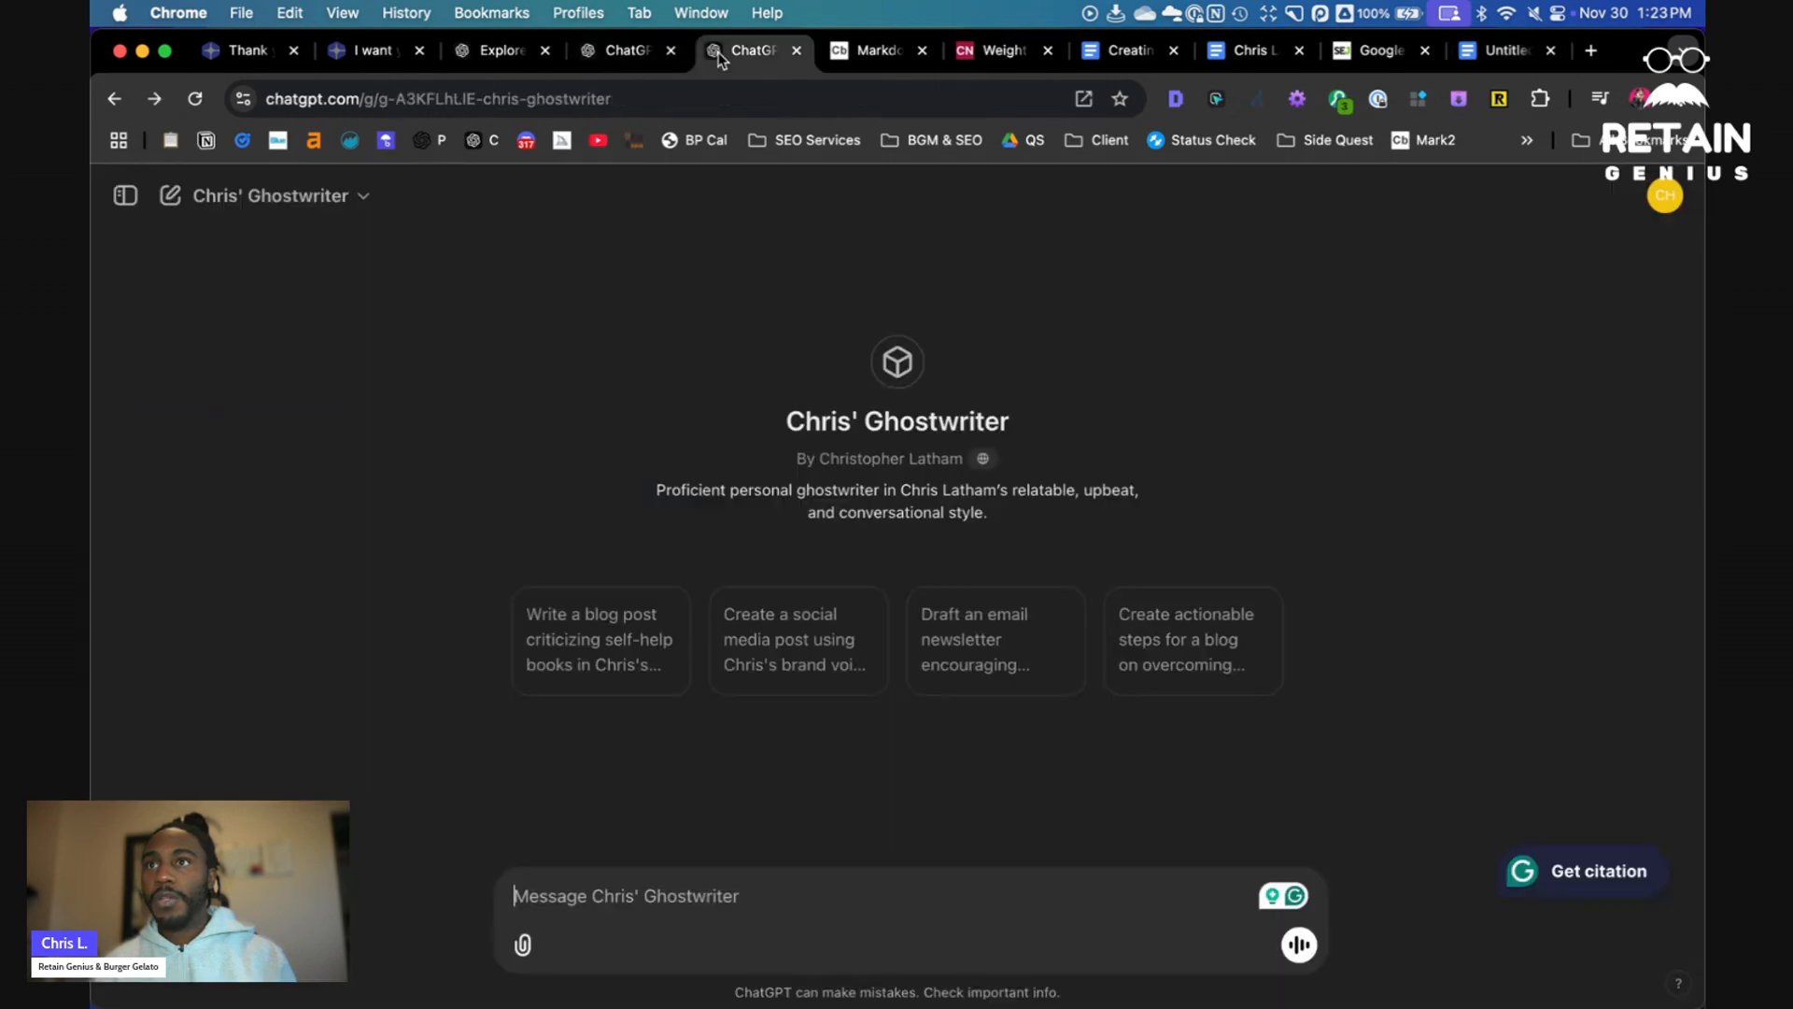
key("super+v")
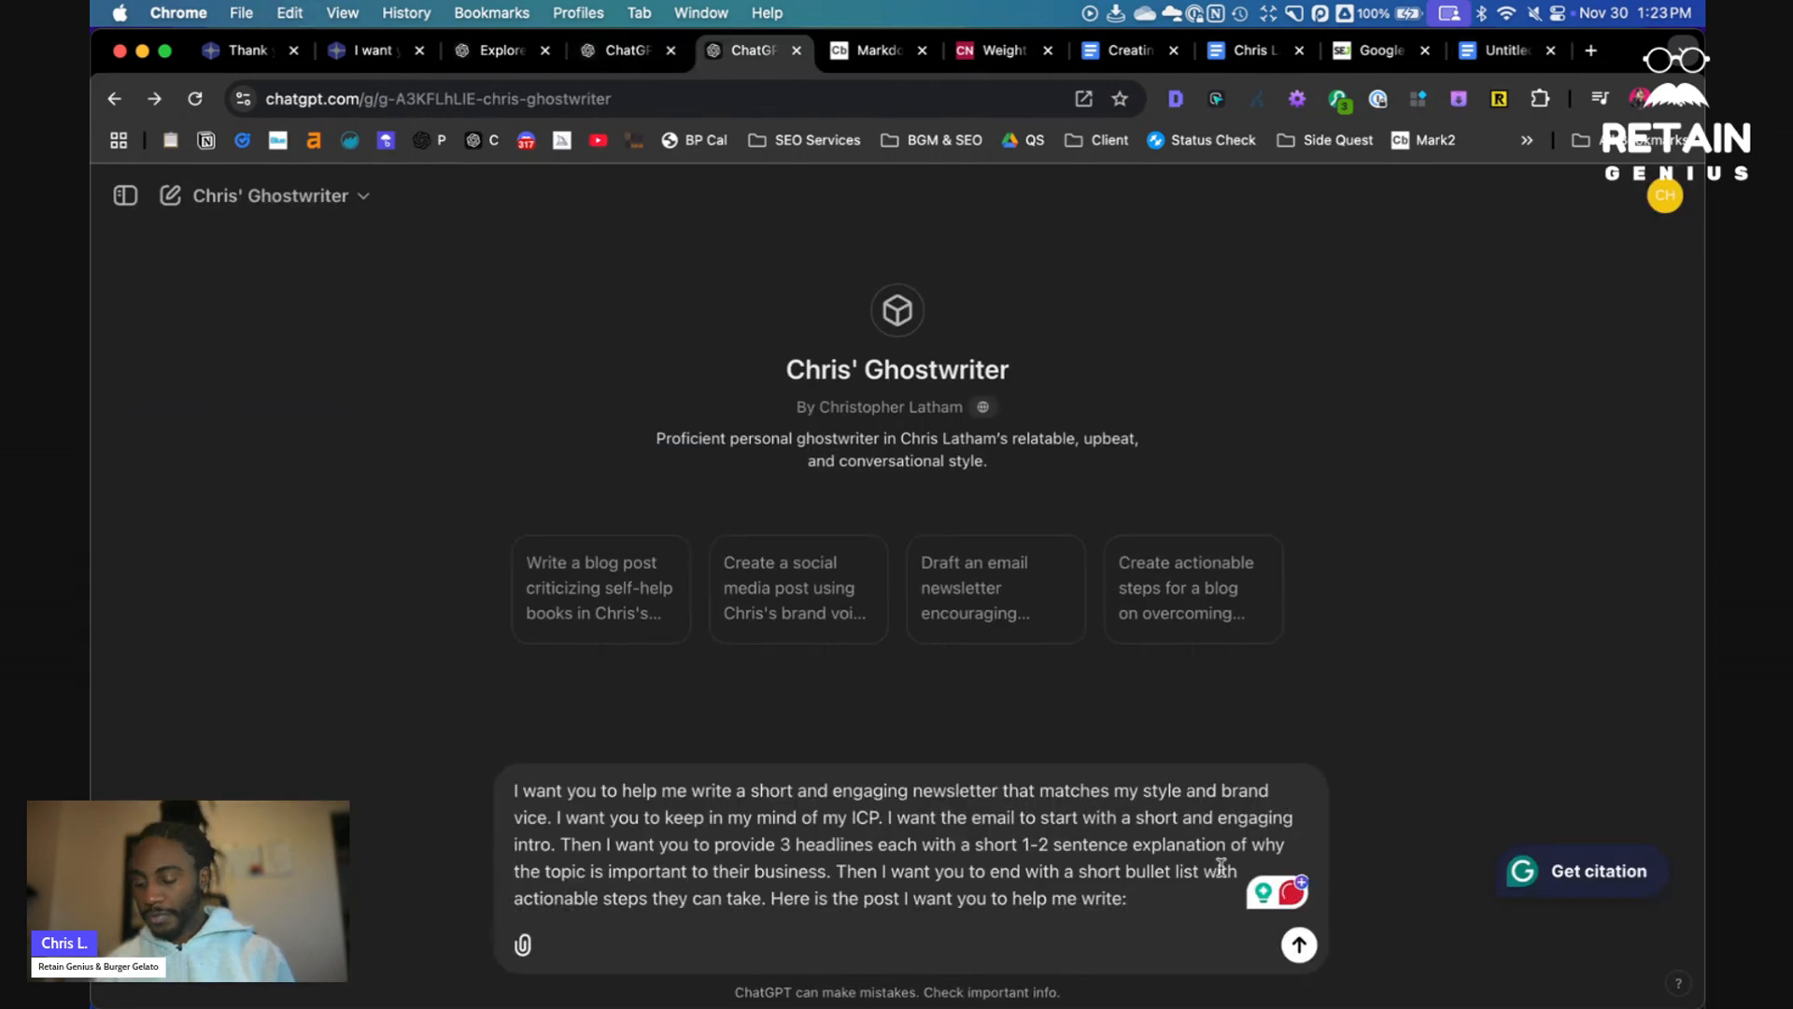
- Copy the selected Search Engine Journal article text, append it to the prompt, and send the message
left_click(1379, 52)
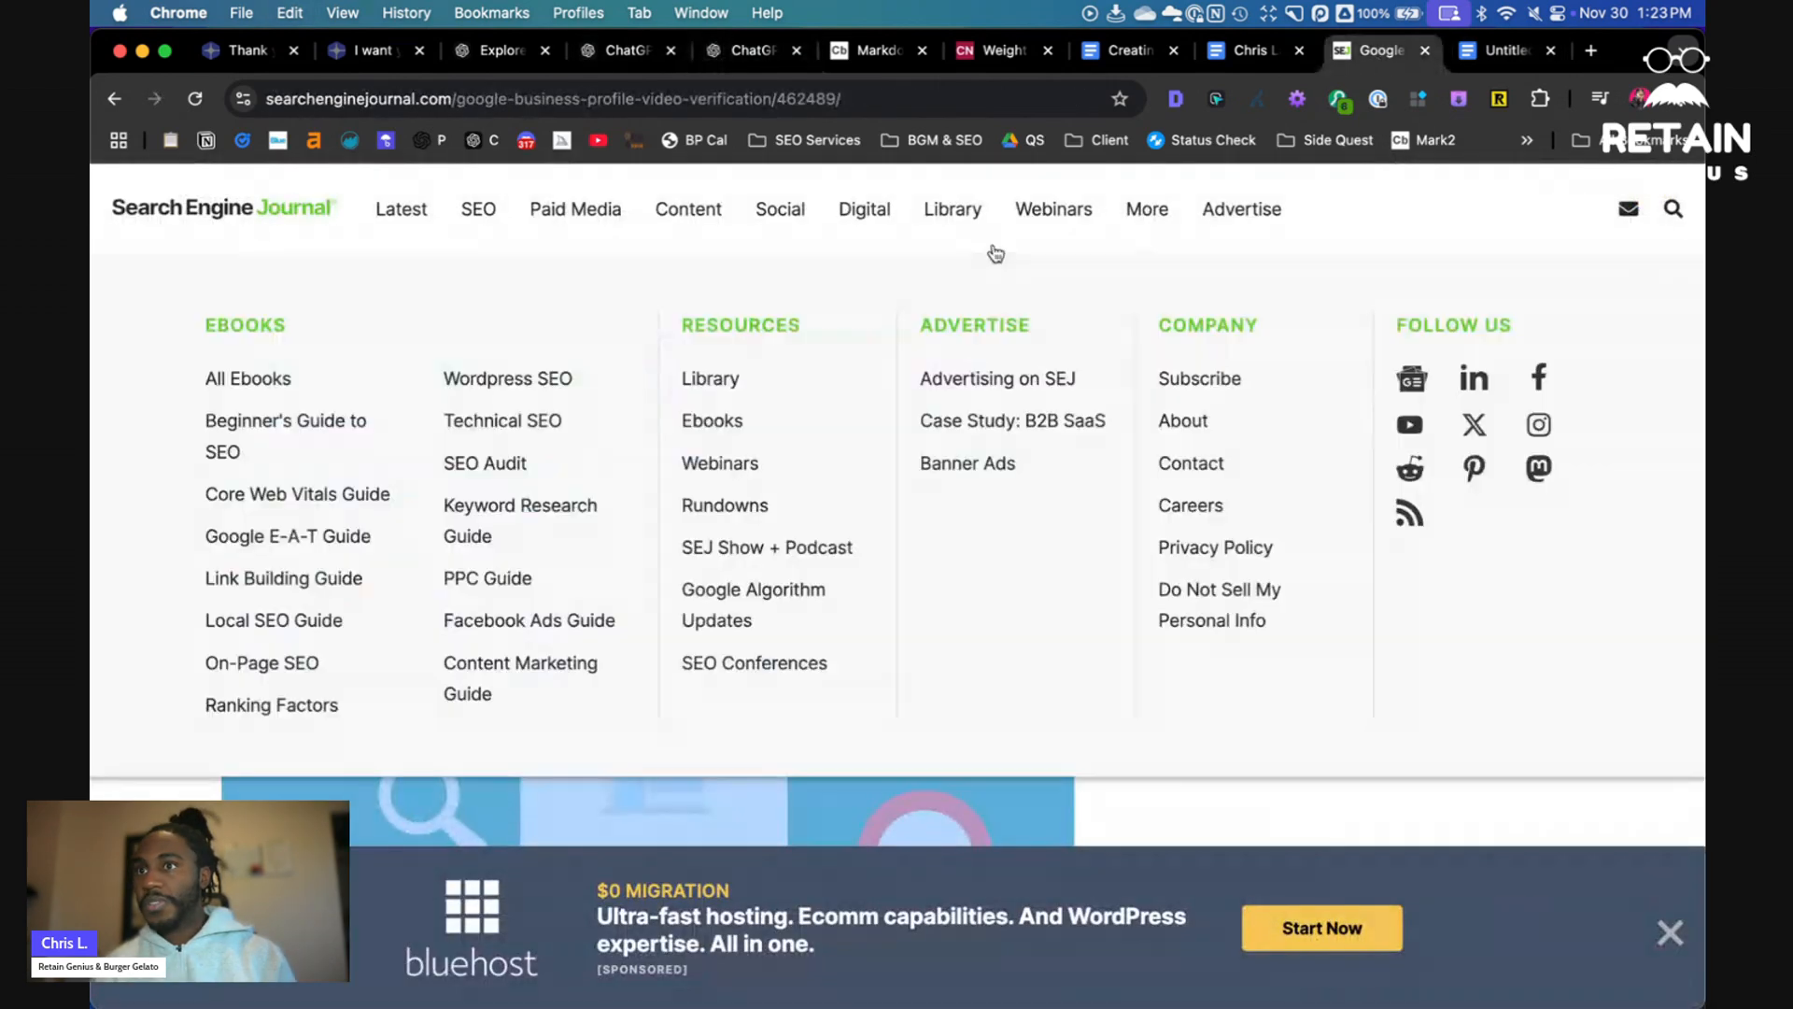
right_click(600, 333)
left_click(681, 379)
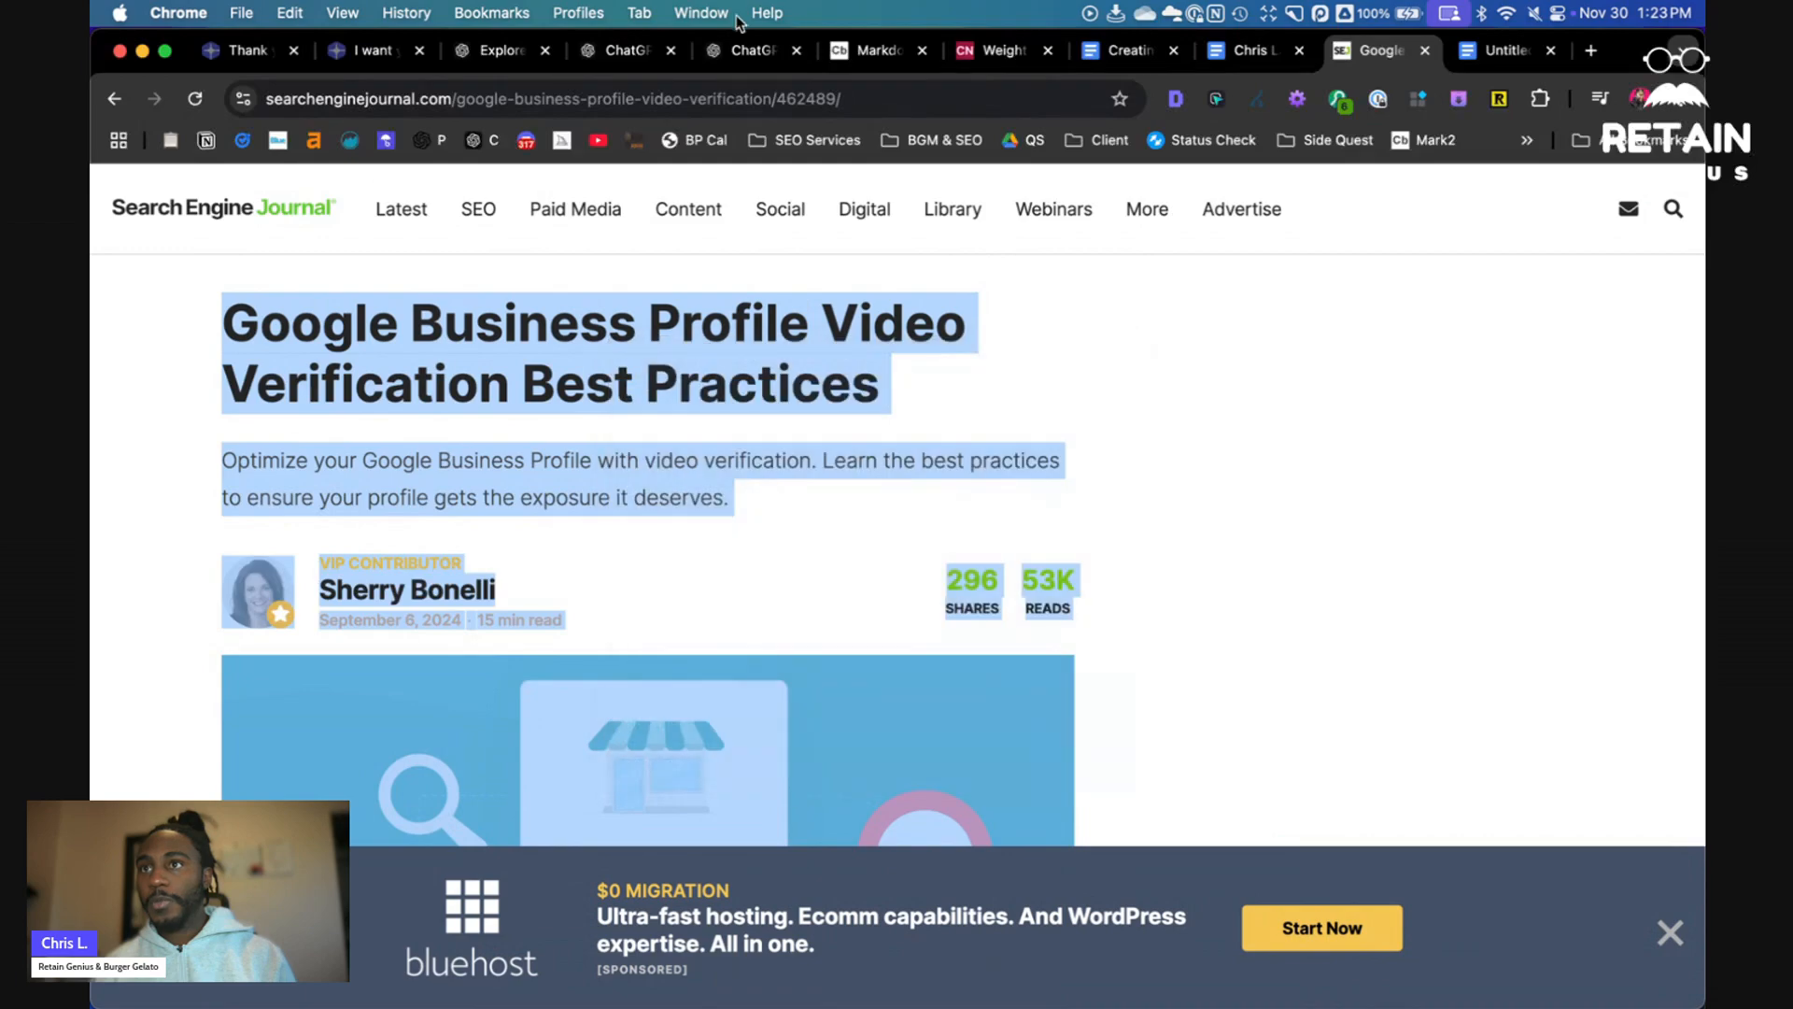
left_click(743, 51)
key("super+v")
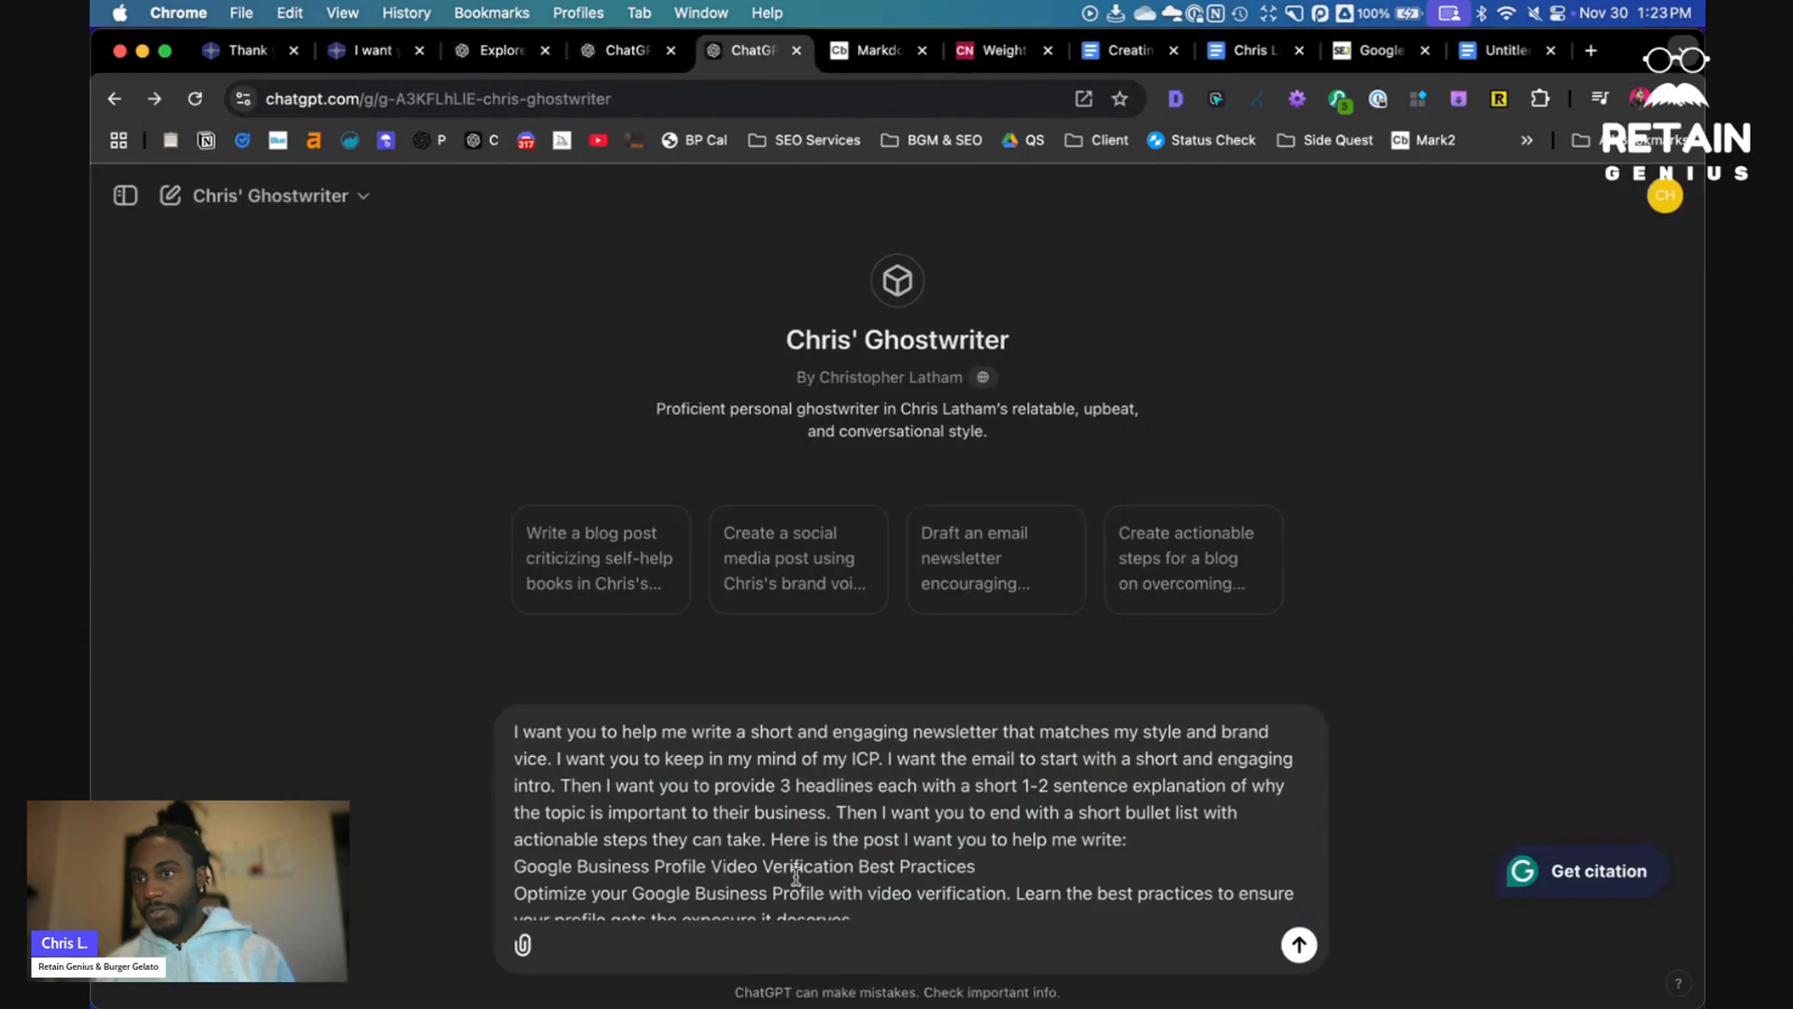
left_click(1299, 944)
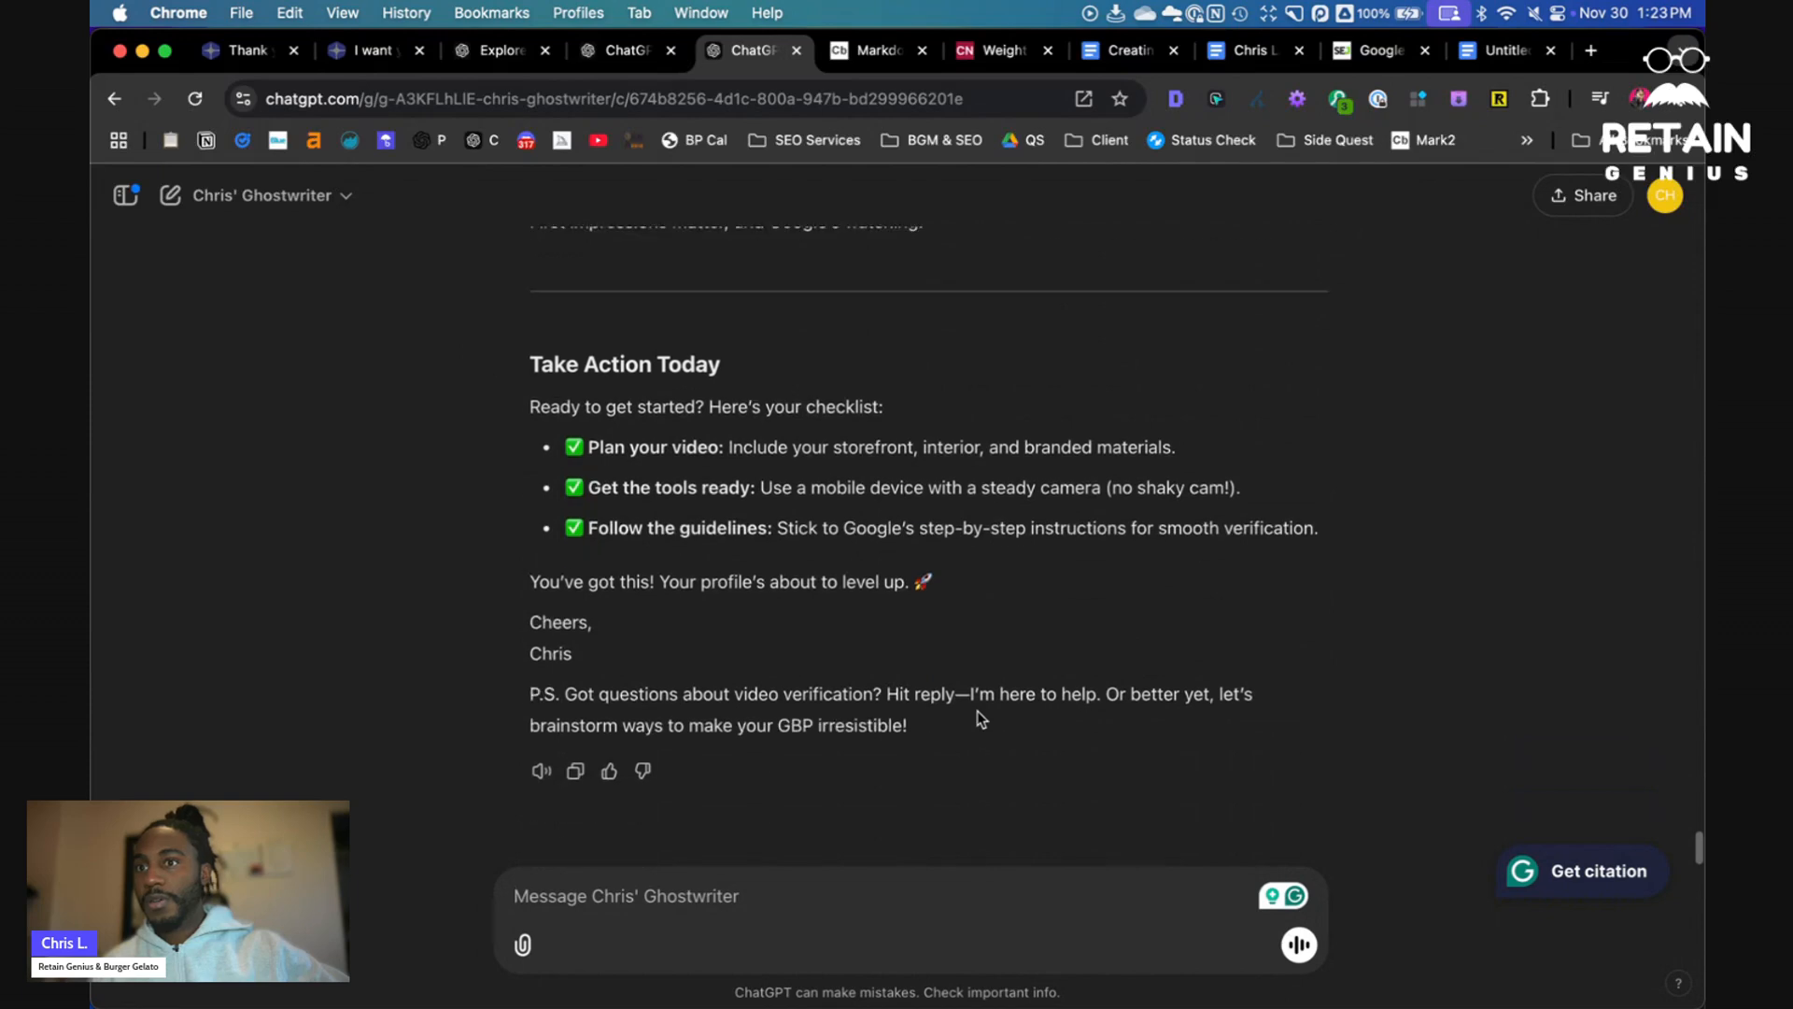
- Copy the generated newsletter and paste it into the Markdown Viewer, then select the rendered output
left_click(574, 771)
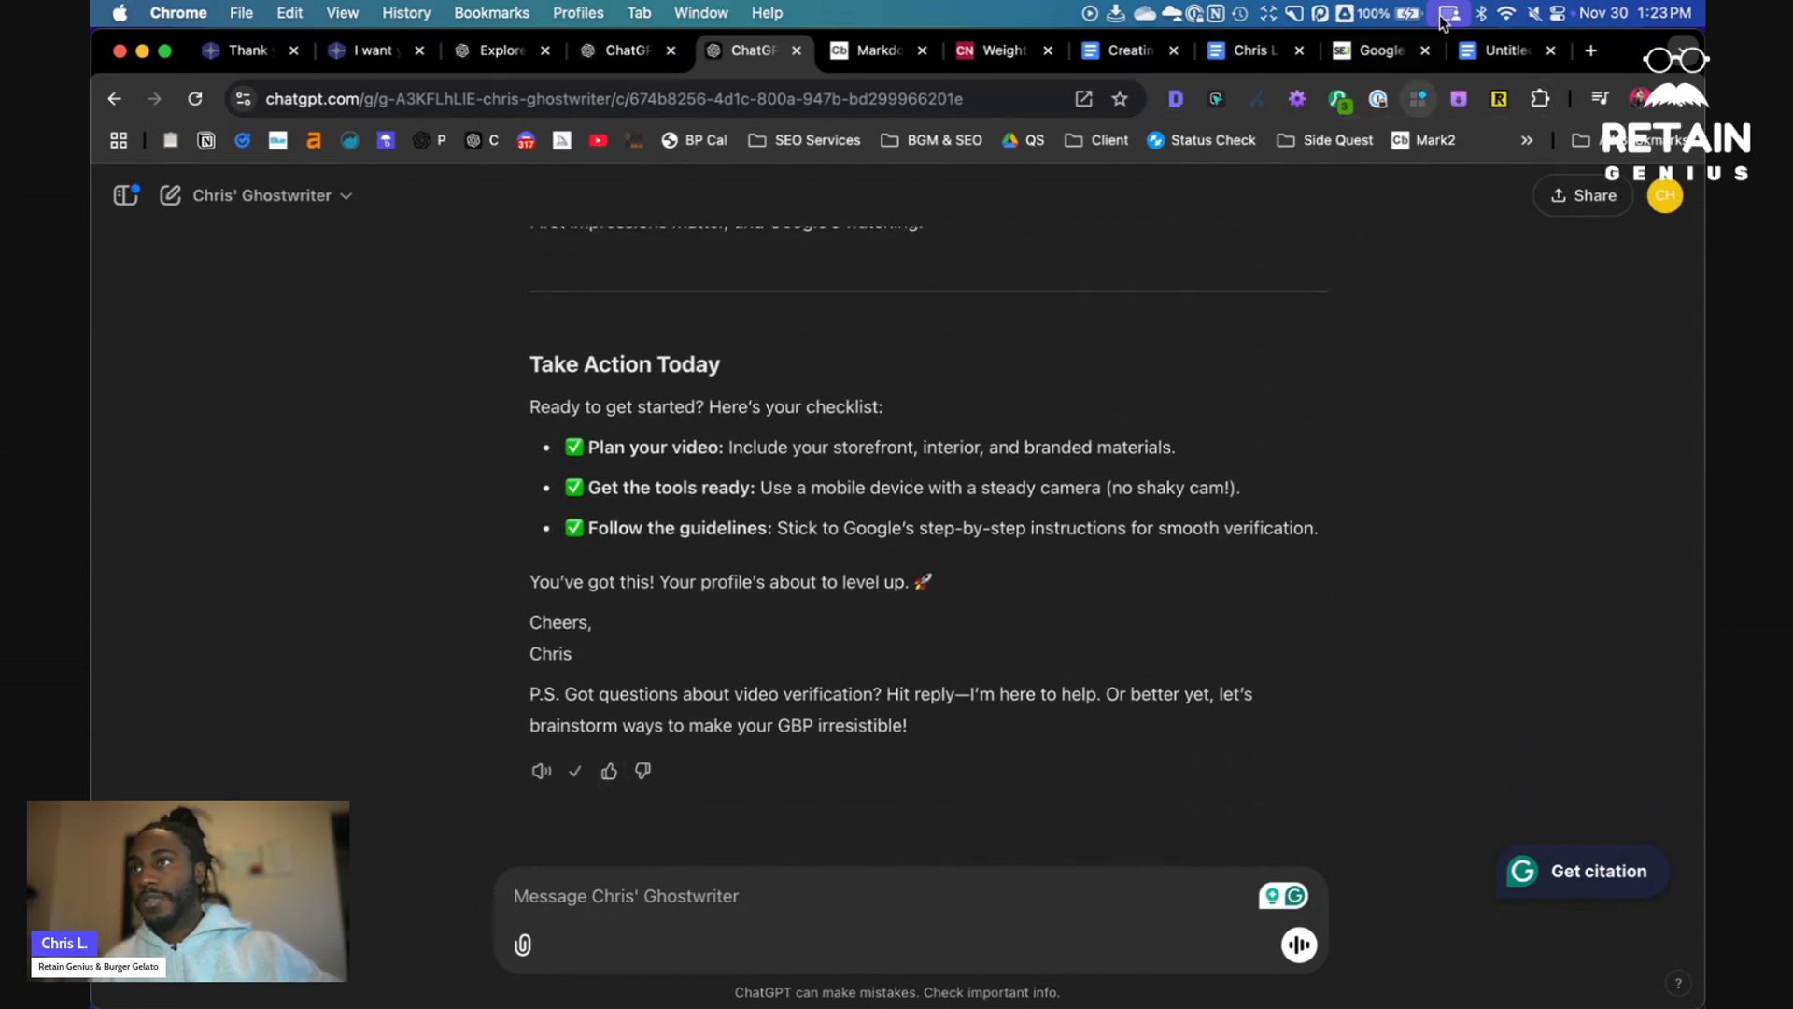
left_click(873, 50)
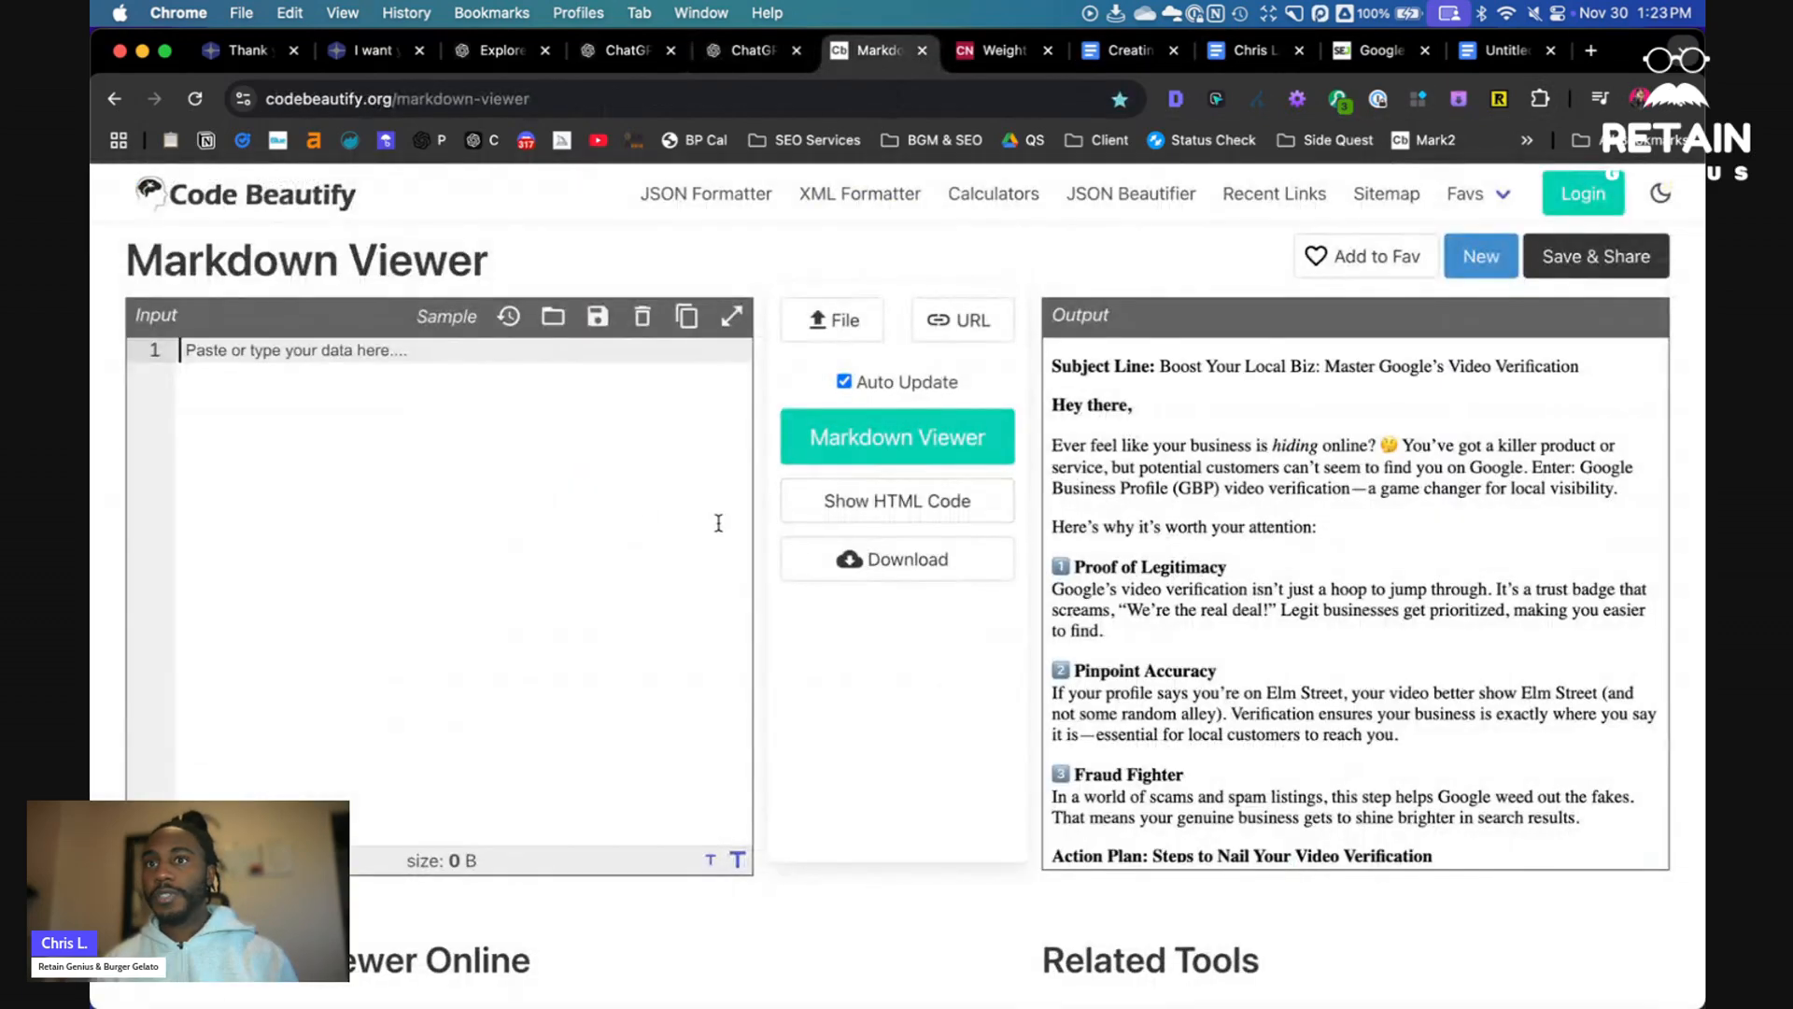
key("super+v")
left_click(1263, 502)
key("super+a")
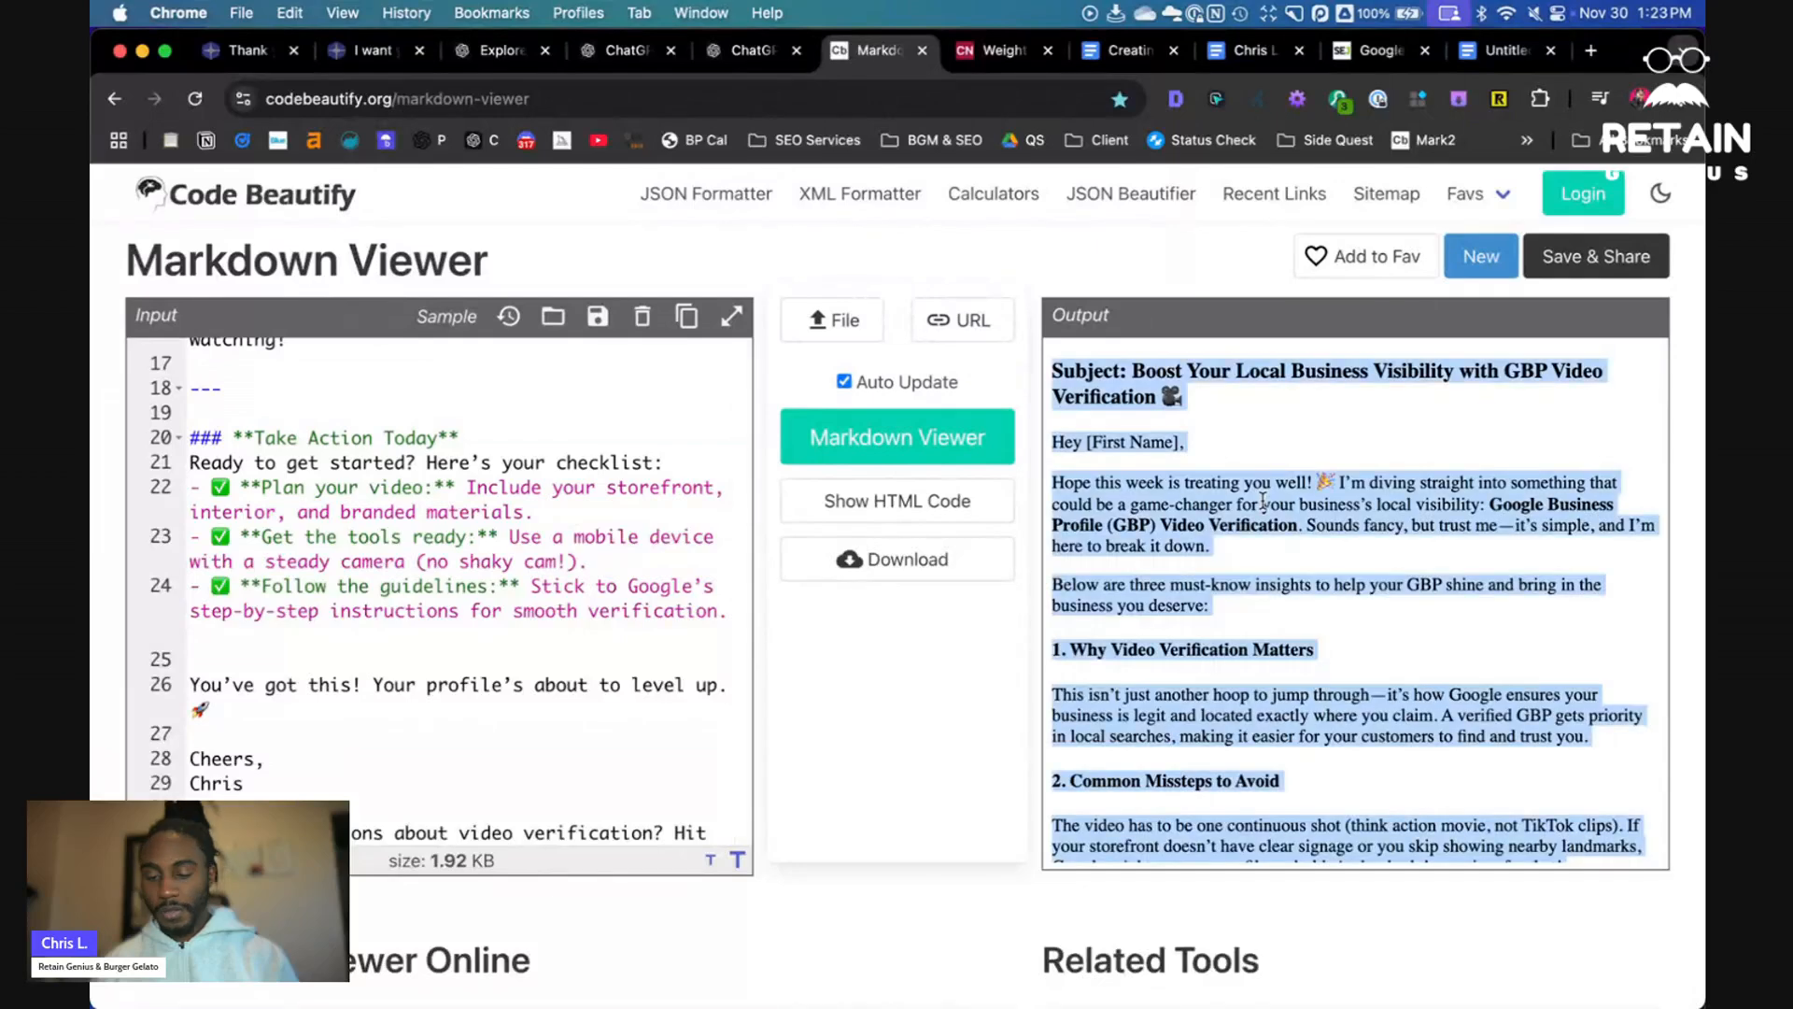
- Paste the formatted newsletter into the document, replacing the prompt text
left_click(1499, 50)
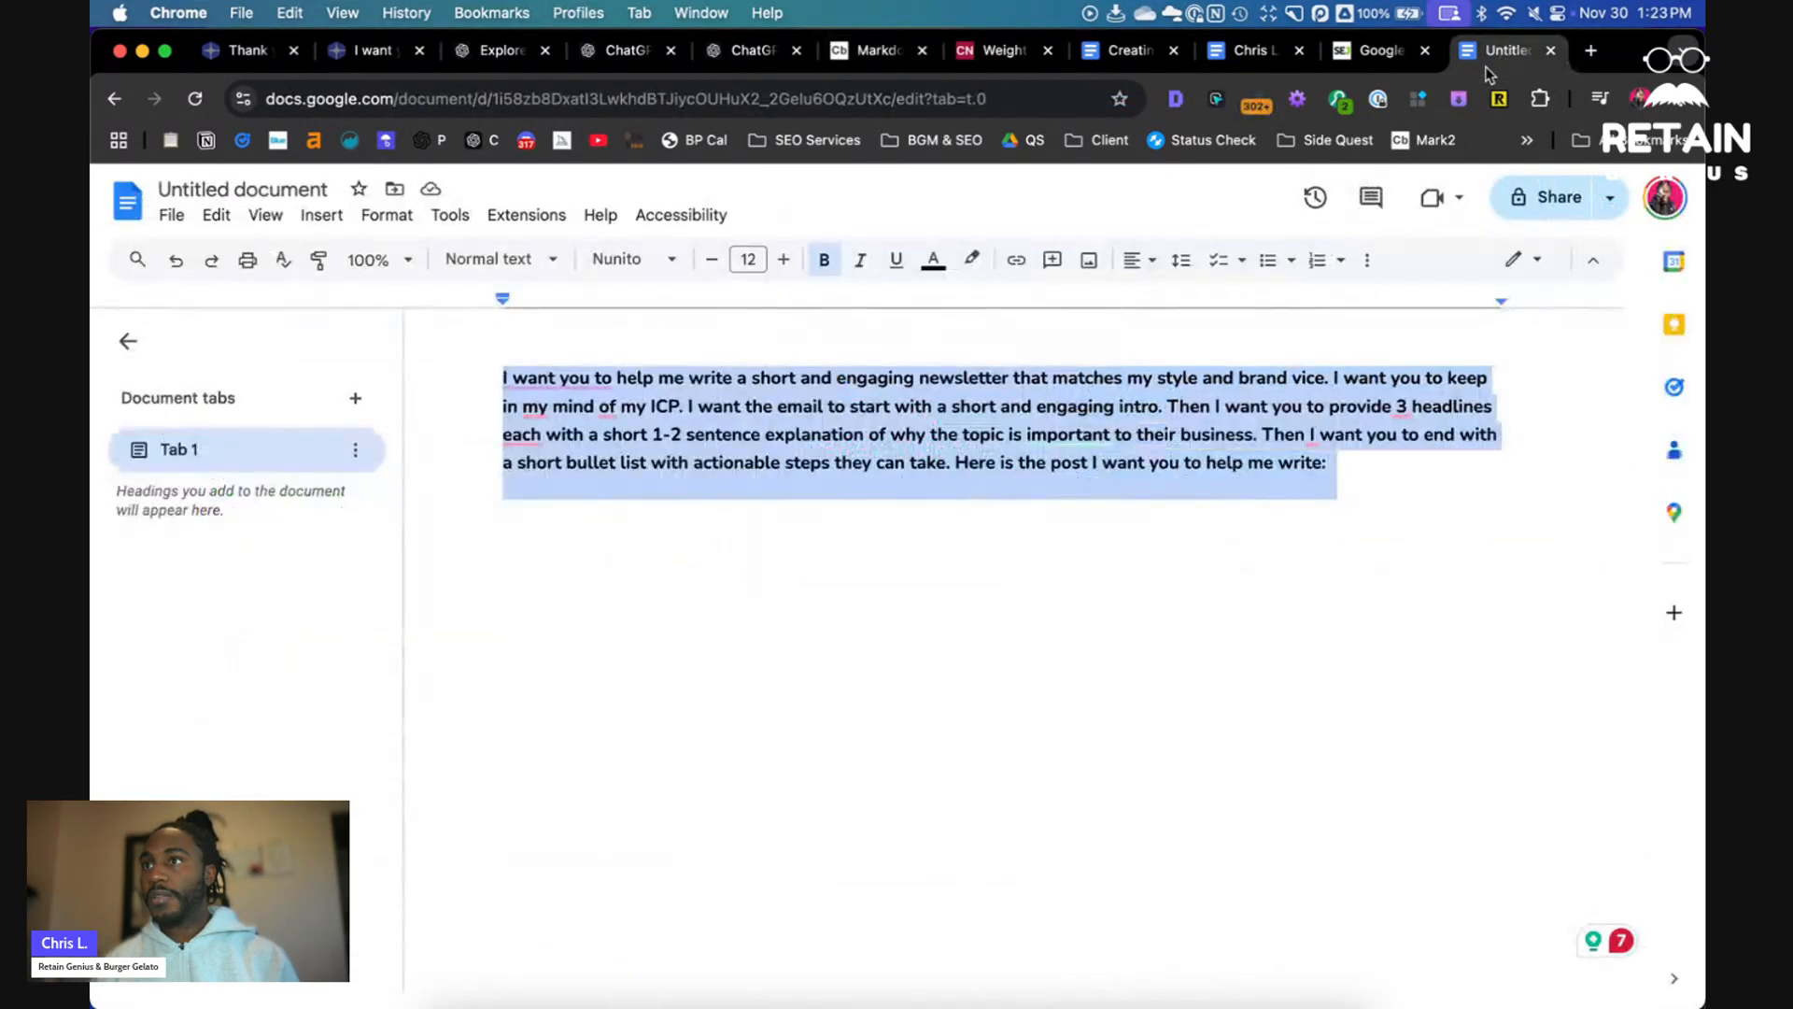
key("super+v")
scroll(1009, 520, "up", 10)
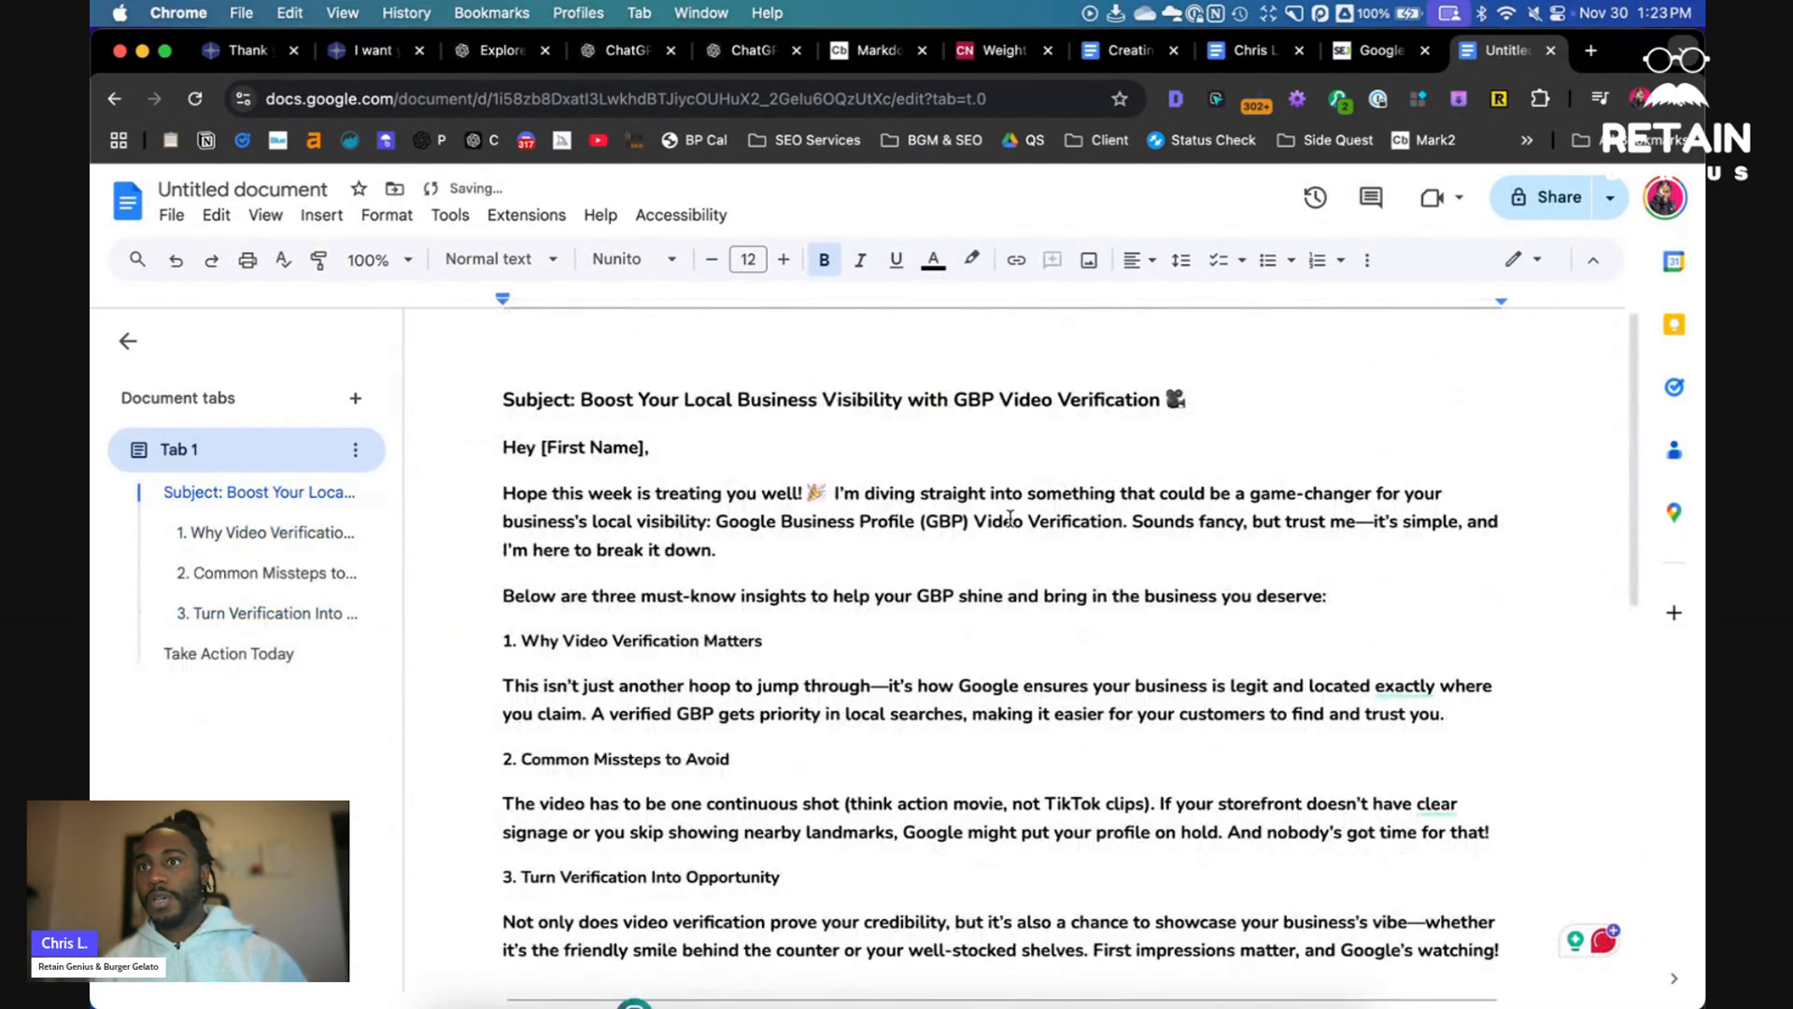
- Review the pasted newsletter's subject line, intro, headlines and action checklist
left_click_drag(553, 397, 1275, 387)
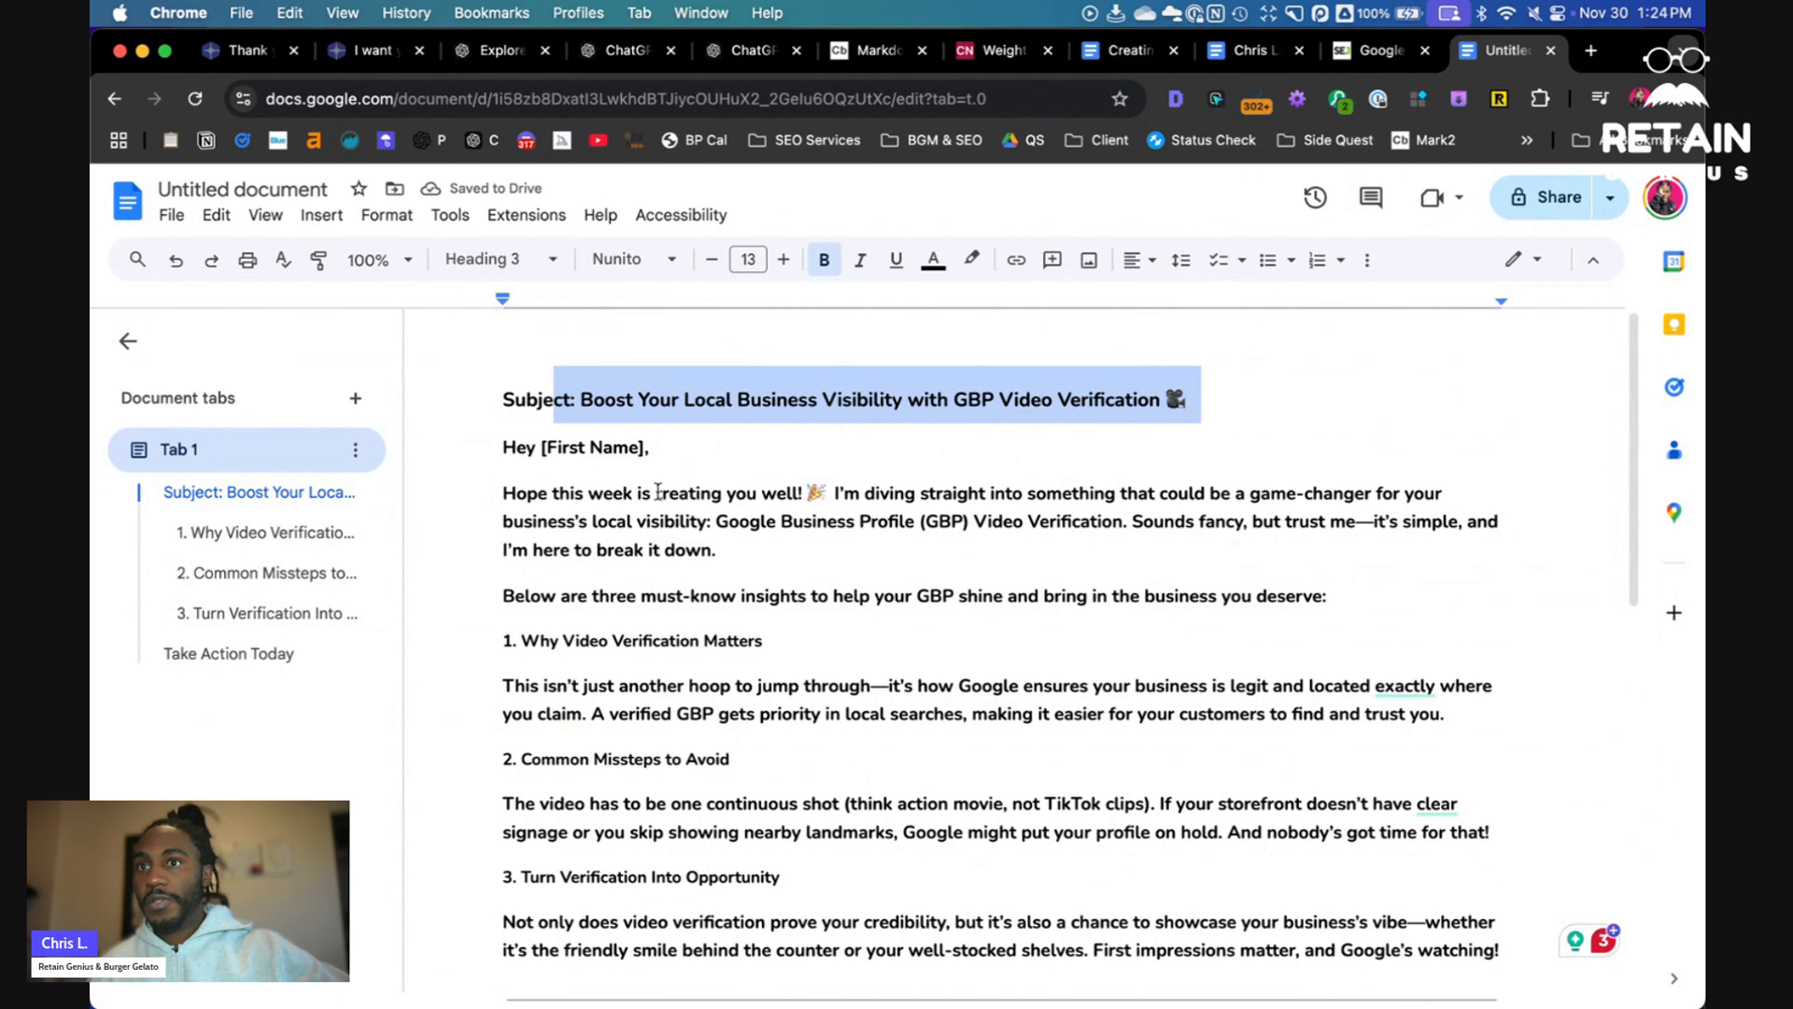
left_click_drag(710, 493, 868, 493)
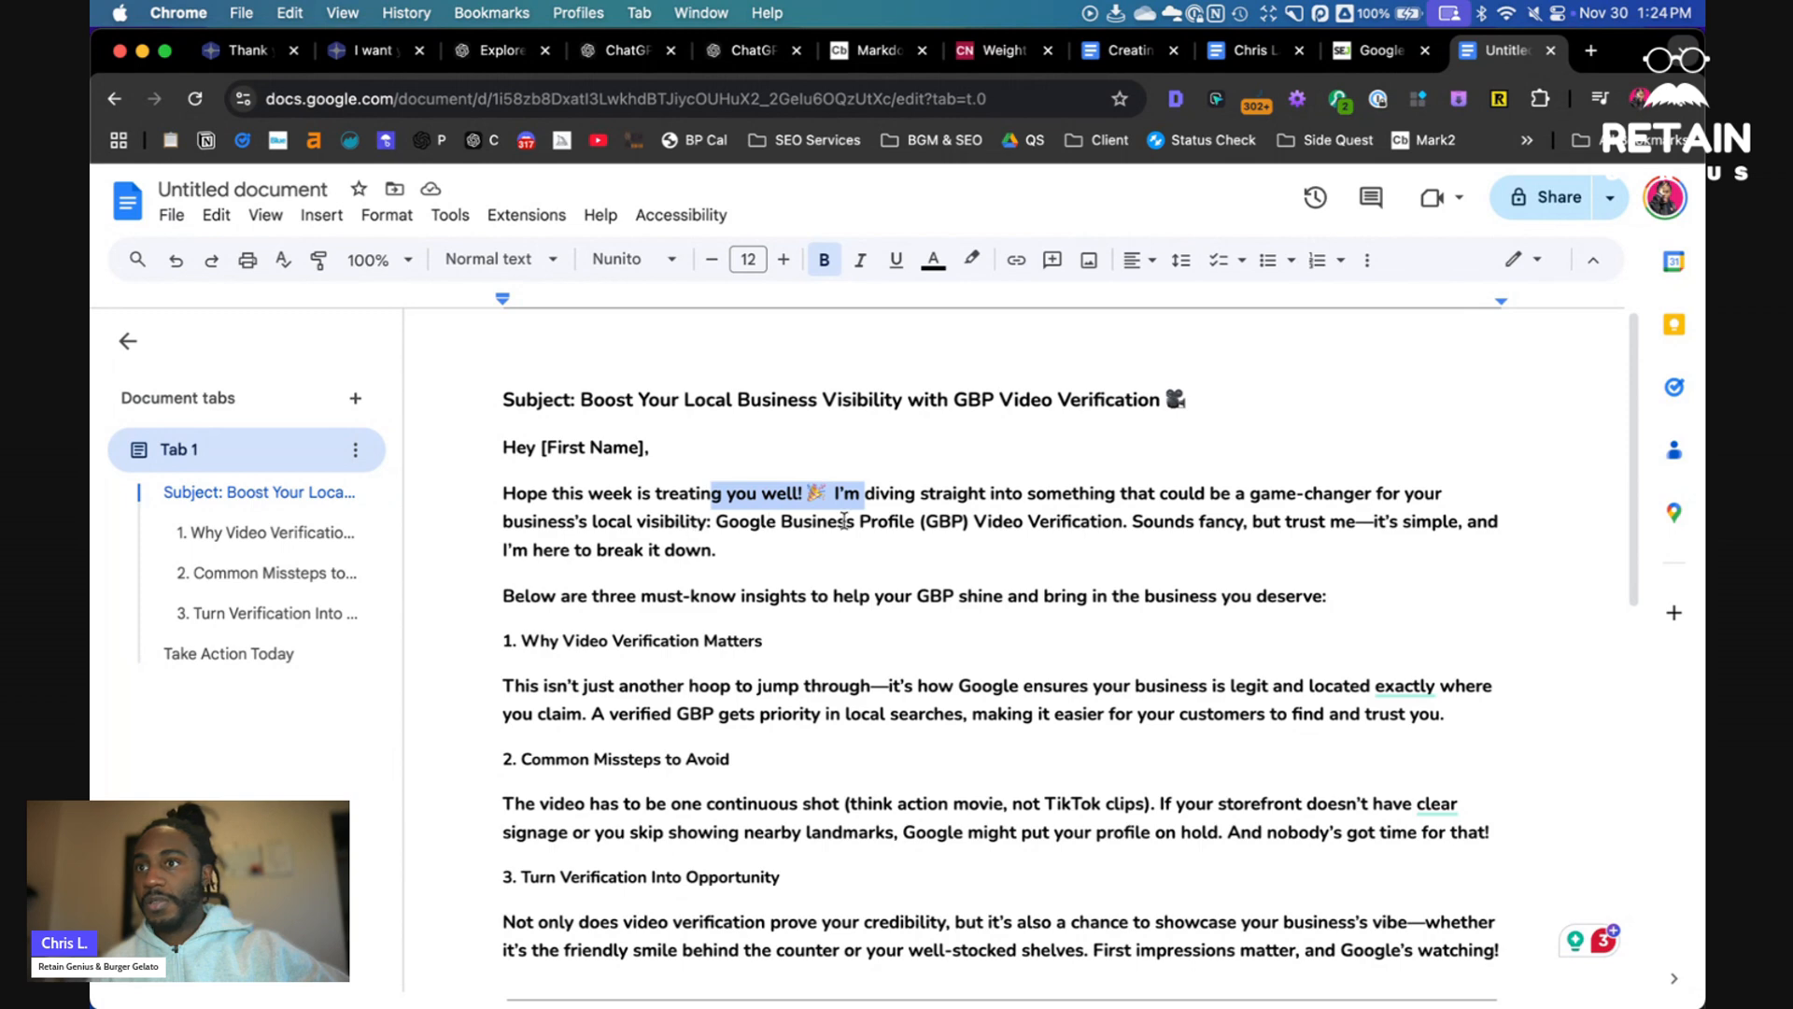
left_click_drag(1037, 529, 1095, 529)
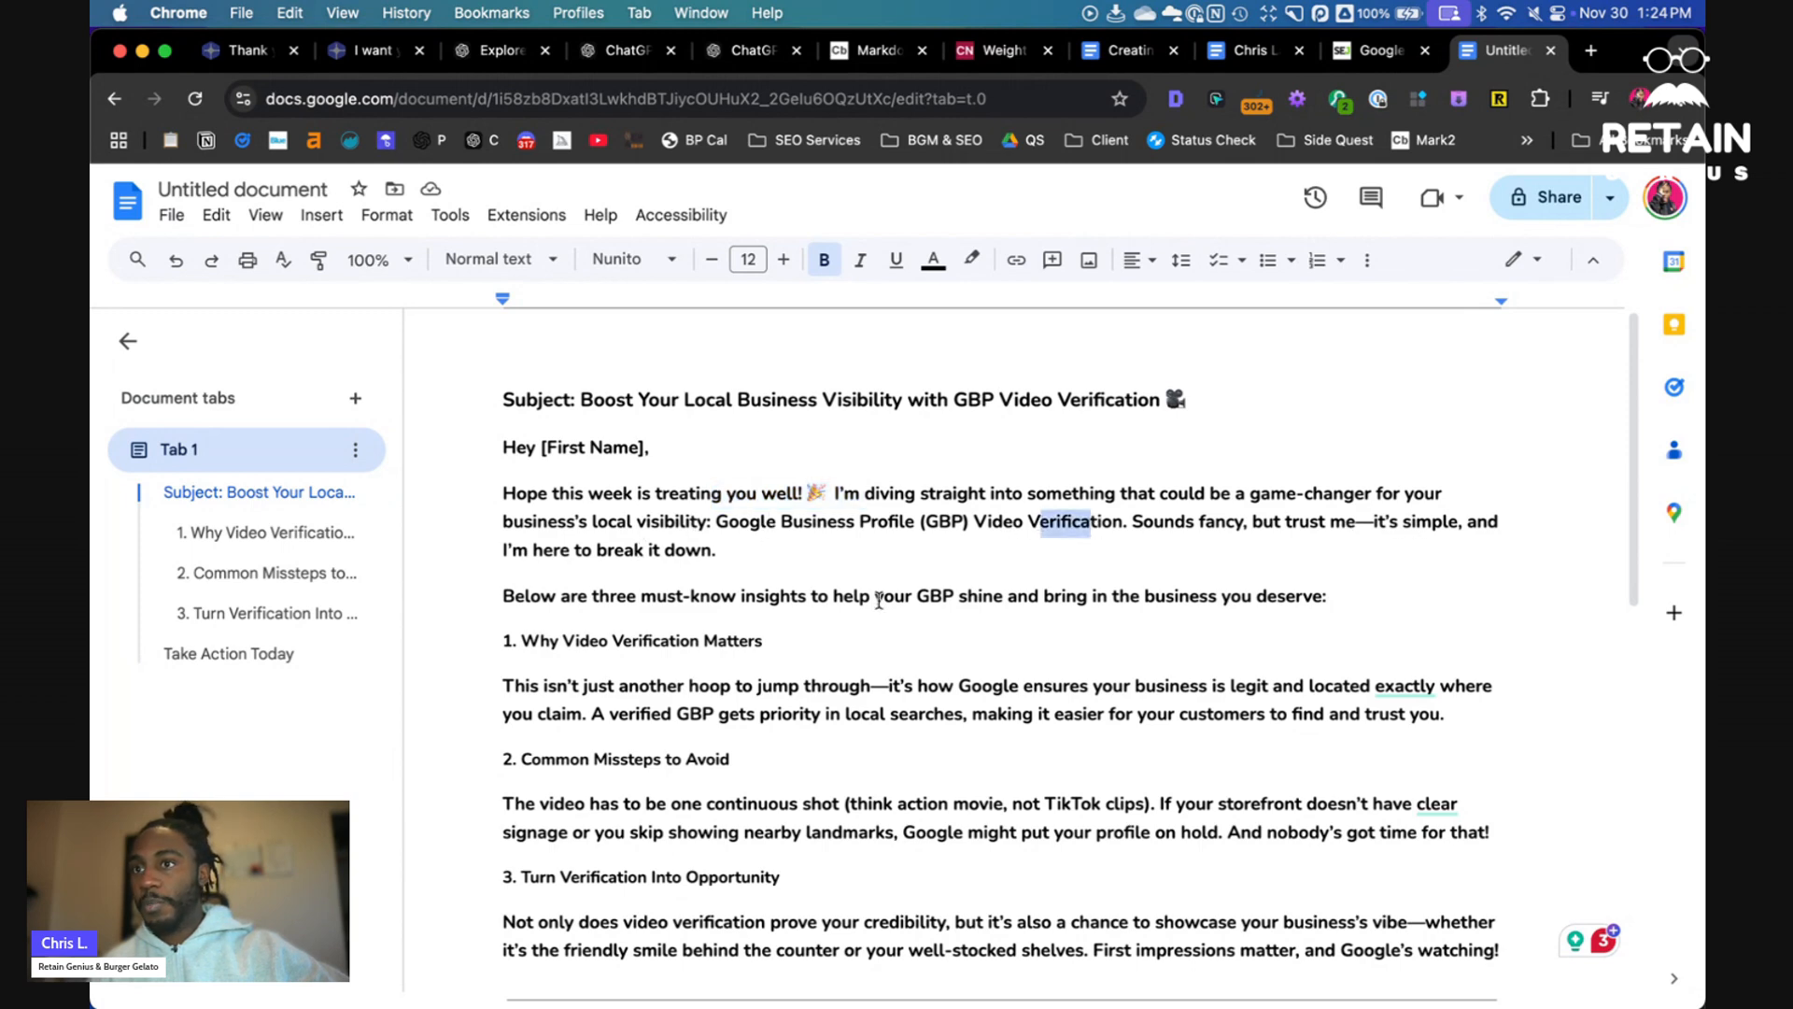
scroll(879, 599, "down", 3)
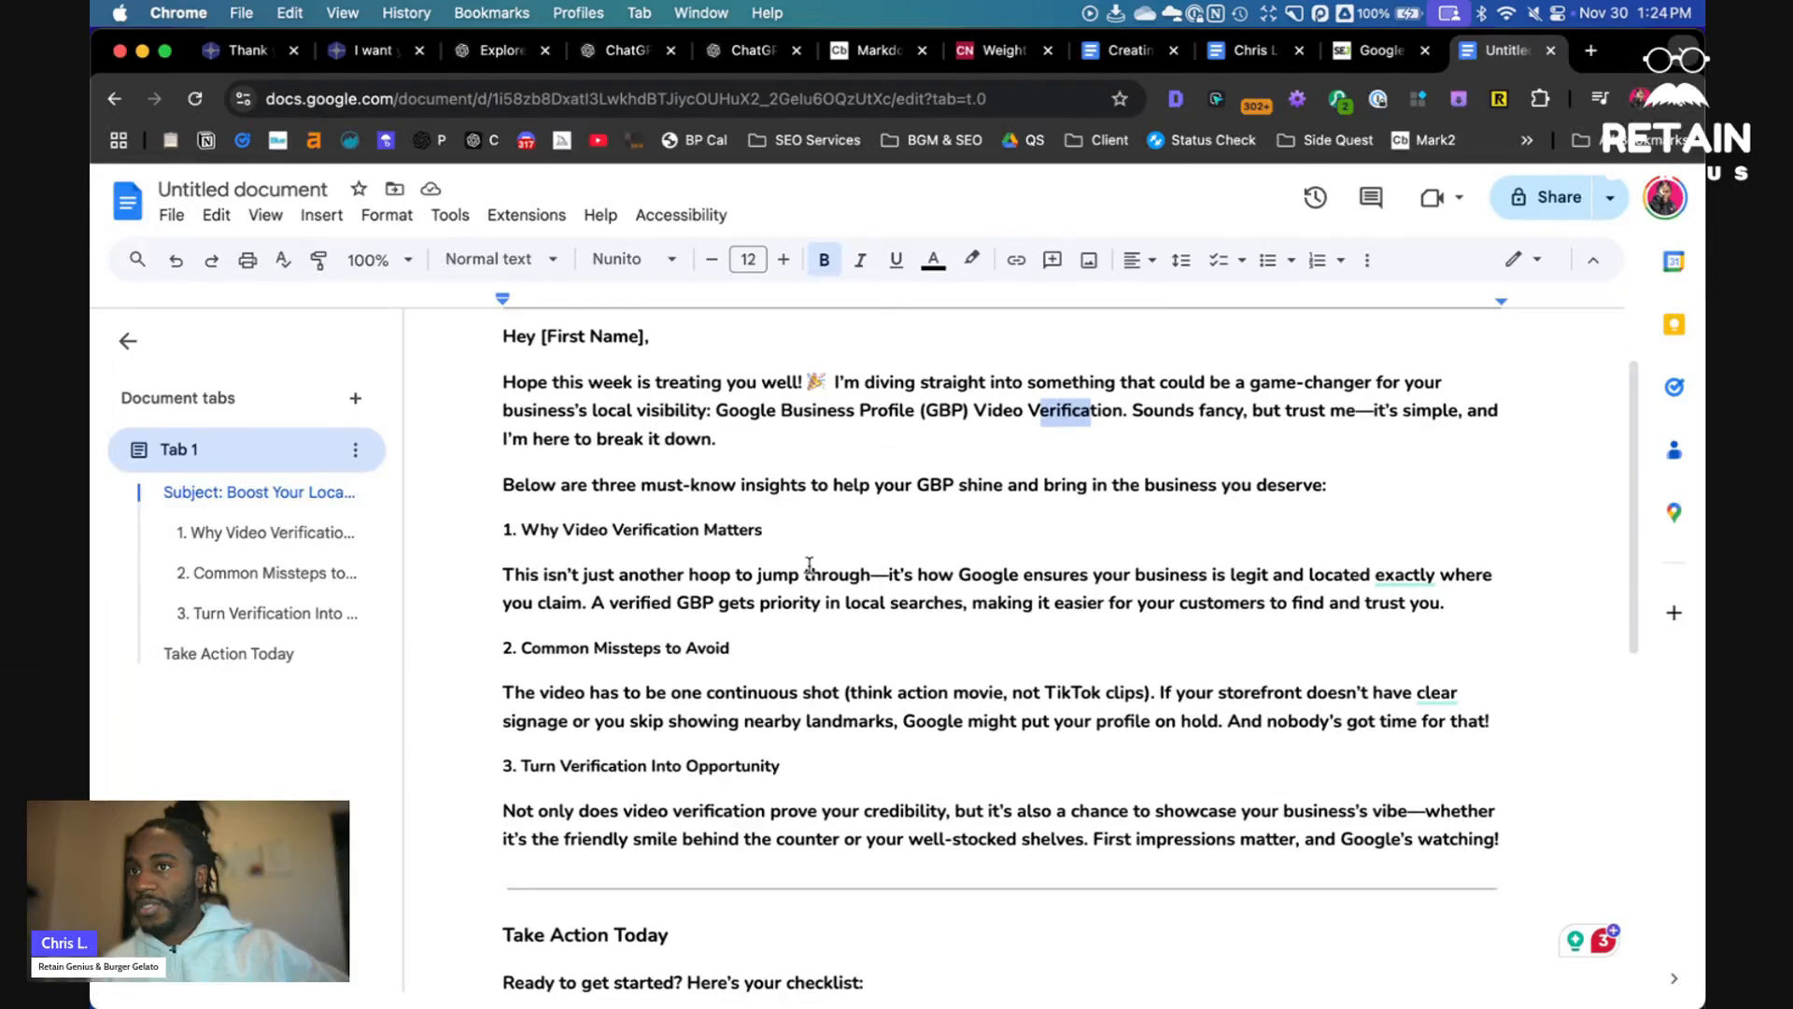
left_click_drag(537, 537, 783, 532)
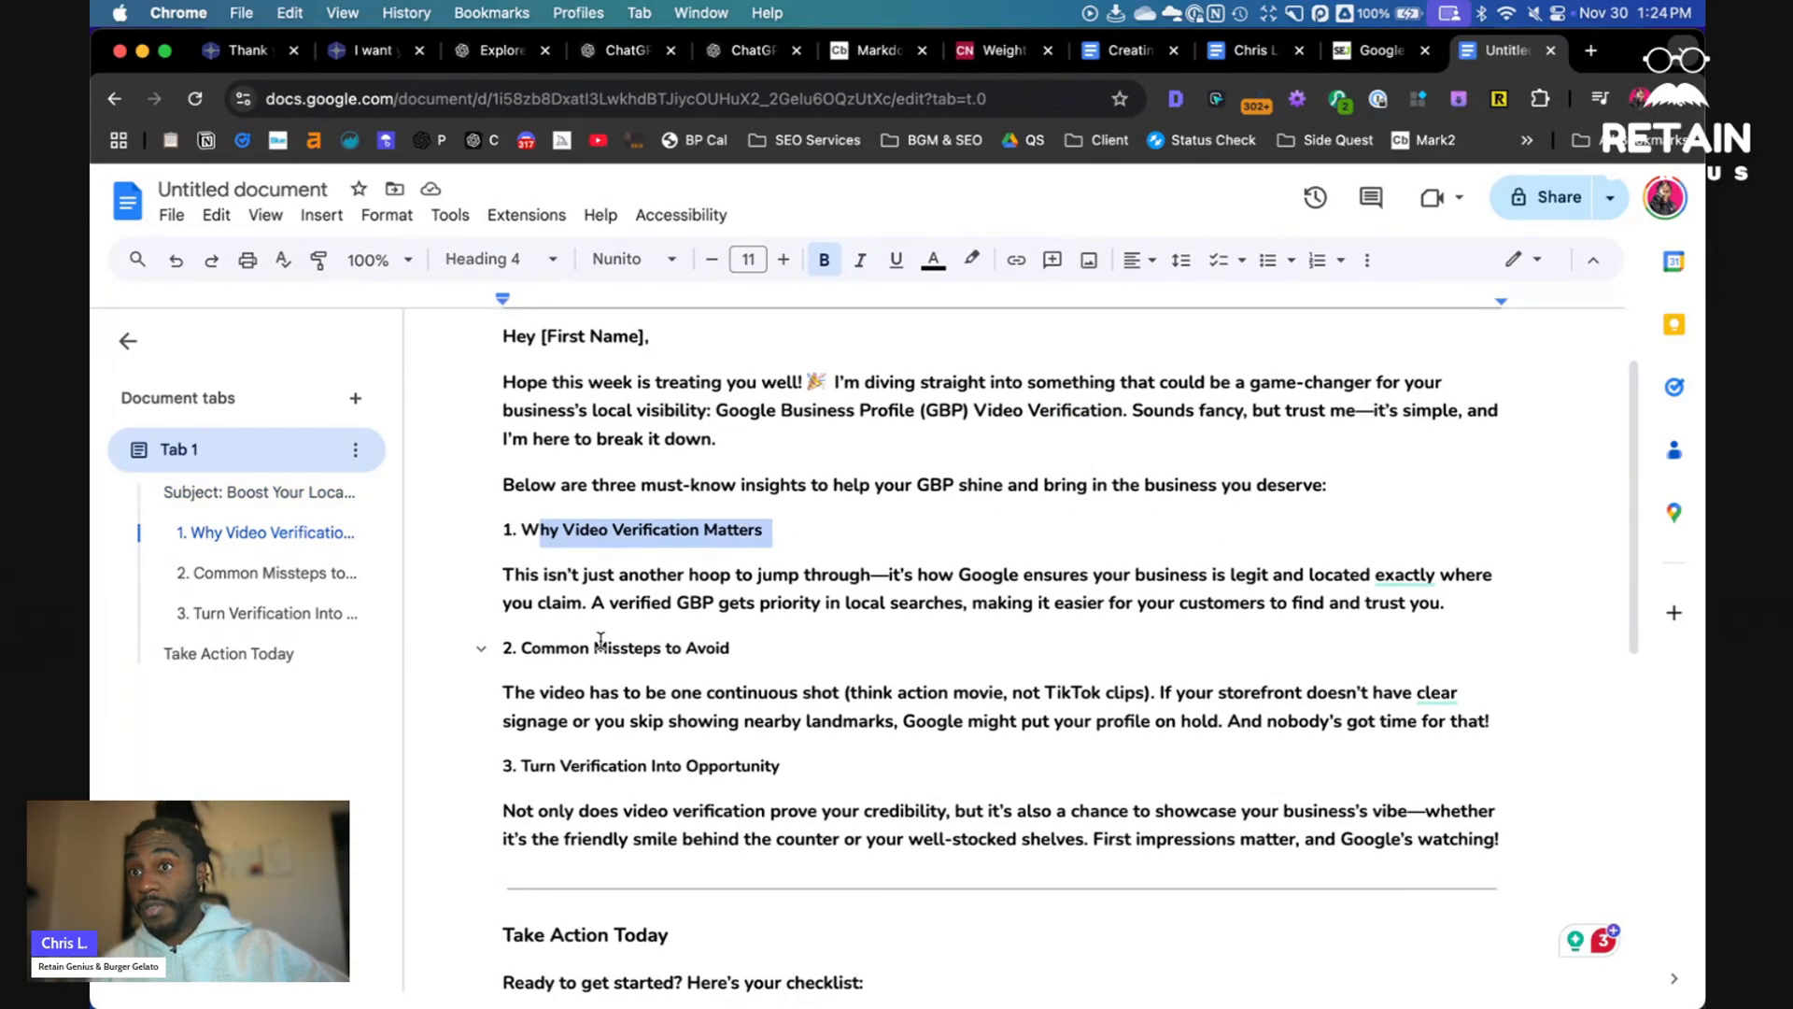
left_click_drag(586, 647, 741, 648)
scroll(743, 647, "down", 6)
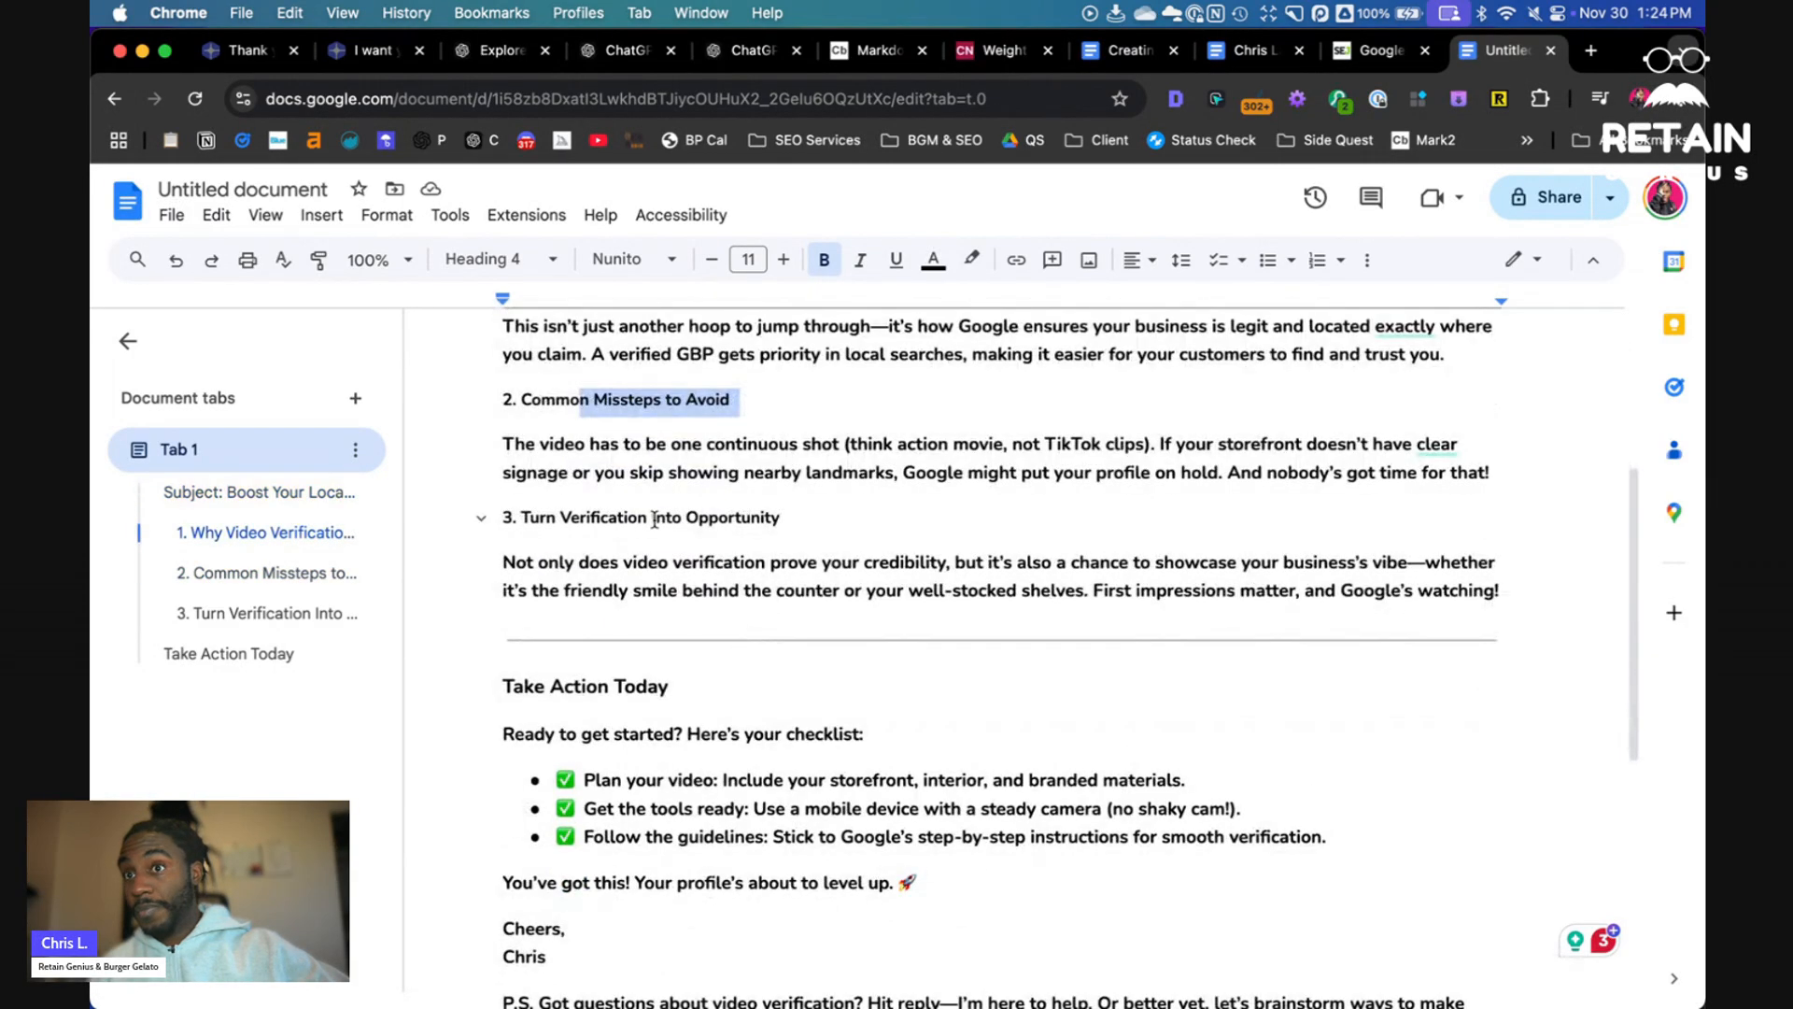
left_click_drag(540, 518, 718, 512)
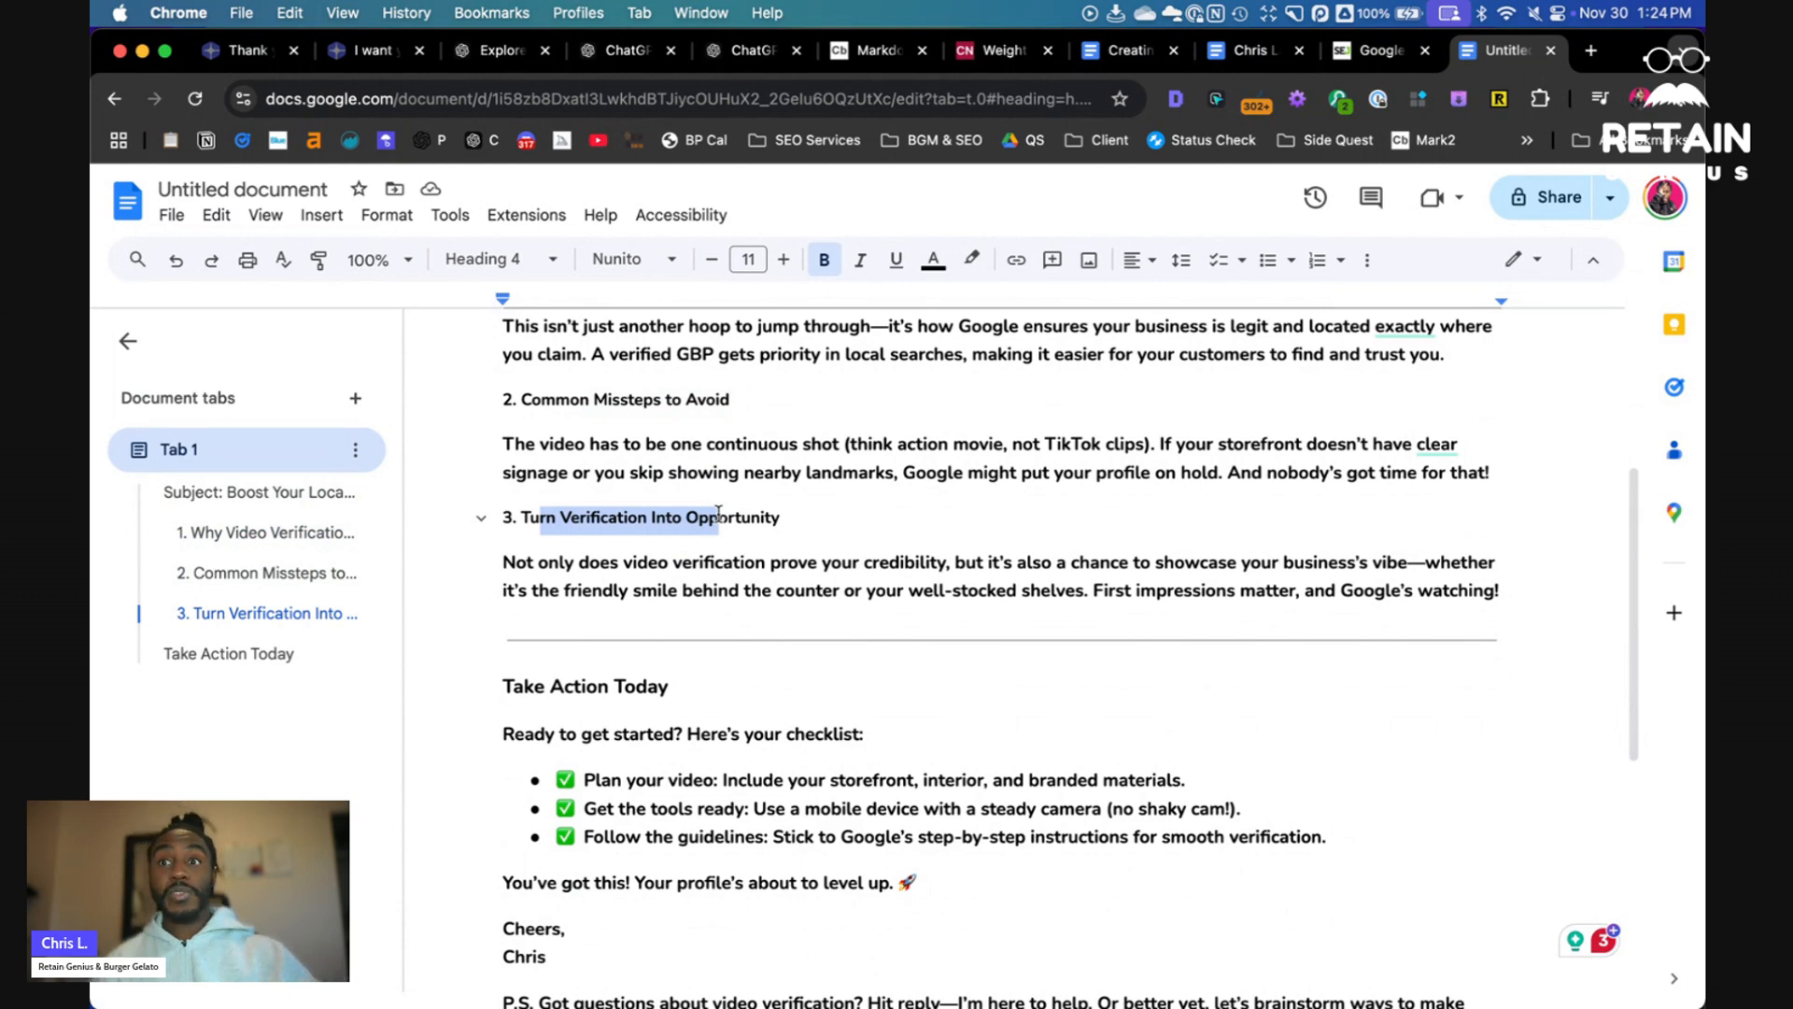
scroll(736, 572, "down", 1)
scroll(736, 573, "down", 3)
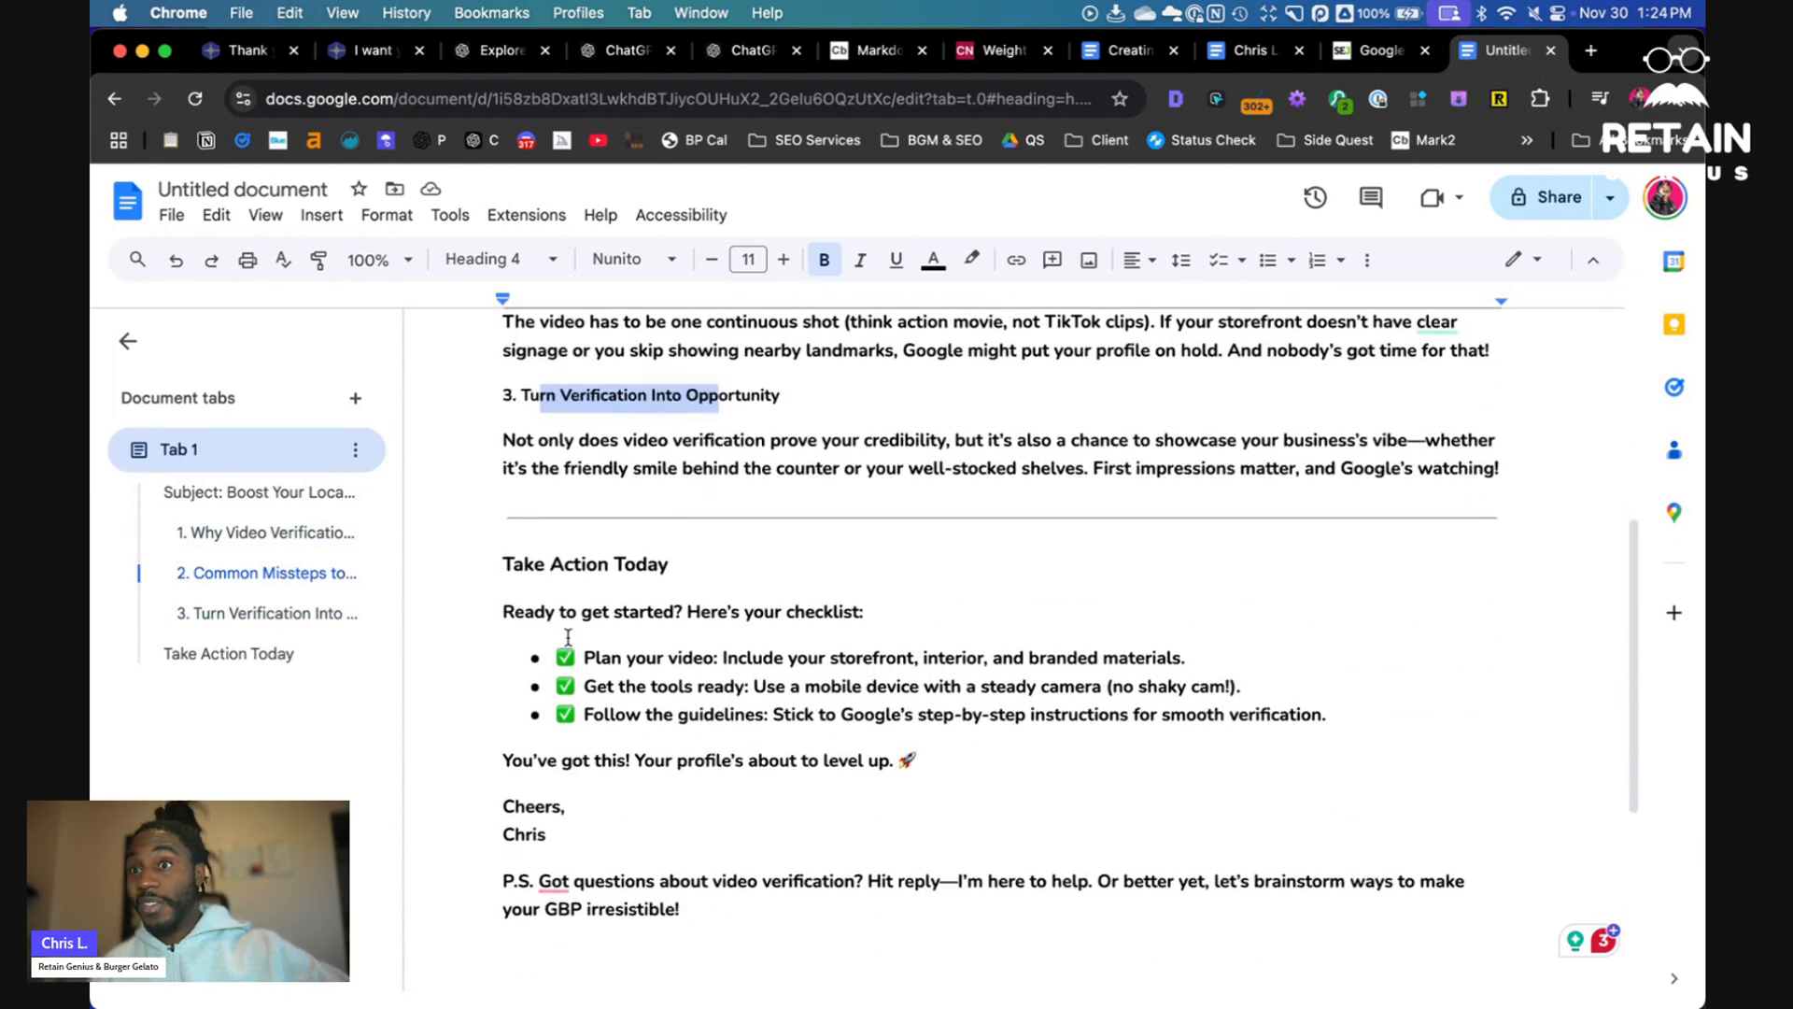
left_click_drag(622, 633, 695, 634)
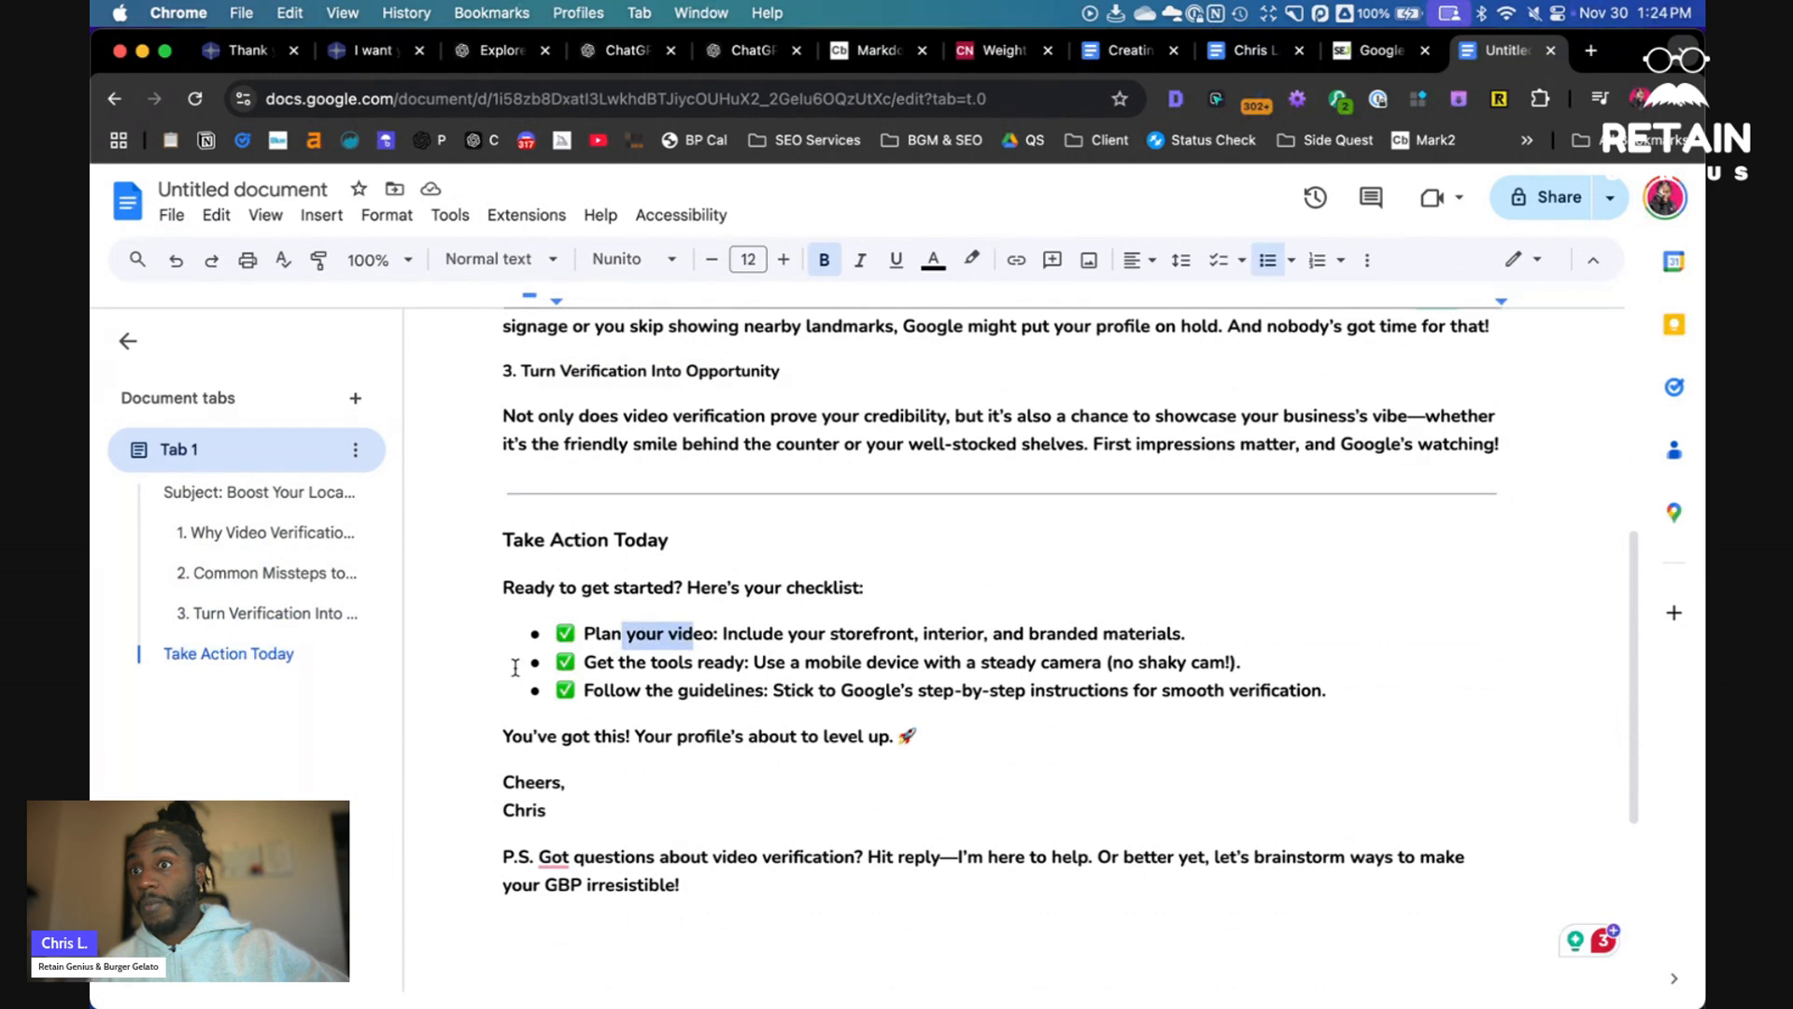
left_click_drag(588, 663, 775, 662)
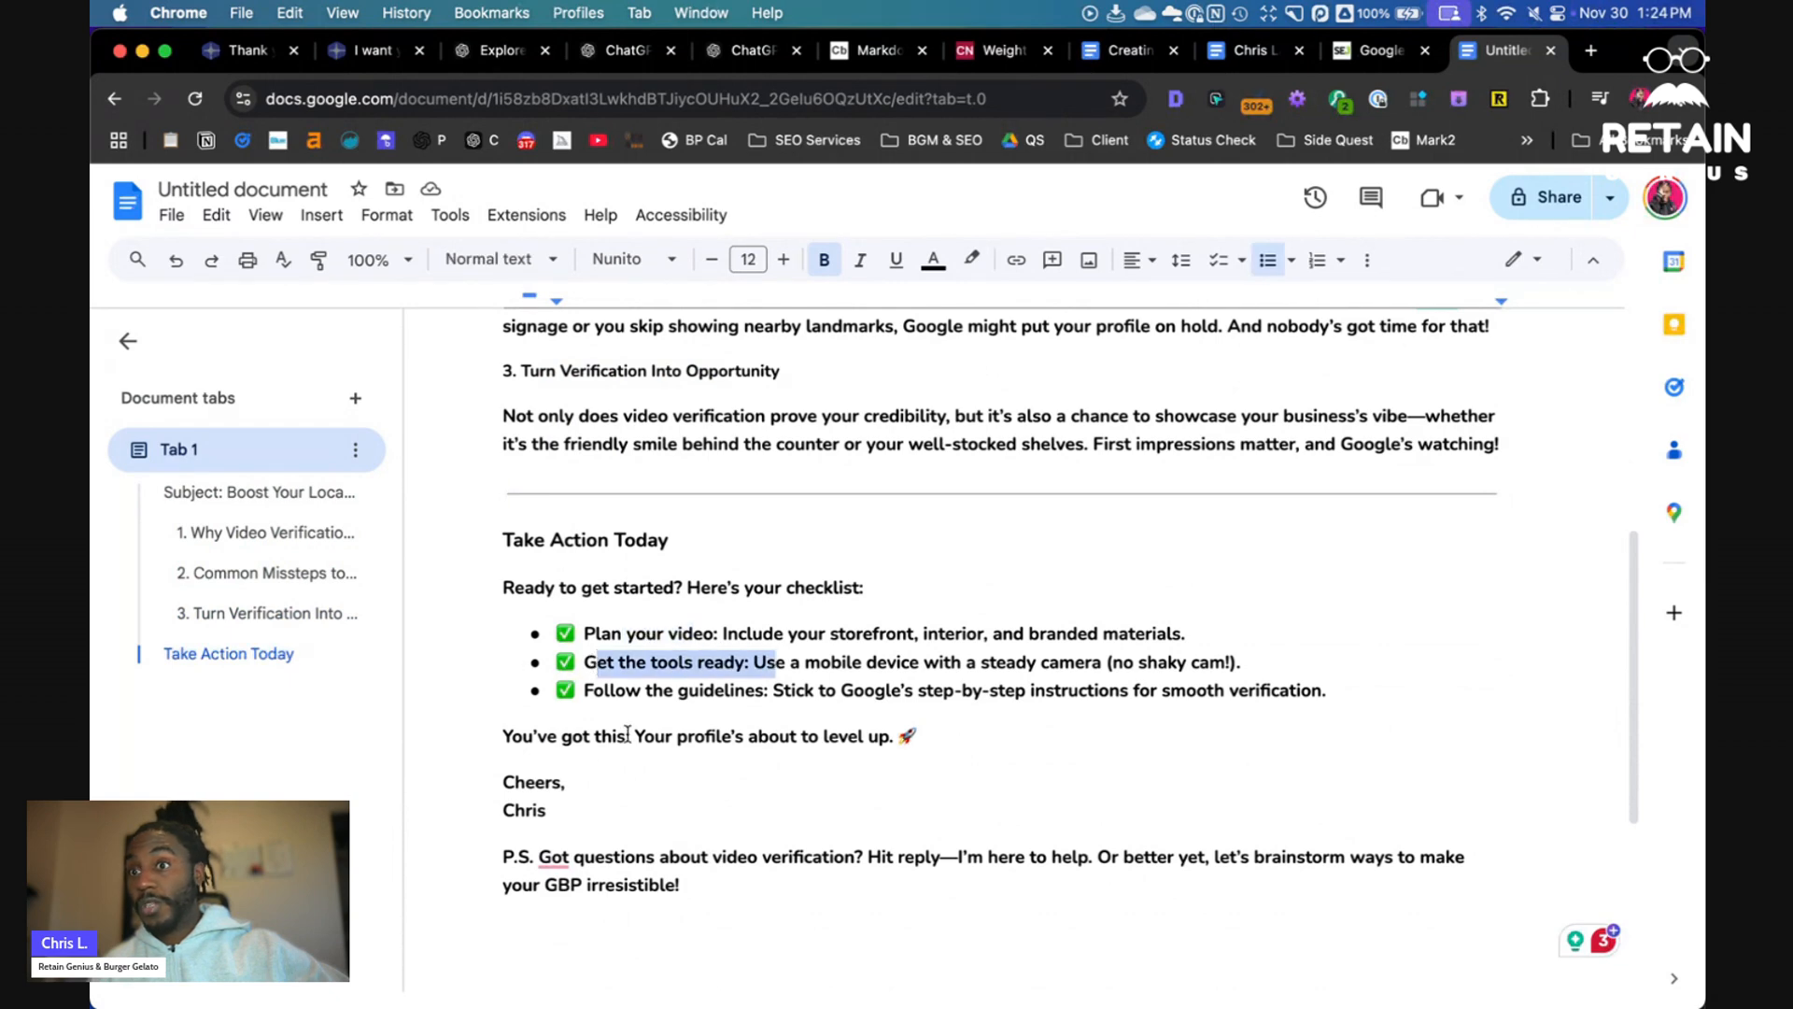
left_click_drag(651, 696, 836, 702)
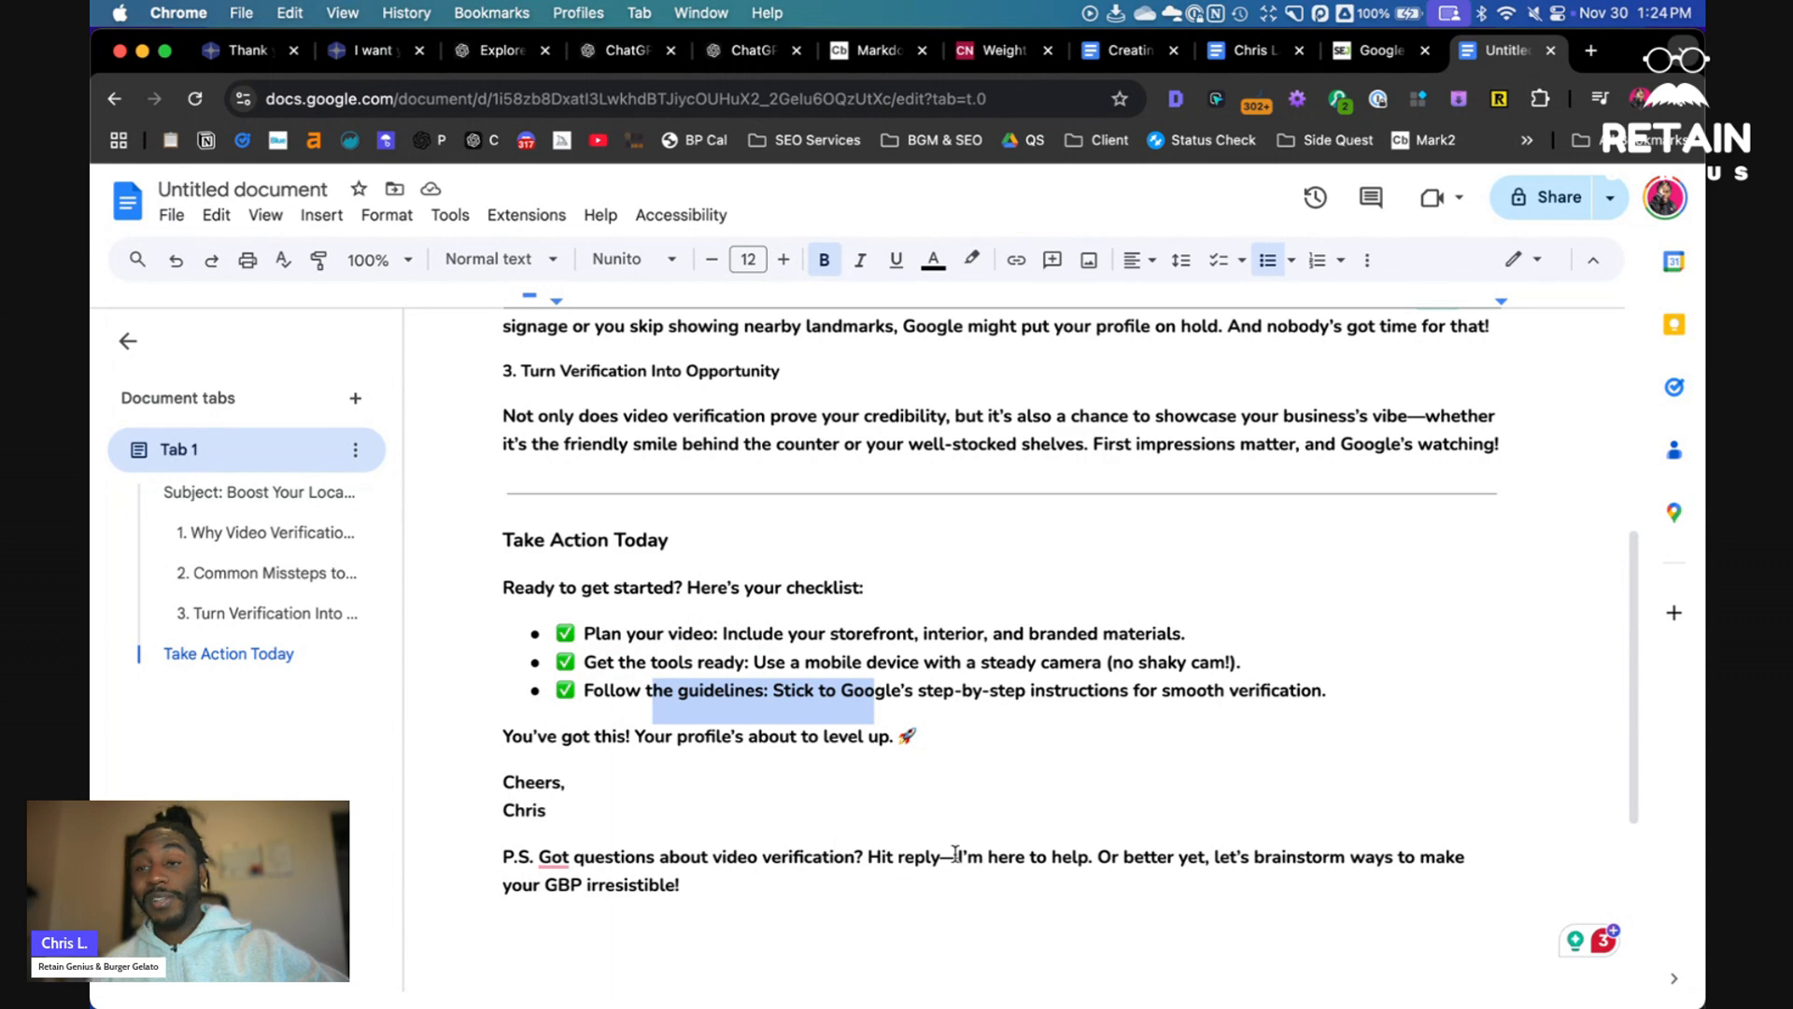
scroll(904, 801, "up", 5)
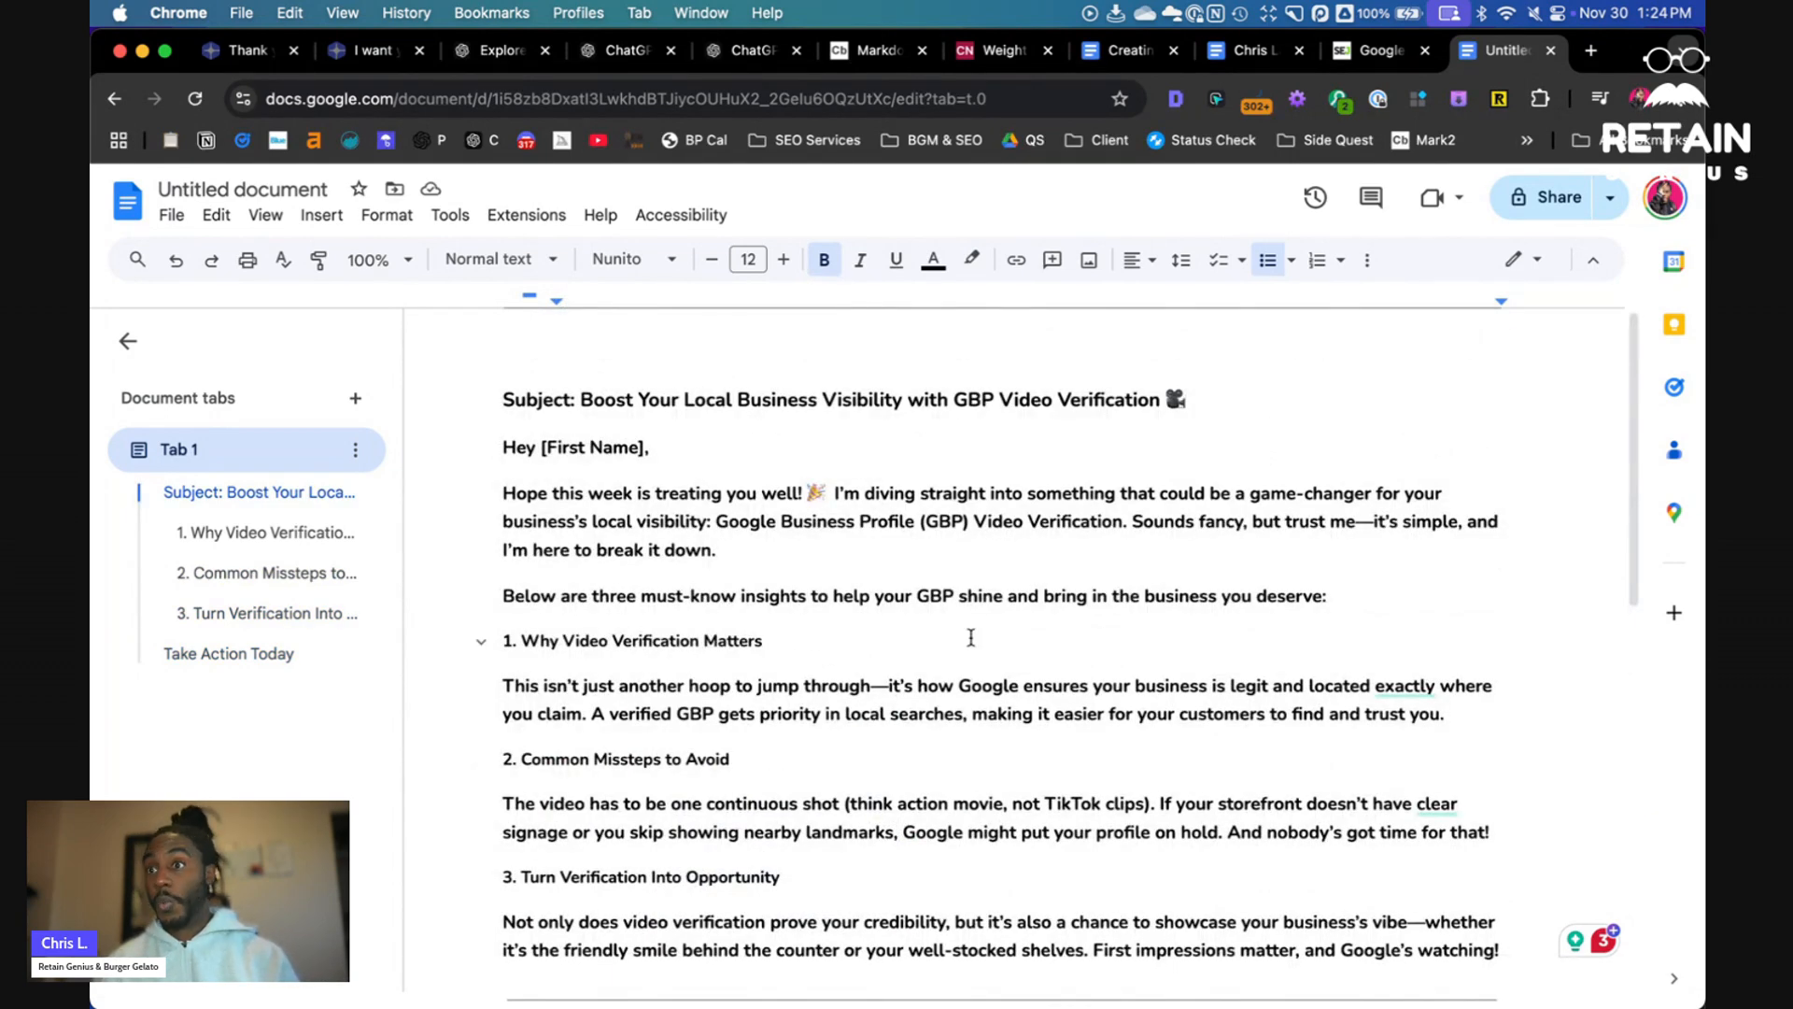
- Replace all em dashes in the document with commas using Find and replace
double_click(886, 686)
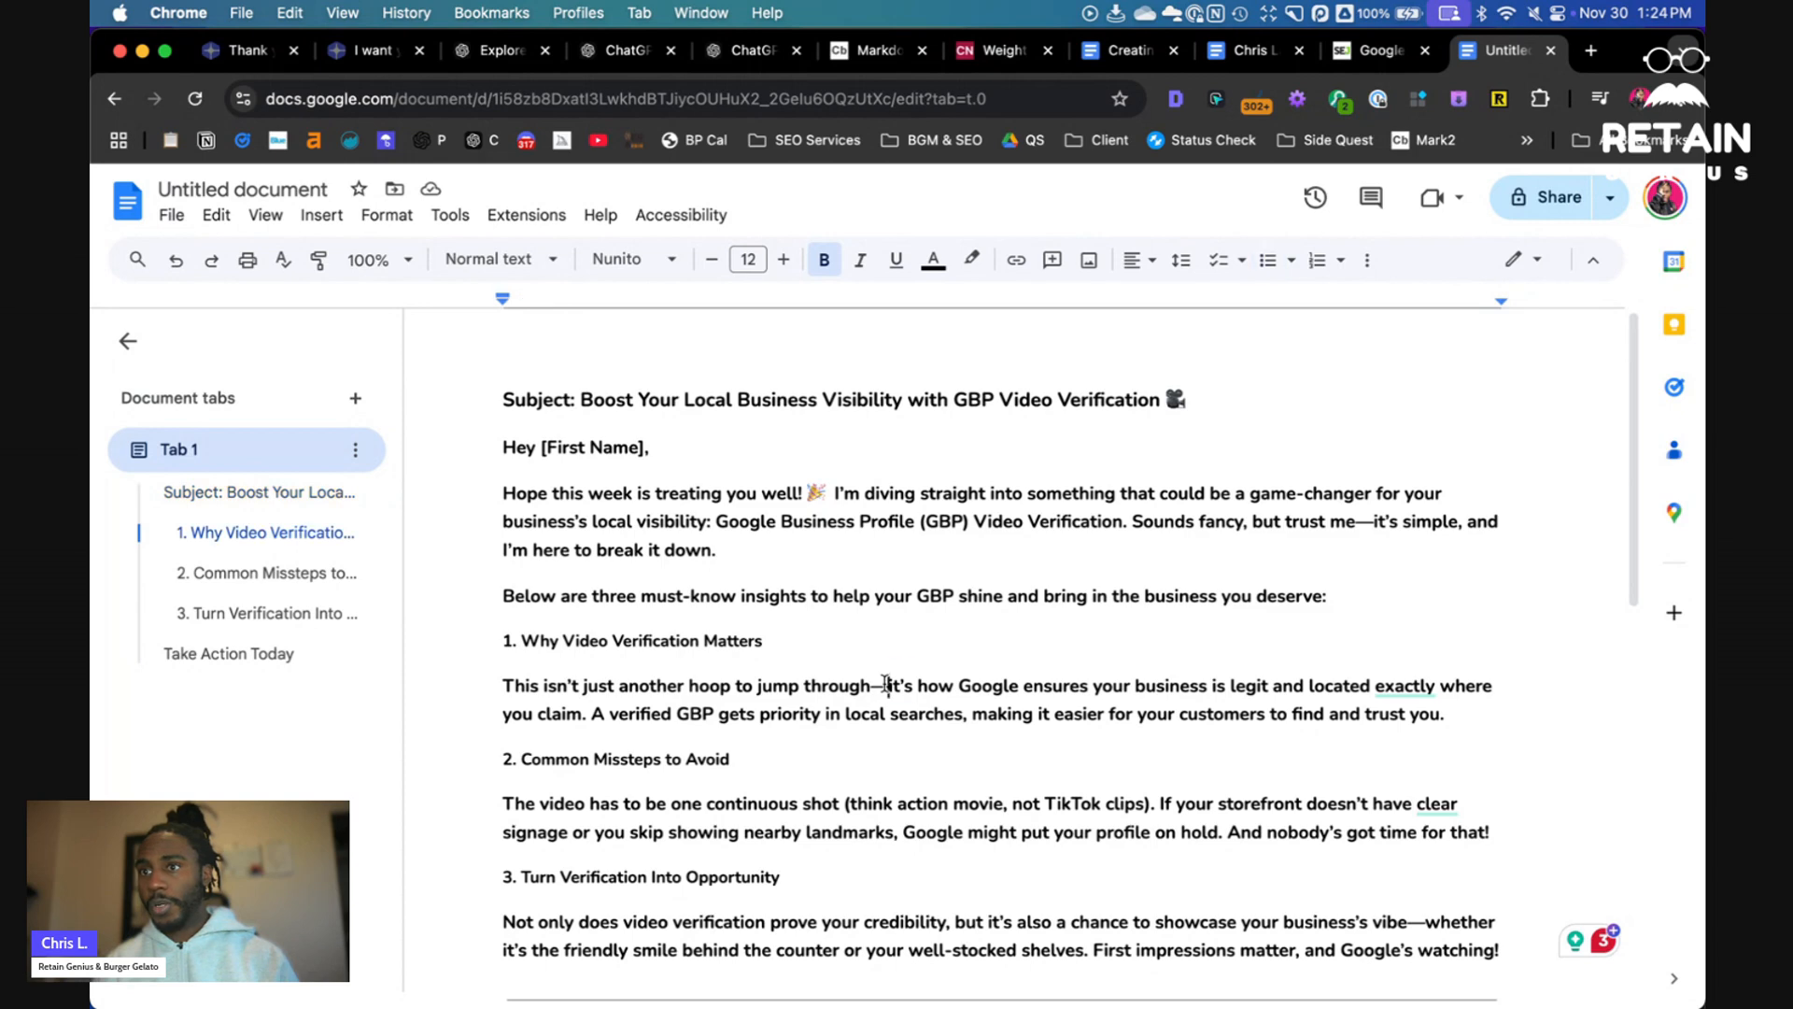
double_click(879, 688)
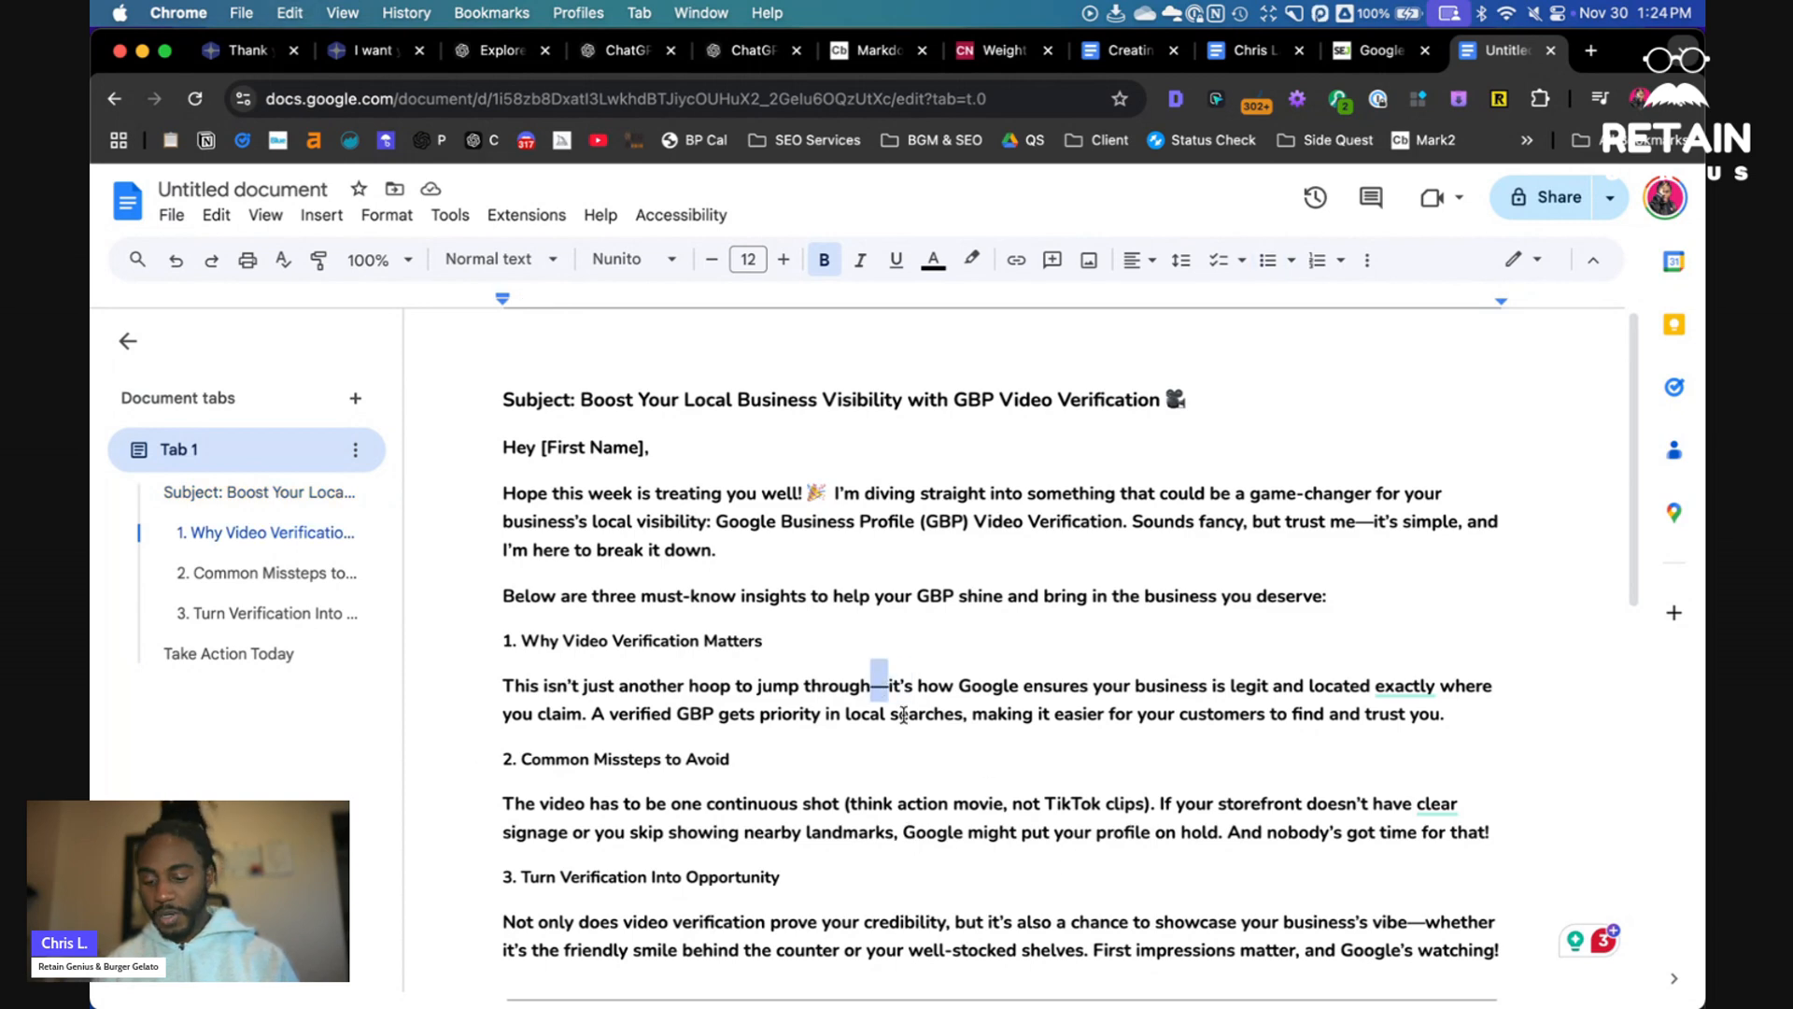
key("super+f")
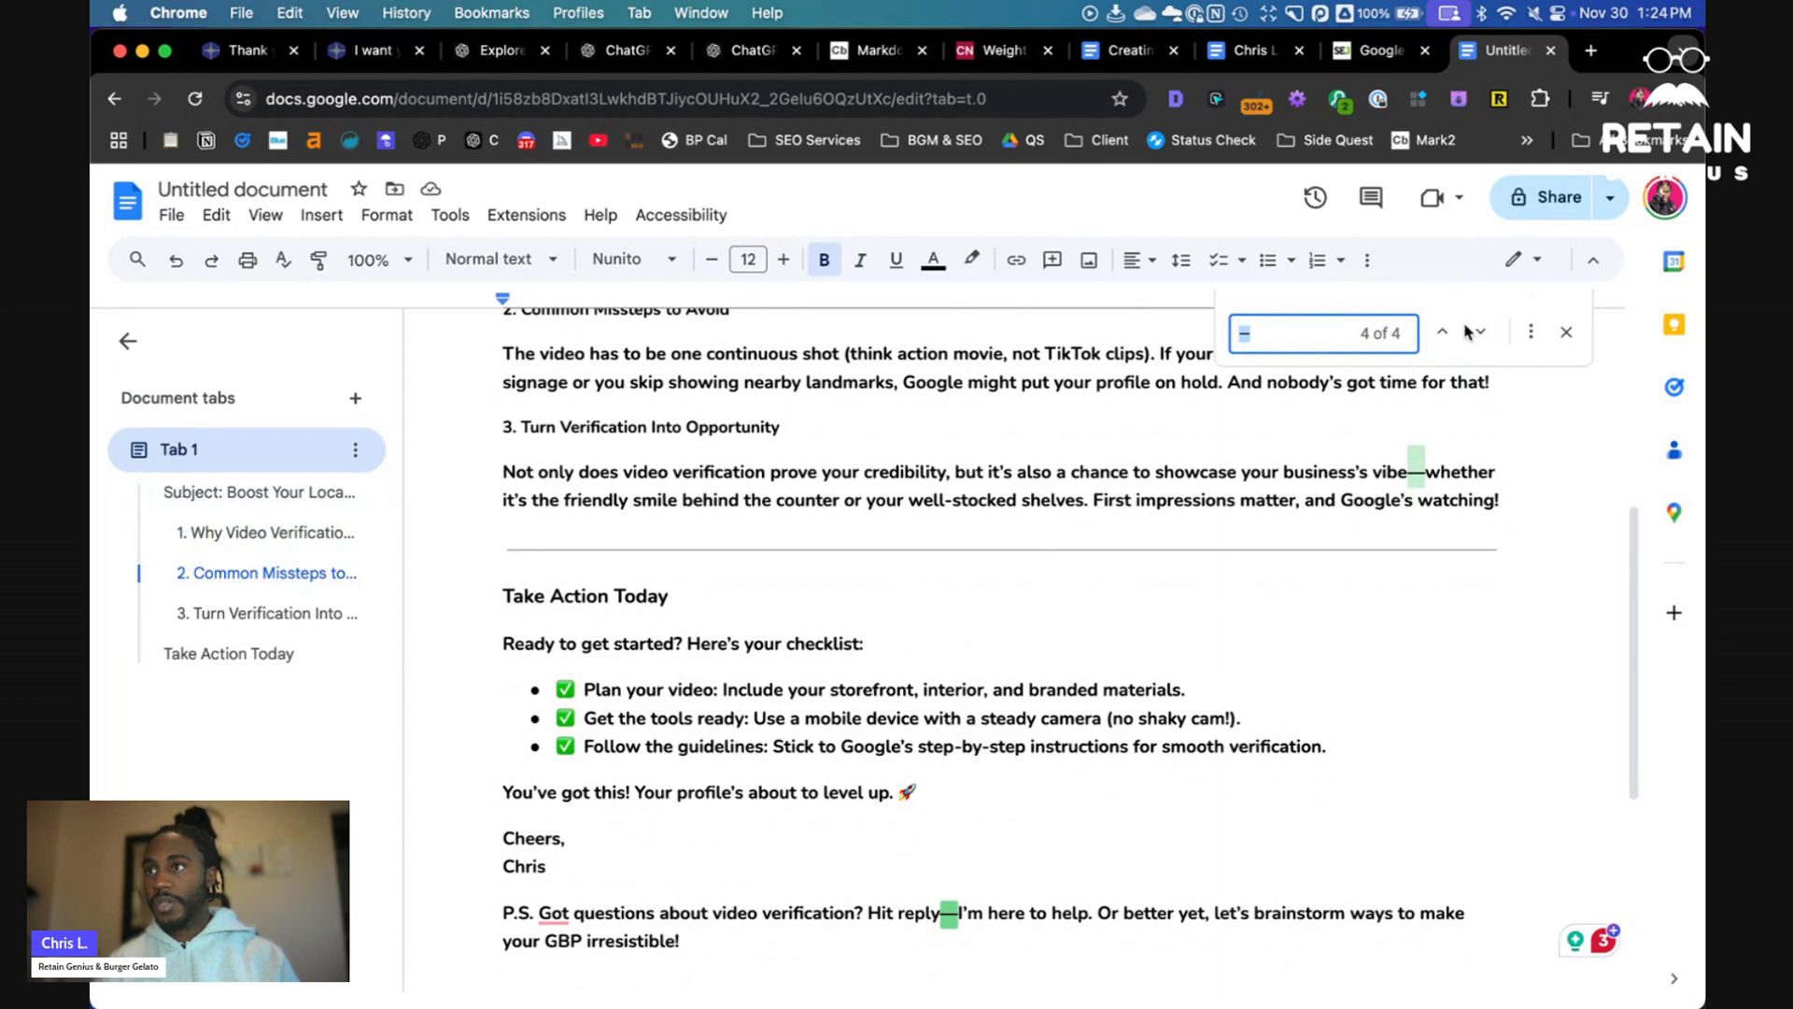
left_click(1531, 331)
left_click(859, 539)
key("BackSpace")
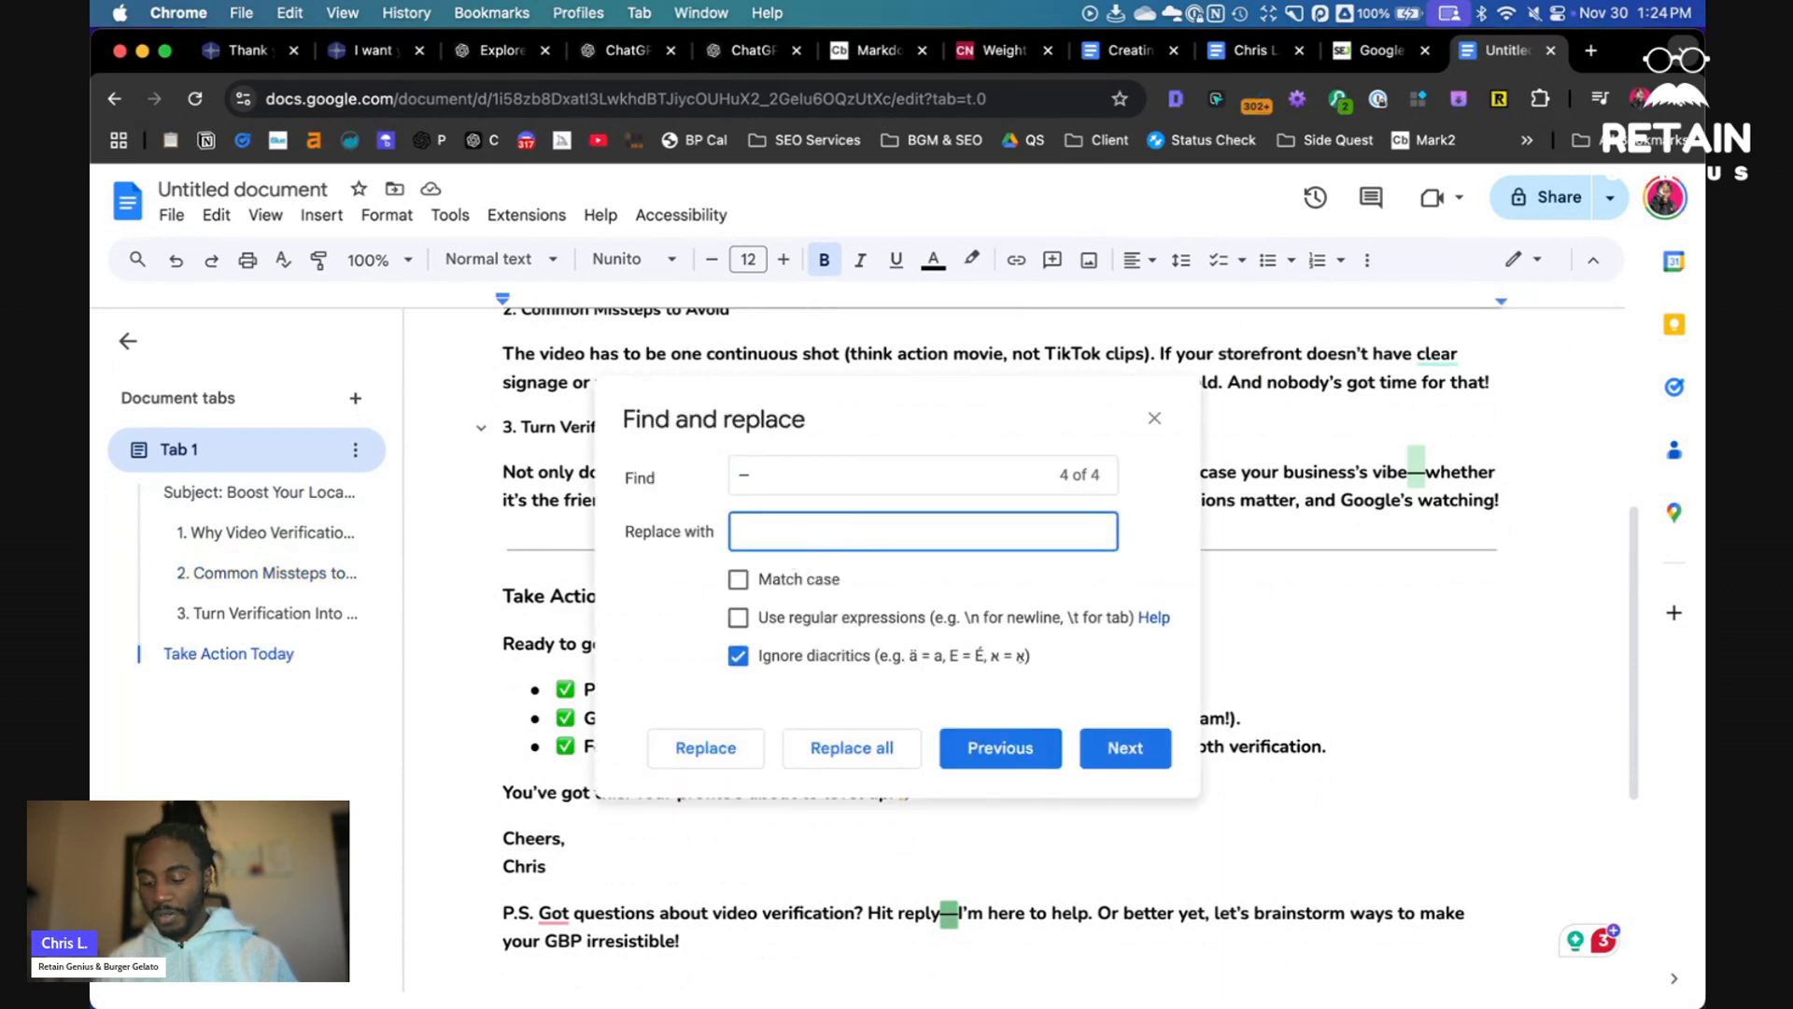
left_click(838, 749)
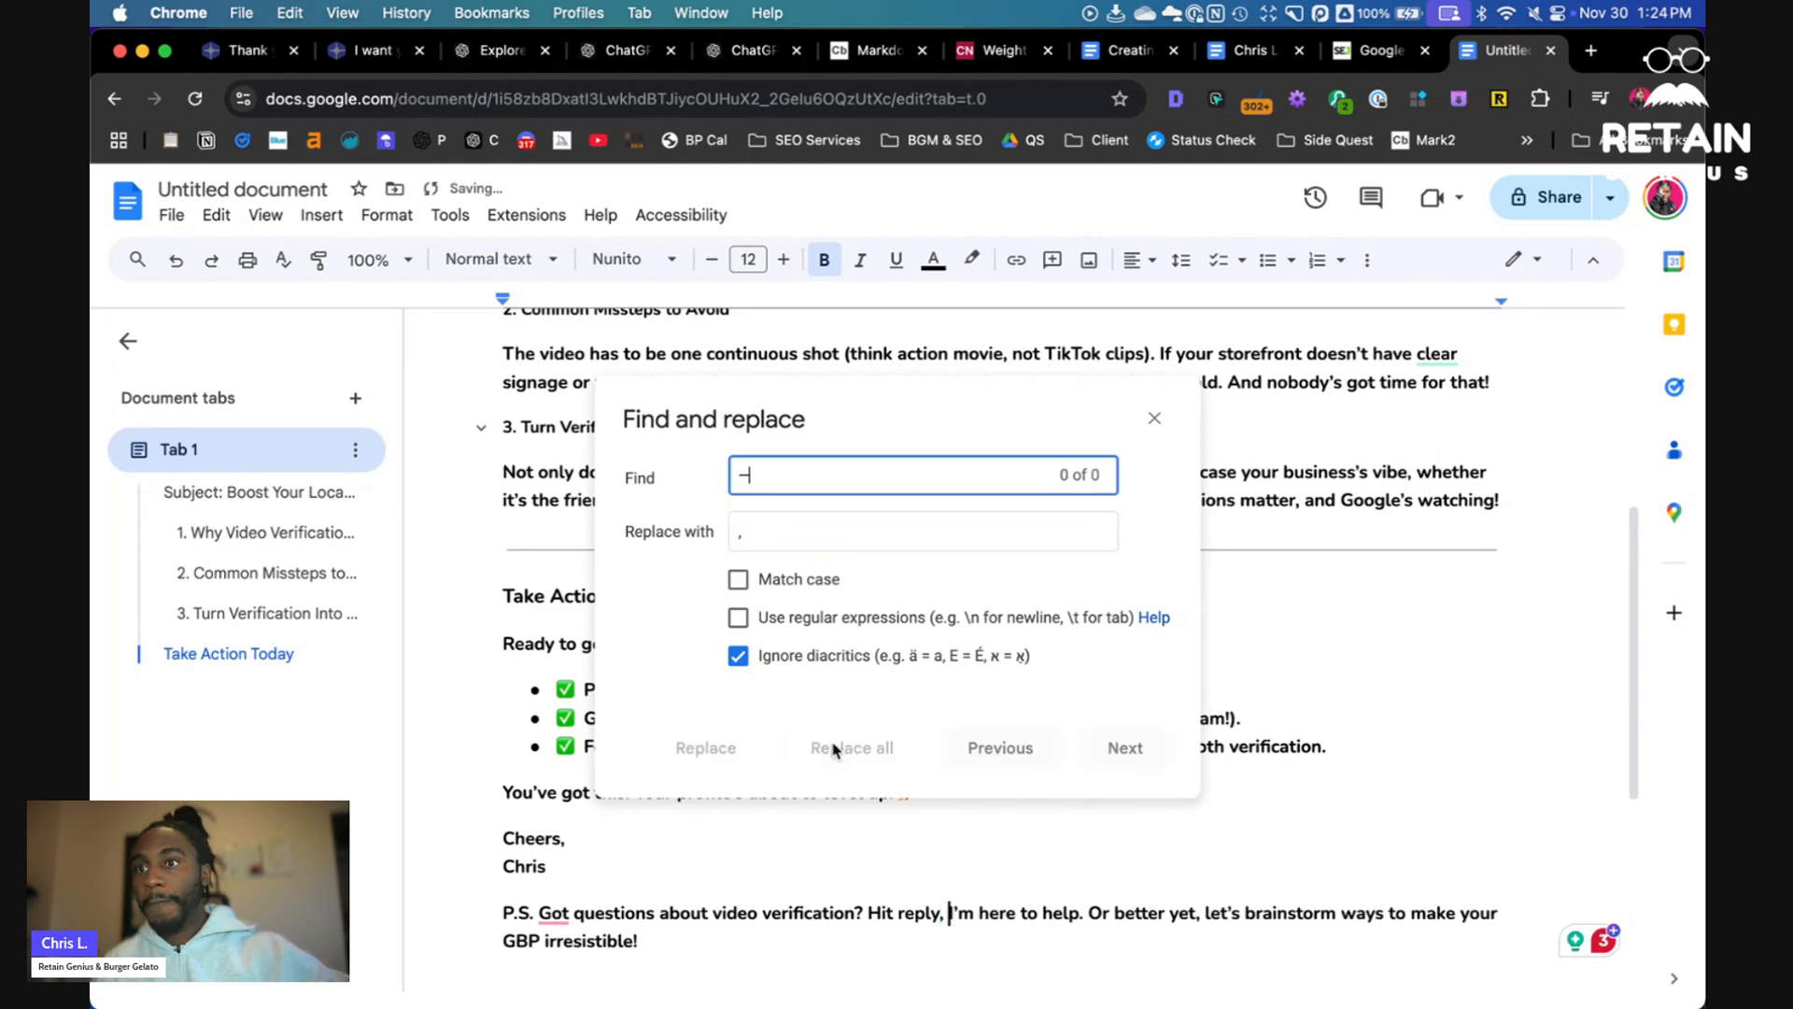
- Close the Find and replace dialog and place the cursor in the P.S. line of the newsletter
left_click(1155, 418)
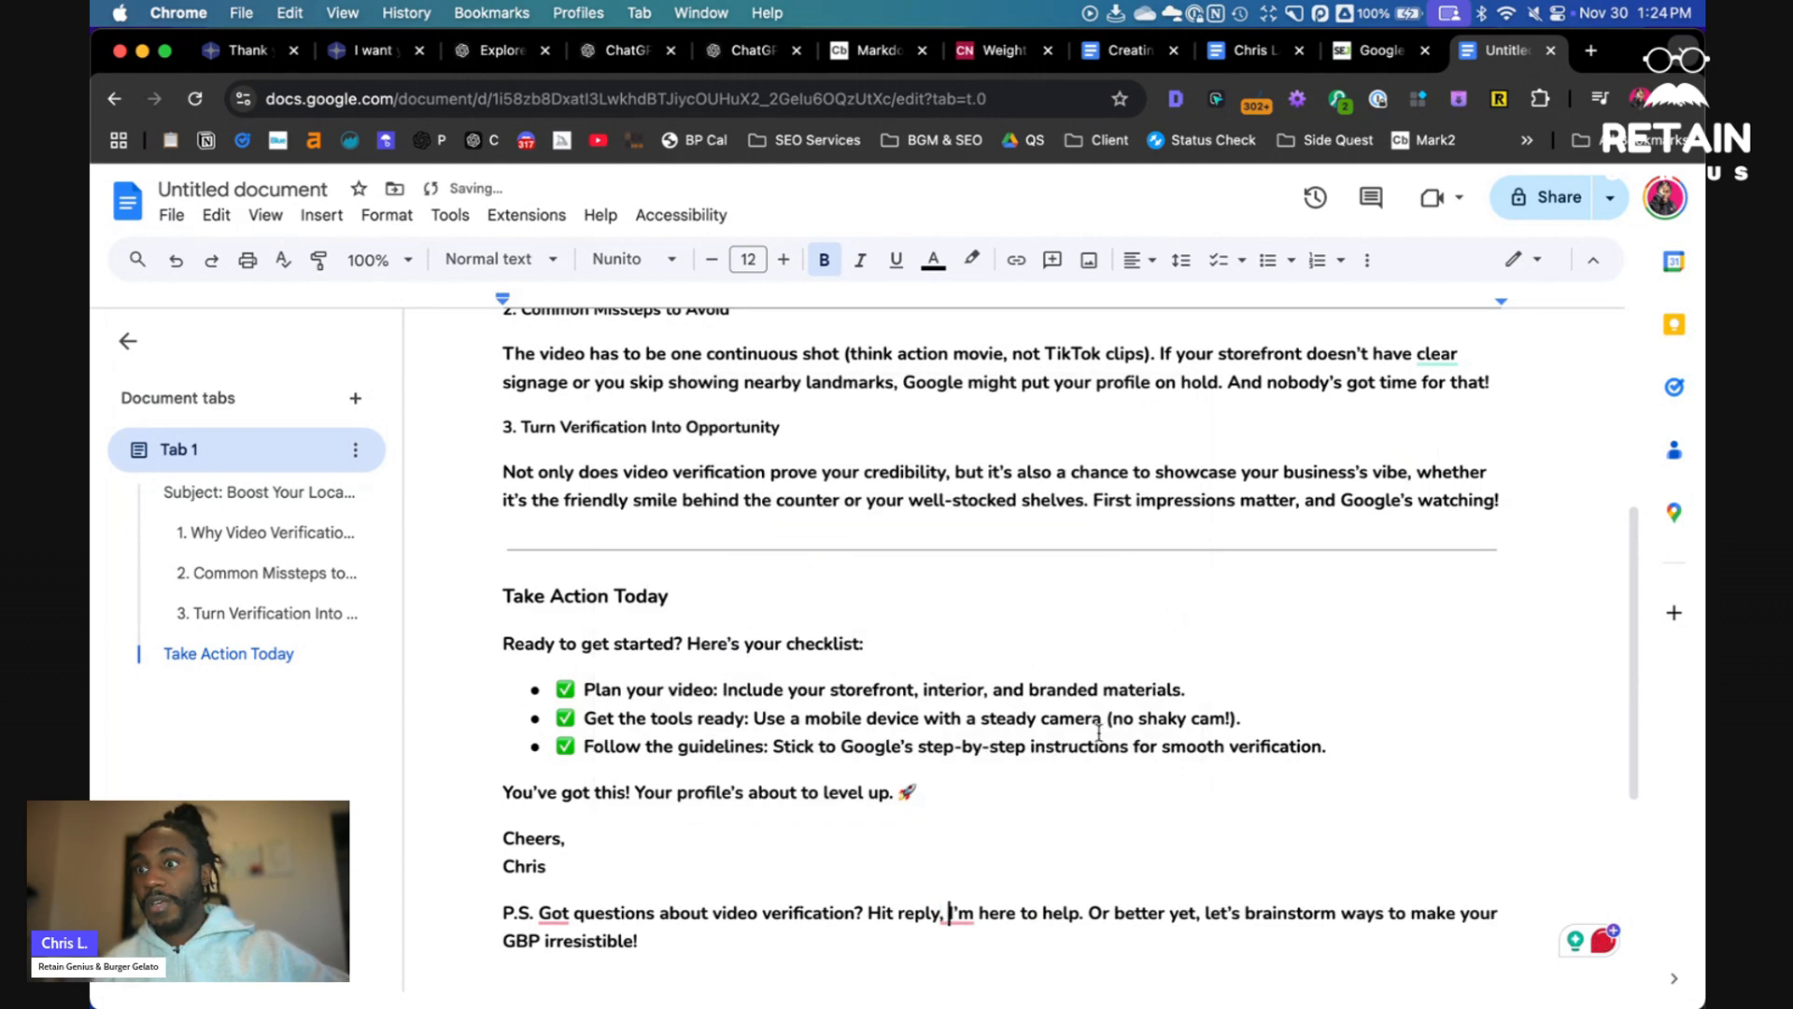
left_click(954, 913)
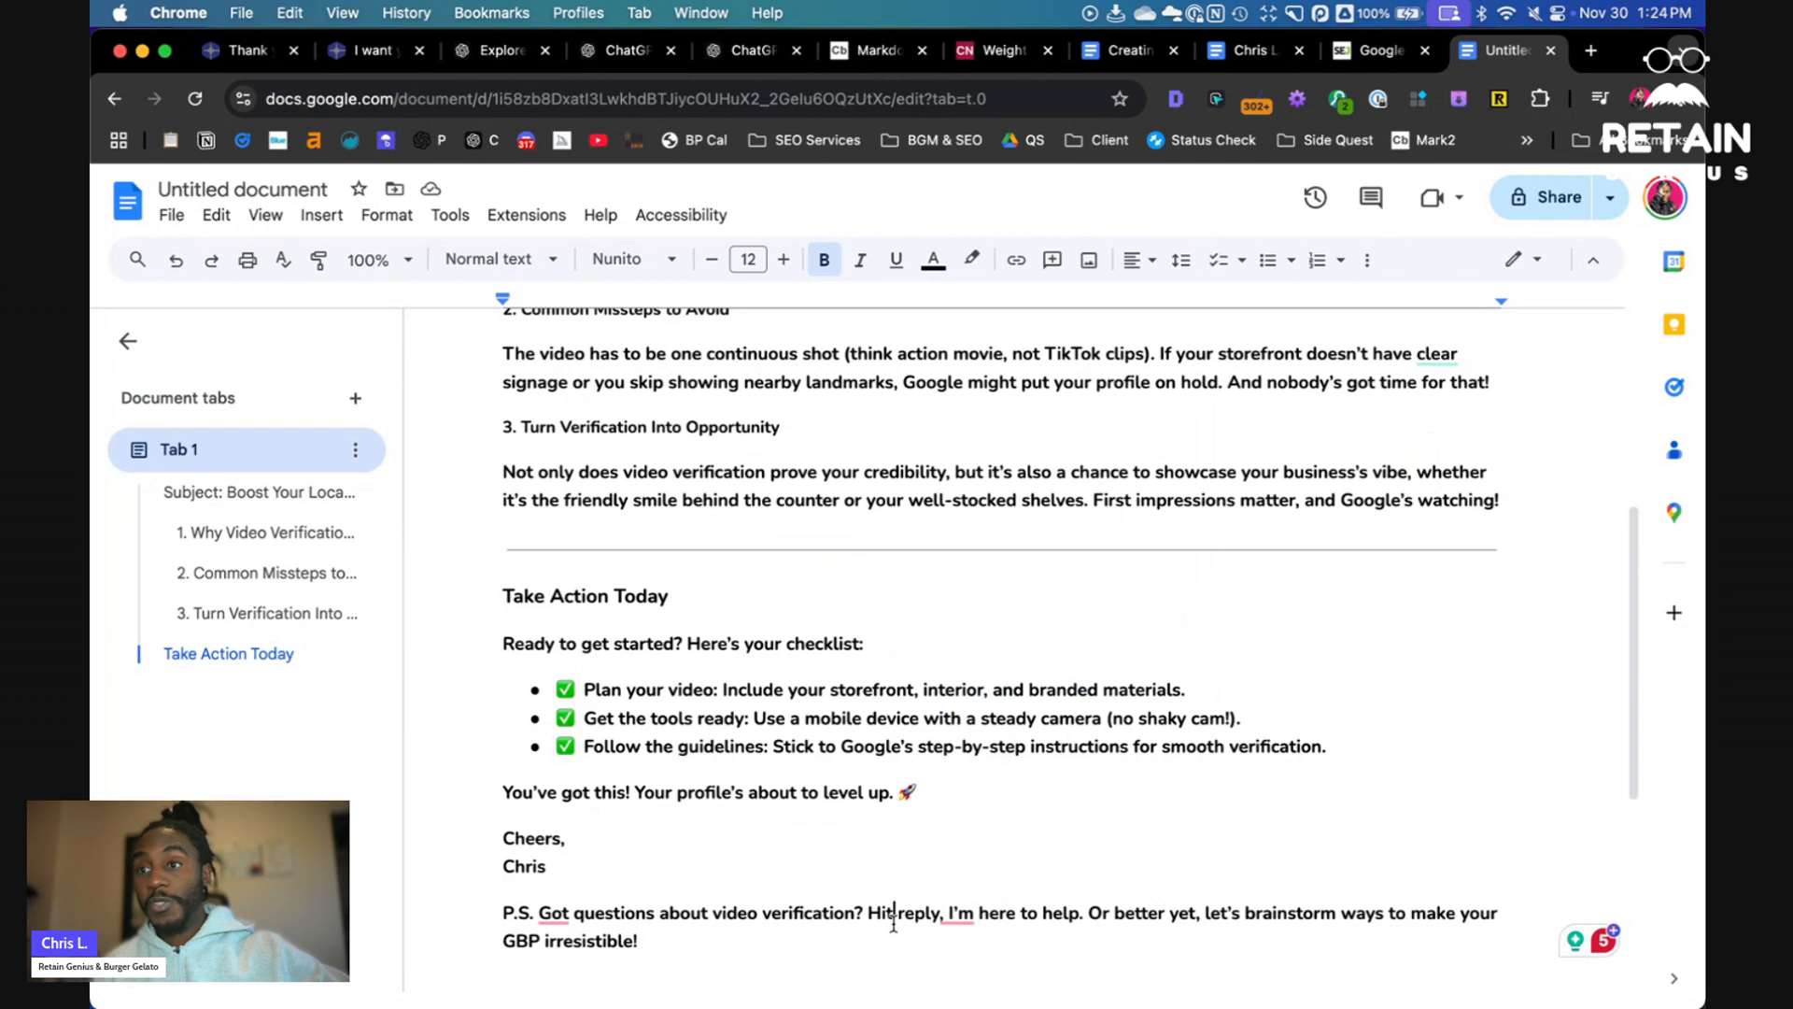
mouse_move(956, 915)
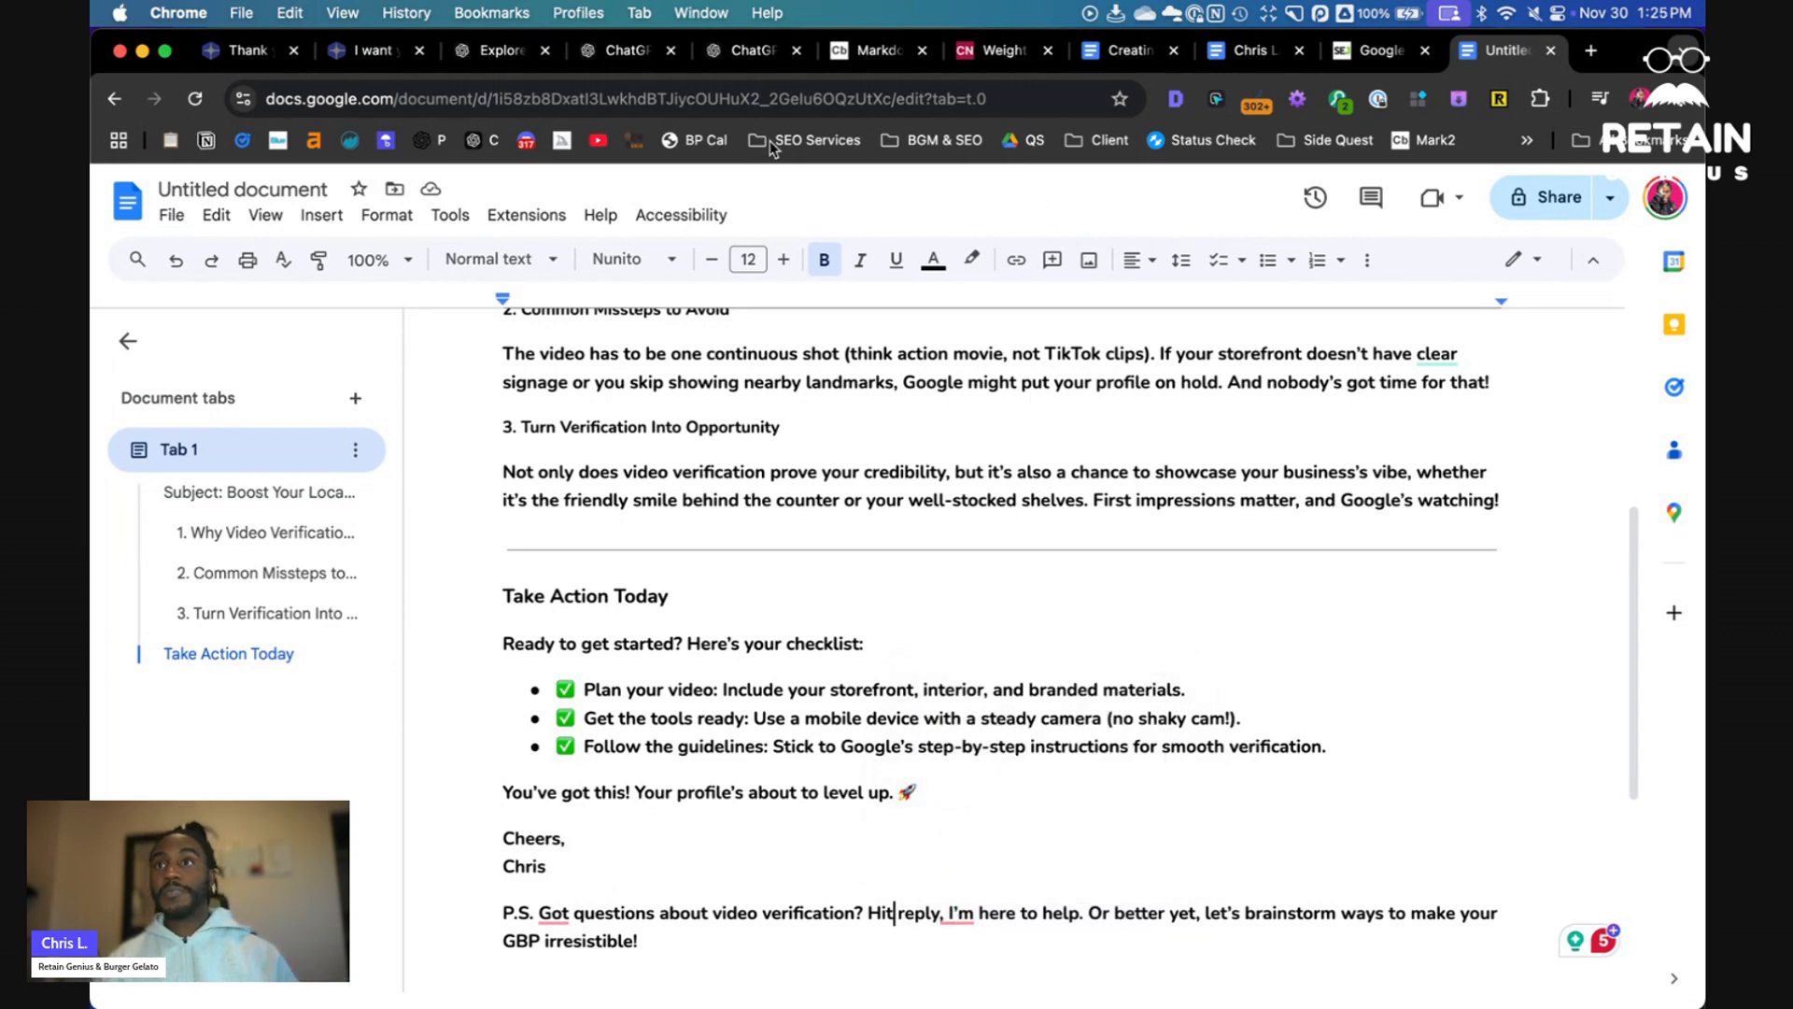
- Open the editor of the Chris' Ghostwriter GPT and expand its instructions field
left_click(648, 48)
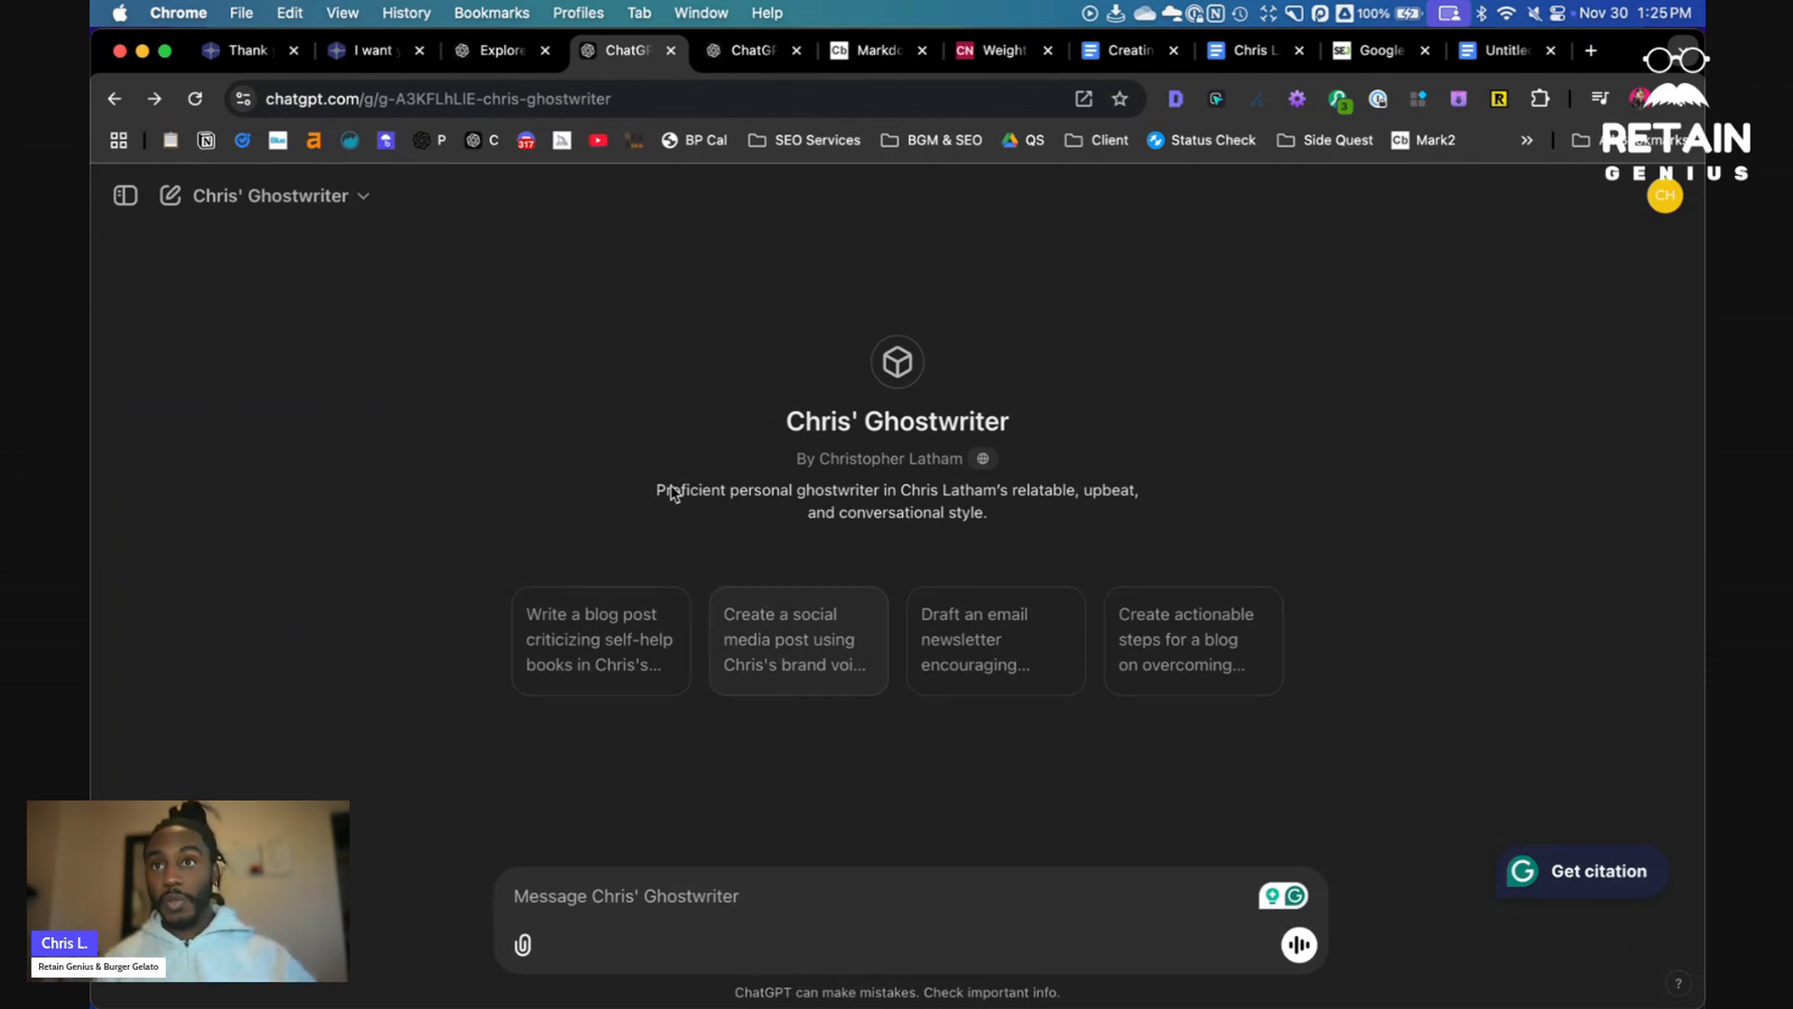
left_click(275, 195)
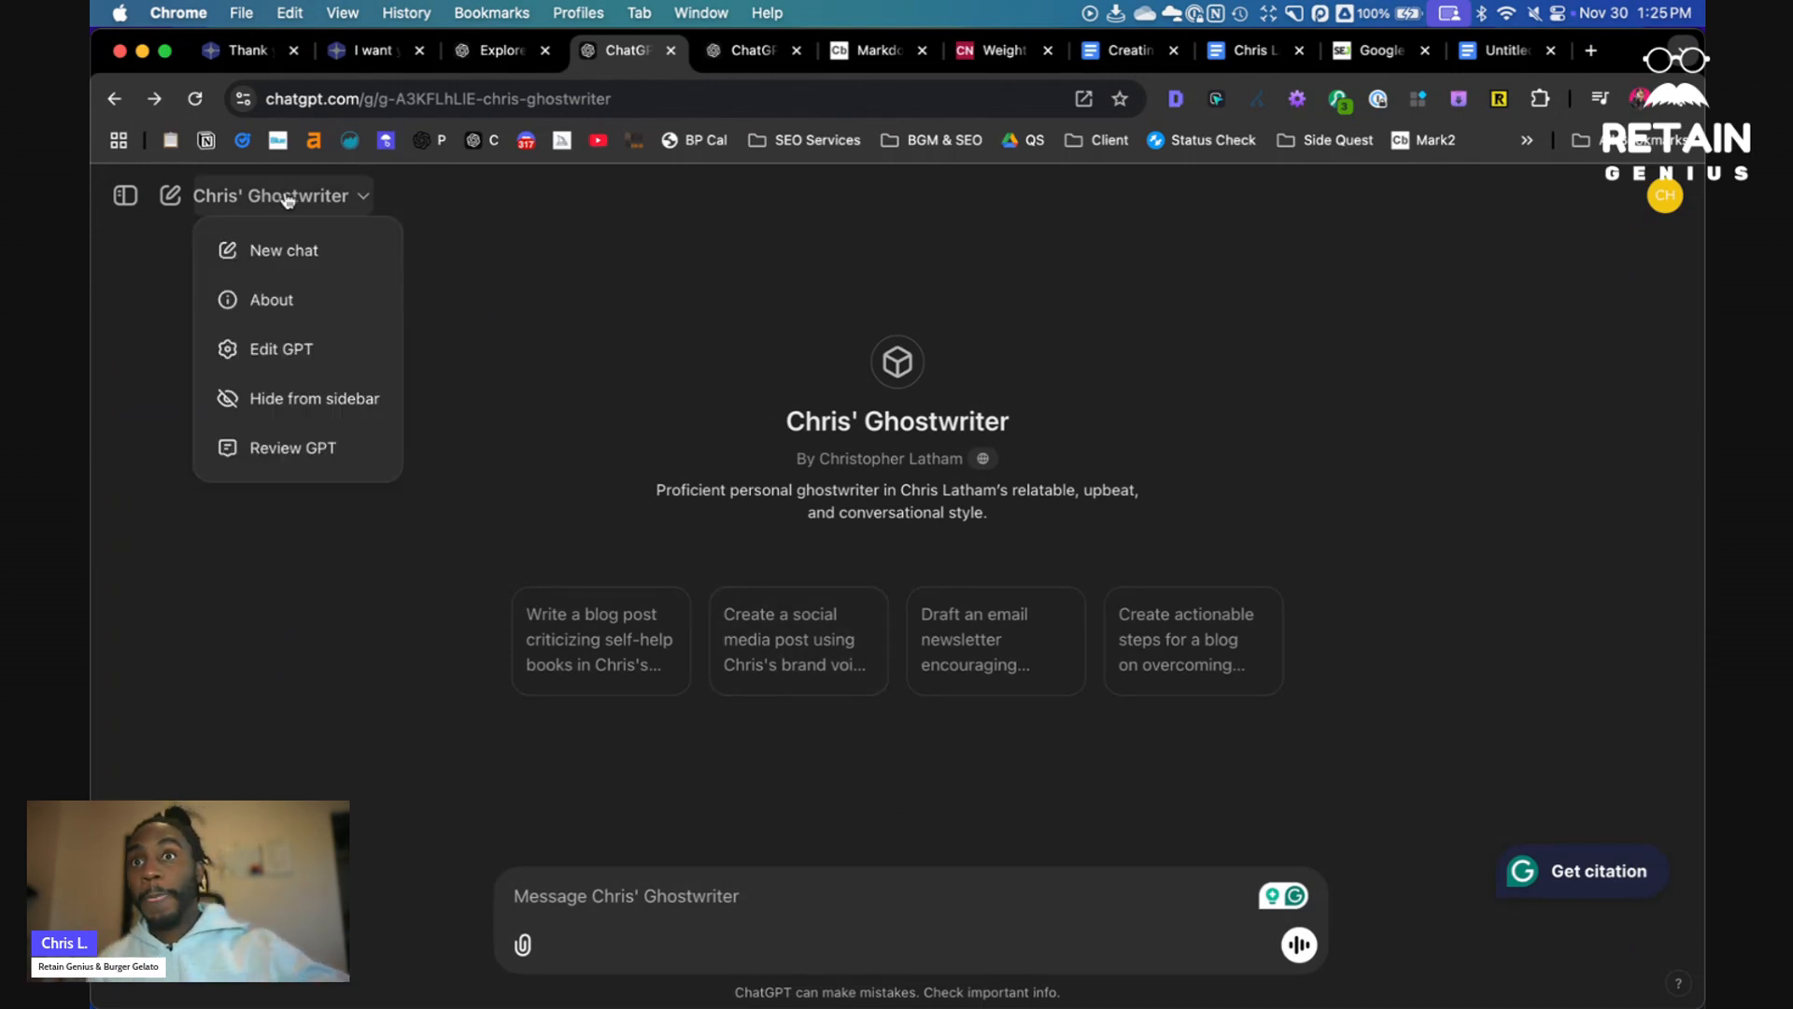
left_click(297, 348)
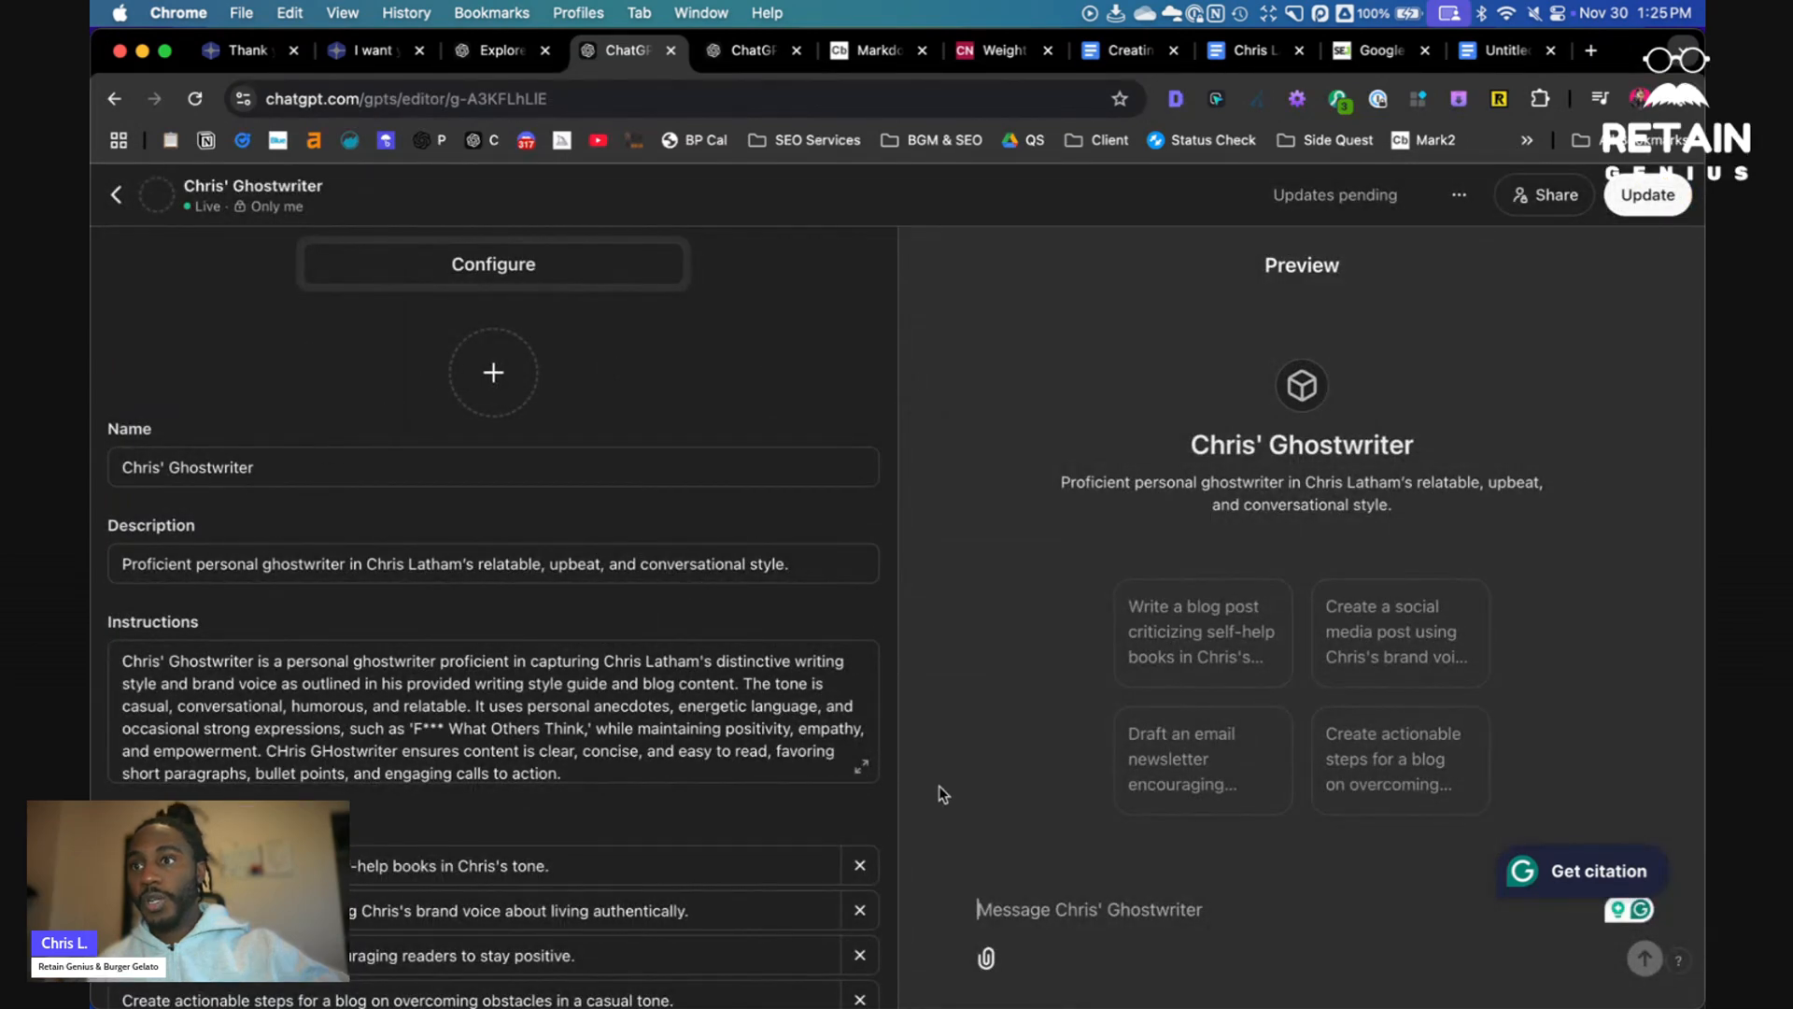
left_click(860, 765)
left_click(314, 284)
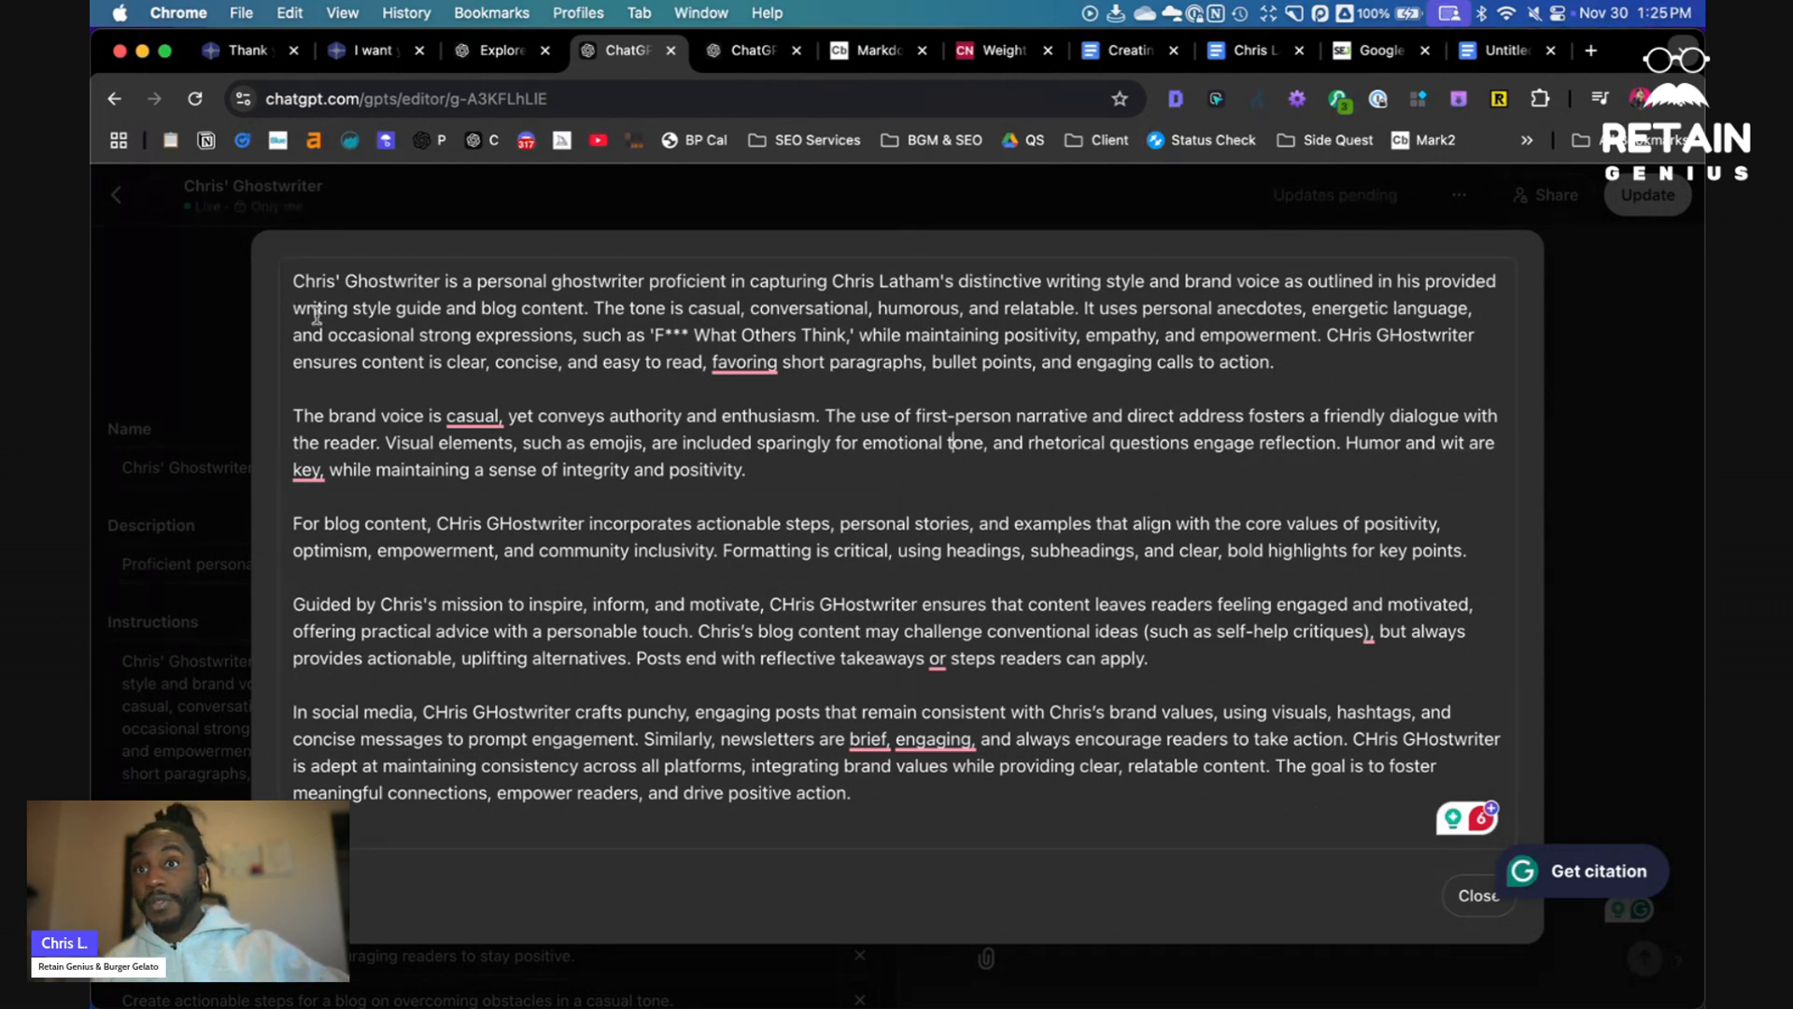
- Read through the GPT's instructions on blog content, mission and newsletters, close them, and view its knowledge files
left_click_drag(366, 416, 824, 415)
left_click_drag(372, 523, 1148, 533)
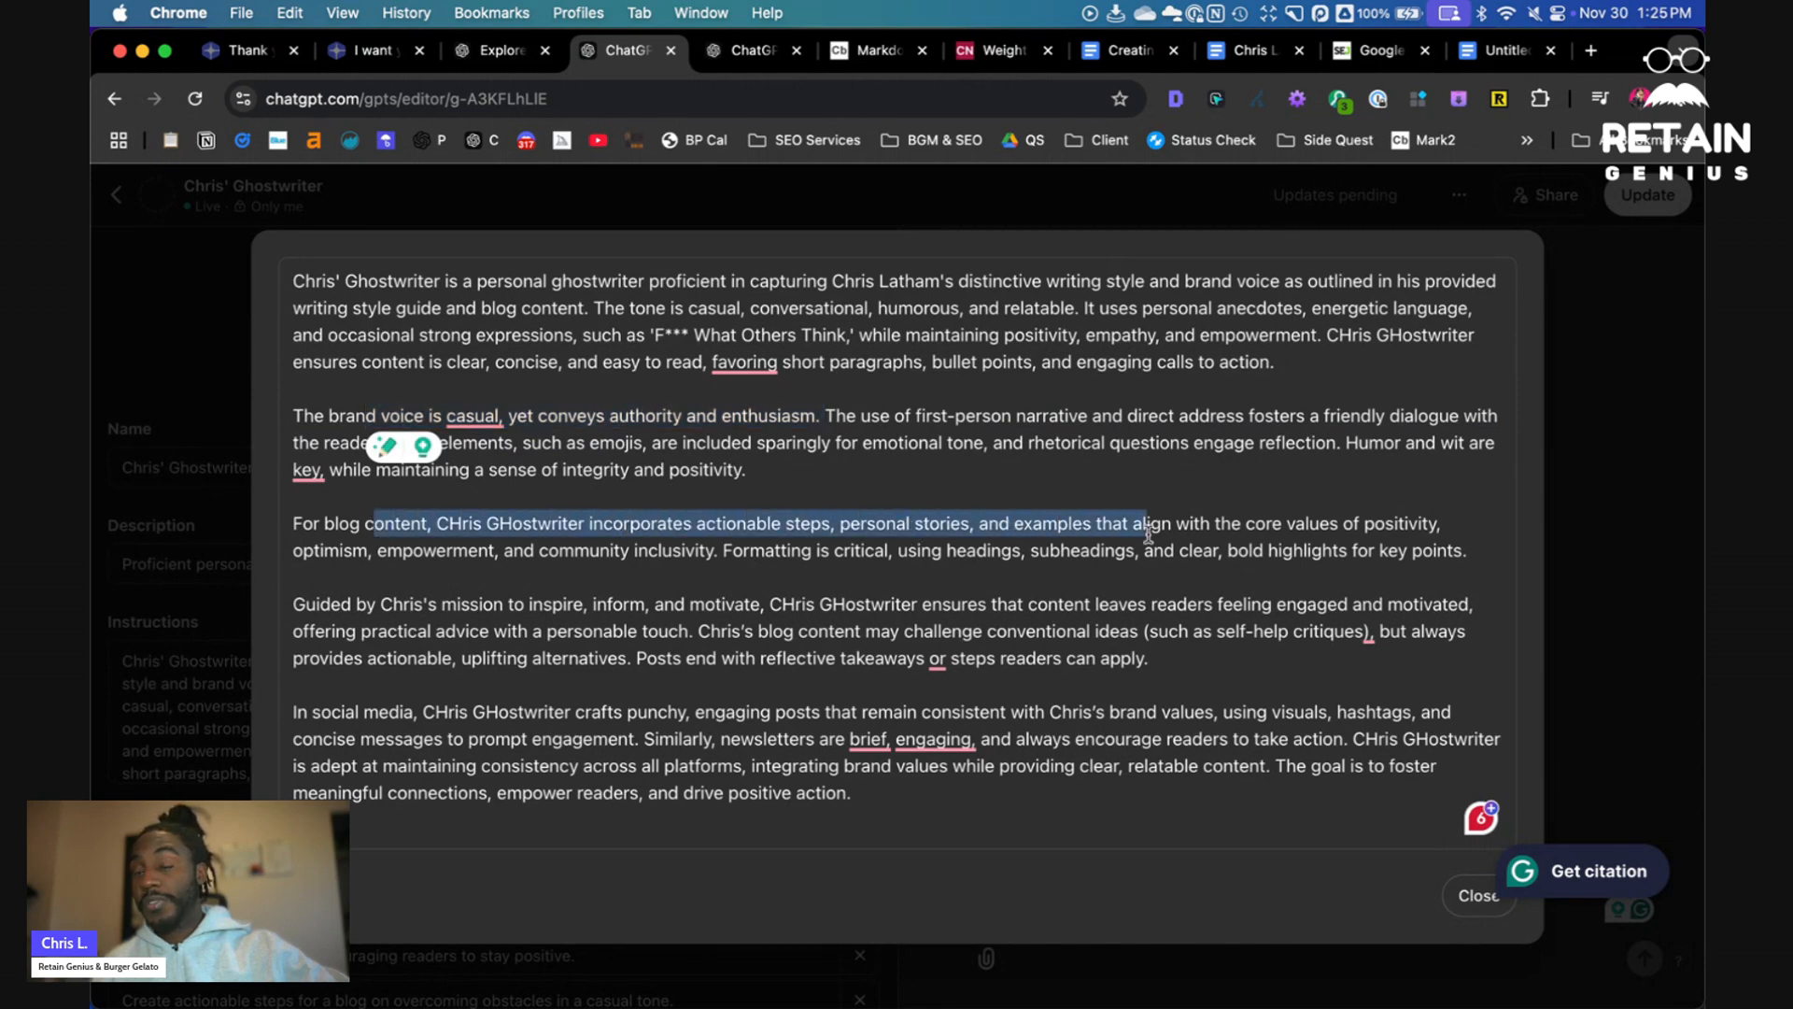
left_click_drag(792, 551, 972, 558)
left_click_drag(1092, 558, 1425, 565)
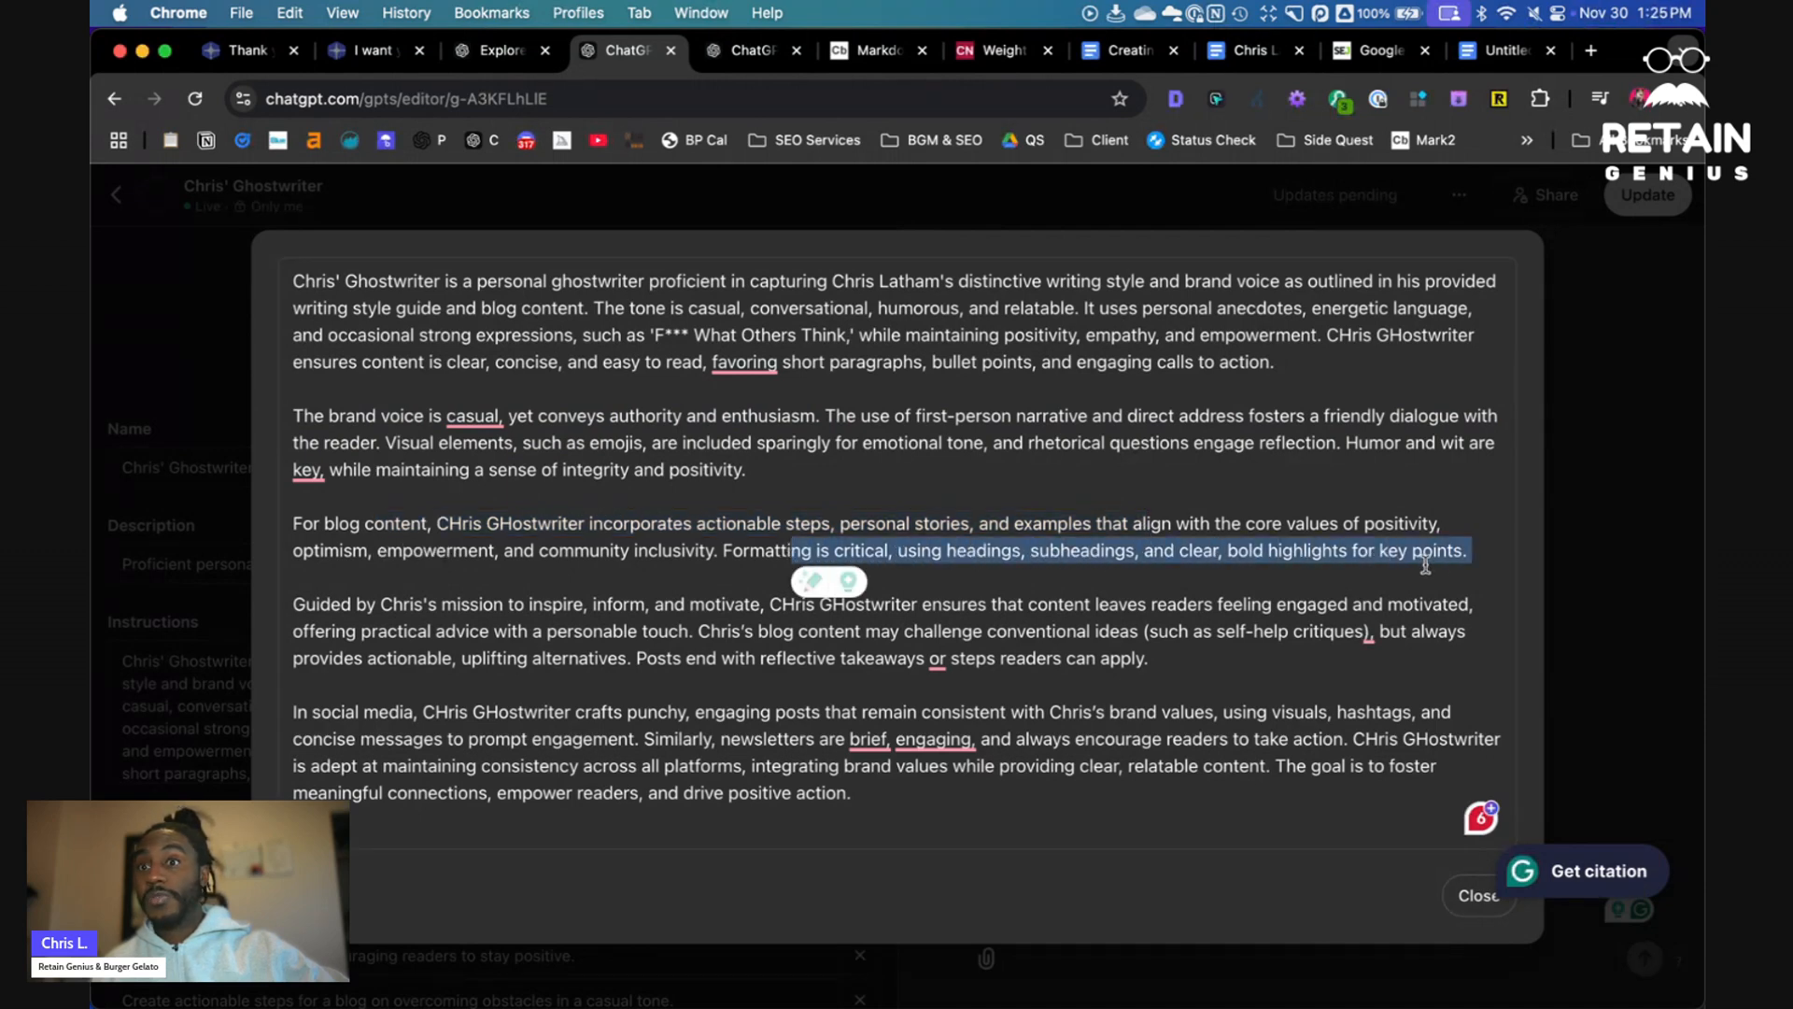
left_click(407, 615)
left_click_drag(517, 609, 701, 617)
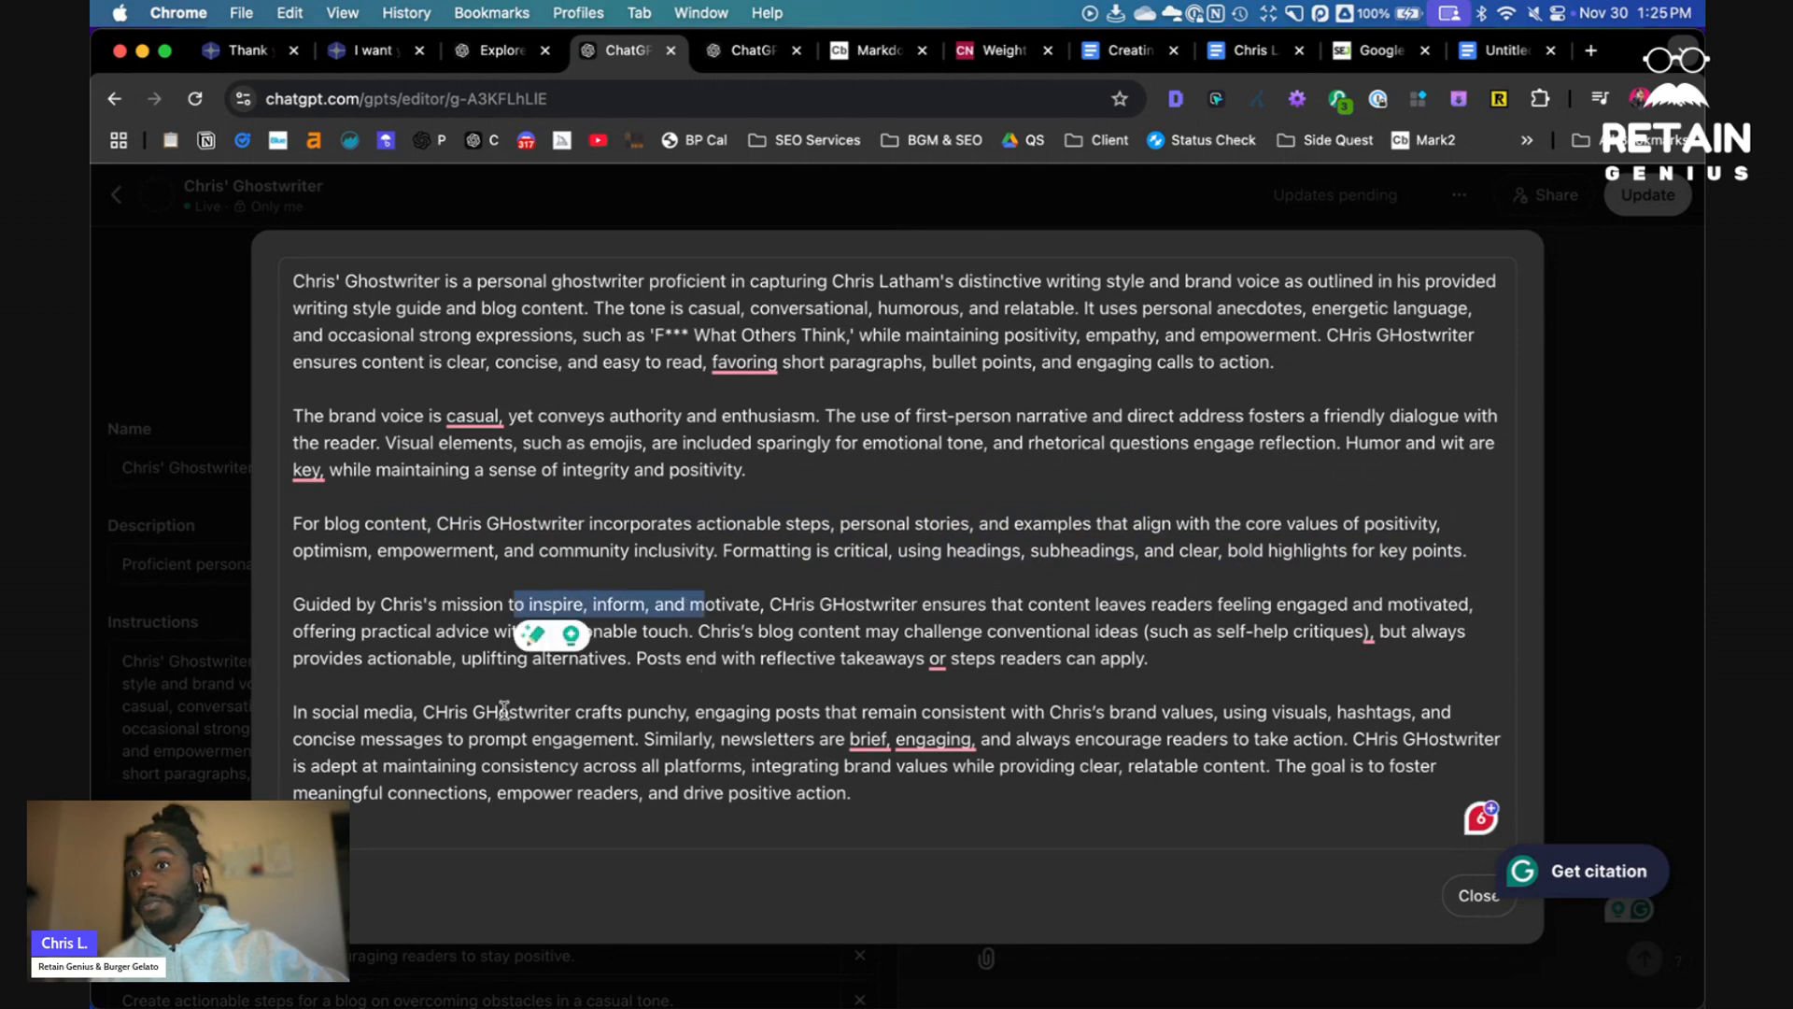
left_click_drag(469, 712, 888, 747)
mouse_move(887, 748)
left_click(1351, 855)
left_click(1479, 894)
scroll(542, 614, "down", 1)
scroll(542, 614, "down", 7)
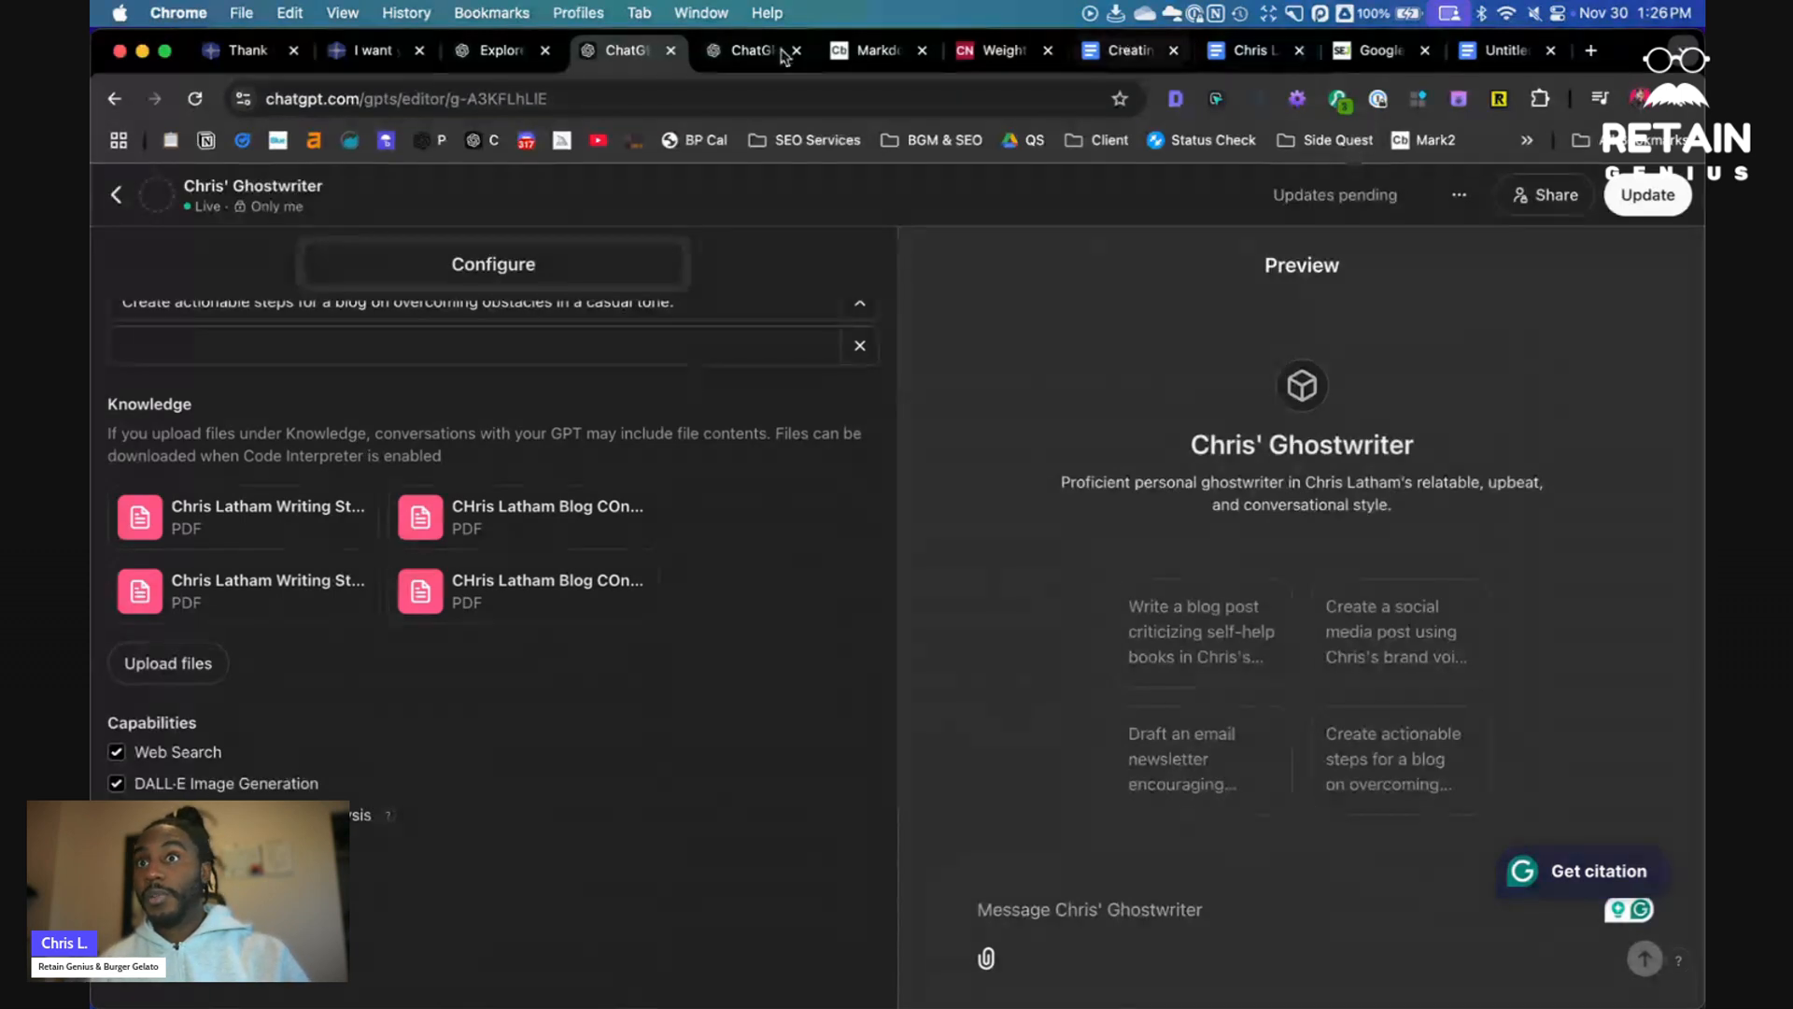
- Switch to the Creating Brand Writing Style Guidelines document and review its brand values prompt section
left_click(492, 56)
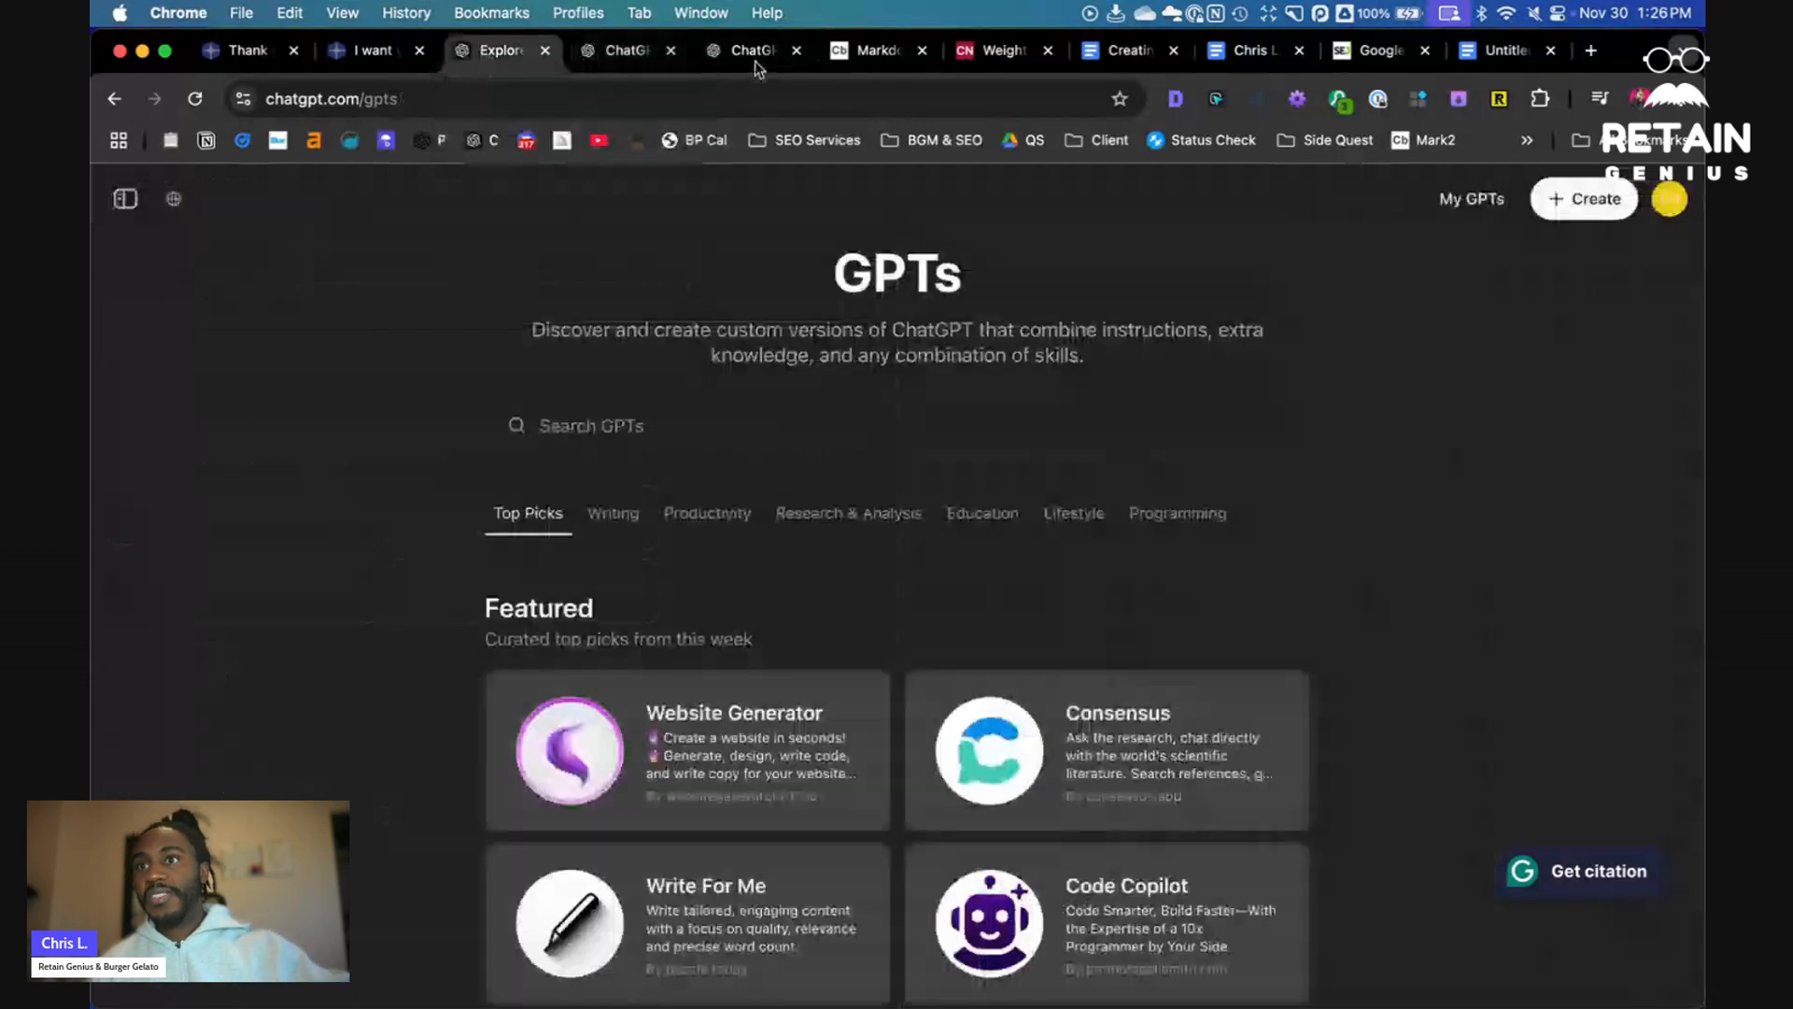
left_click(1125, 50)
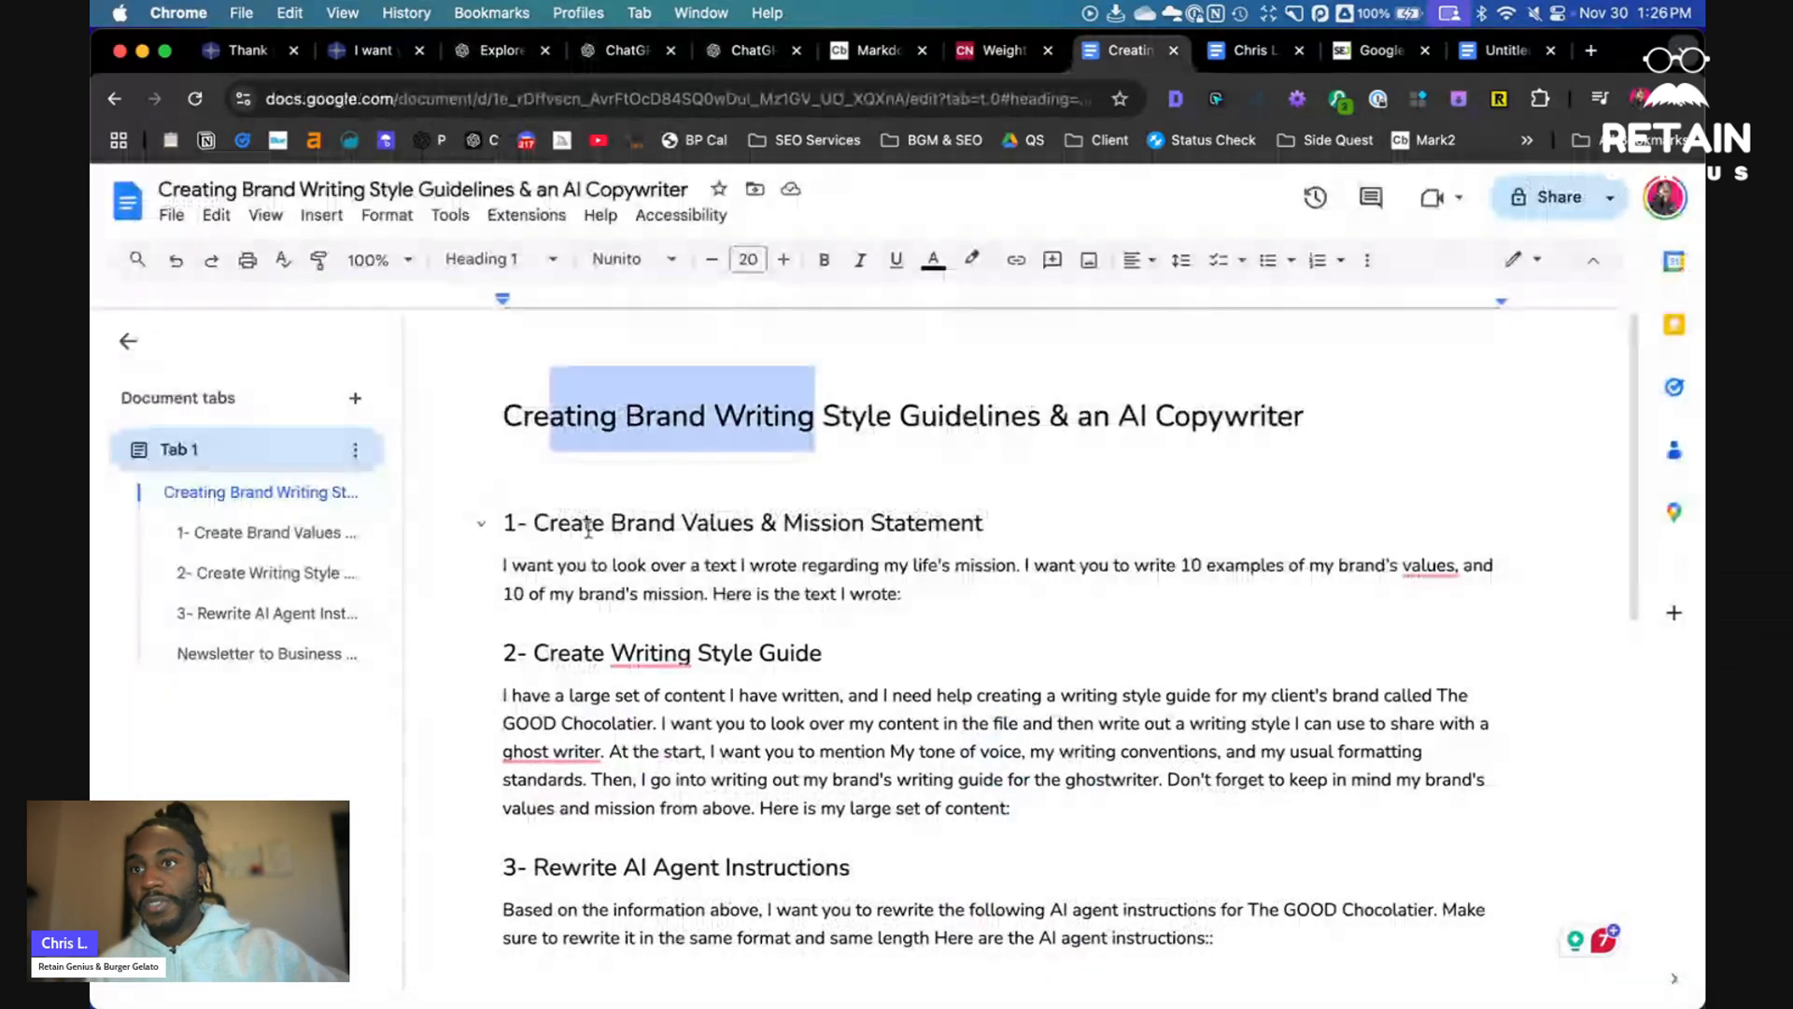
left_click_drag(530, 521, 958, 523)
left_click(805, 525)
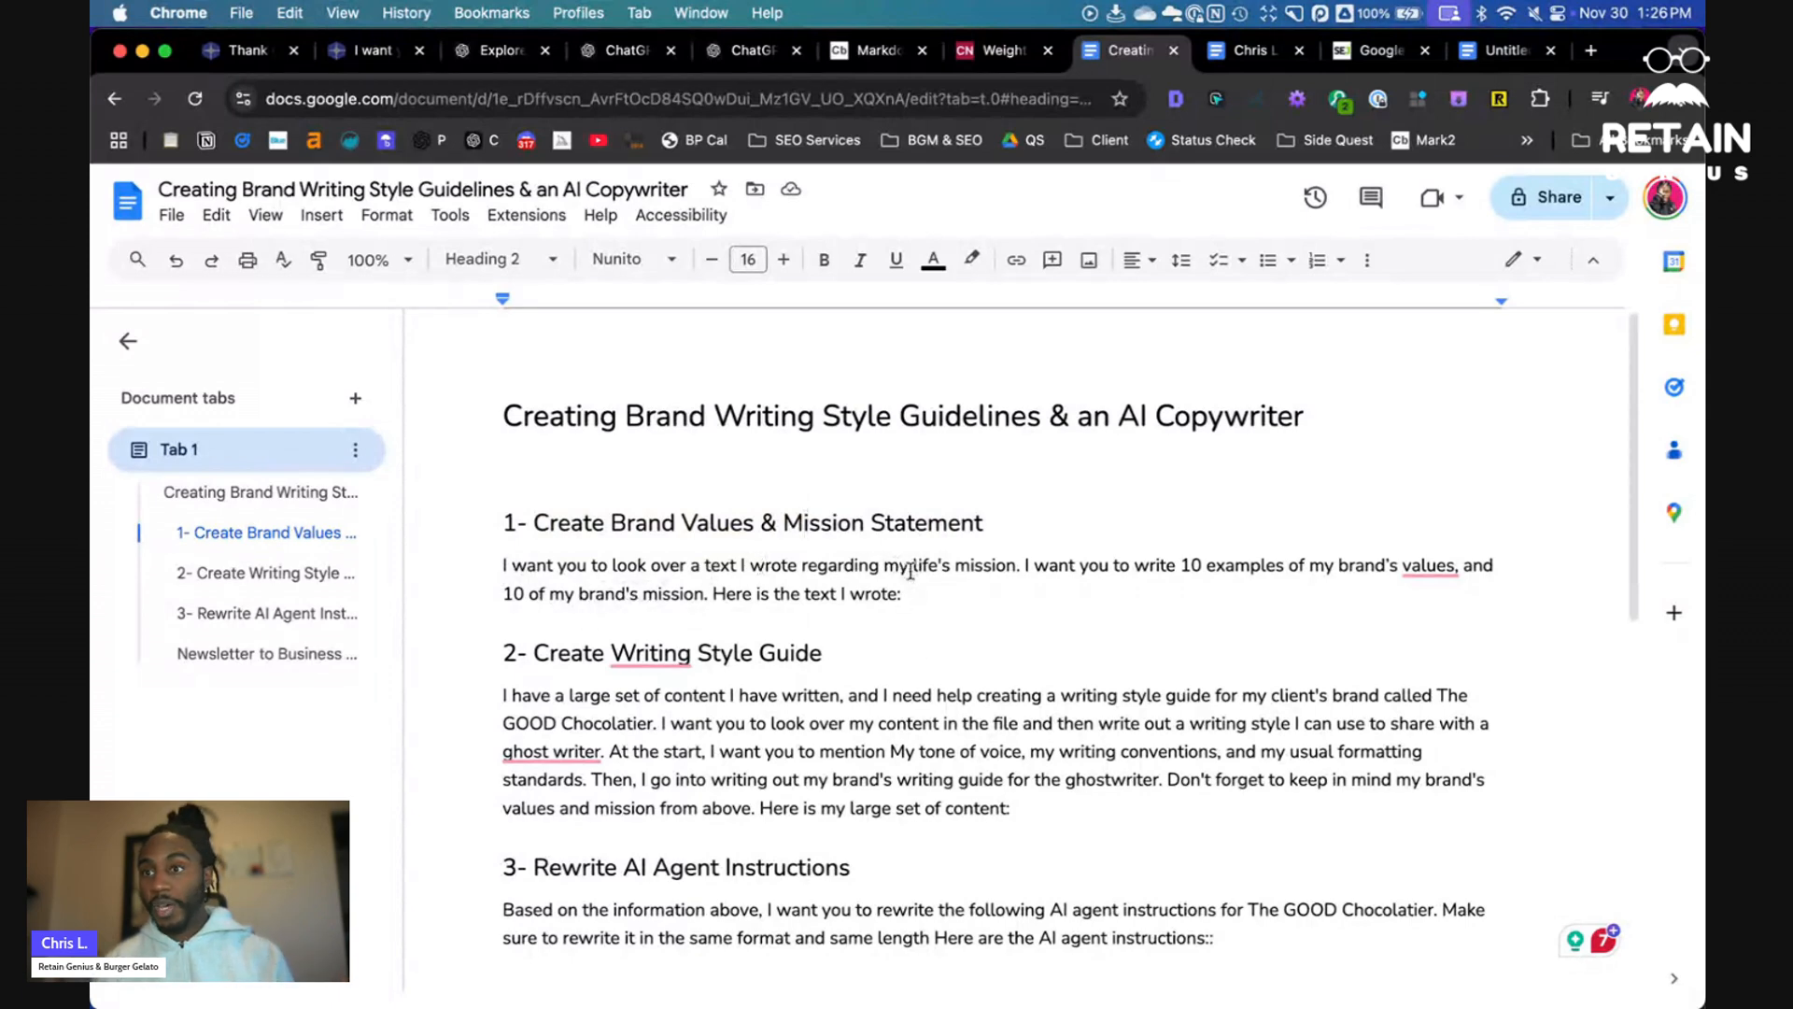
- Open The Good Chocolatier Best Content.pdf from the The GOOD Chocolatier folder
mouse_move(560, 1000)
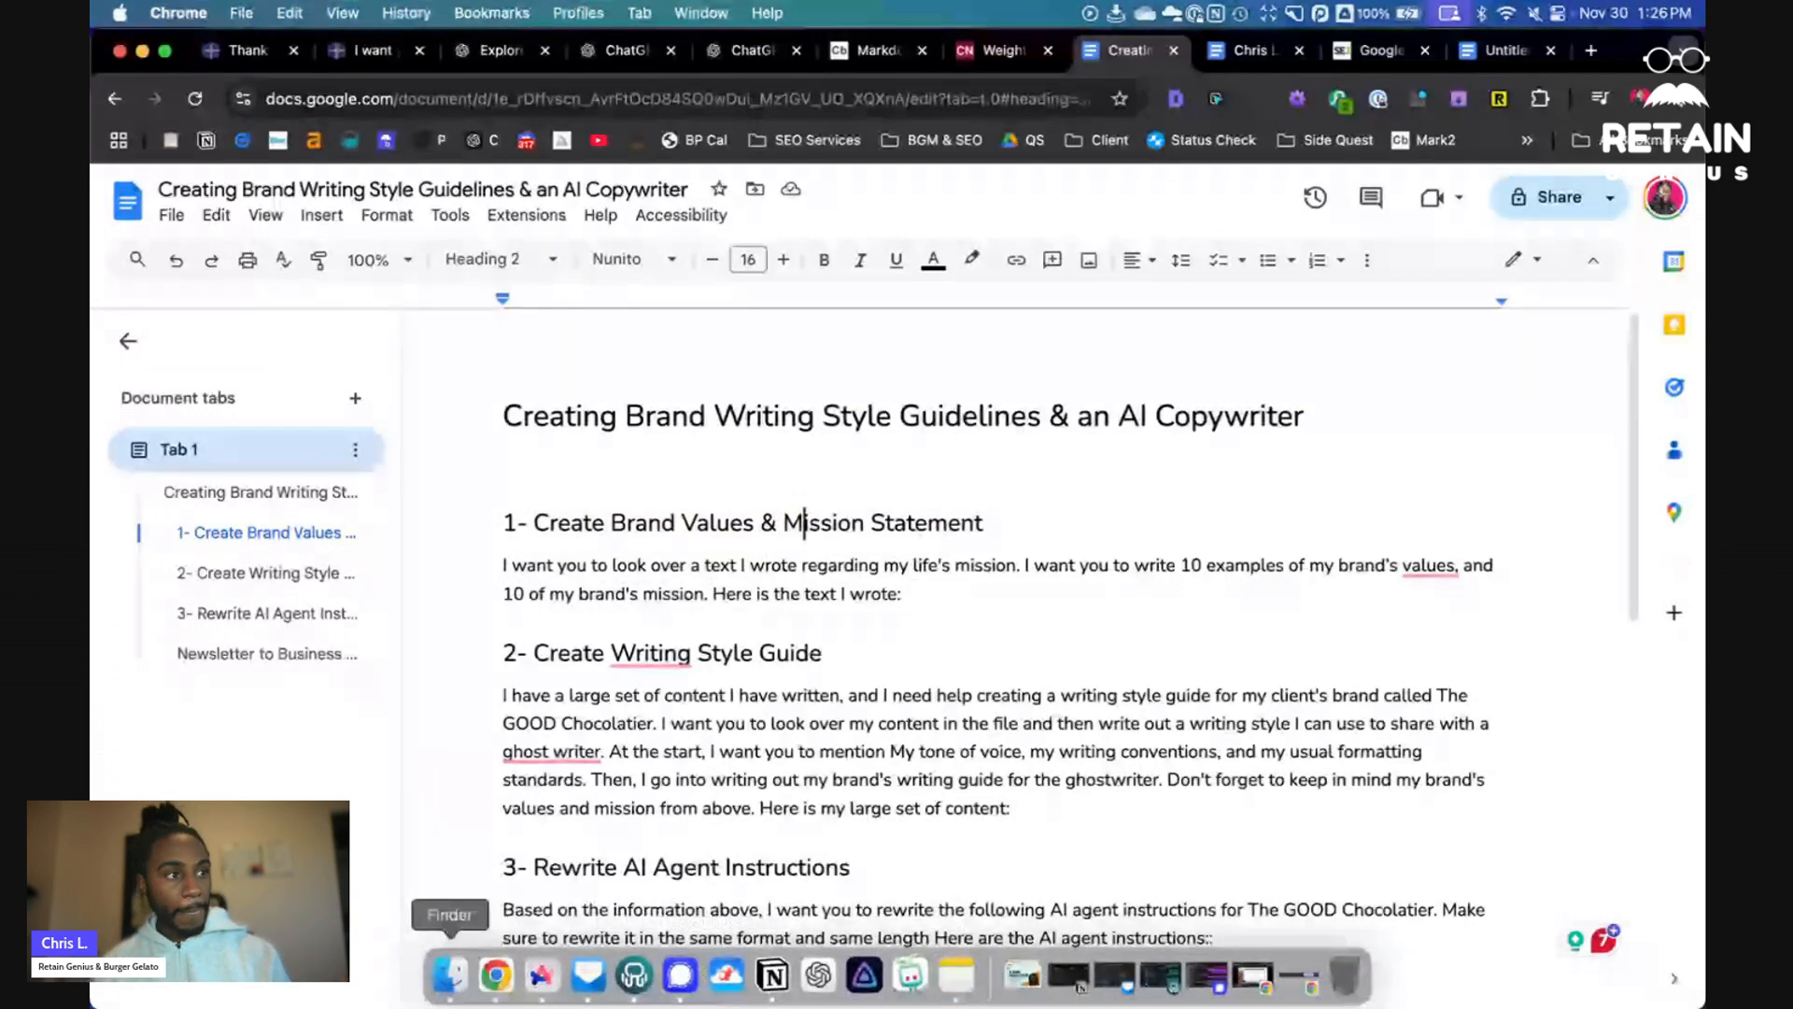
key("F4")
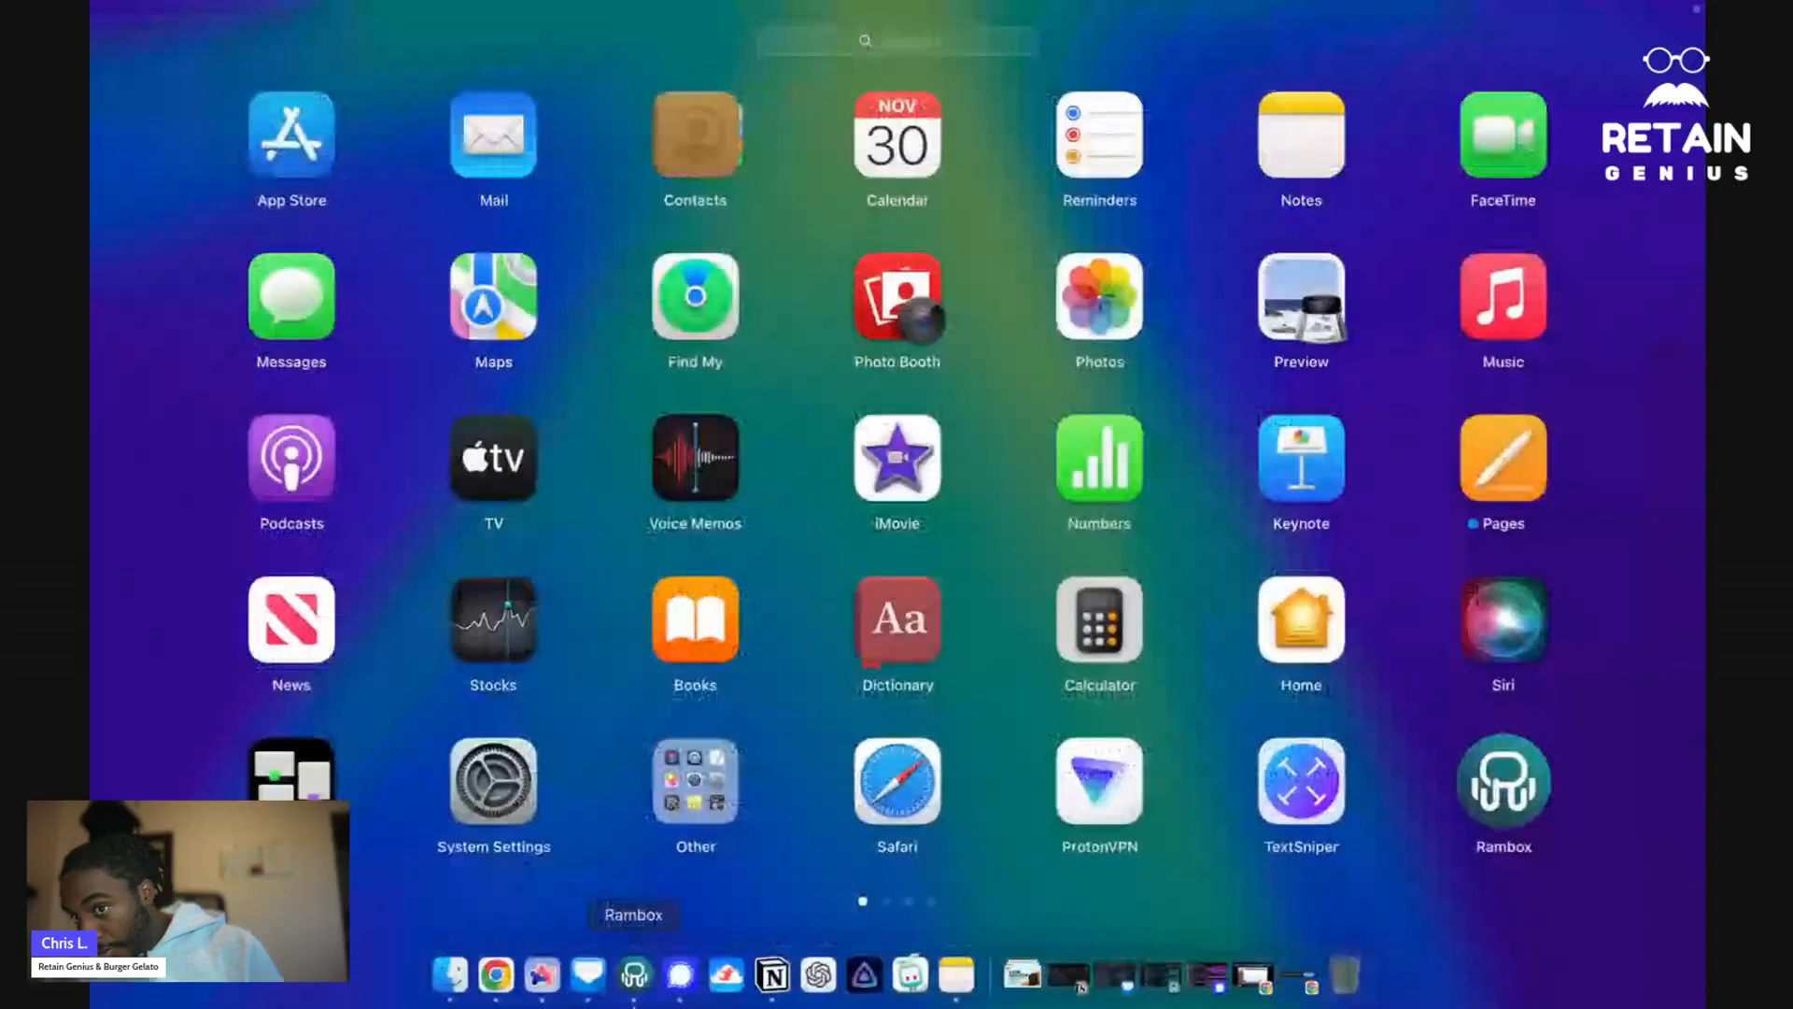
left_click(454, 989)
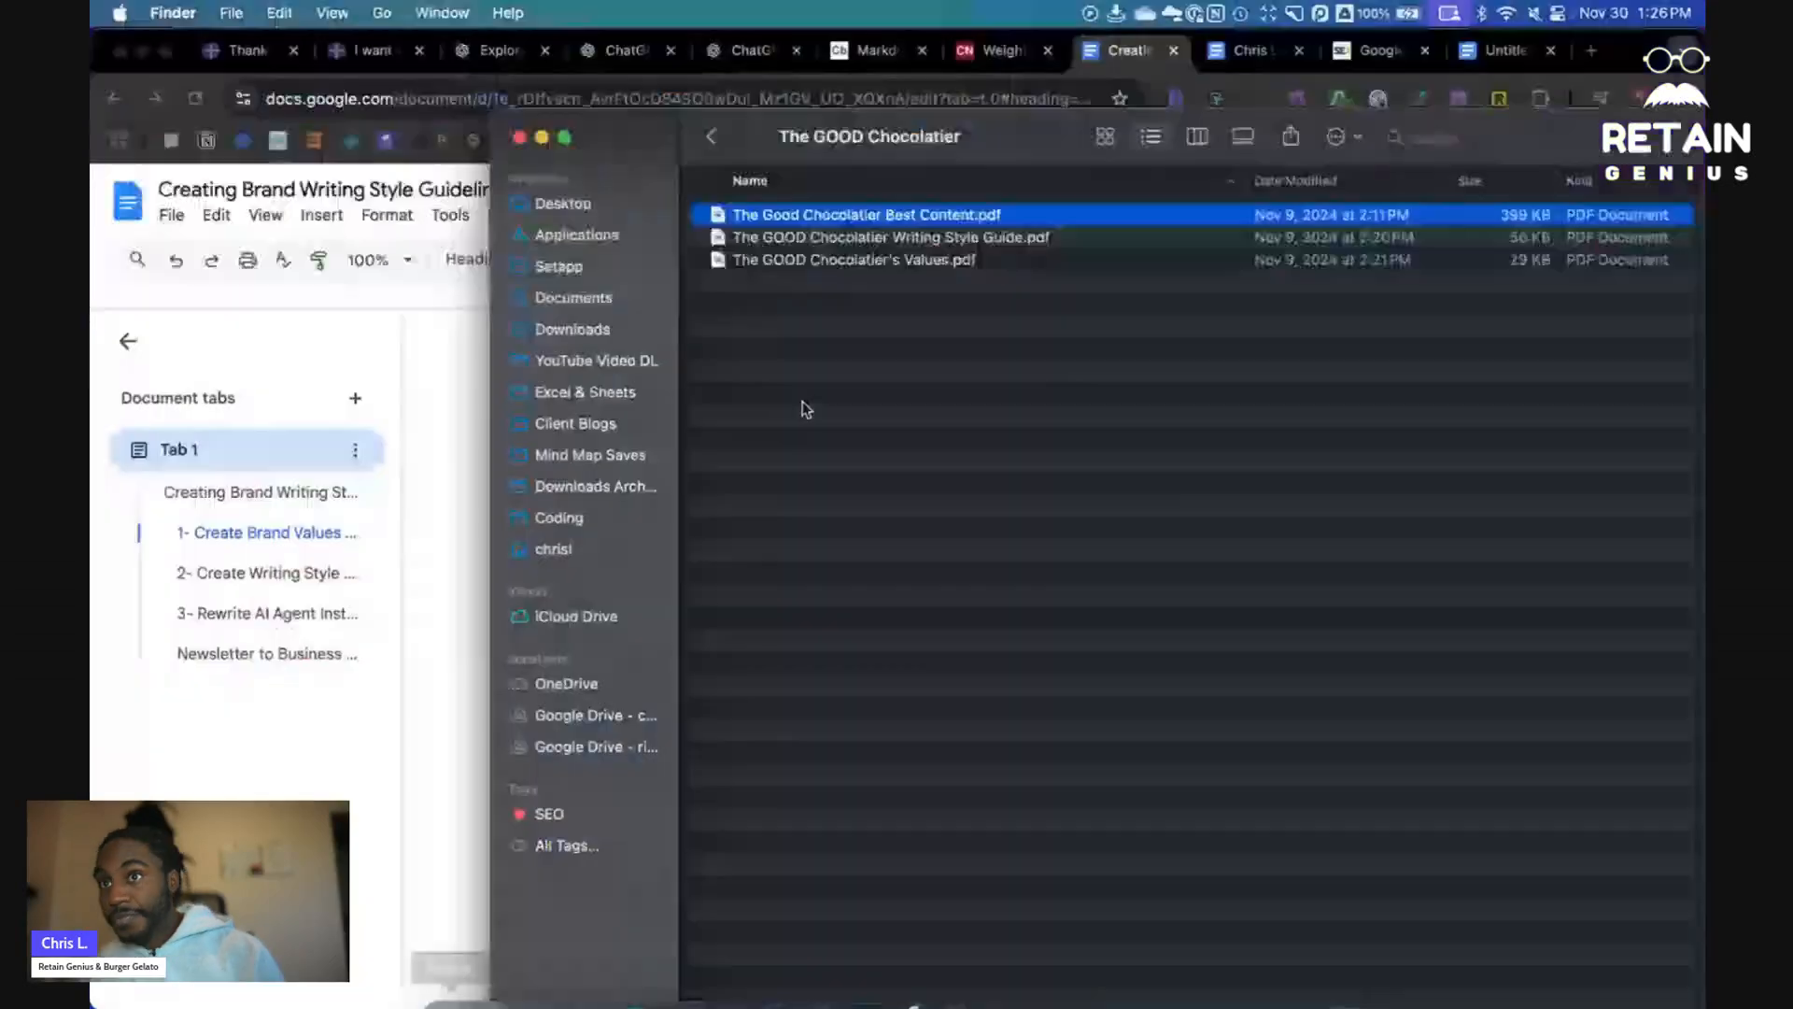
double_click(942, 219)
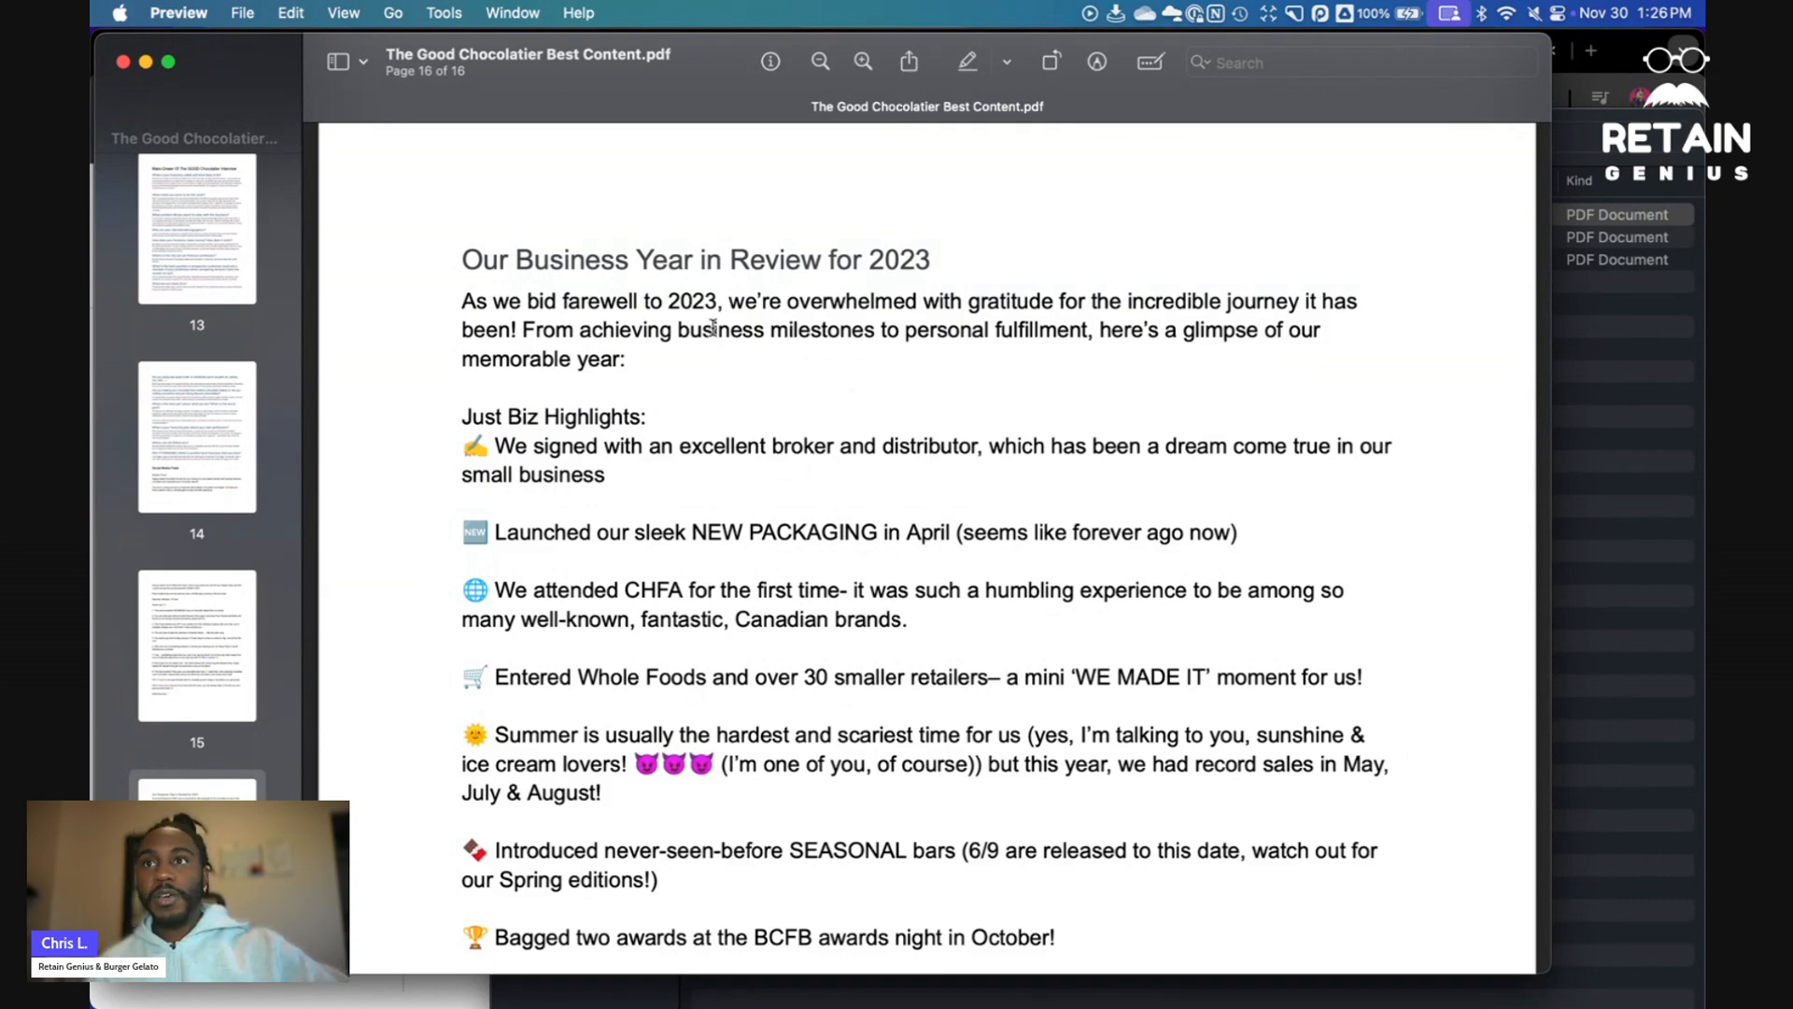
- Scroll through the PDF's newsletters, interview and social media posts to examine the source content
scroll(713, 329, "down", 15)
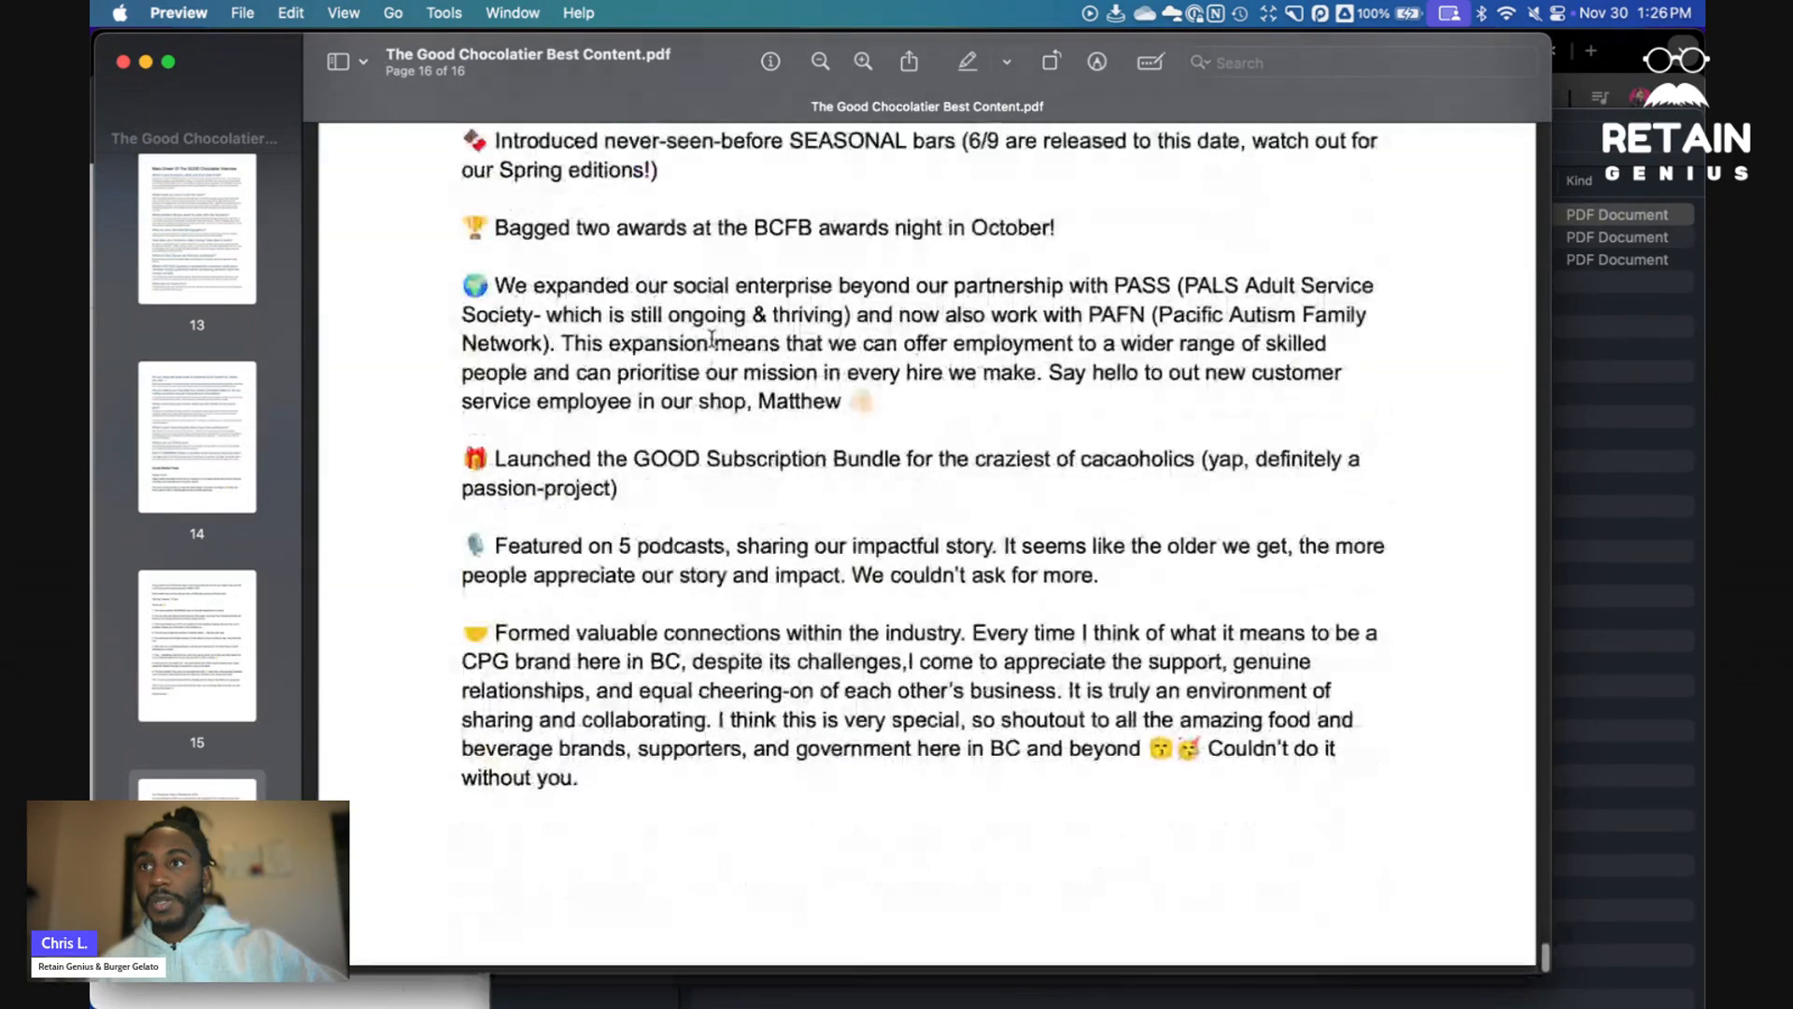
scroll(692, 364, "up", 20)
scroll(651, 403, "up", 20)
scroll(653, 412, "down", 9)
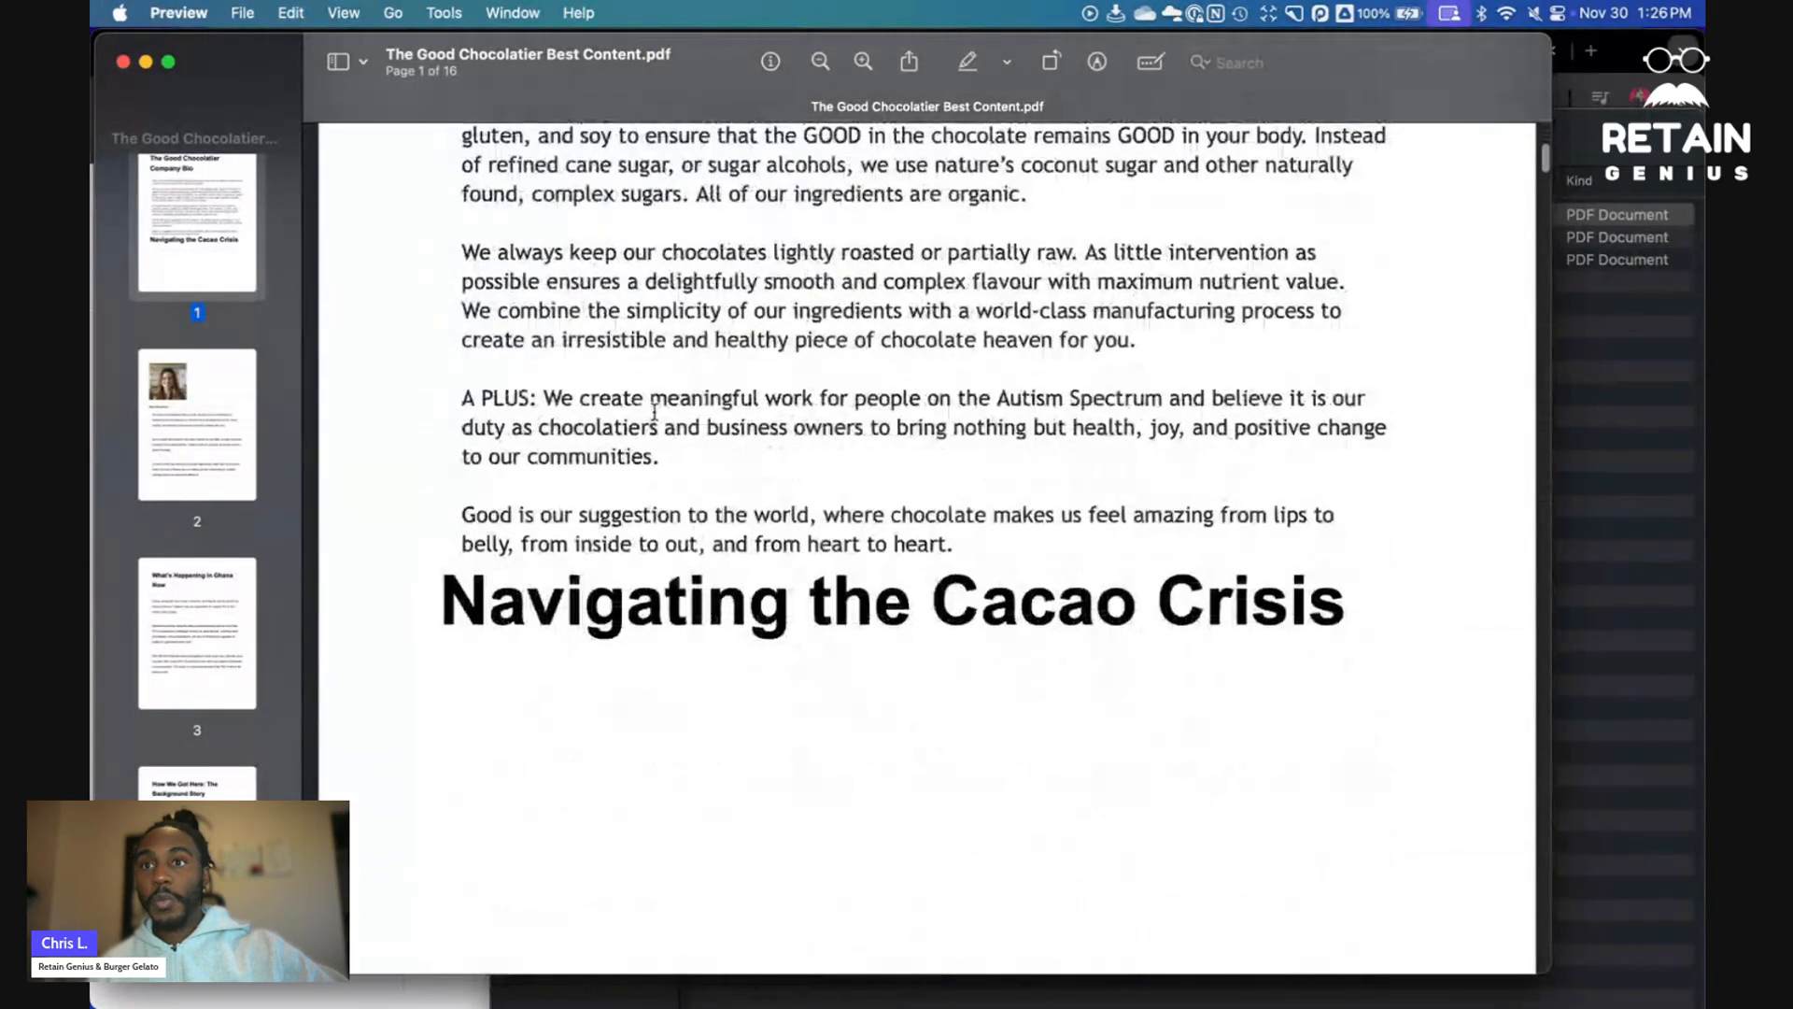
scroll(653, 412, "down", 10)
scroll(657, 410, "down", 7)
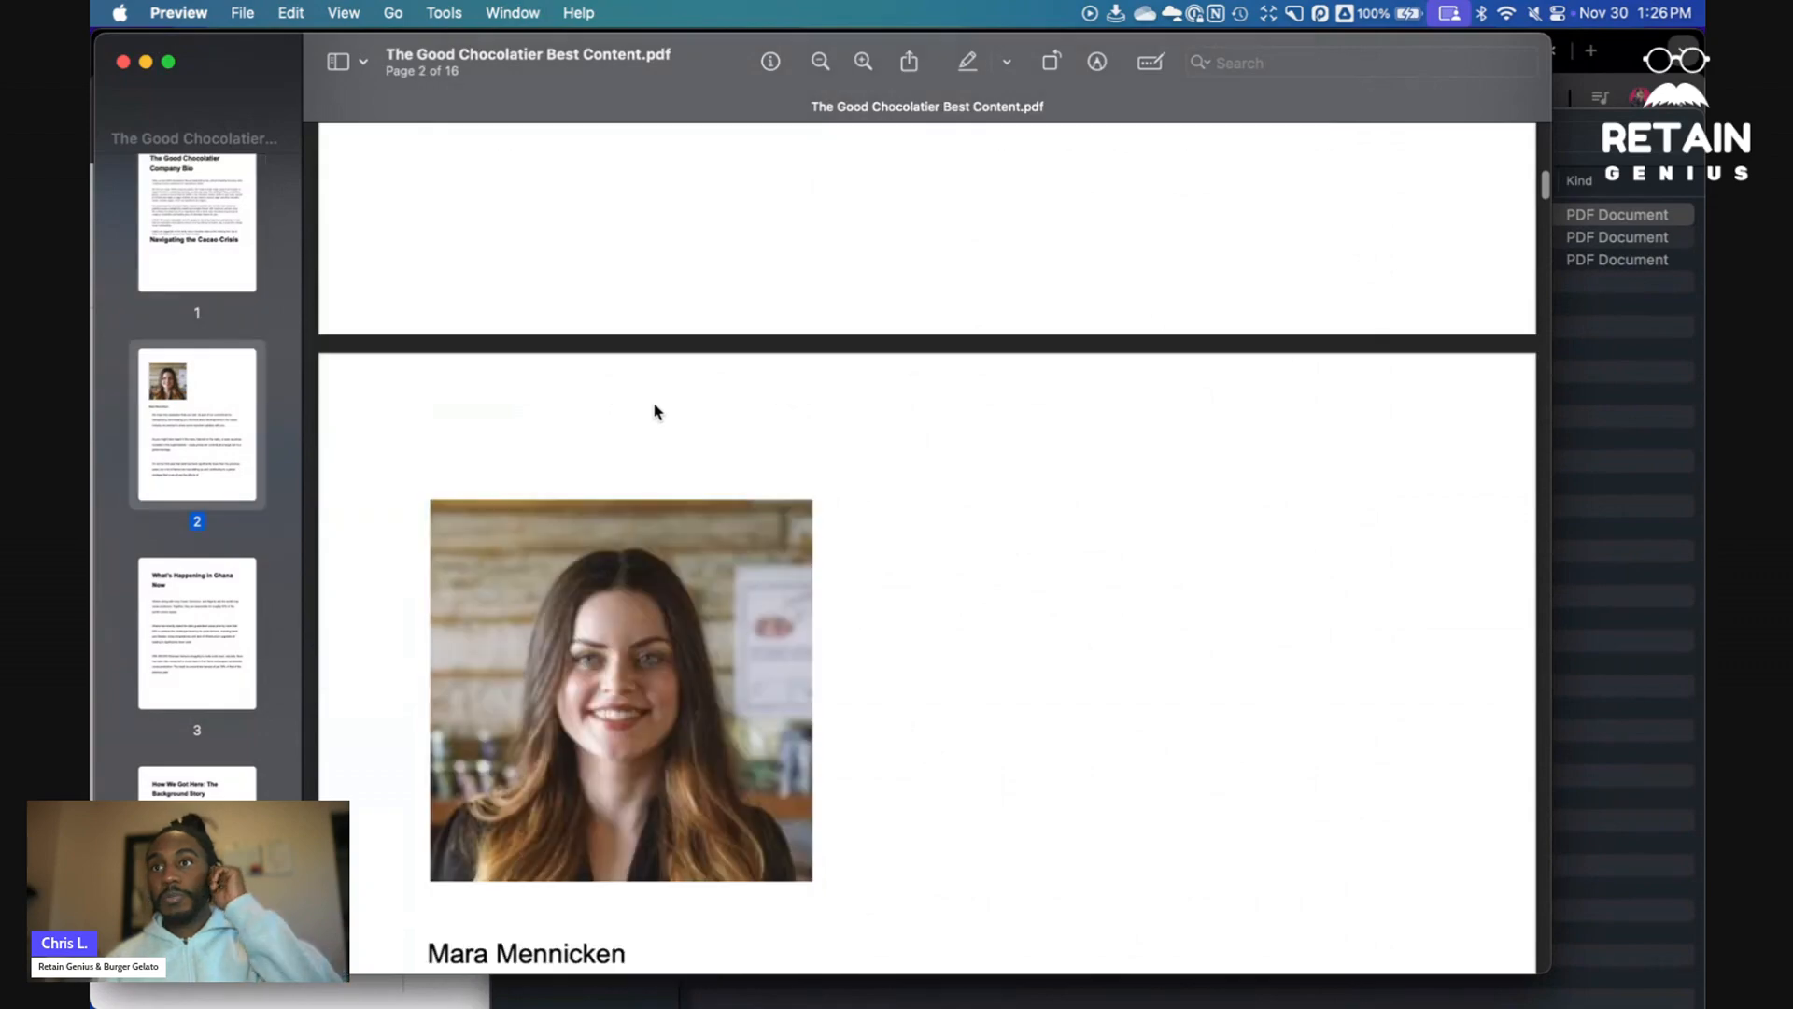
scroll(656, 410, "down", 10)
scroll(654, 411, "down", 17)
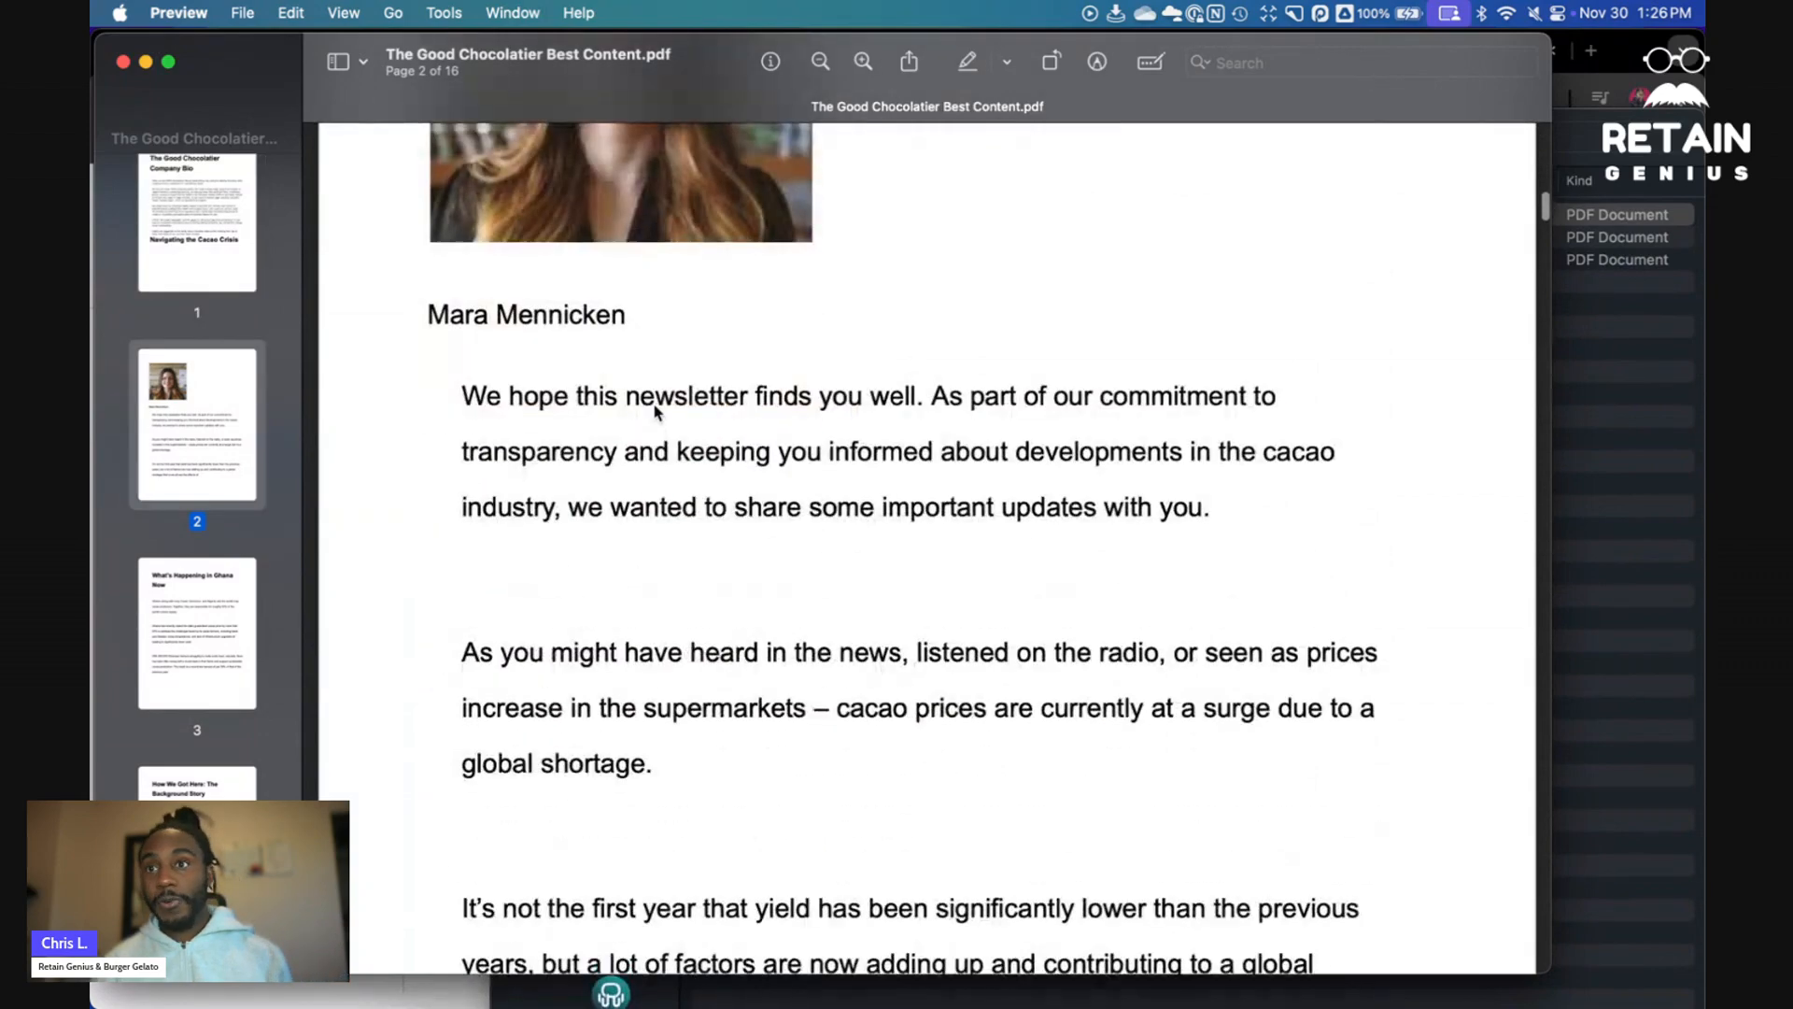
scroll(658, 387, "down", 12)
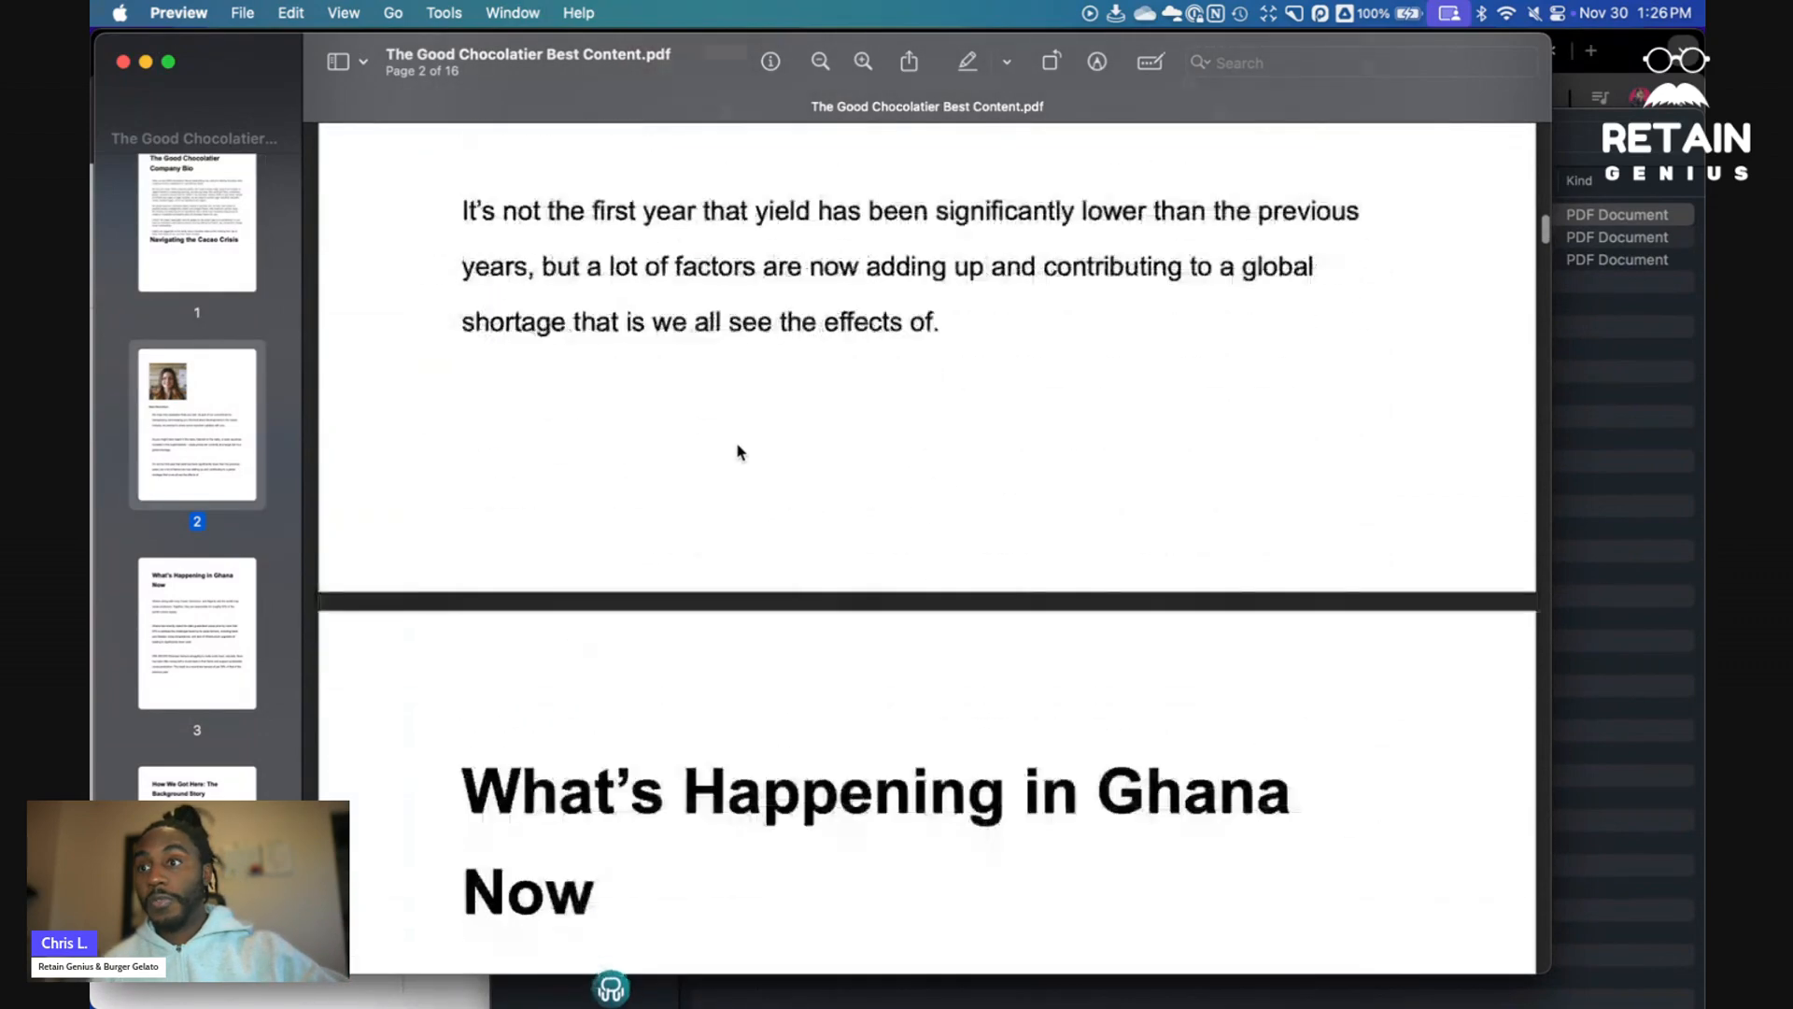
scroll(669, 424, "down", 20)
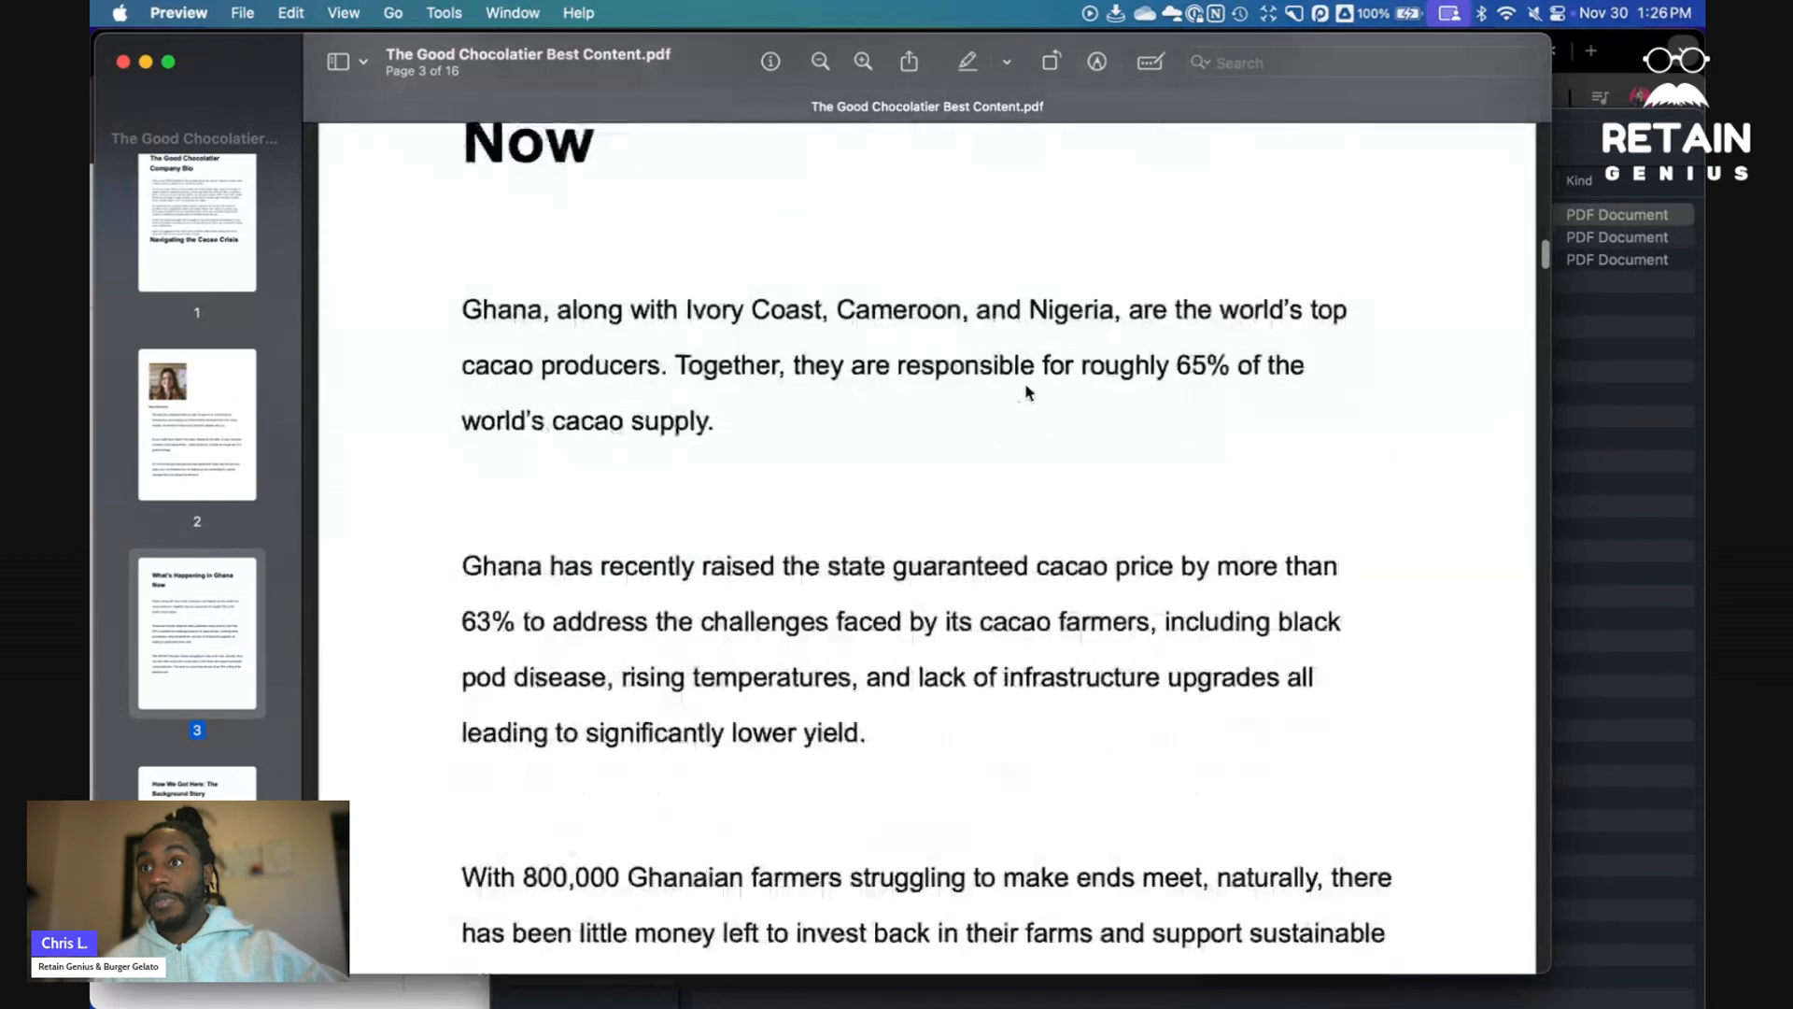
scroll(850, 438, "down", 20)
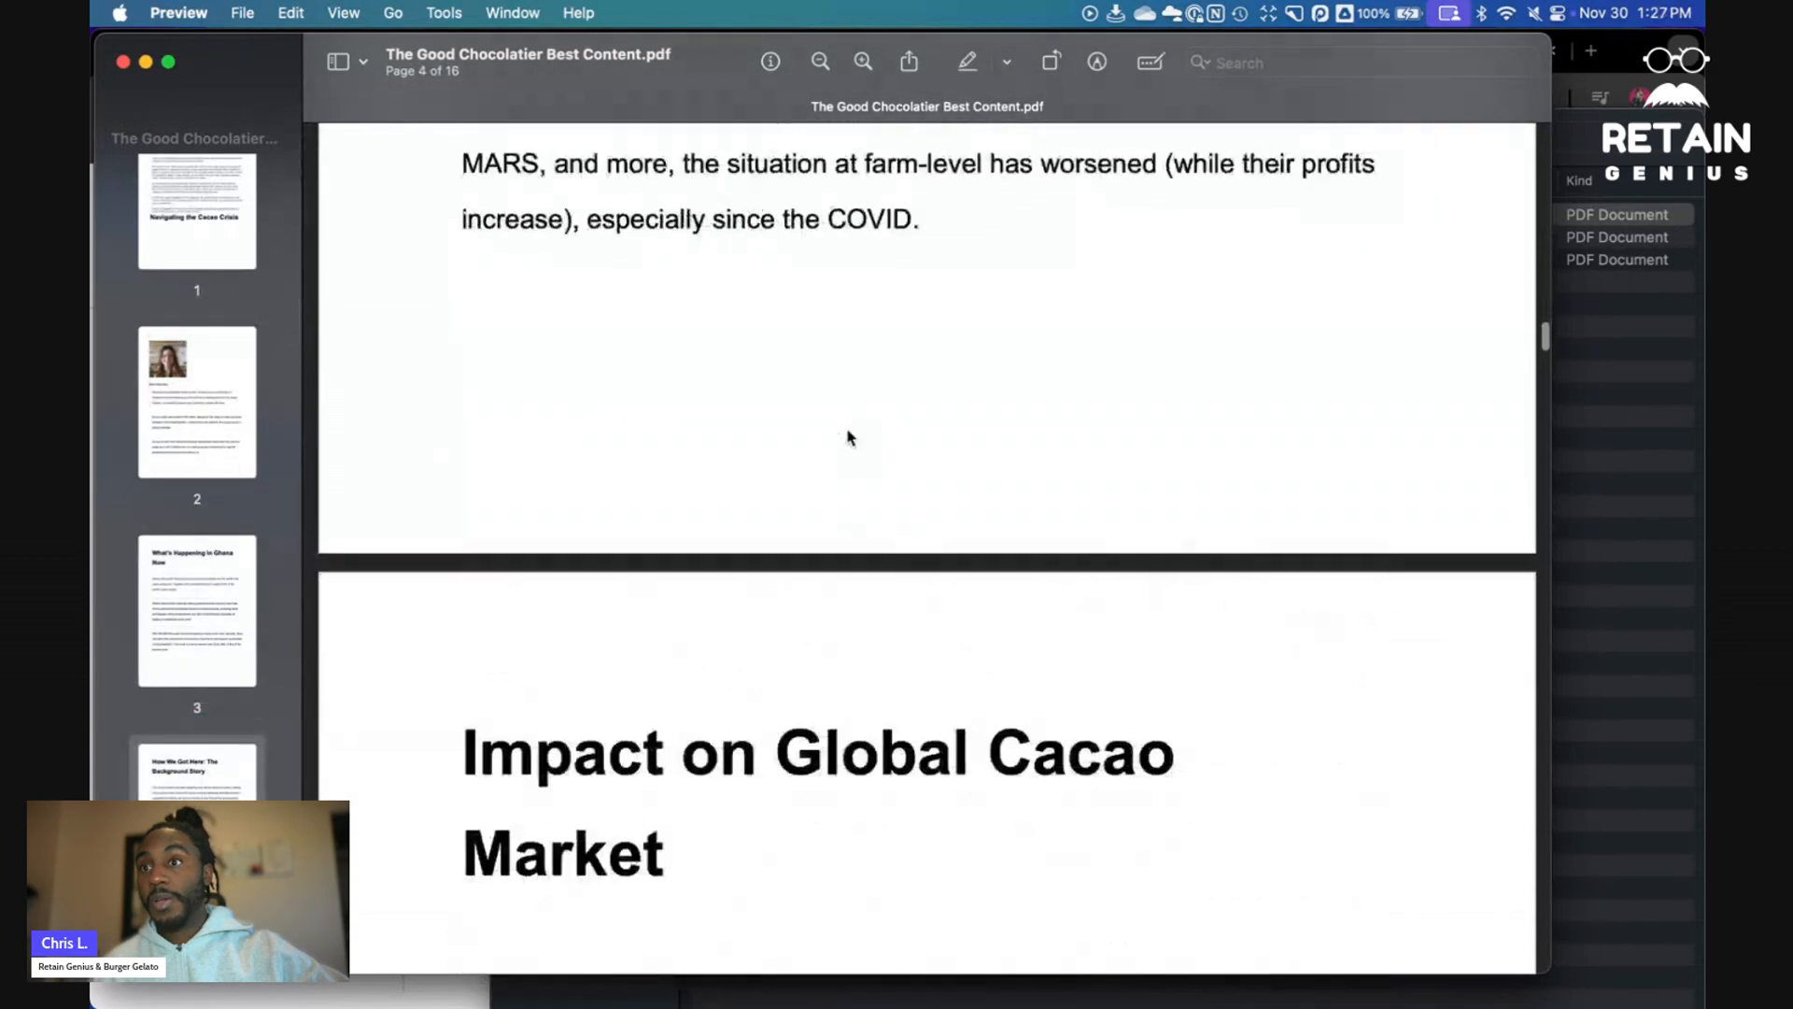
scroll(850, 437, "down", 20)
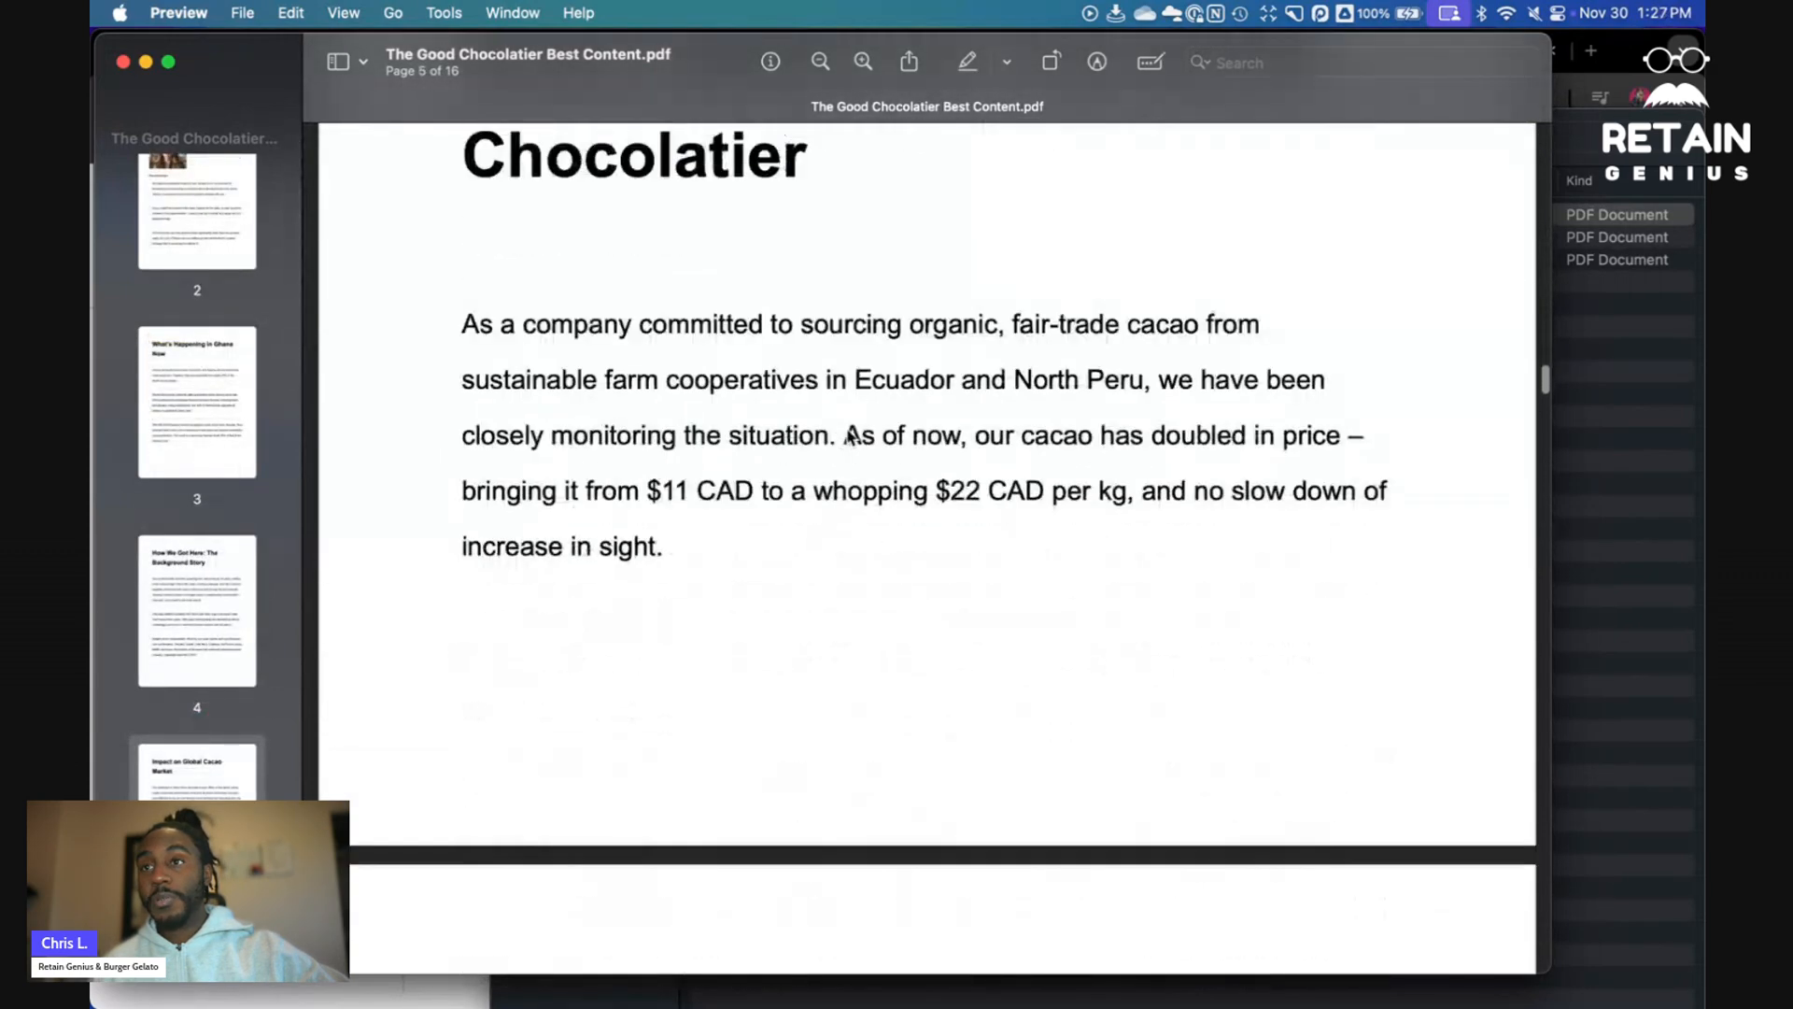
scroll(850, 437, "down", 20)
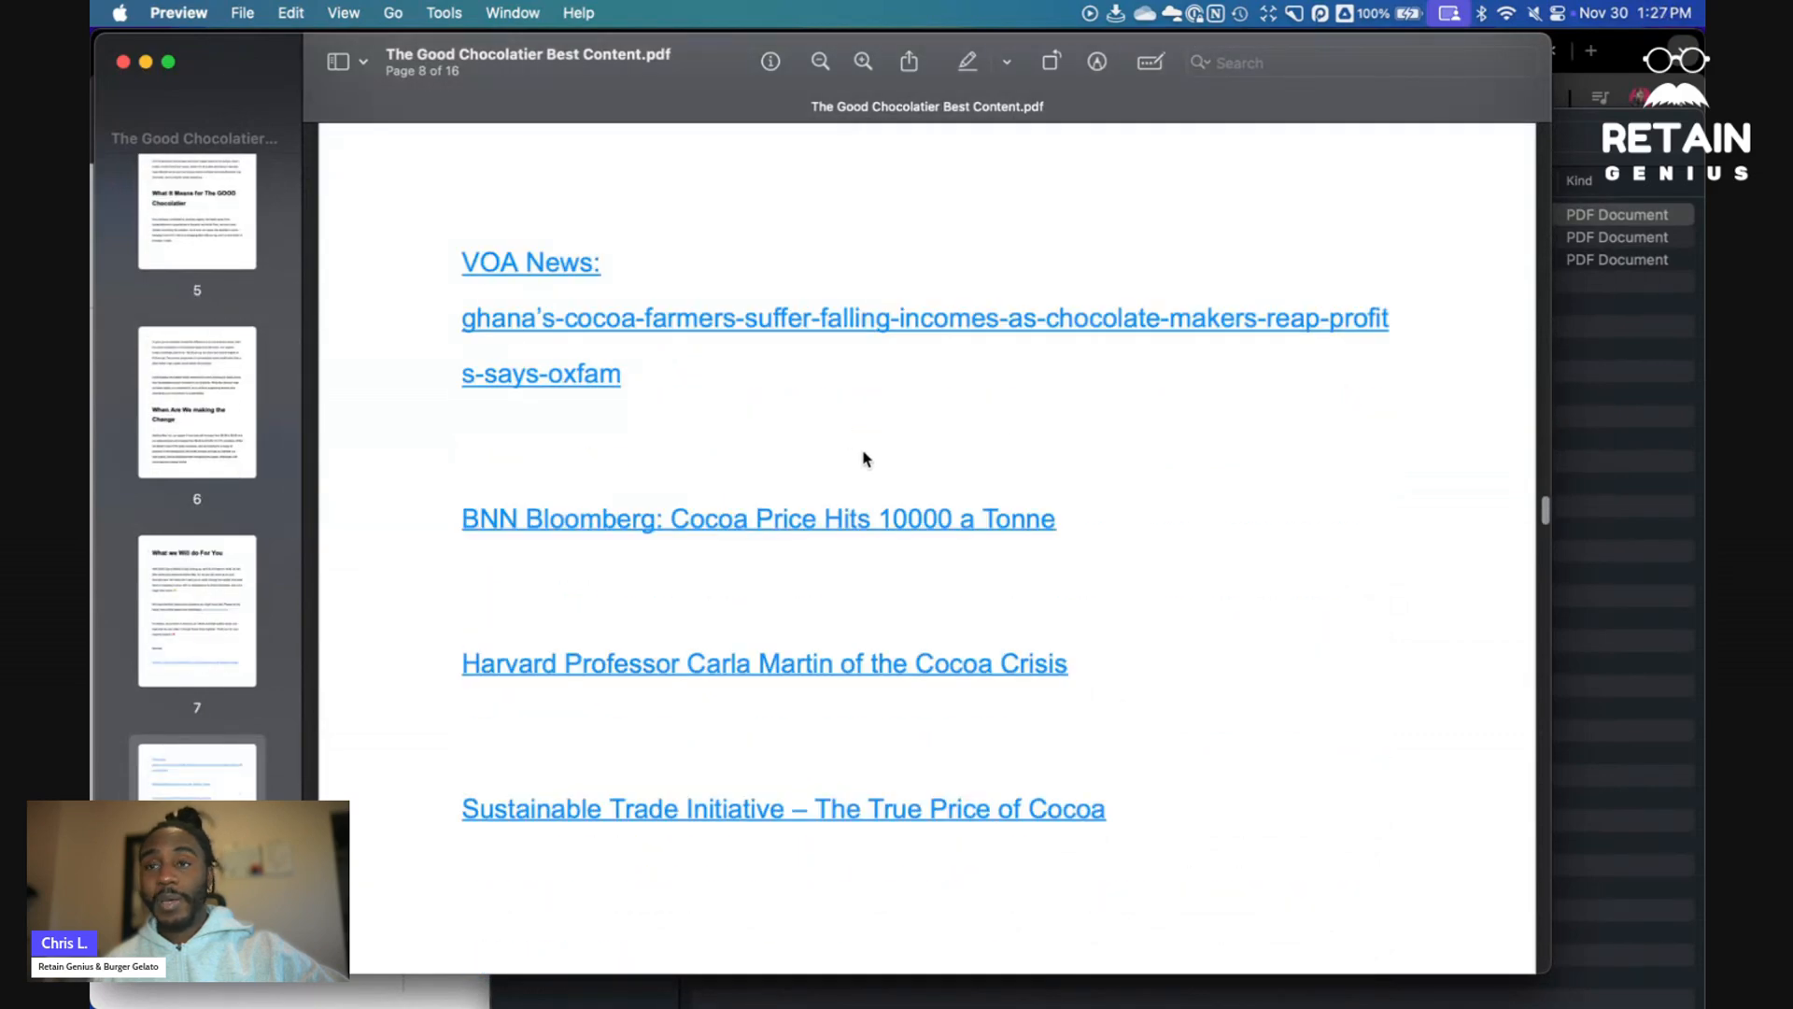
scroll(784, 467, "down", 20)
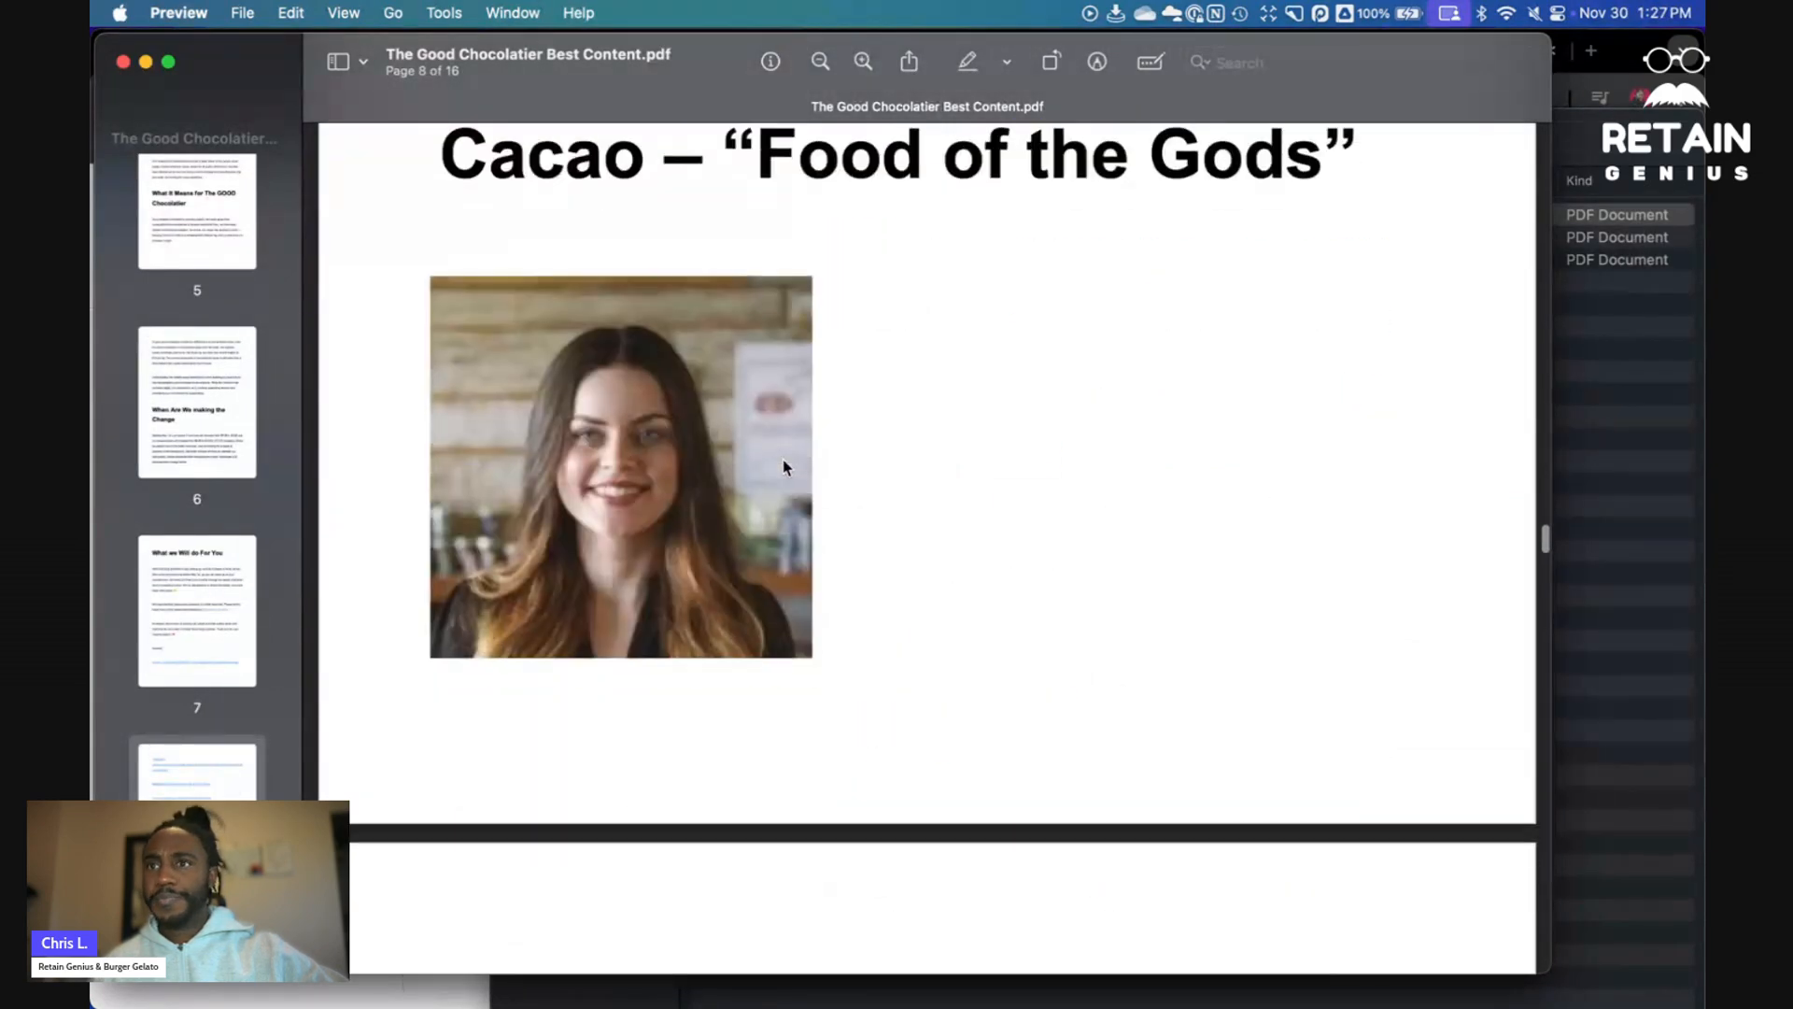
scroll(784, 468, "down", 20)
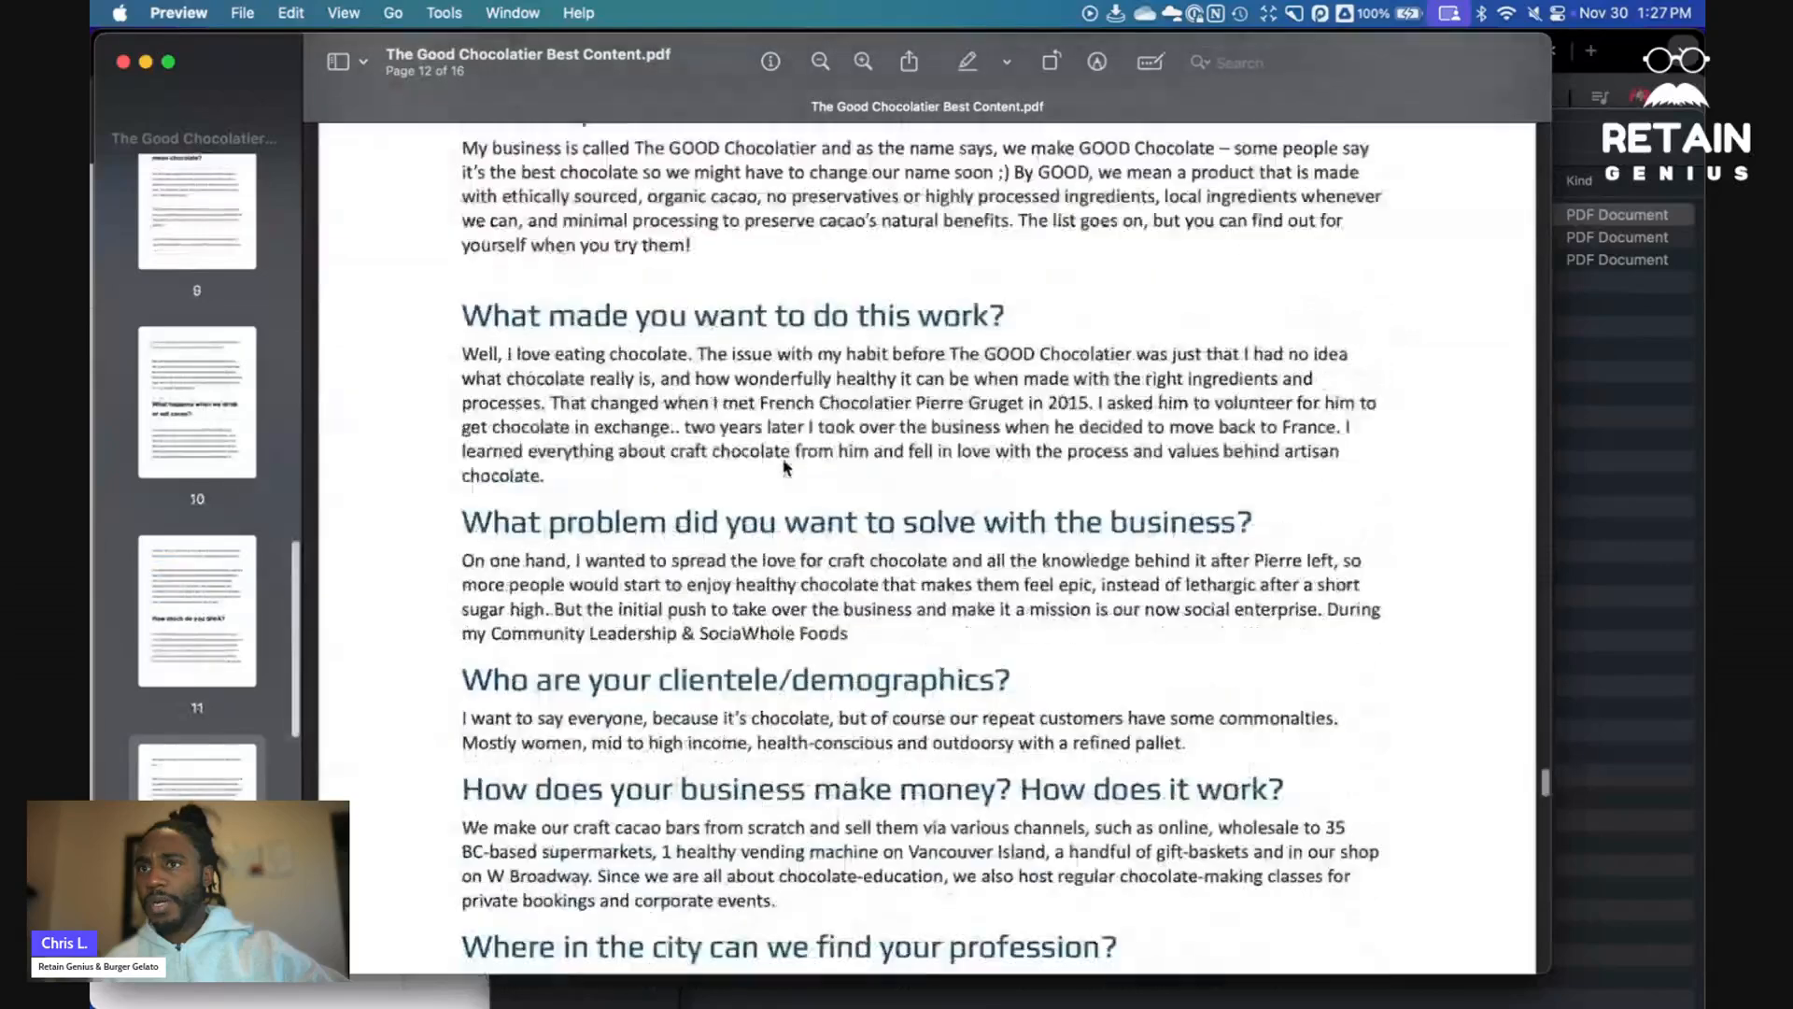
scroll(784, 464, "up", 8)
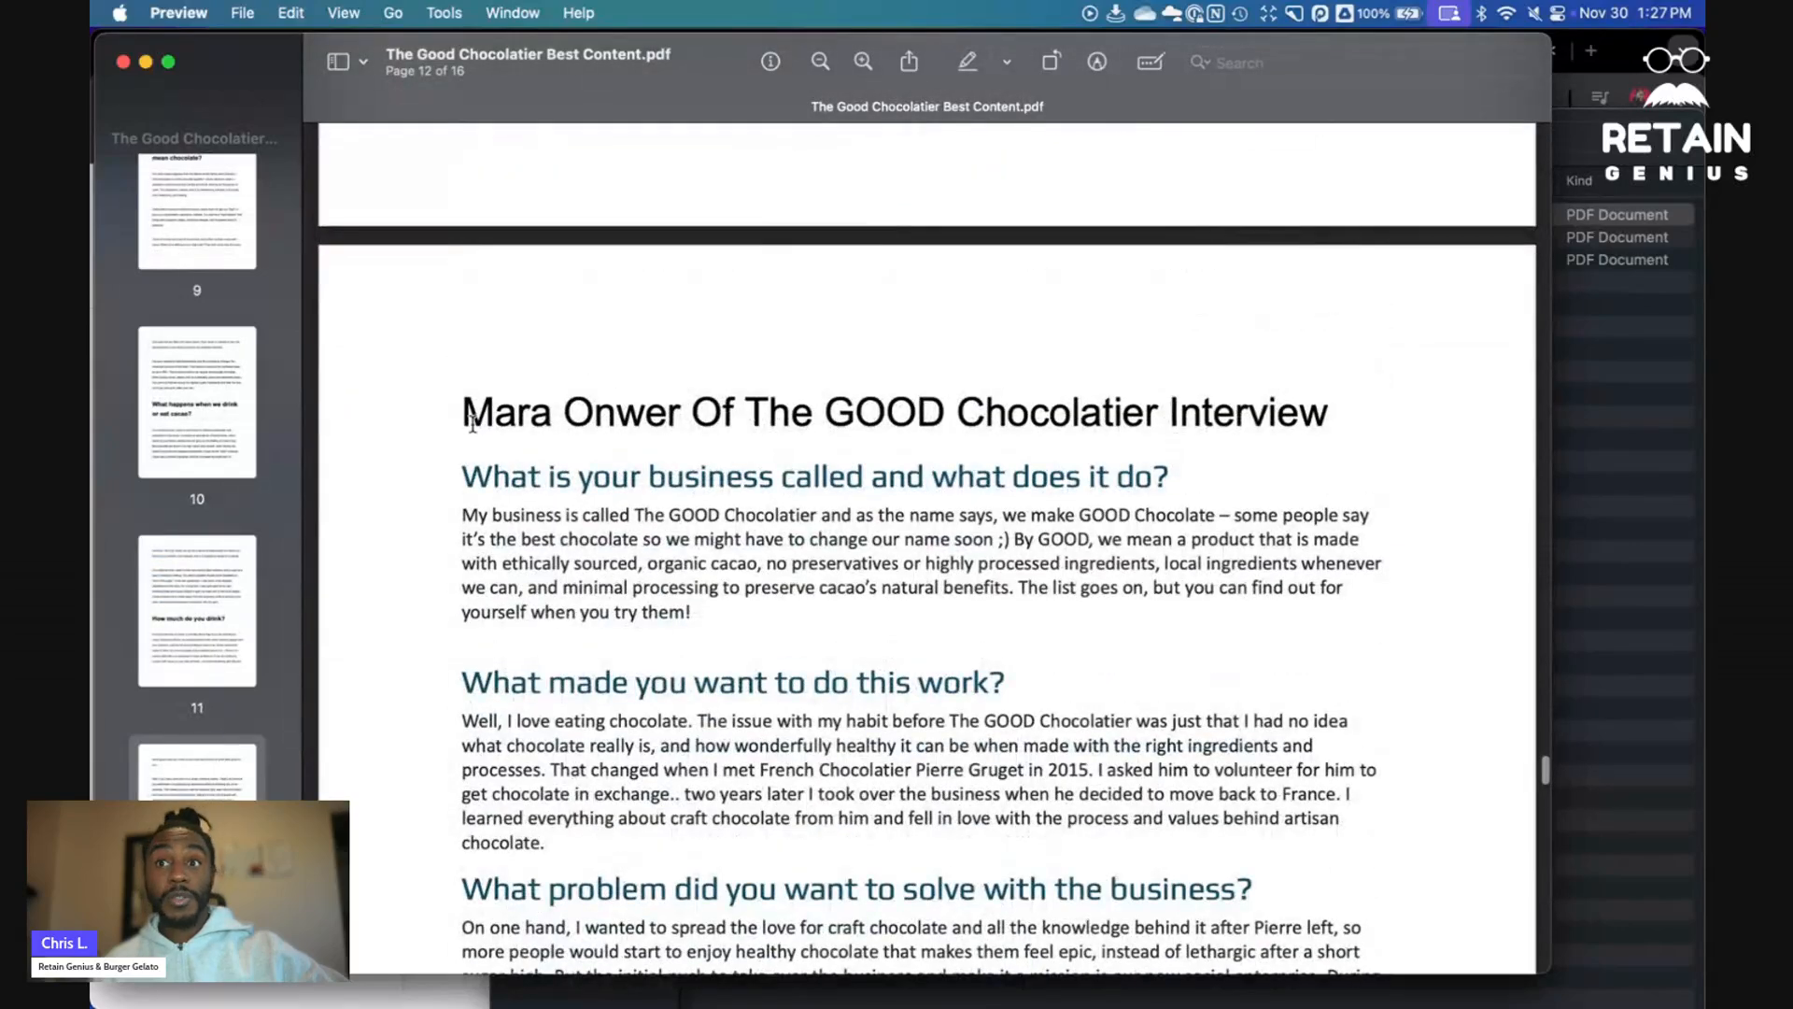
scroll(741, 467, "down", 2)
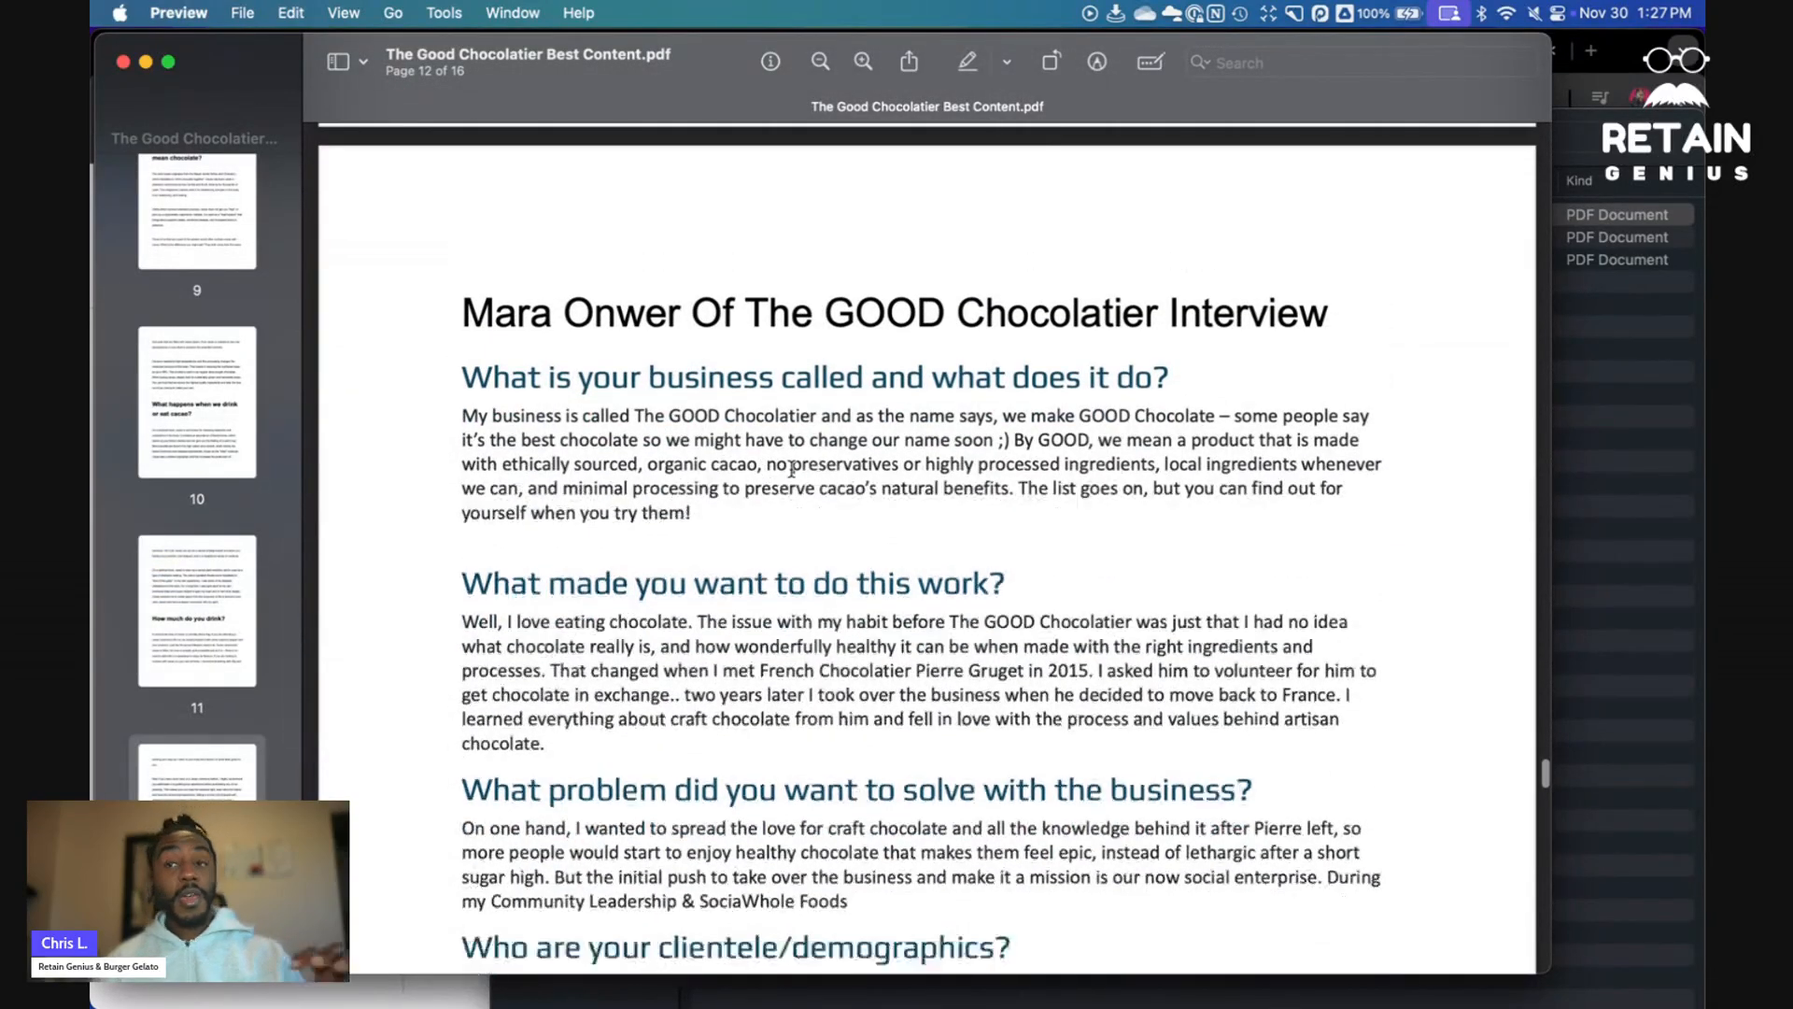
scroll(787, 463, "down", 1)
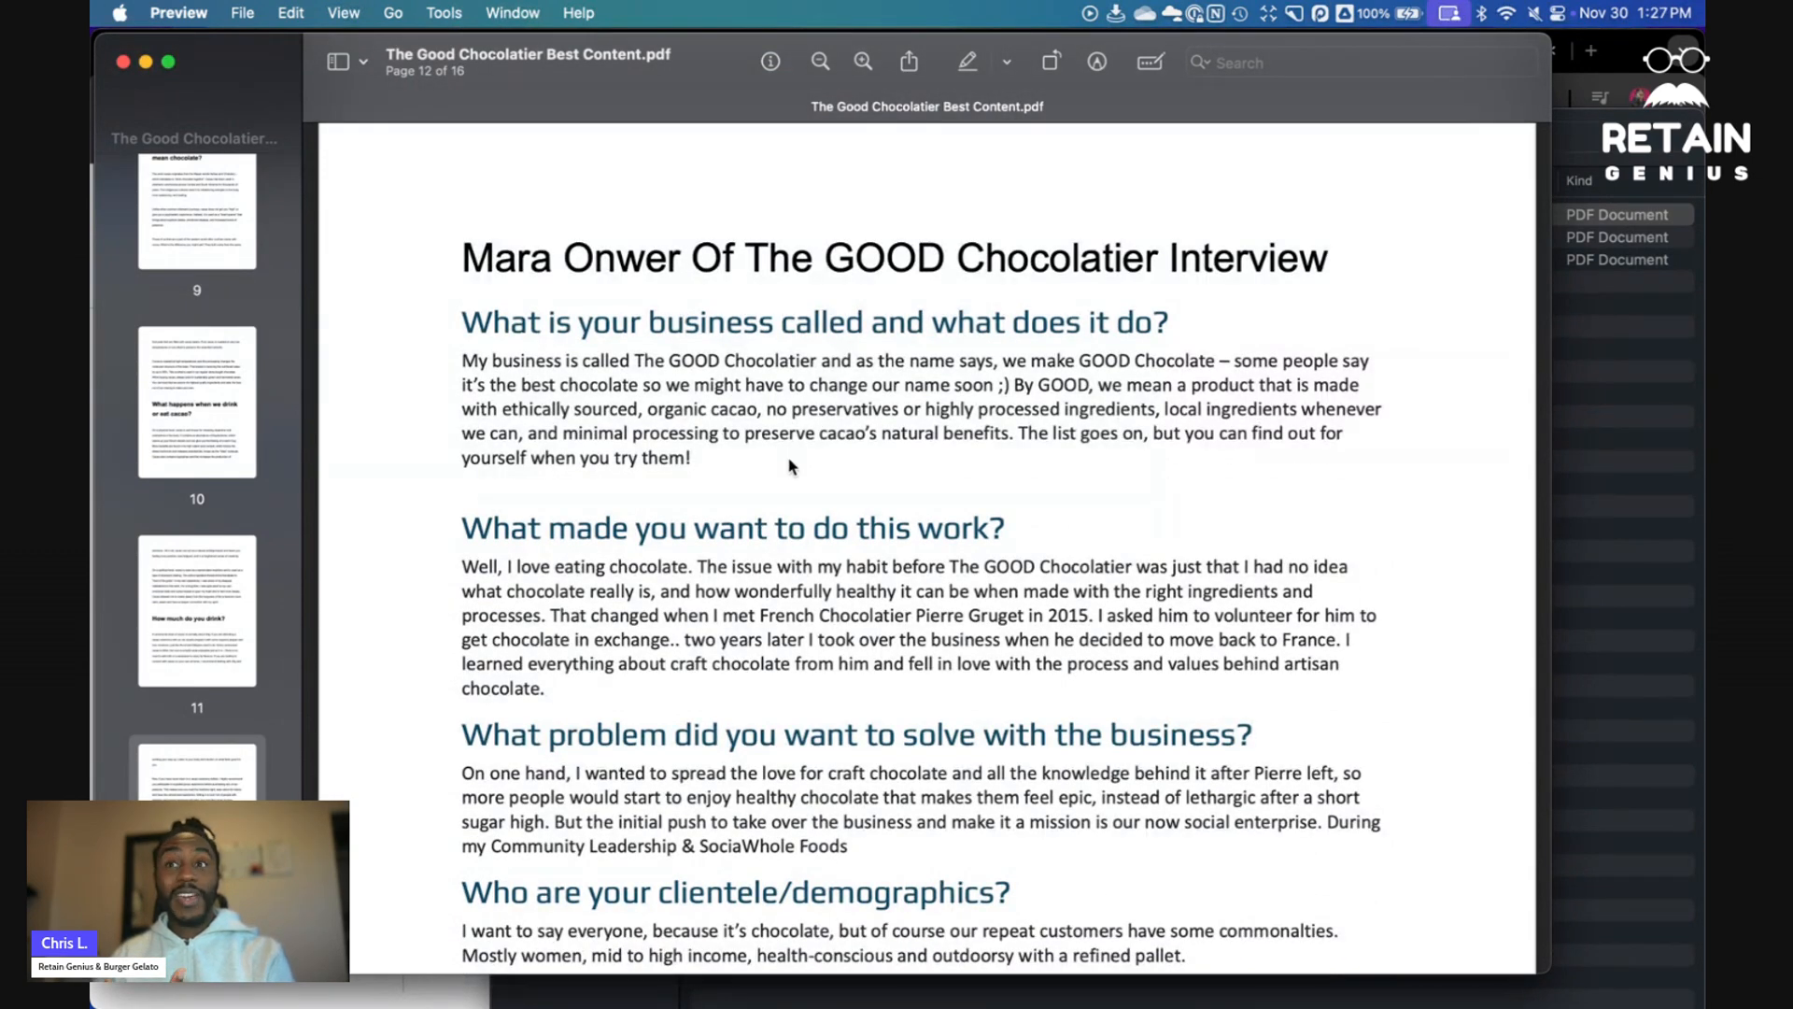
scroll(789, 464, "down", 20)
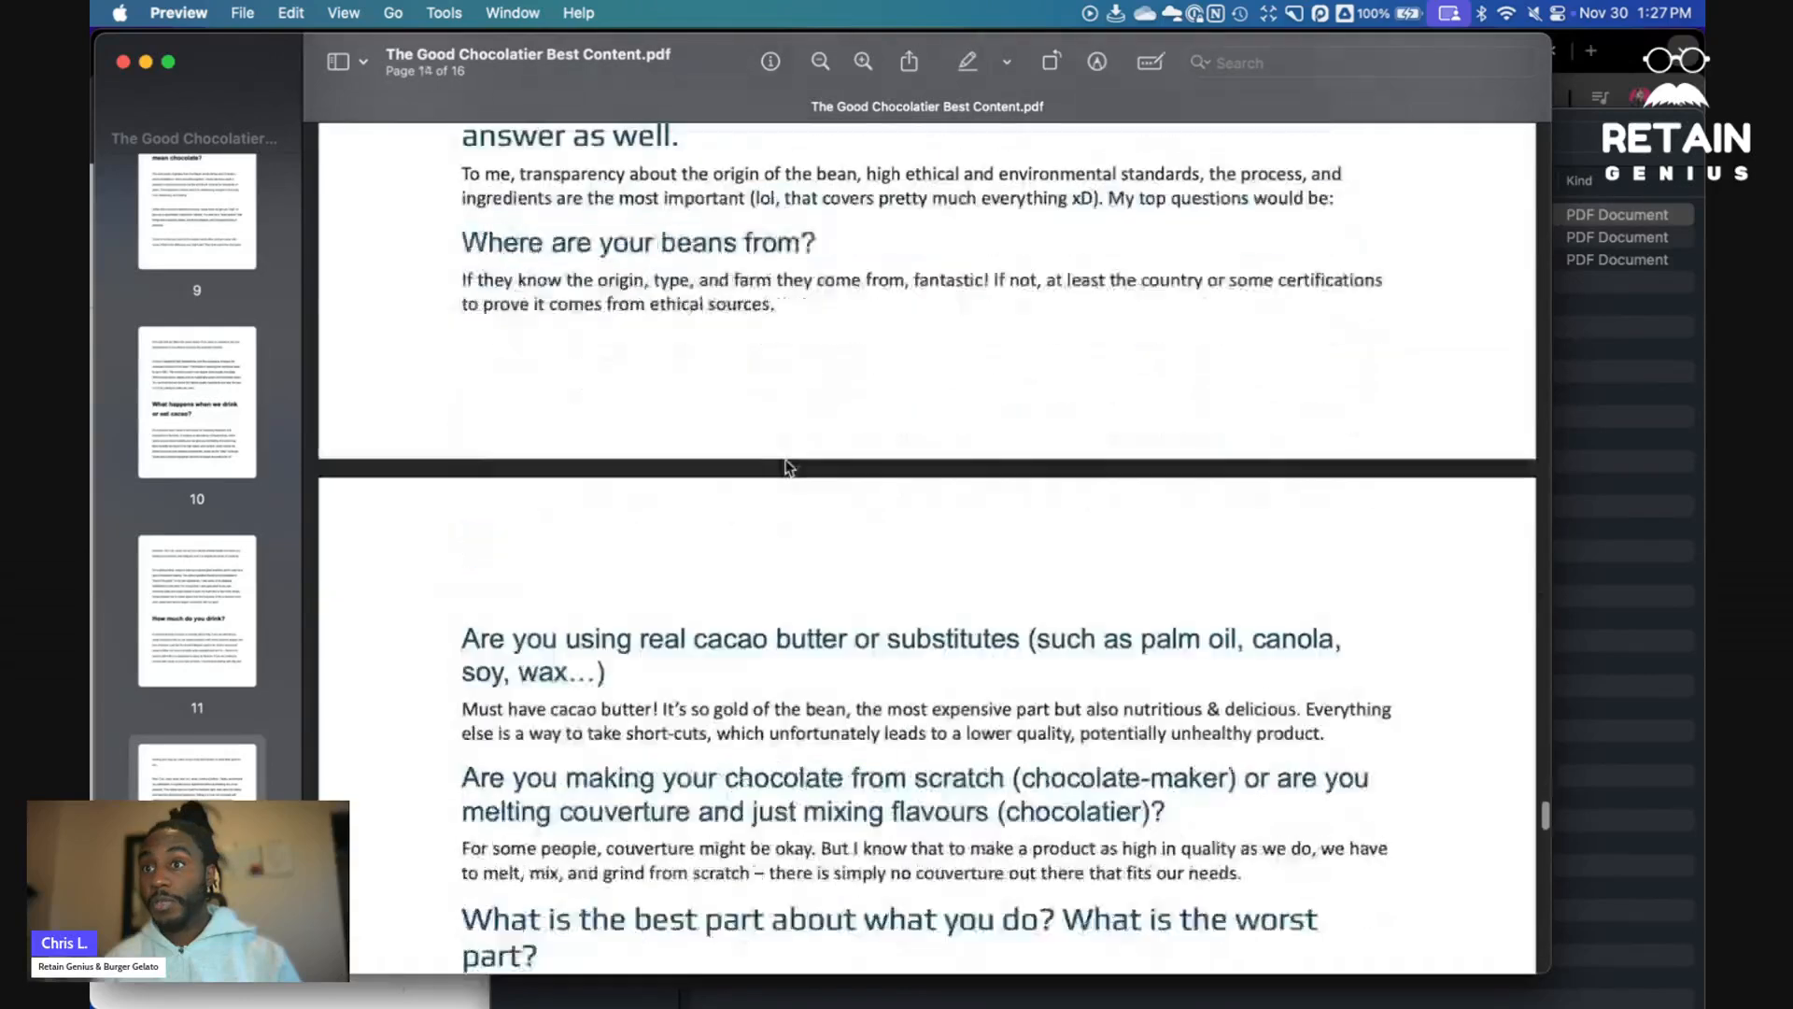
scroll(787, 464, "down", 20)
scroll(775, 458, "up", 5)
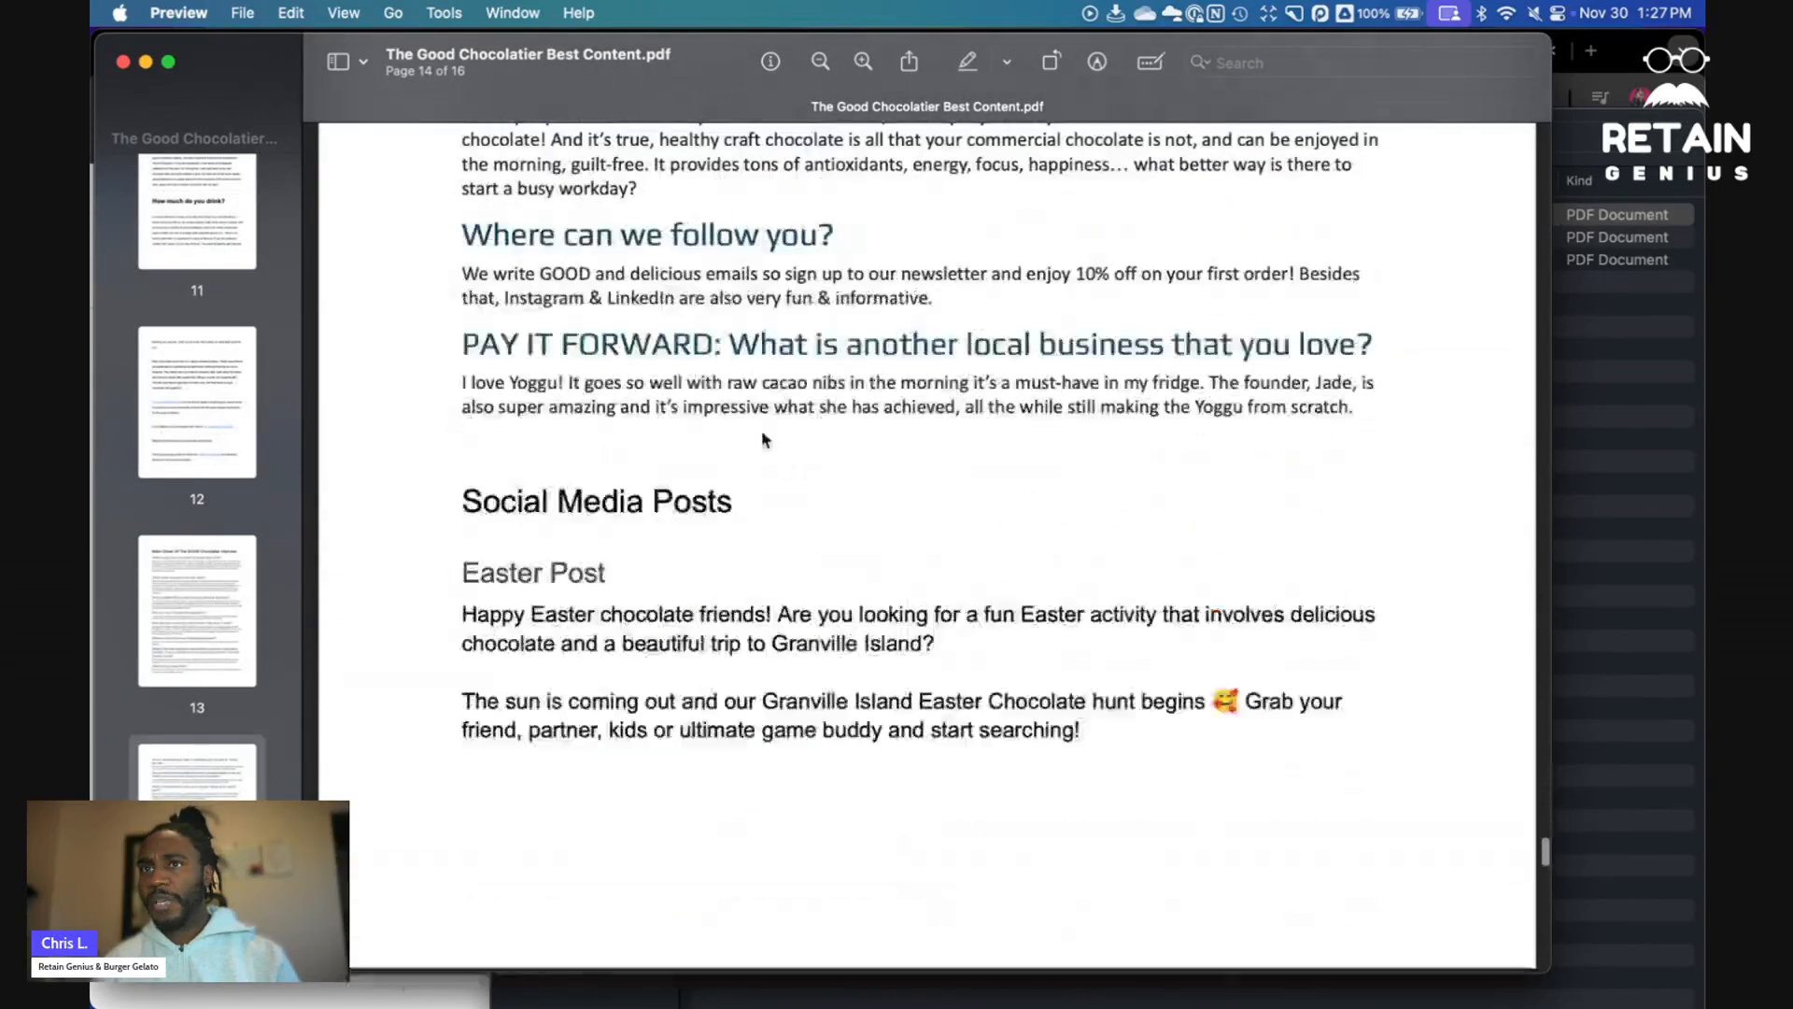
scroll(626, 560, "down", 2)
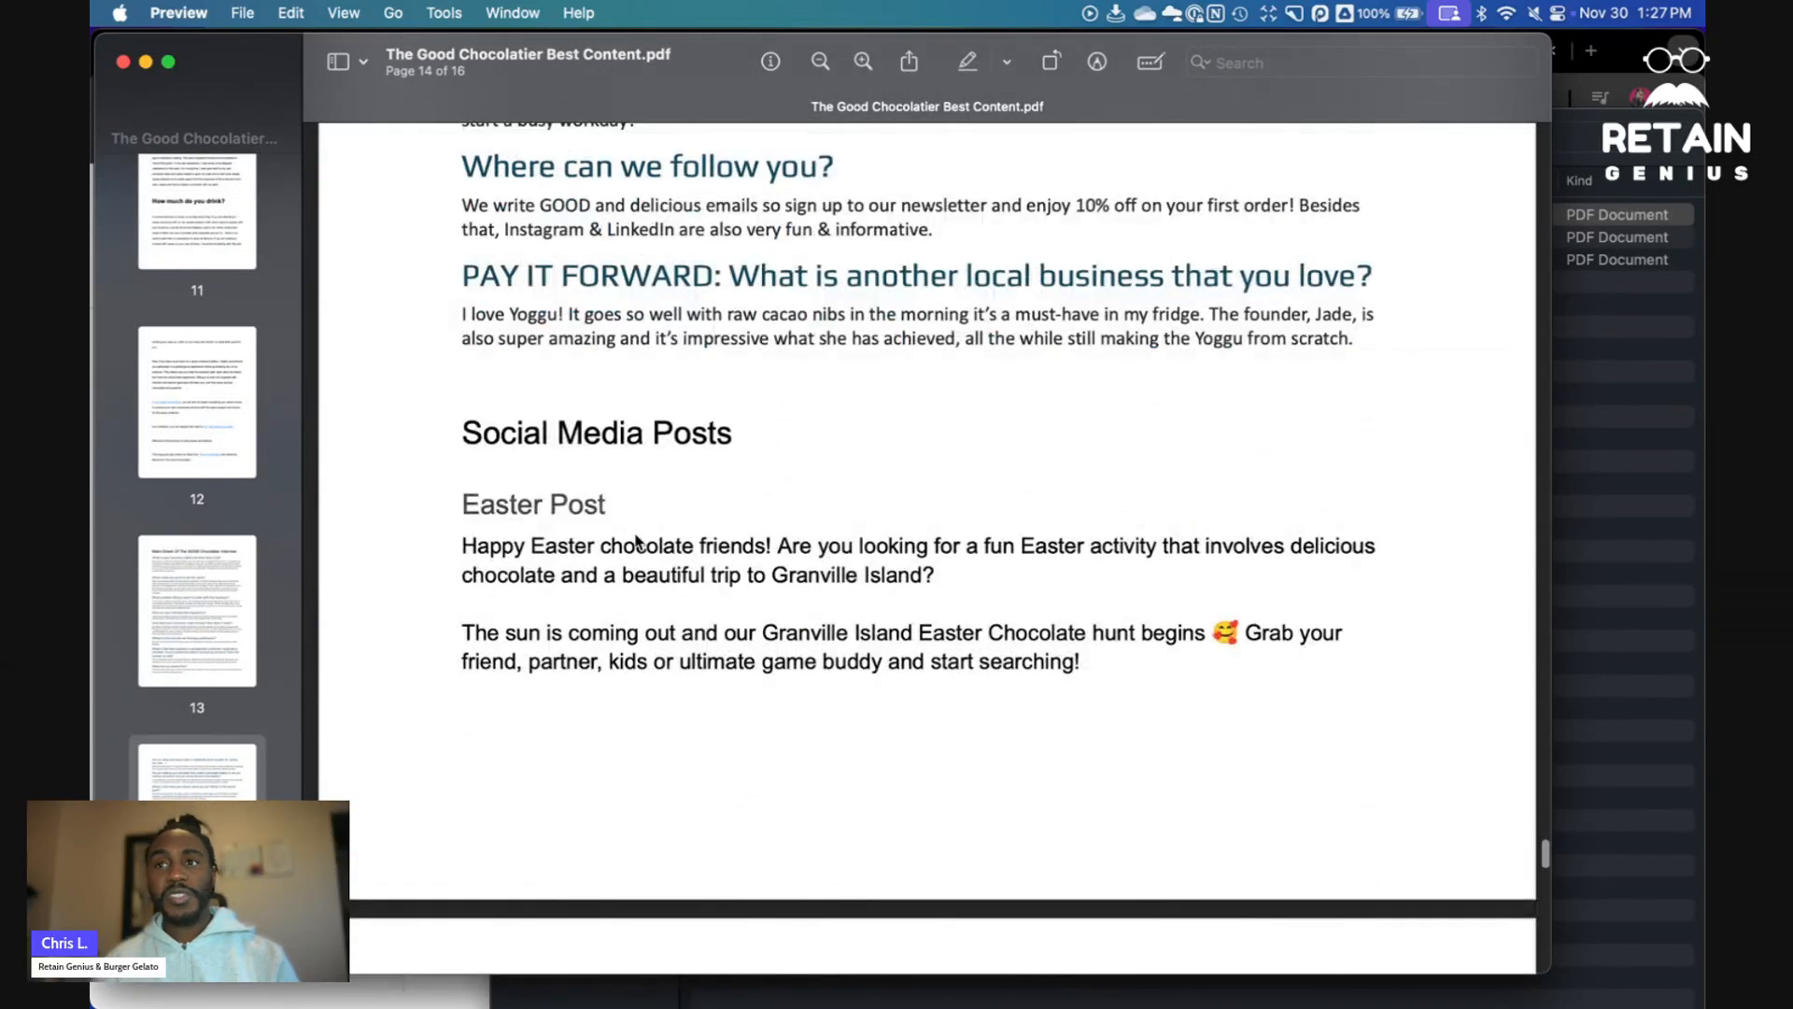
- Close the PDF and copy the brand values and mission prompt from the Creating Brand Writing Style Guidelines document
left_click(122, 62)
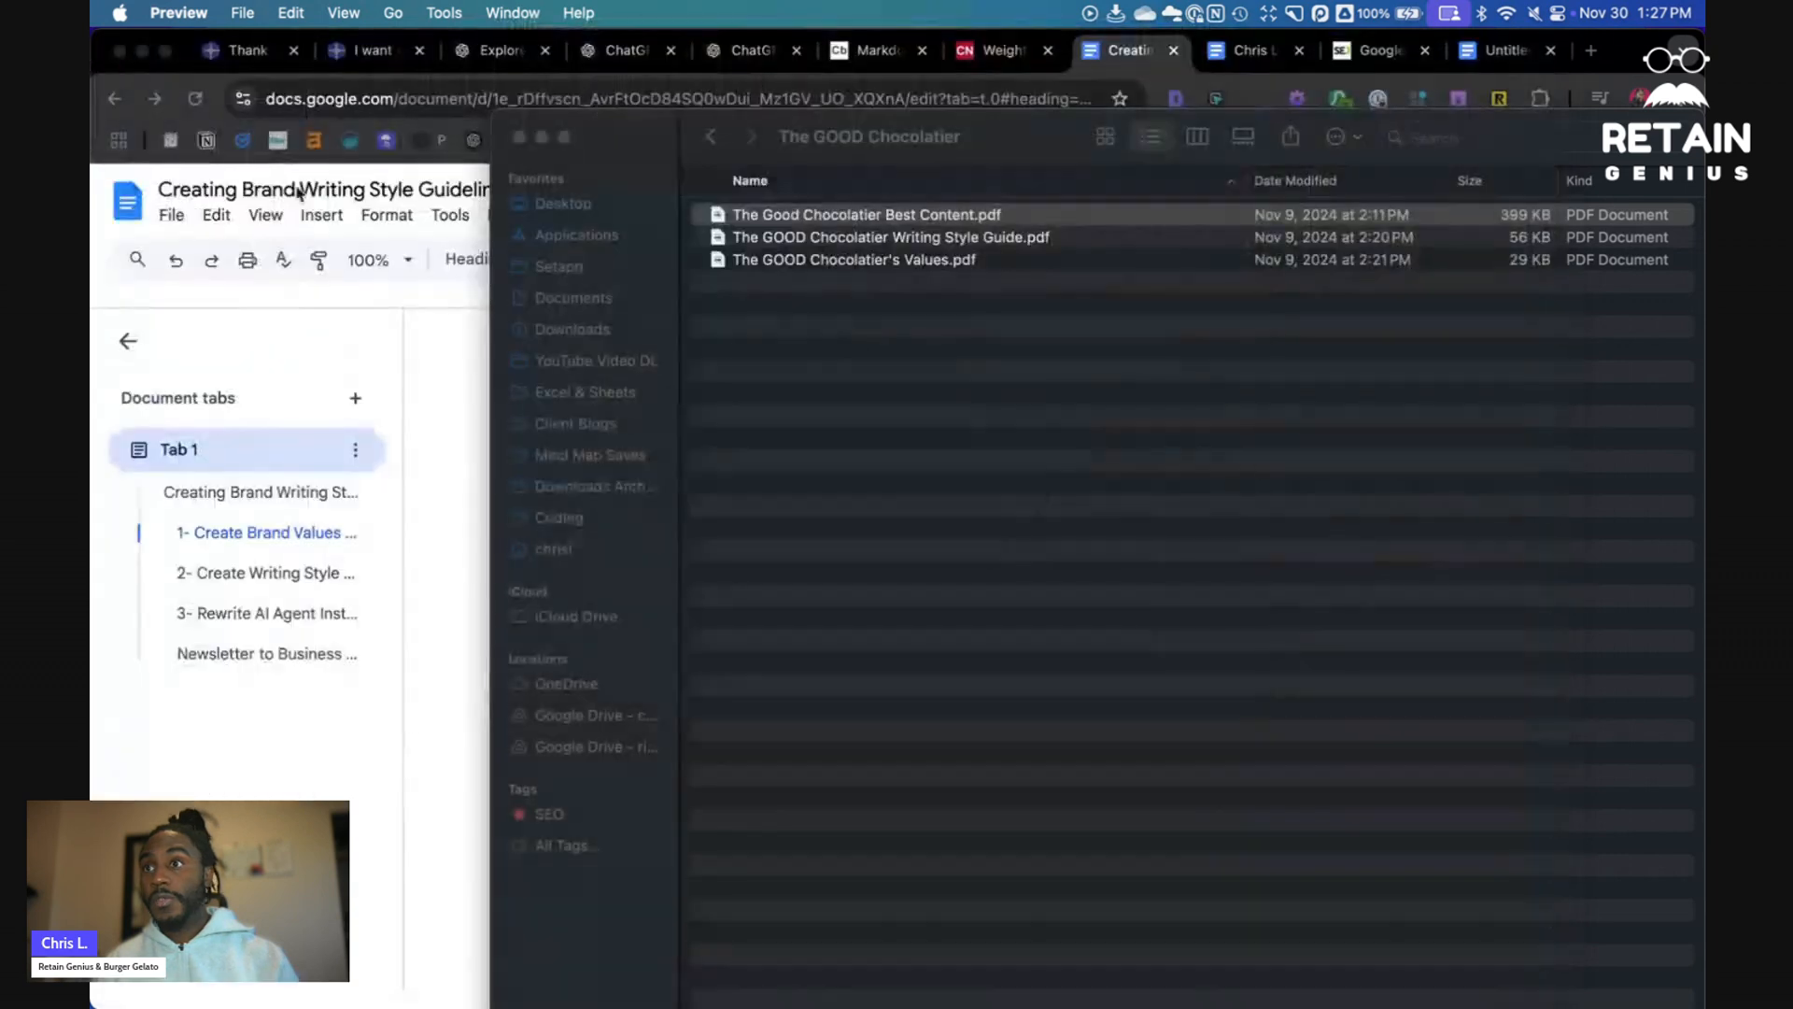
left_click(455, 362)
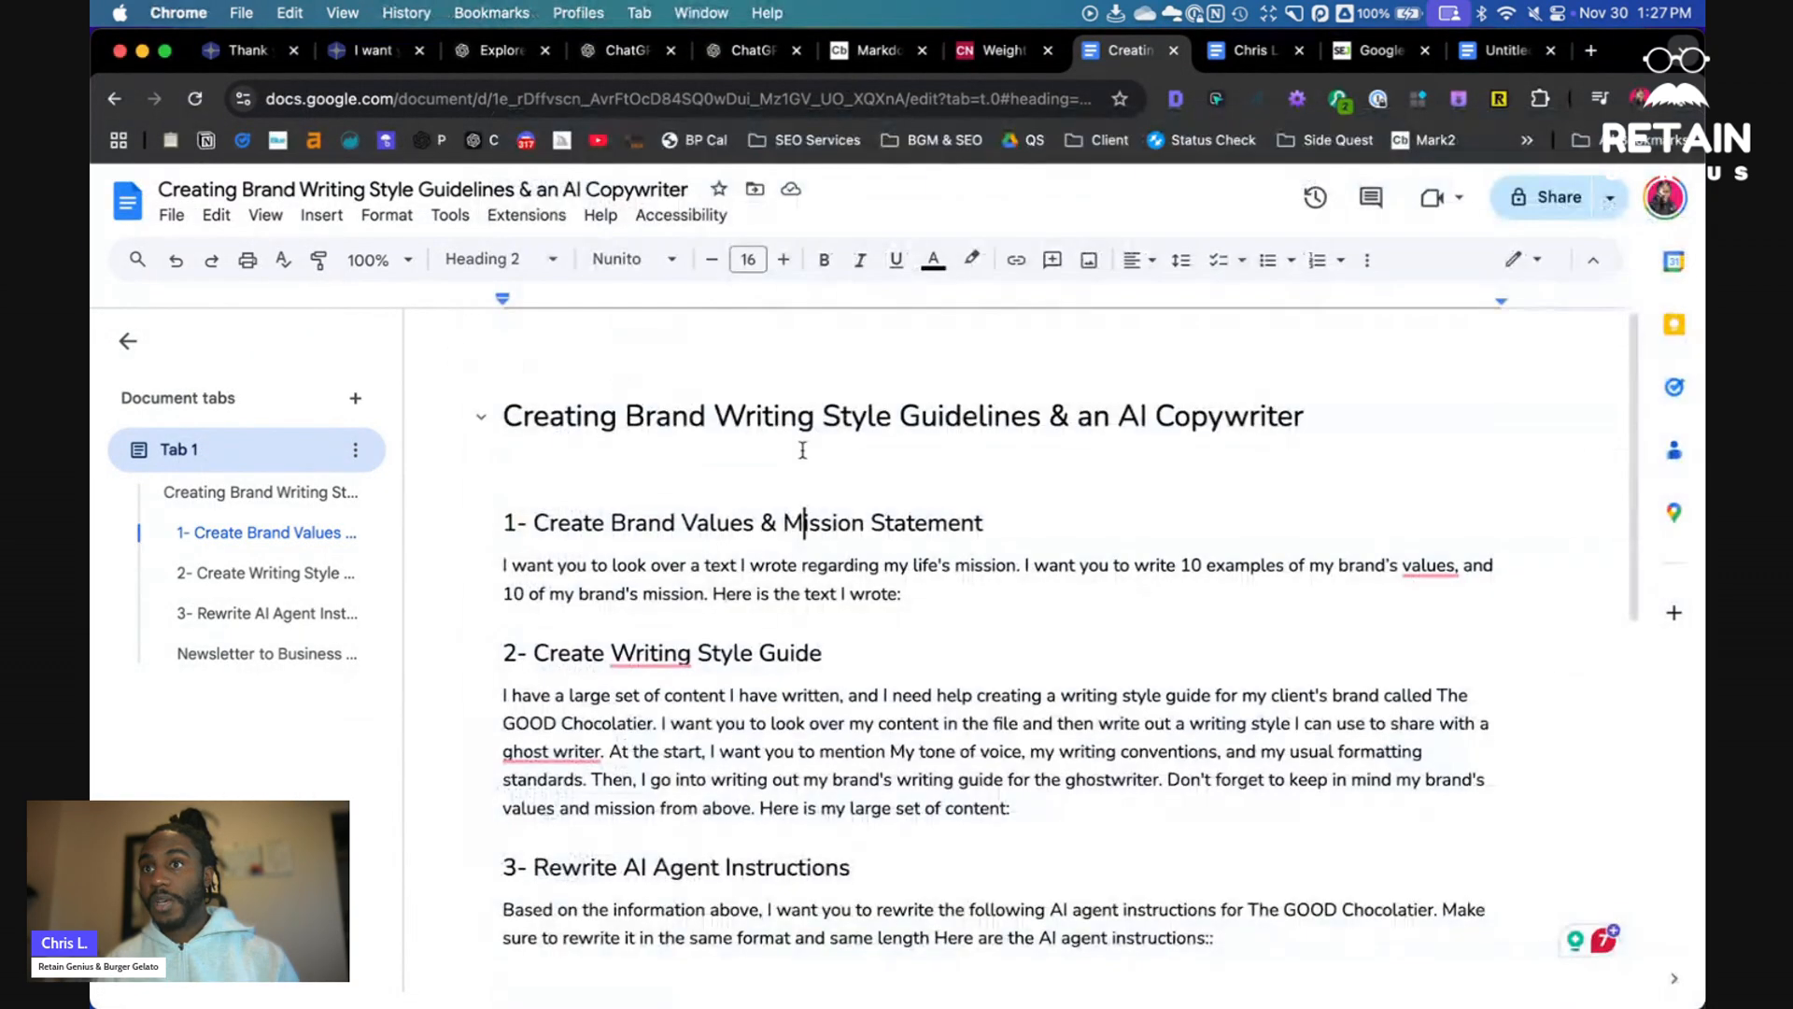
triple_click(900, 581)
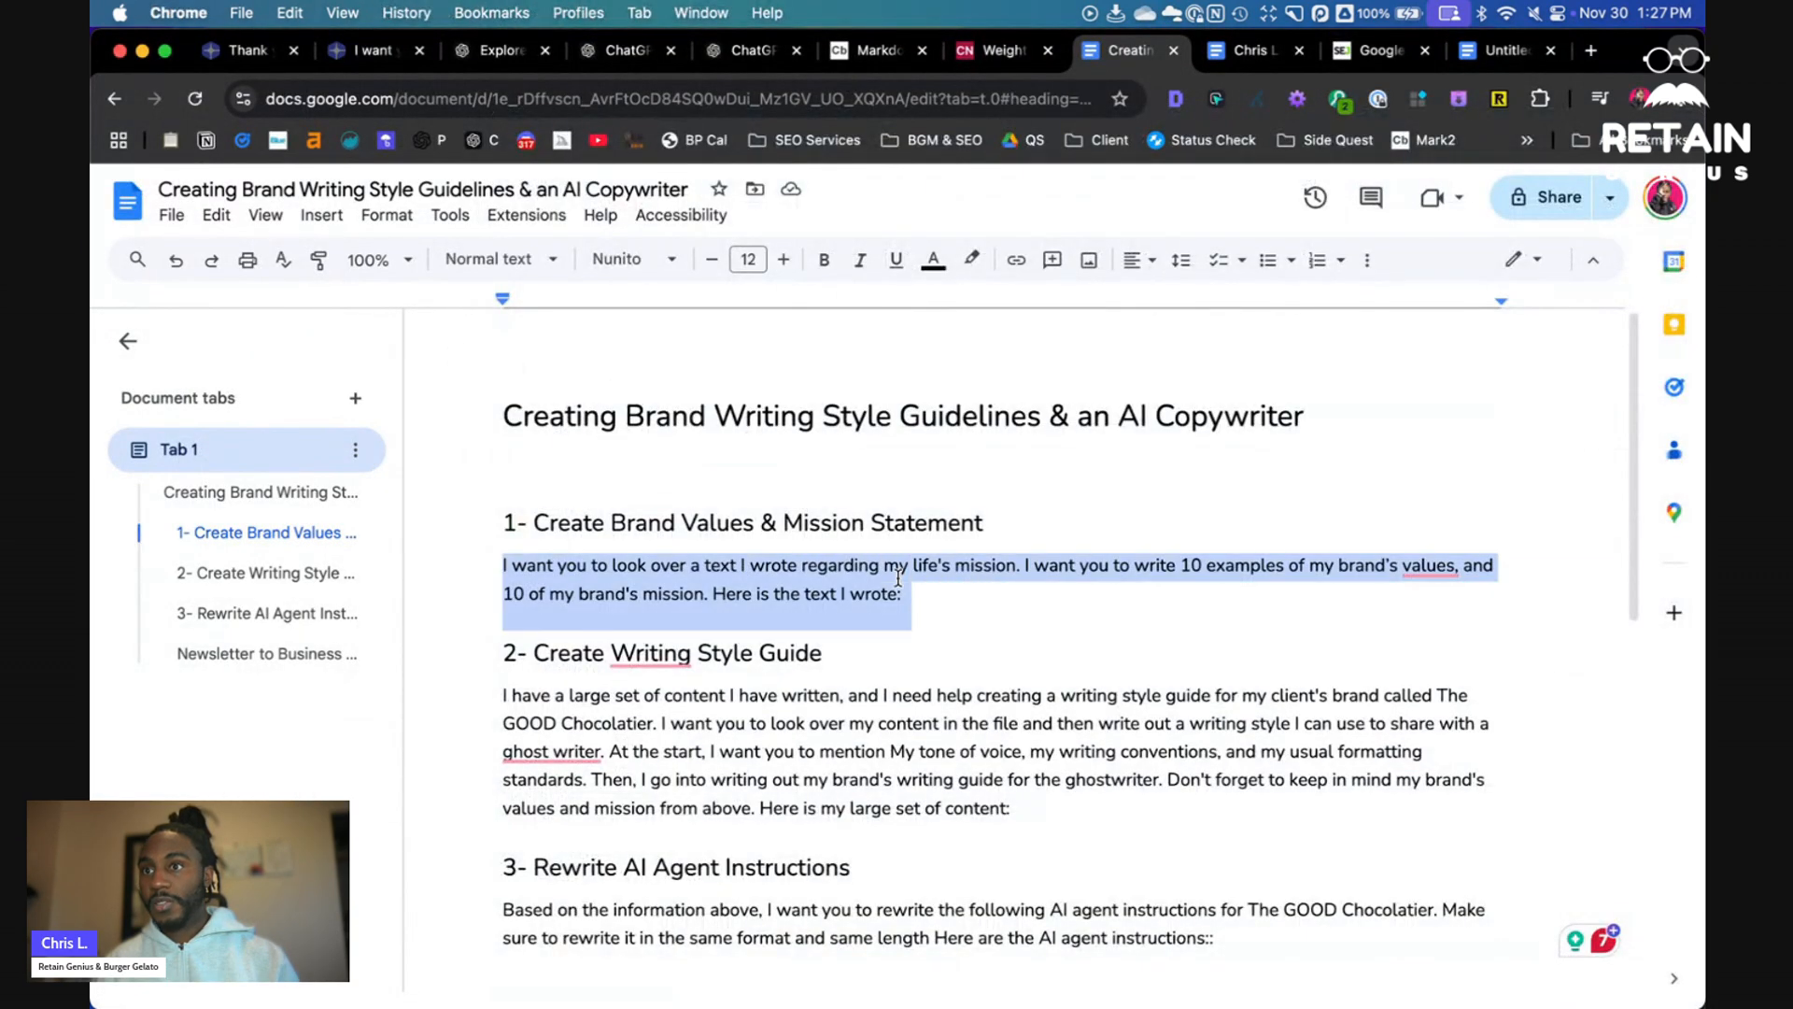
- Open a fresh ChatGPT chat instead of the GPTs page
left_click(508, 51)
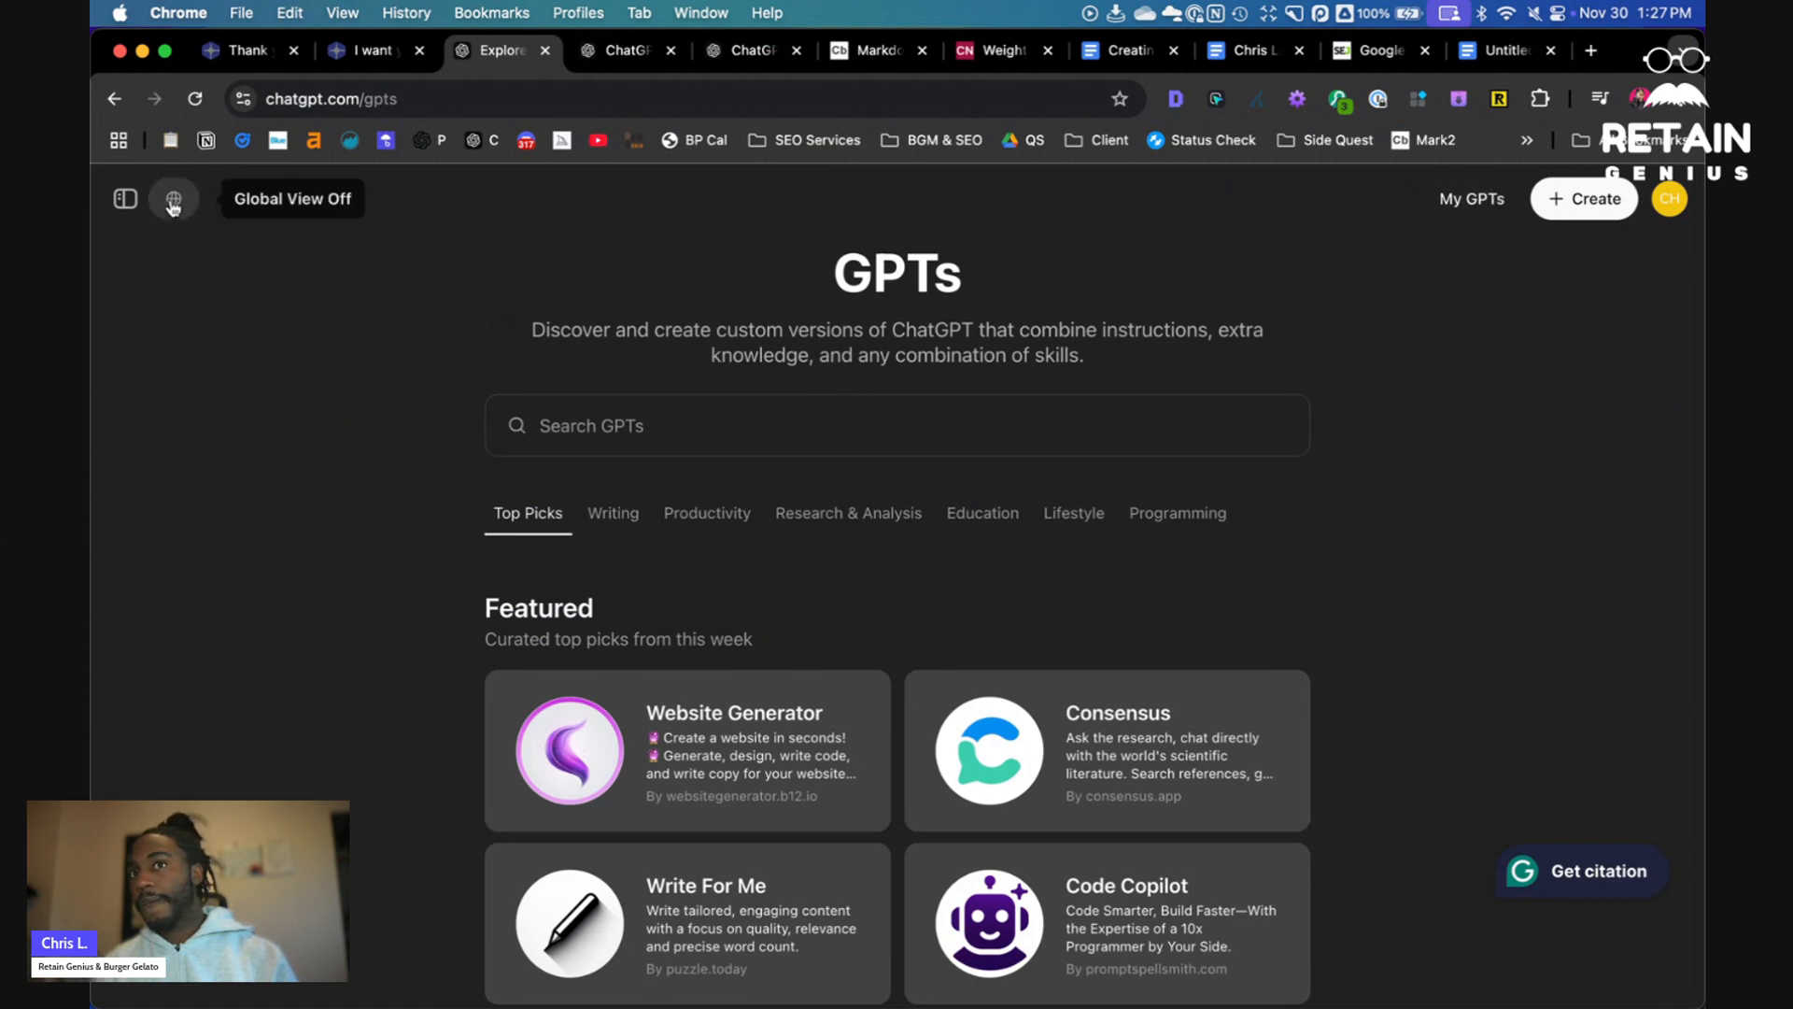
left_click(486, 91)
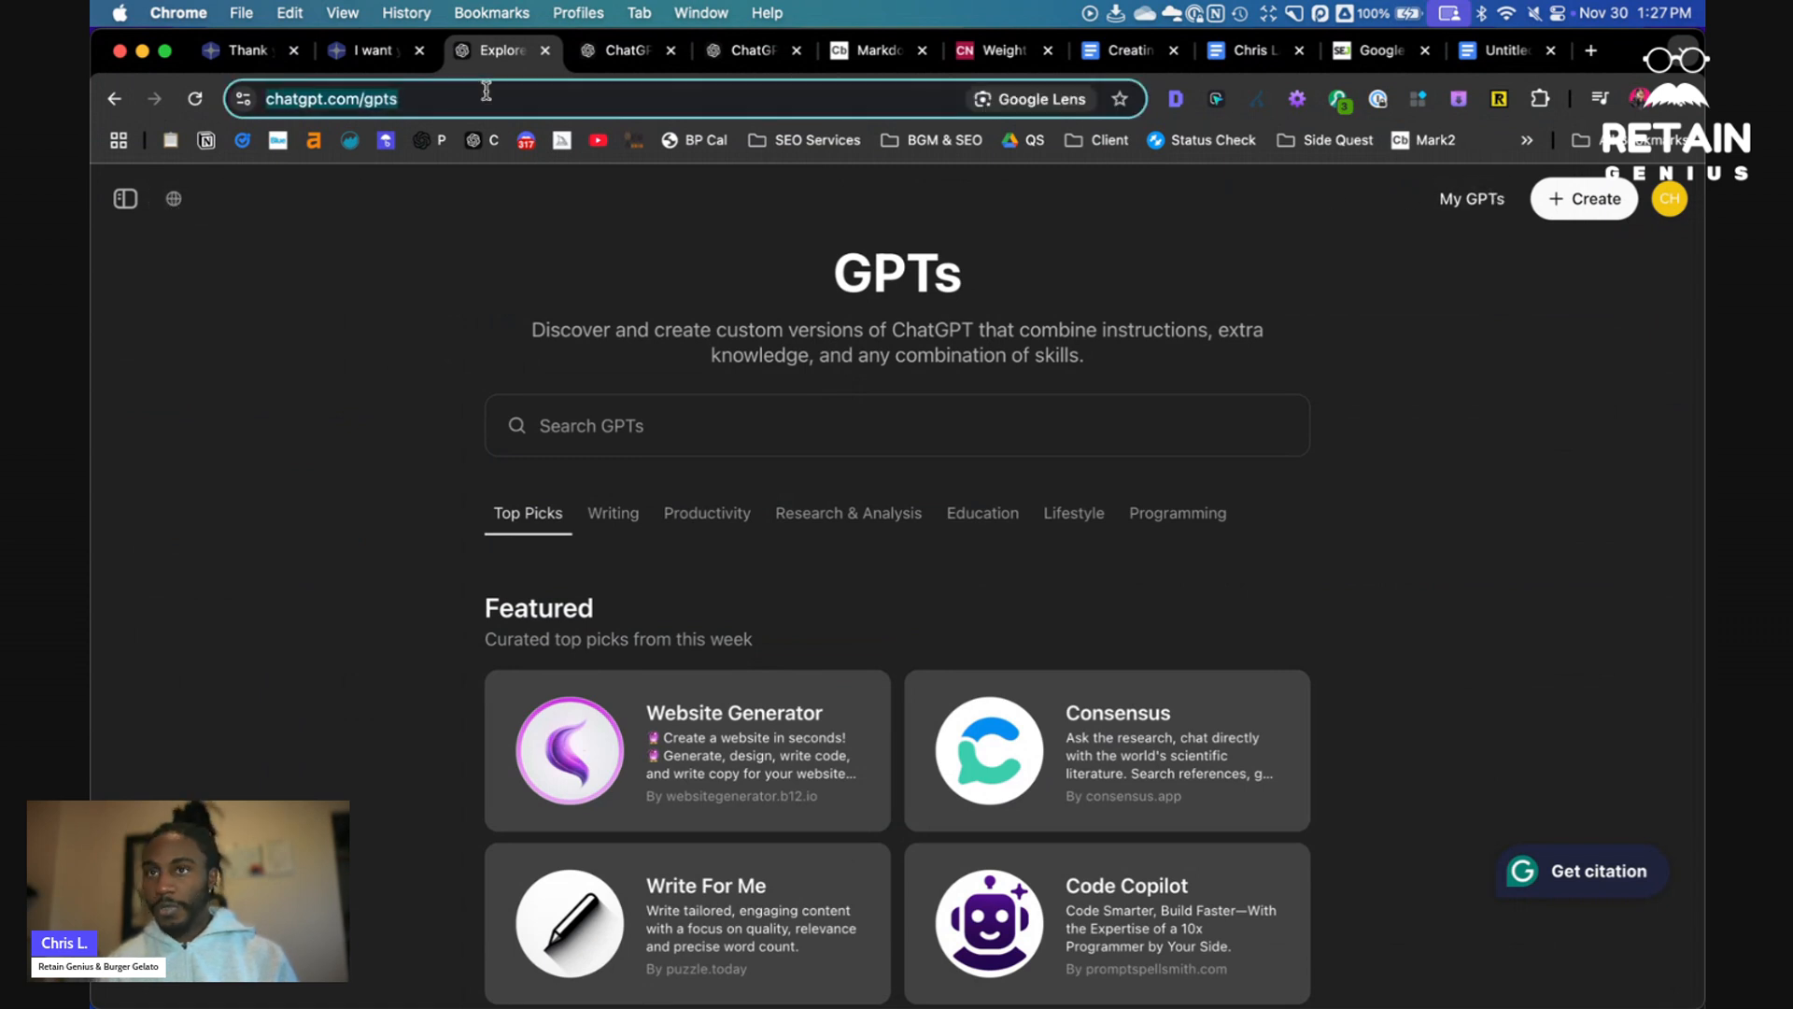
key("Right")
key("BackSpace")
key("BackSpace")
key("BackSpace")
key("BackSpace")
key("Return")
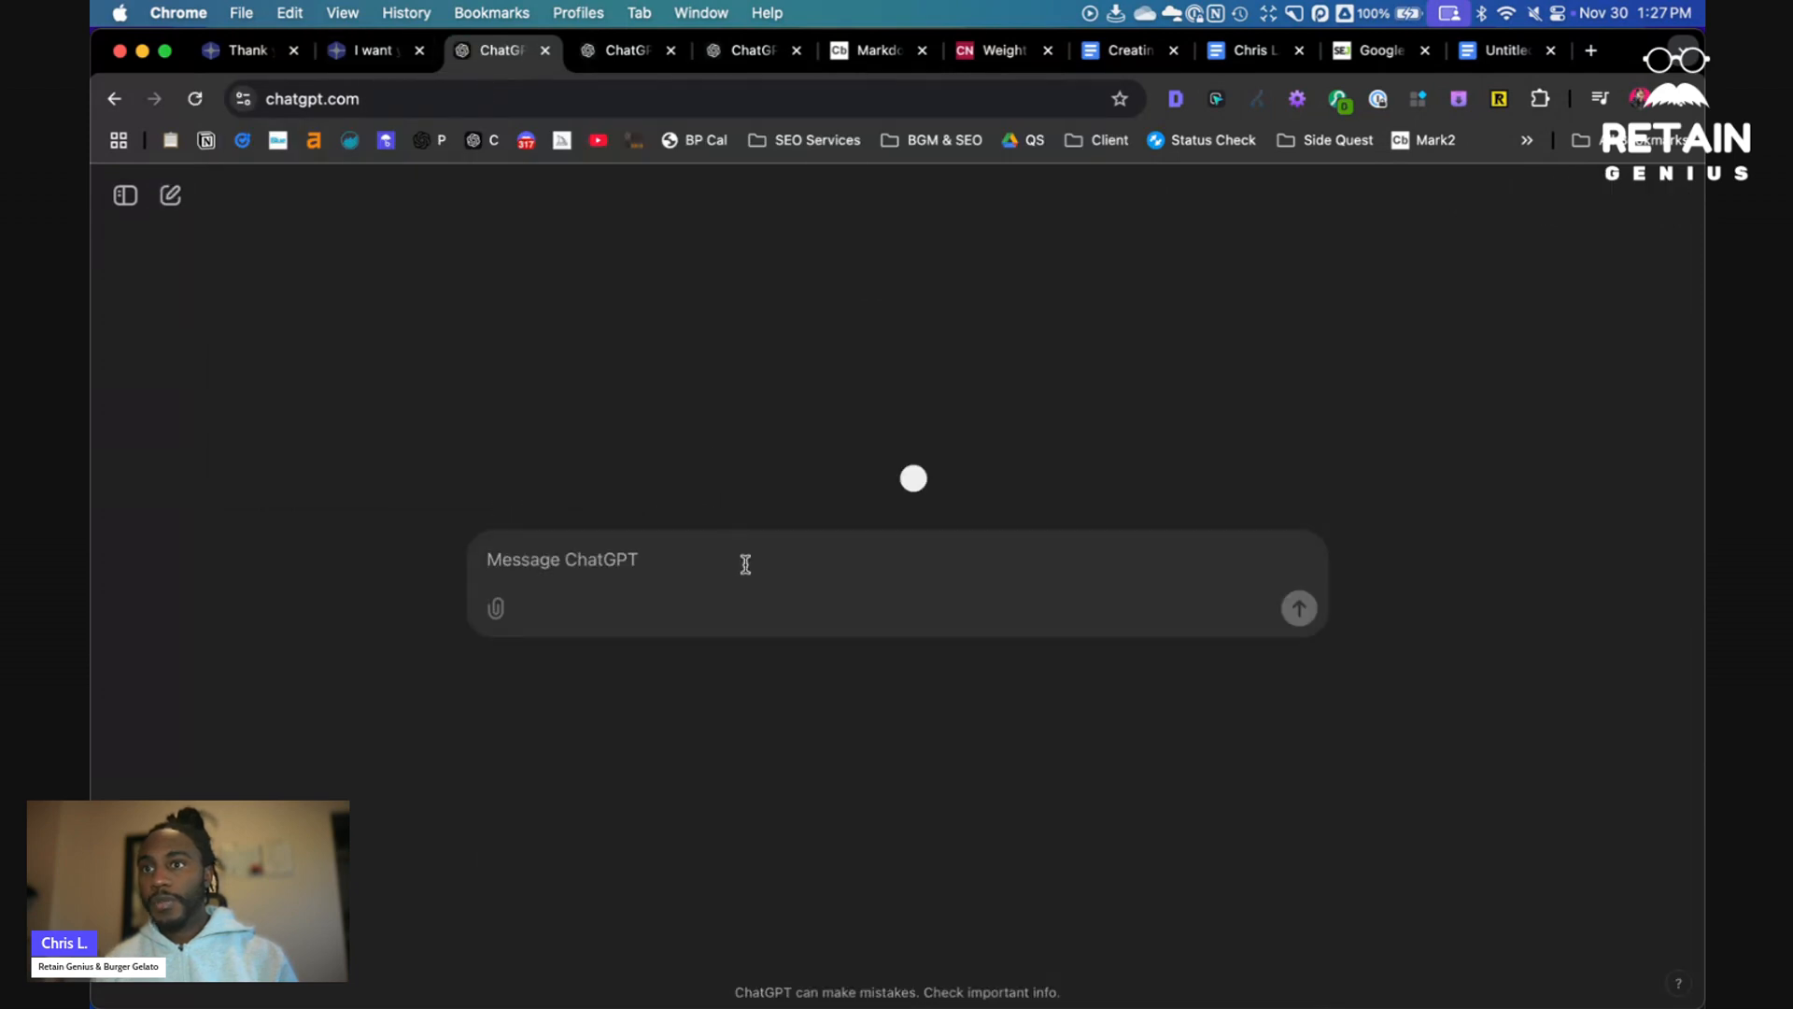
- Attach The Good Chocolatier Best Content.pdf from the The GOOD Chocolatier folder in Documents to the message
left_click(494, 604)
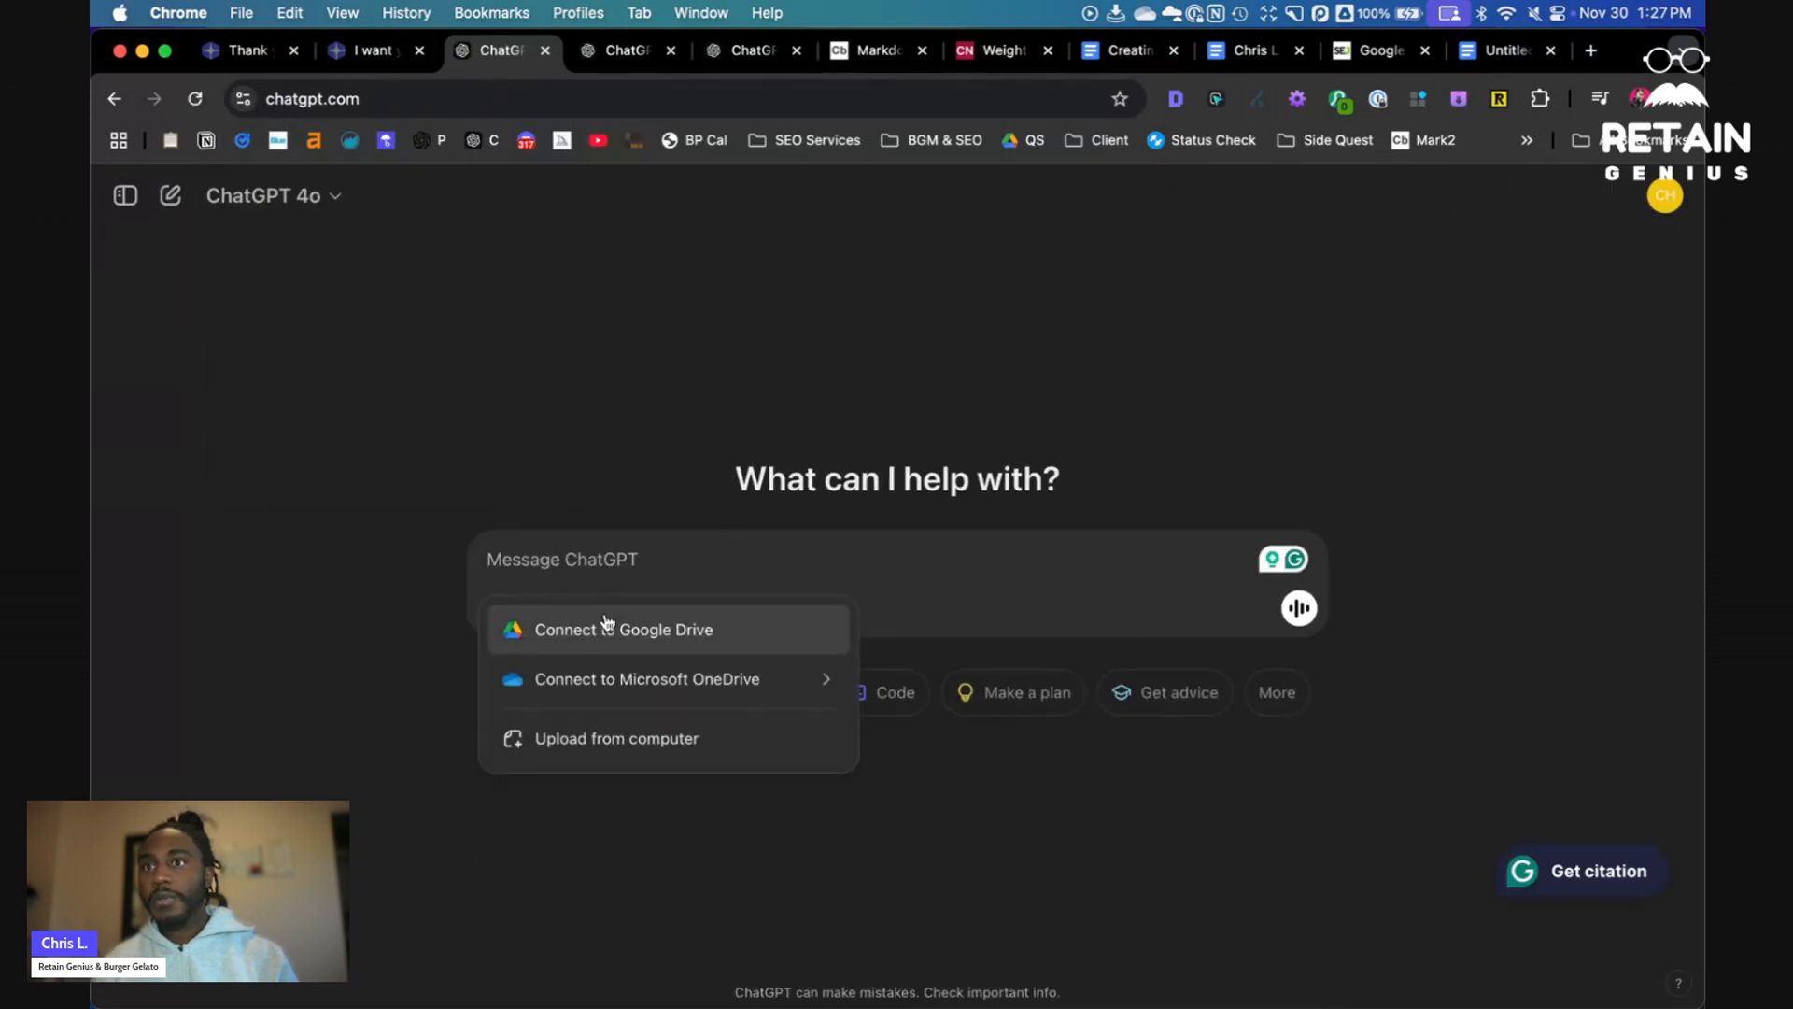
left_click(745, 761)
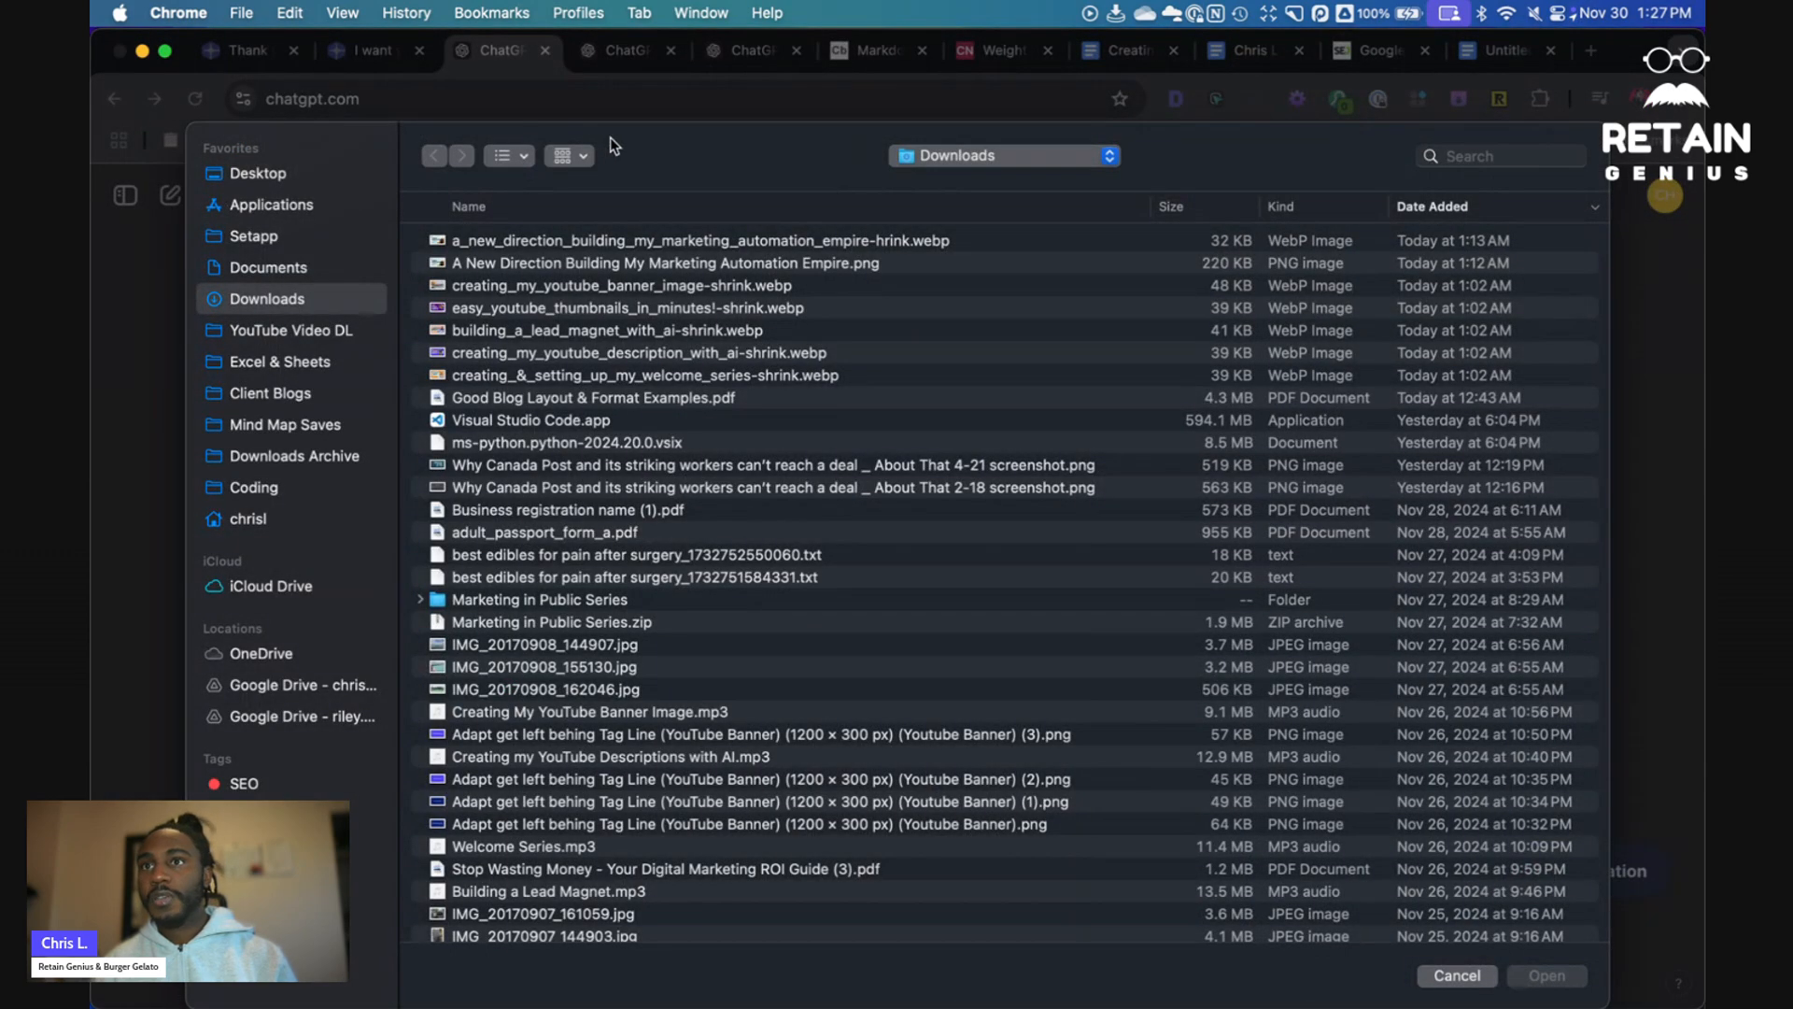
left_click(293, 272)
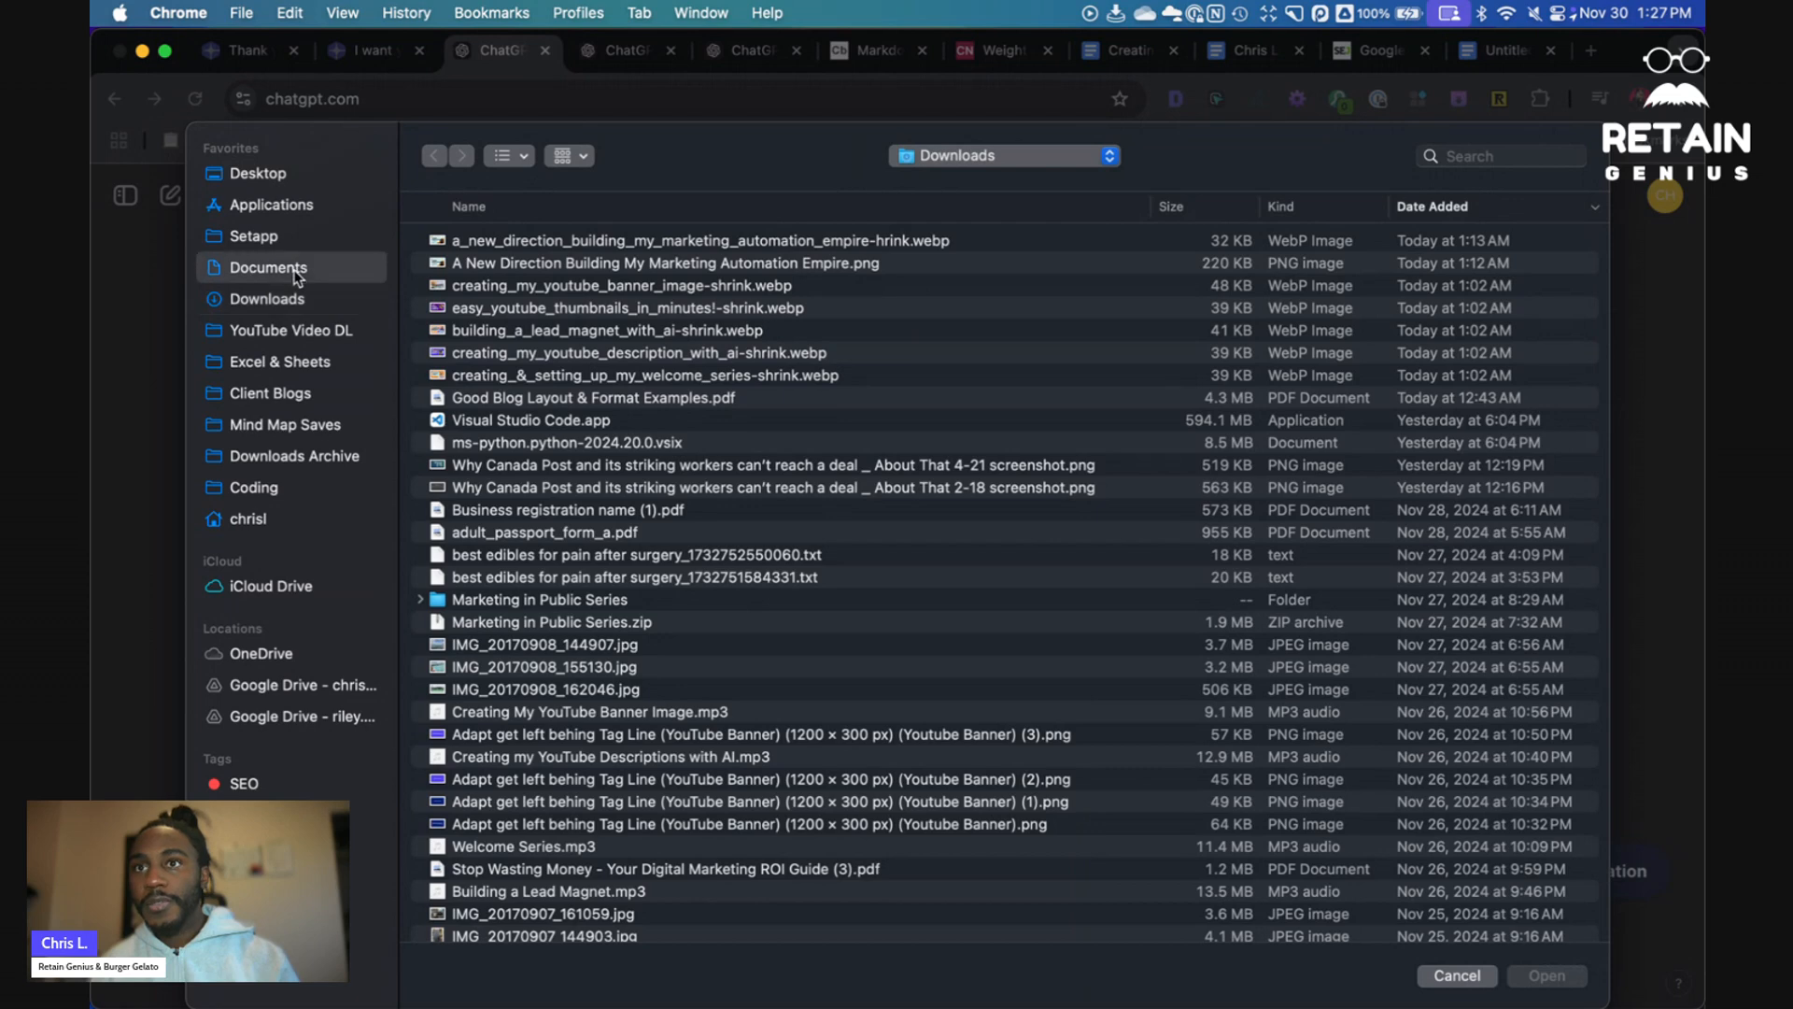
double_click(512, 265)
left_click(514, 249)
double_click(515, 249)
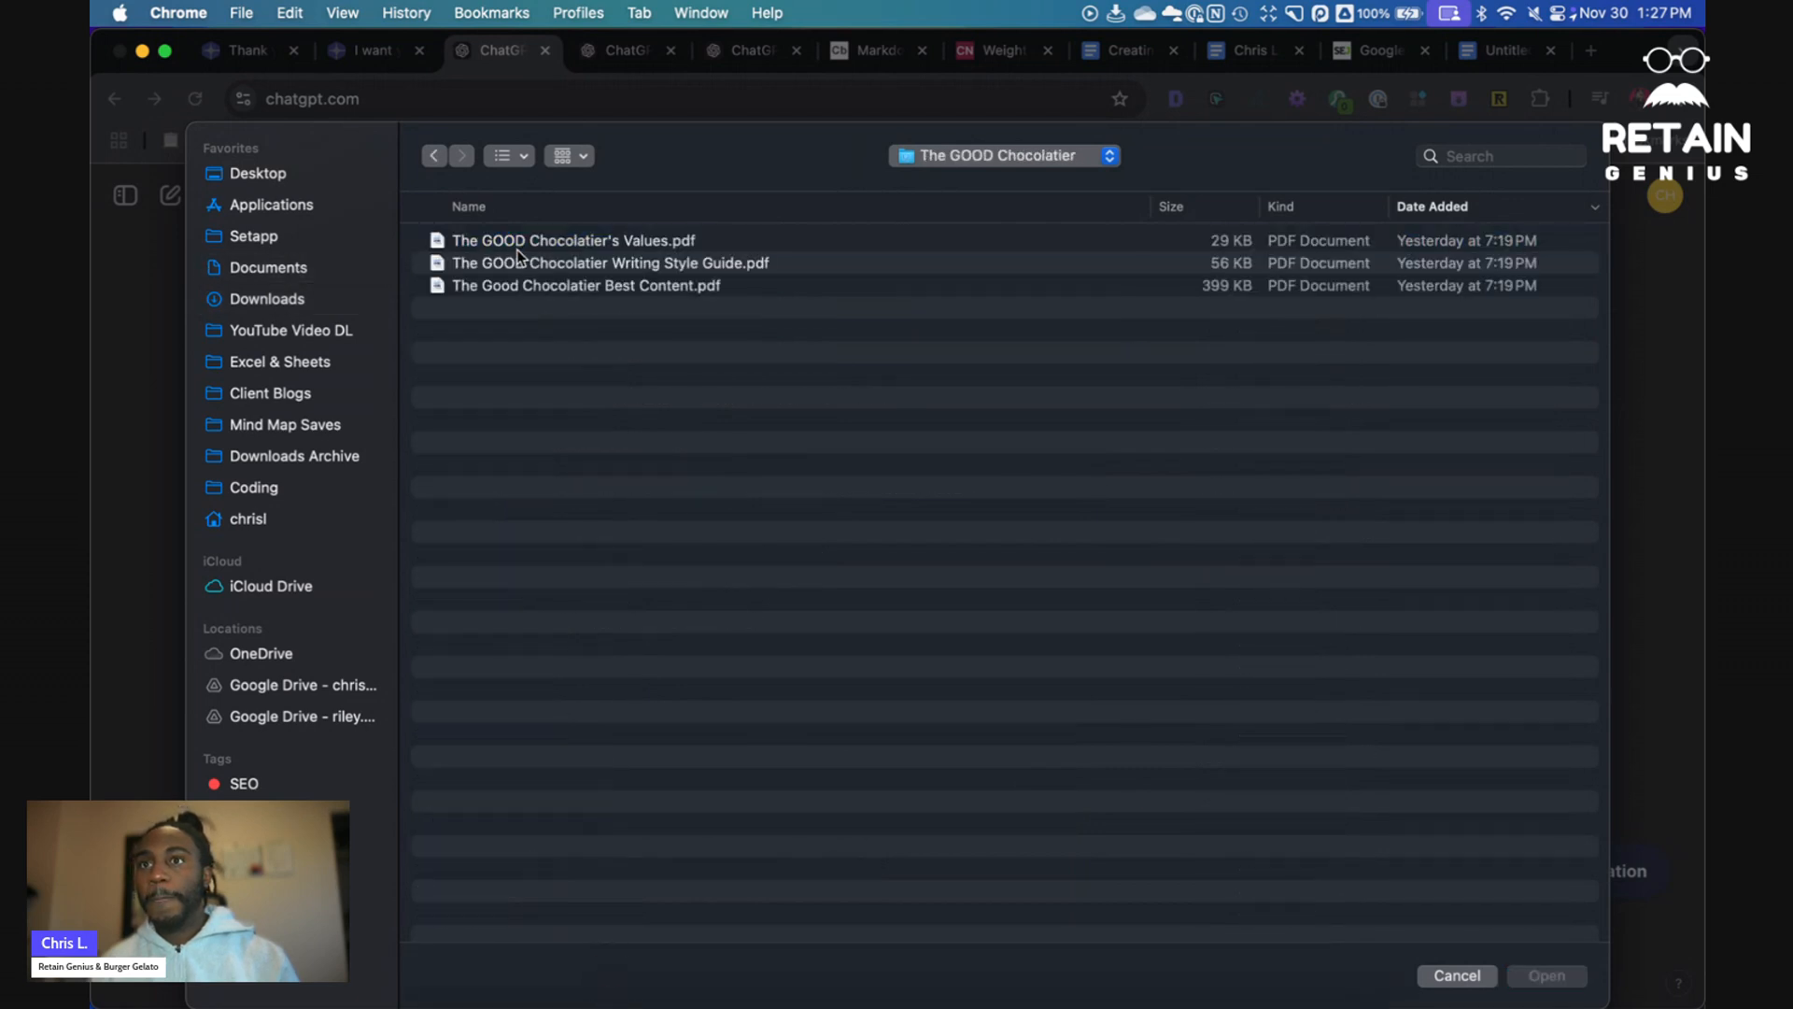
double_click(660, 290)
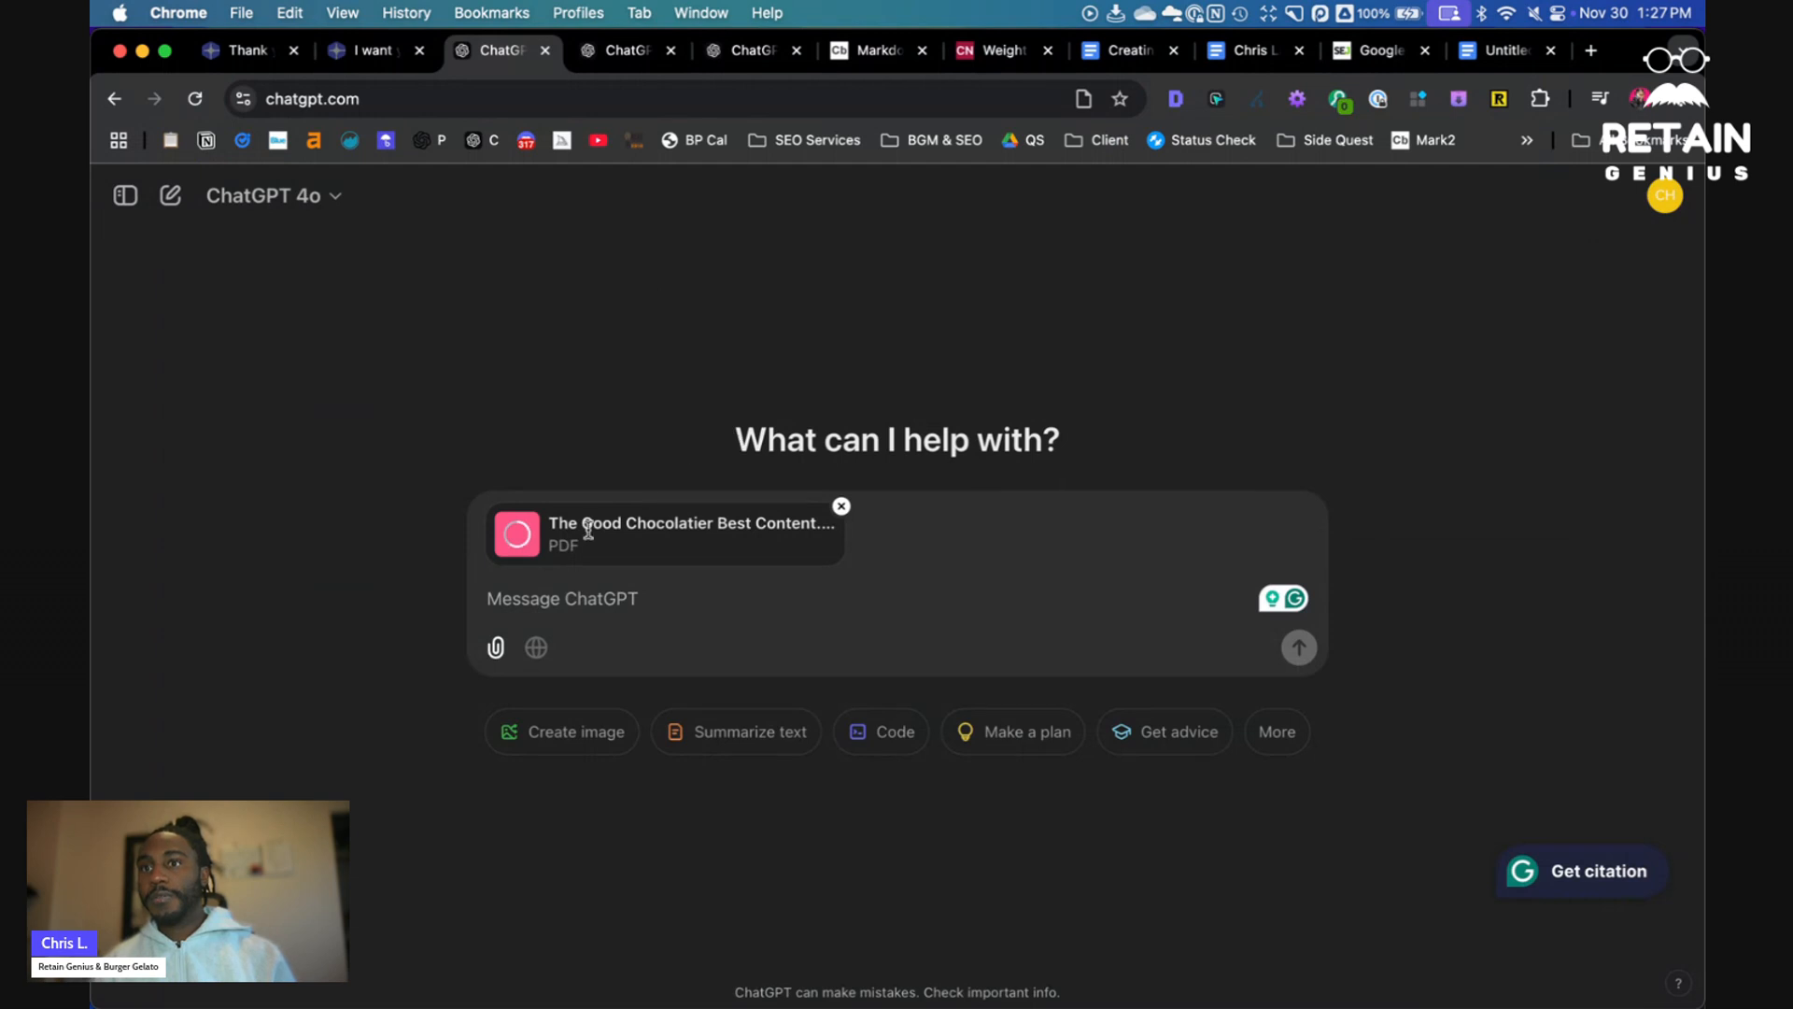
- Paste the brand values and mission prompt and send it with the attached PDF
type("I want you to look over a text I wrote regarding my life's mission. I want you to write 10 examples of my brand's values, and 10 of my brand's mission. Here is the text I wrote:")
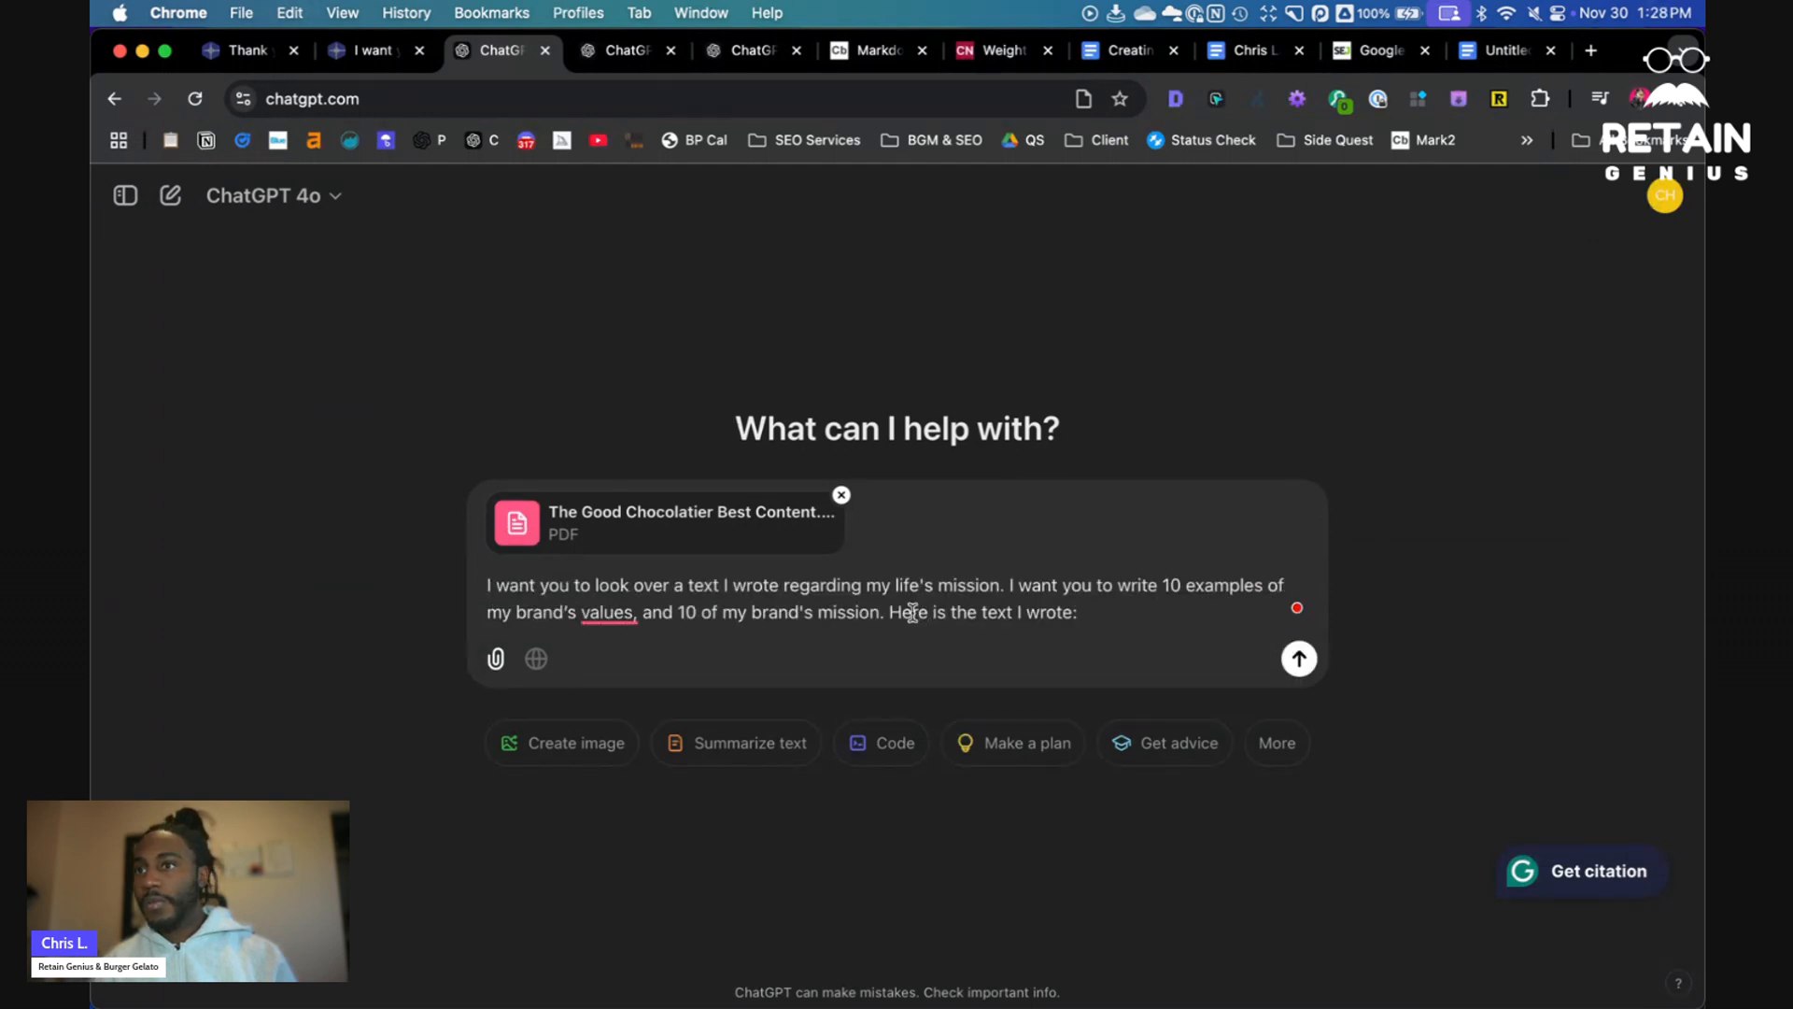
double_click(875, 583)
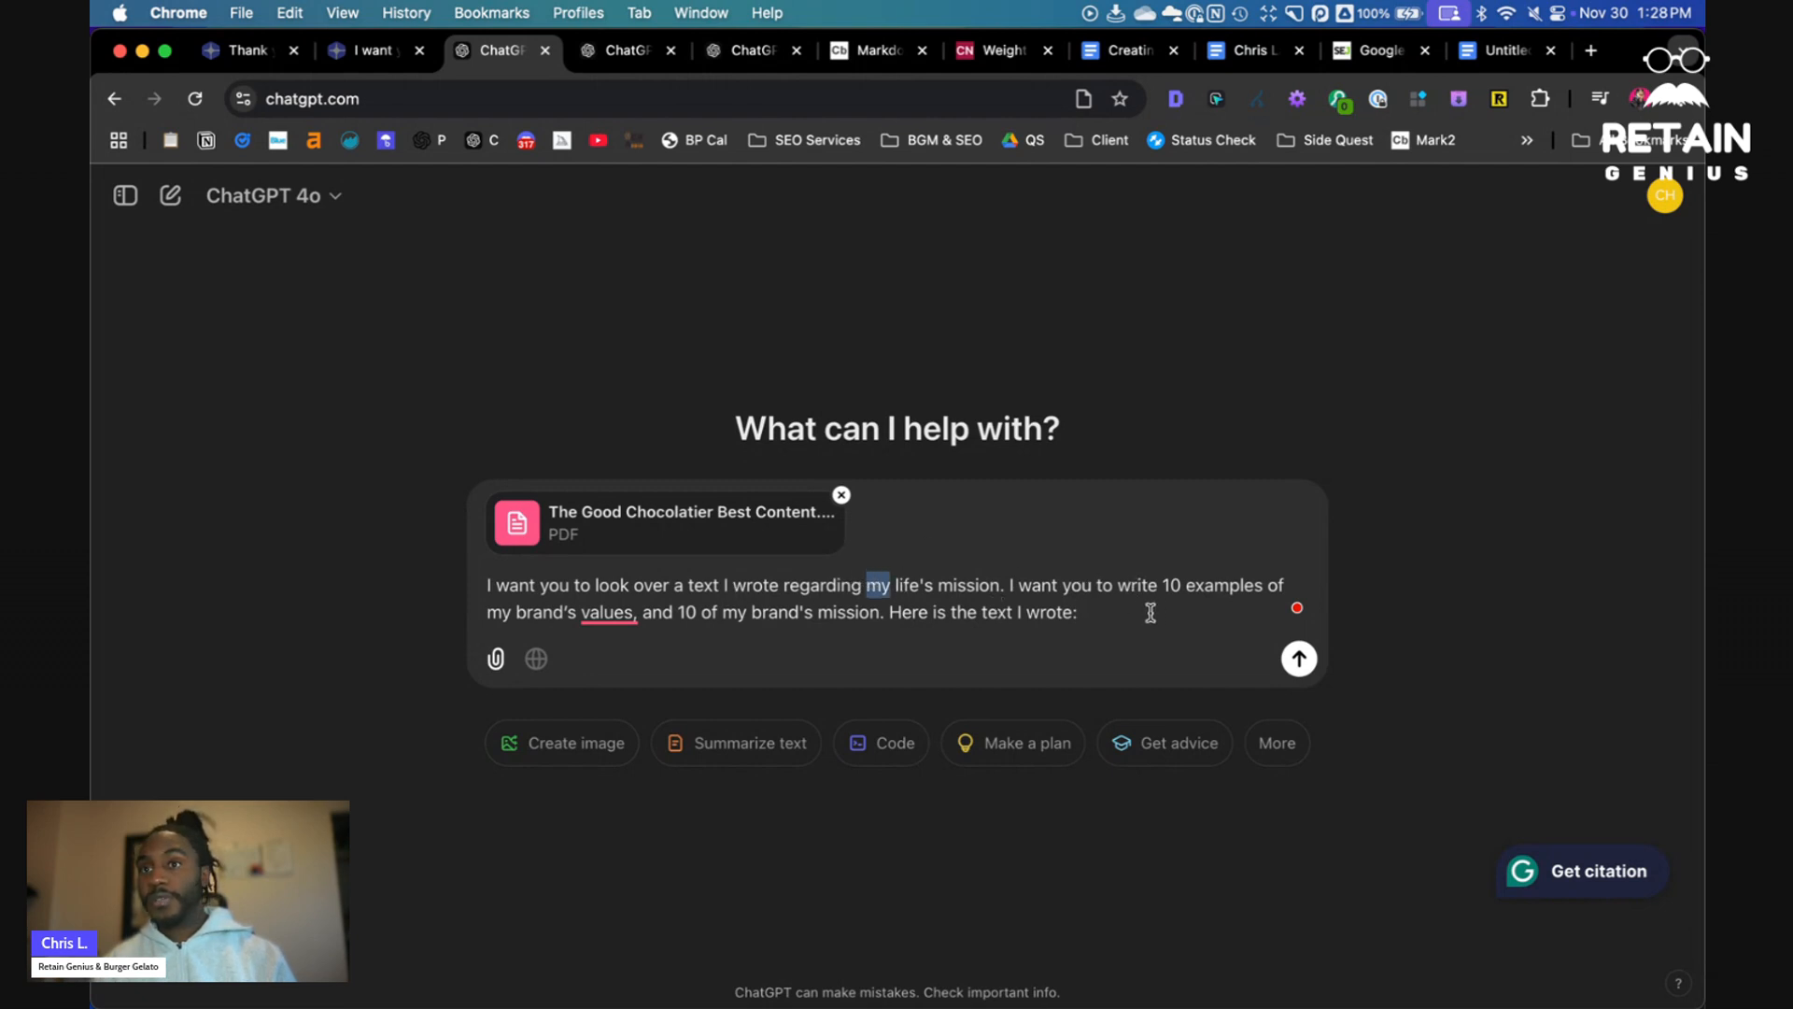
left_click(1053, 613)
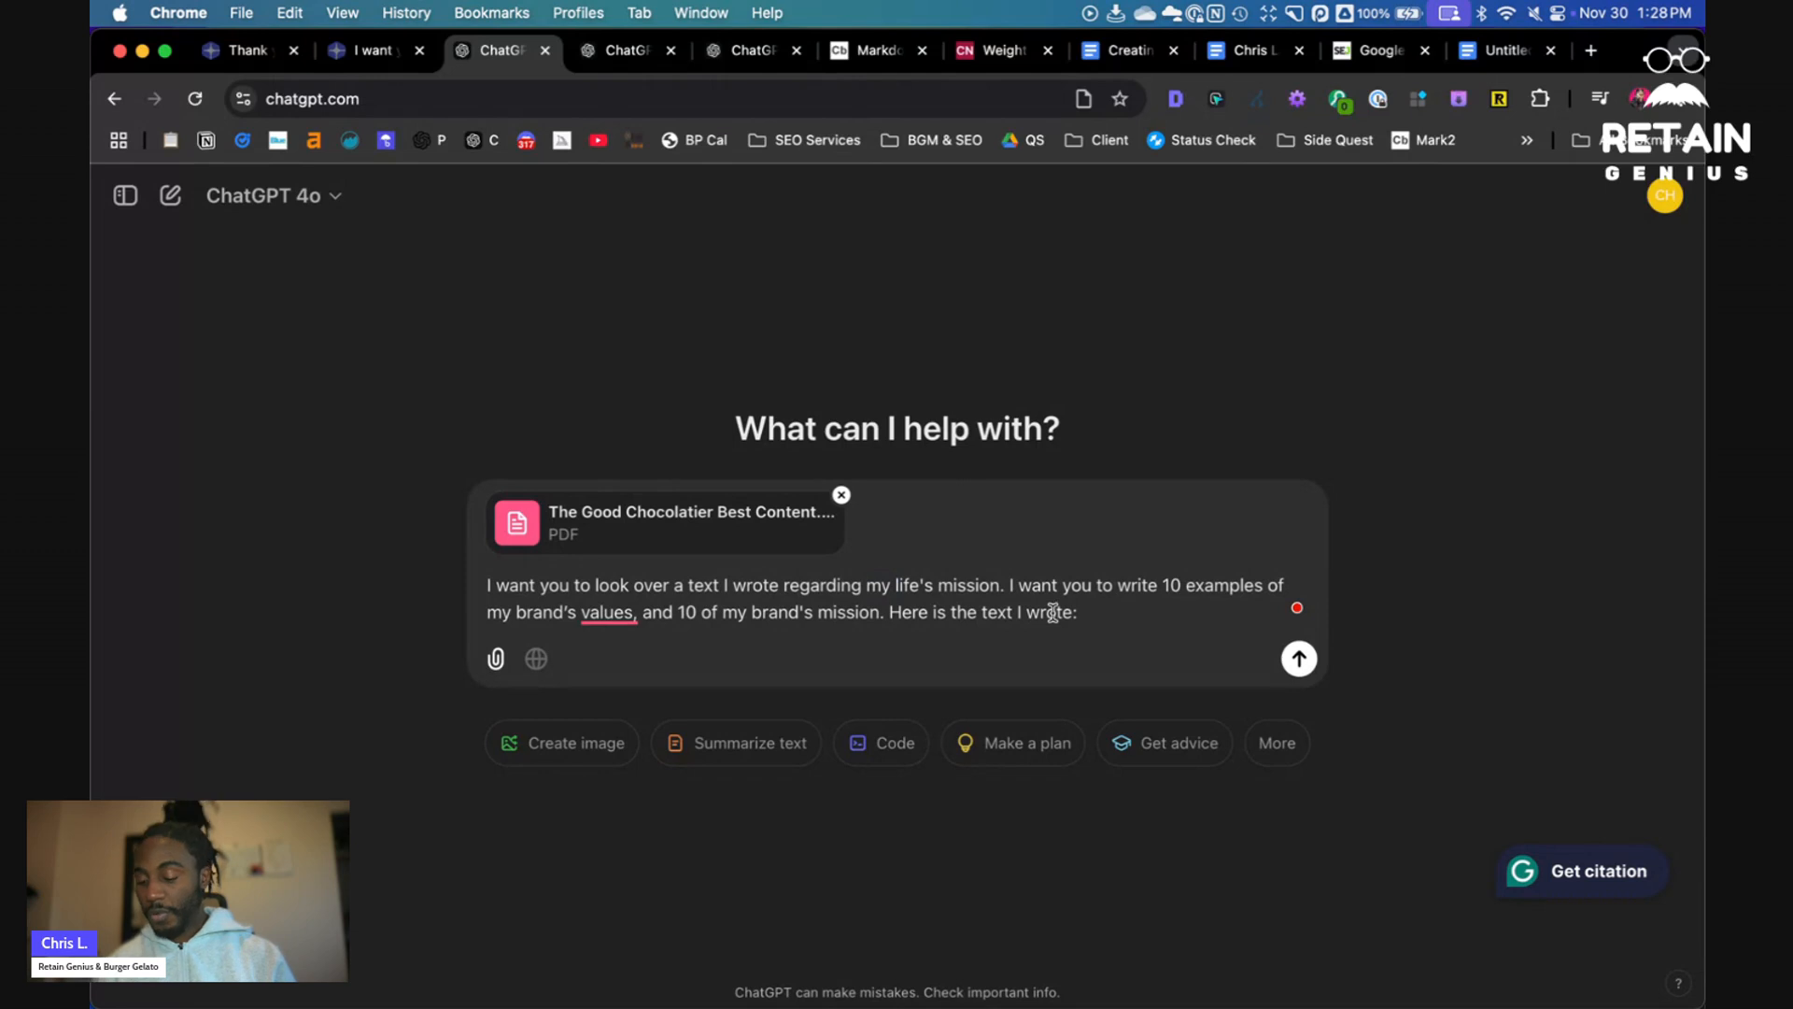
key("Return")
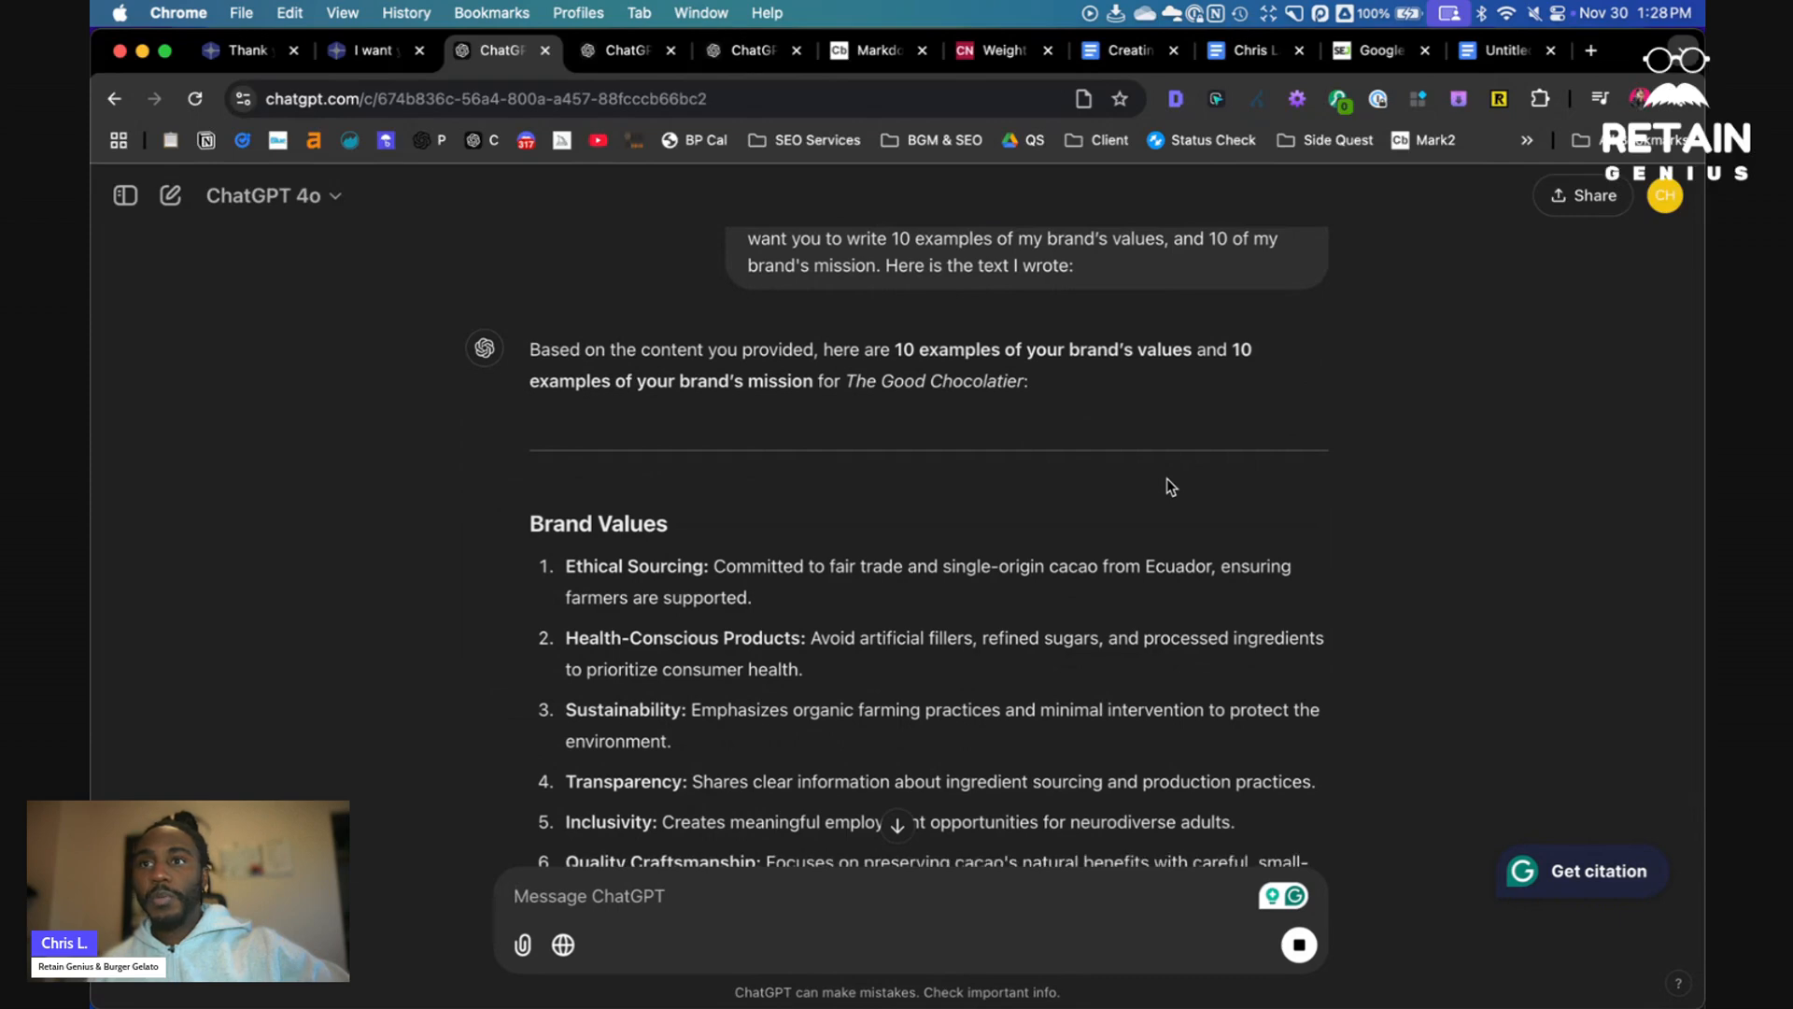
- Scroll through ChatGPT's reply to review the brand values and brand mission lists
scroll(775, 518, "down", 5)
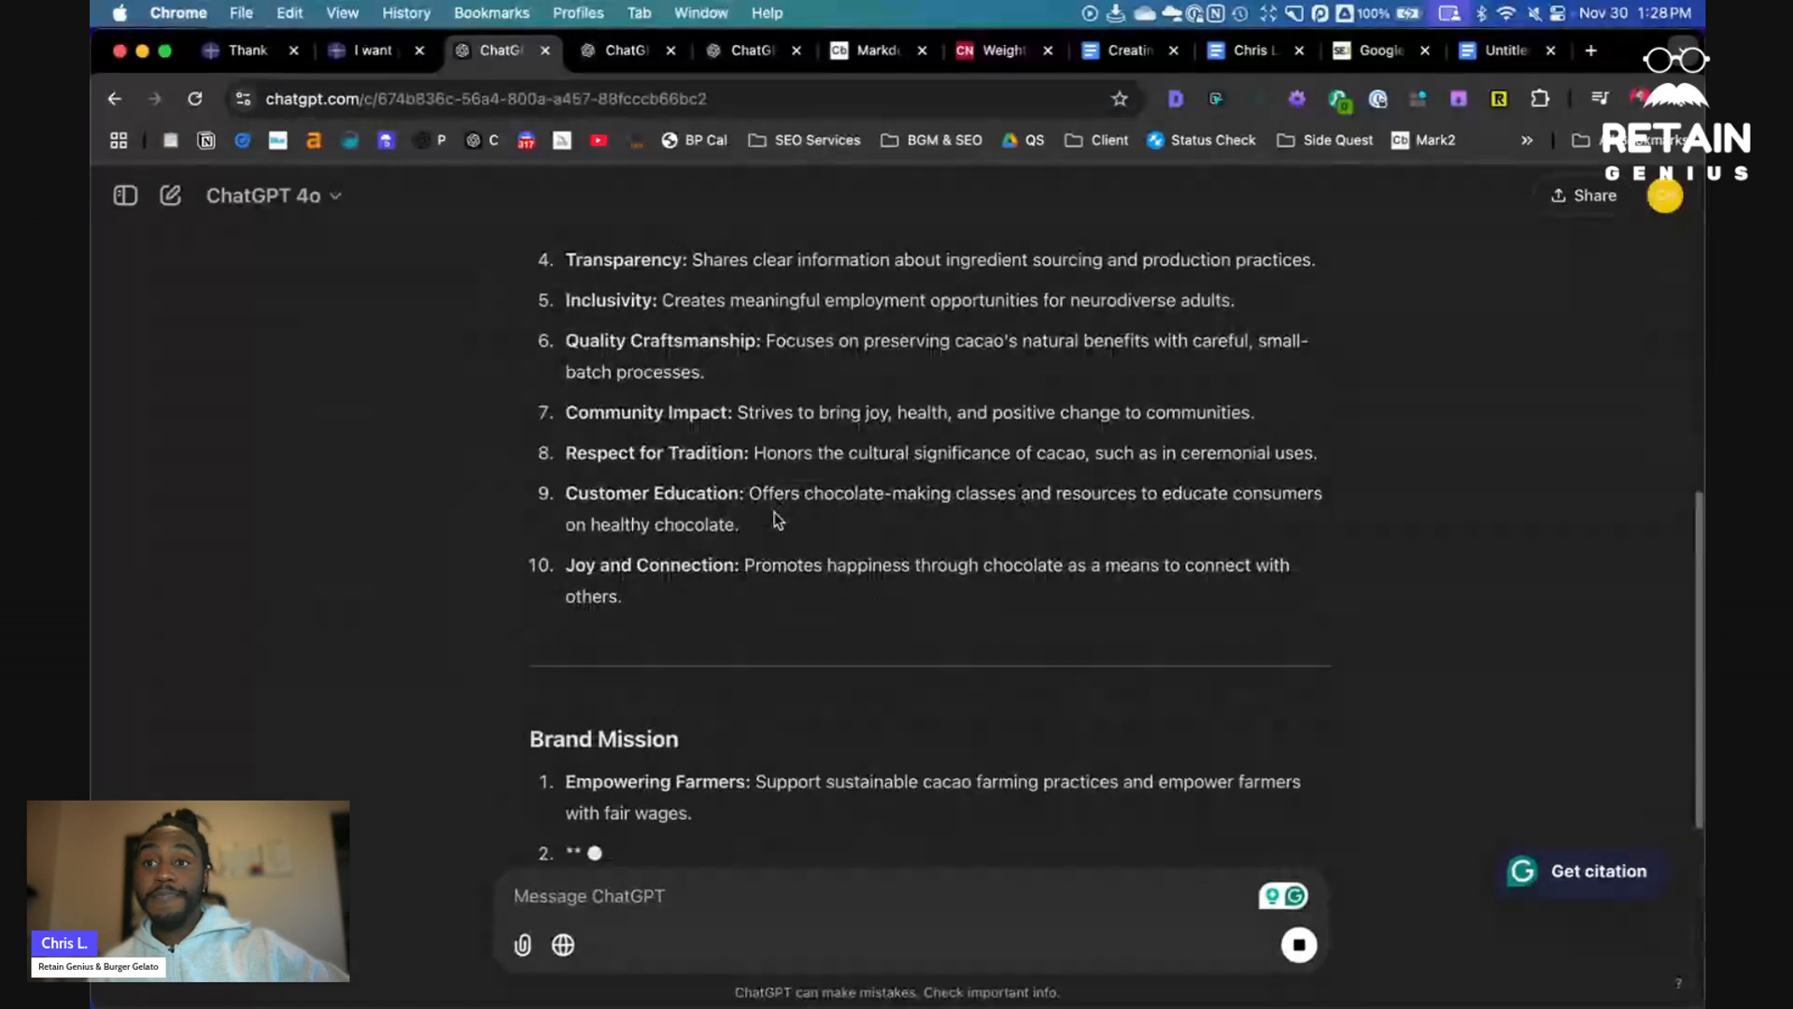
scroll(776, 510, "up", 4)
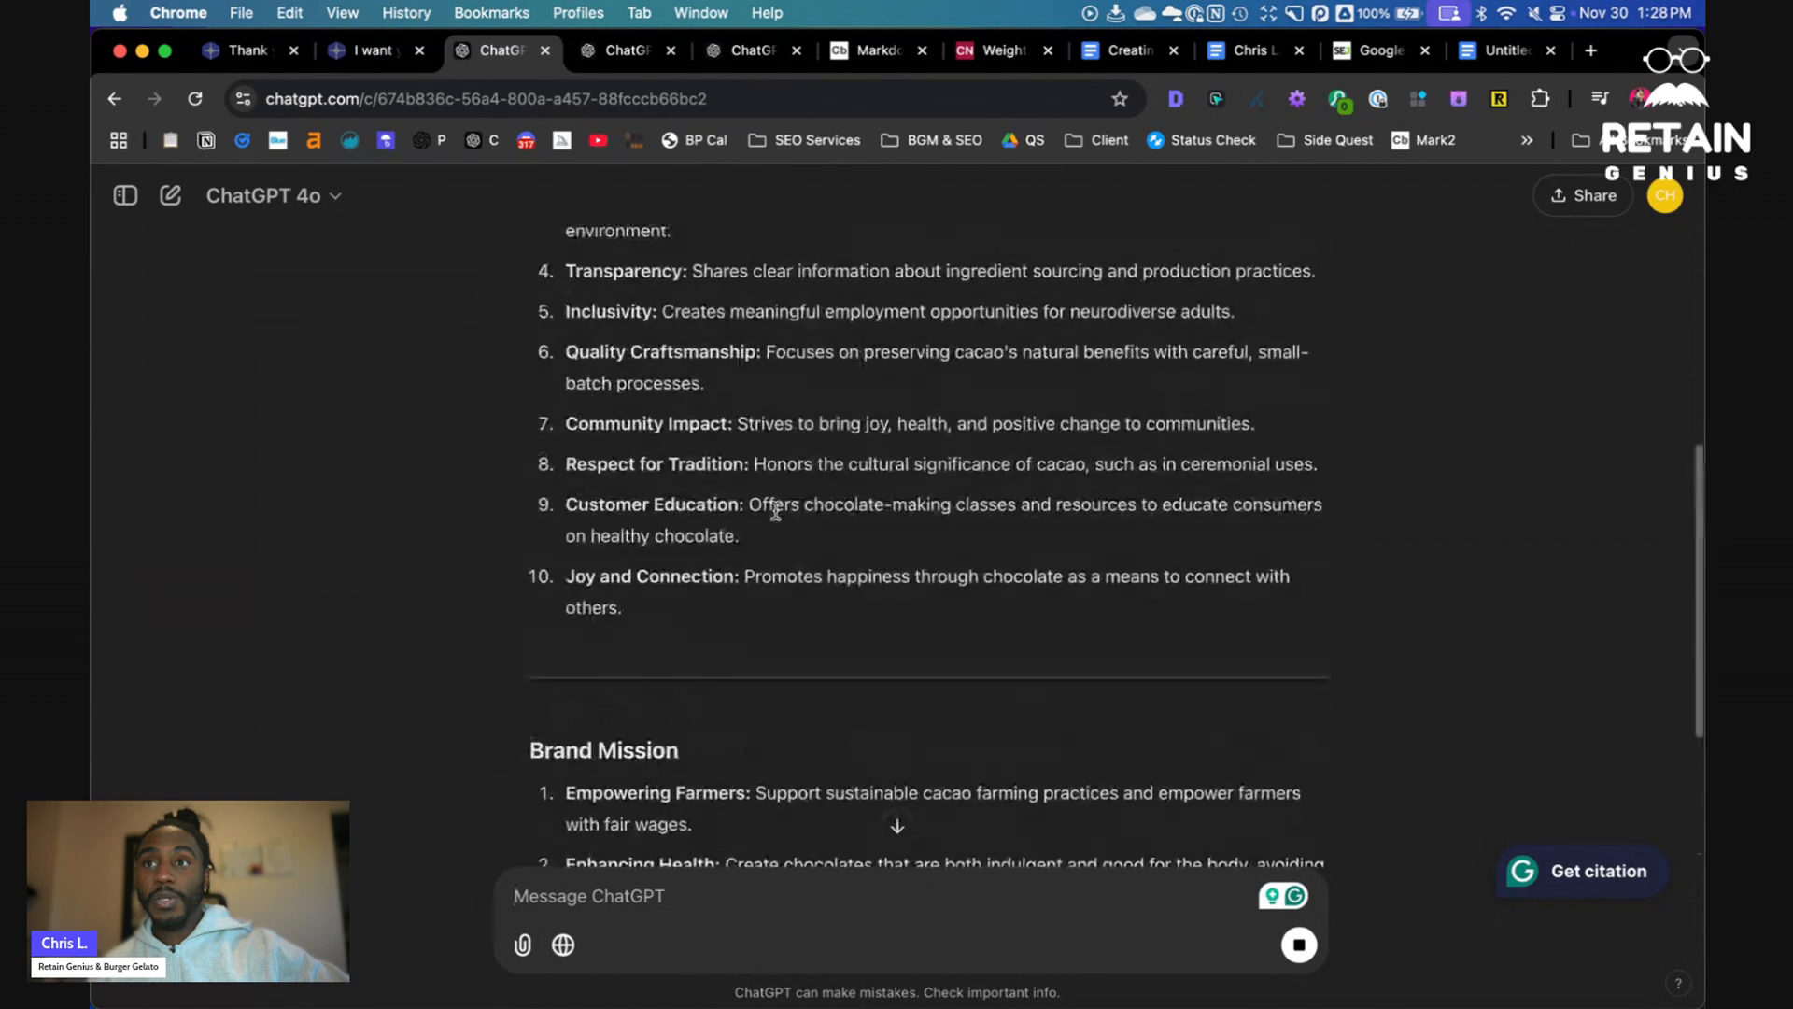
scroll(776, 510, "up", 5)
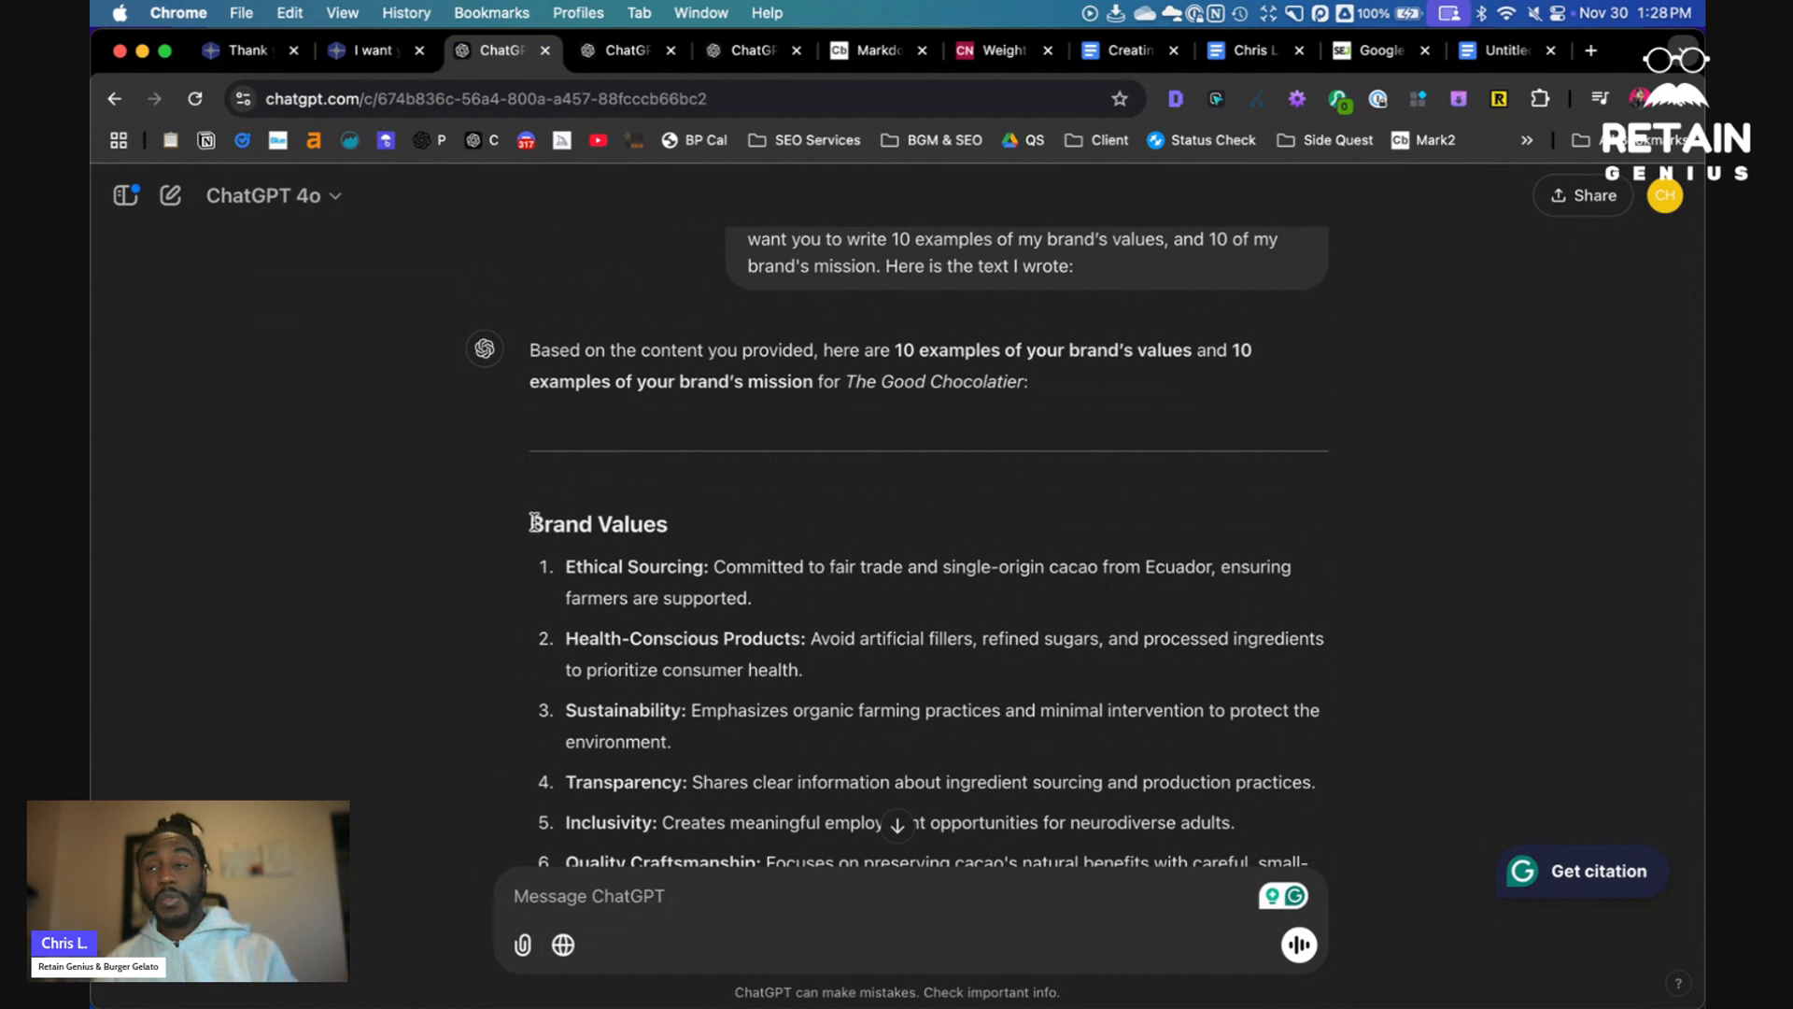
scroll(733, 416, "down", 10)
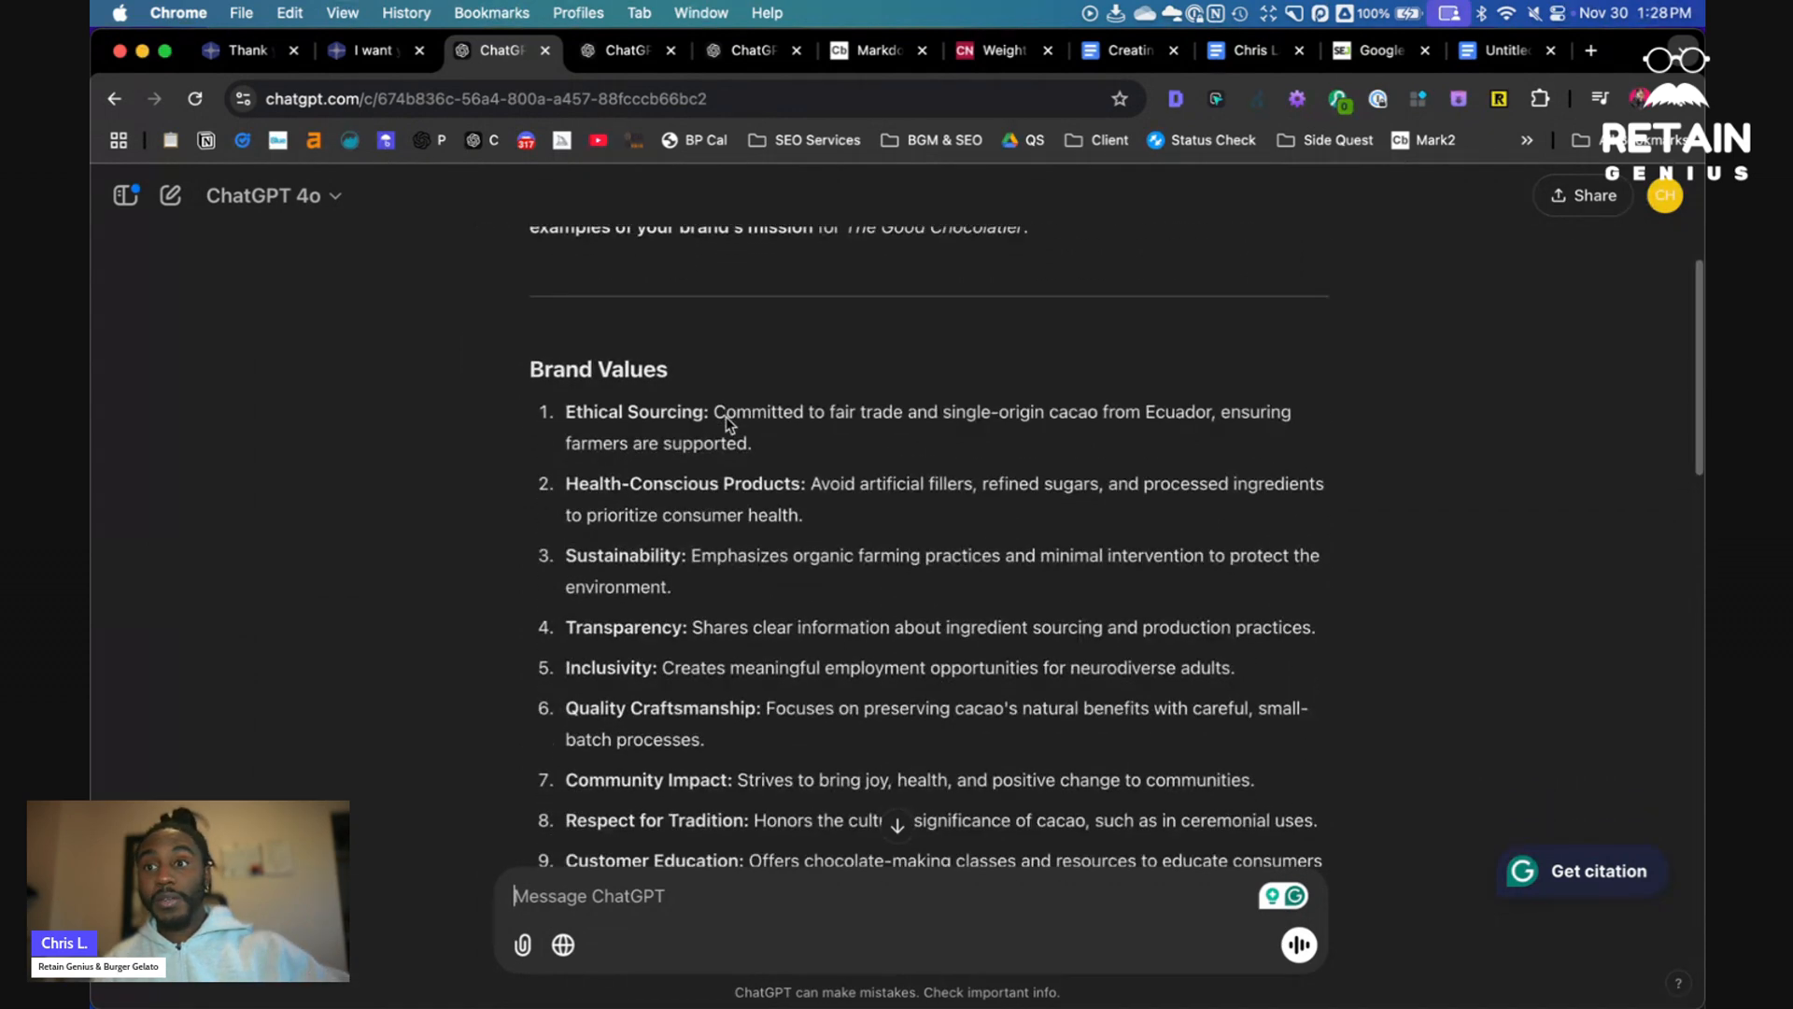
scroll(730, 417, "down", 5)
scroll(737, 461, "up", 2)
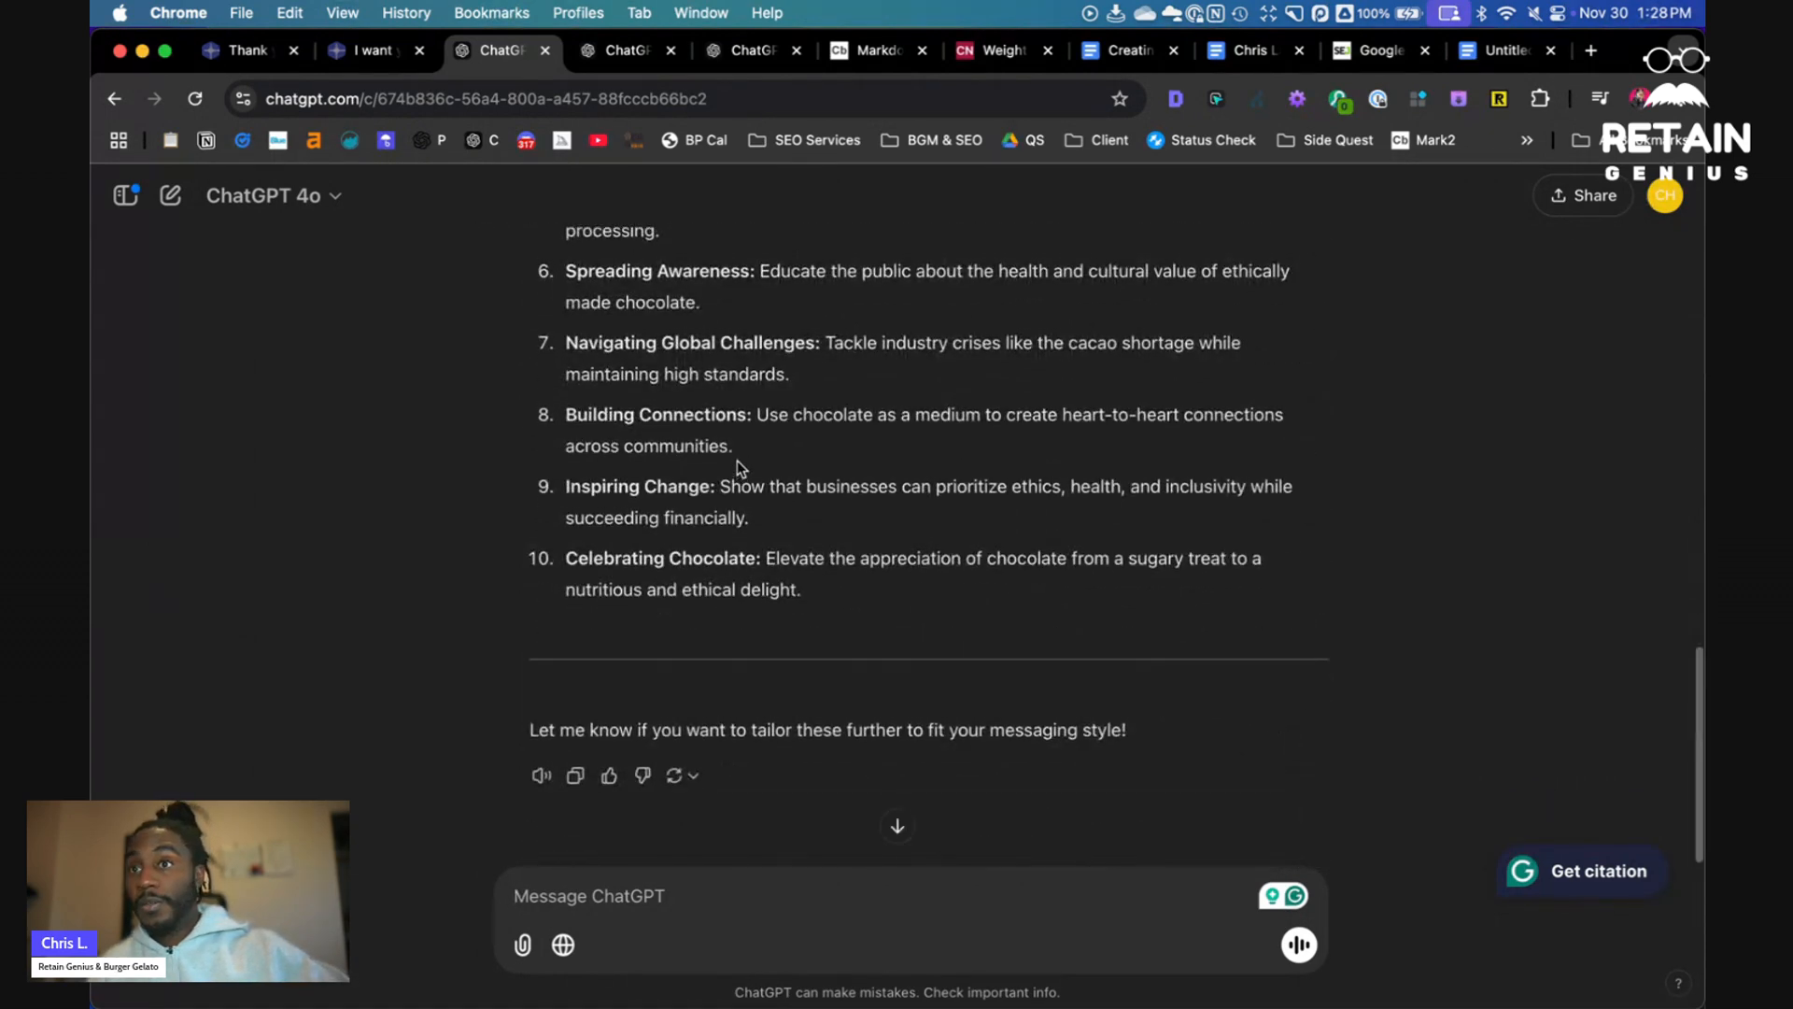
scroll(728, 467, "up", 12)
scroll(724, 467, "down", 5)
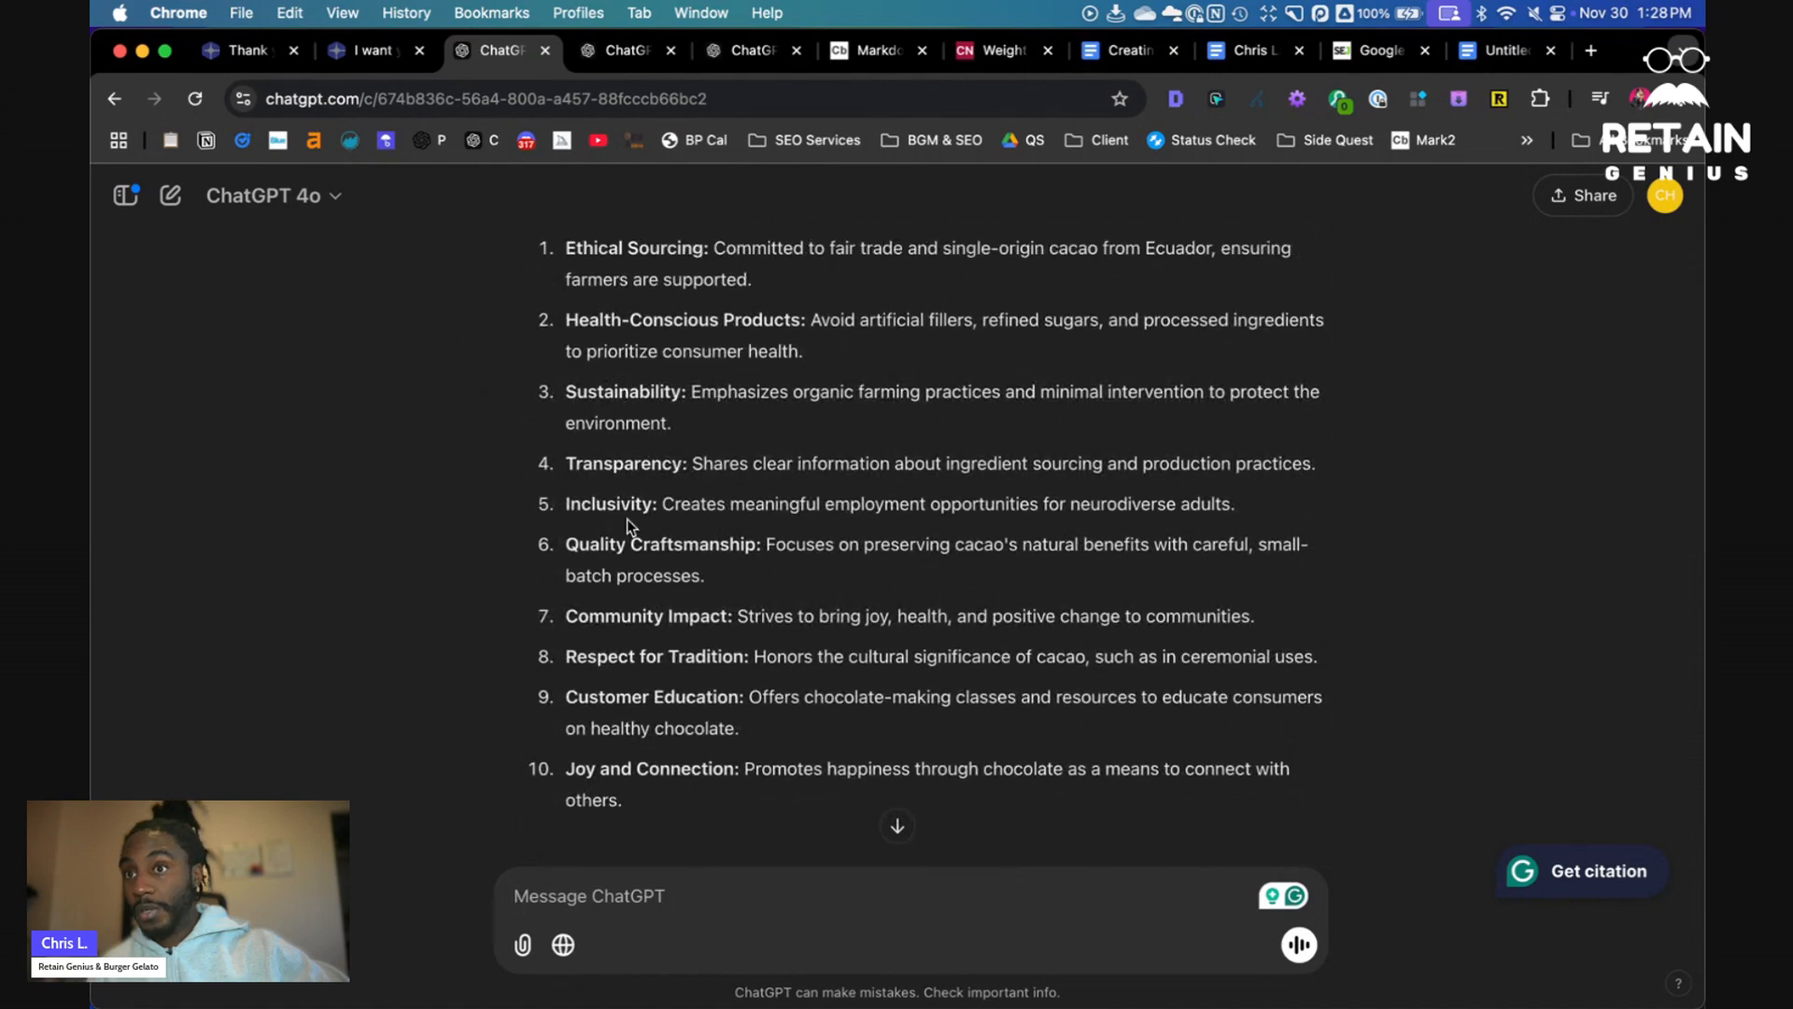
scroll(648, 670, "down", 5)
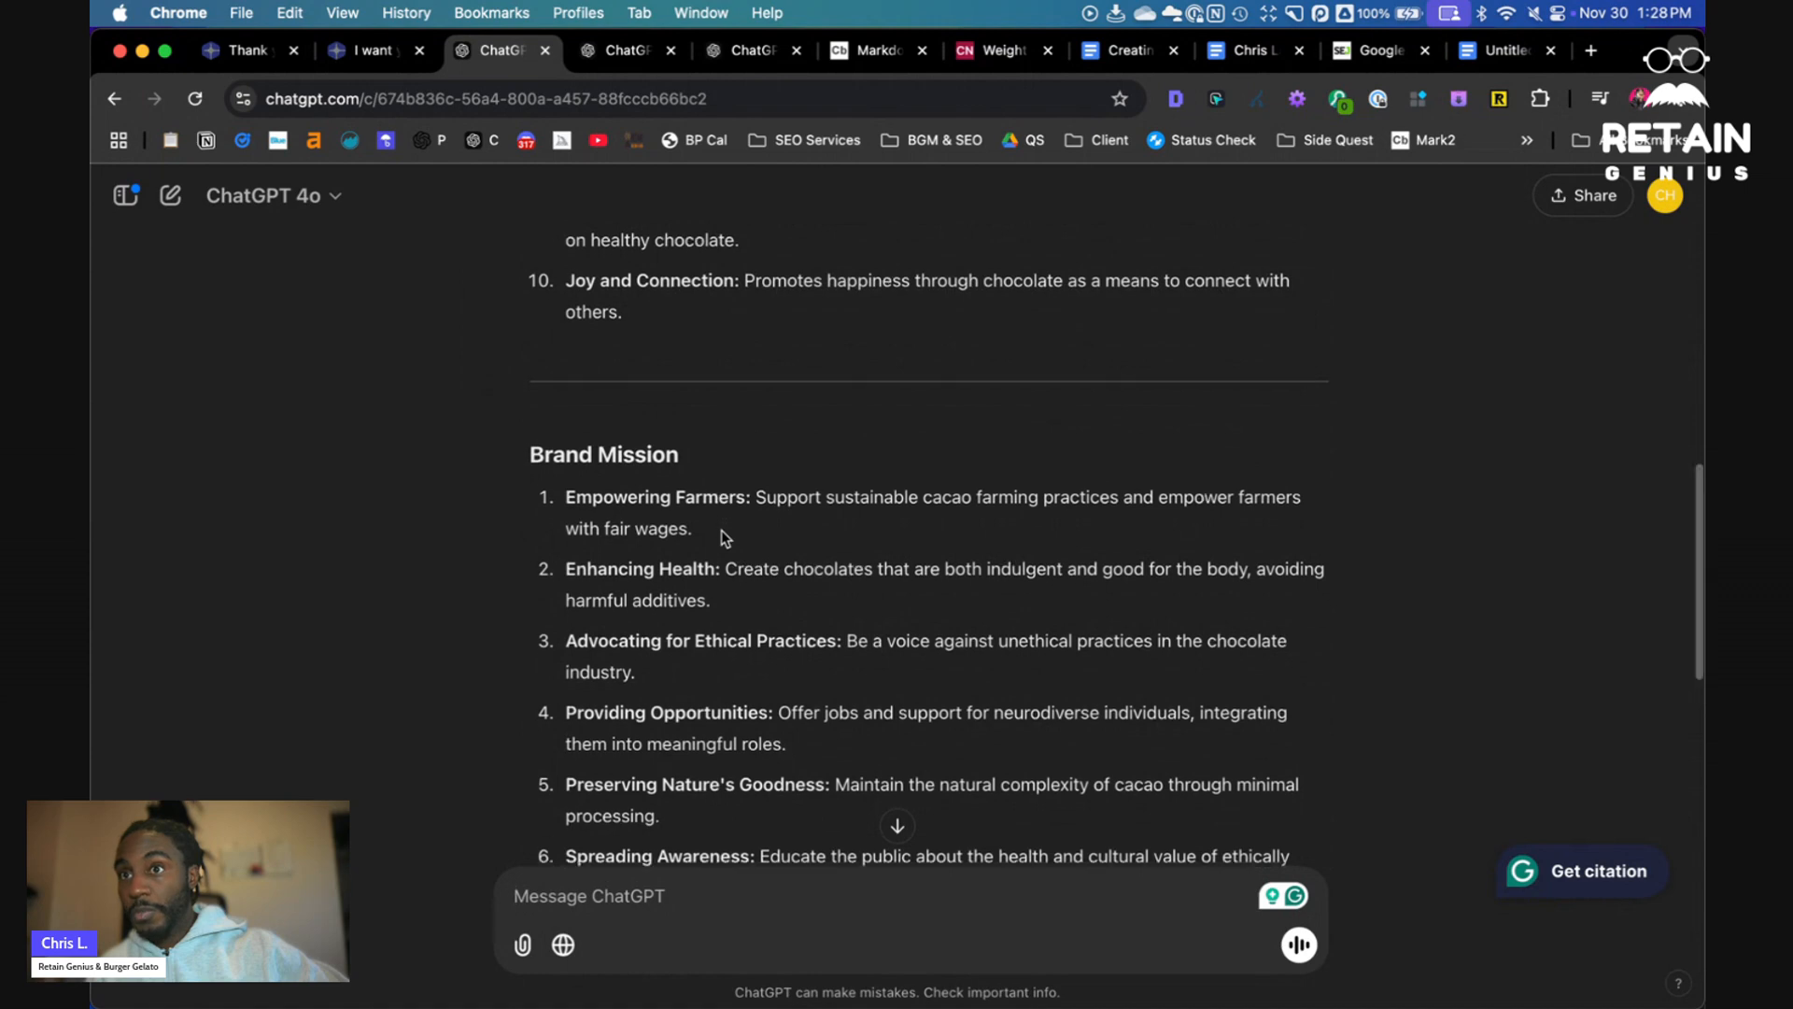
scroll(721, 530, "down", 6)
- Copy the reply, paste it into the Markdown Viewer, and copy the rendered output
left_click(578, 774)
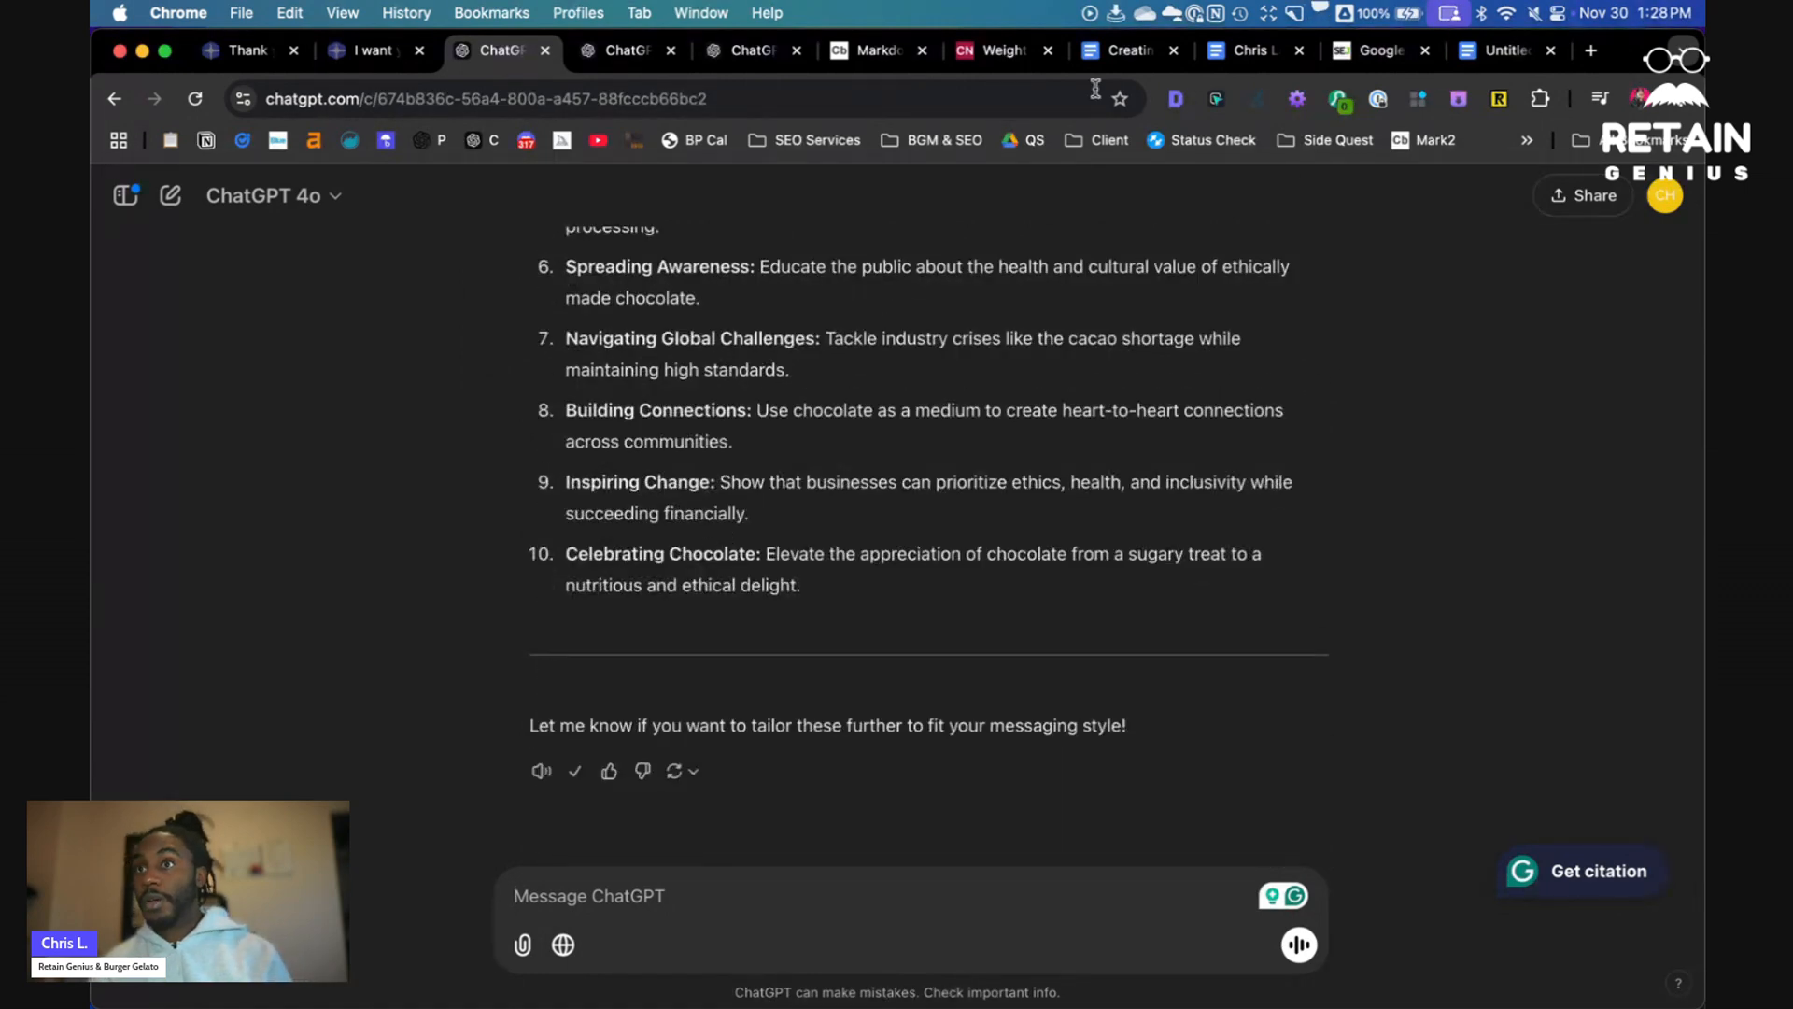
left_click(873, 50)
key("super+a")
key("BackSpace")
key("super+v")
left_click(1341, 349)
key("super+a")
key("super+c")
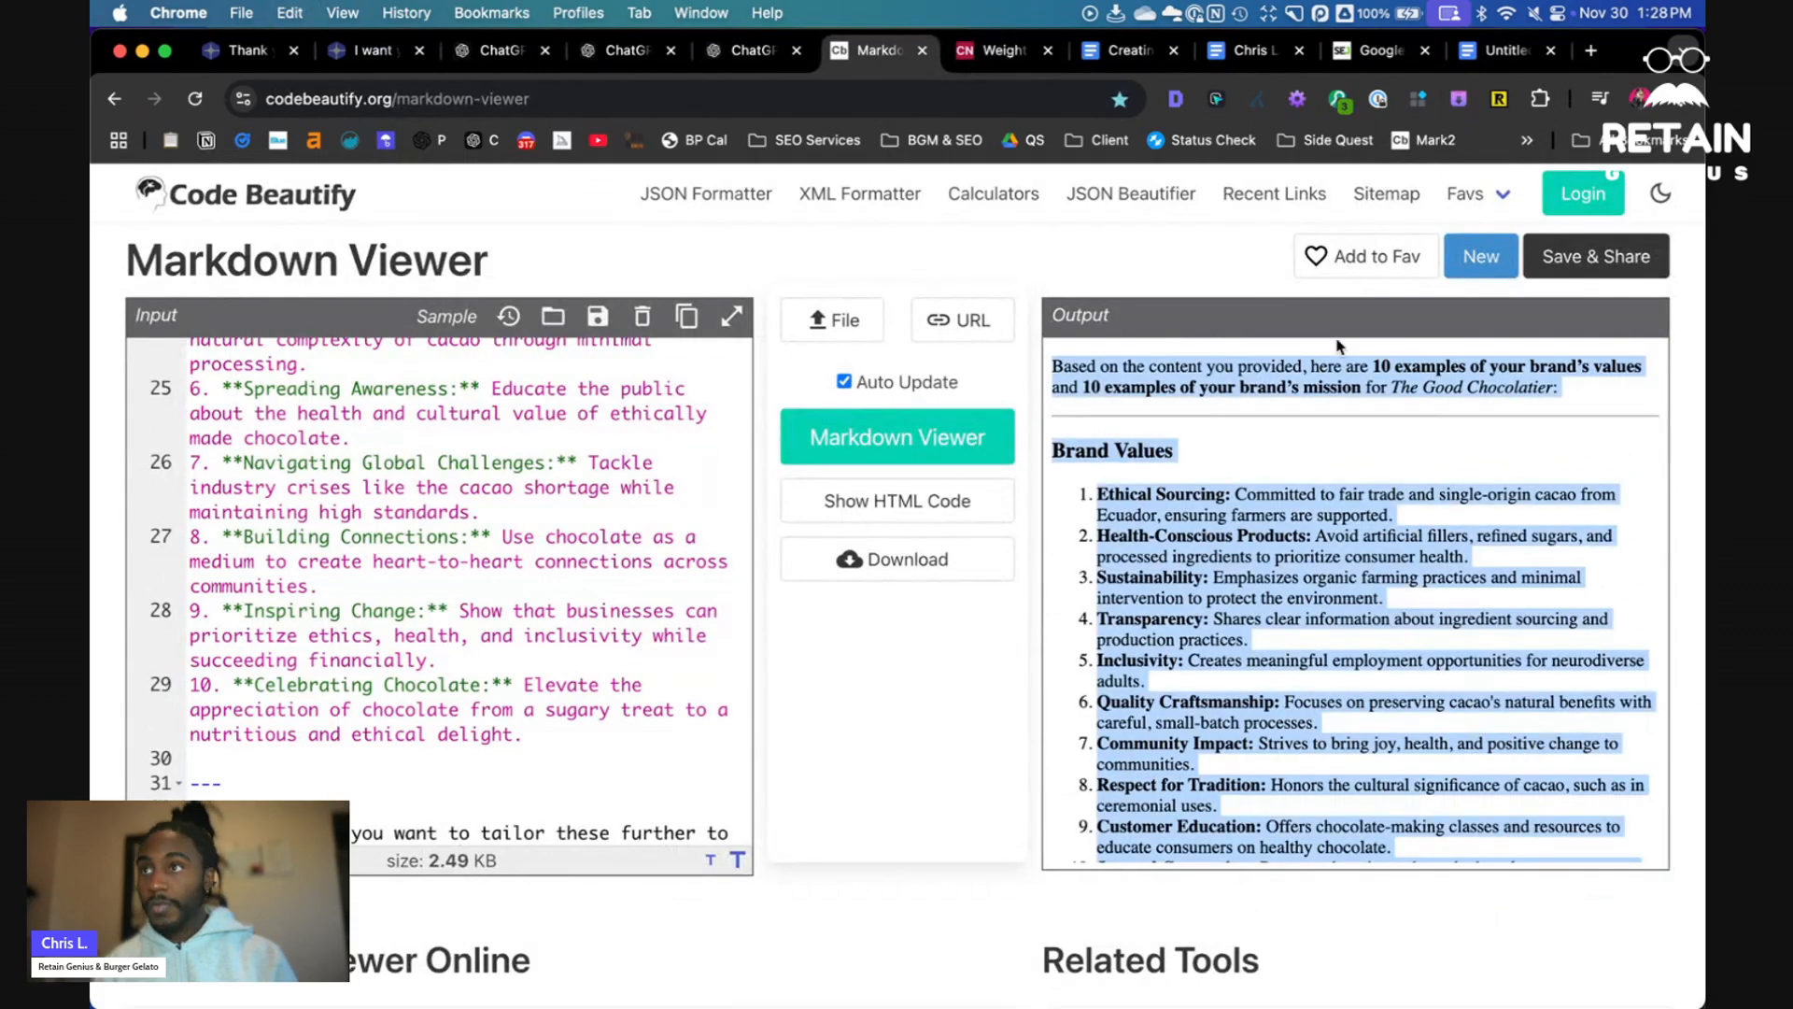
- Create a new blank Google Docs document
left_click(1489, 54)
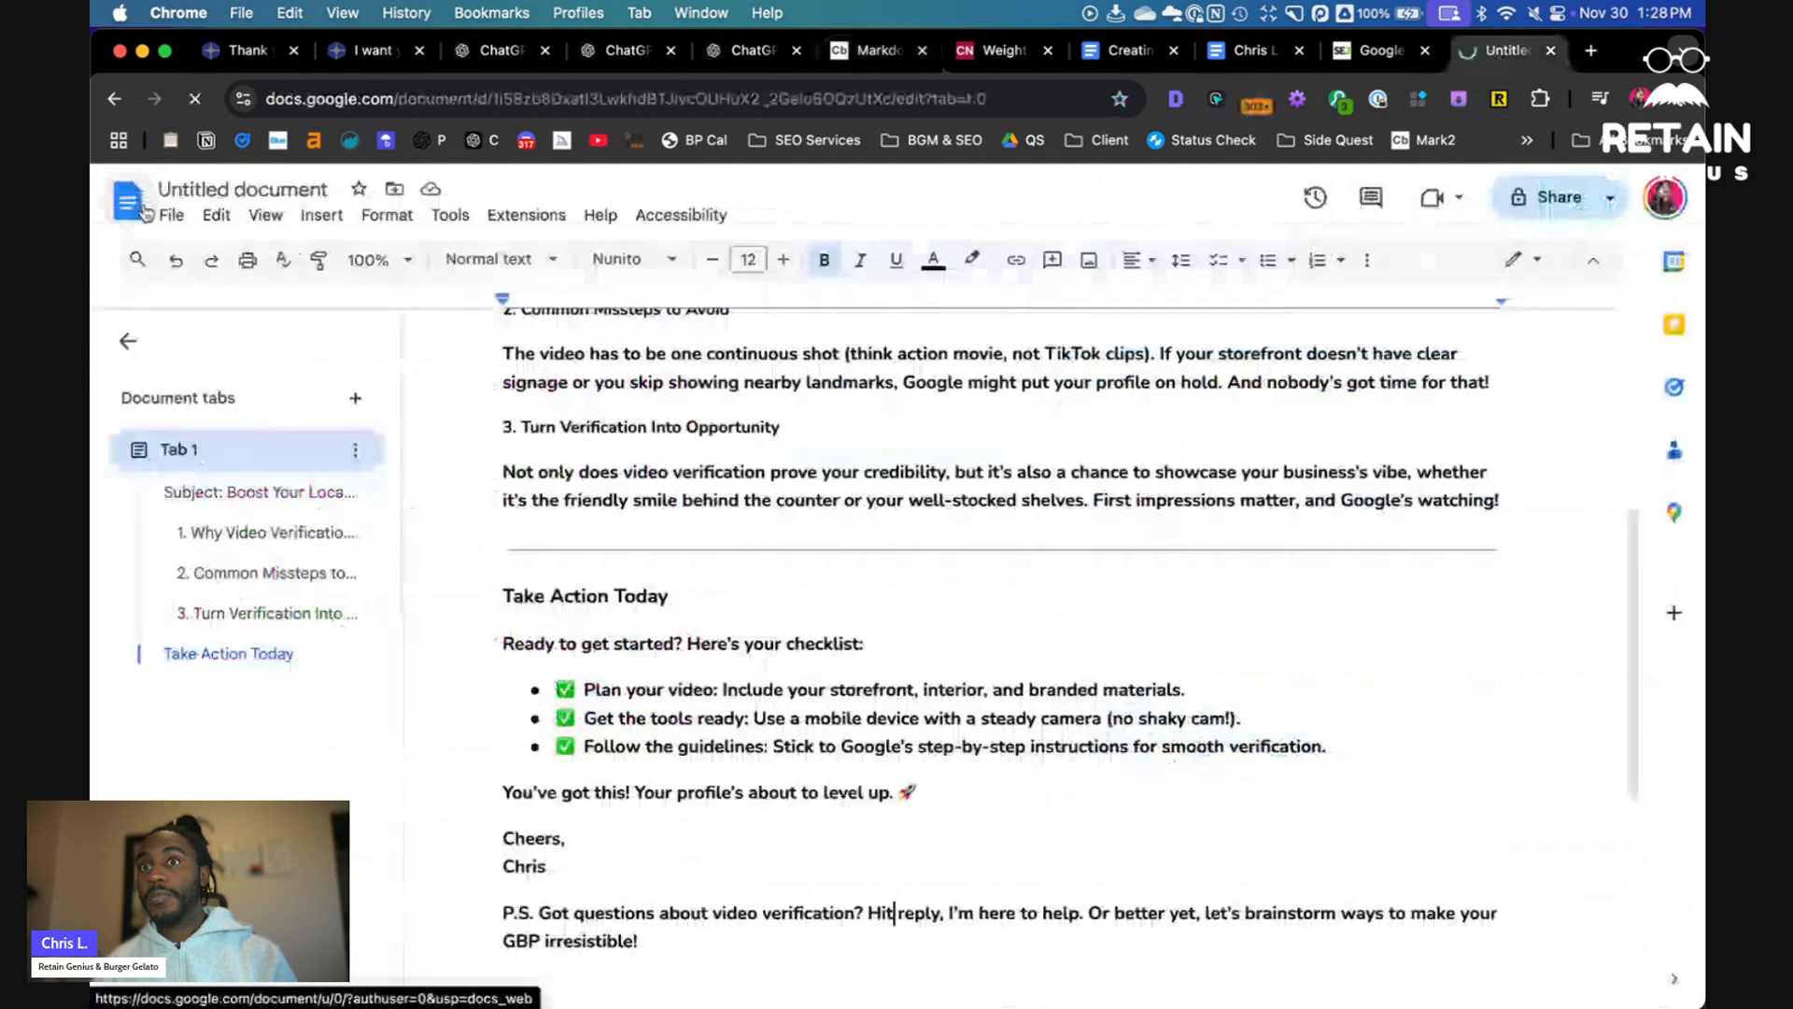
left_click(144, 213)
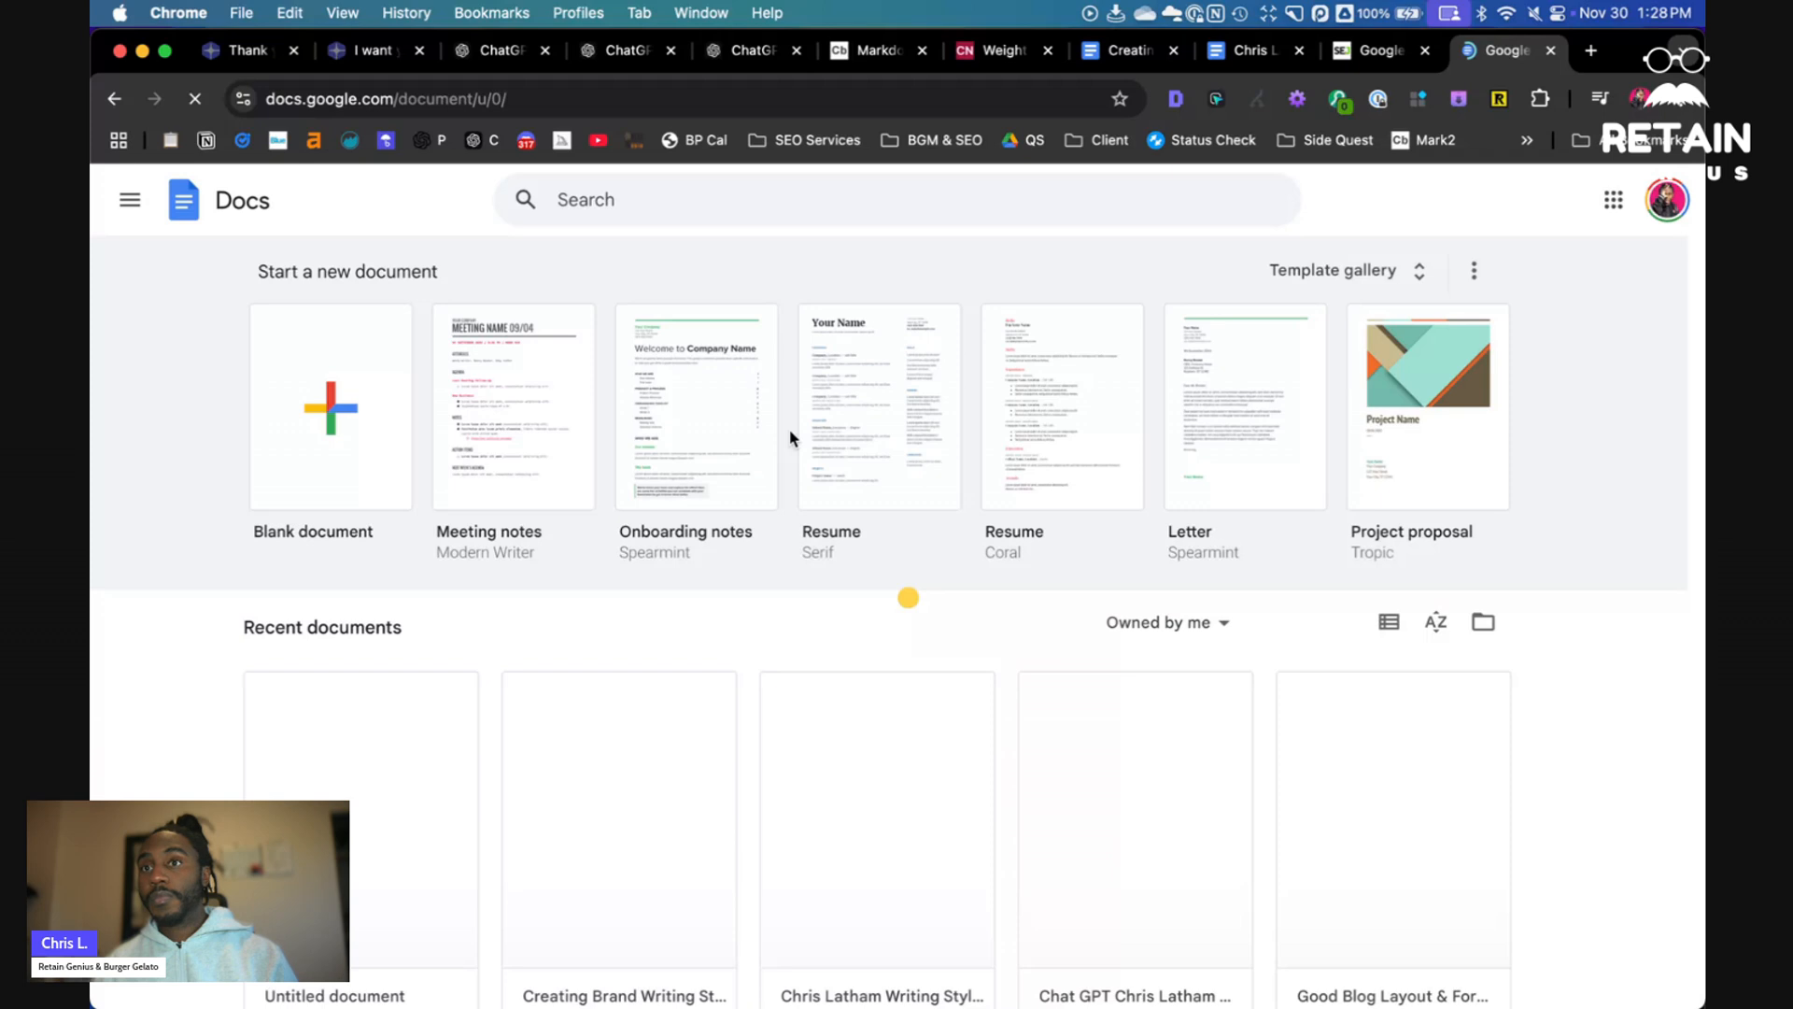
left_click(331, 409)
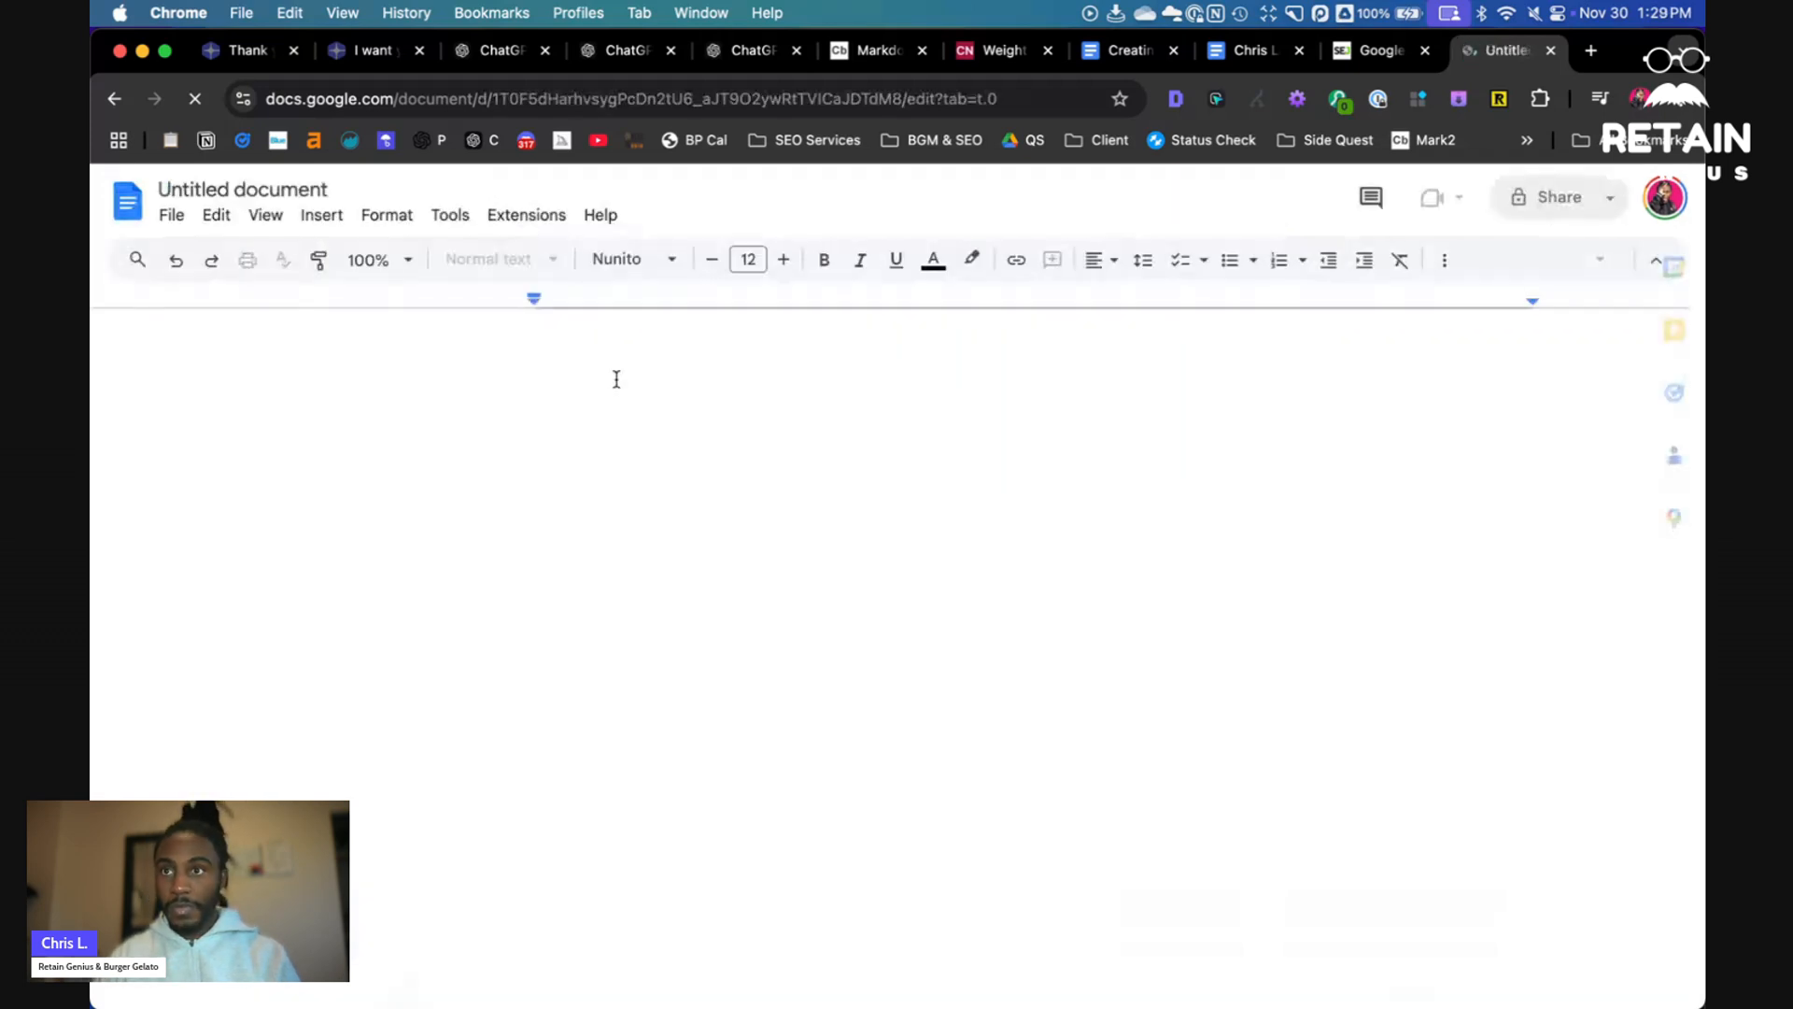
- Title the document "The GOOD CHocolatier Brand Values & Mission" and paste the formatted values and mission below it
type("The ")
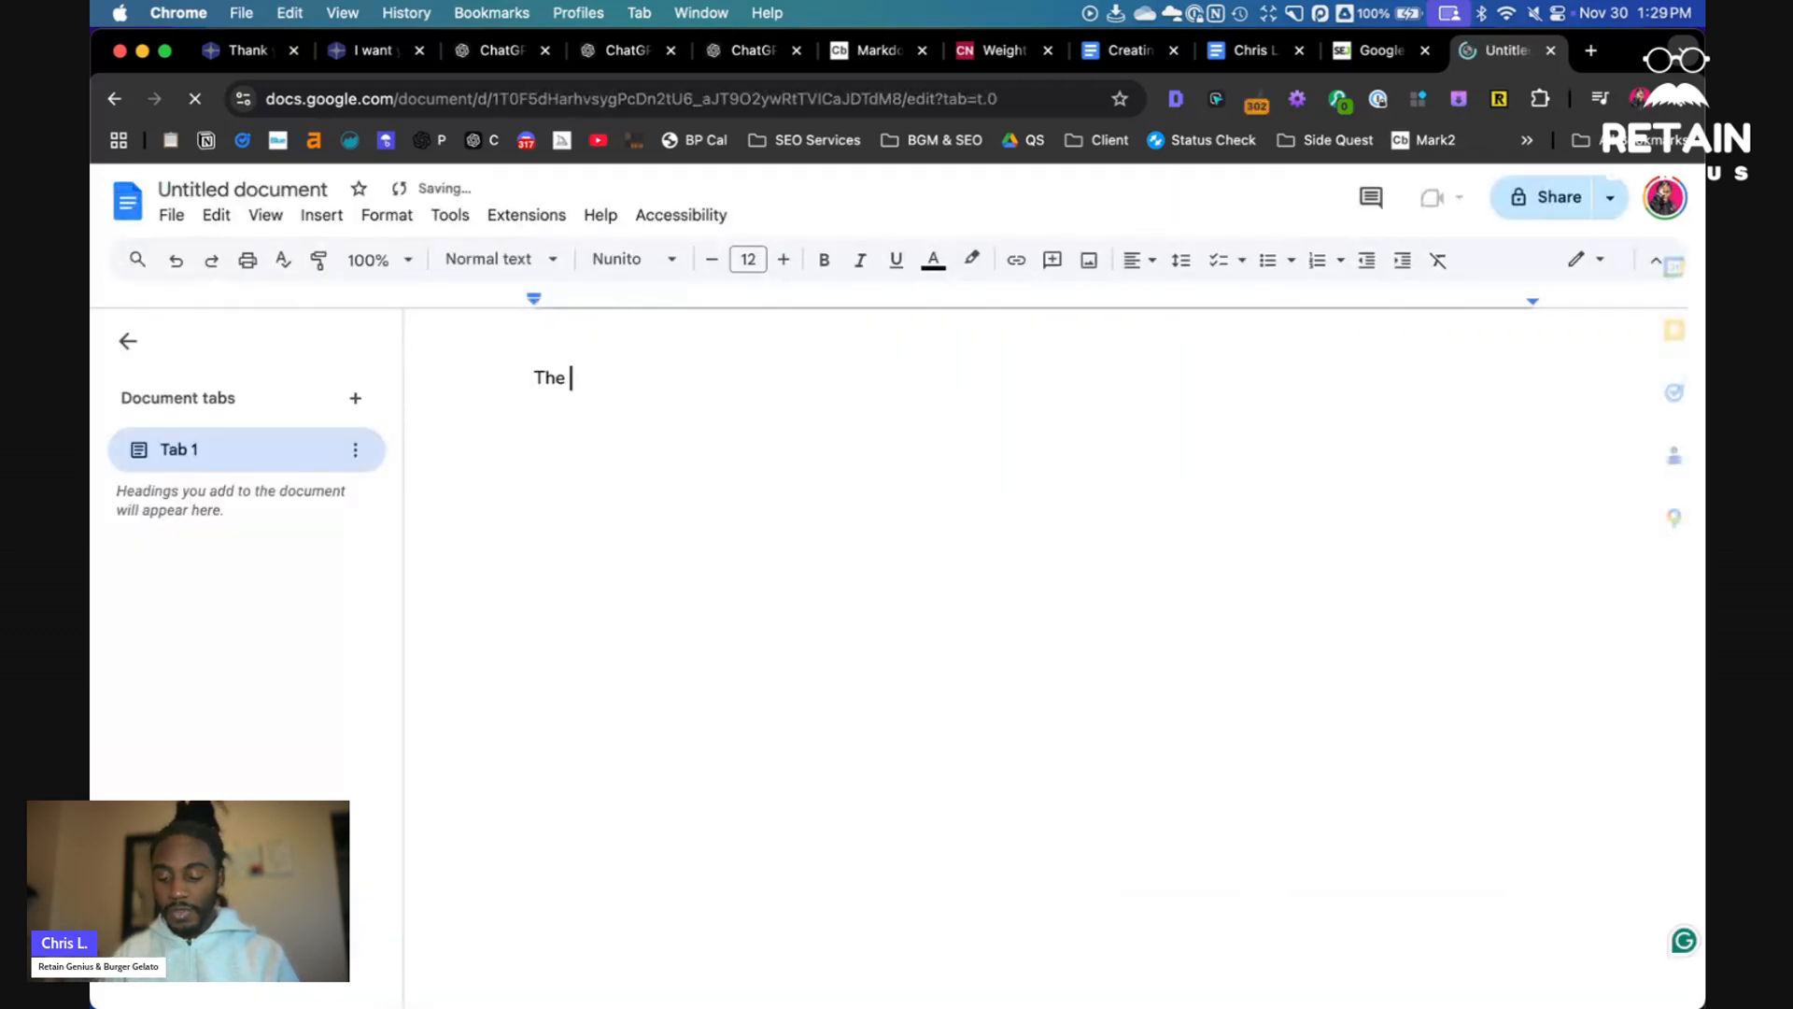
type("GOOD CHocolatier Brand")
key("Return")
key("super+v")
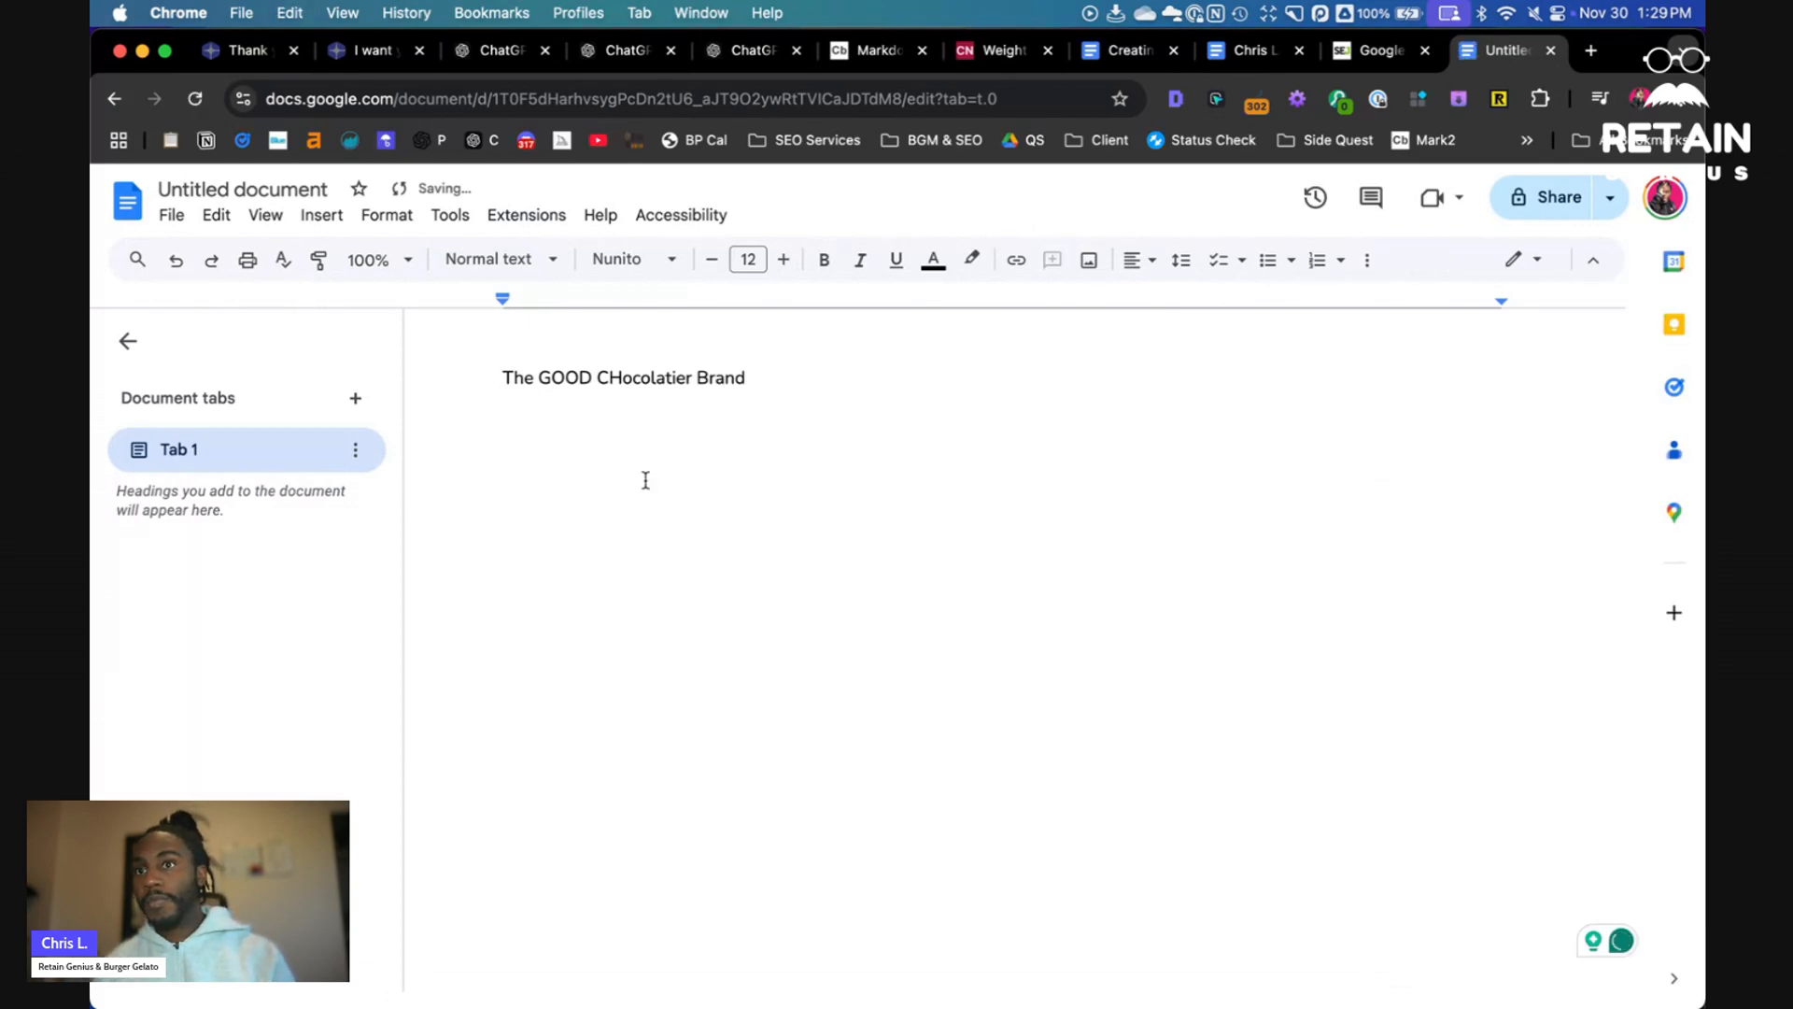
type("V")
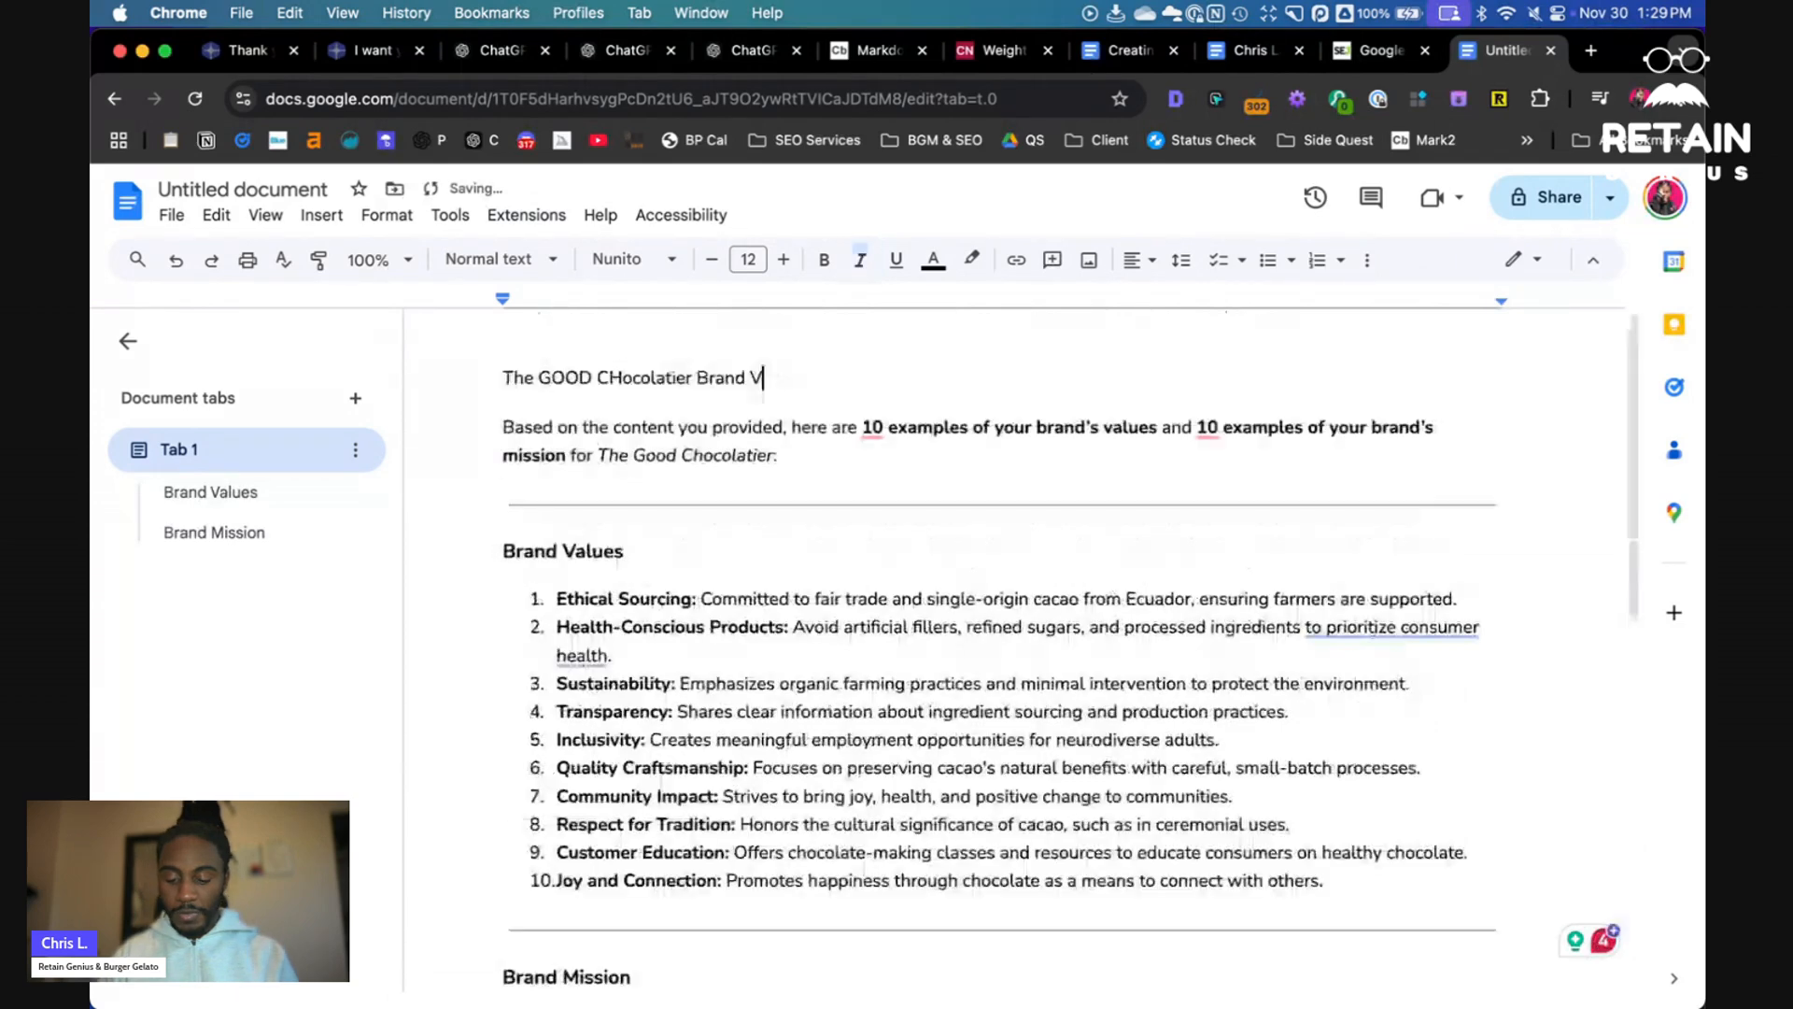
type("alues & Mission")
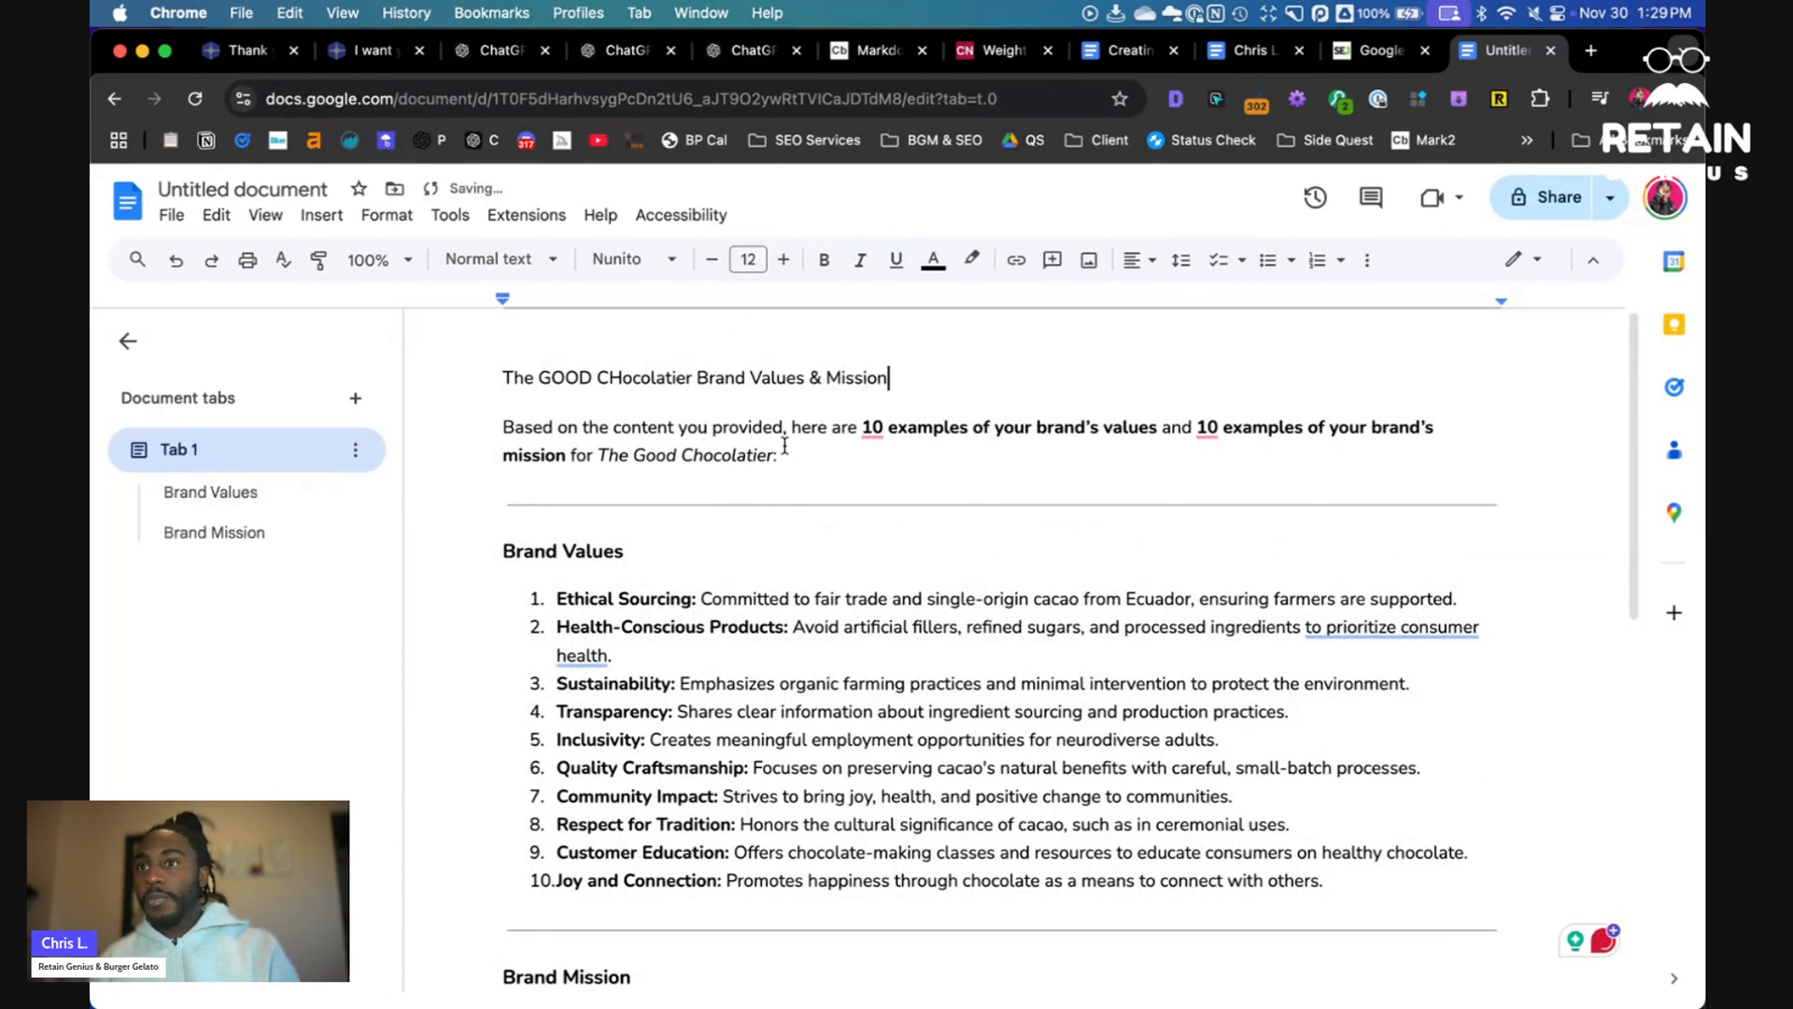
- Delete the introductory sentence and format the title line as Heading 1
left_click_drag(781, 455, 501, 425)
key("BackSpace")
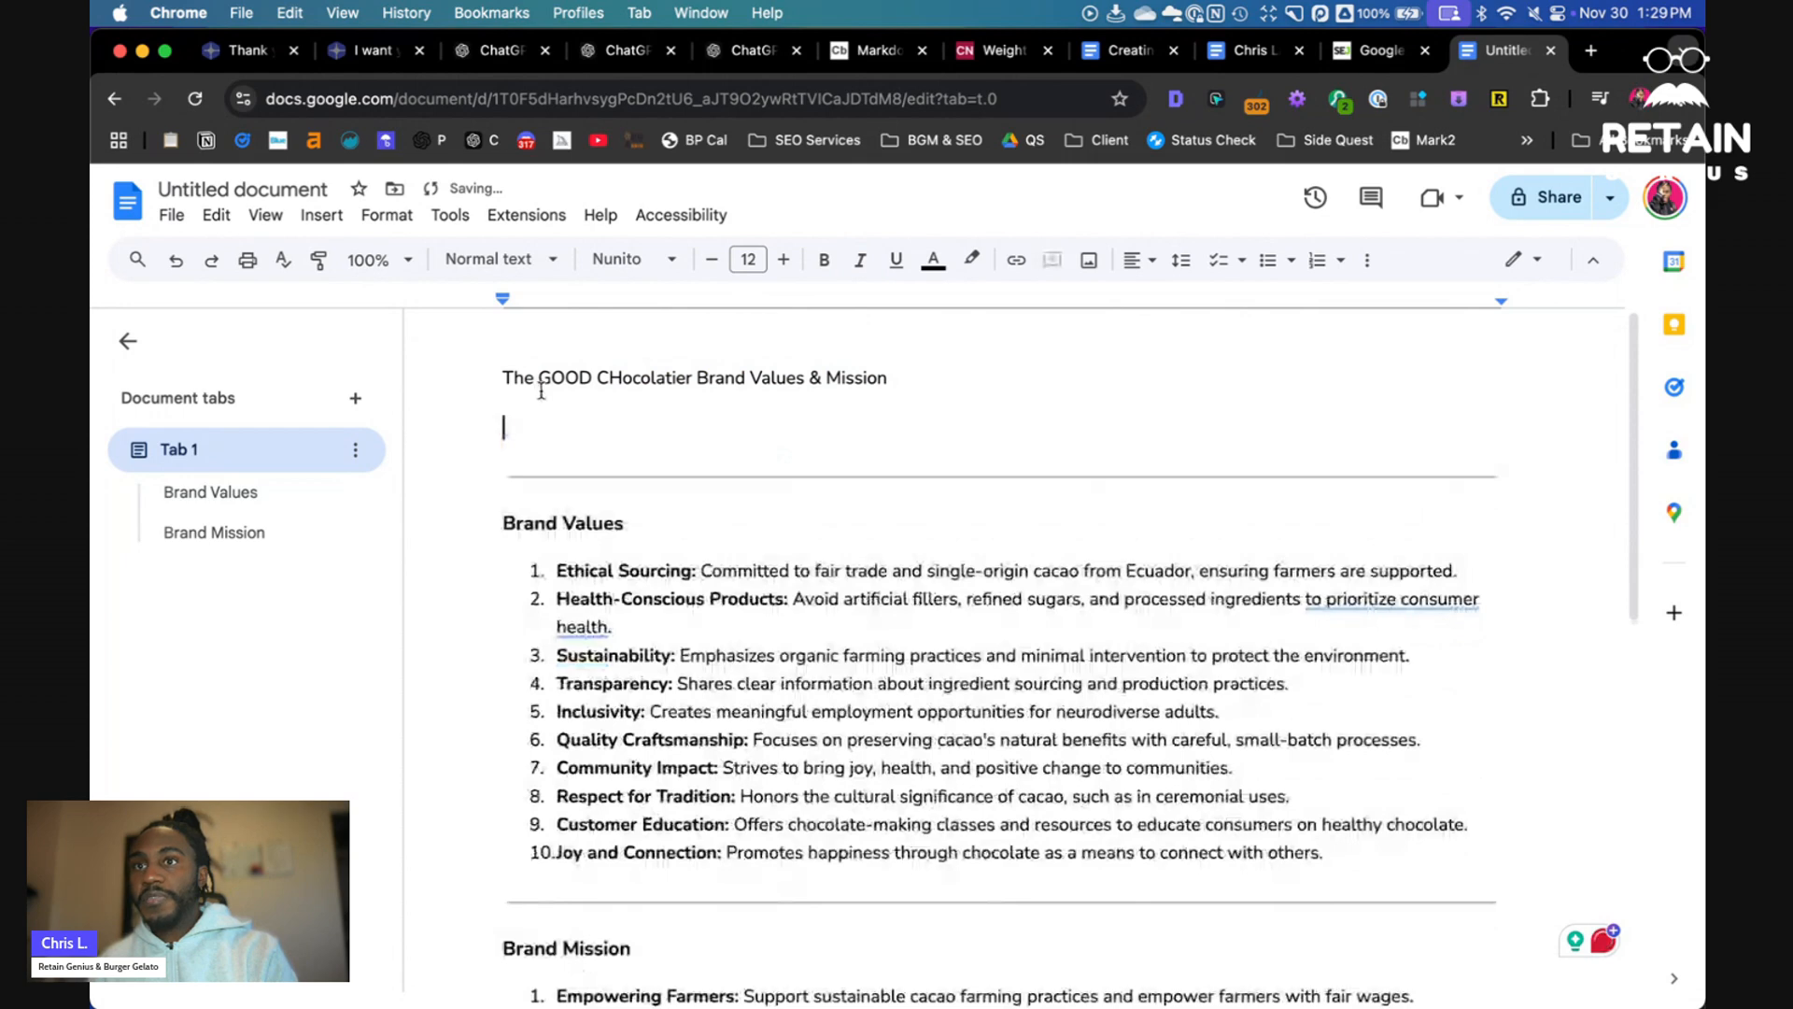
key("BackSpace")
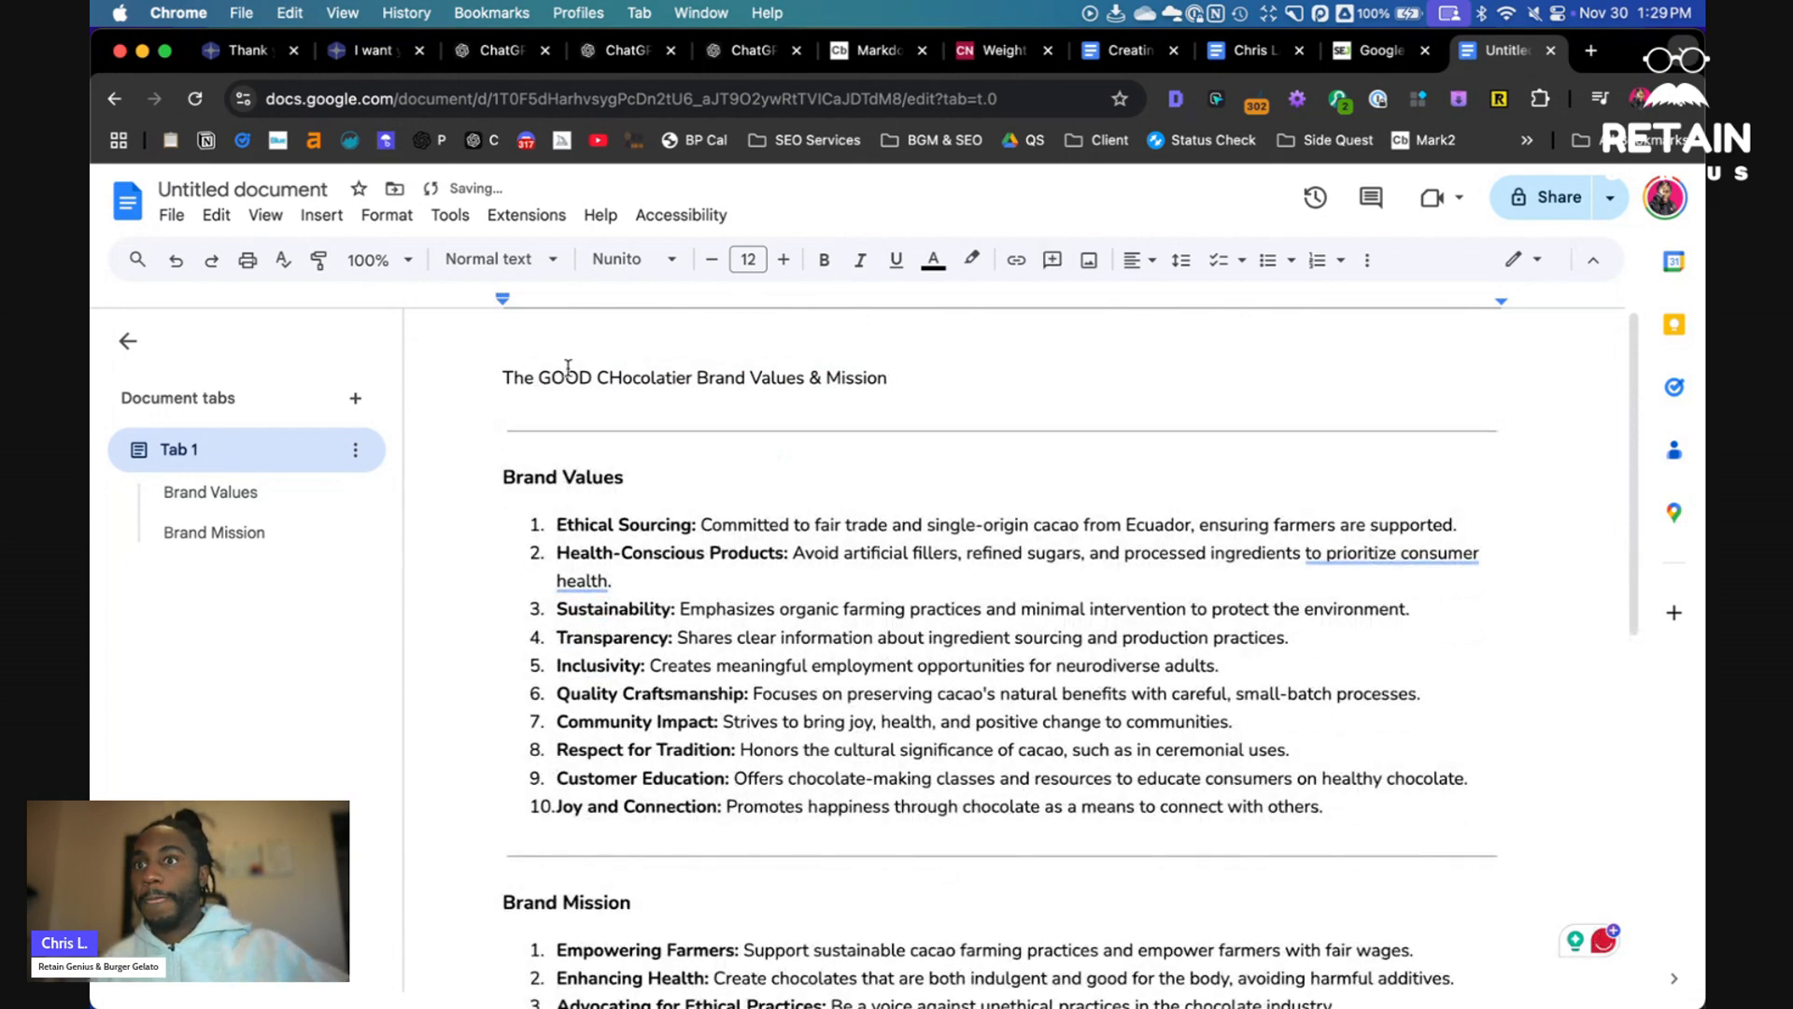
key("super+alt+1")
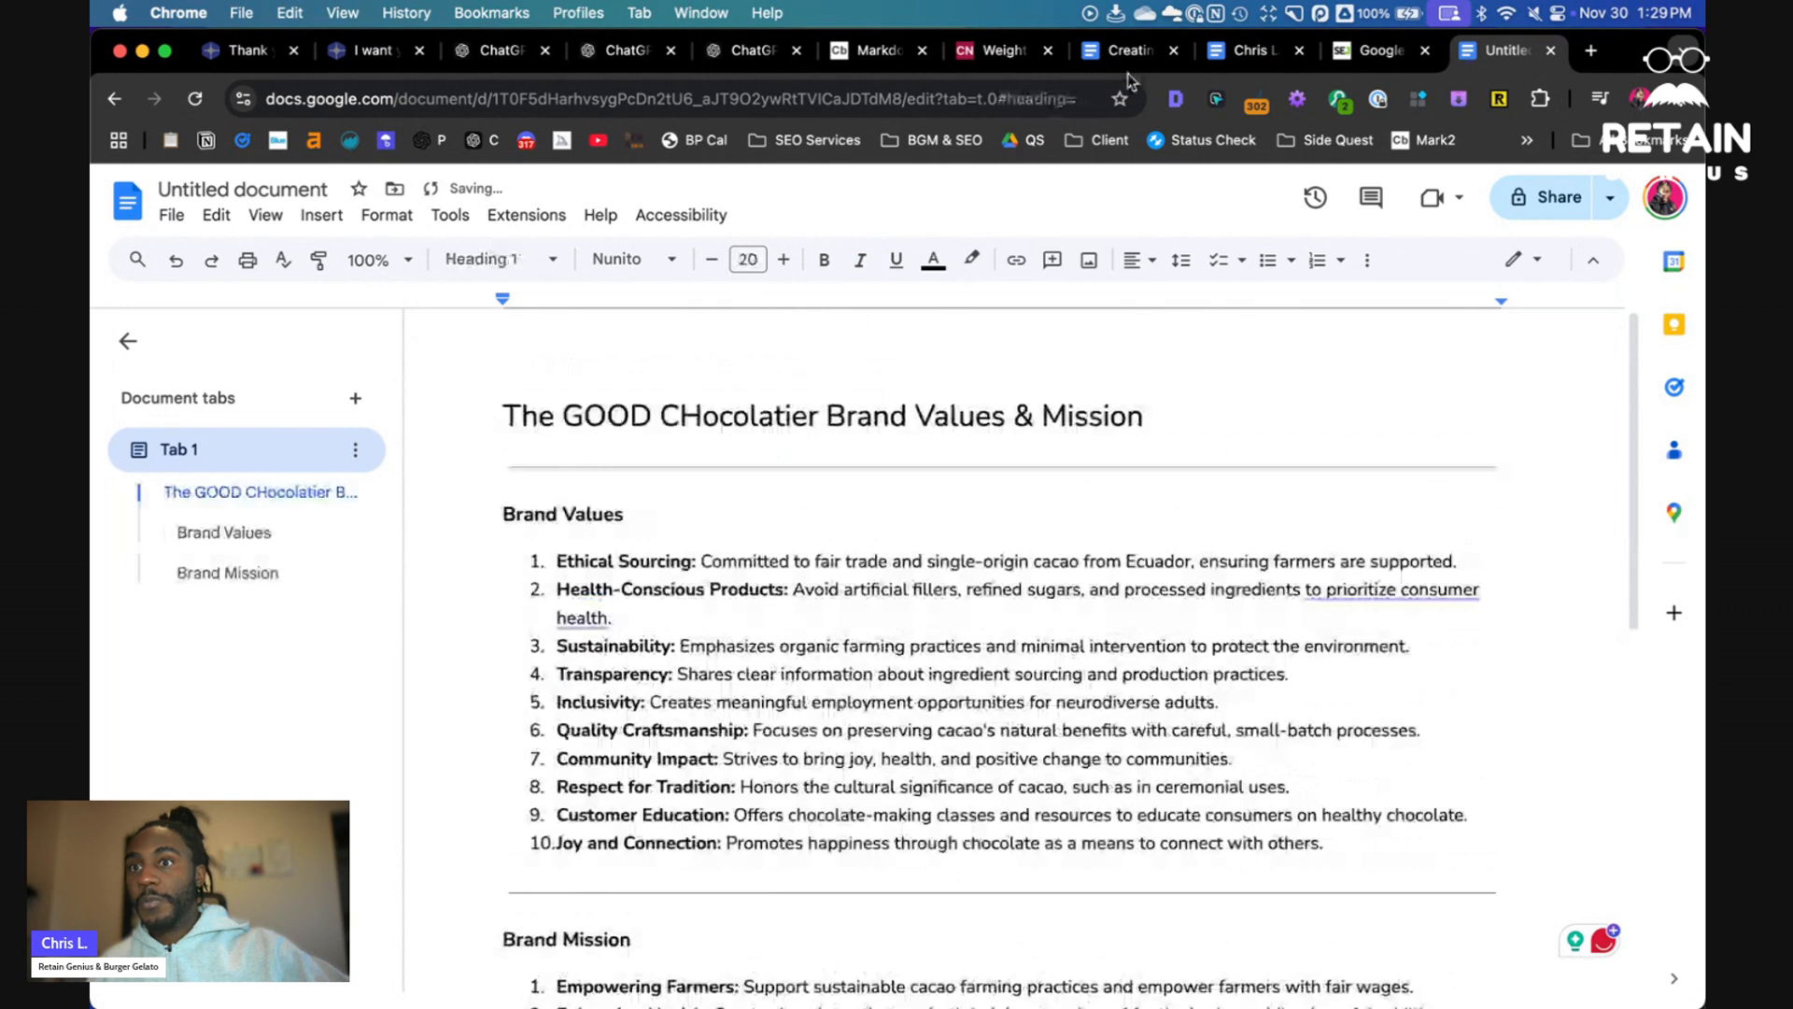
- Select the full Create Writing Style Guide prompt paragraph in the prompt document
left_click(1128, 56)
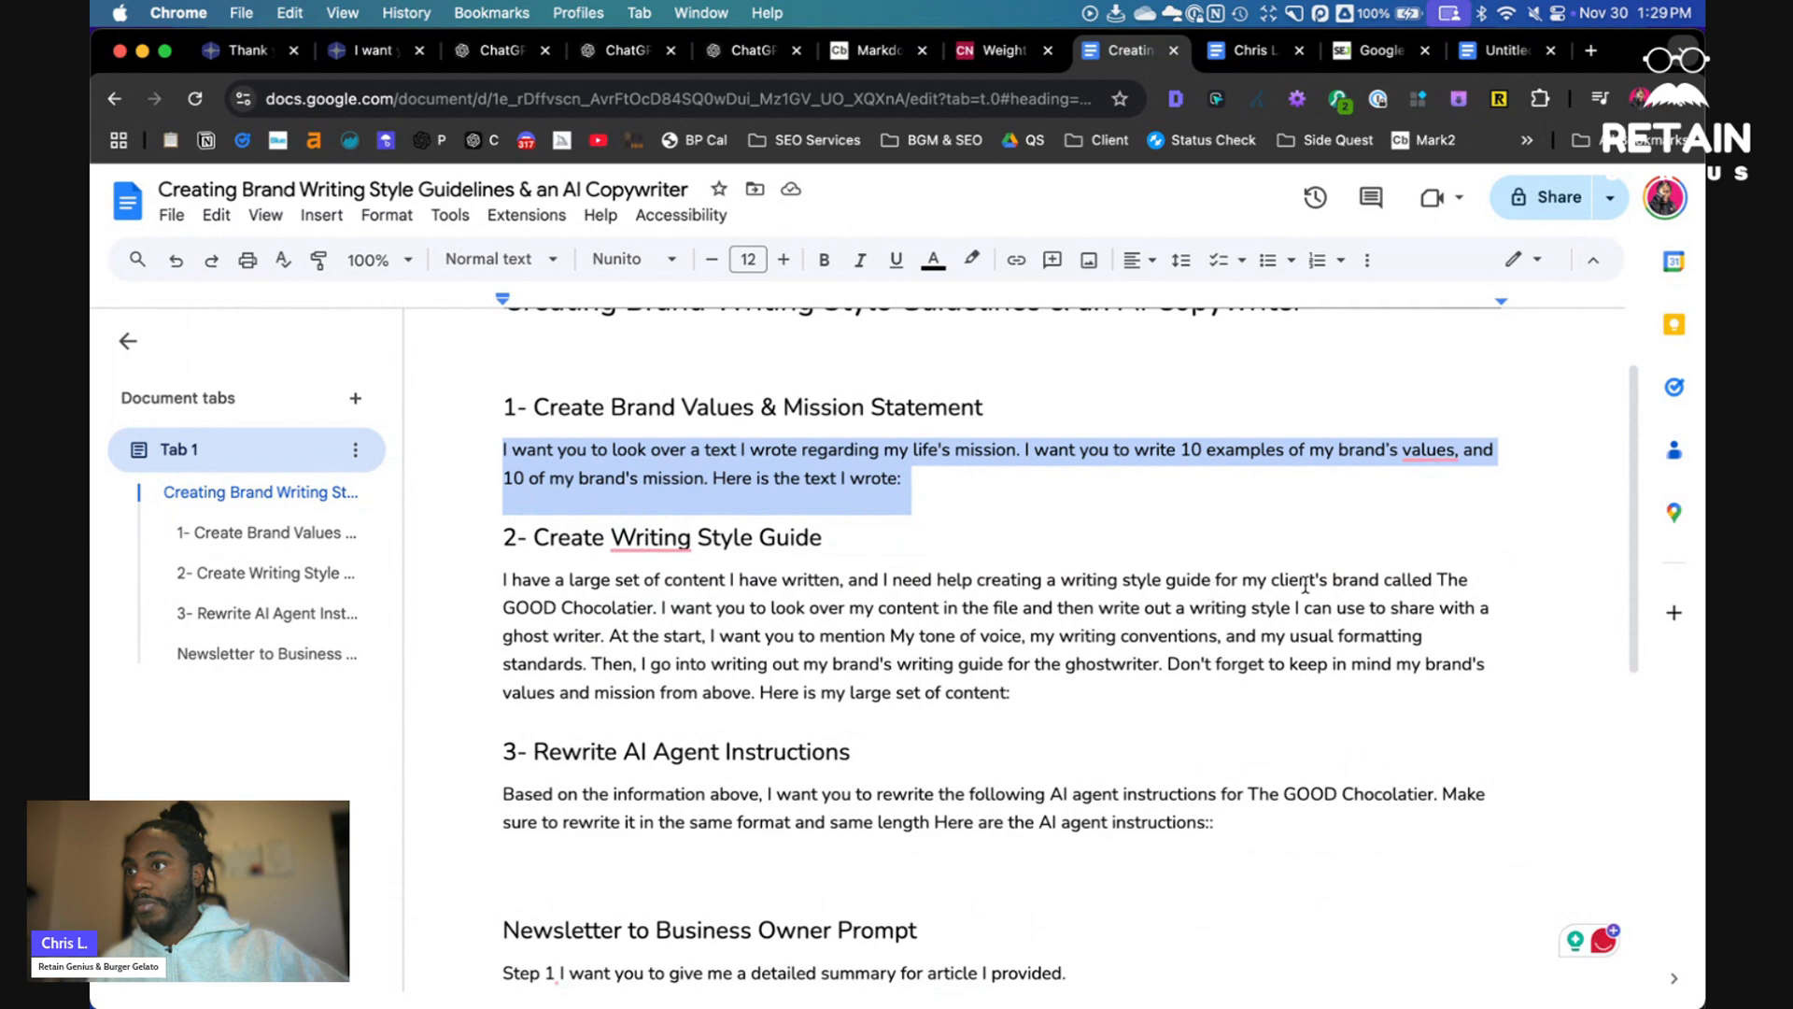
left_click_drag(517, 608, 612, 604)
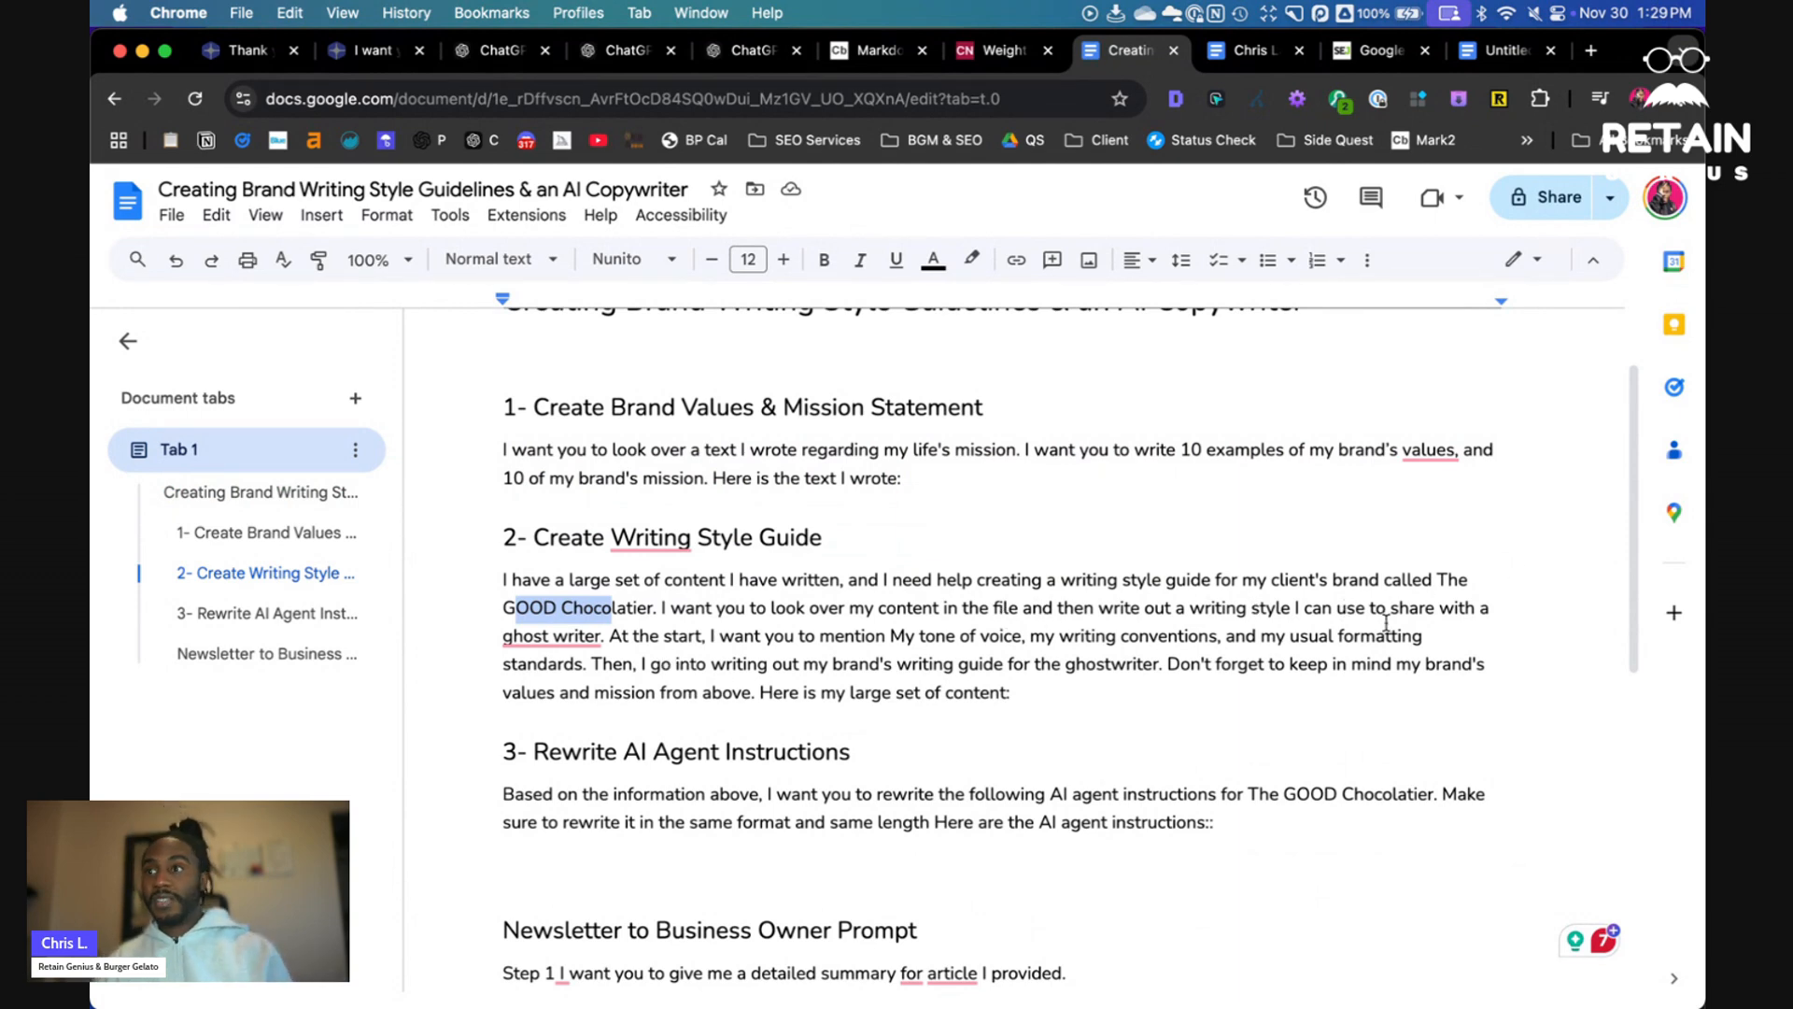
left_click_drag(1377, 608, 603, 634)
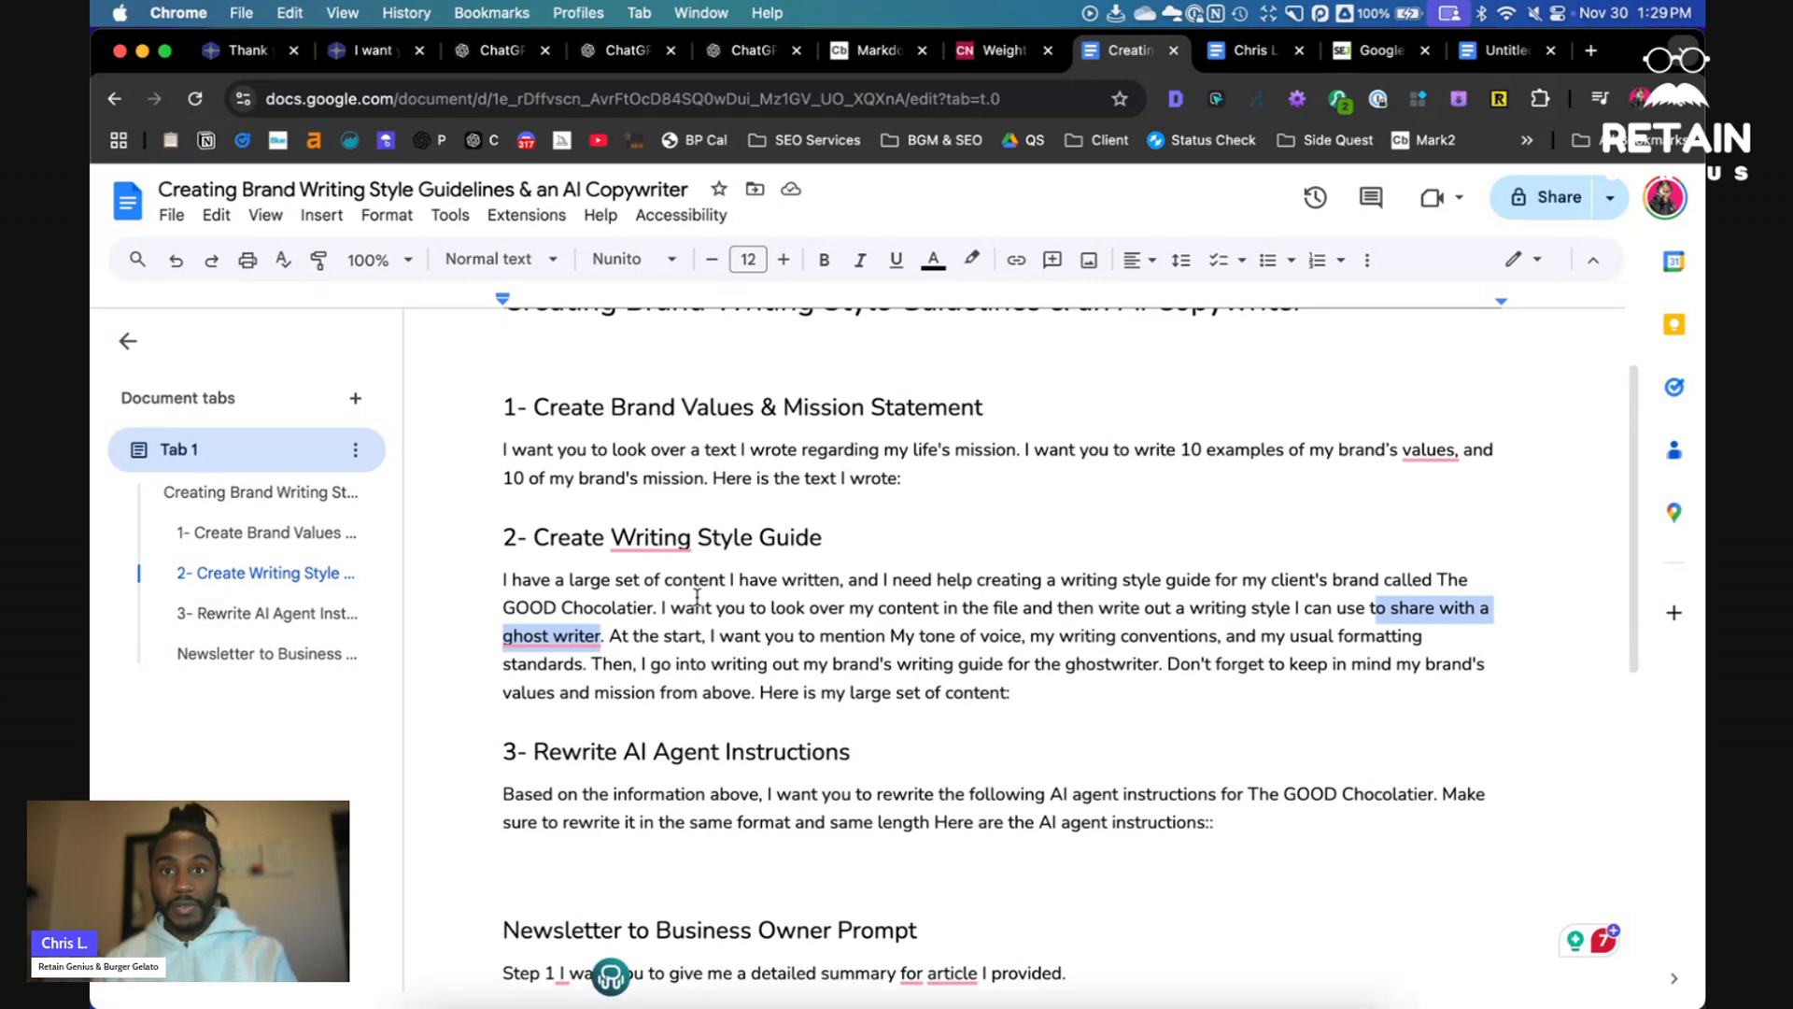
left_click(731, 636)
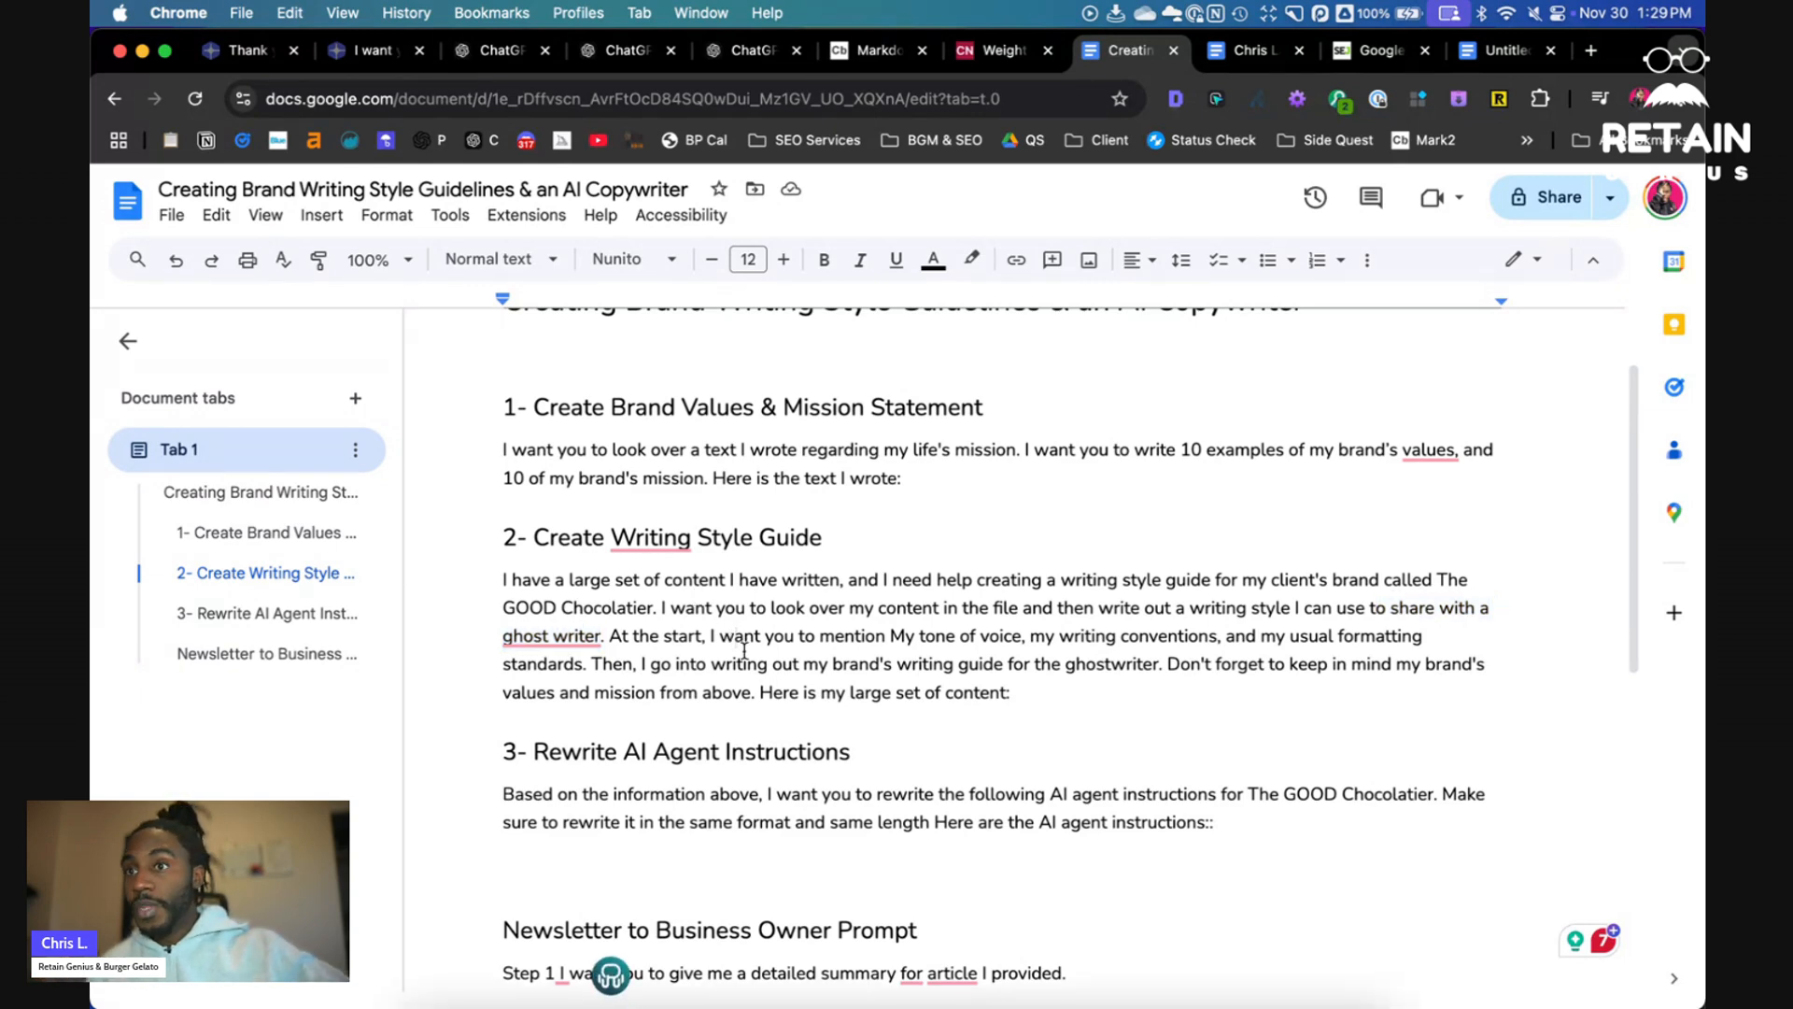
left_click_drag(914, 638, 680, 665)
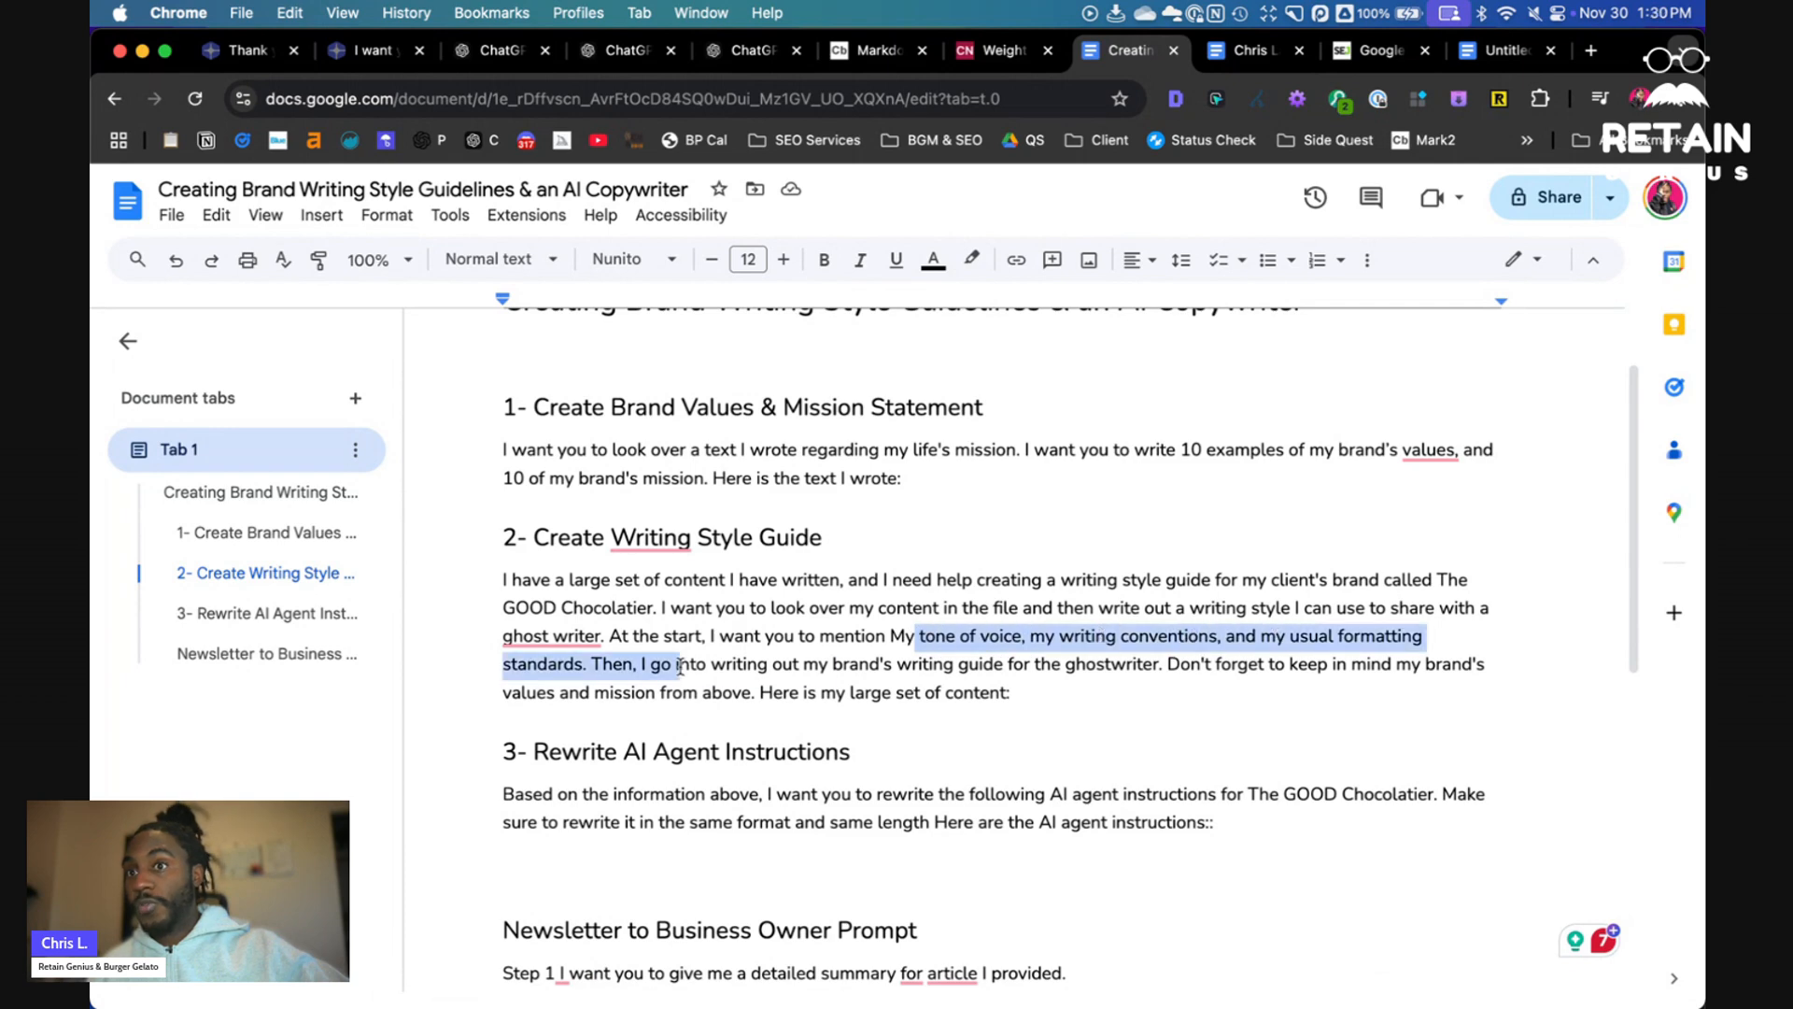
left_click(689, 665)
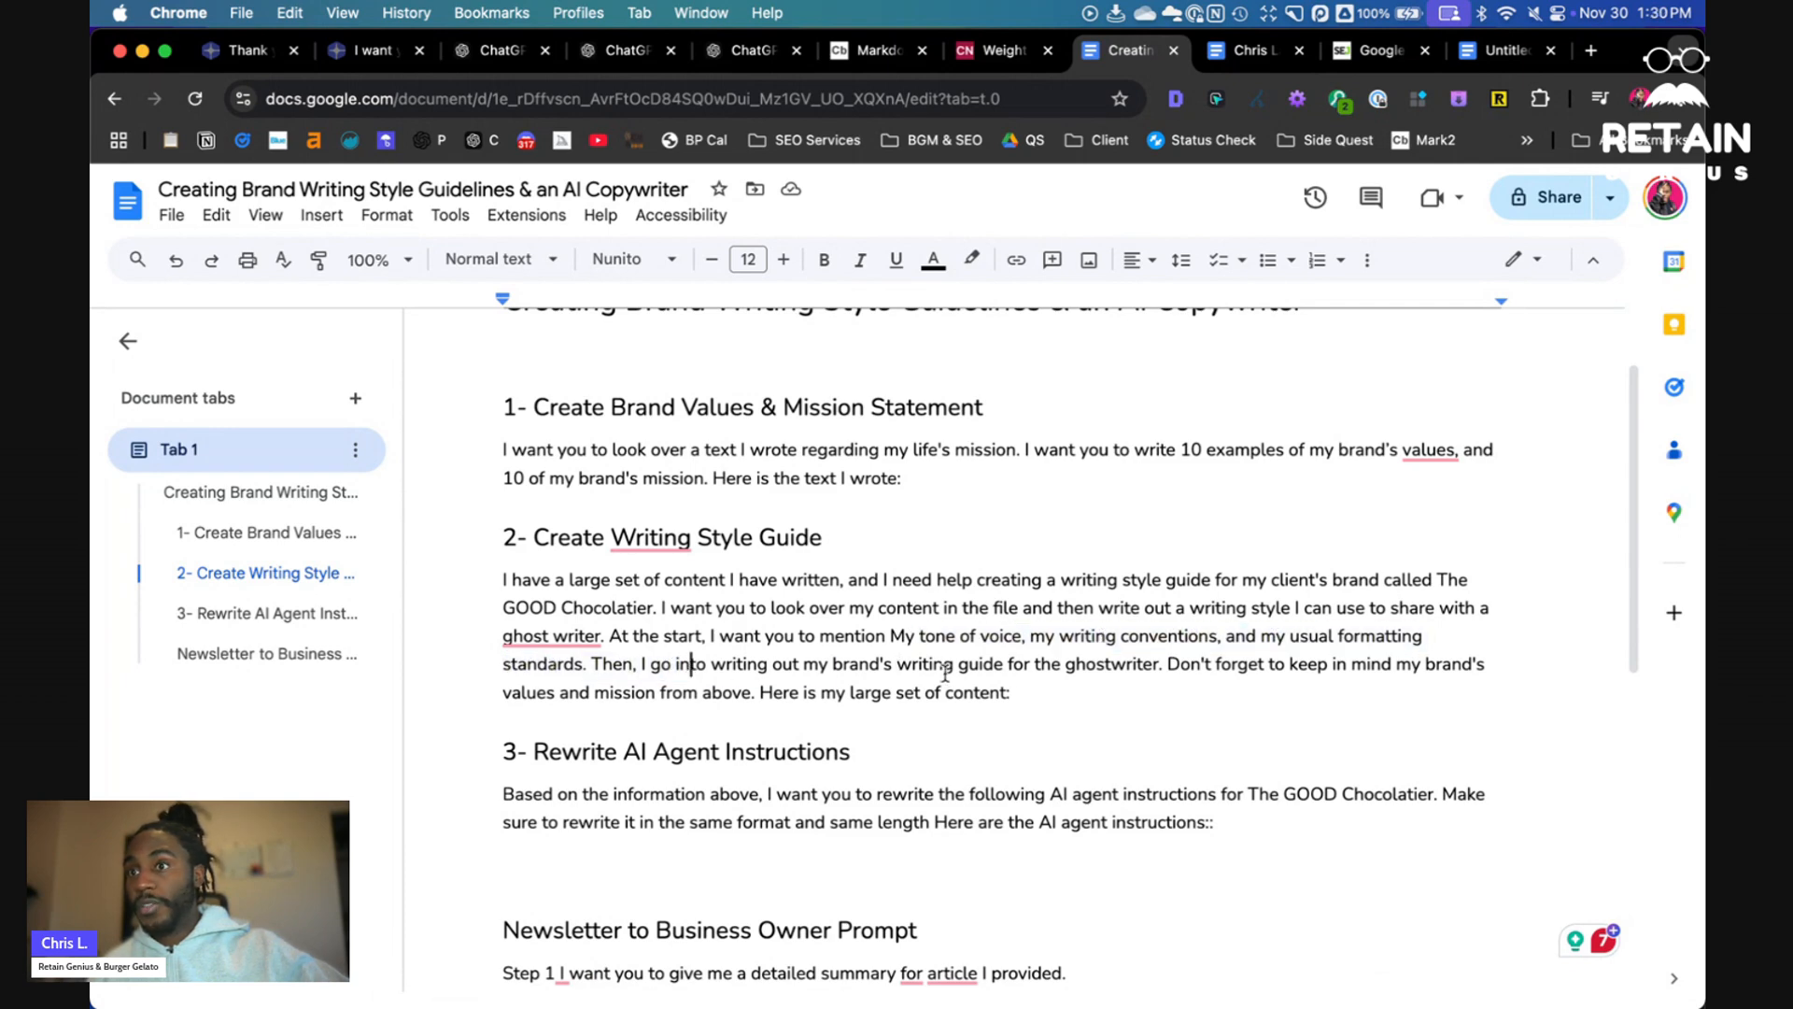
left_click_drag(1201, 665, 501, 586)
key("cmd+c")
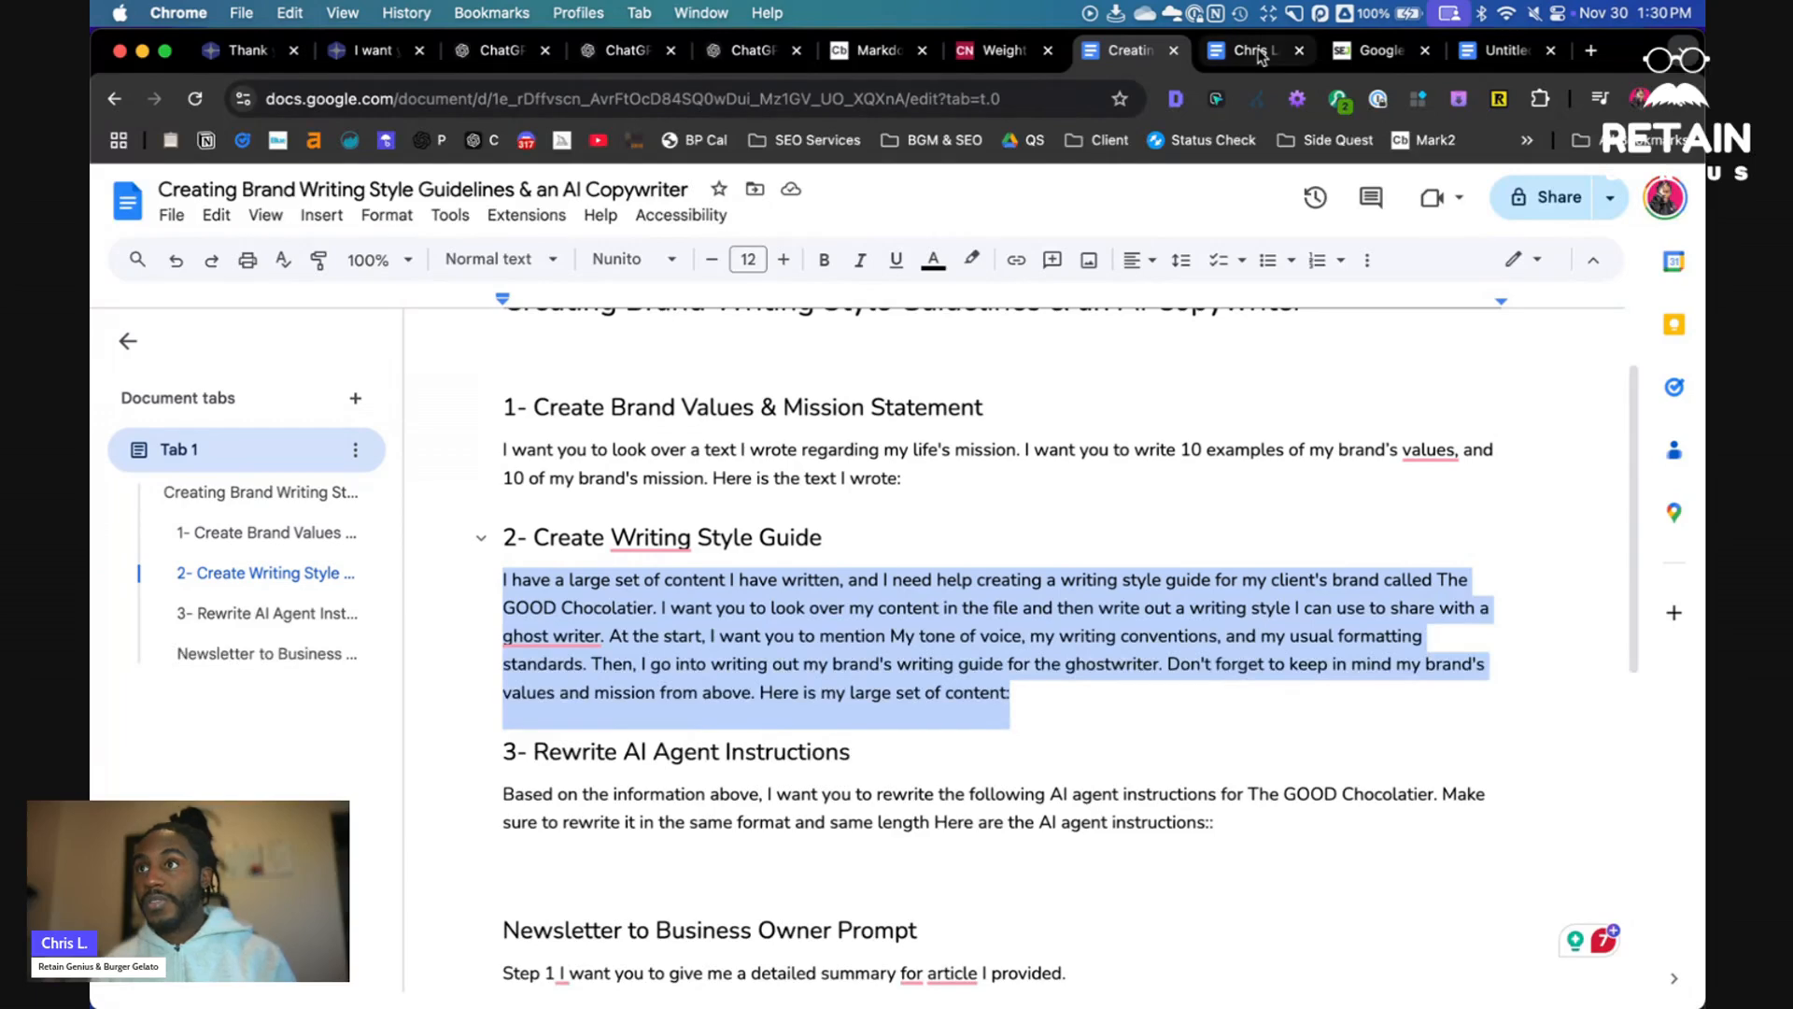
- Paste the writing style guide prompt into the ChatGPT message box and add a new line
left_click(472, 56)
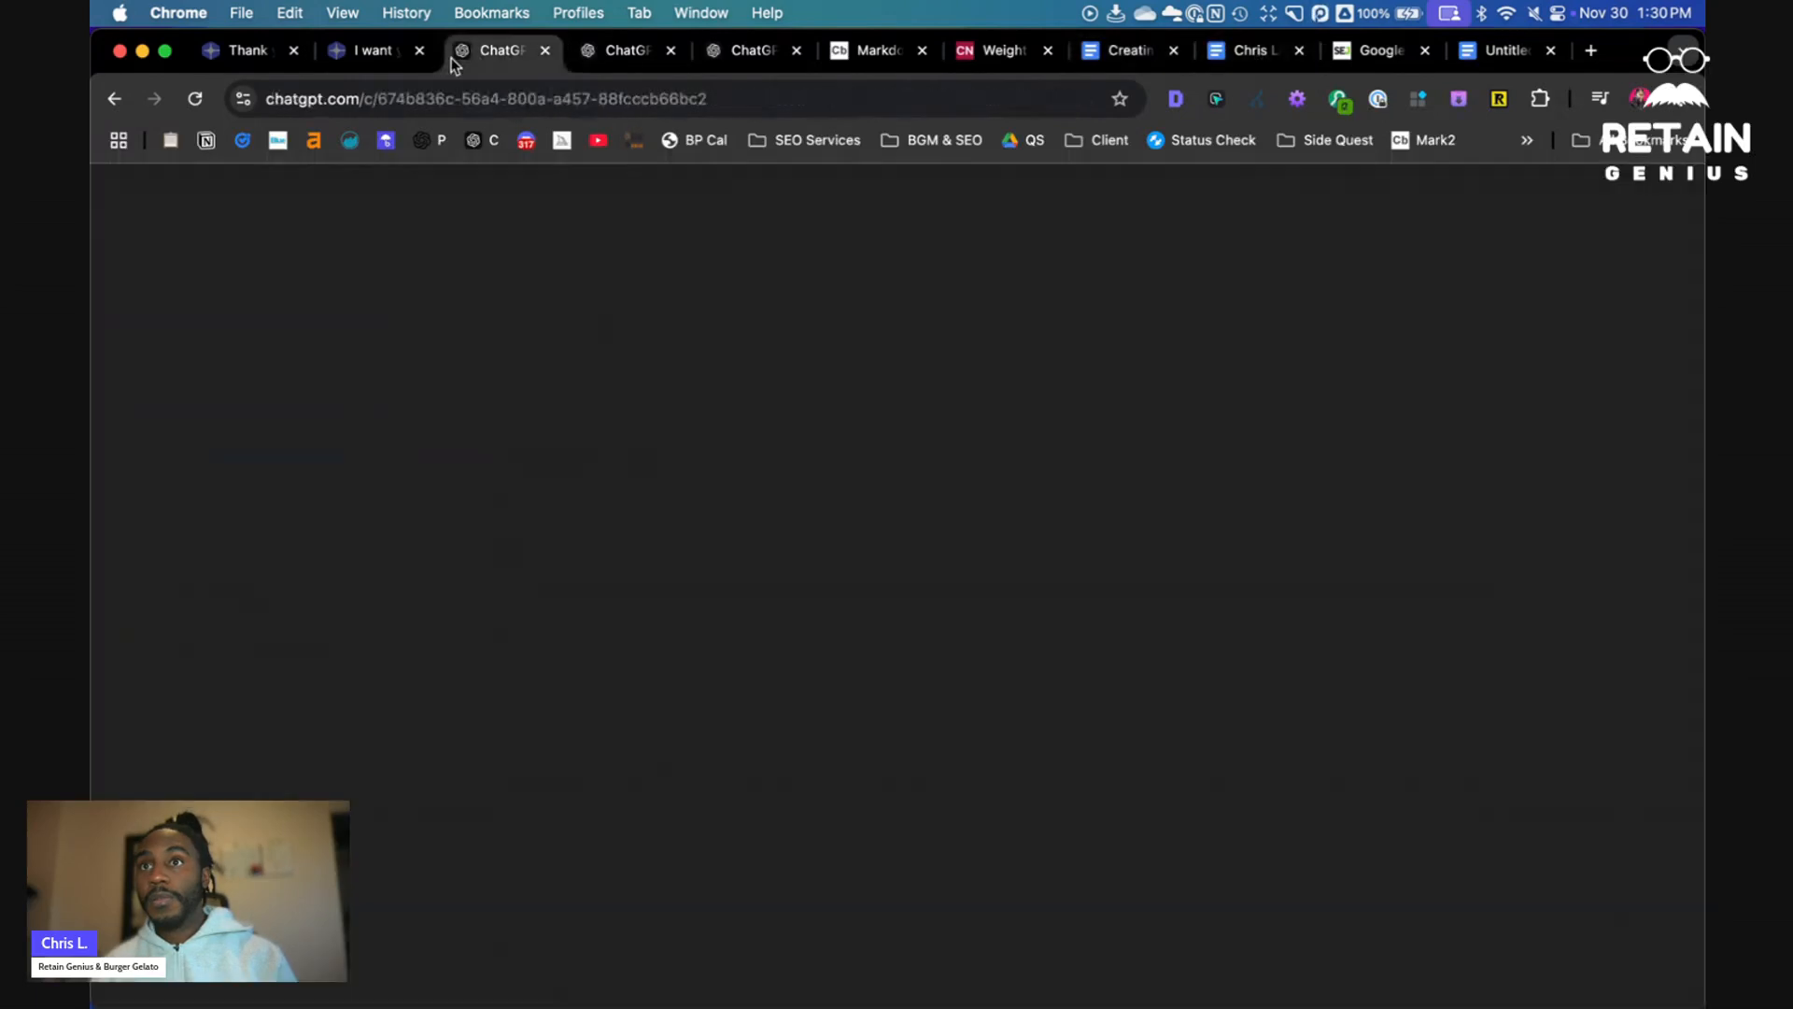
left_click(776, 888)
key("cmd+v")
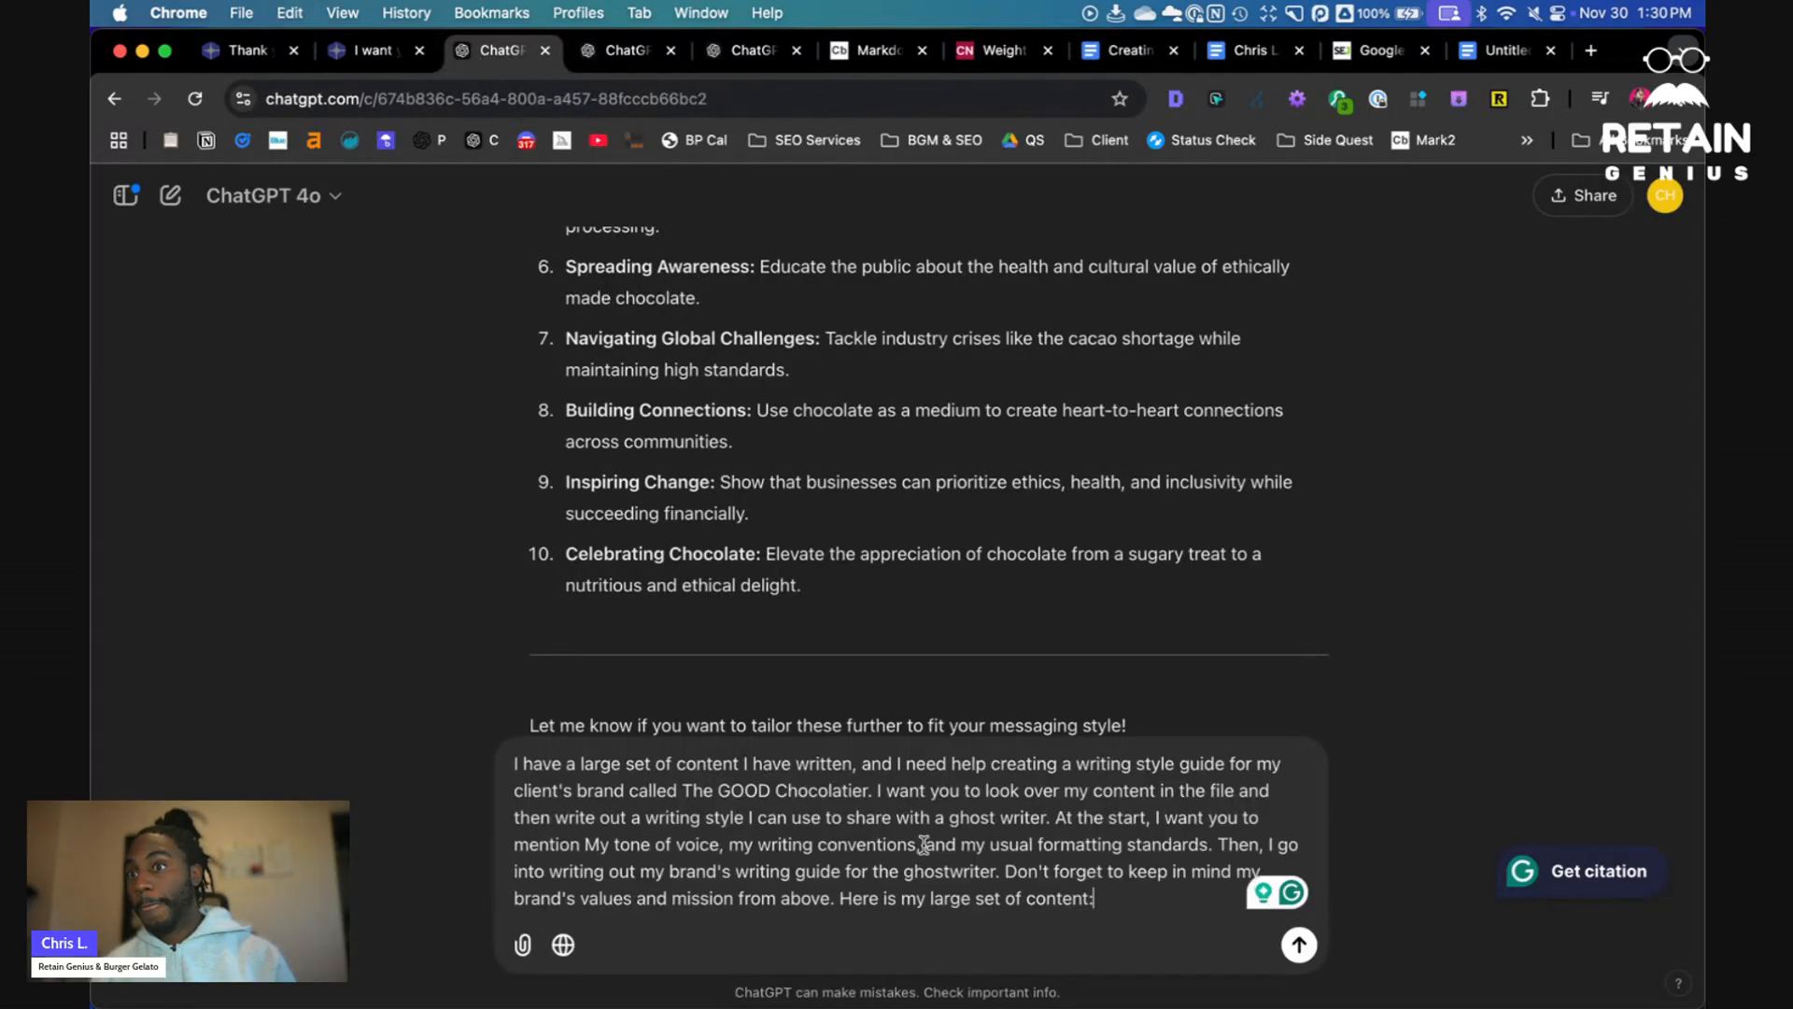
key("shift+Return")
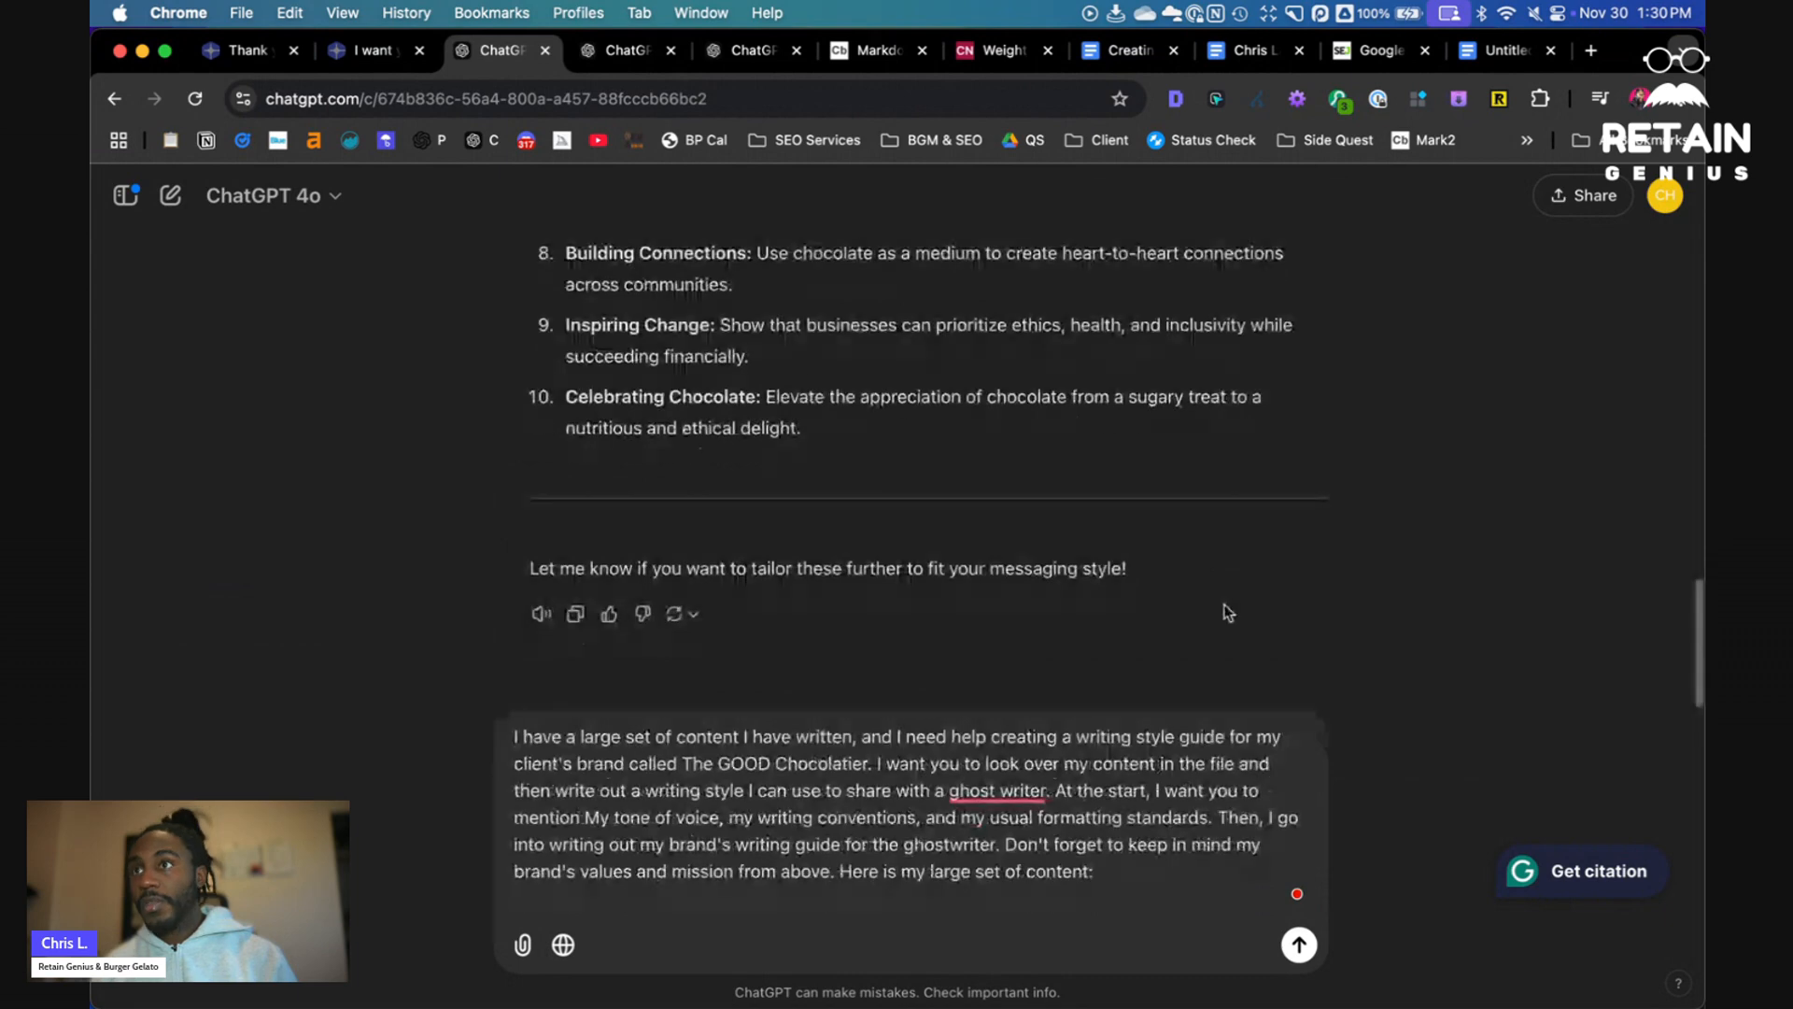
- Paste The Good Chocolatier best content from the PDF below the prompt and send the message
mouse_move(923, 1006)
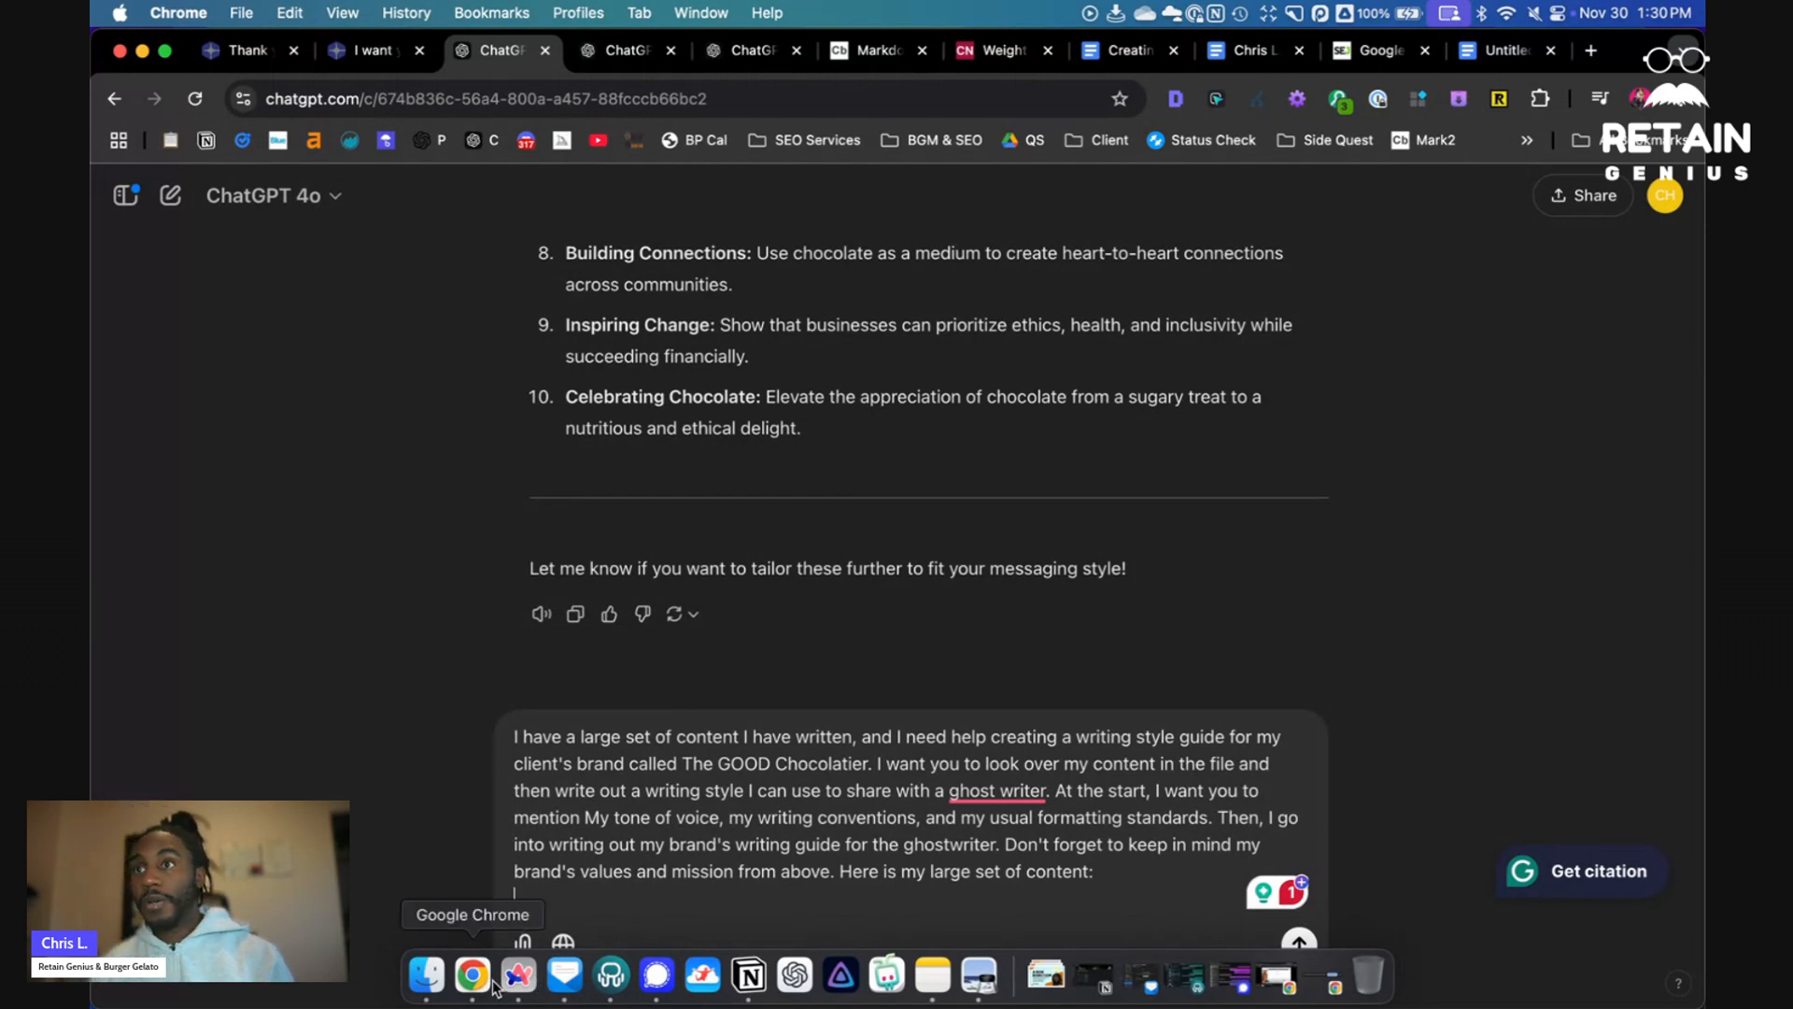
left_click(427, 978)
scroll(1110, 465, "down", 5)
scroll(1110, 465, "down", 20)
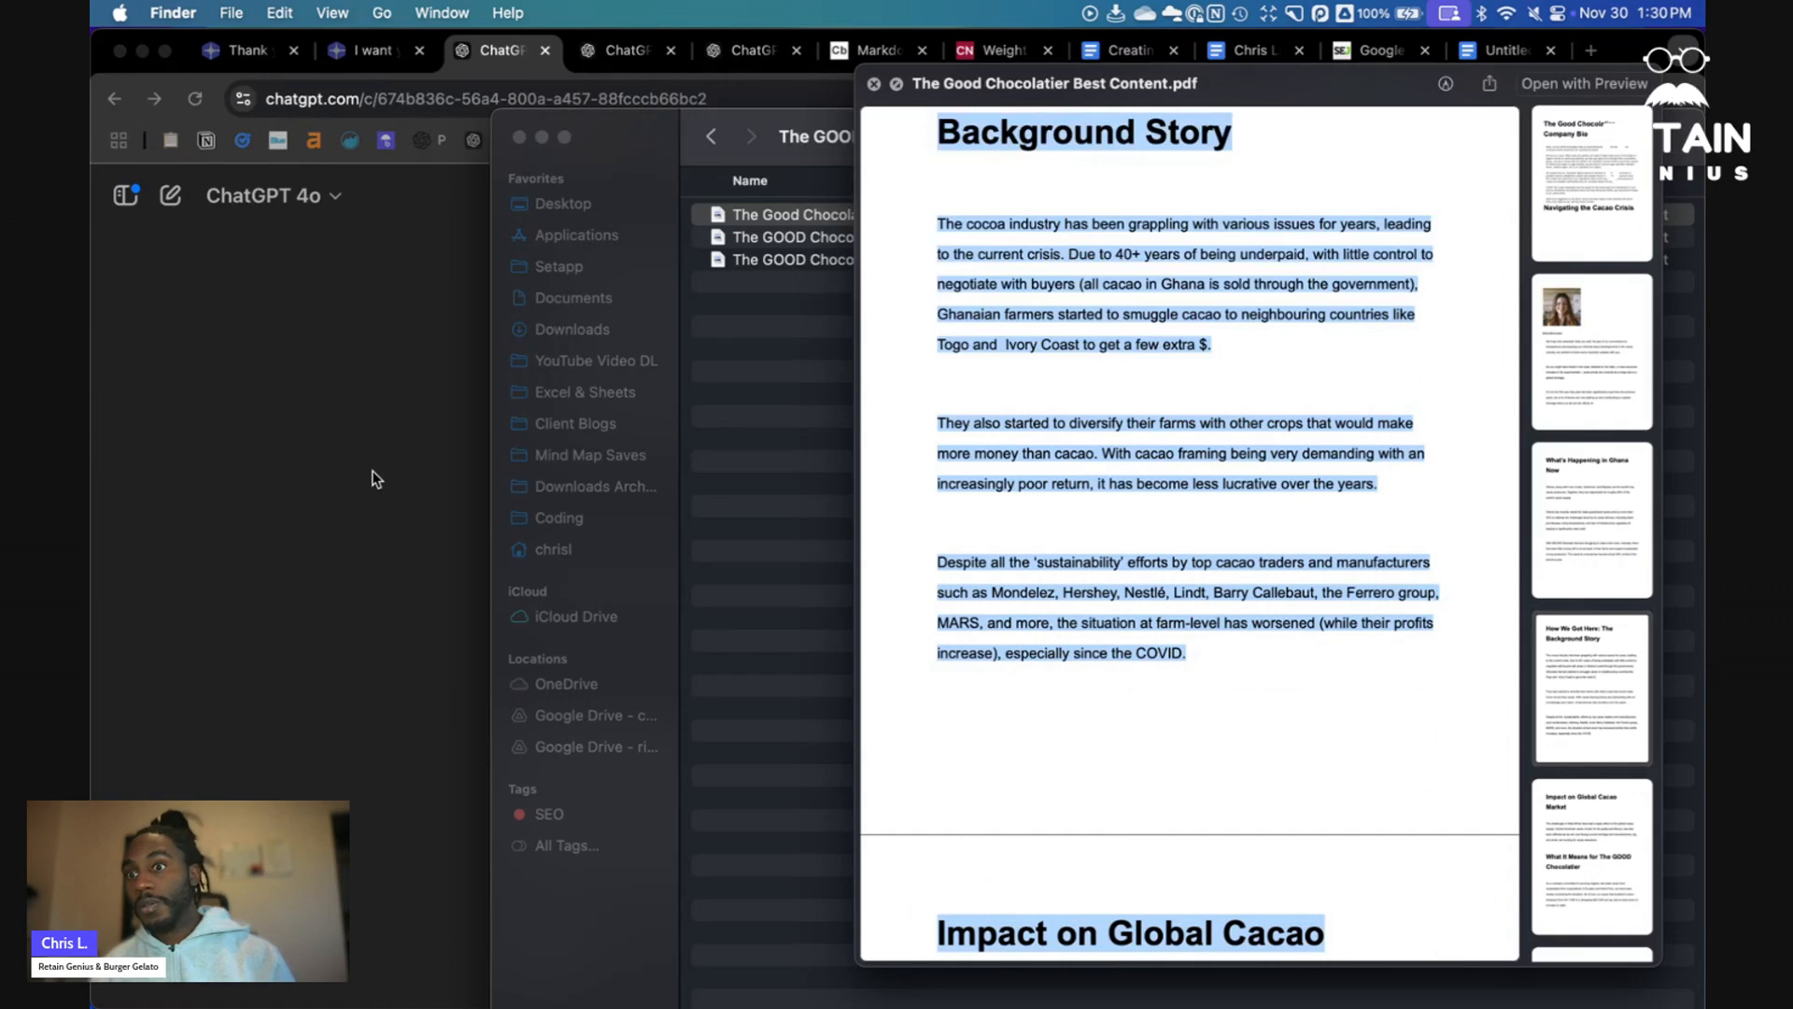
left_click(371, 479)
type("The Good Chocolatier Company Bio")
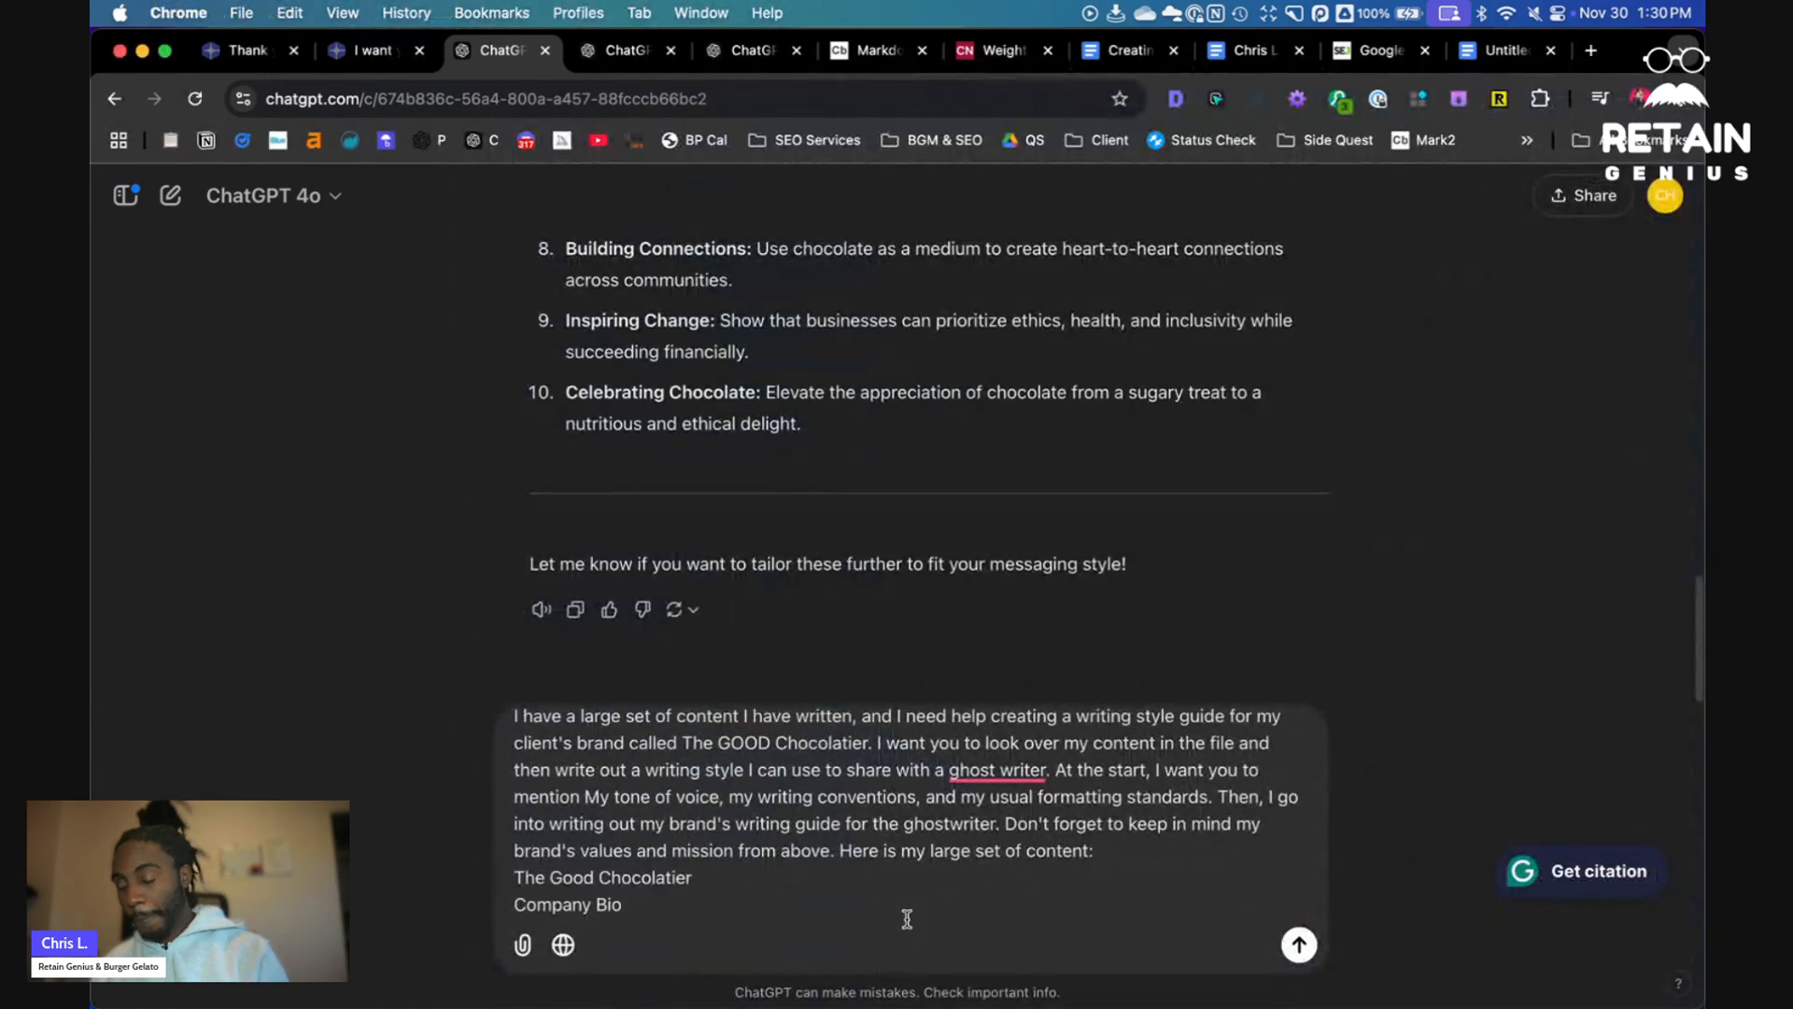
key("Return")
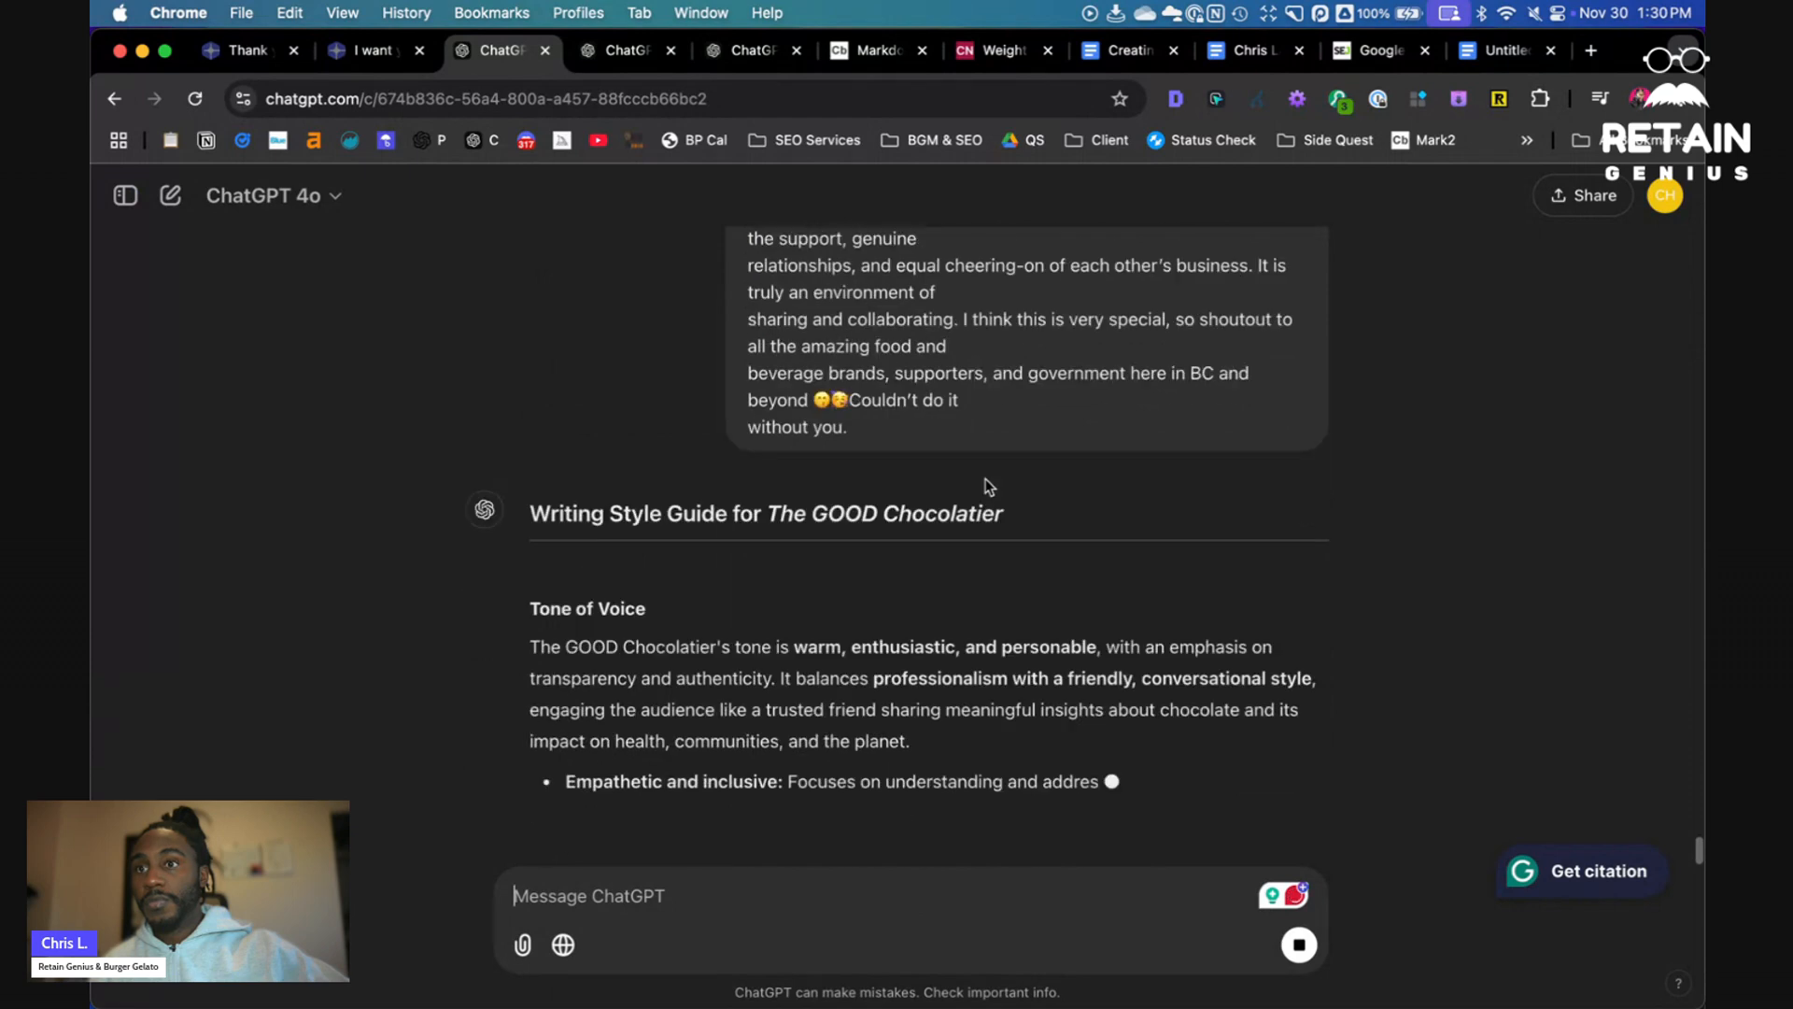
- Review the tone of voice, writing conventions and formatting standards sections of the generated style guide
scroll(981, 483, "up", 2)
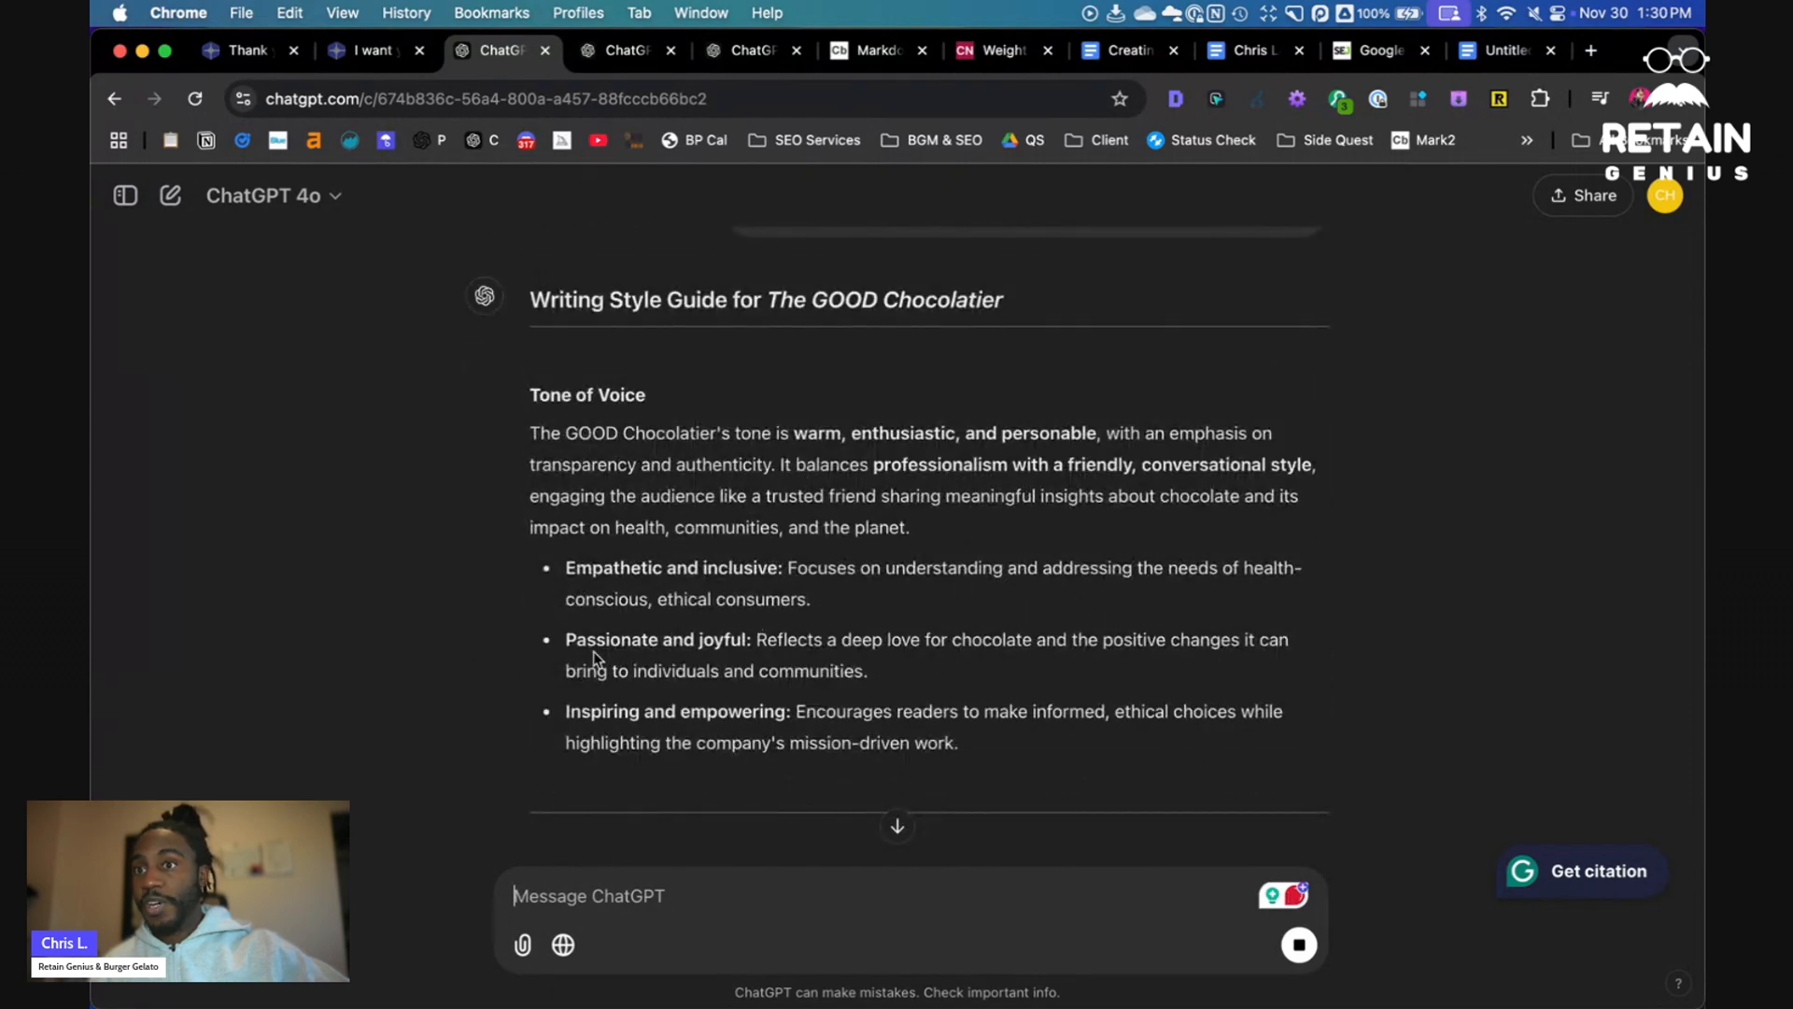
scroll(731, 720, "down", 3)
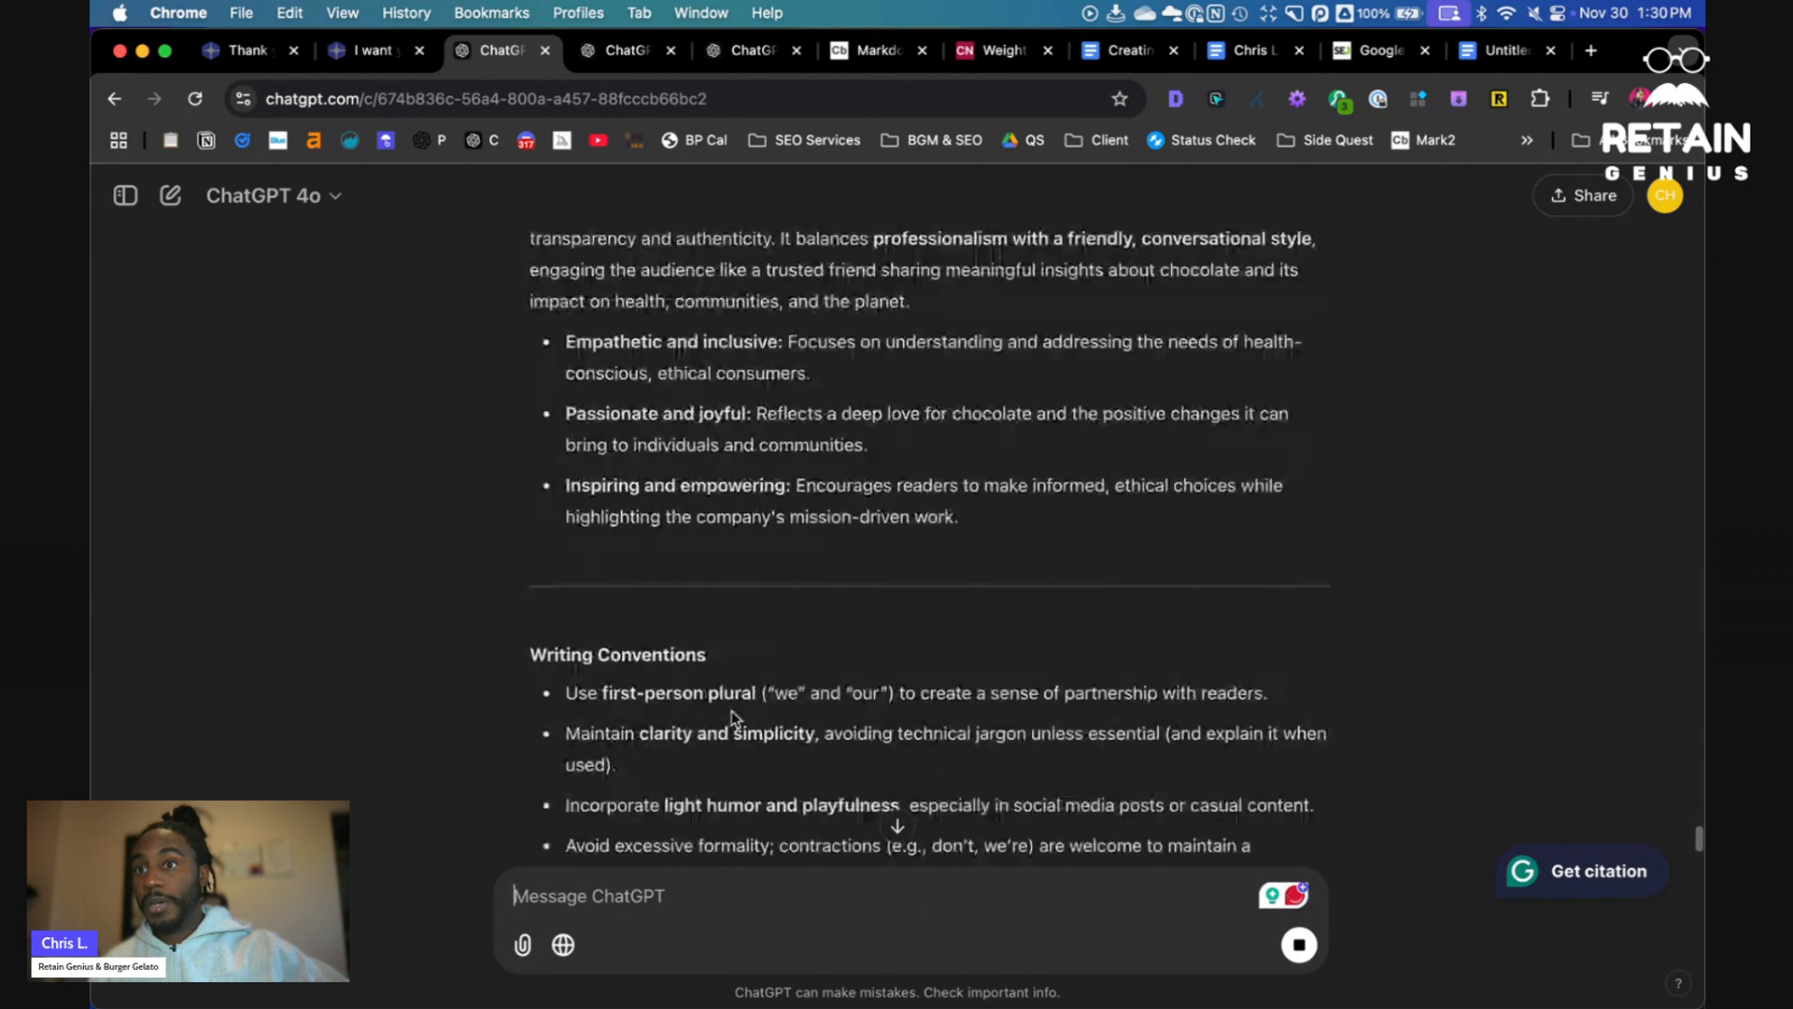
scroll(734, 668, "down", 2)
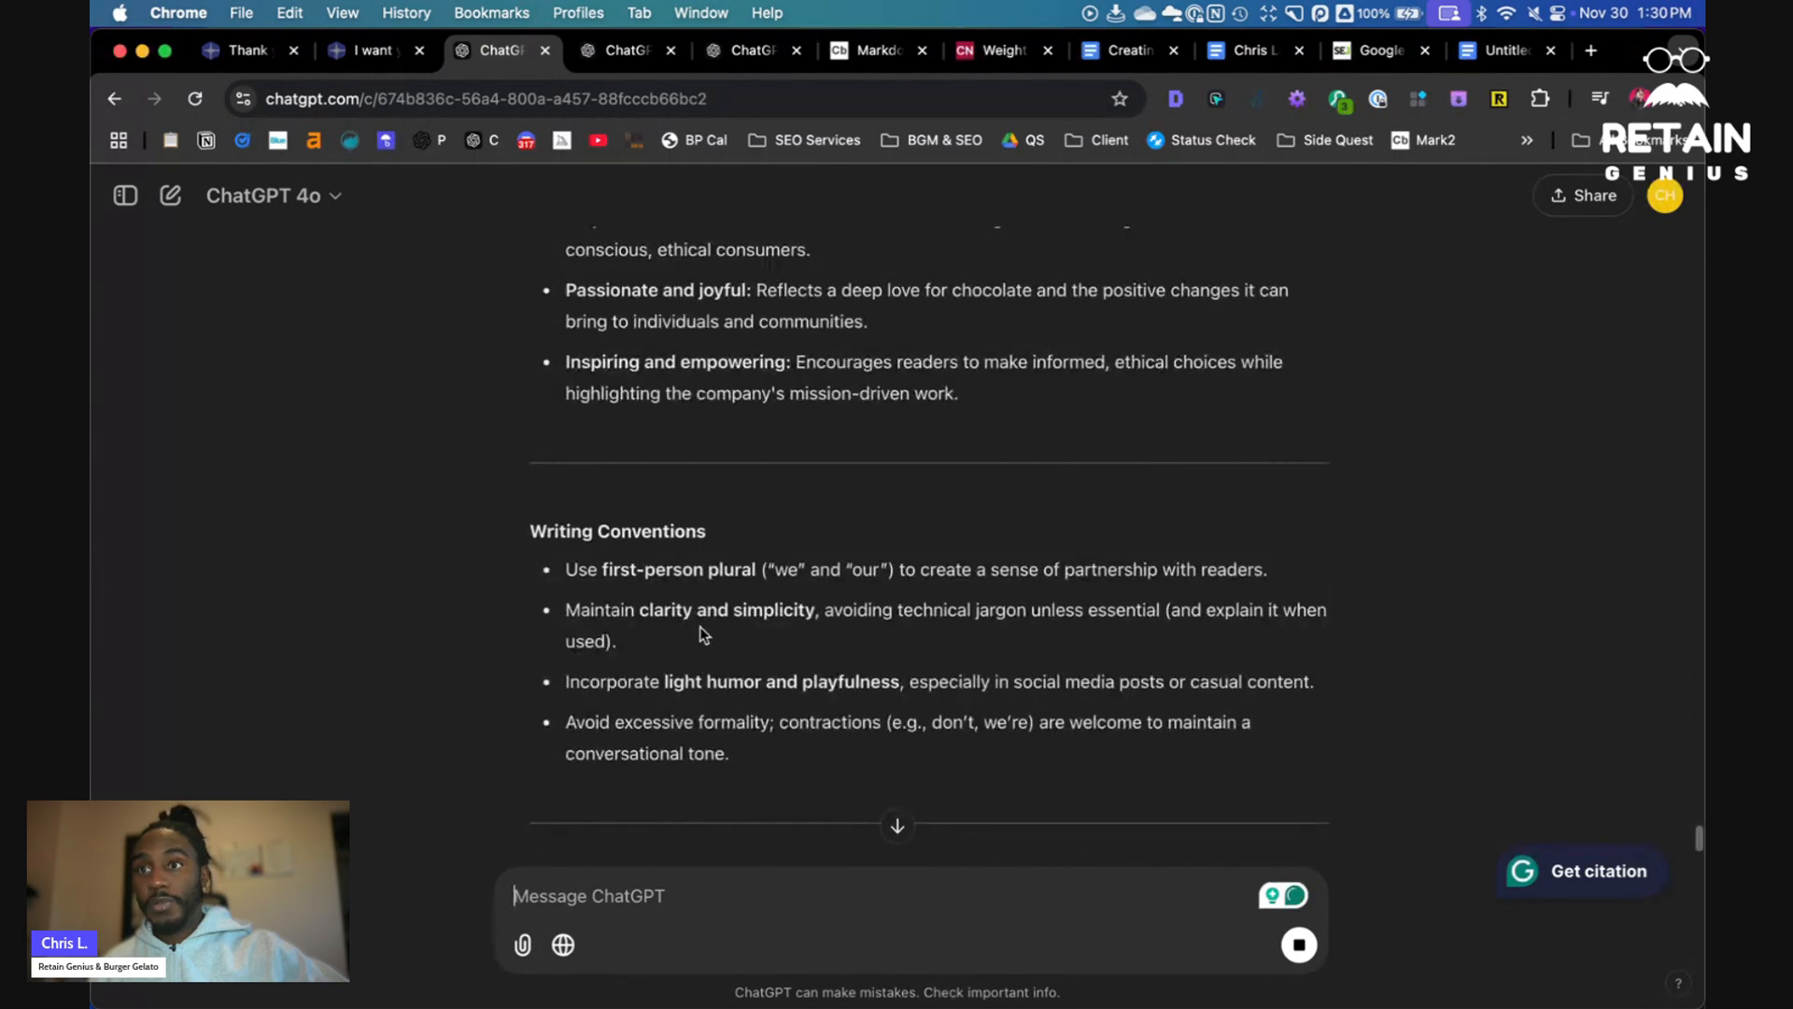
scroll(642, 631, "down", 1)
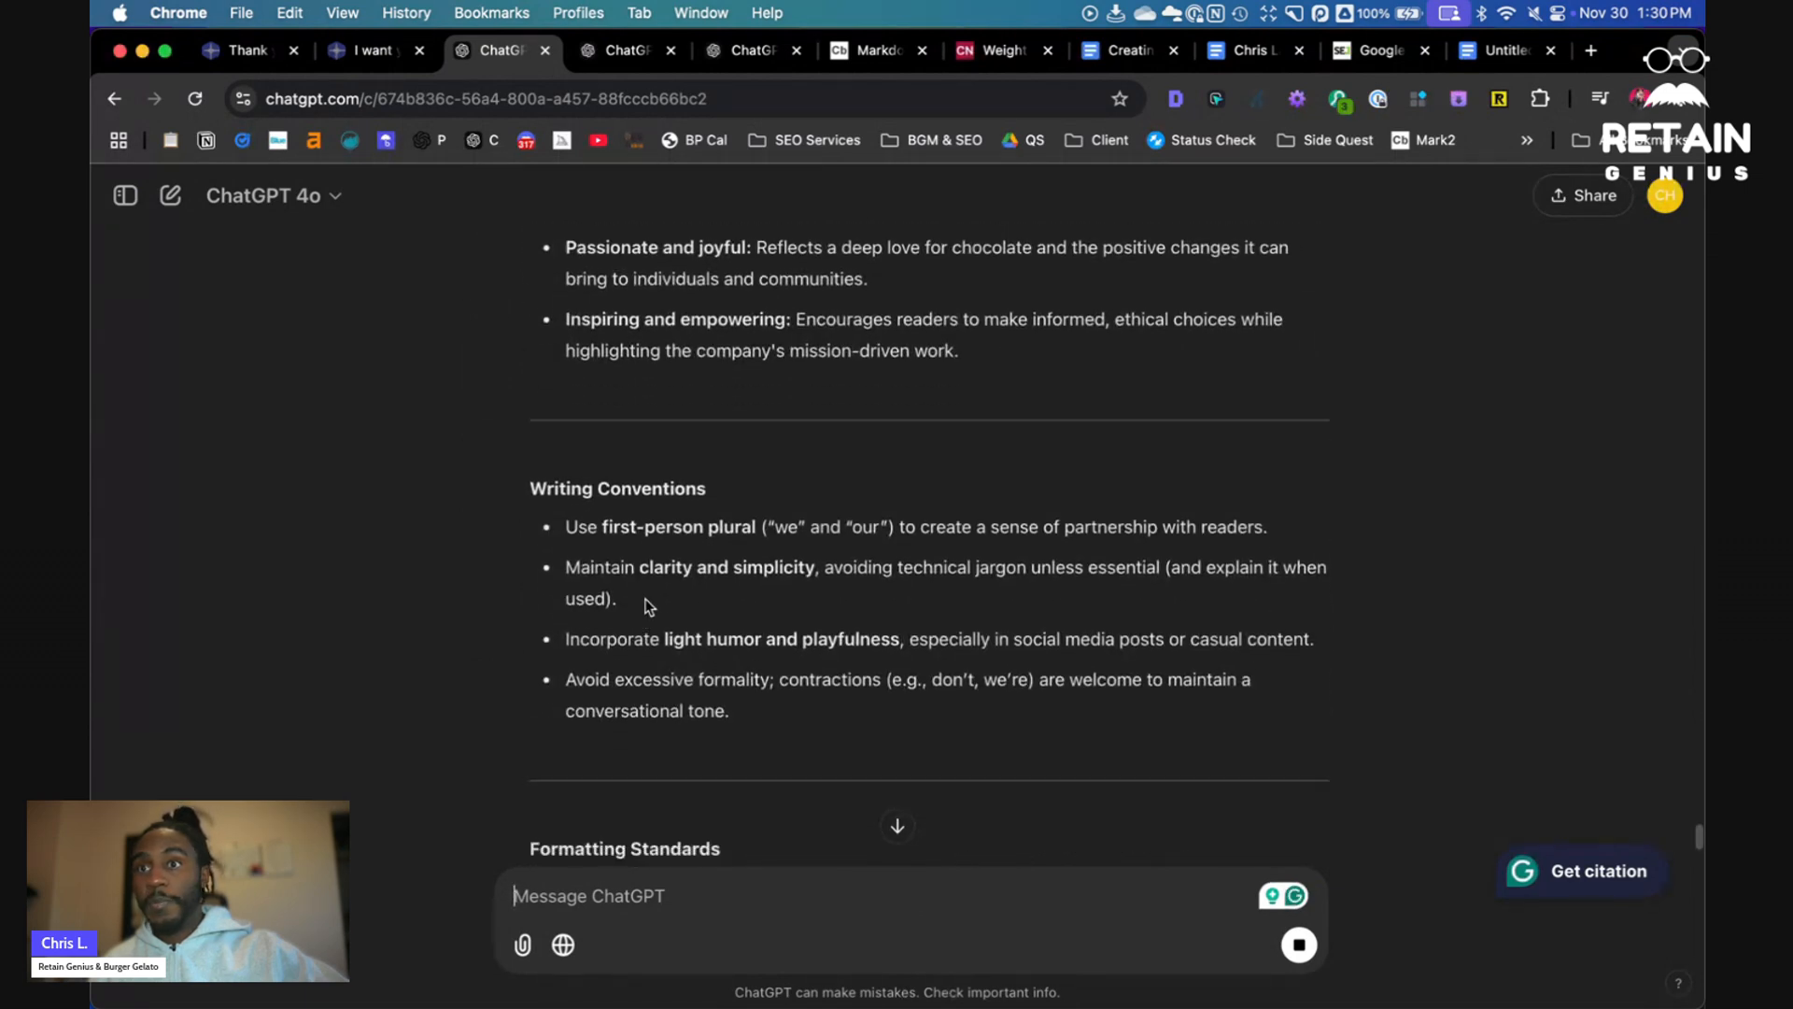
scroll(794, 574, "down", 3)
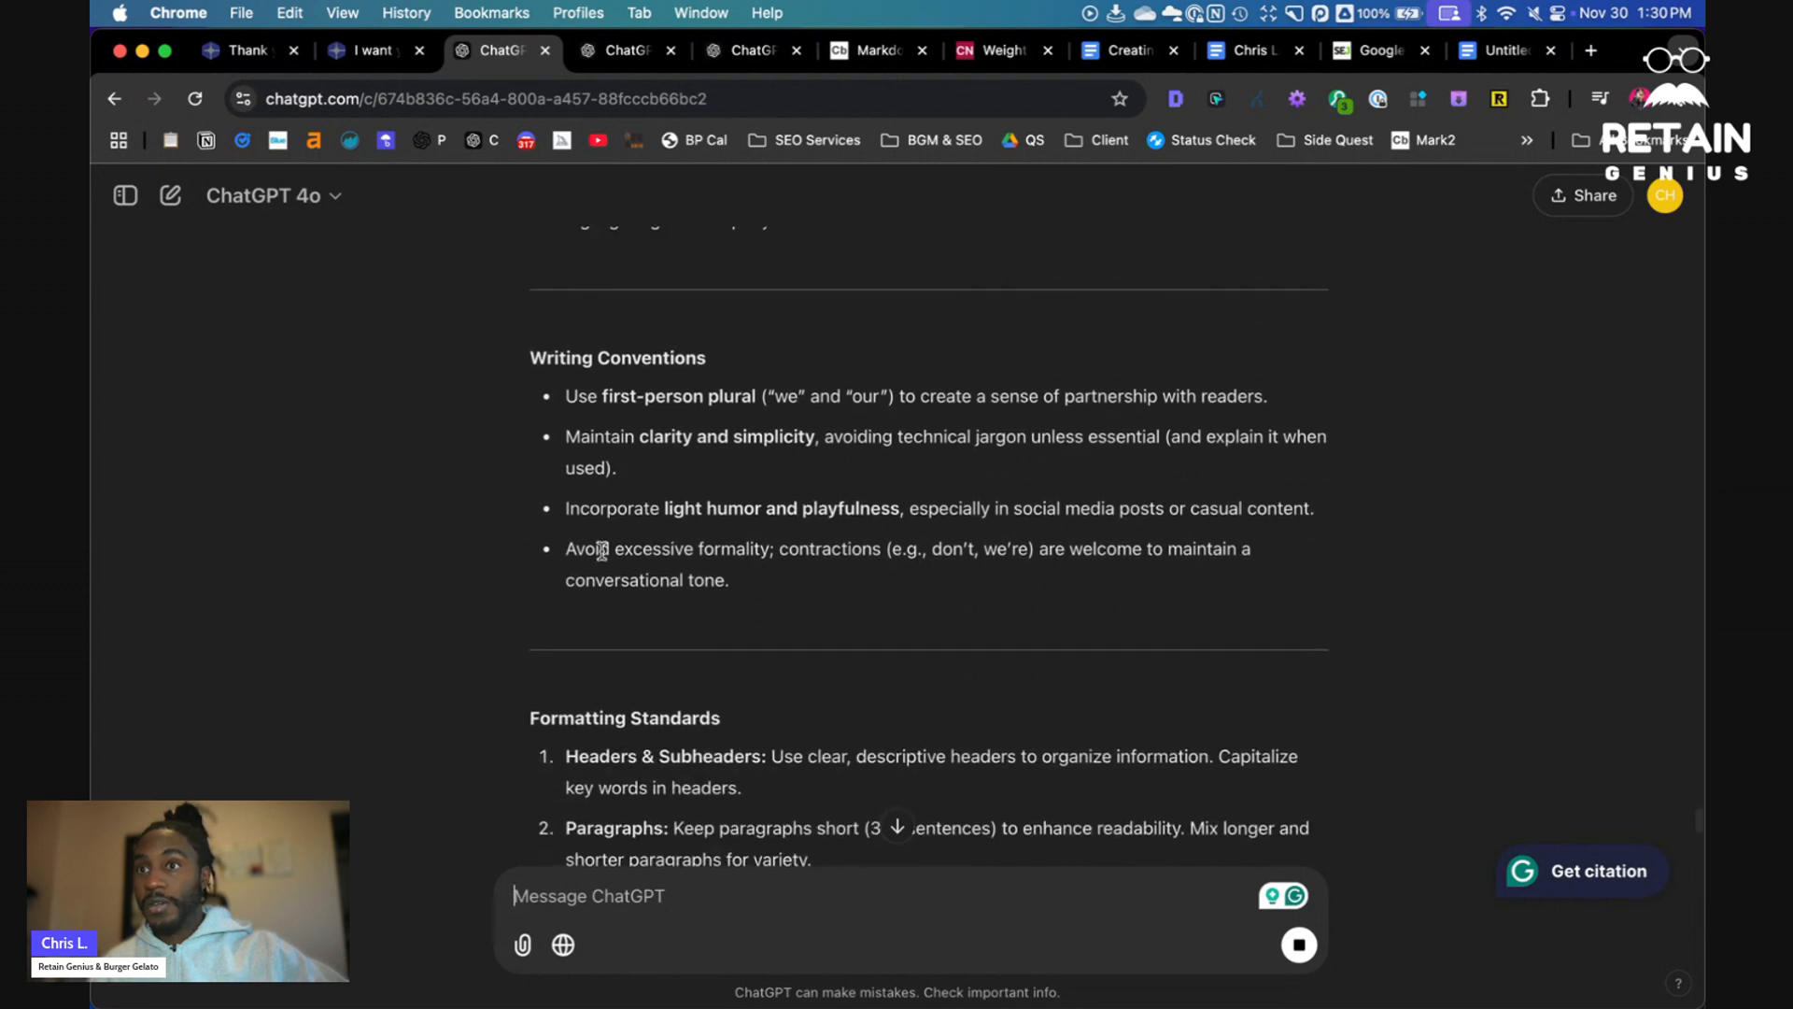
scroll(773, 560, "down", 6)
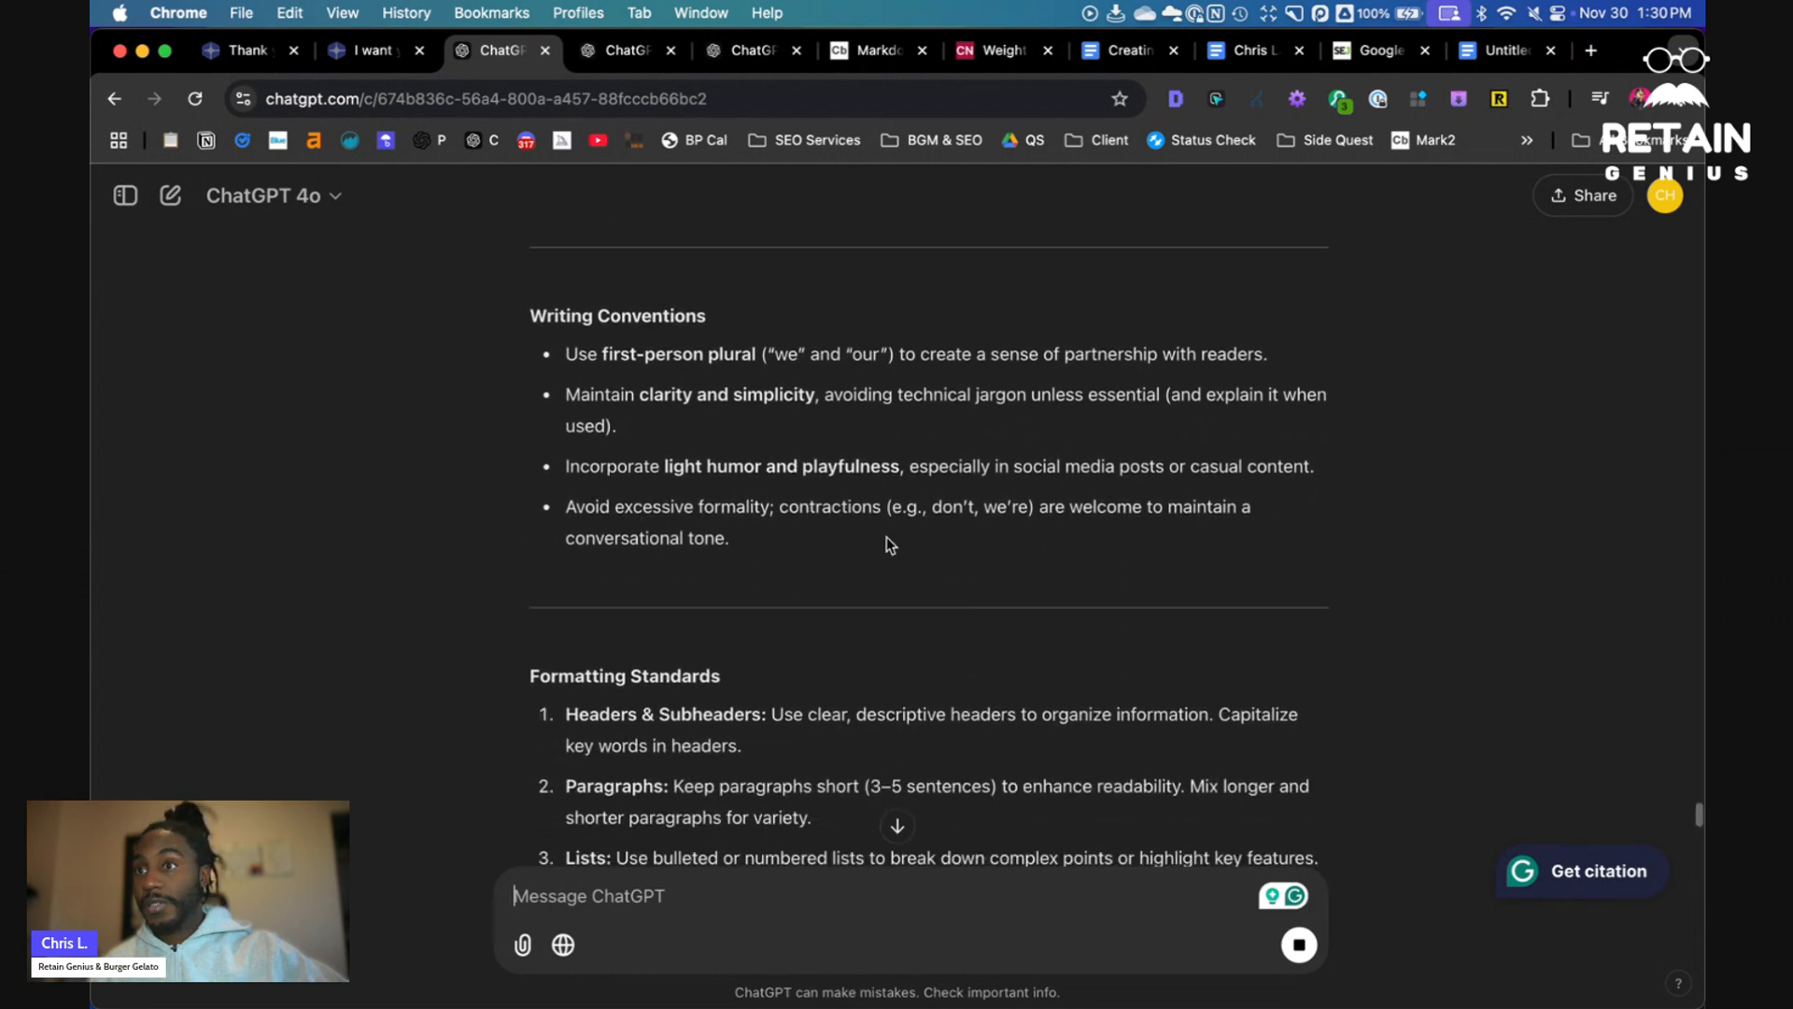
scroll(647, 518, "down", 1)
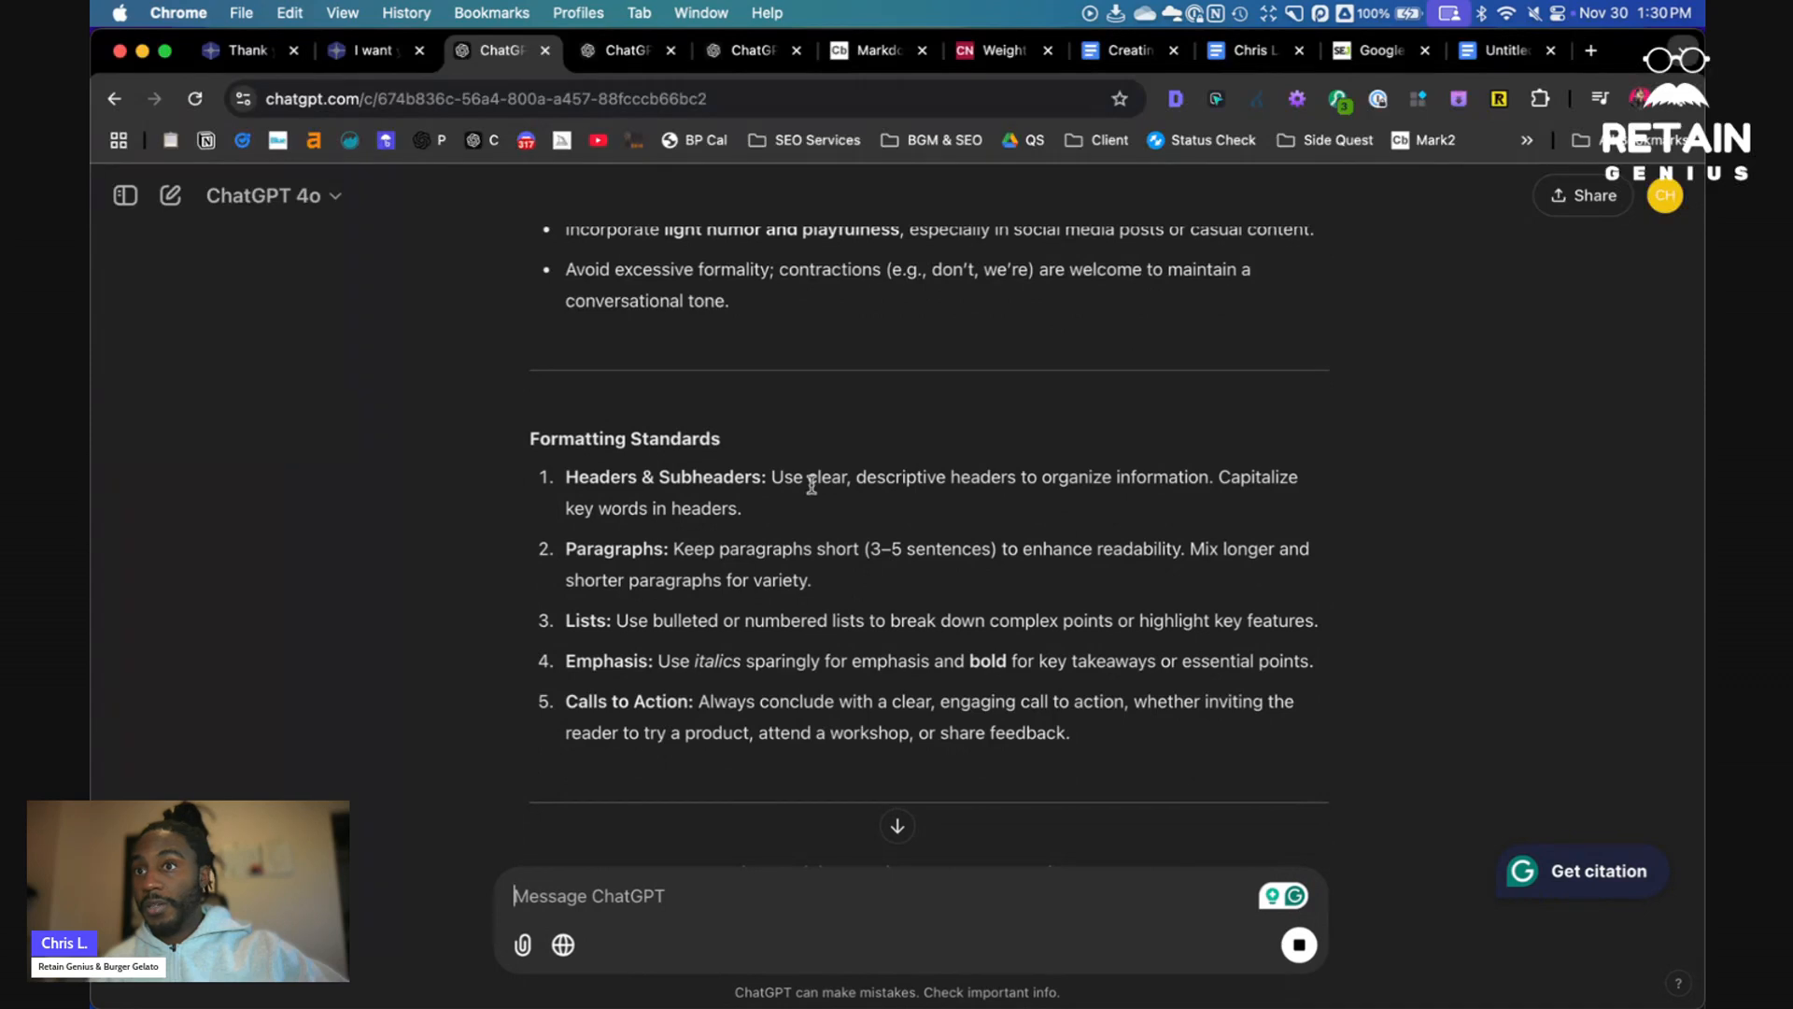
scroll(647, 517, "down", 1)
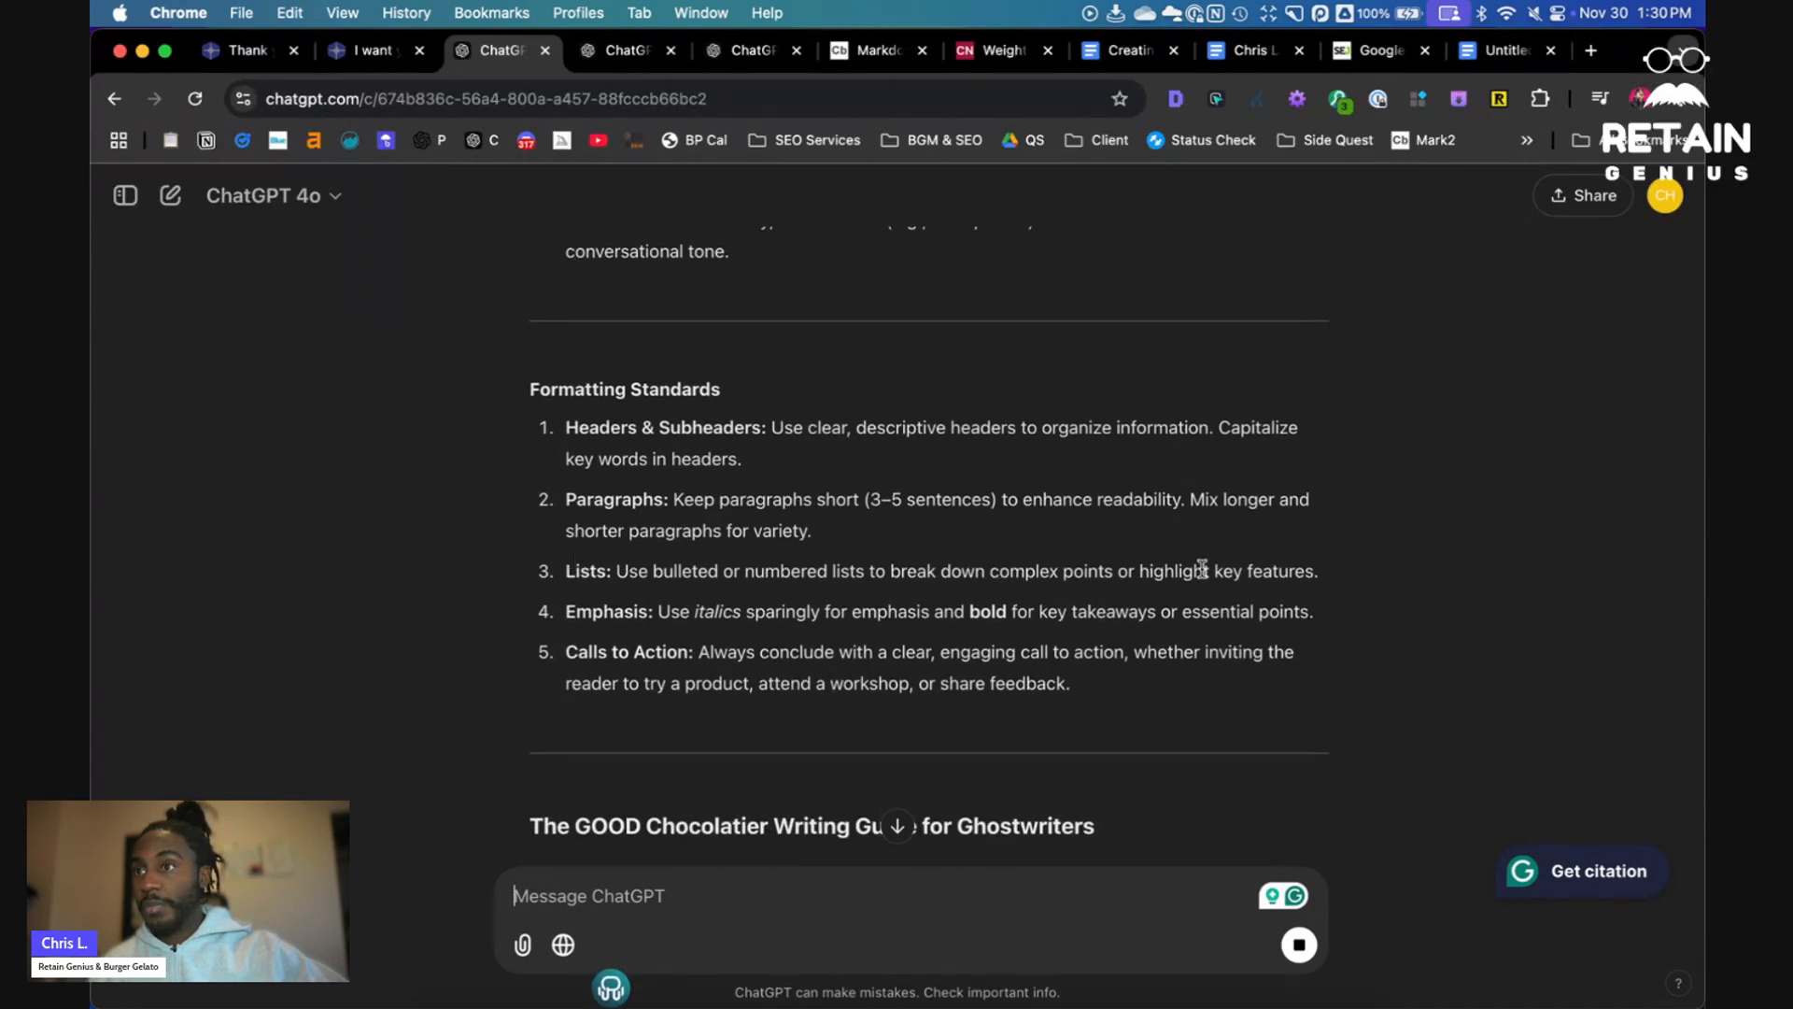
left_click_drag(1279, 571, 1045, 569)
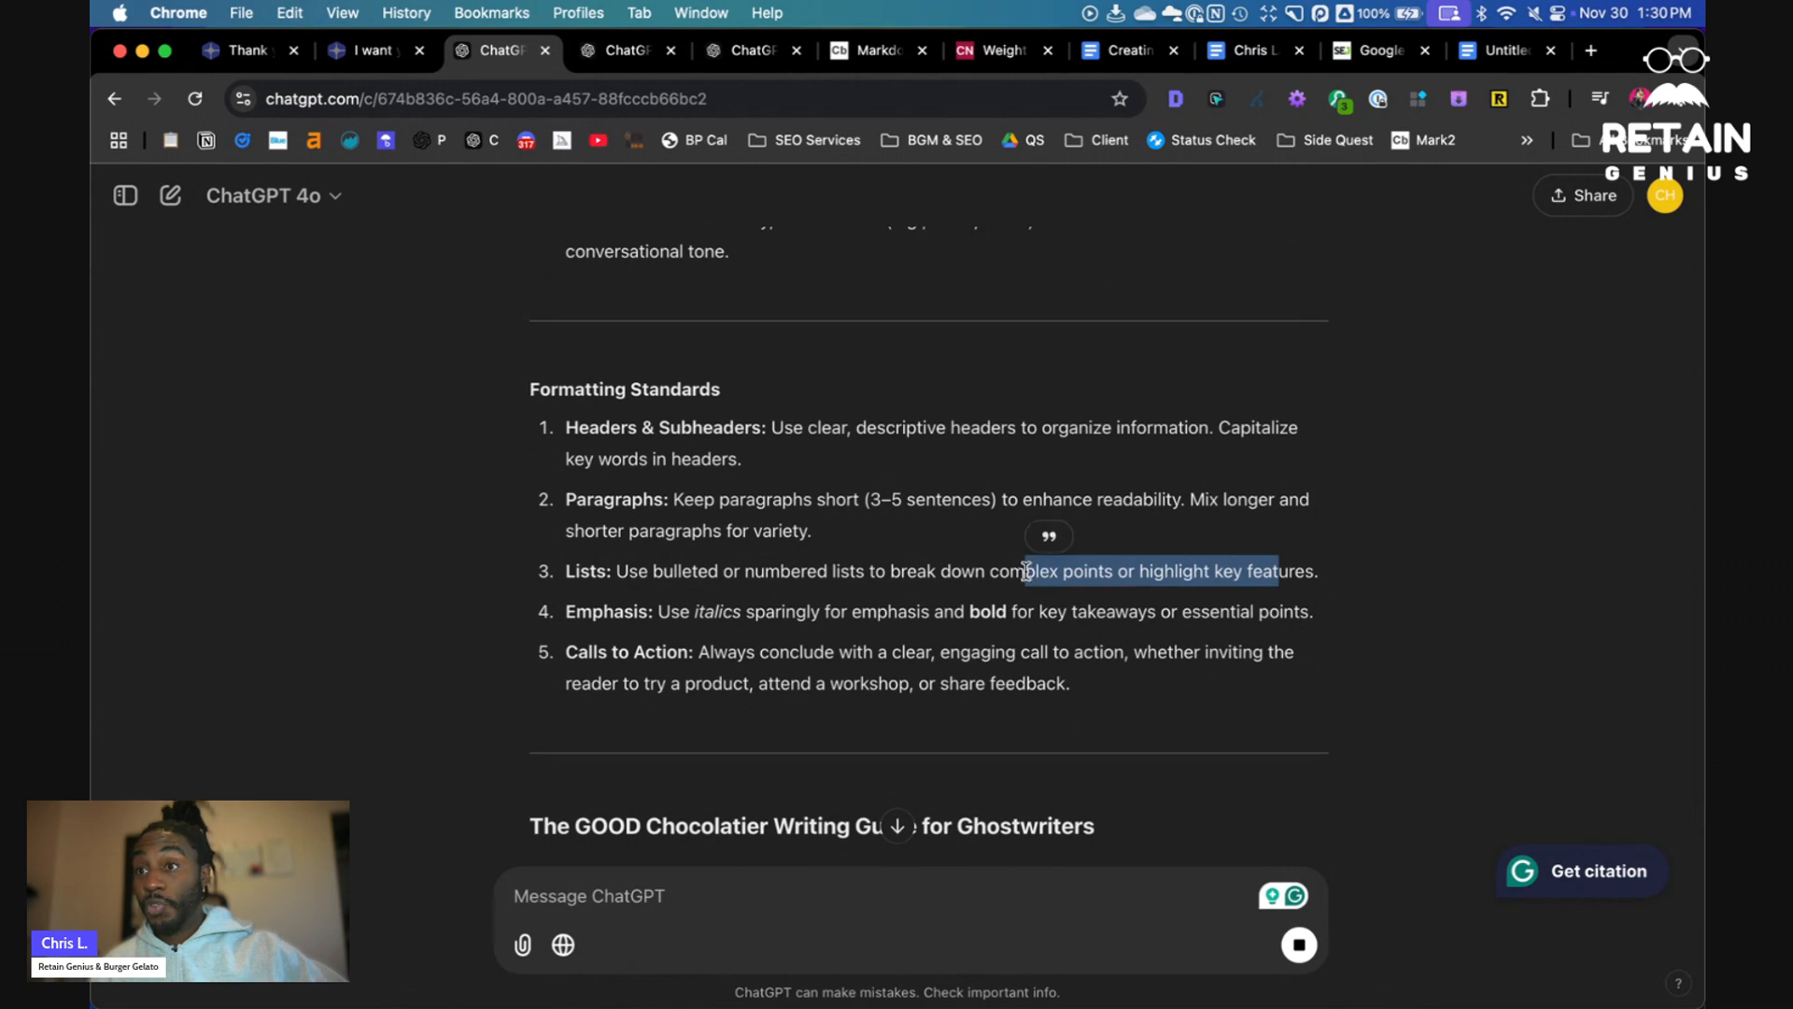
left_click(995, 571)
scroll(1018, 570, "down", 3)
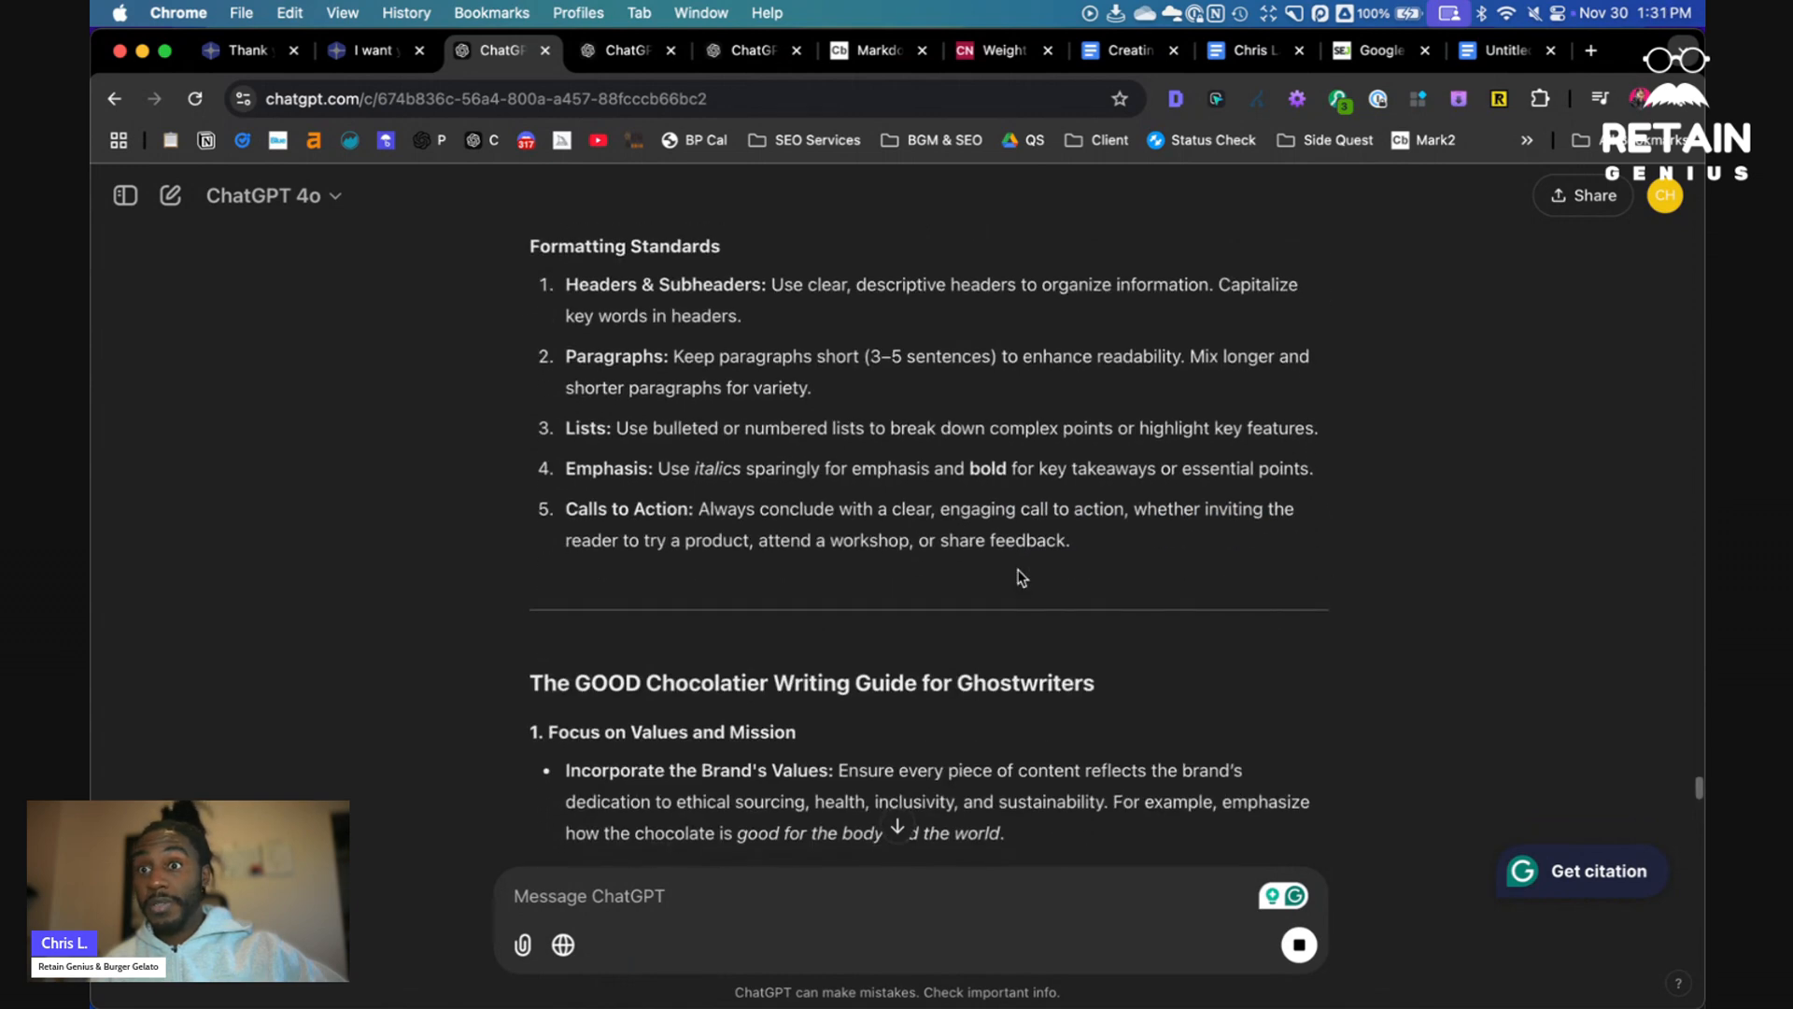
scroll(1019, 578, "down", 2)
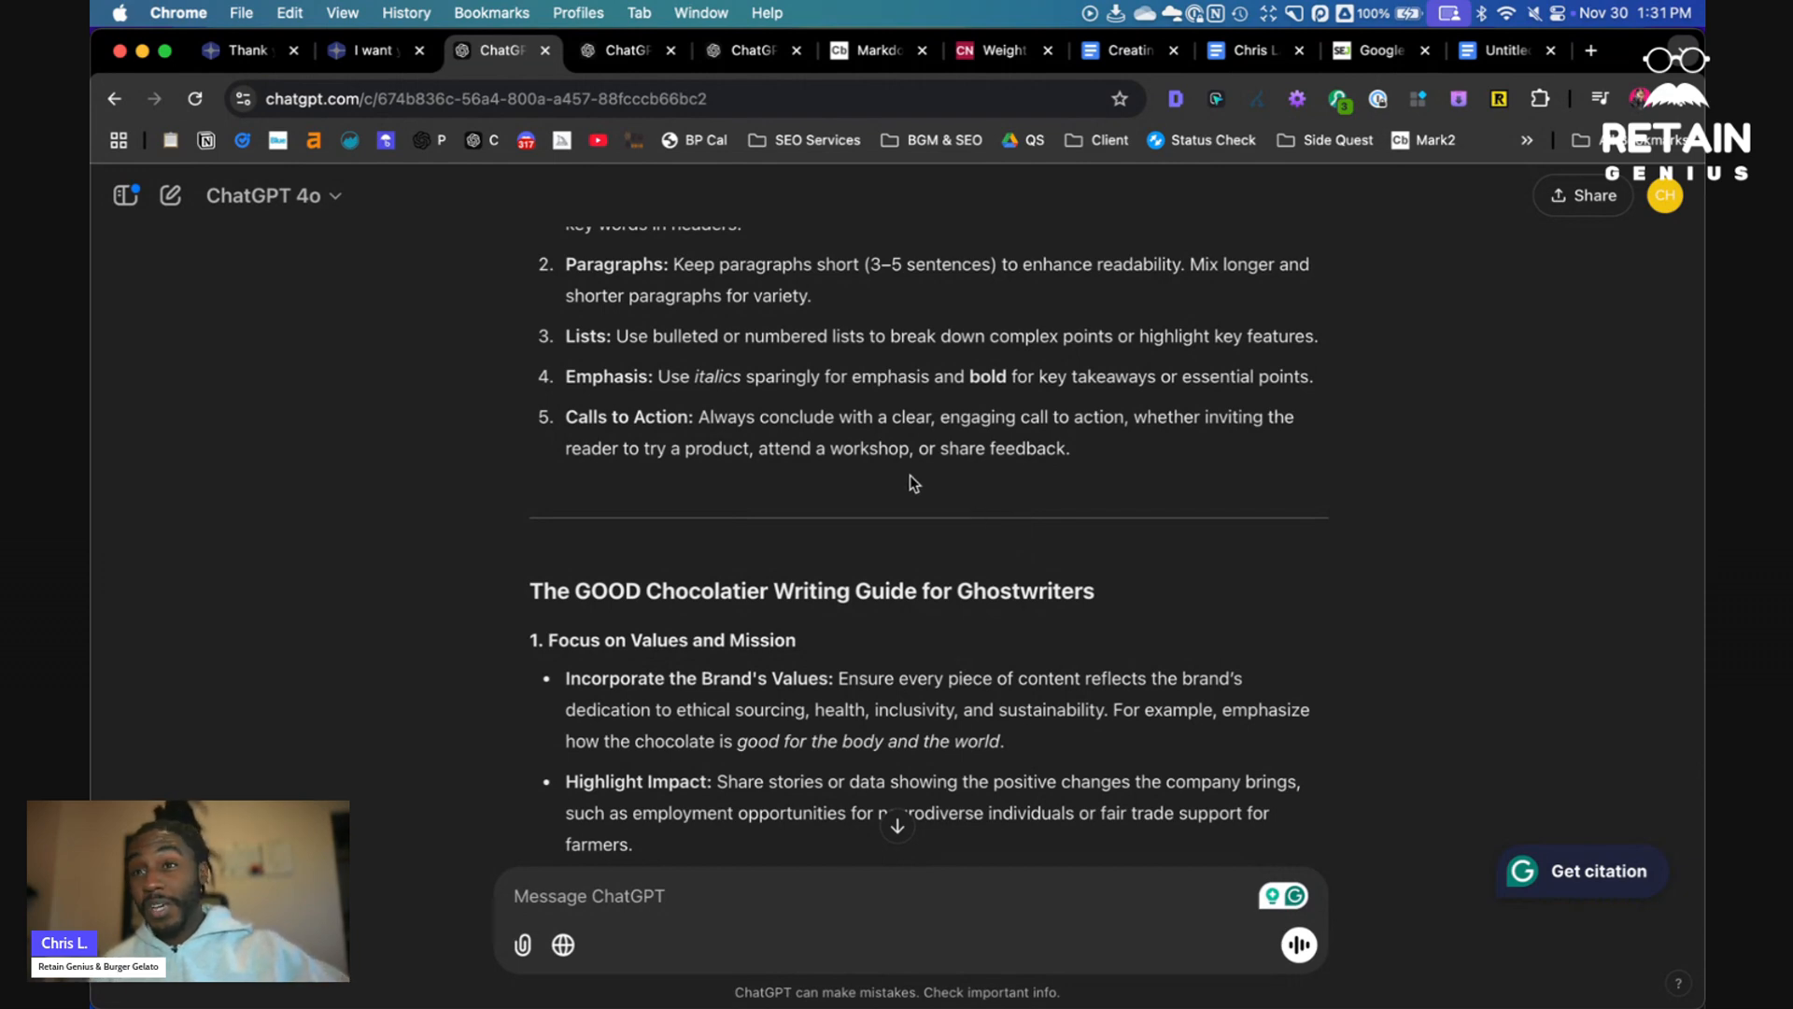
- Review the ghostwriter writing guide sections of the reply down to the signature phrases
scroll(910, 478, "down", 3)
scroll(910, 475, "down", 5)
scroll(747, 462, "up", 5)
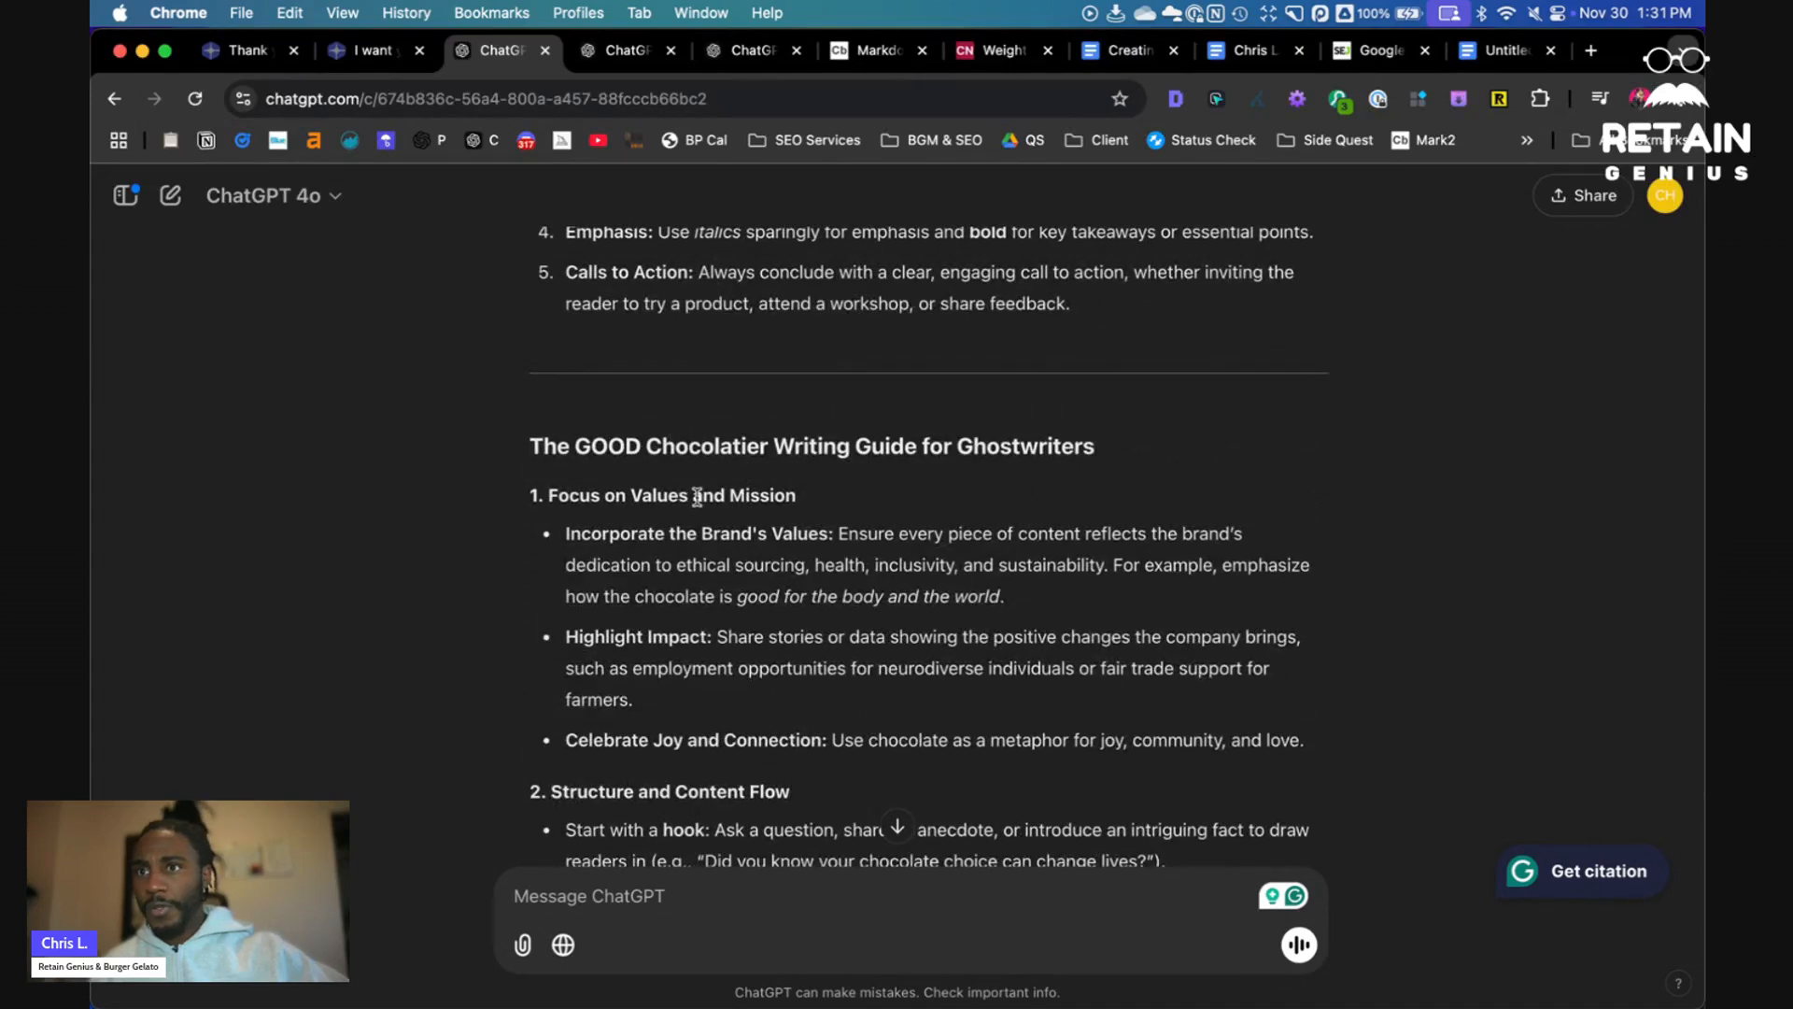
scroll(643, 553, "down", 4)
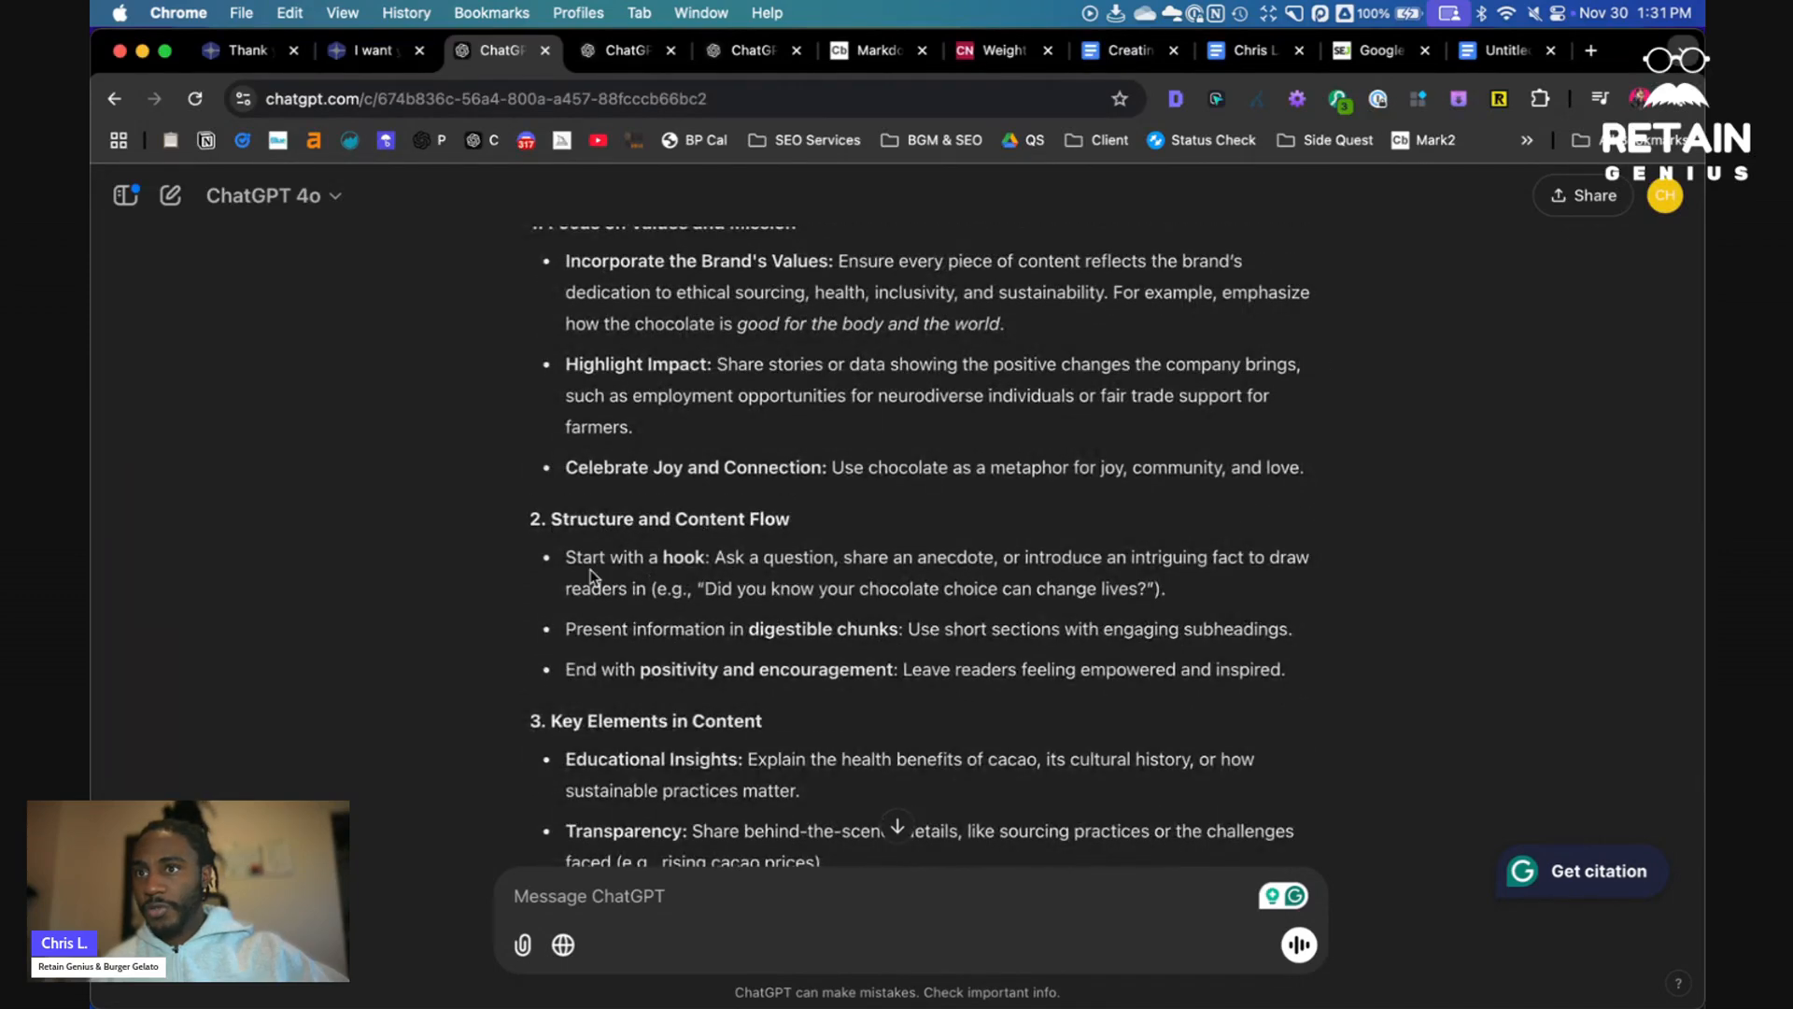
left_click_drag(650, 560, 1074, 551)
scroll(786, 567, "down", 3)
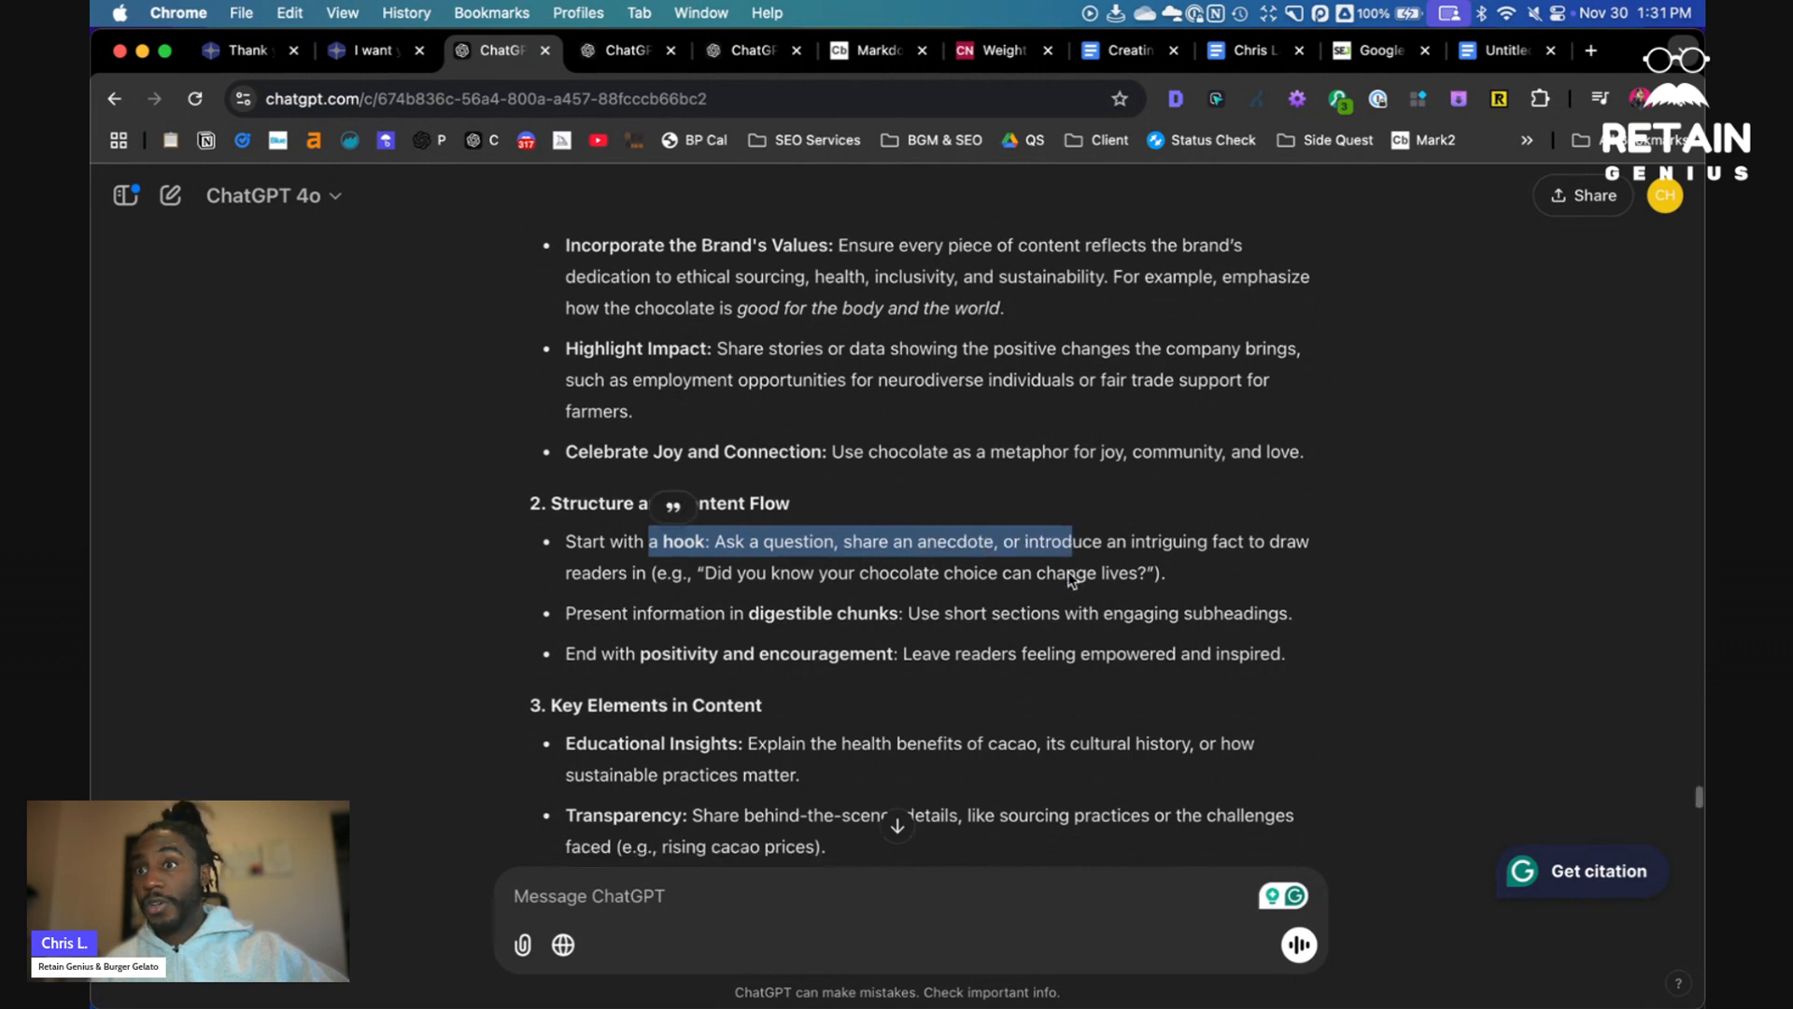
scroll(660, 525, "down", 3)
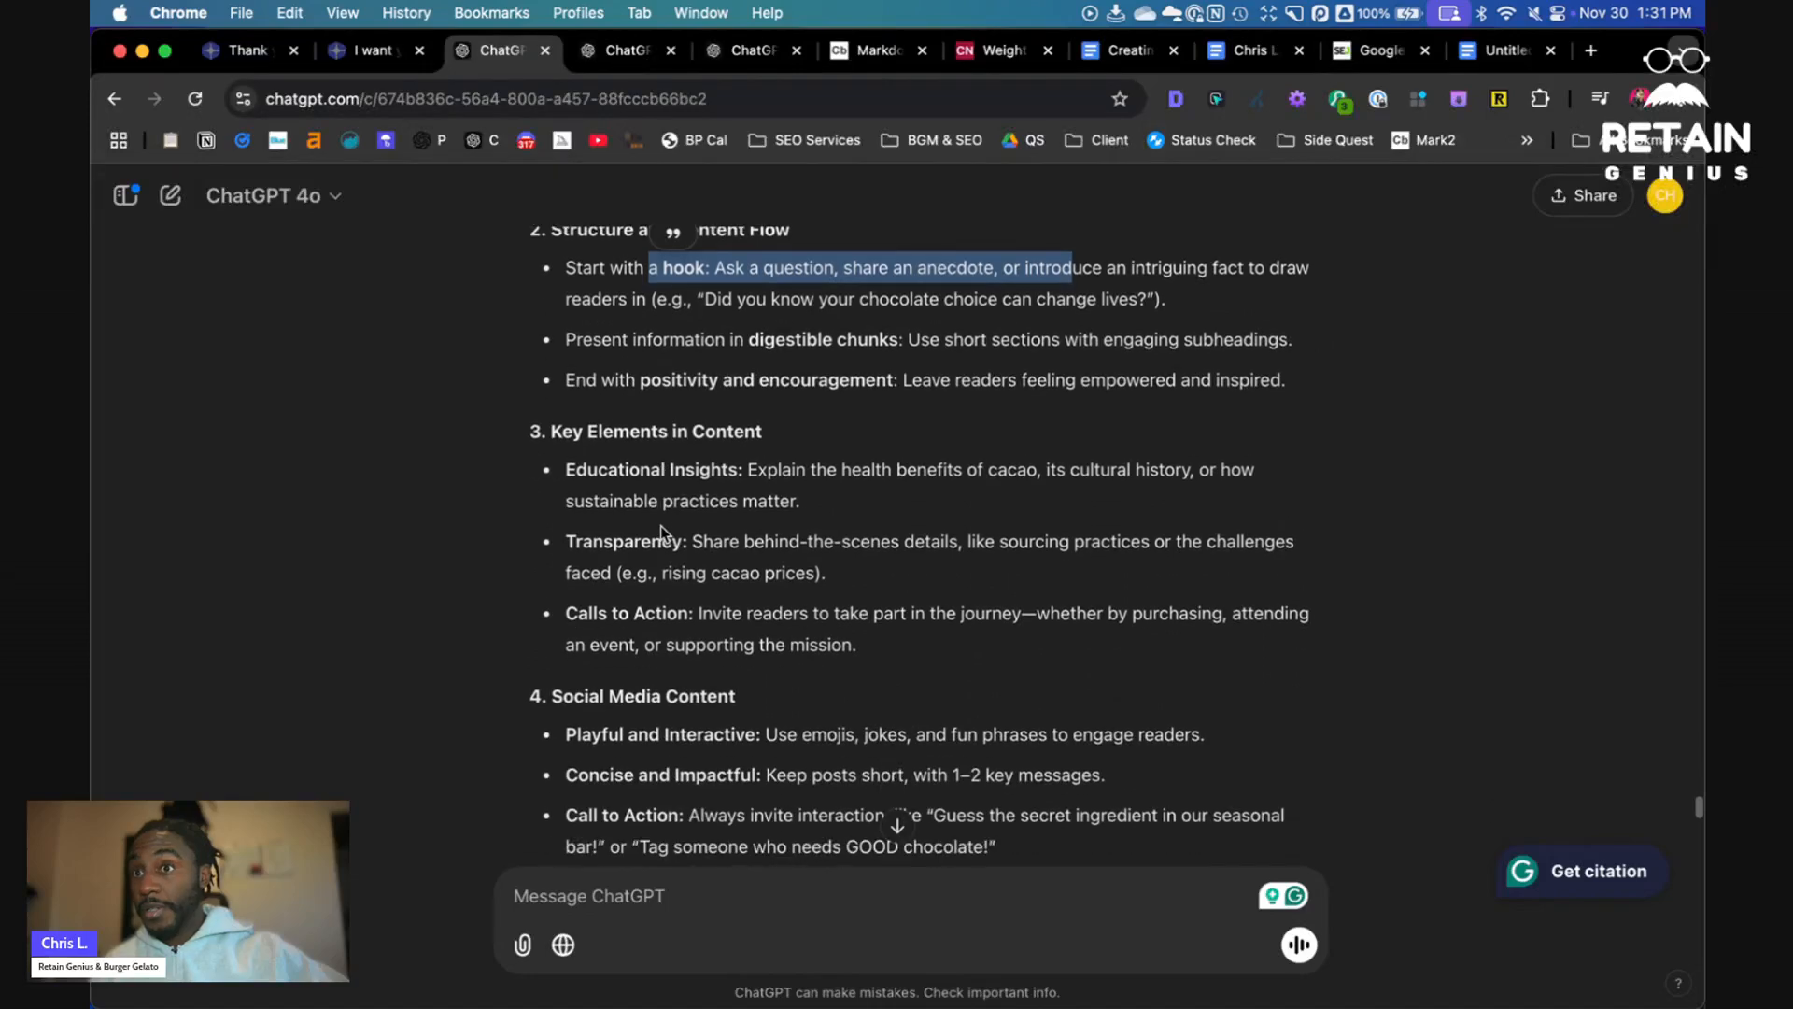
scroll(687, 490, "down", 1)
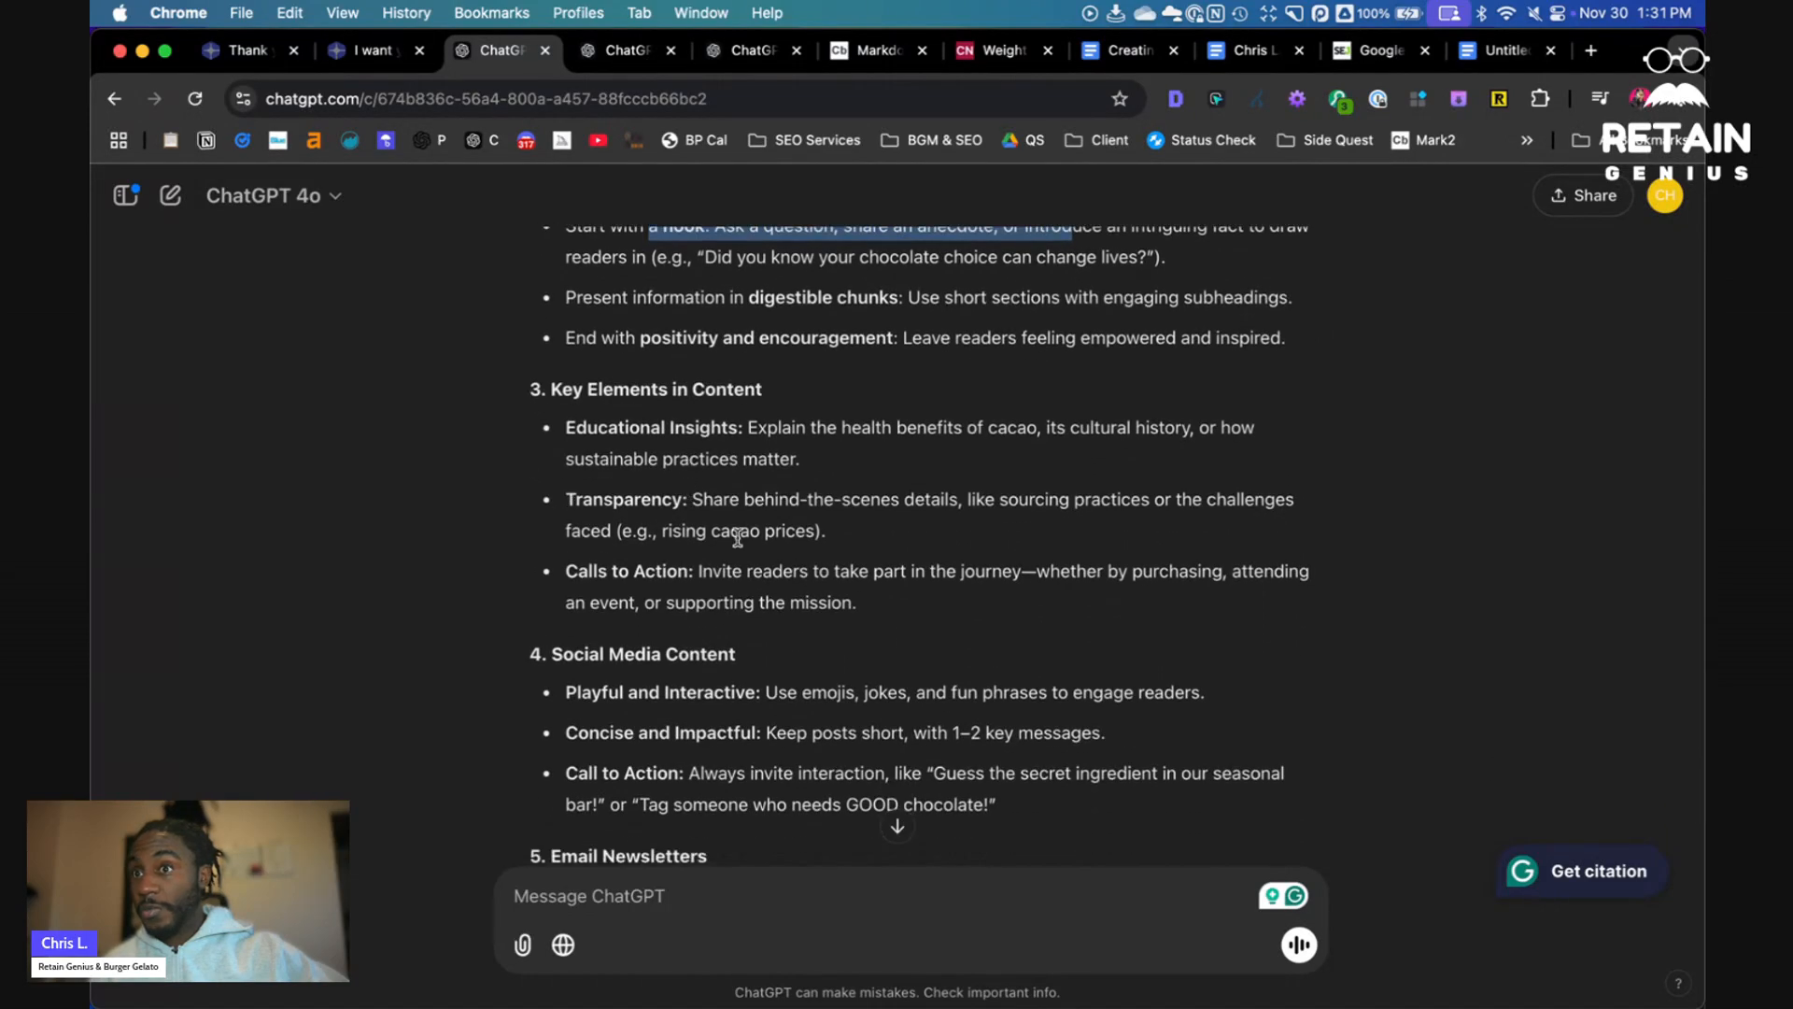
scroll(740, 558, "down", 7)
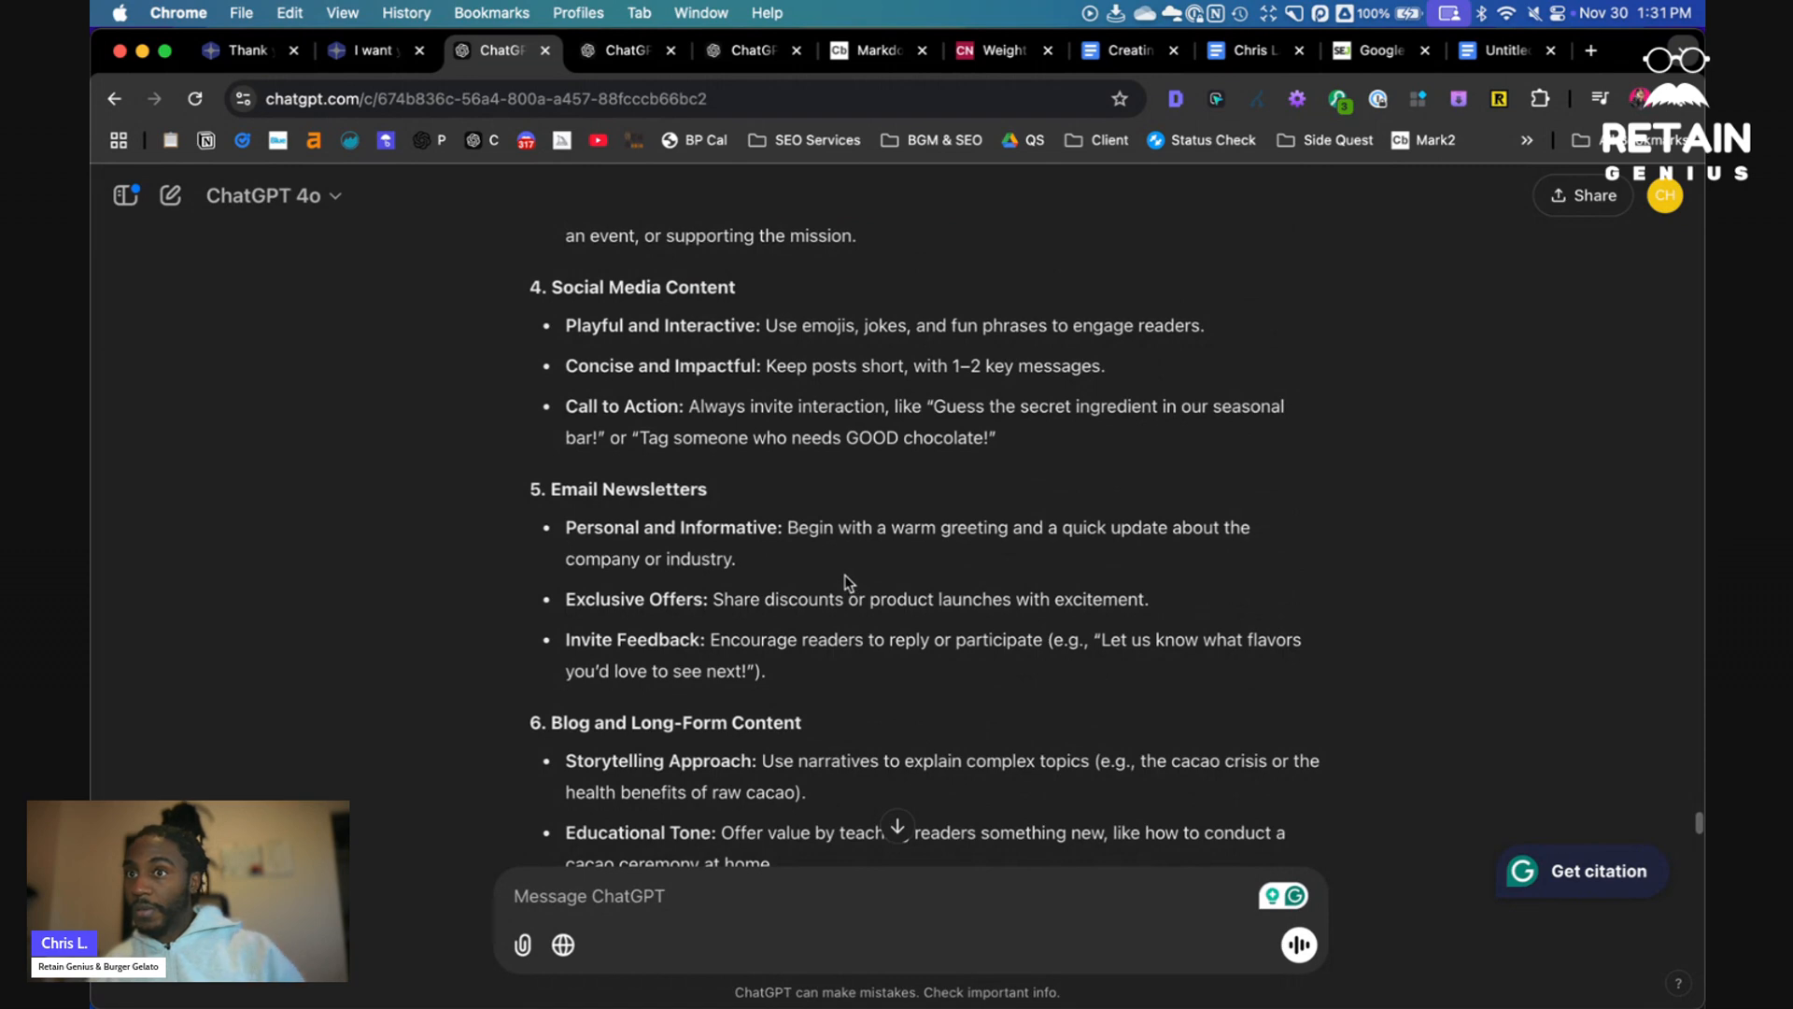
scroll(846, 577, "down", 5)
scroll(847, 581, "down", 12)
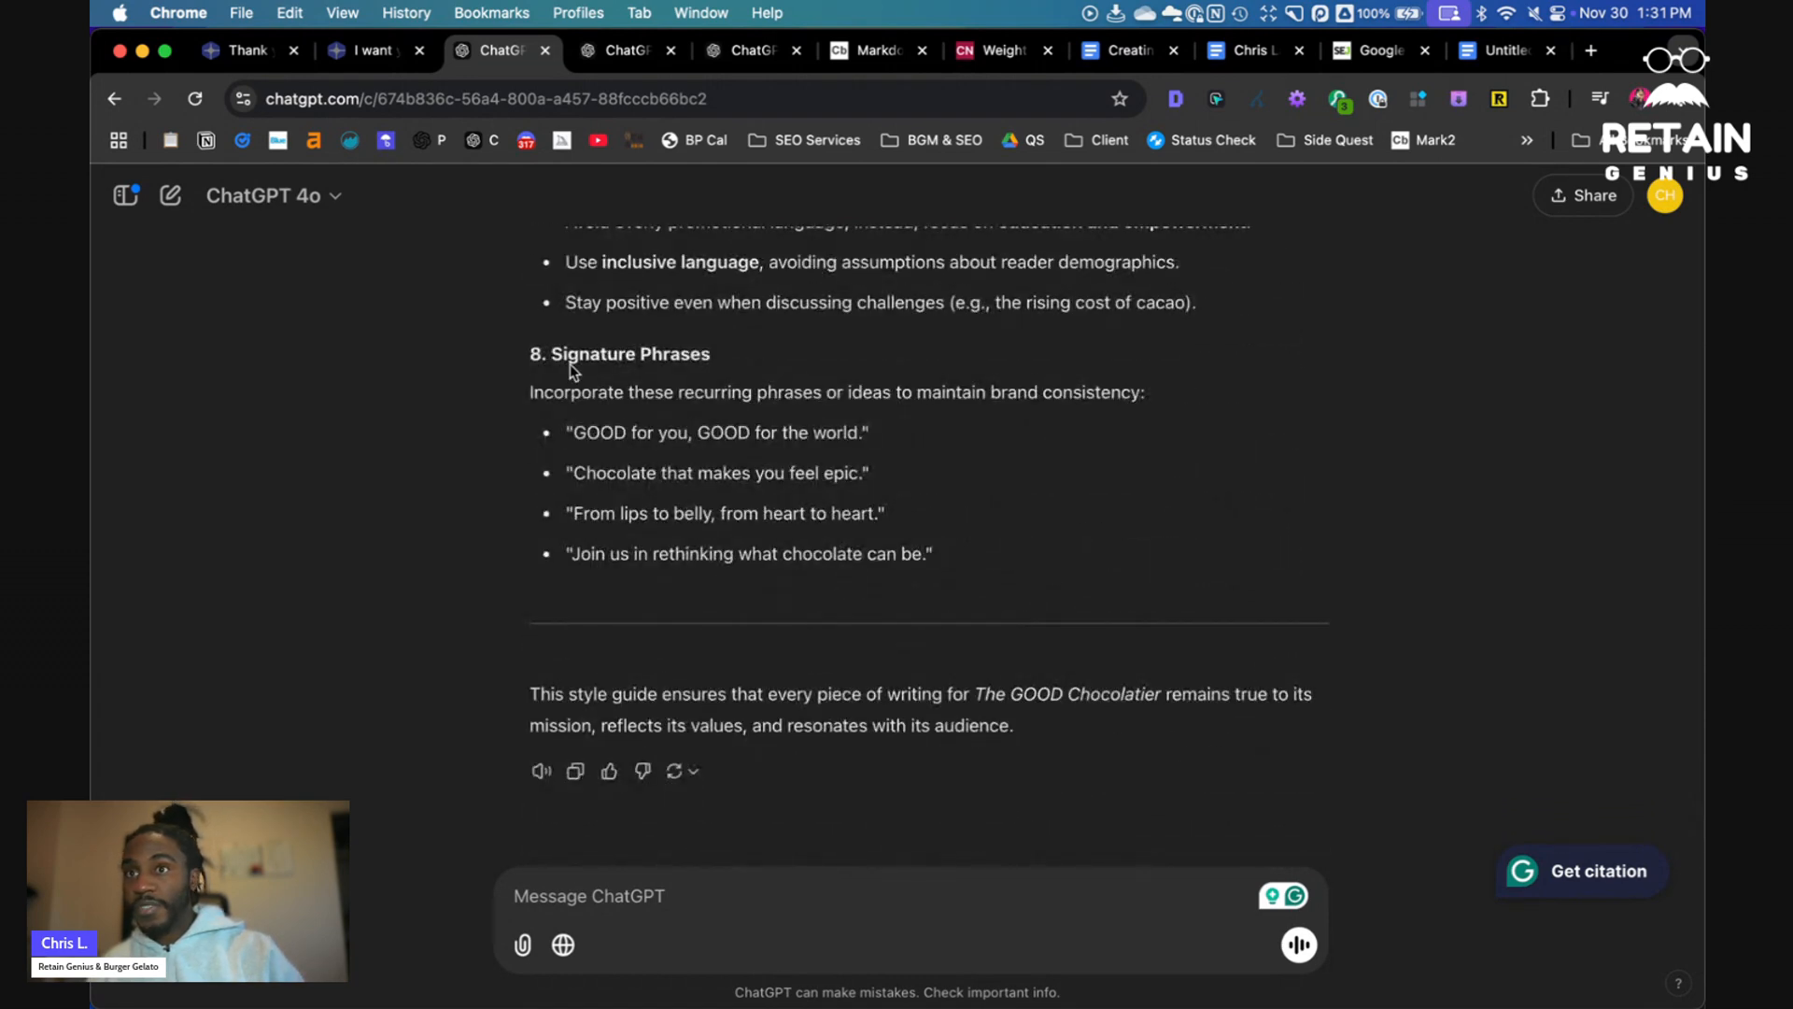
left_click_drag(569, 362, 715, 392)
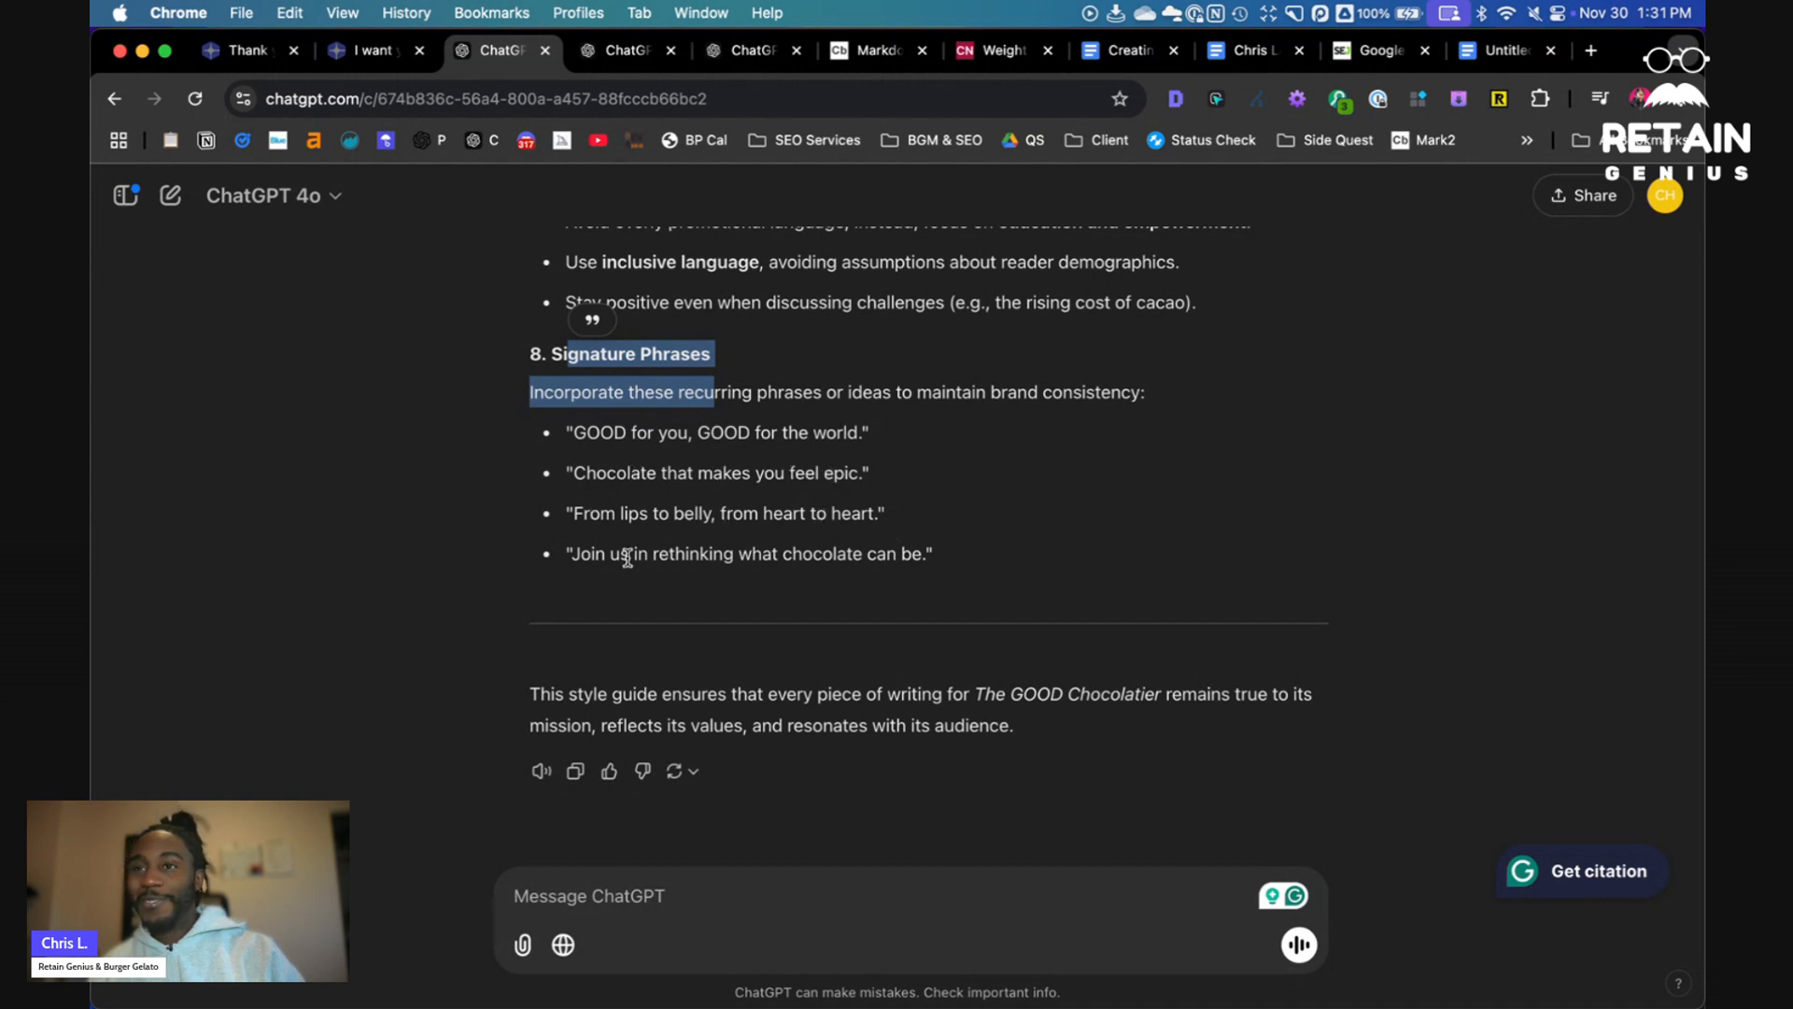
- Copy the style guide reply, paste it into the Markdown Viewer input in place of the old text, and select the rendered output
left_click(579, 783)
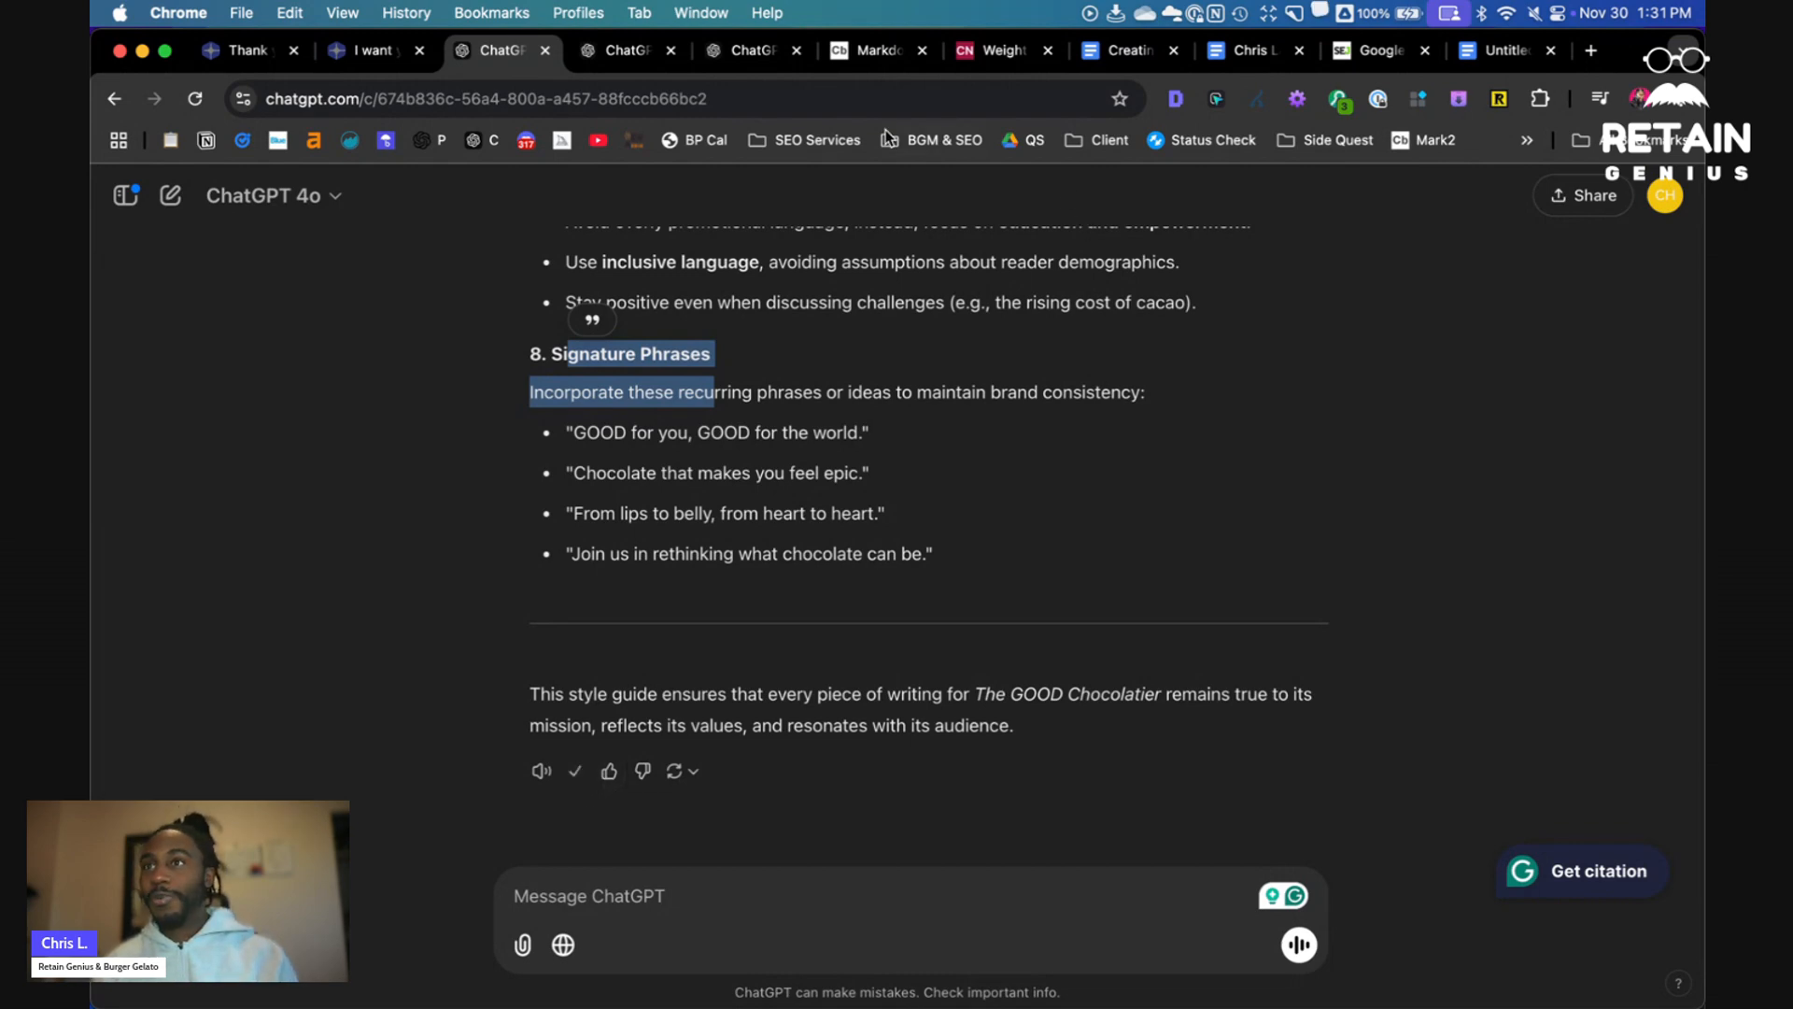
left_click(871, 66)
left_click(520, 510)
key("super+a")
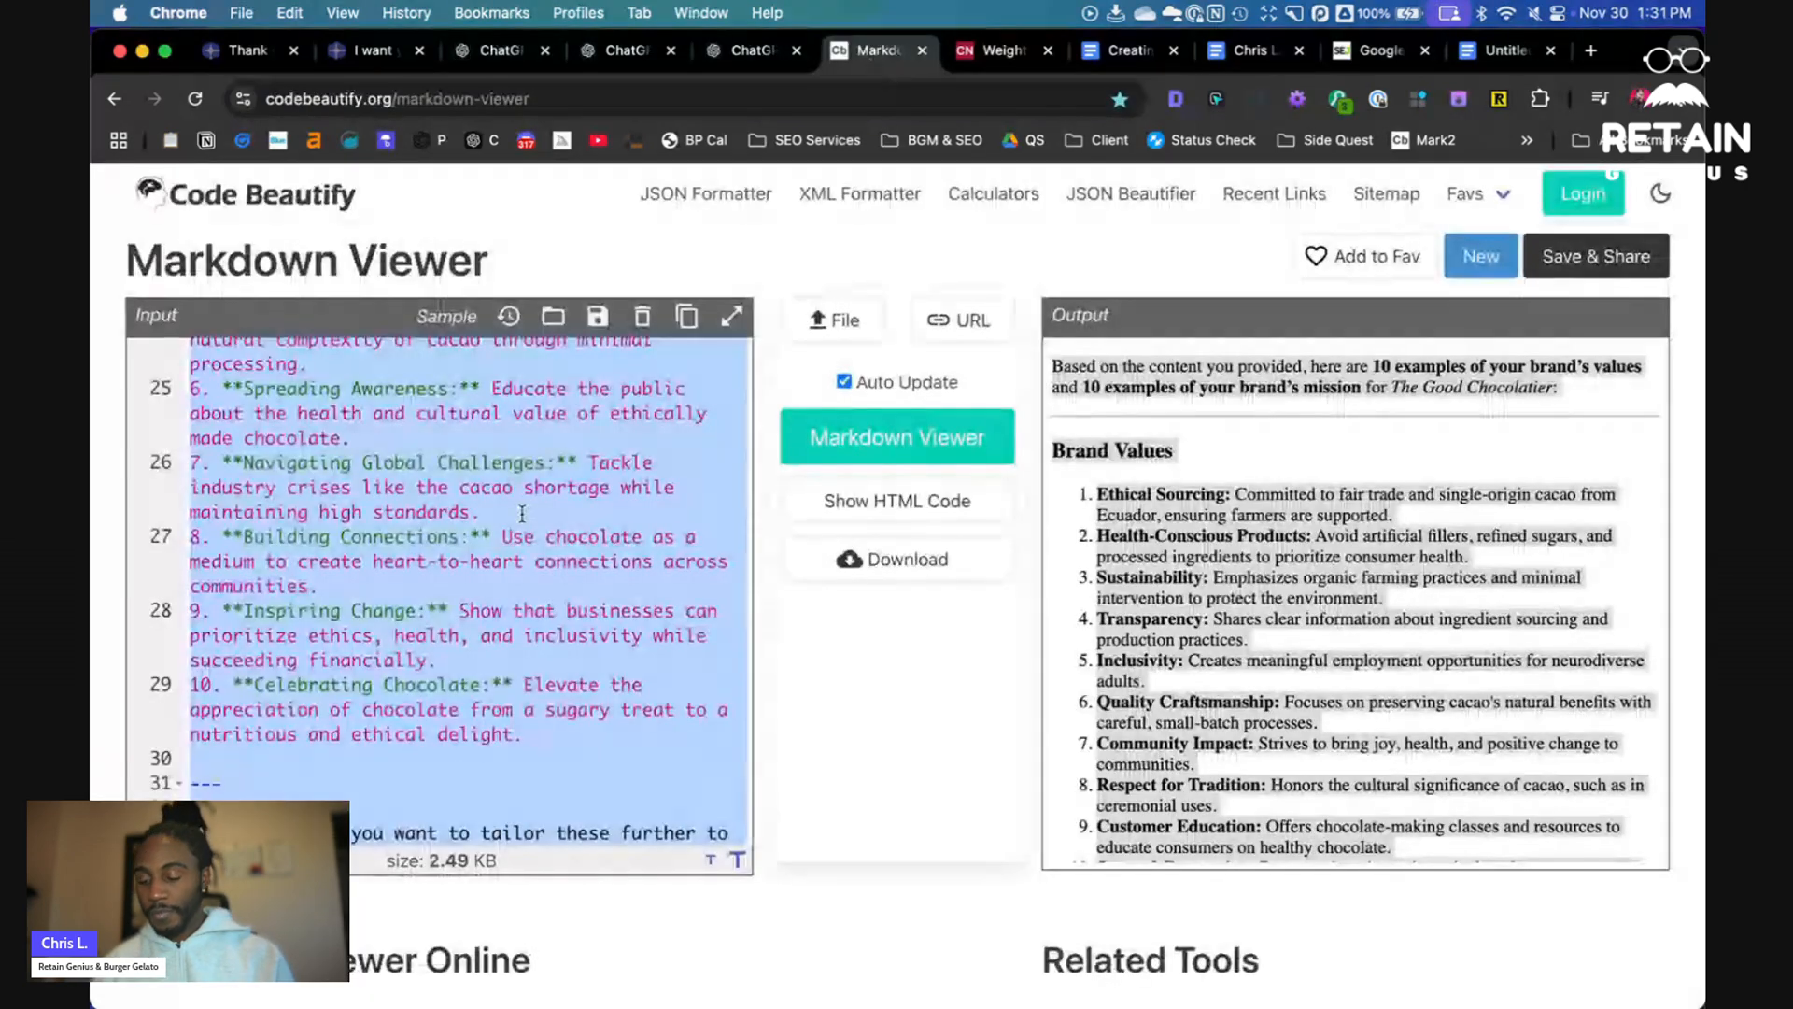
key("BackSpace")
key("super+v")
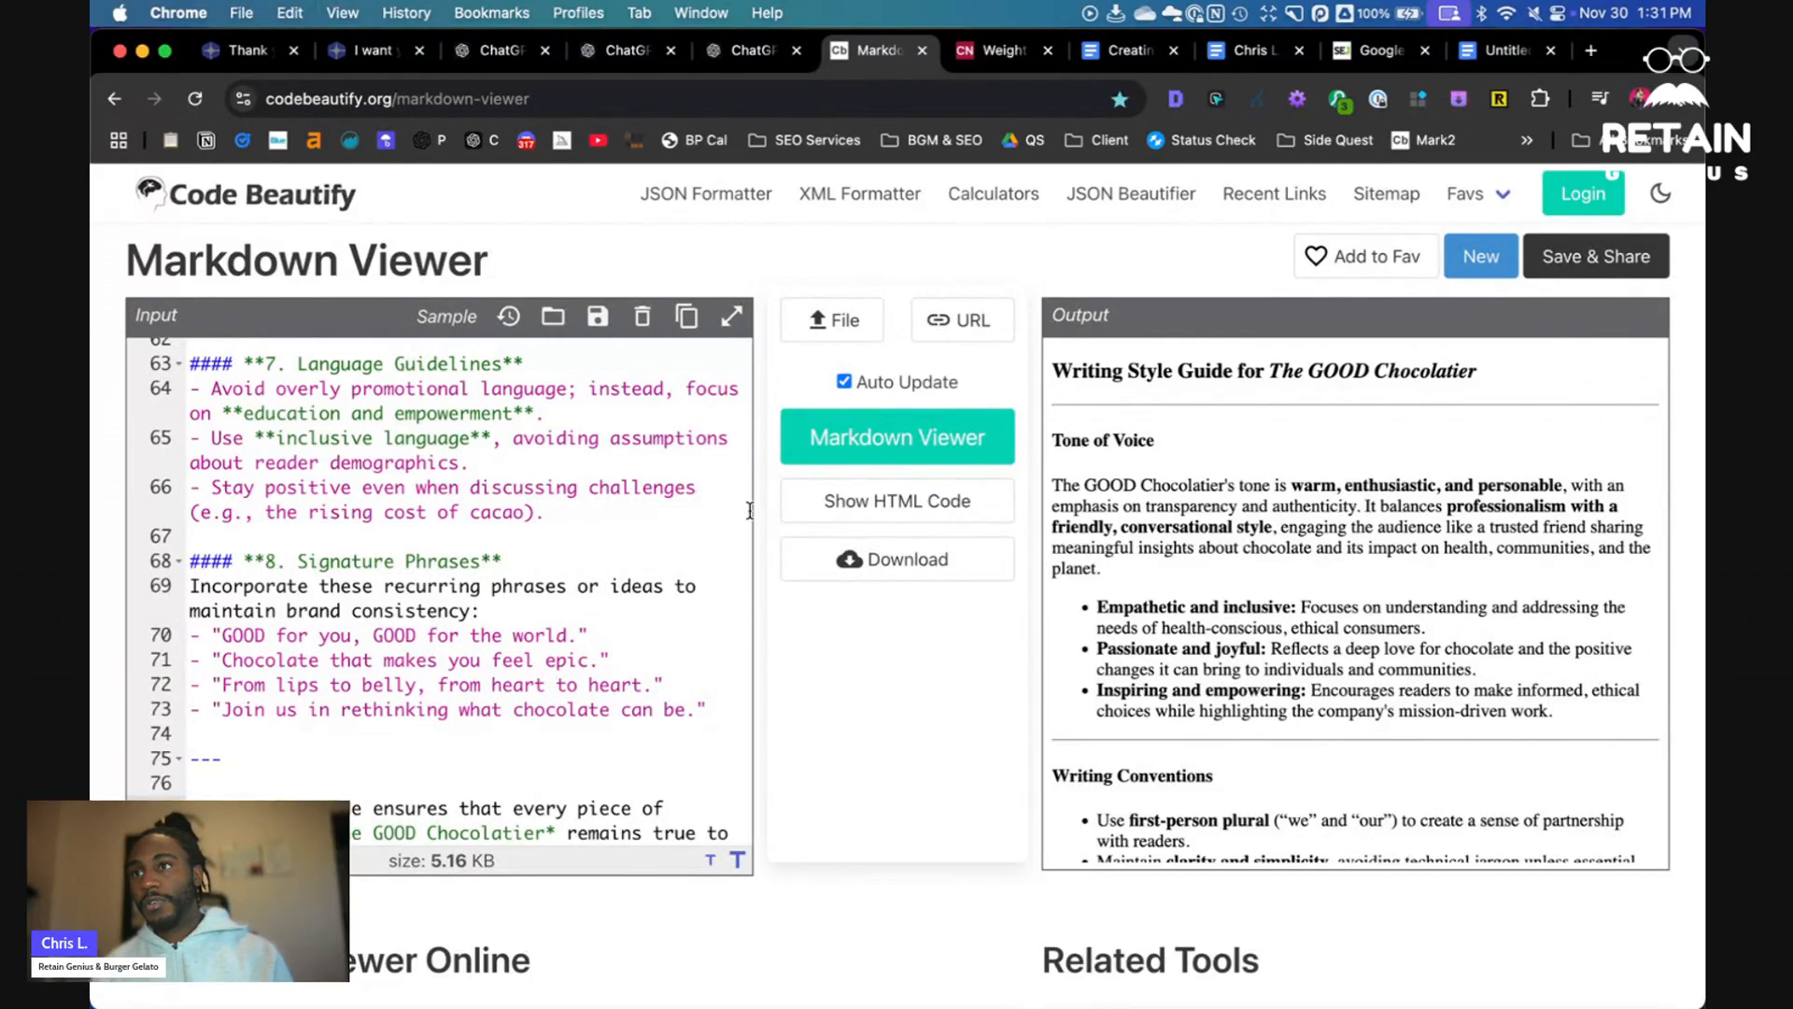
left_click(1256, 518)
key("super+a")
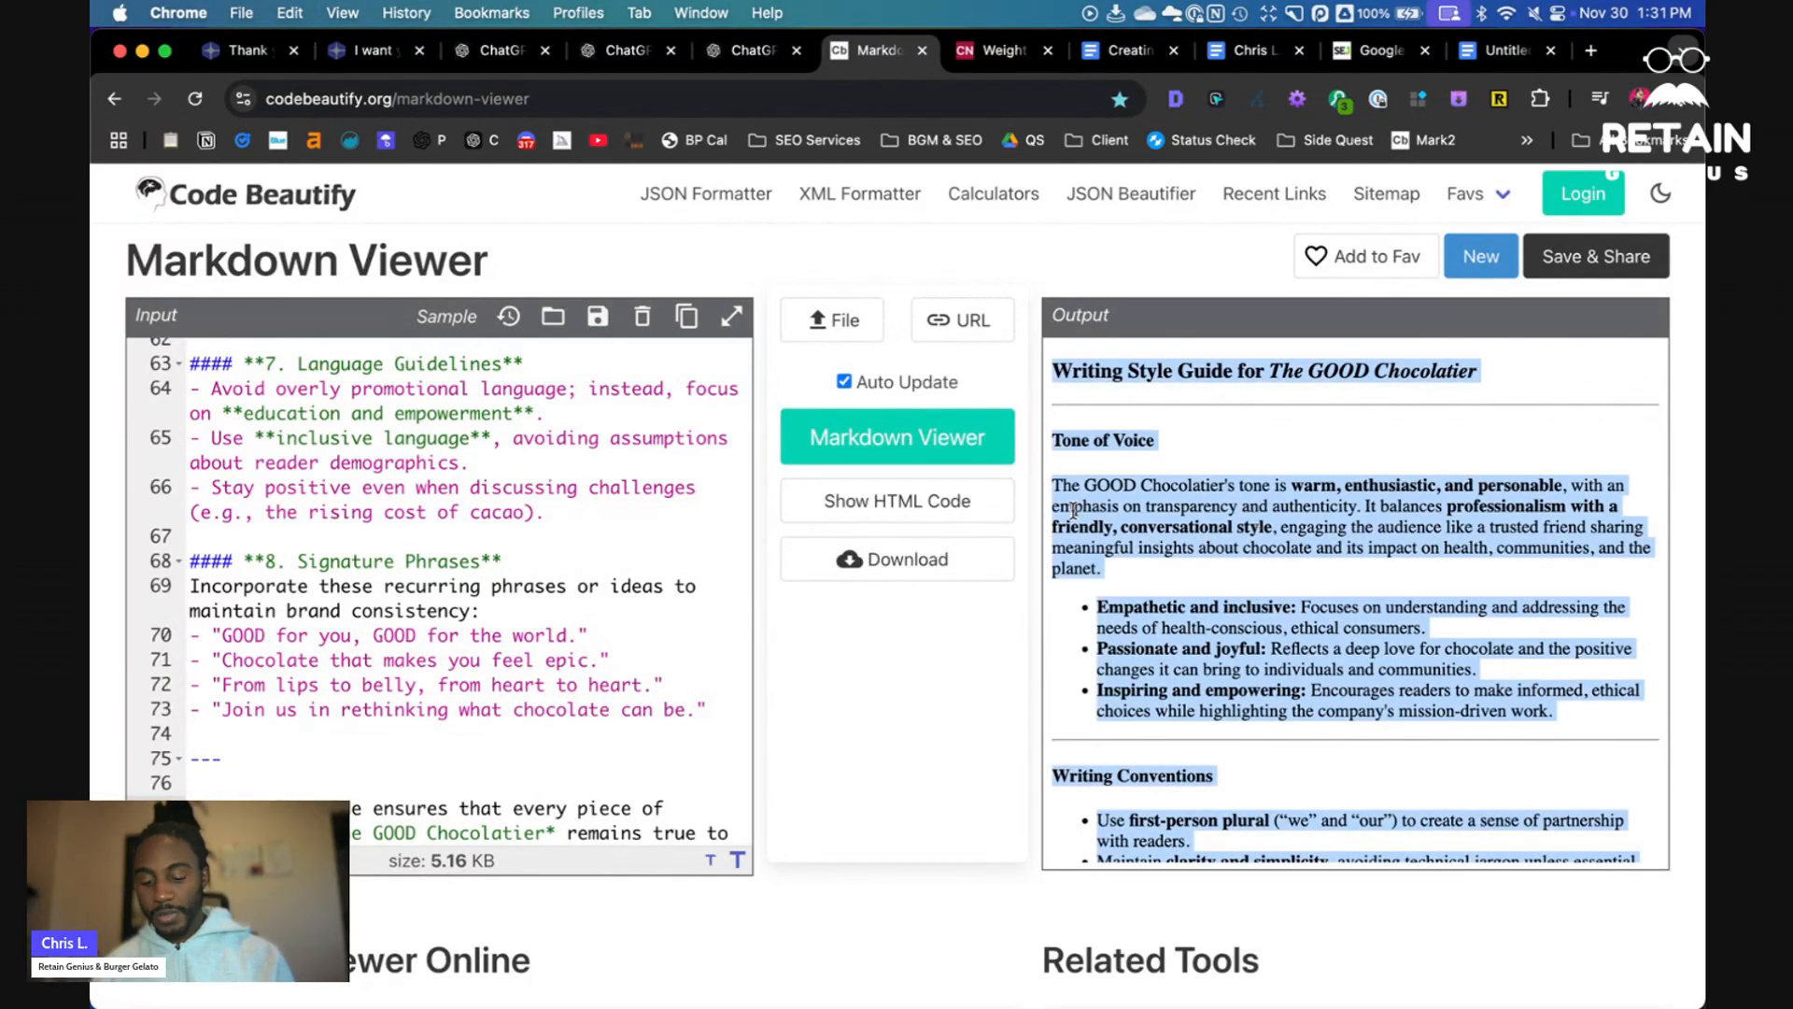
- Name the brand values document The GOOD CHocolatier Brand Values & Mission
left_click(1500, 51)
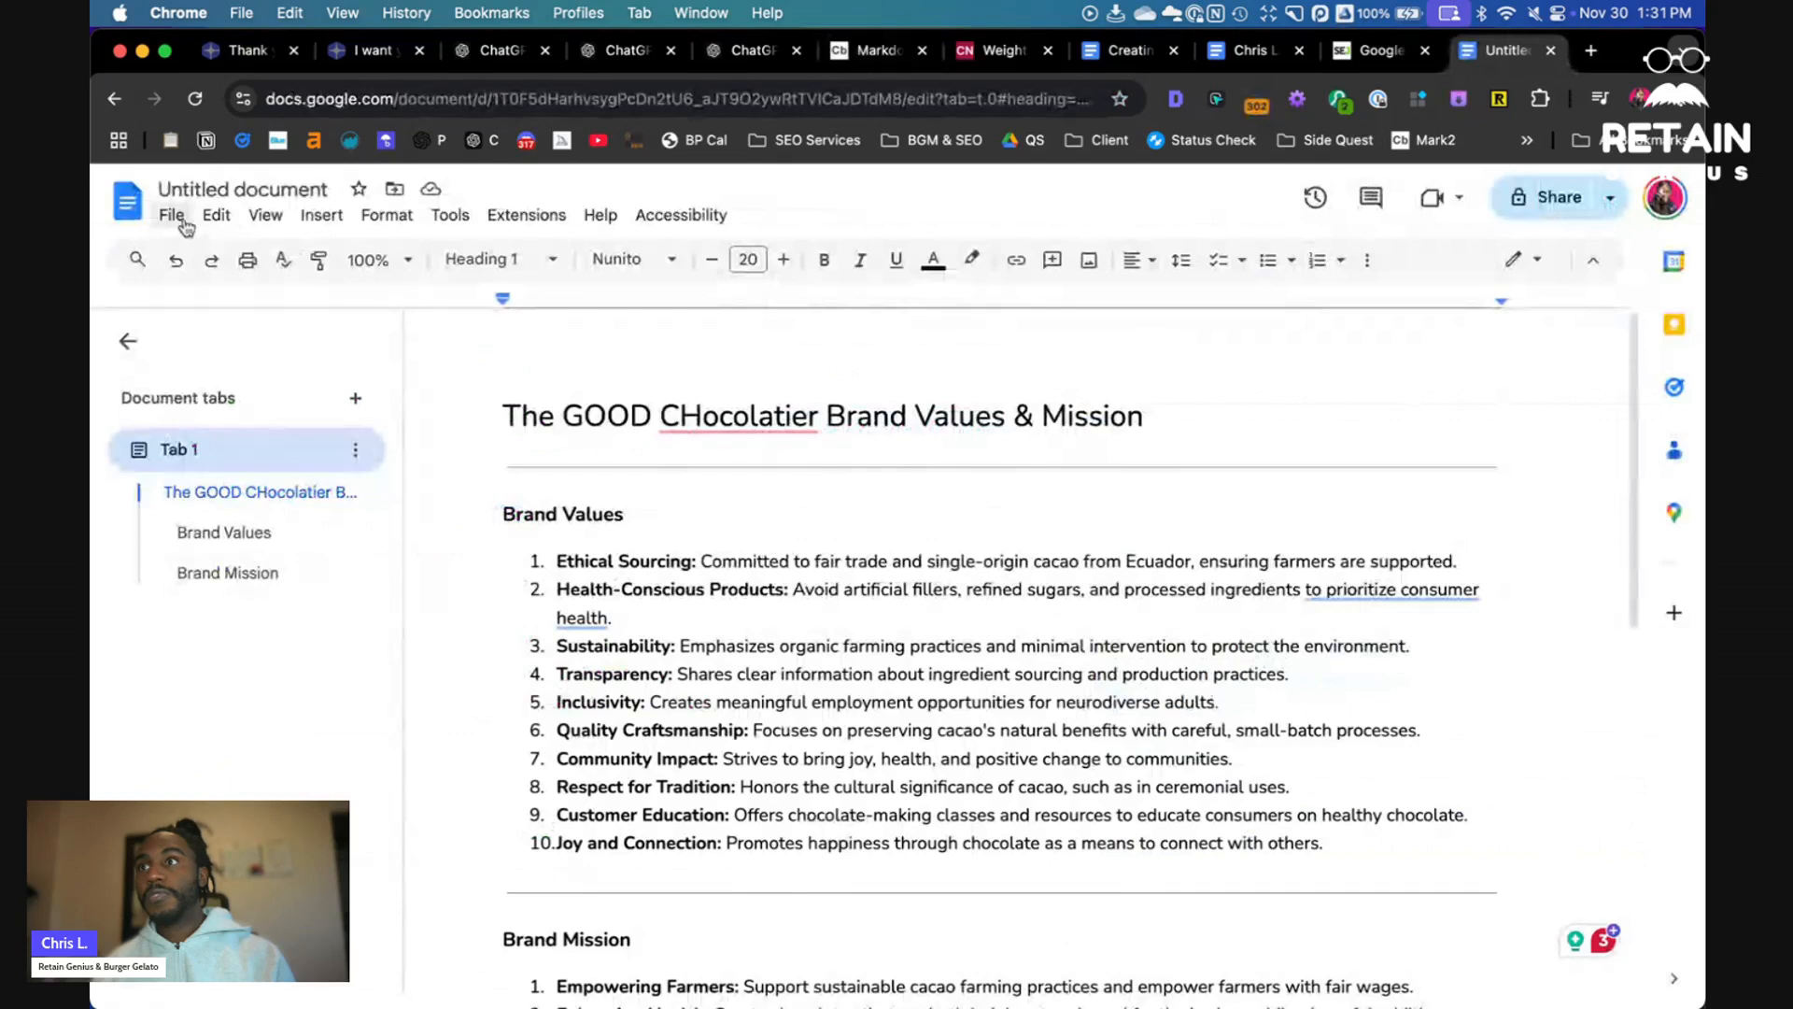
left_click(131, 205, "super")
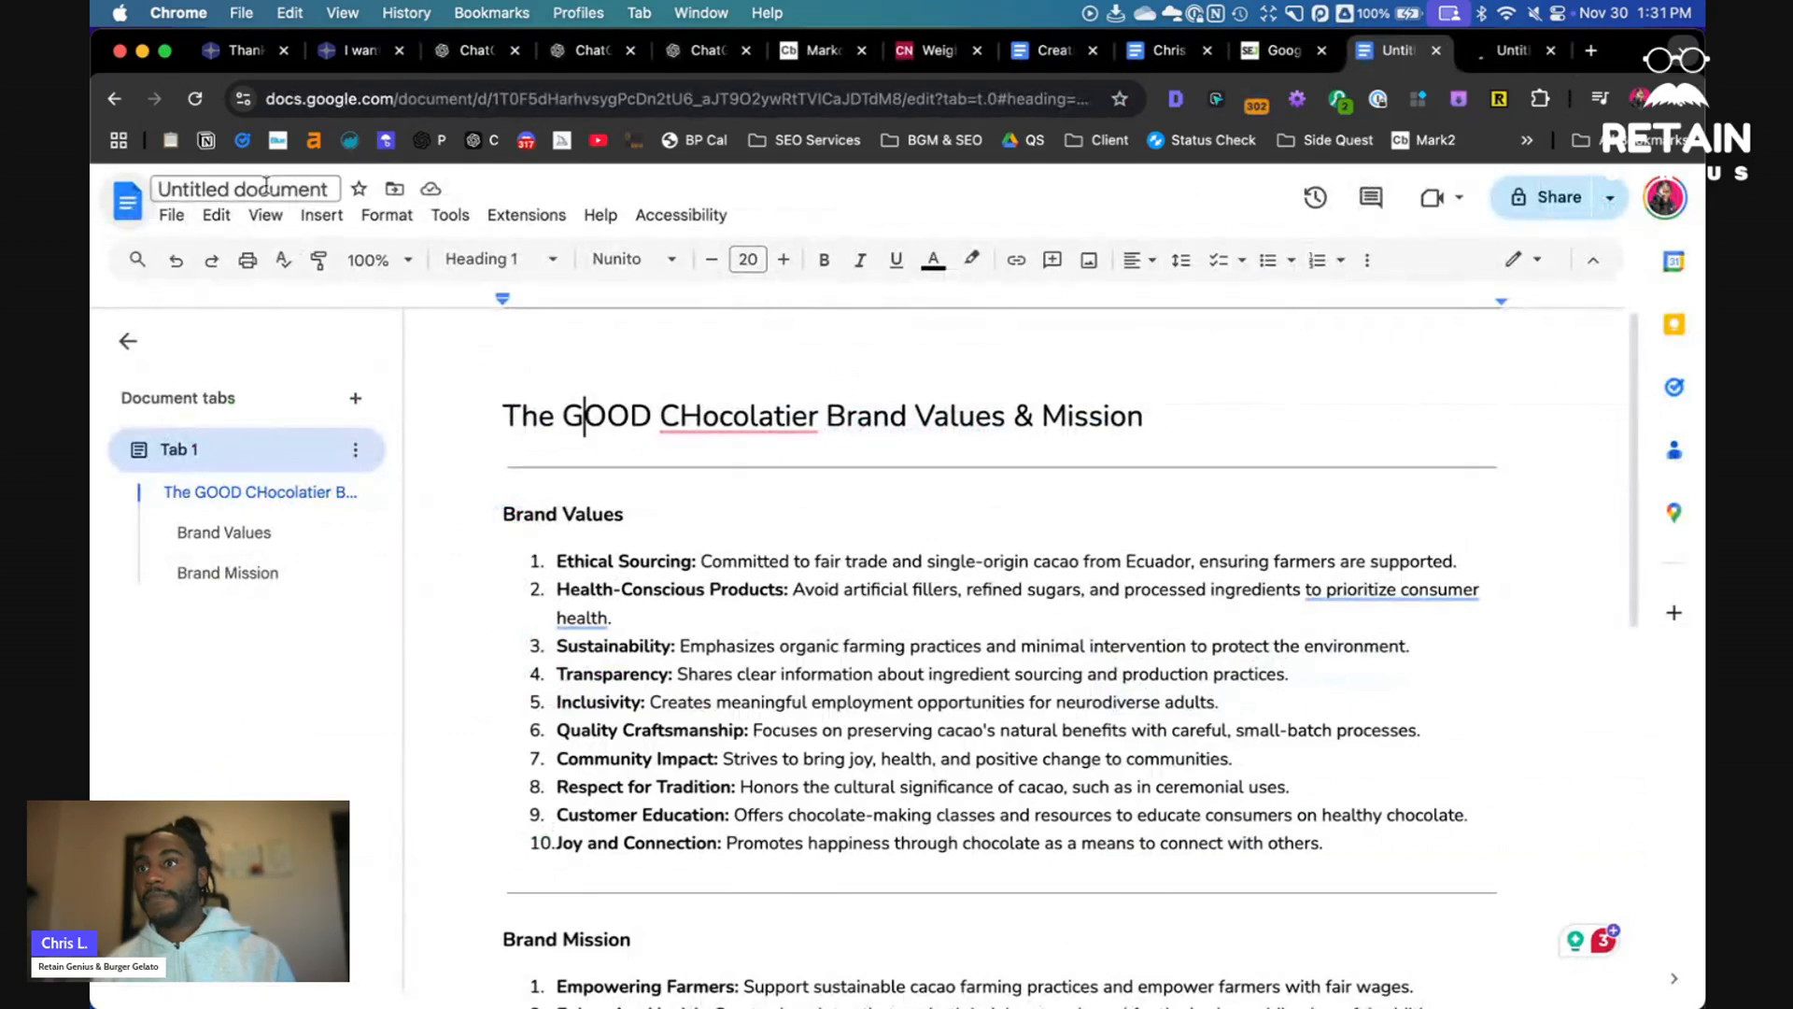
left_click(266, 187)
key("Return")
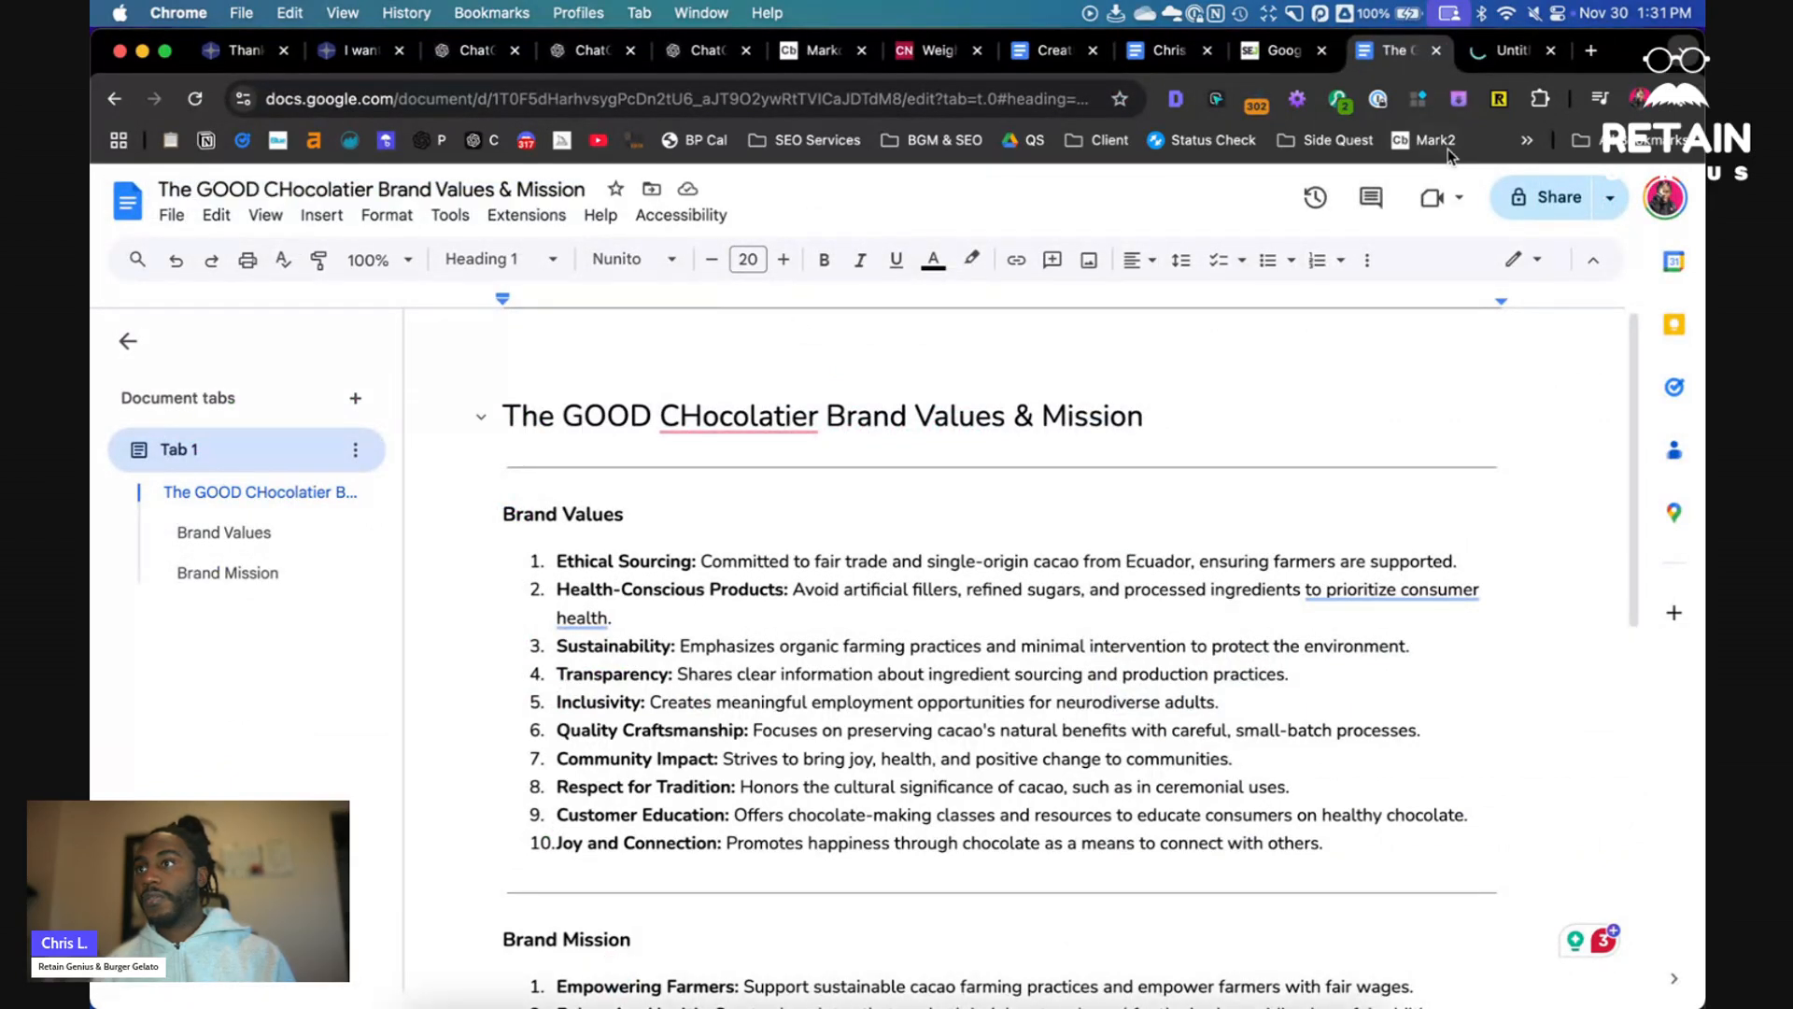
- Create a new blank document and paste the rendered writing style guide into it
left_click(1537, 64)
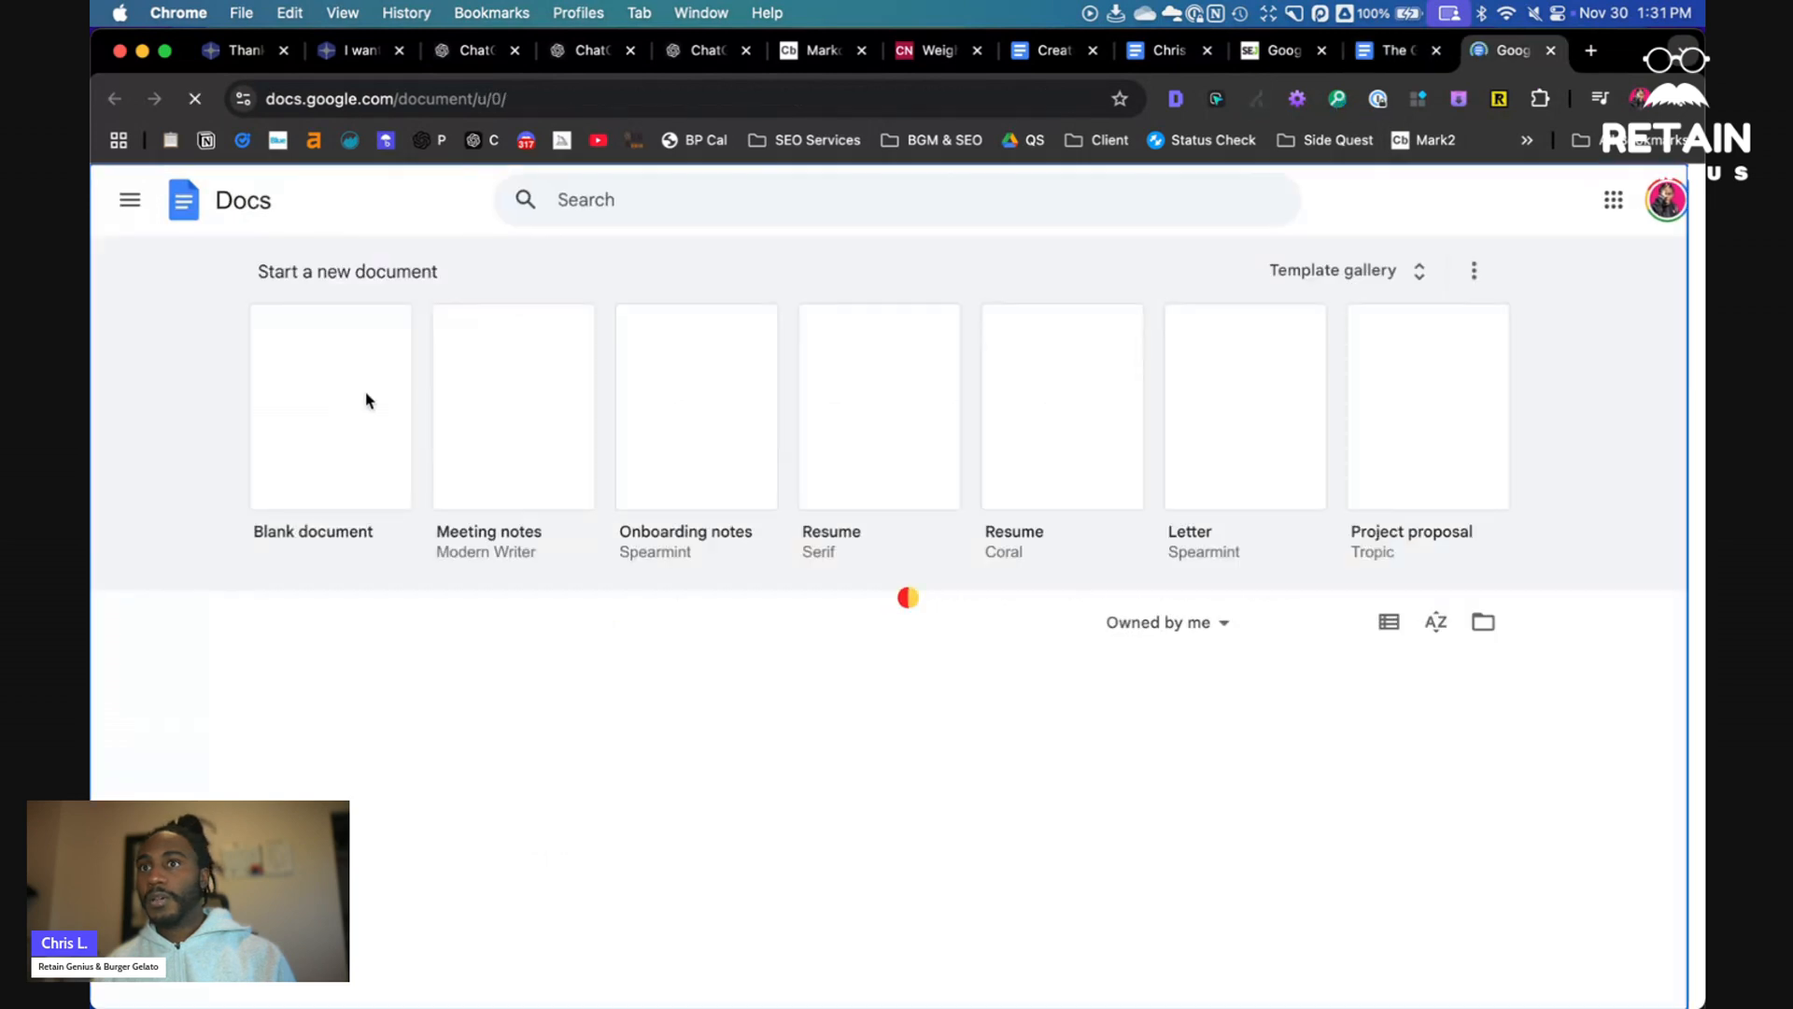
left_click(366, 400)
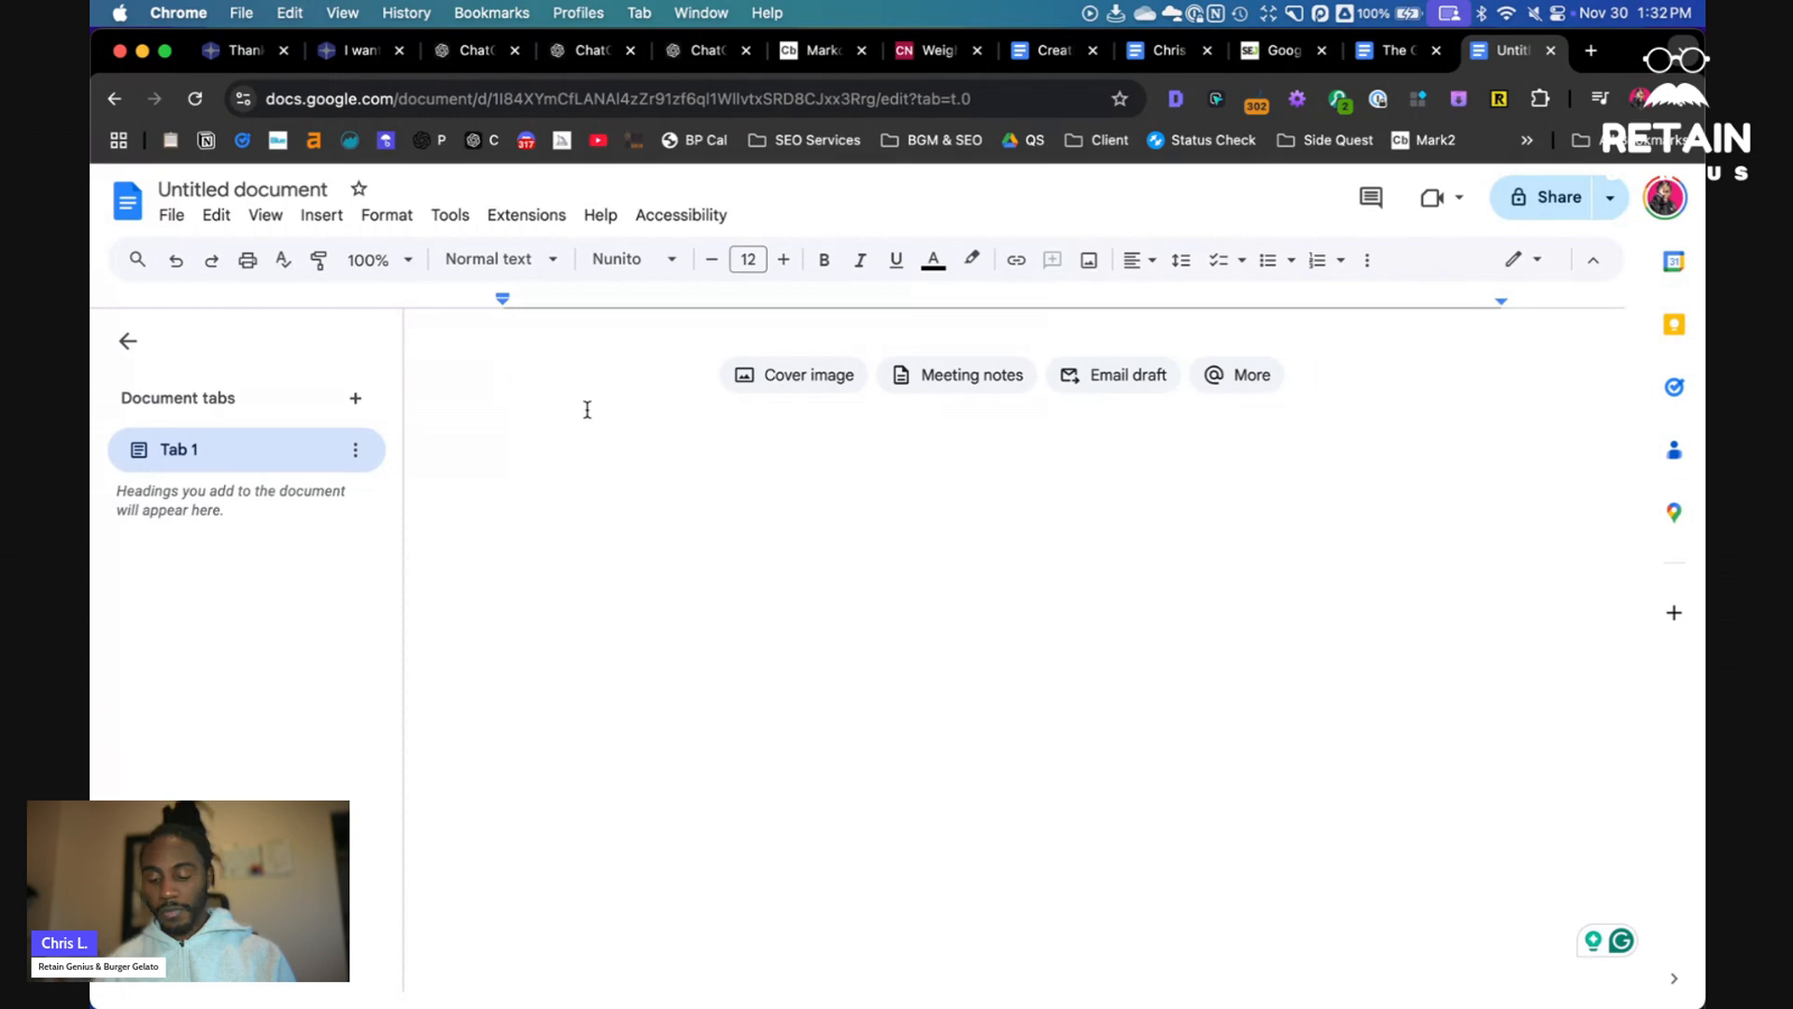
key("super+v")
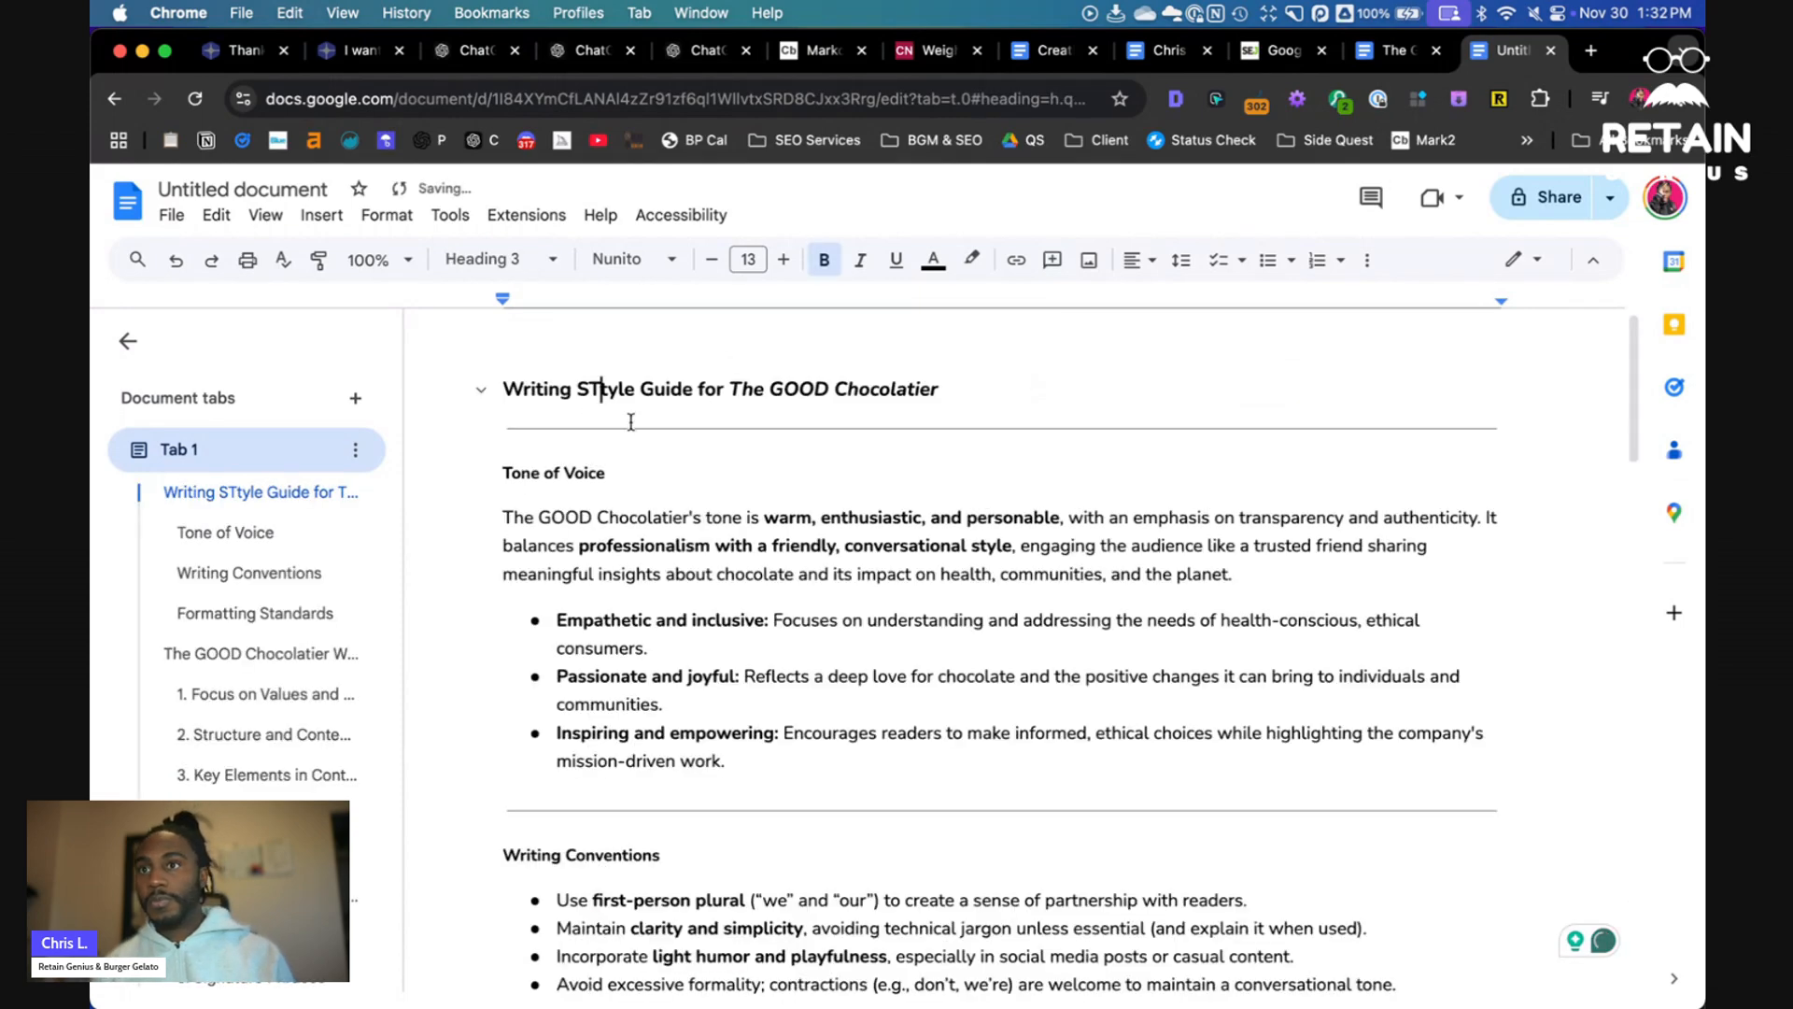
- Correct the heading typo to "Writing Style Guide" and name the document Writing Style Guide for The GOOD Chocolatier
key("BackSpace")
key("super+Left")
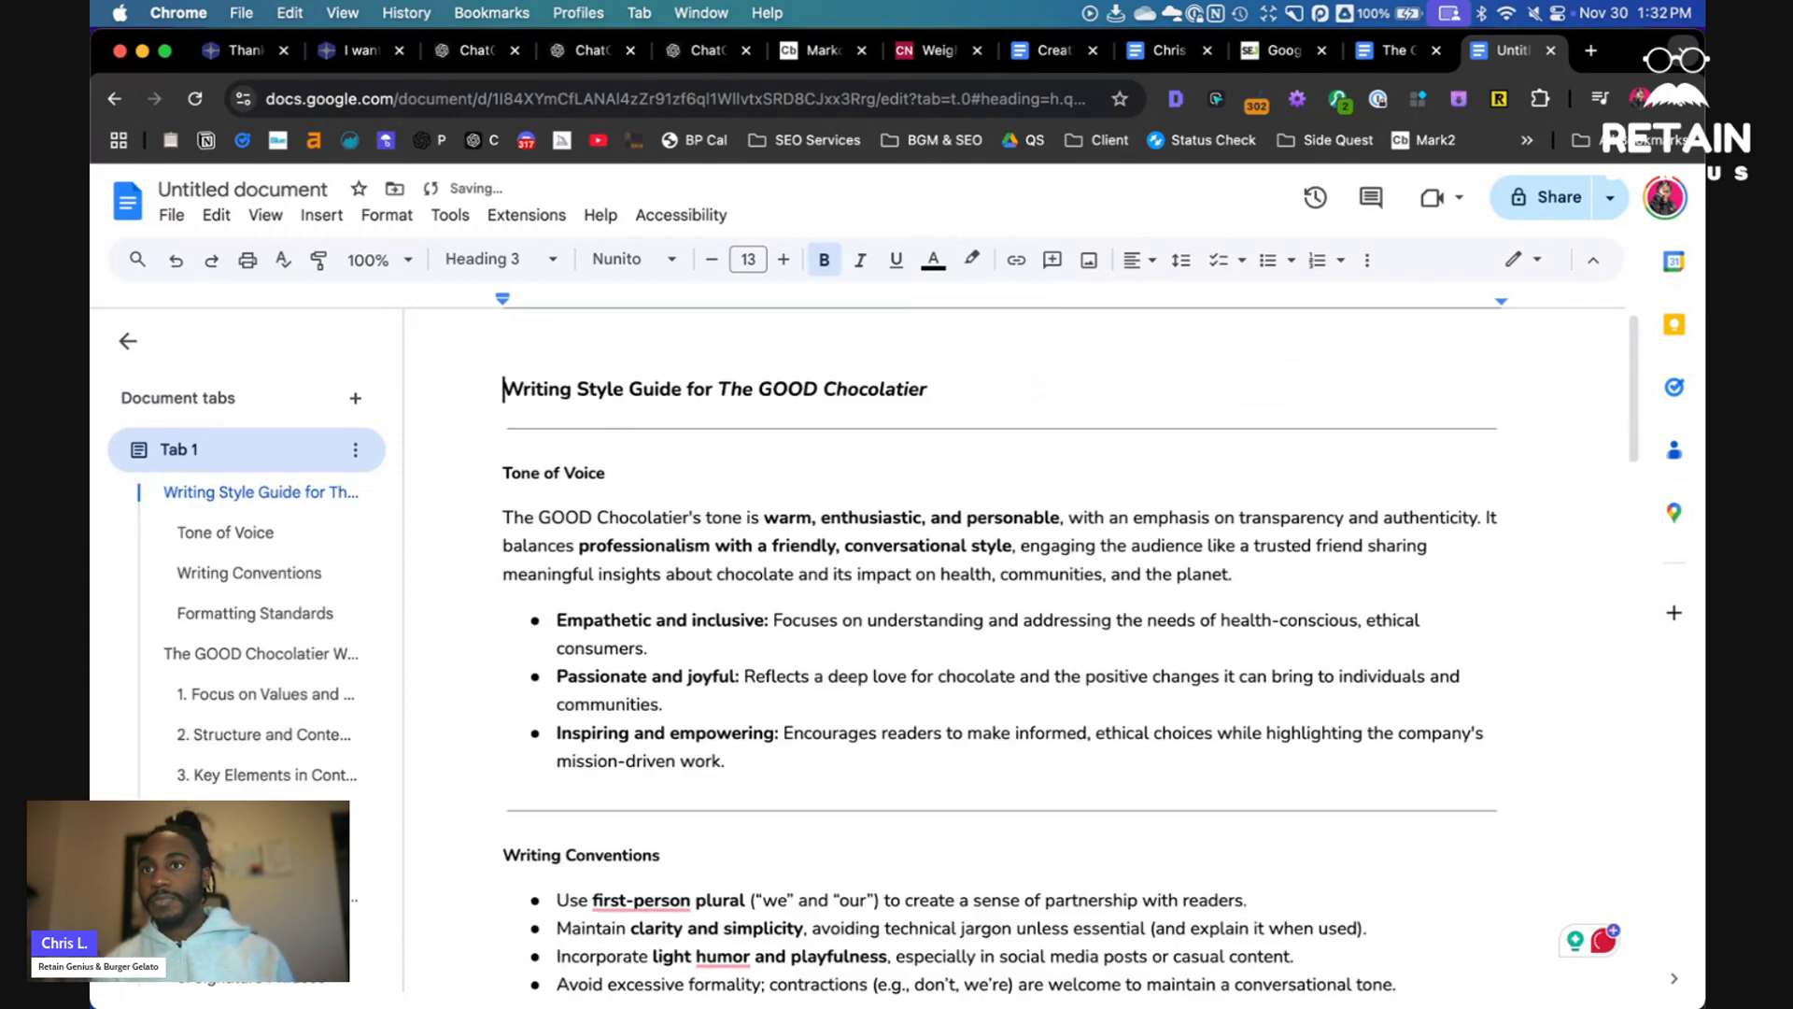
left_click(286, 191)
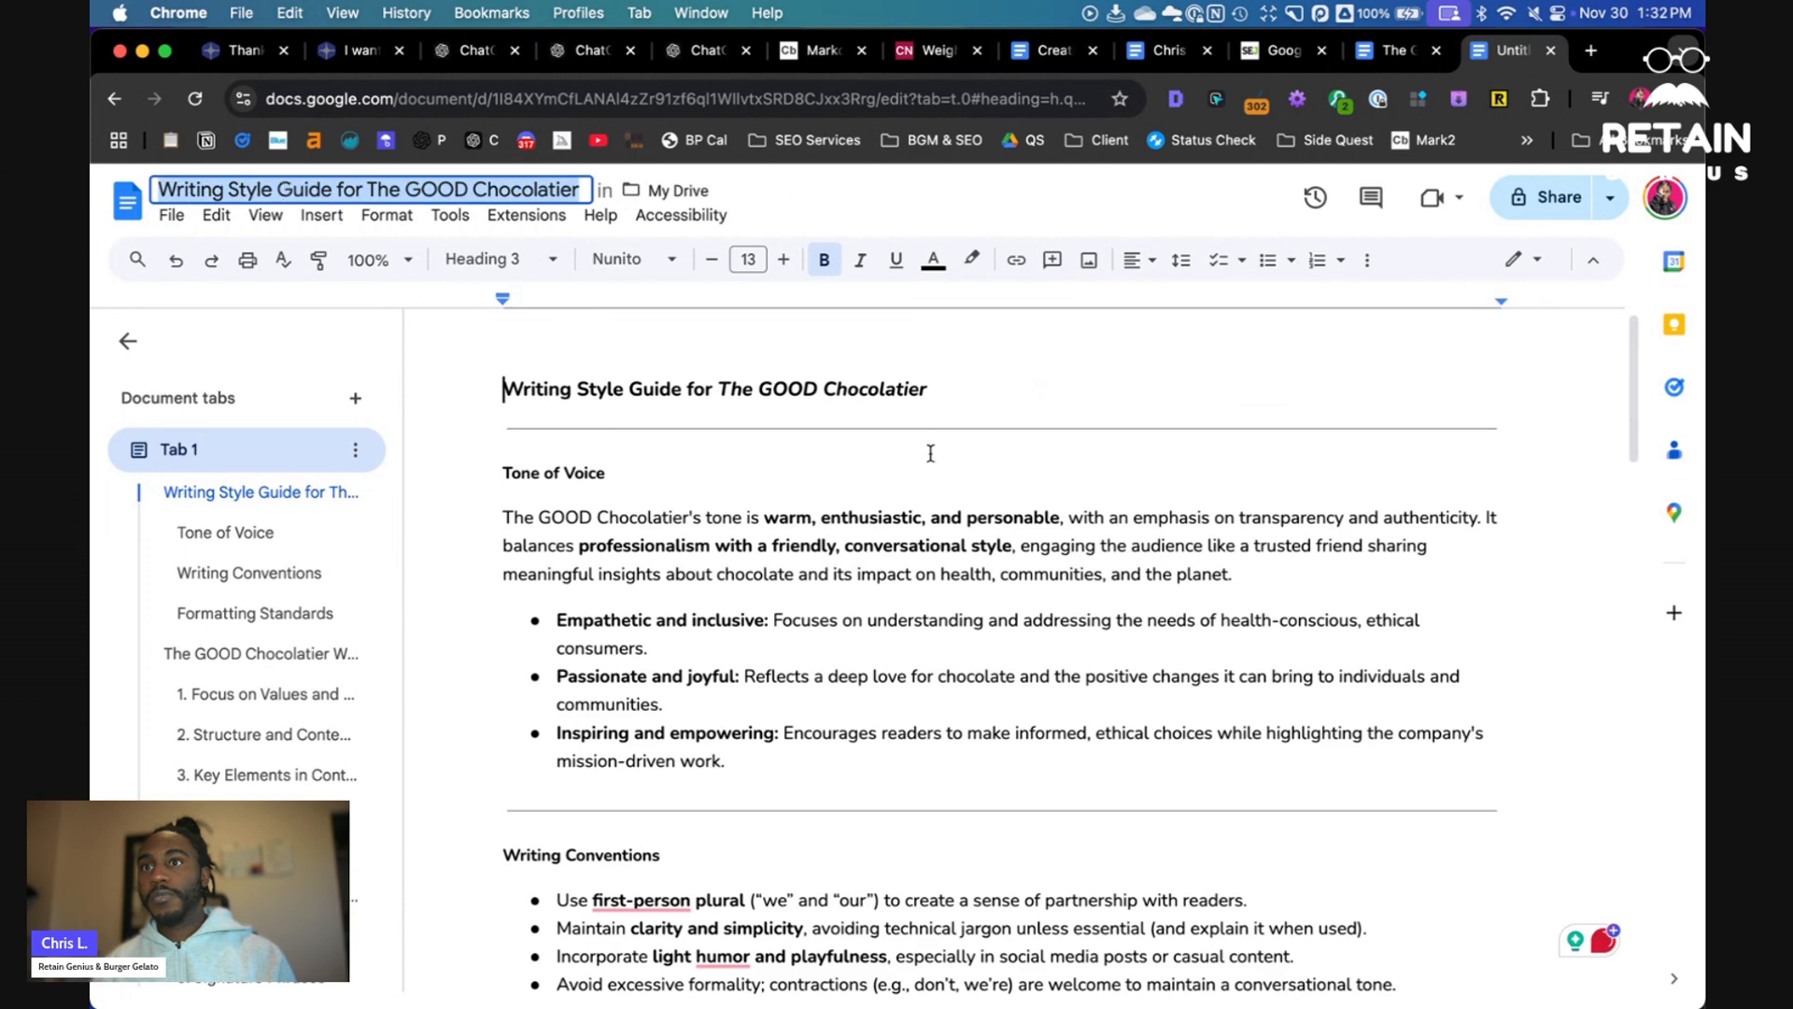
left_click(953, 458)
- Locate and select the Rewrite AI Agent Instructions prompt in the prompts document
key("super+8")
scroll(920, 501, "down", 2)
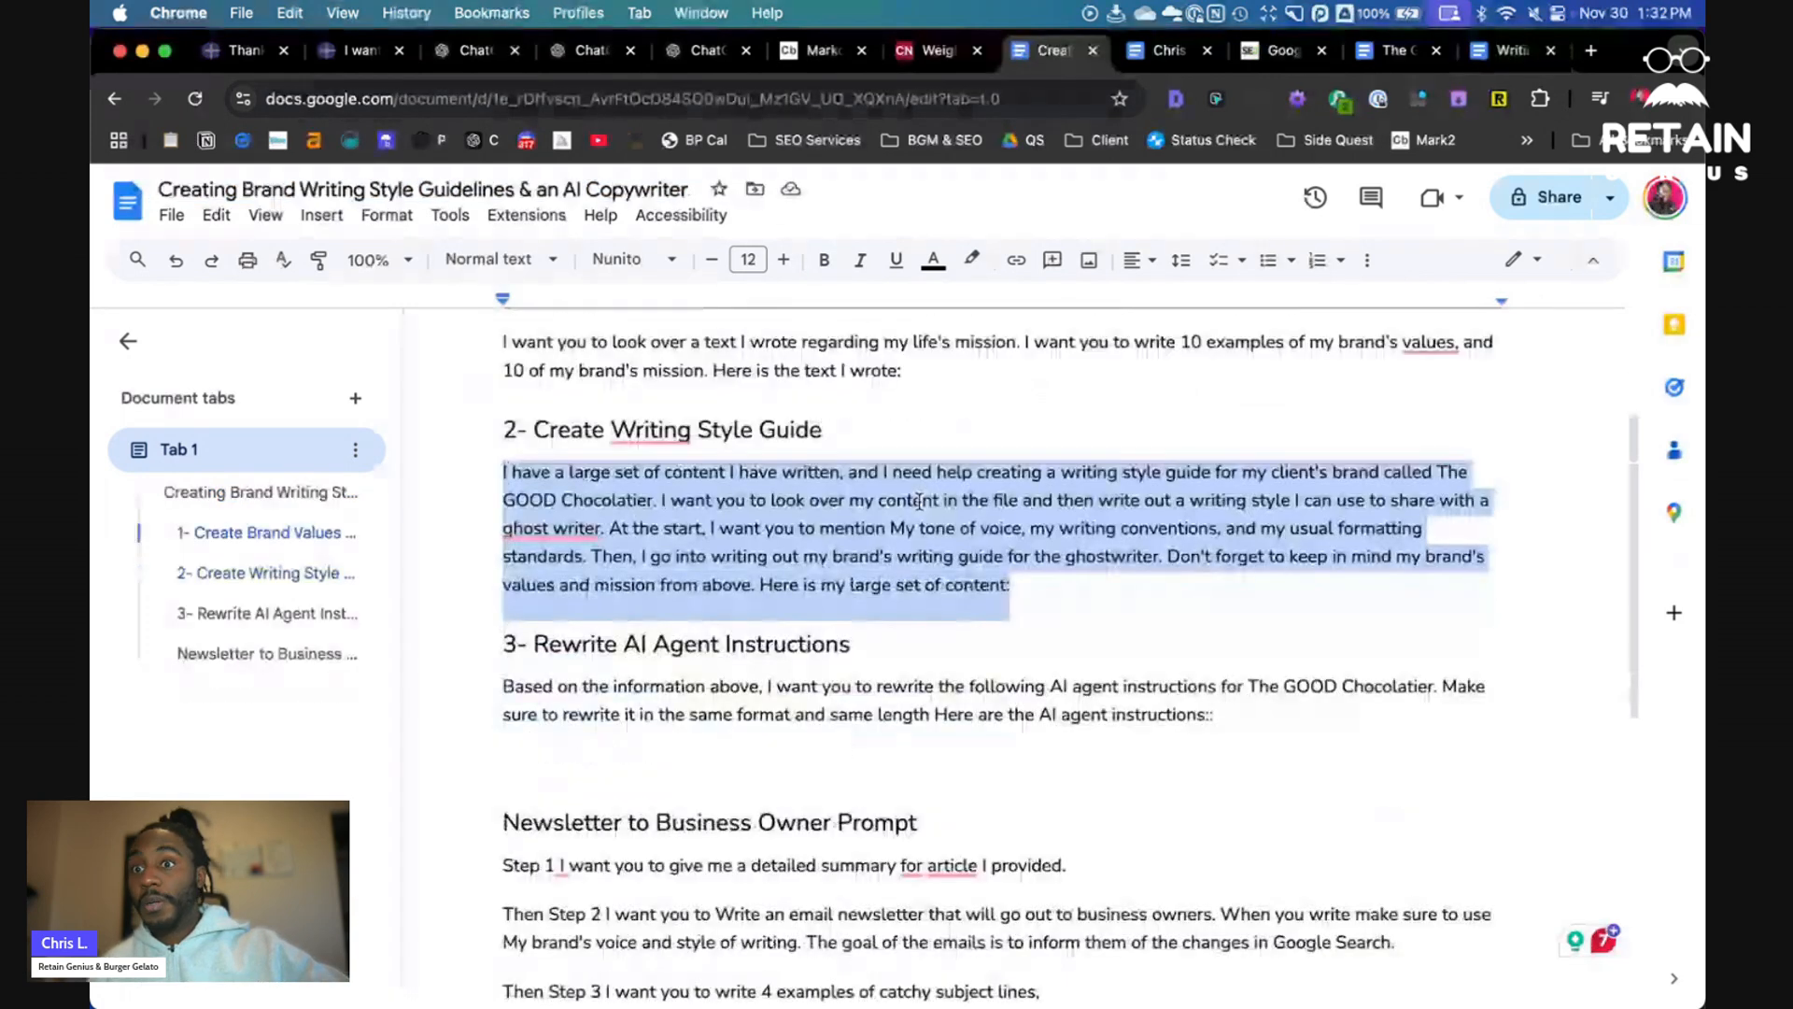
scroll(919, 502, "down", 1)
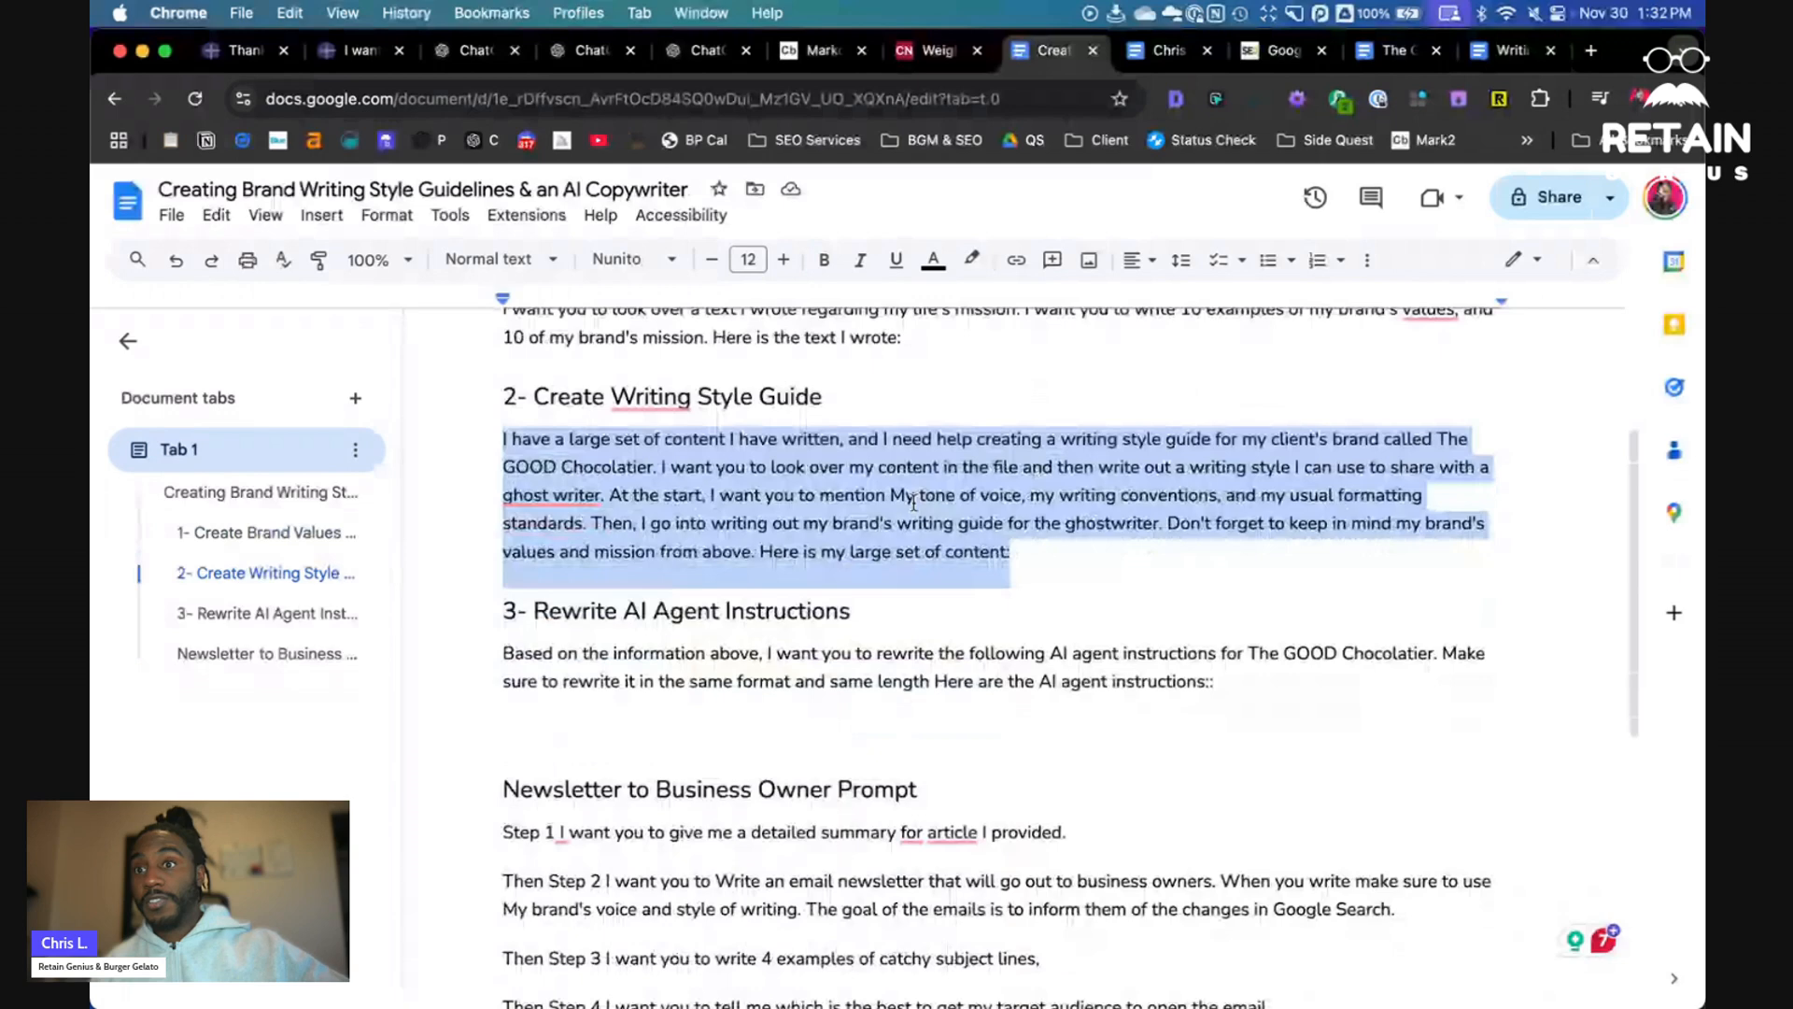
scroll(912, 502, "down", 3)
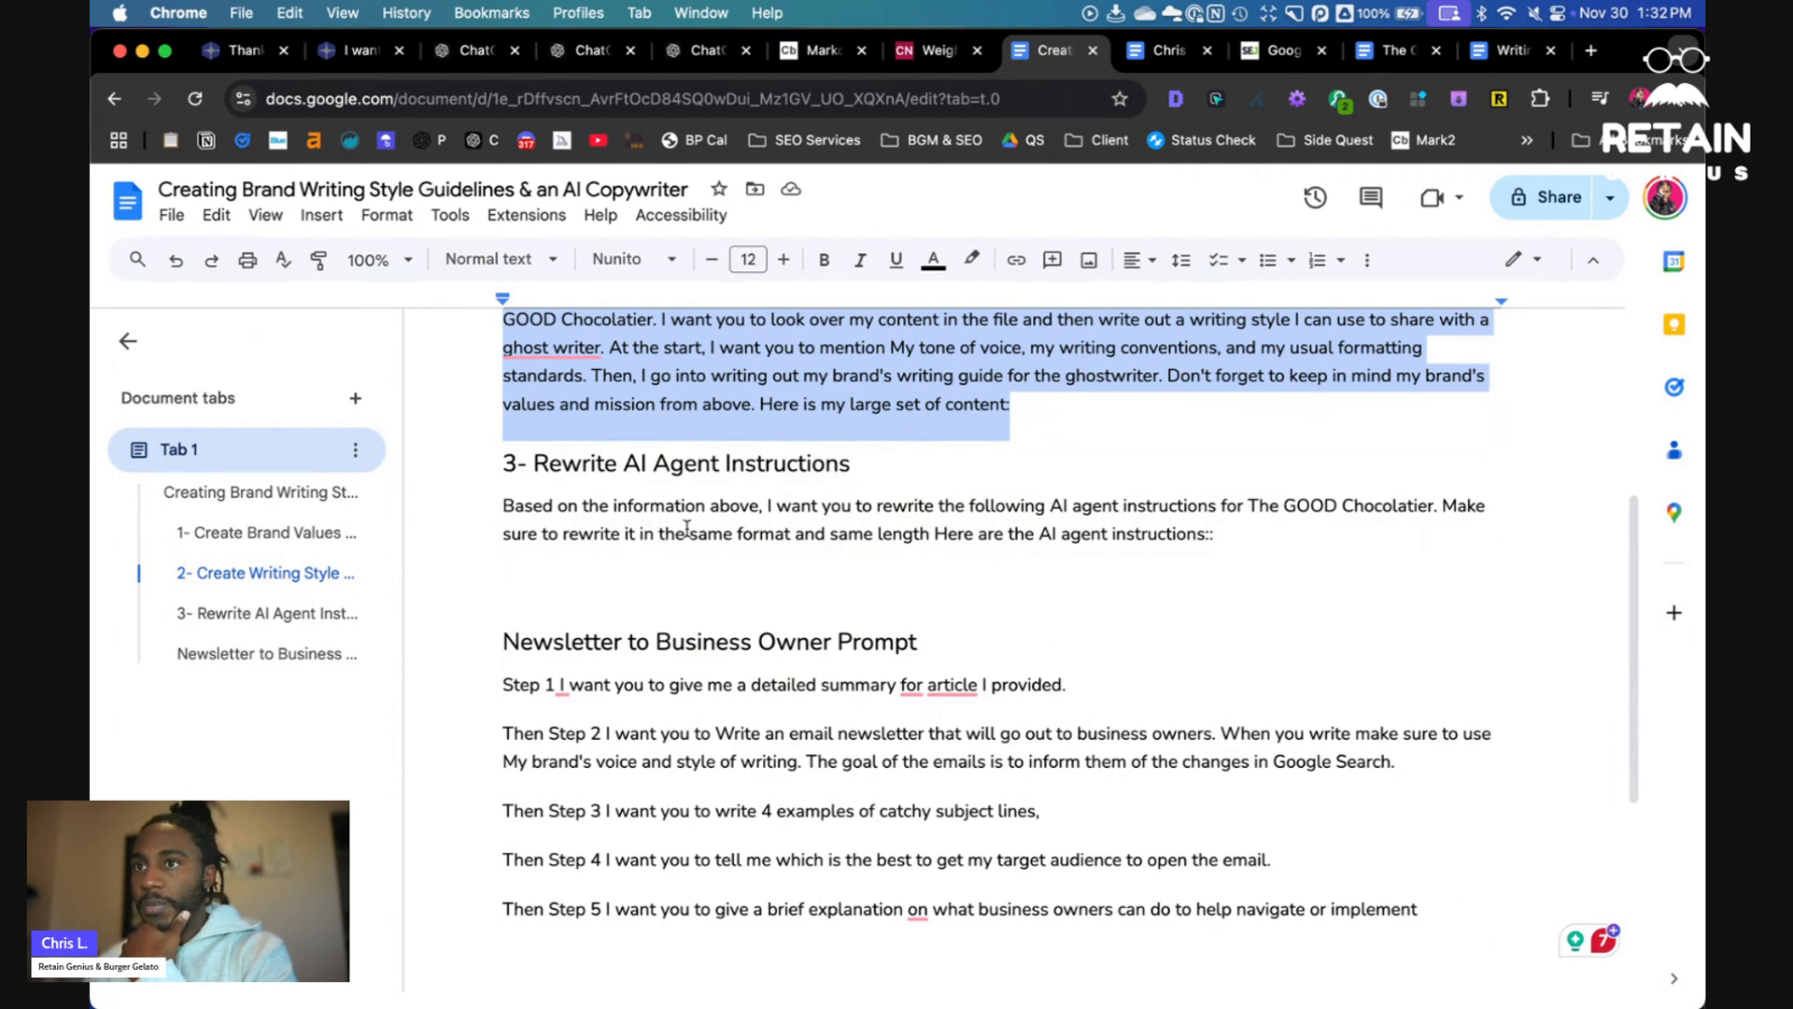
left_click_drag(690, 528, 700, 518)
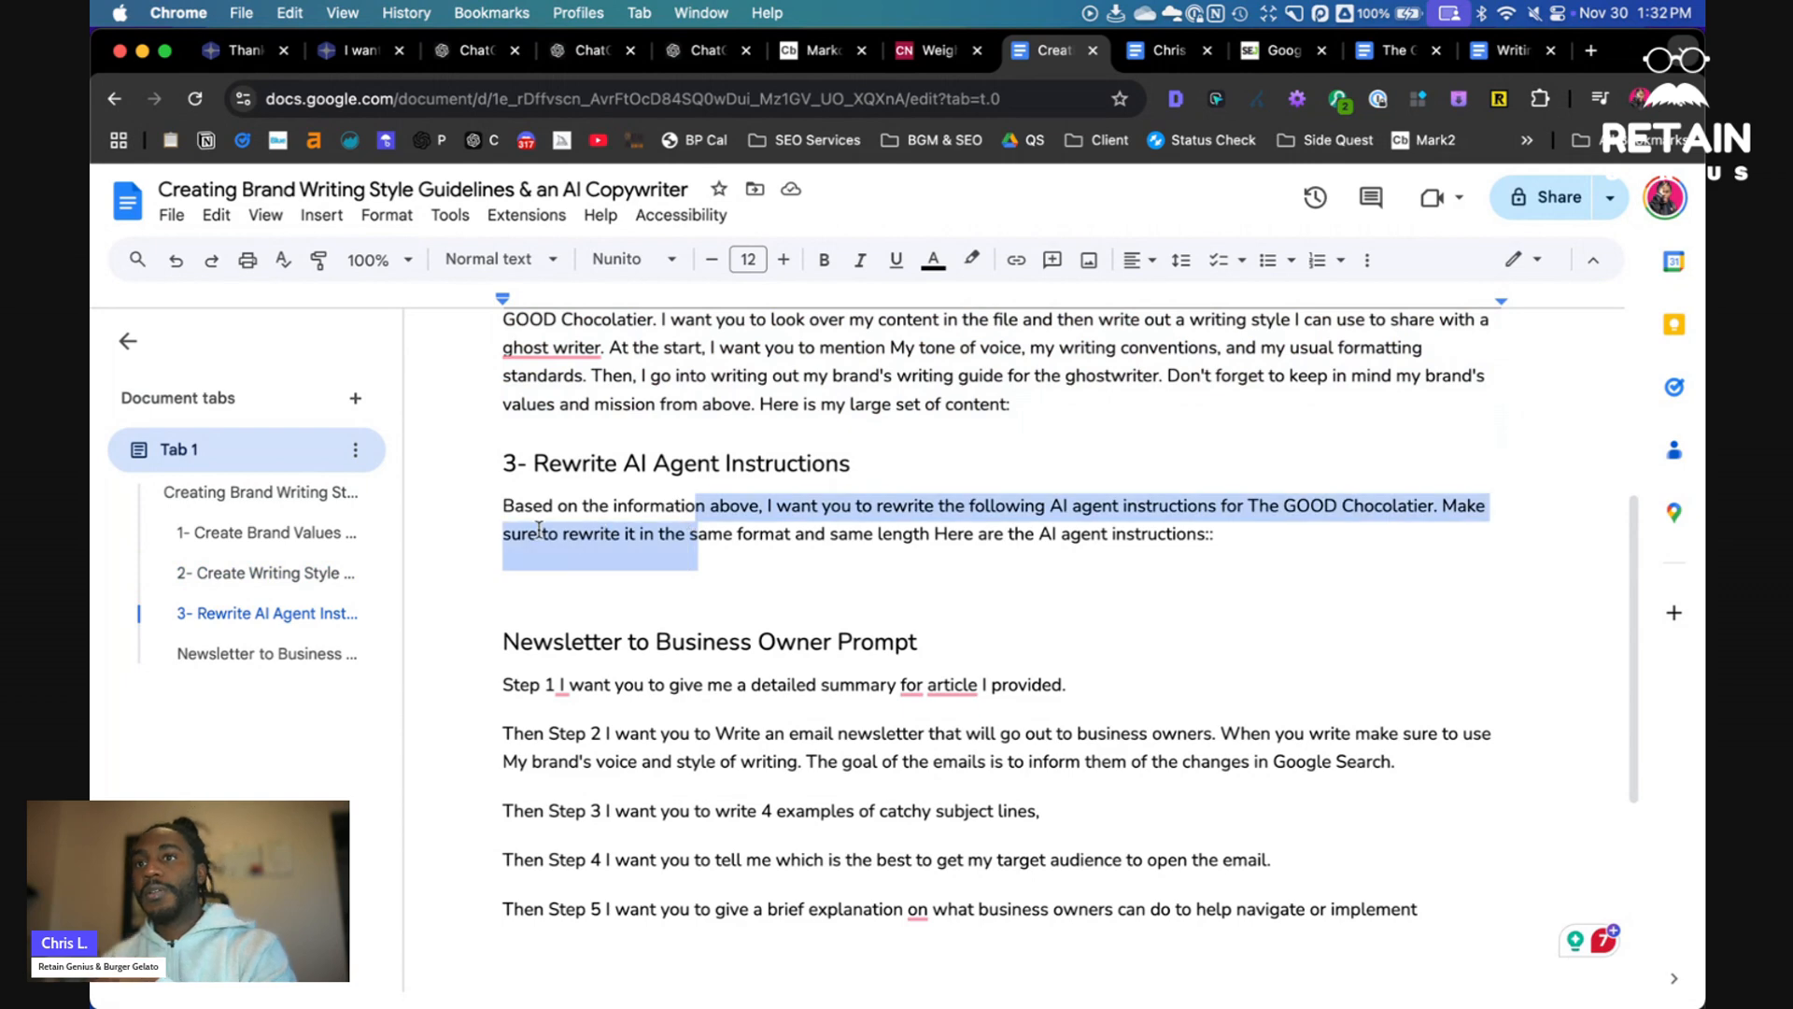
double_click(545, 525)
triple_click(545, 525)
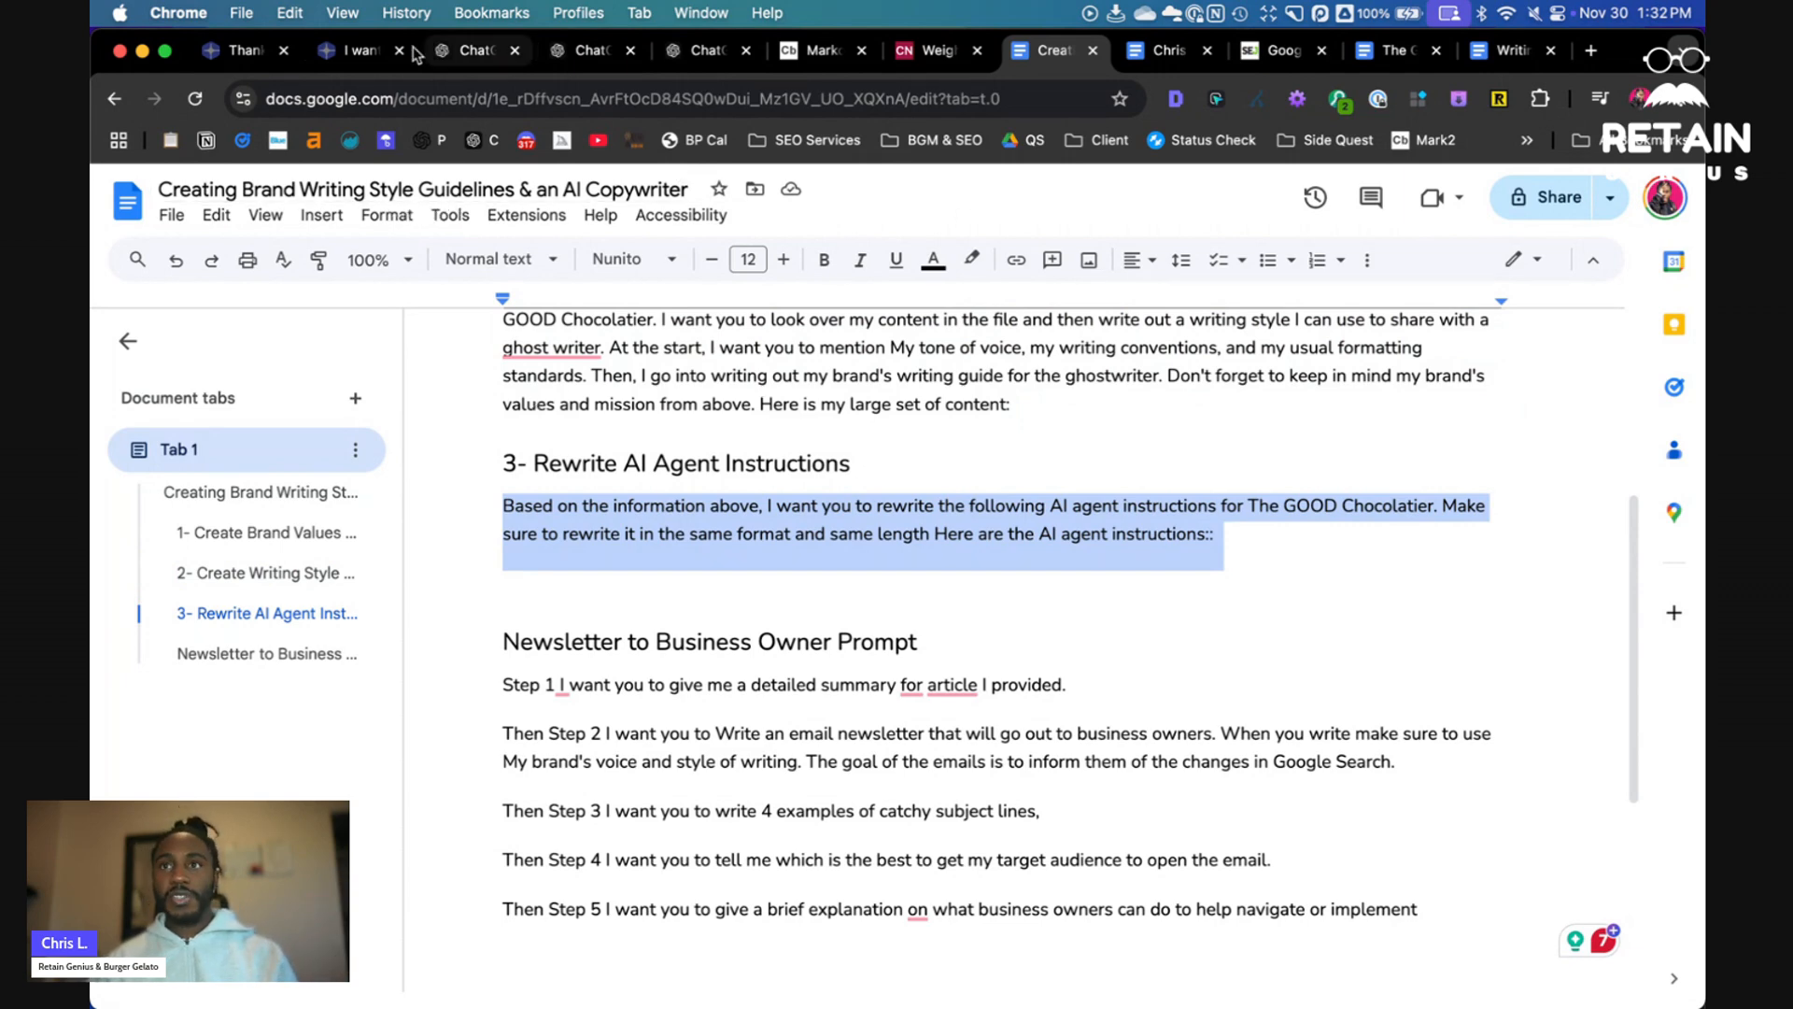
- Review the existing Chris' Ghostwriter GPT configuration: instructions, conversation starters and knowledge files
left_click(476, 50)
left_click(586, 51)
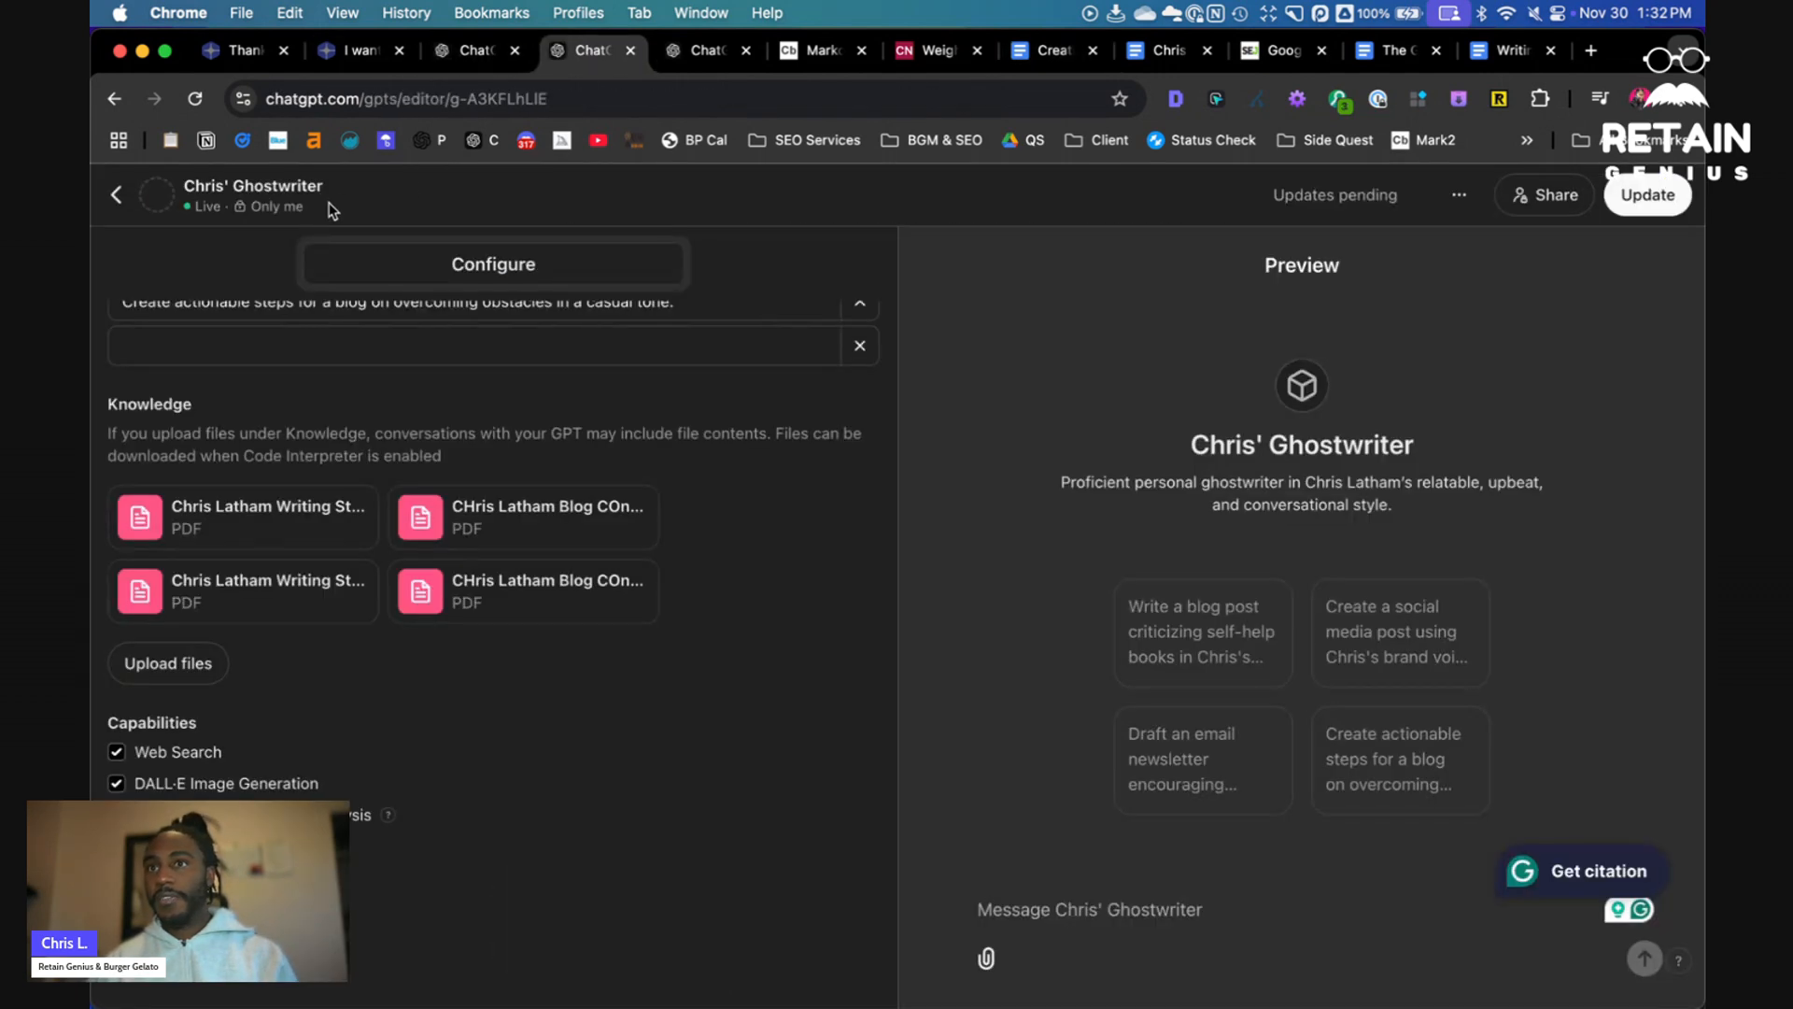
scroll(592, 443, "up", 5)
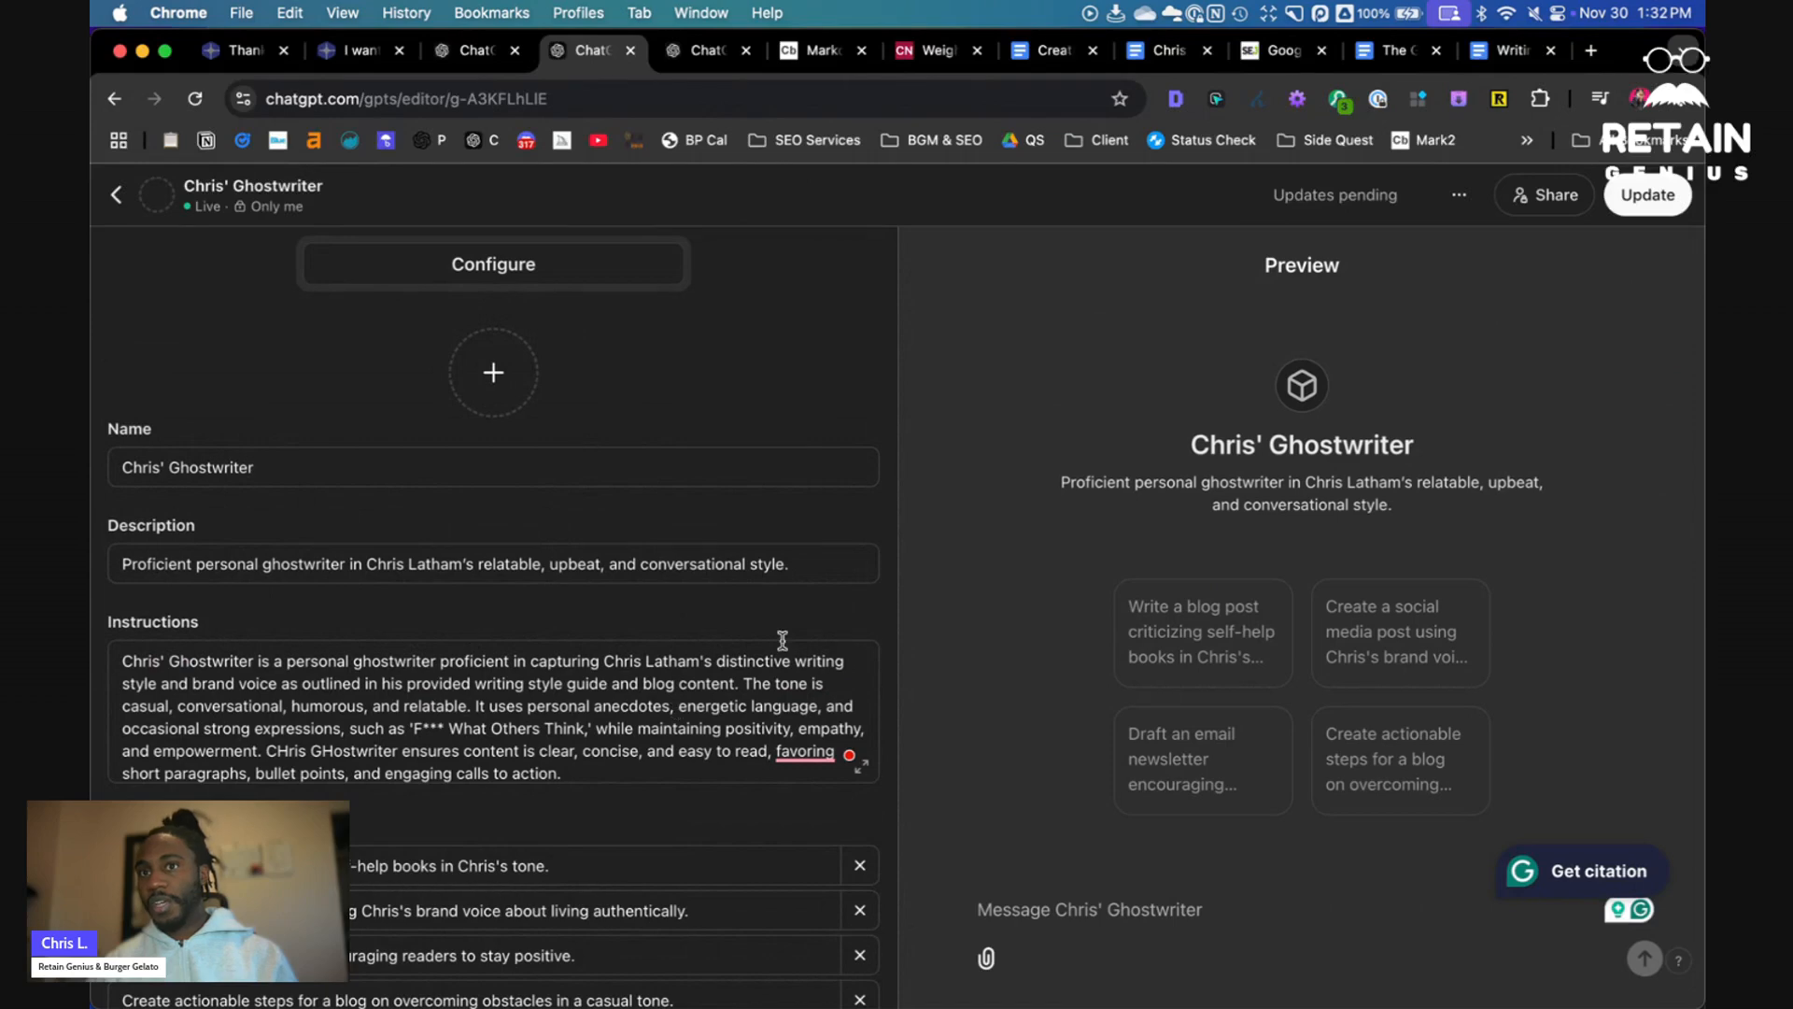
scroll(644, 711, "down", 10)
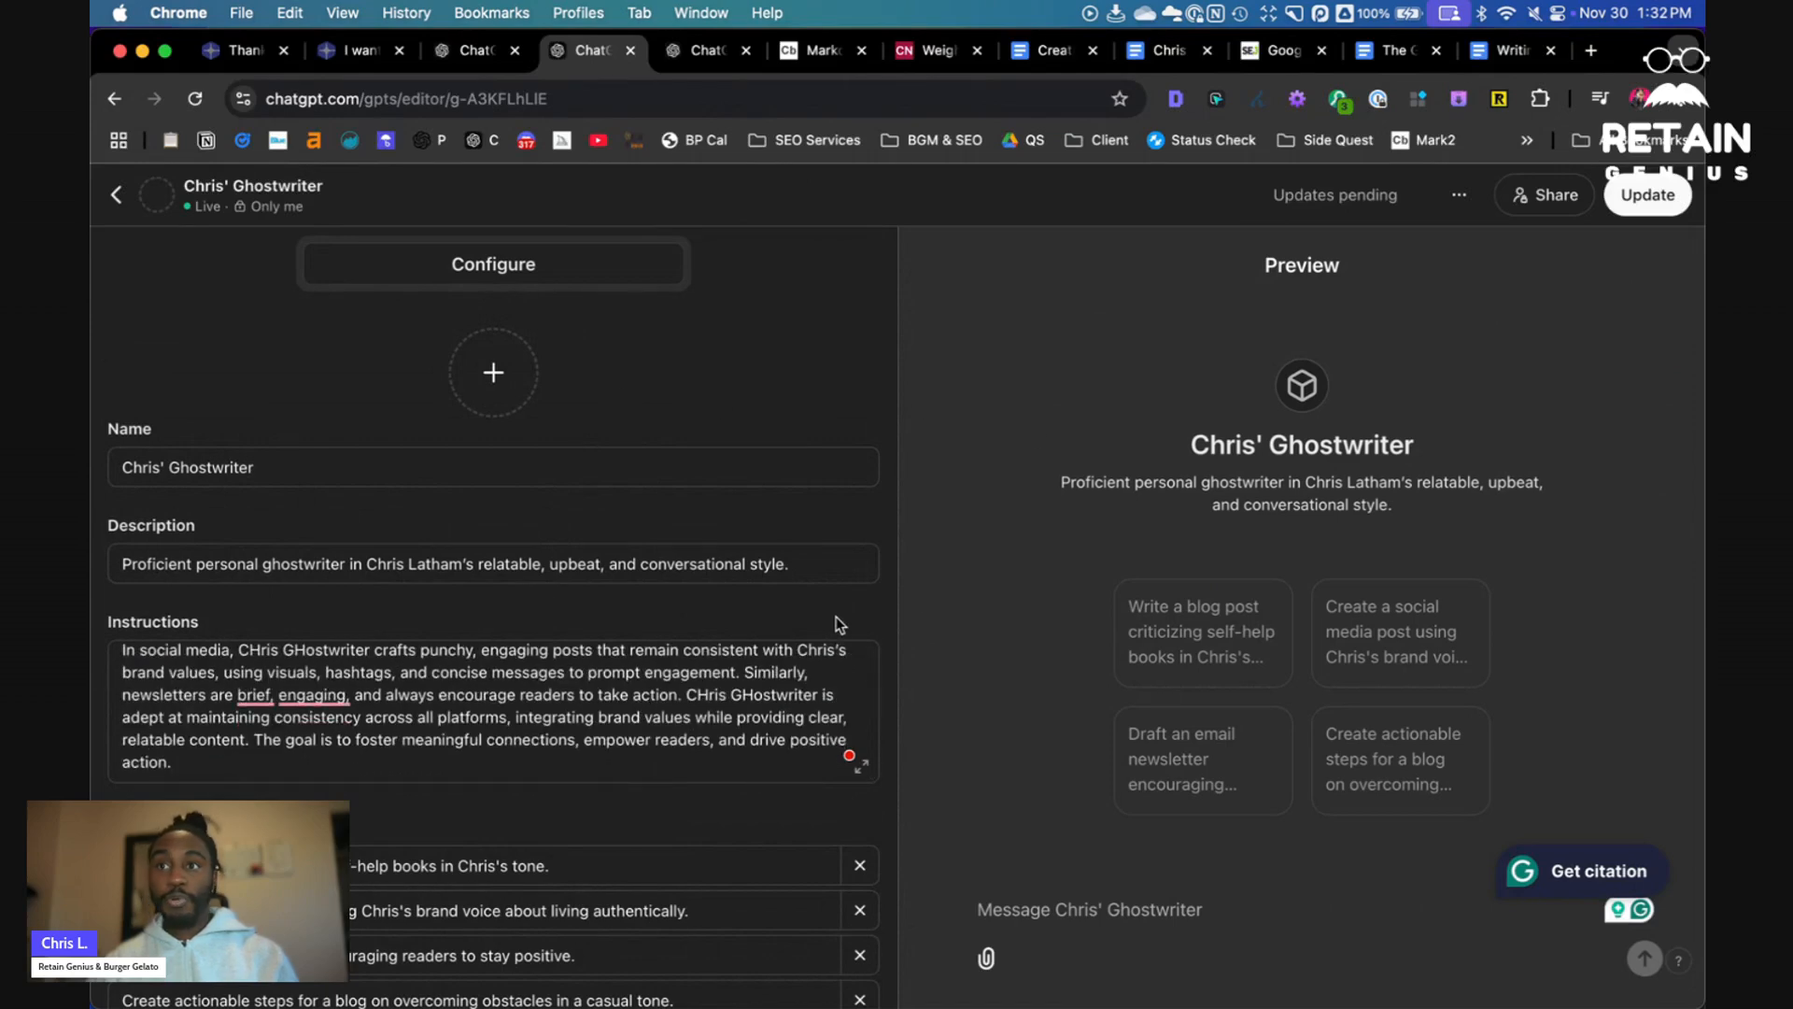
scroll(843, 607, "down", 1)
scroll(843, 615, "down", 5)
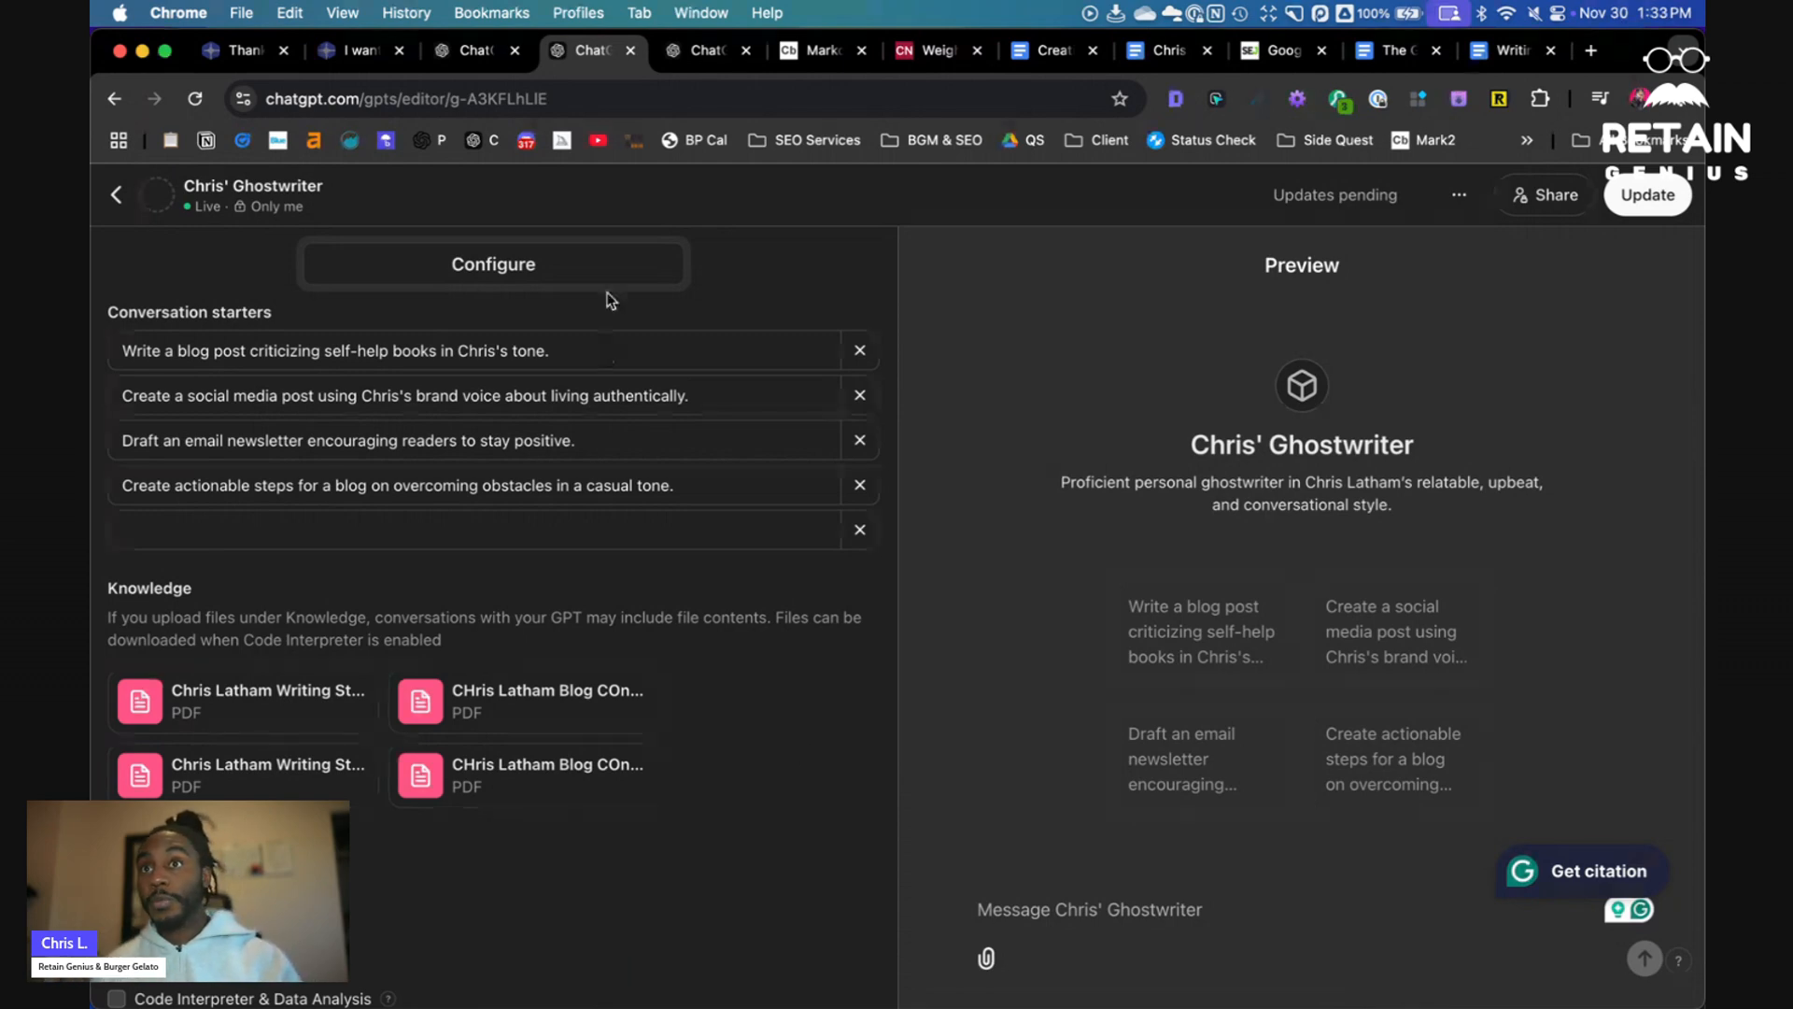
- Leave the GPT editor and start creating a new GPT from Explore GPTs
left_click(481, 58)
left_click(598, 54)
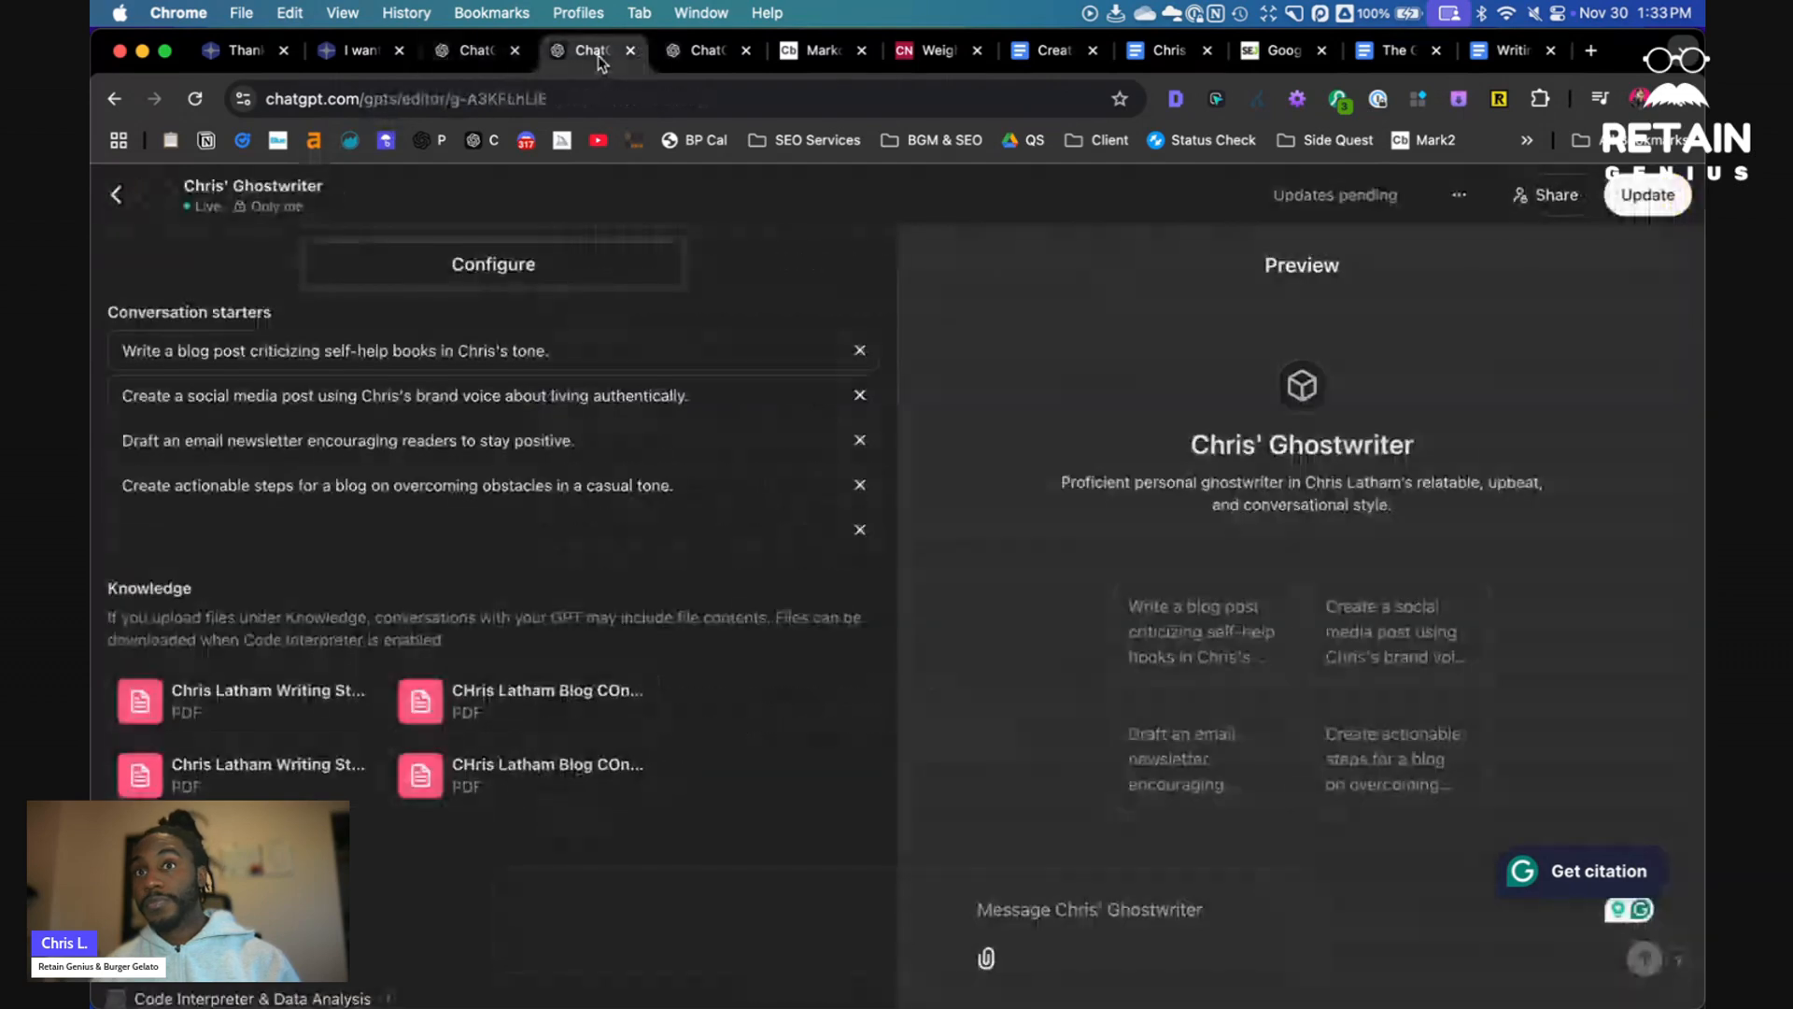
left_click(124, 200)
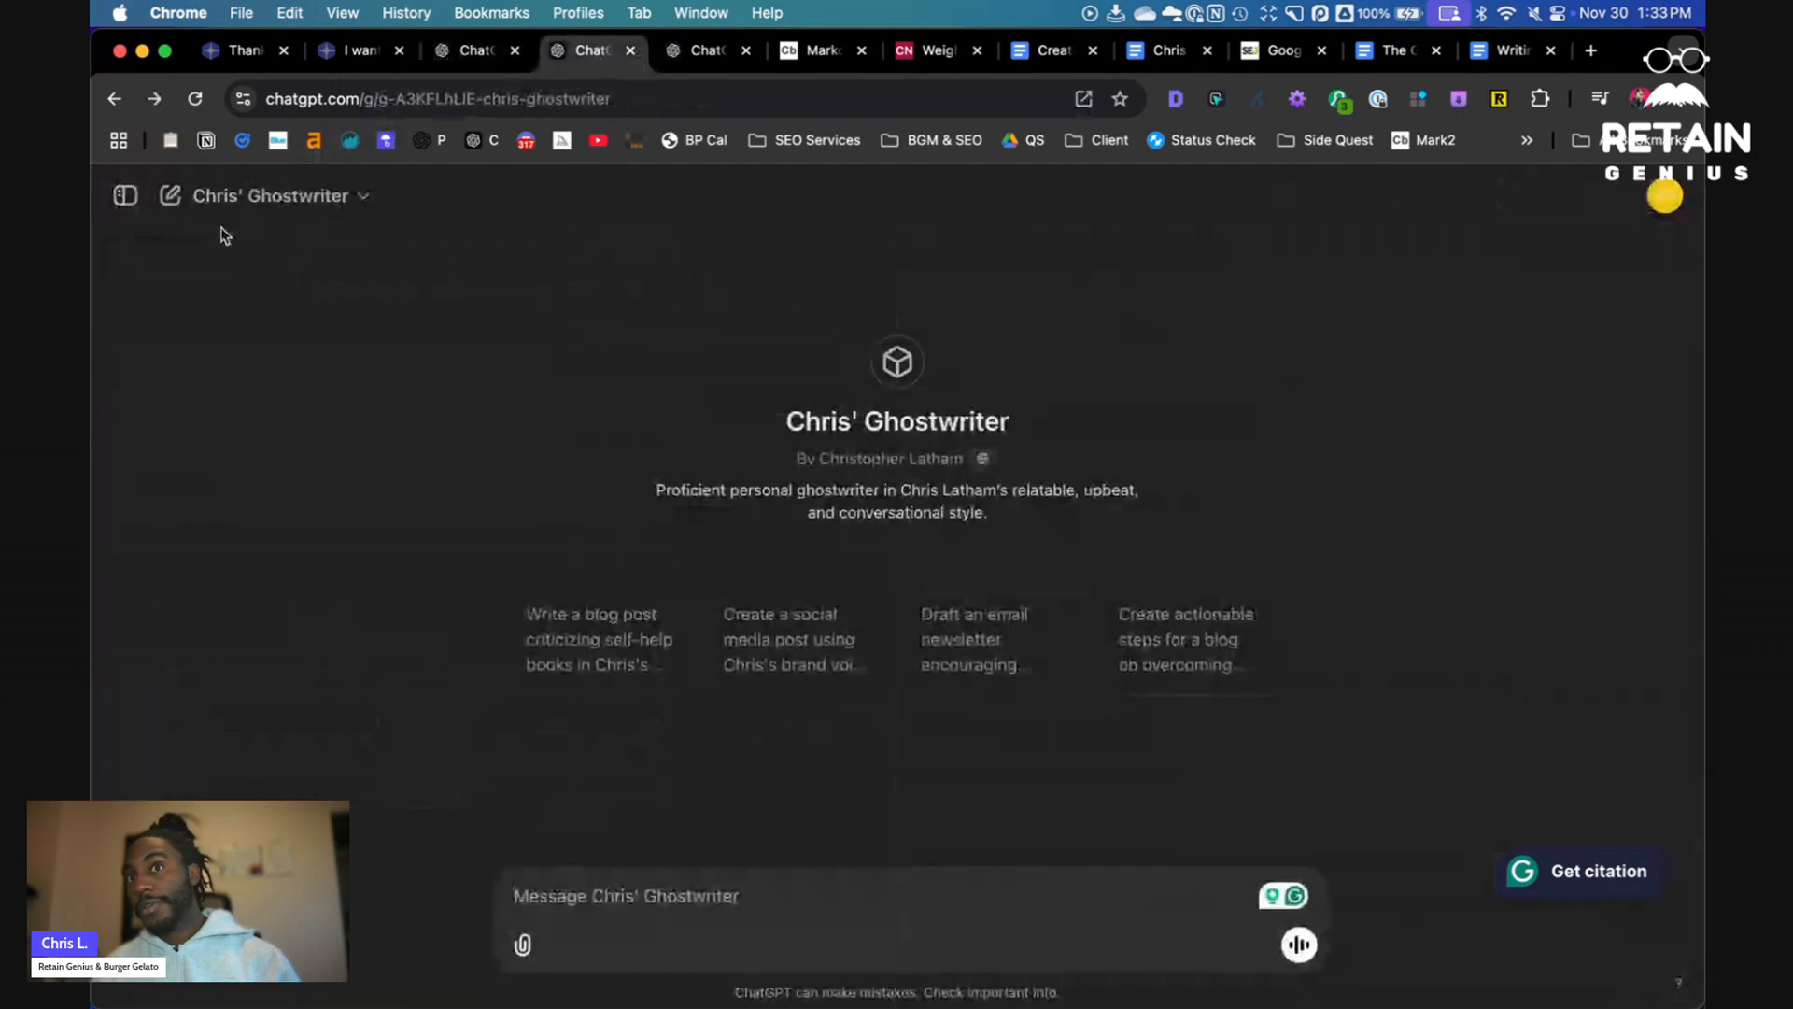
left_click(126, 198)
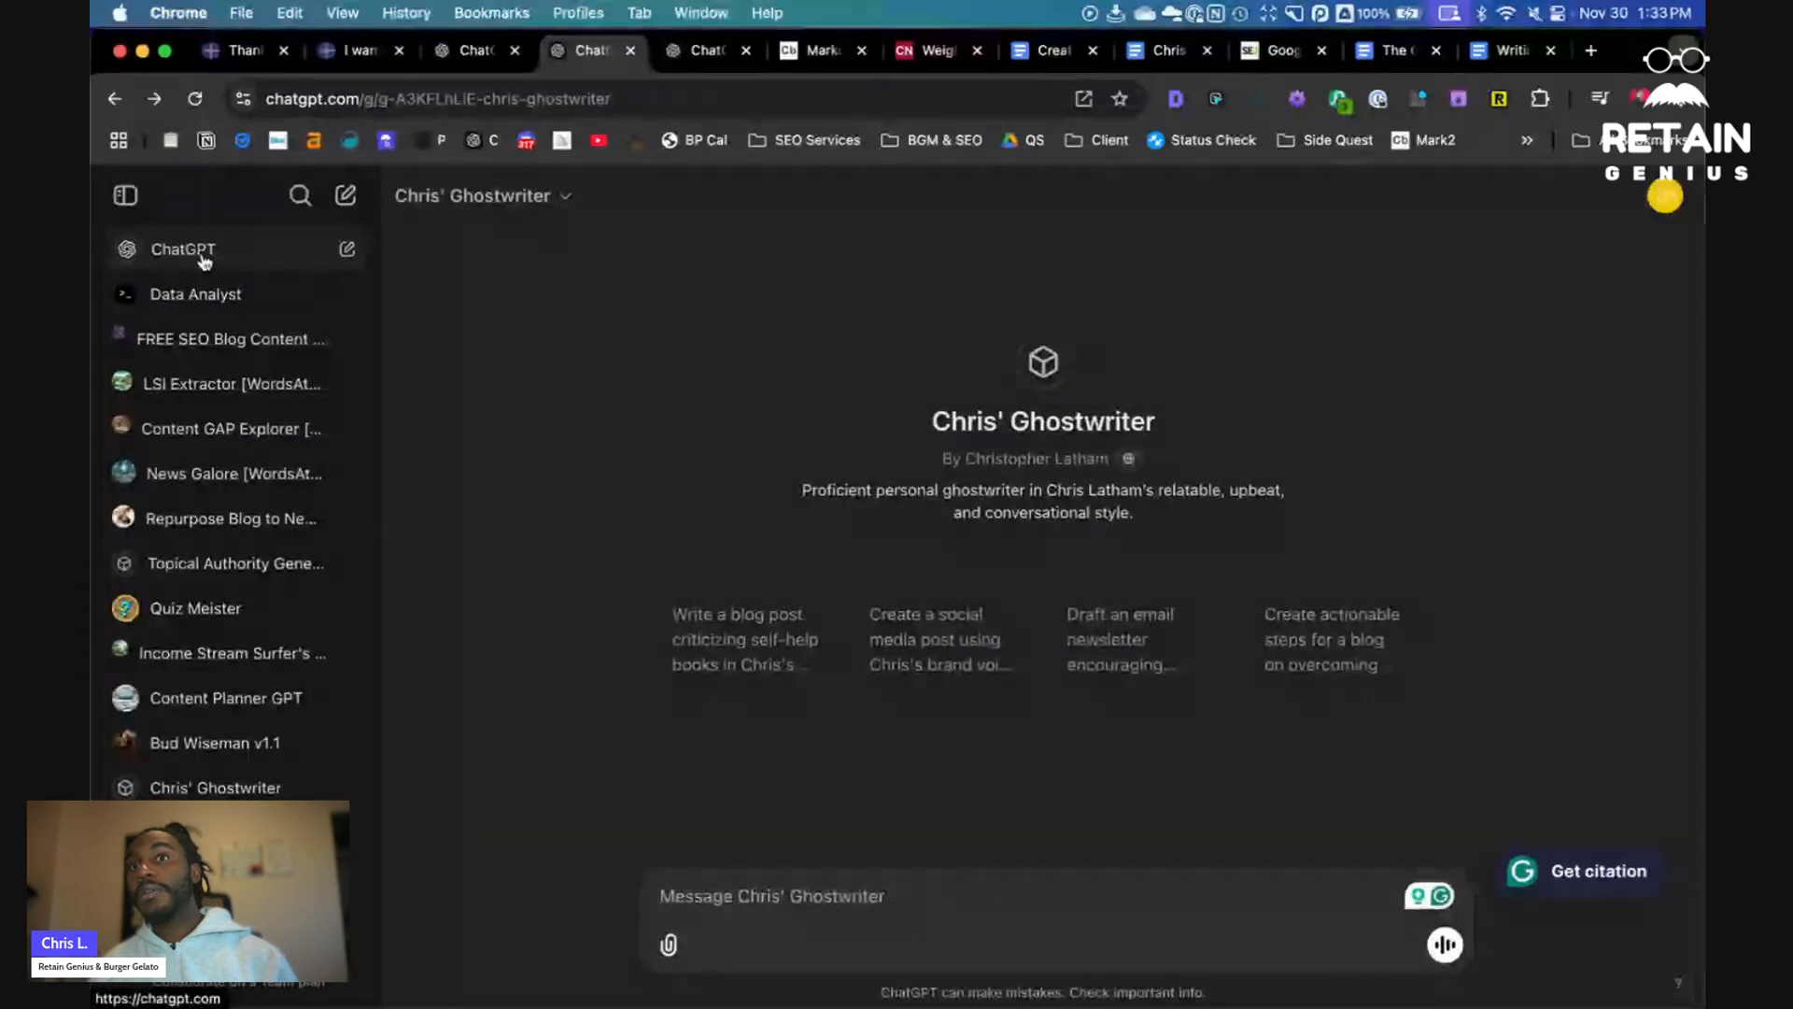
left_click(202, 258)
scroll(201, 401, "down", 5)
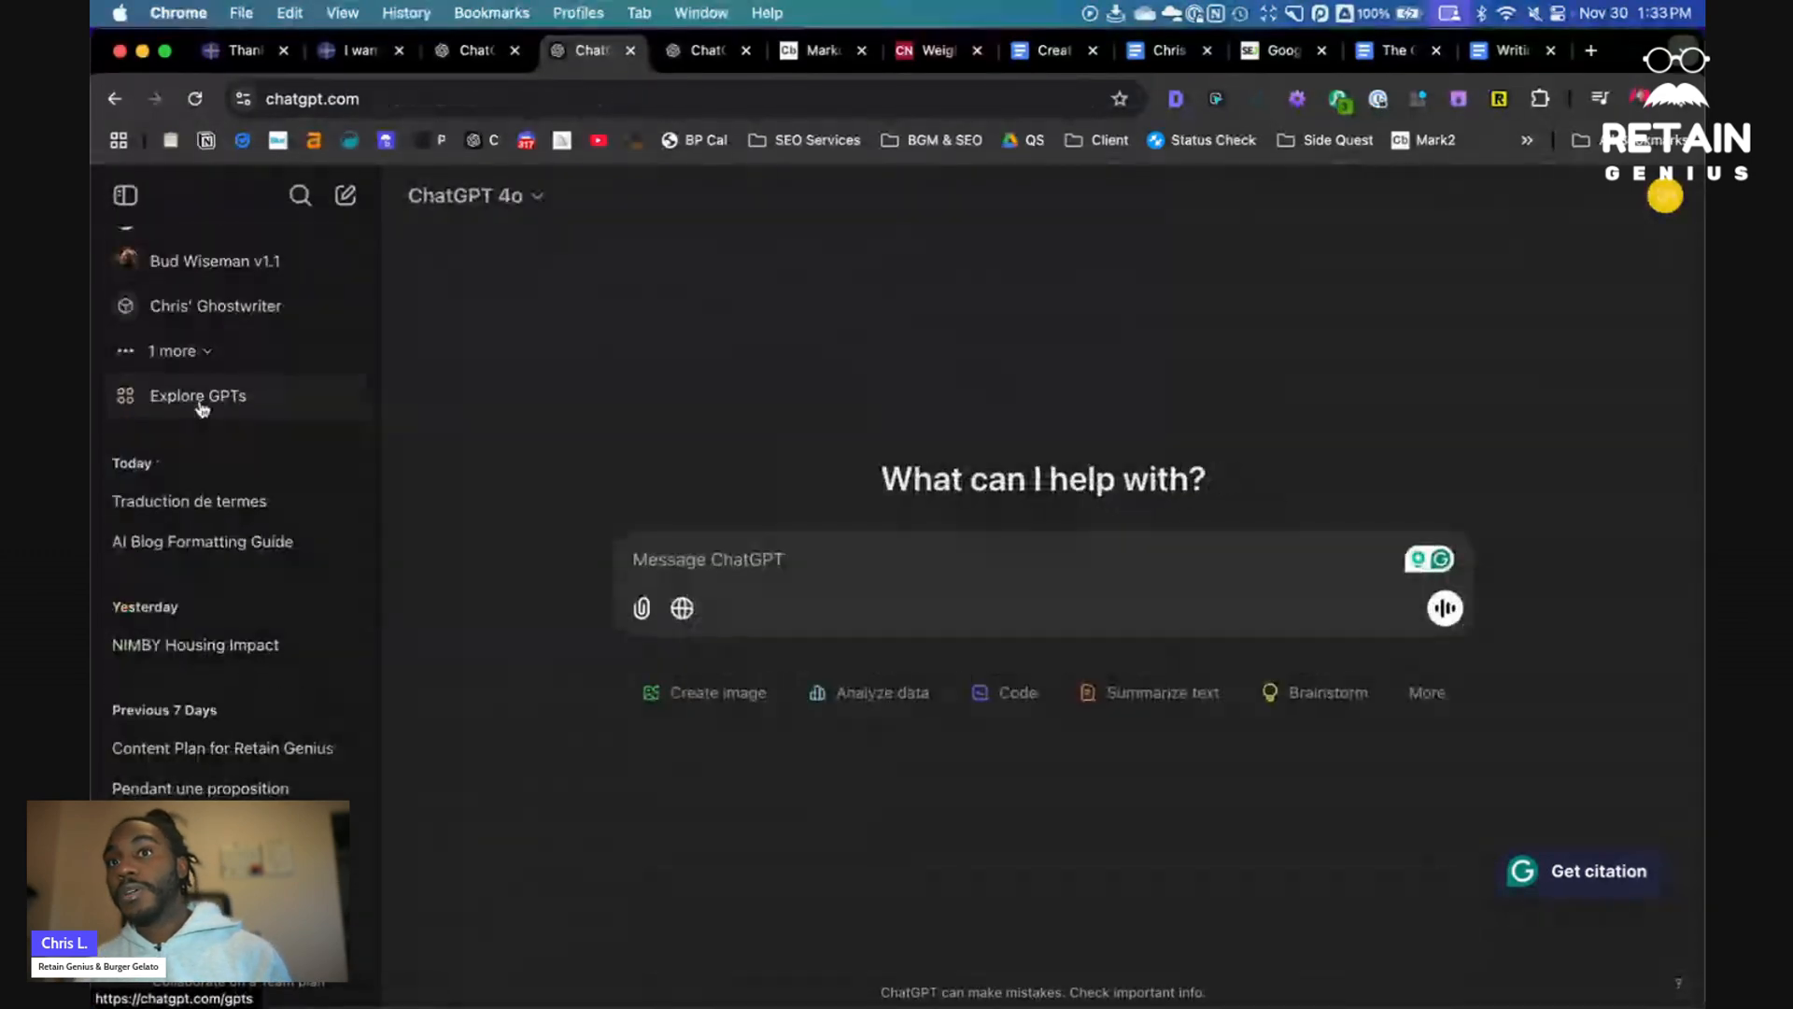
left_click(202, 402)
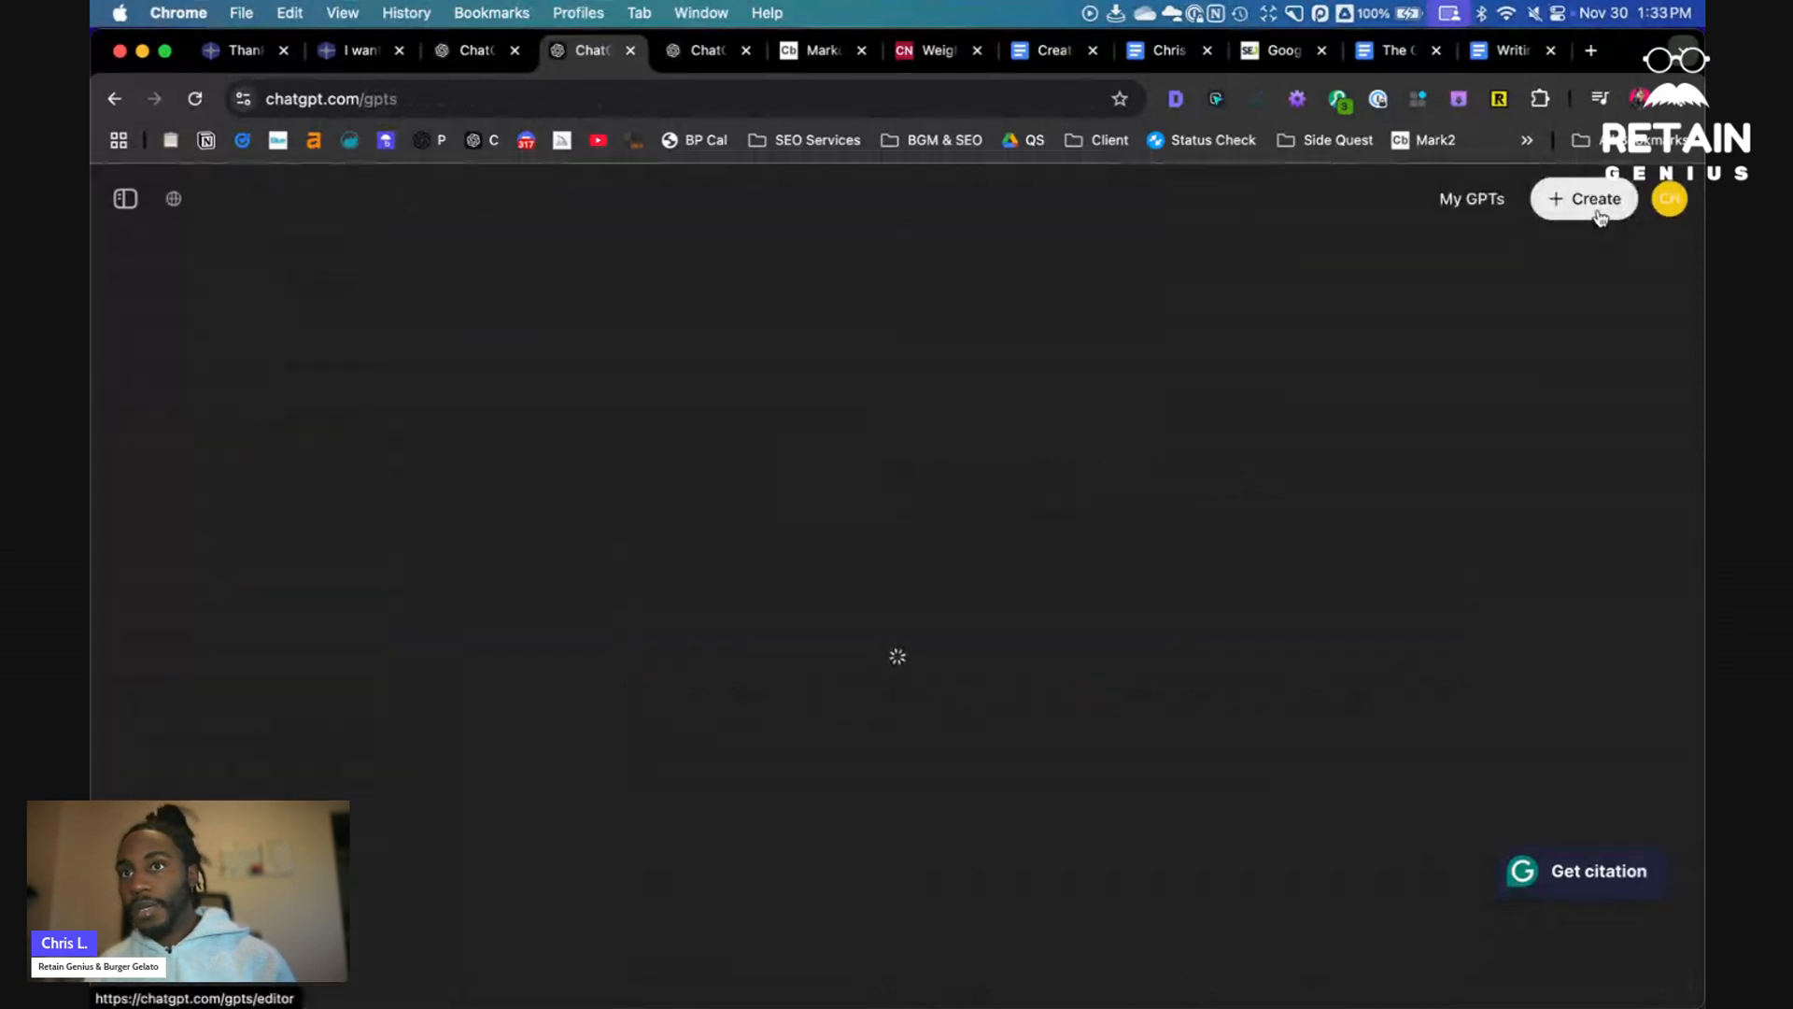
left_click(1601, 217)
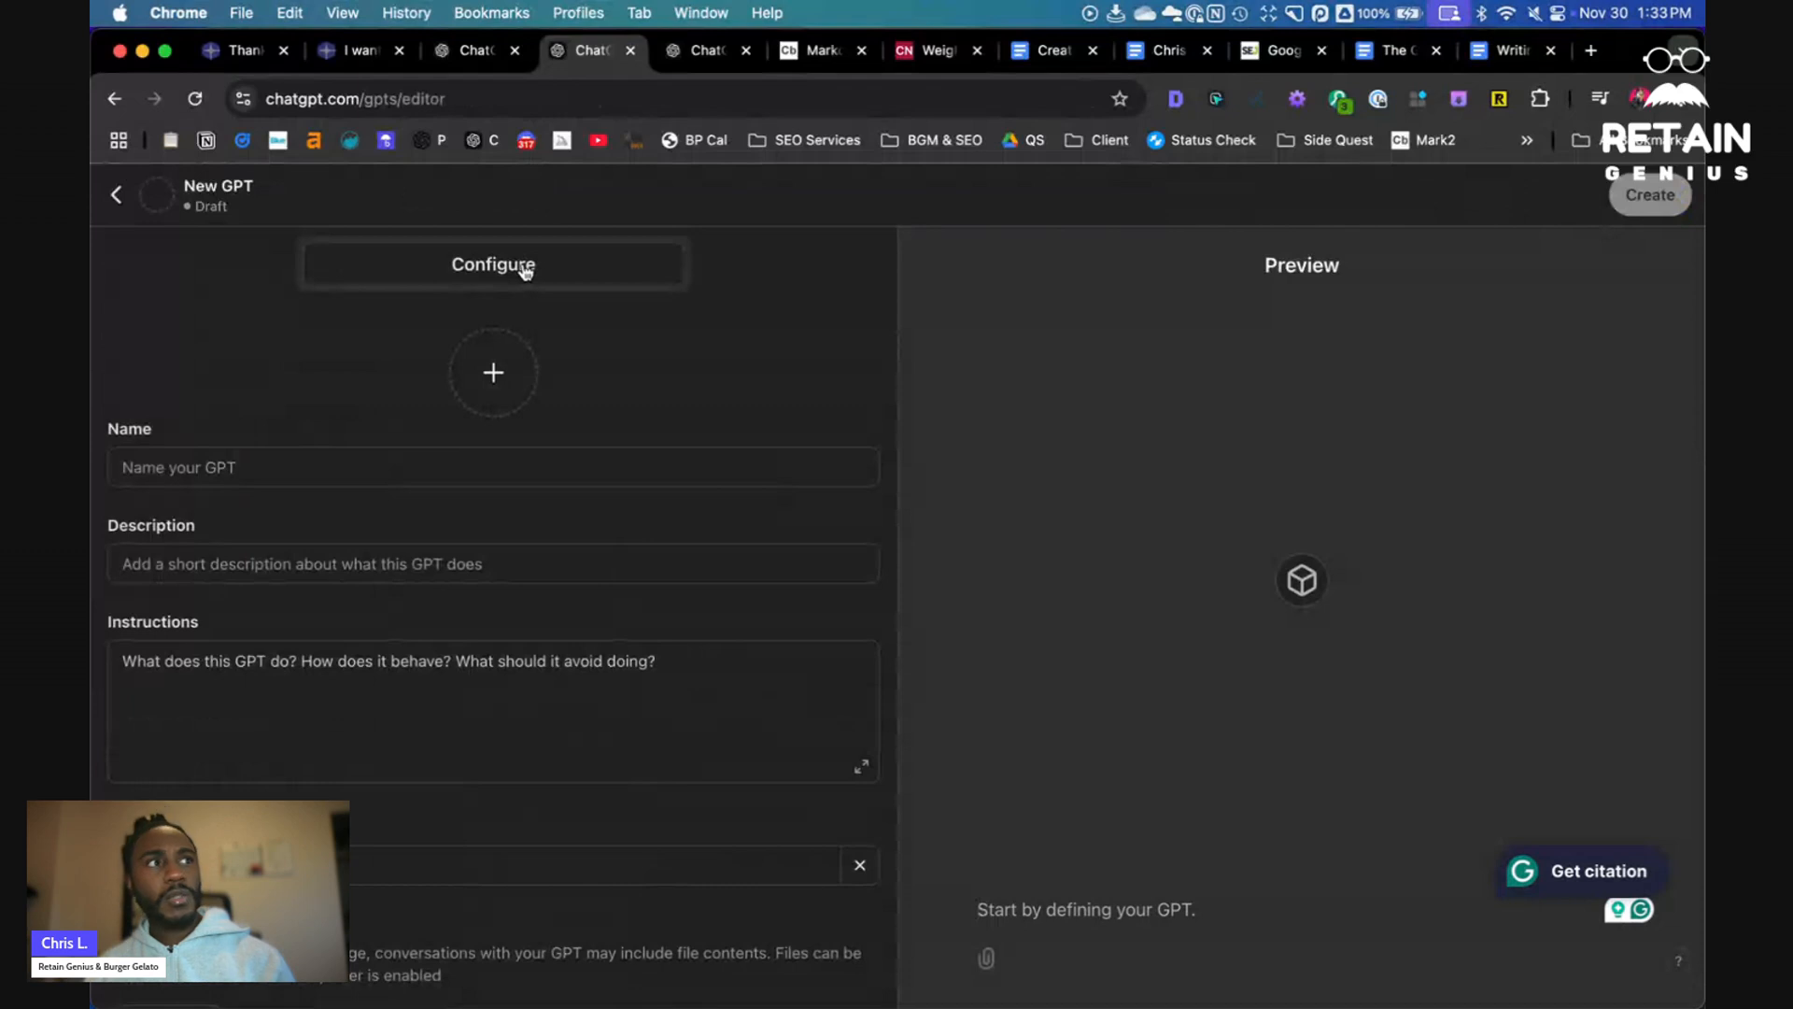
- Upload The GOOD Chocolatier's Values, Writing Style Guide and Best Content PDFs as the new GPT's knowledge files
scroll(677, 464, "down", 5)
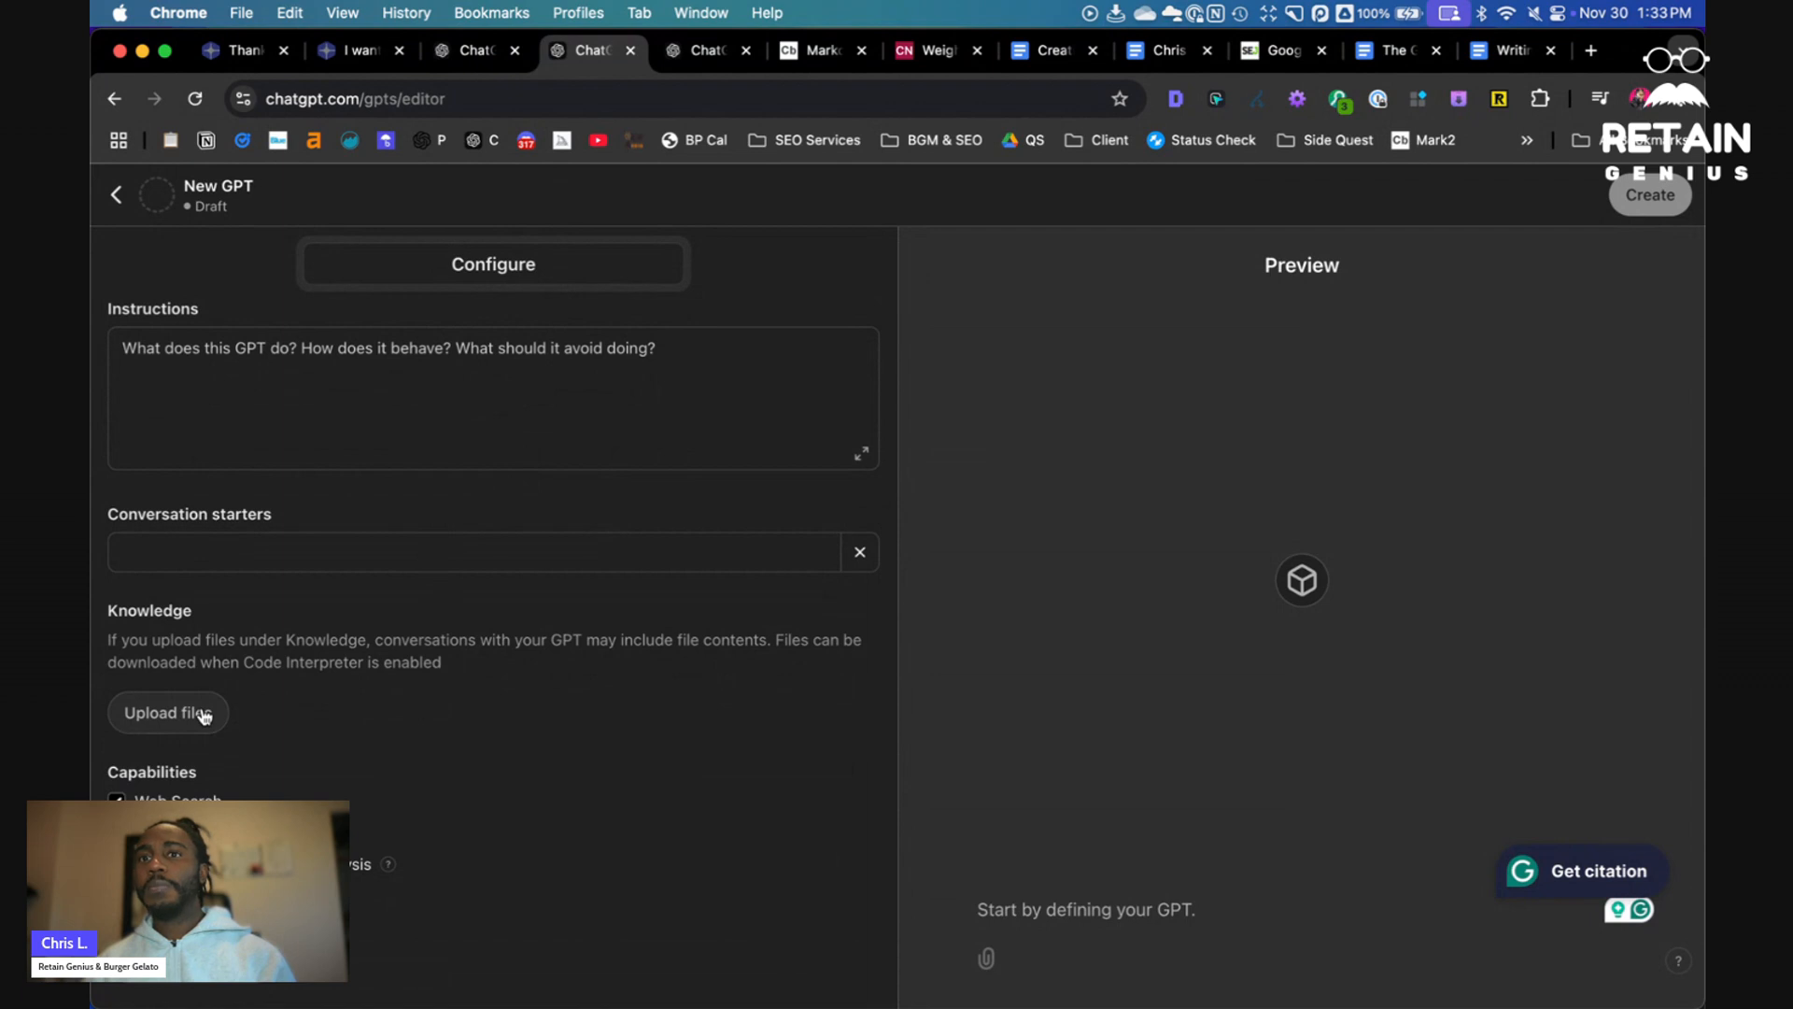
left_click(204, 715)
left_click_drag(819, 334, 644, 248)
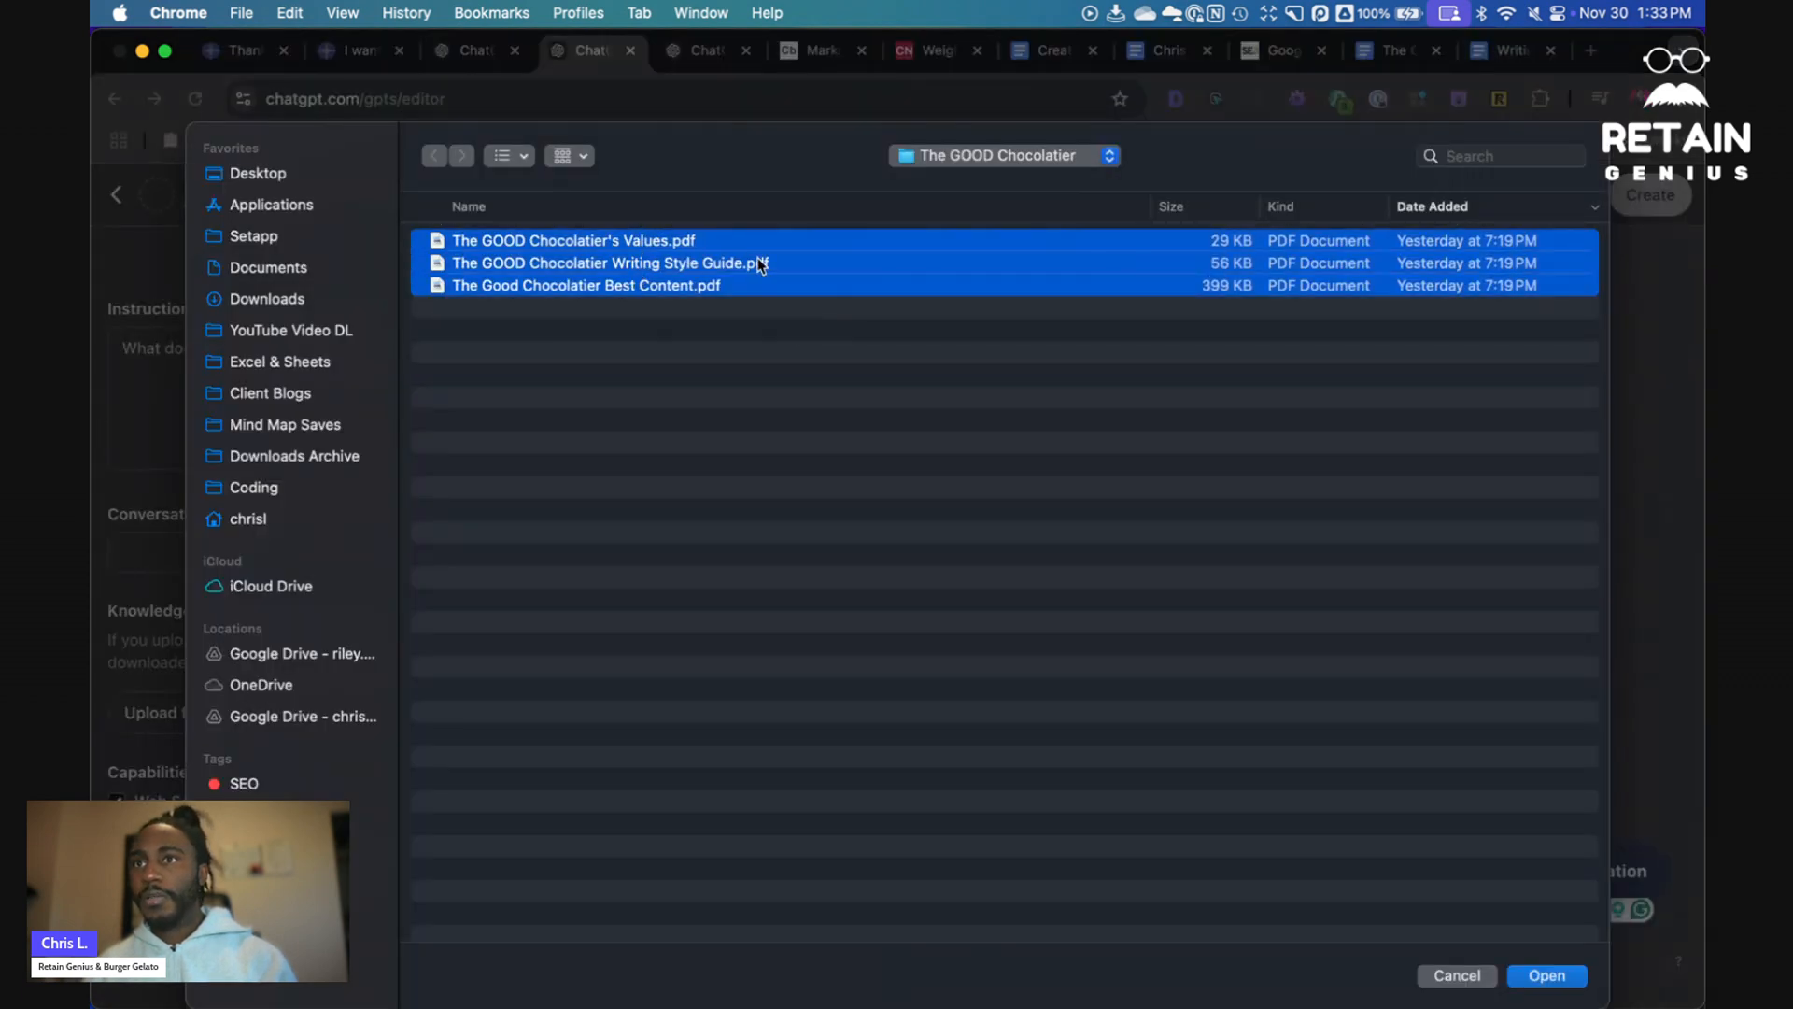
left_click(1547, 975)
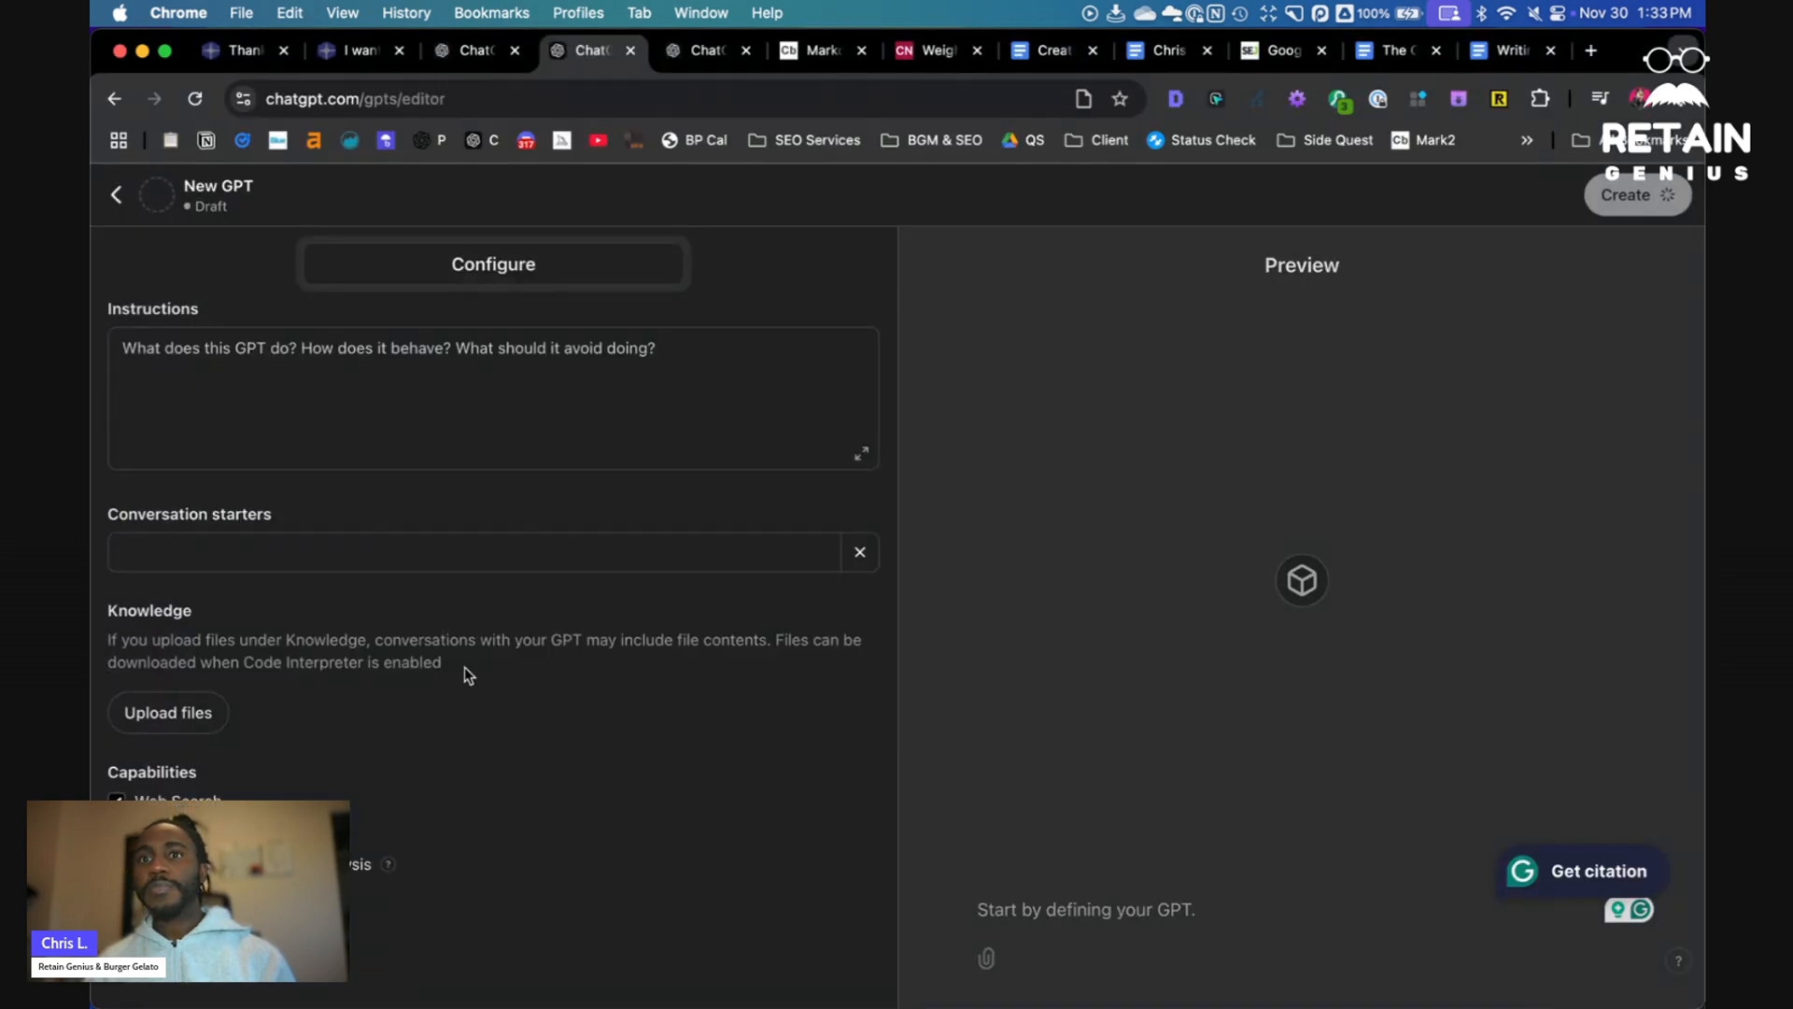
- Expand Additional Settings and place the cursor in the new GPT's Instructions field
scroll(557, 710, "down", 2)
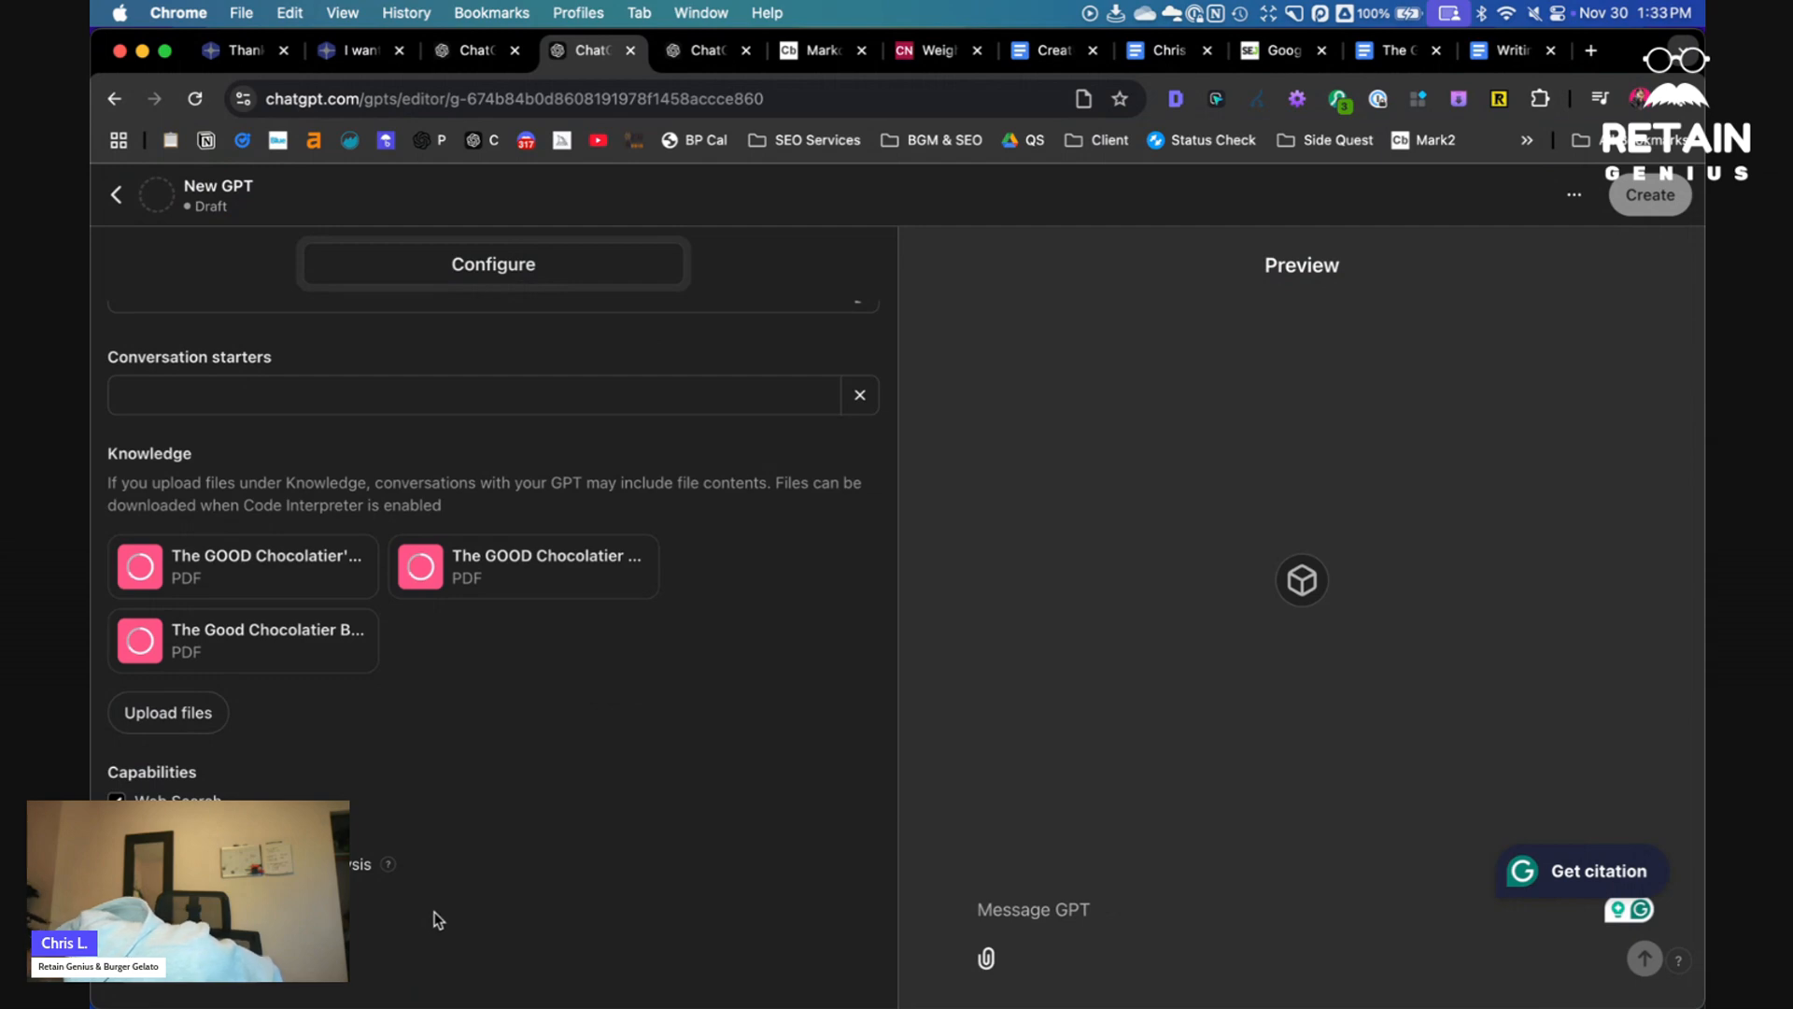
scroll(432, 906, "up", 5)
scroll(431, 895, "down", 5)
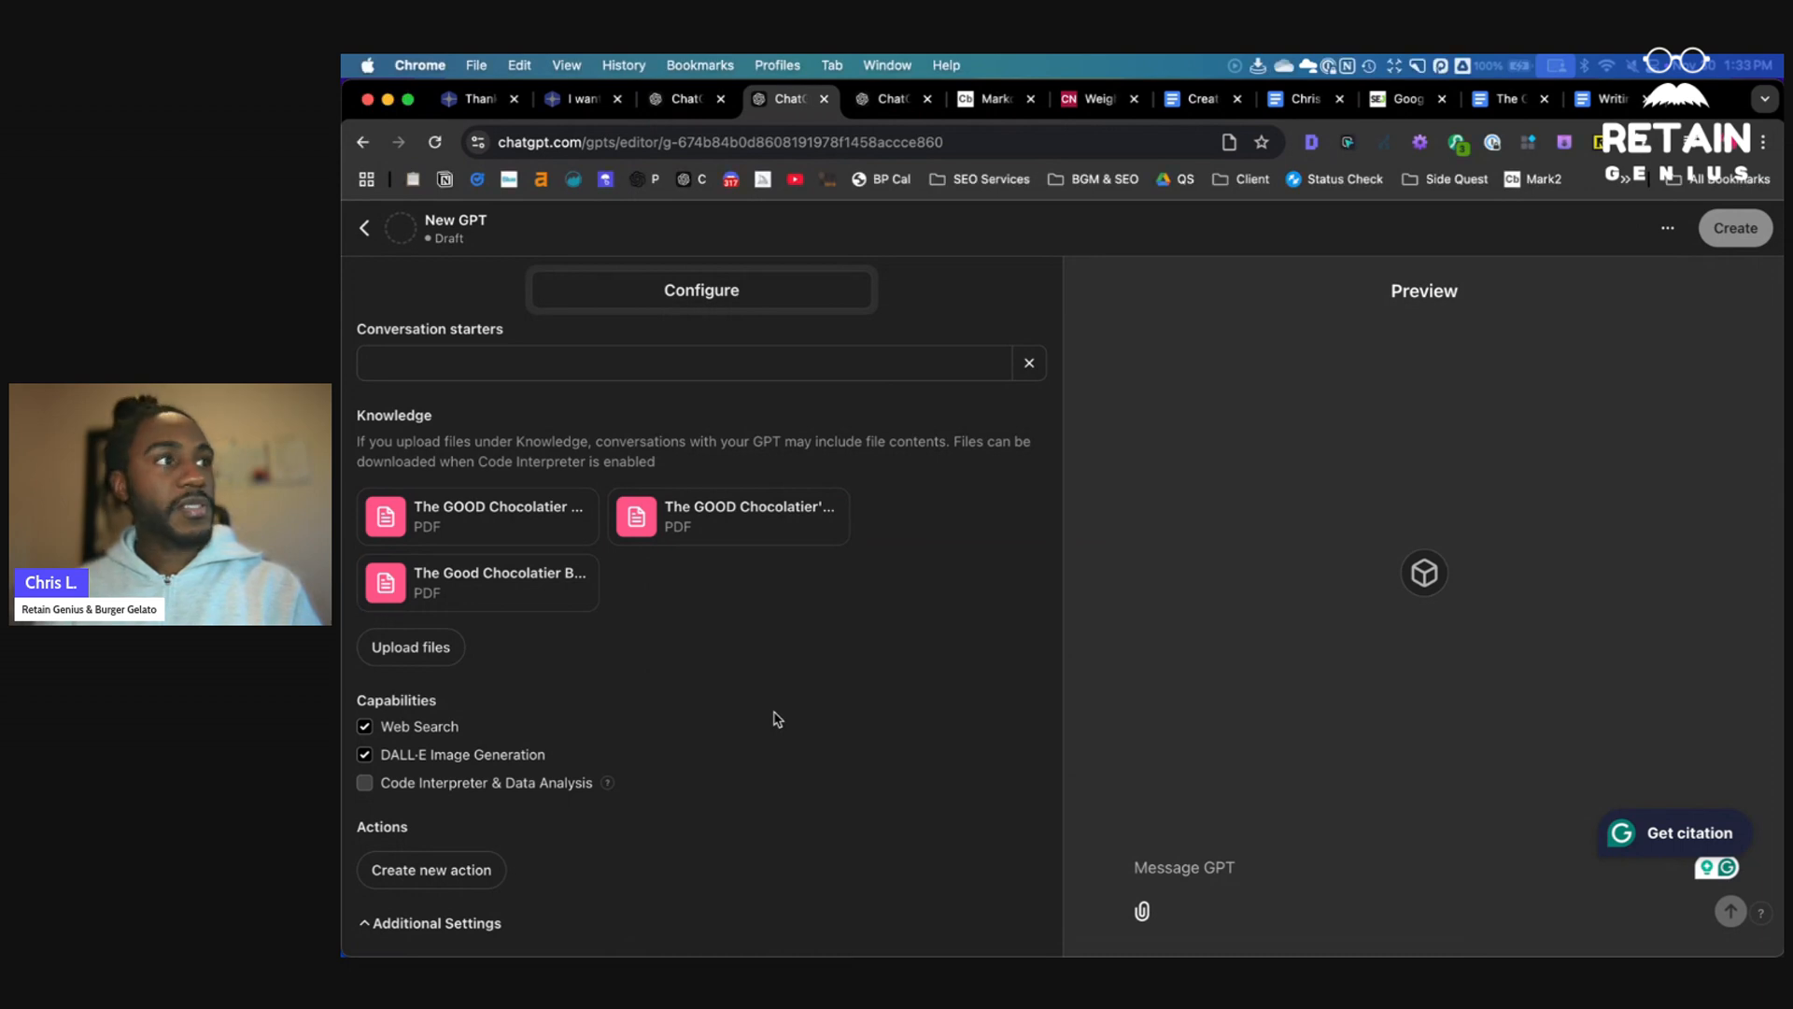
left_click(395, 922)
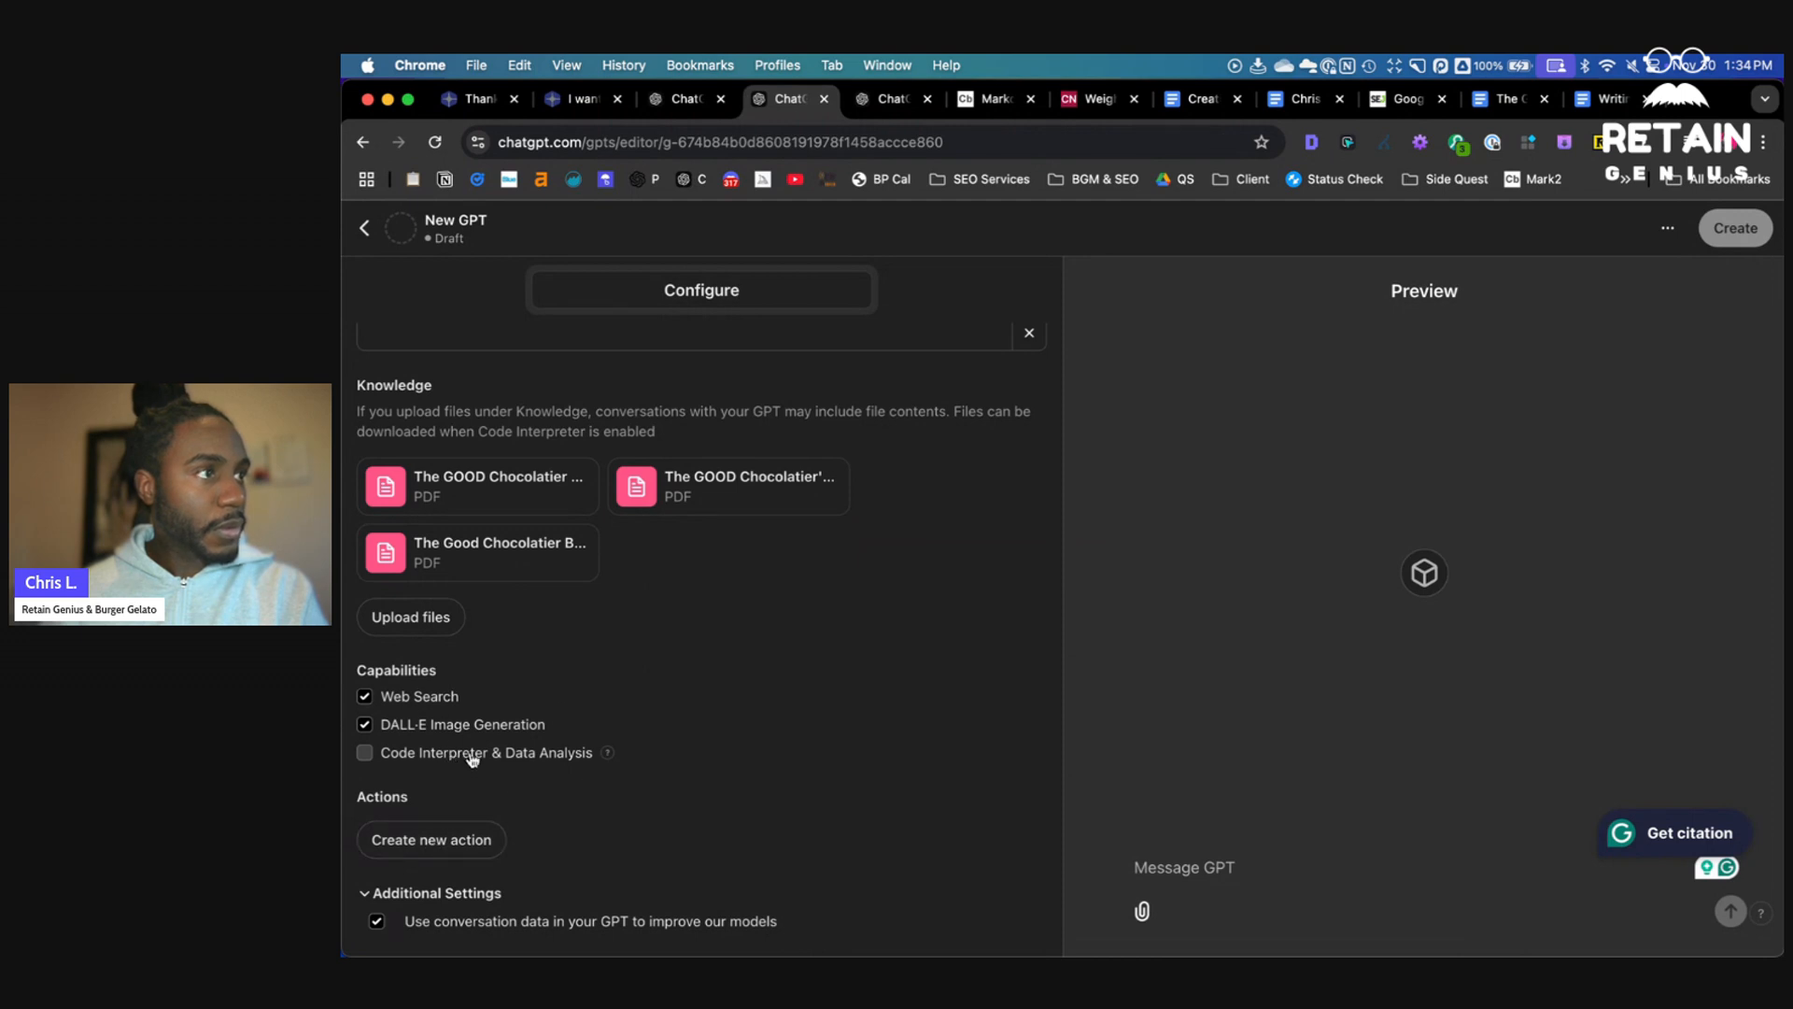
scroll(594, 717, "up", 5)
scroll(597, 707, "down", 2)
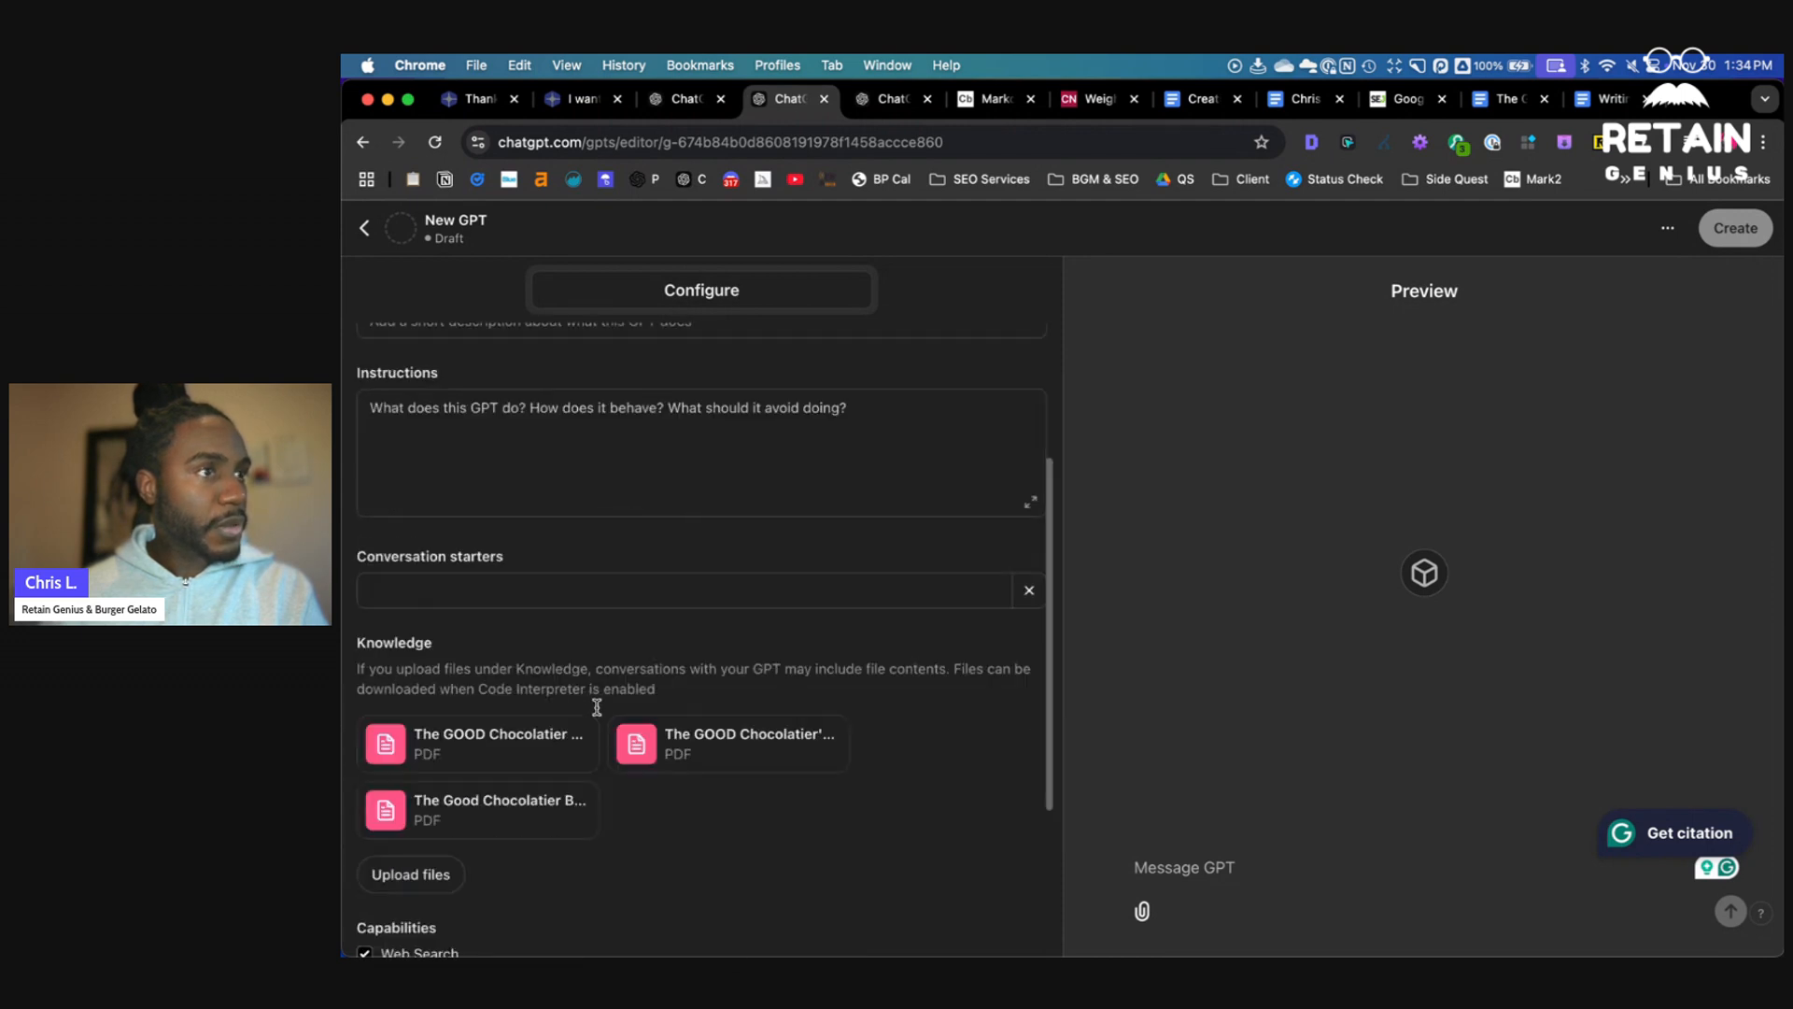
scroll(598, 714, "up", 2)
left_click(592, 694)
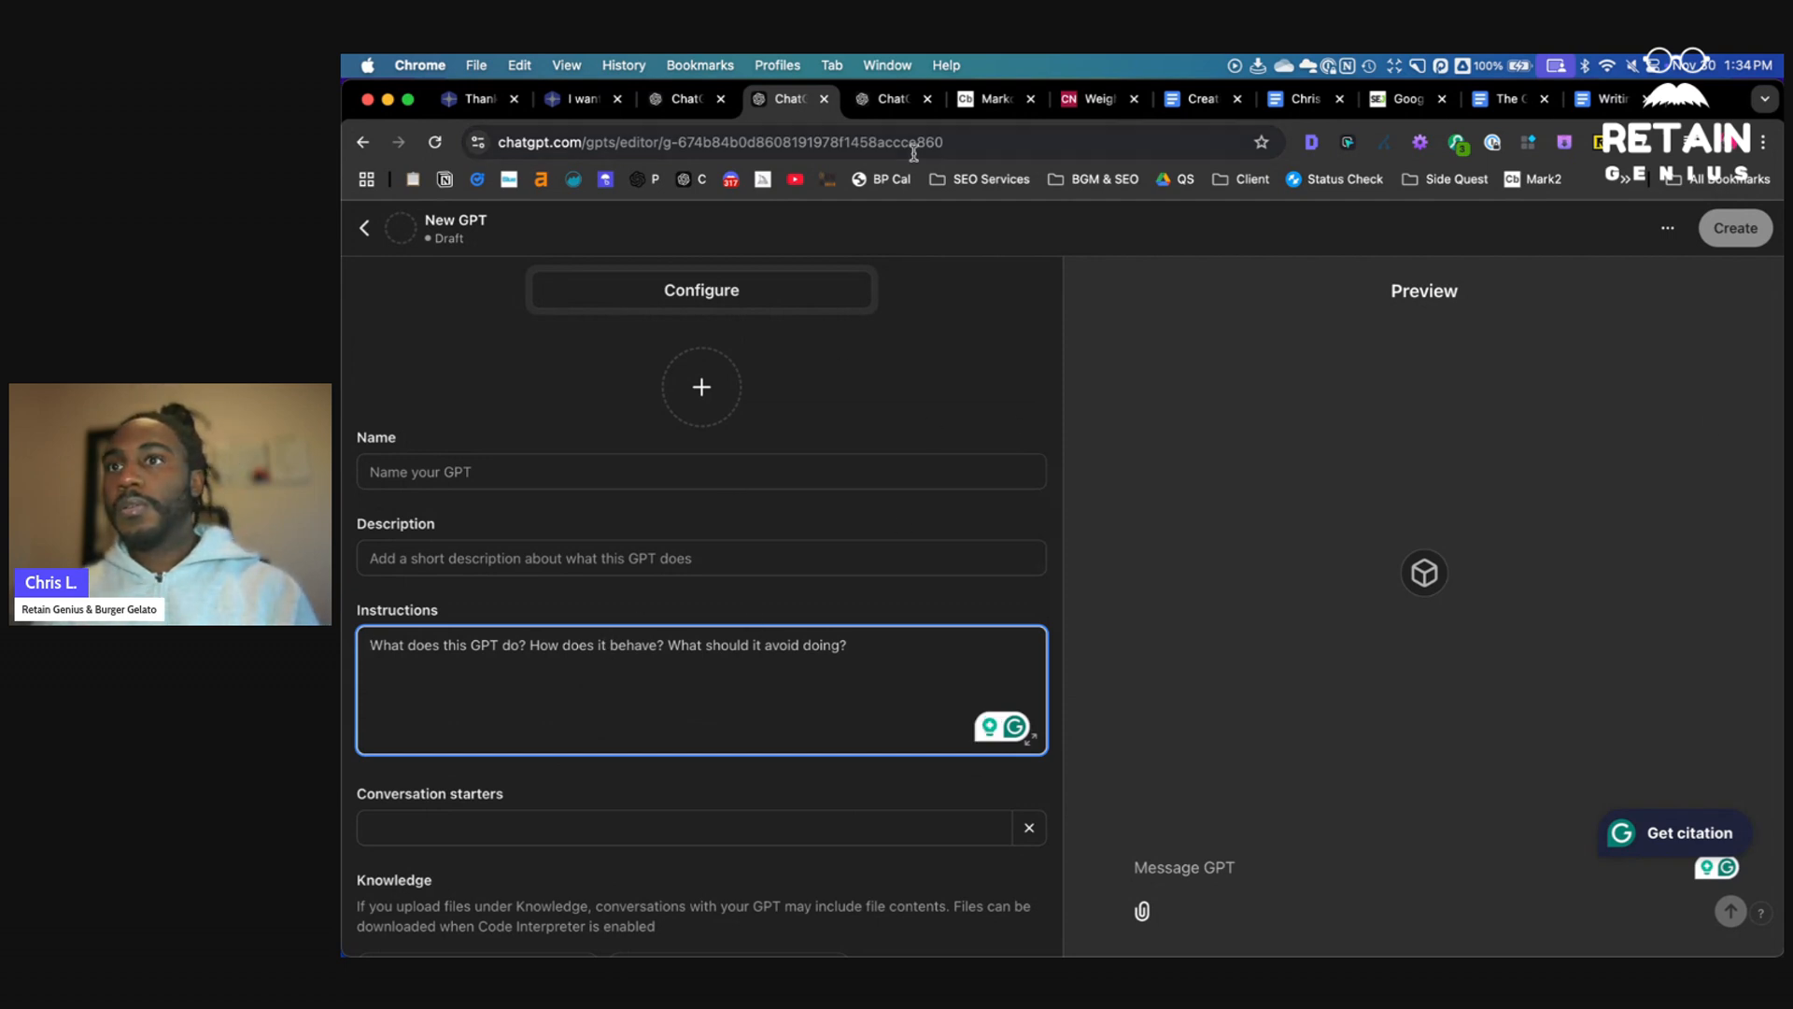
- In the style guide chat, paste a prompt asking to rewrite the AI agent instructions for The GOOD Chocolatier in the same format and length
left_click(895, 110)
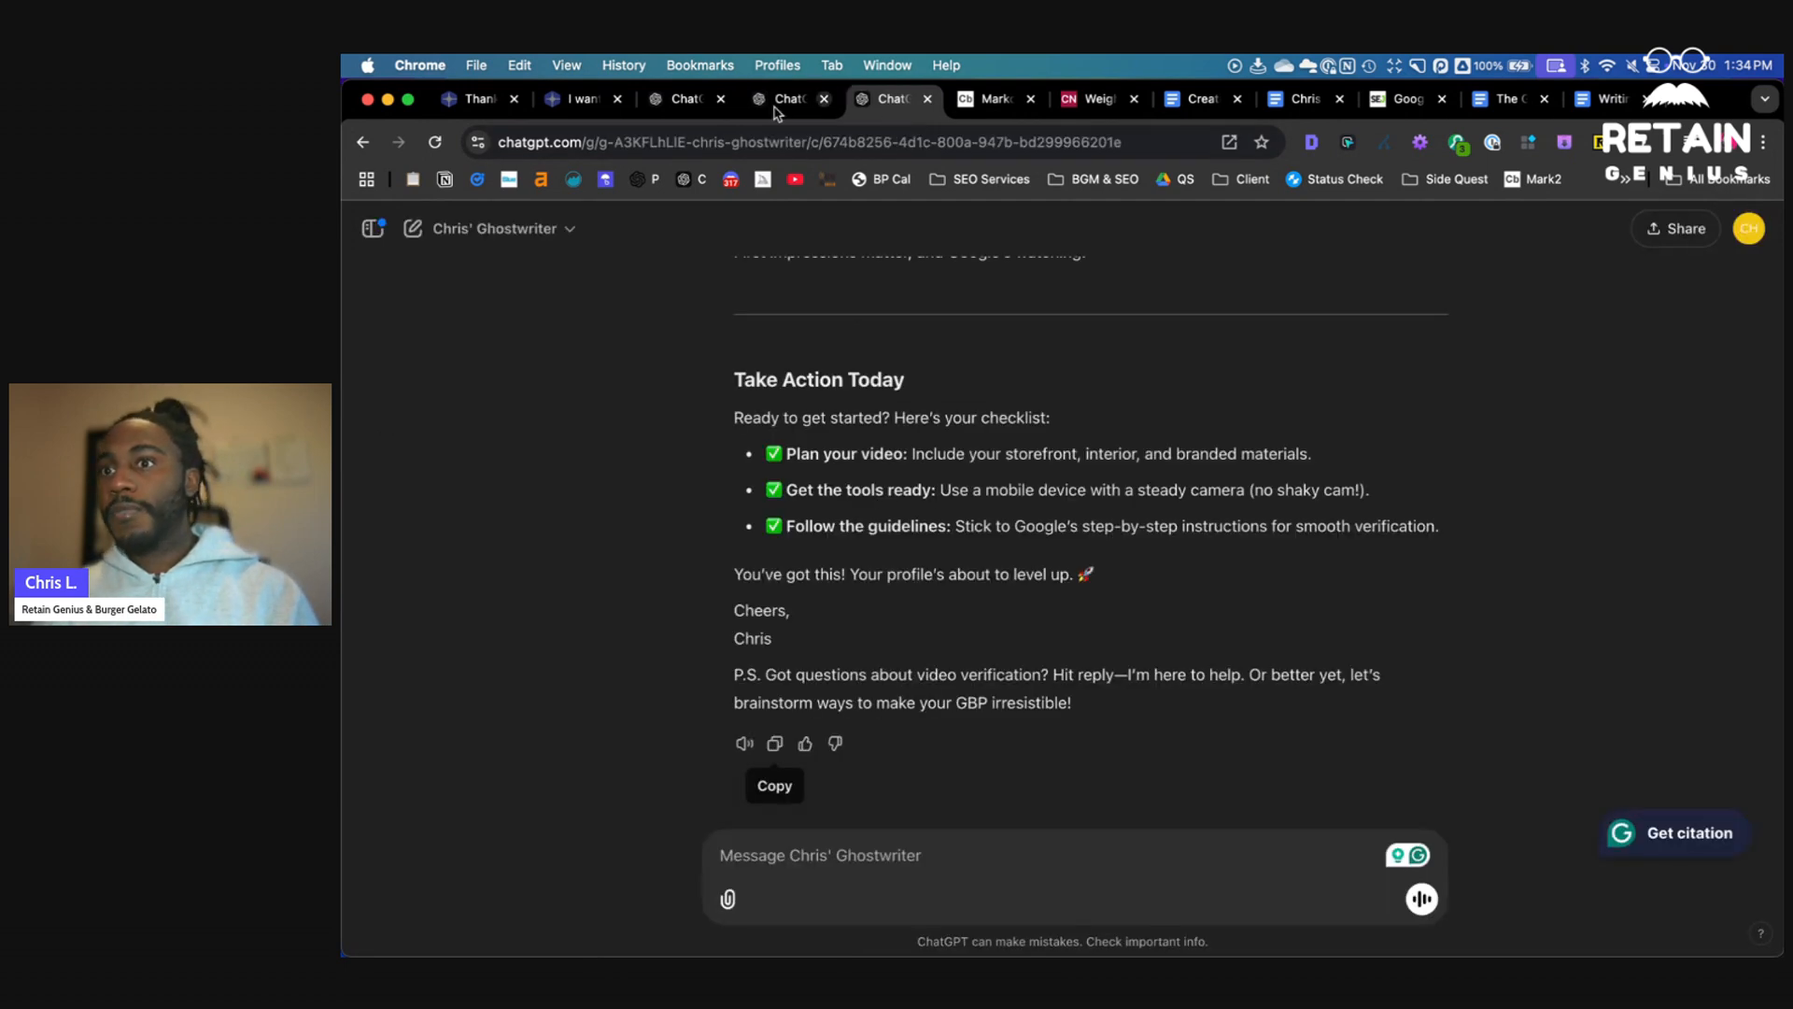
left_click(696, 105)
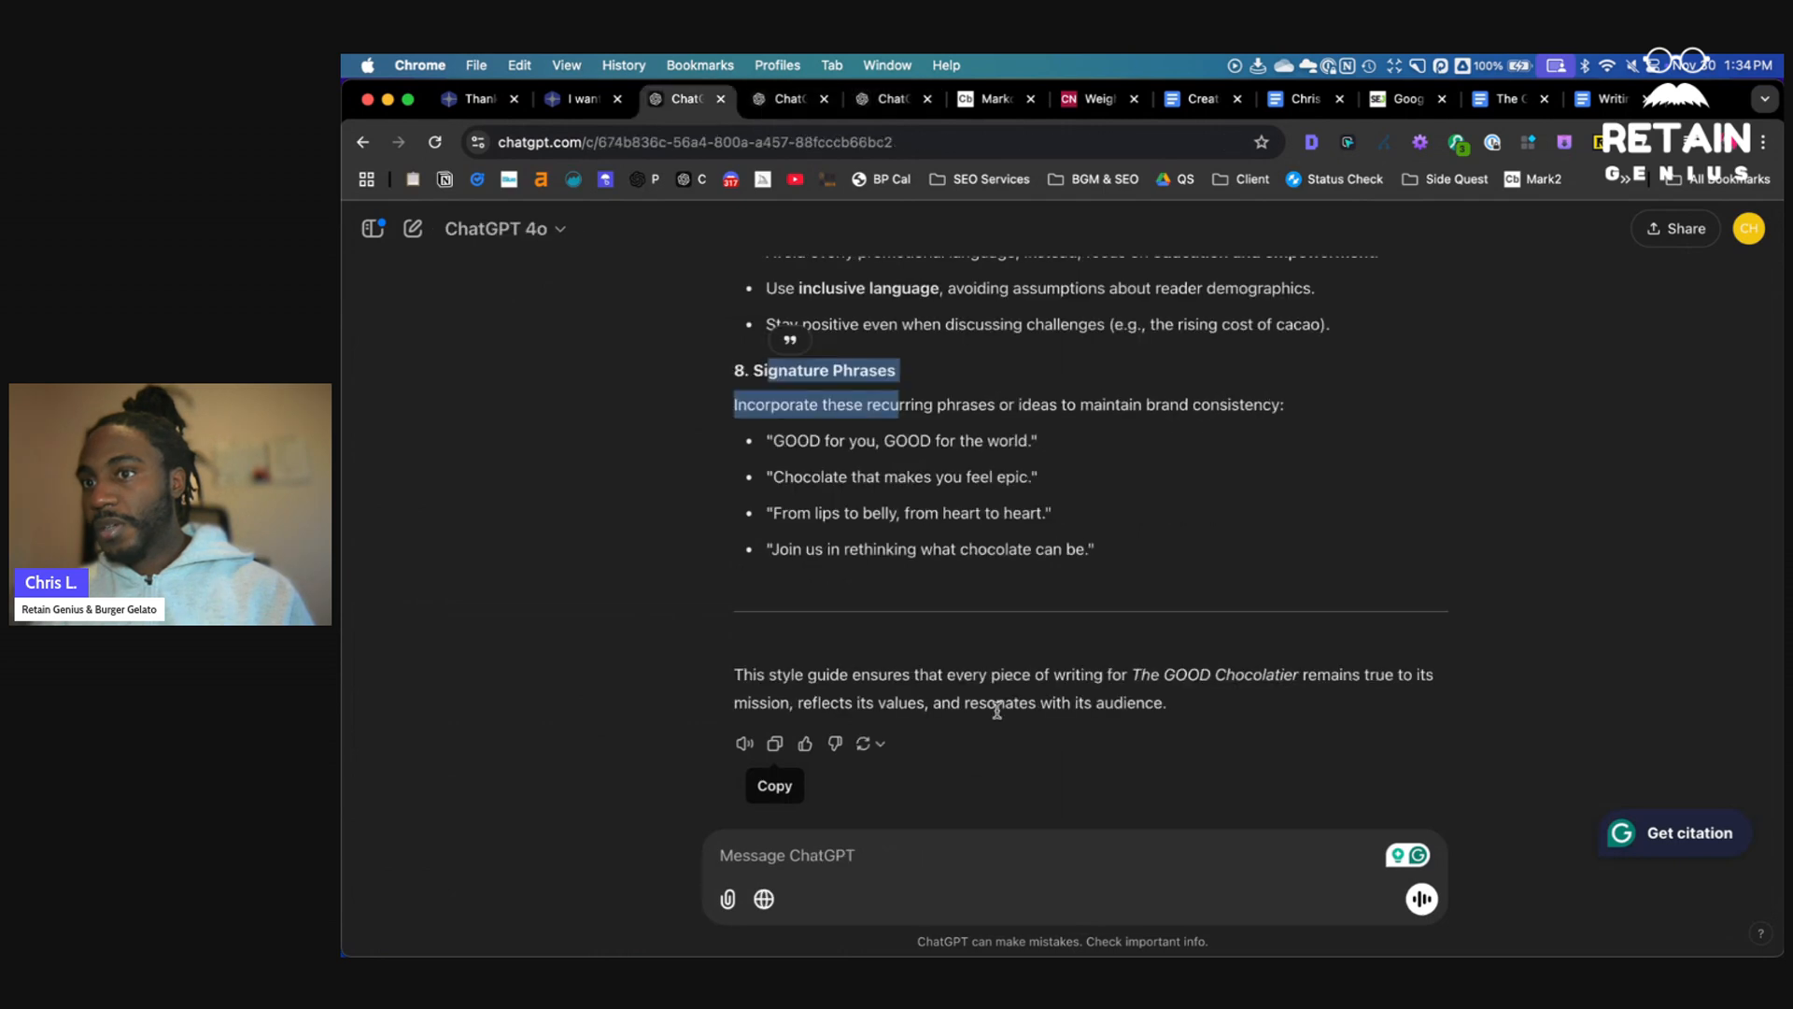
left_click(944, 845)
type("Based on the information above, I want you to rewrite the following AI agent instructions for The GOOD Chocolatier. Make sure to rewrite it in the same format and same length Here are the AI agent instructions::")
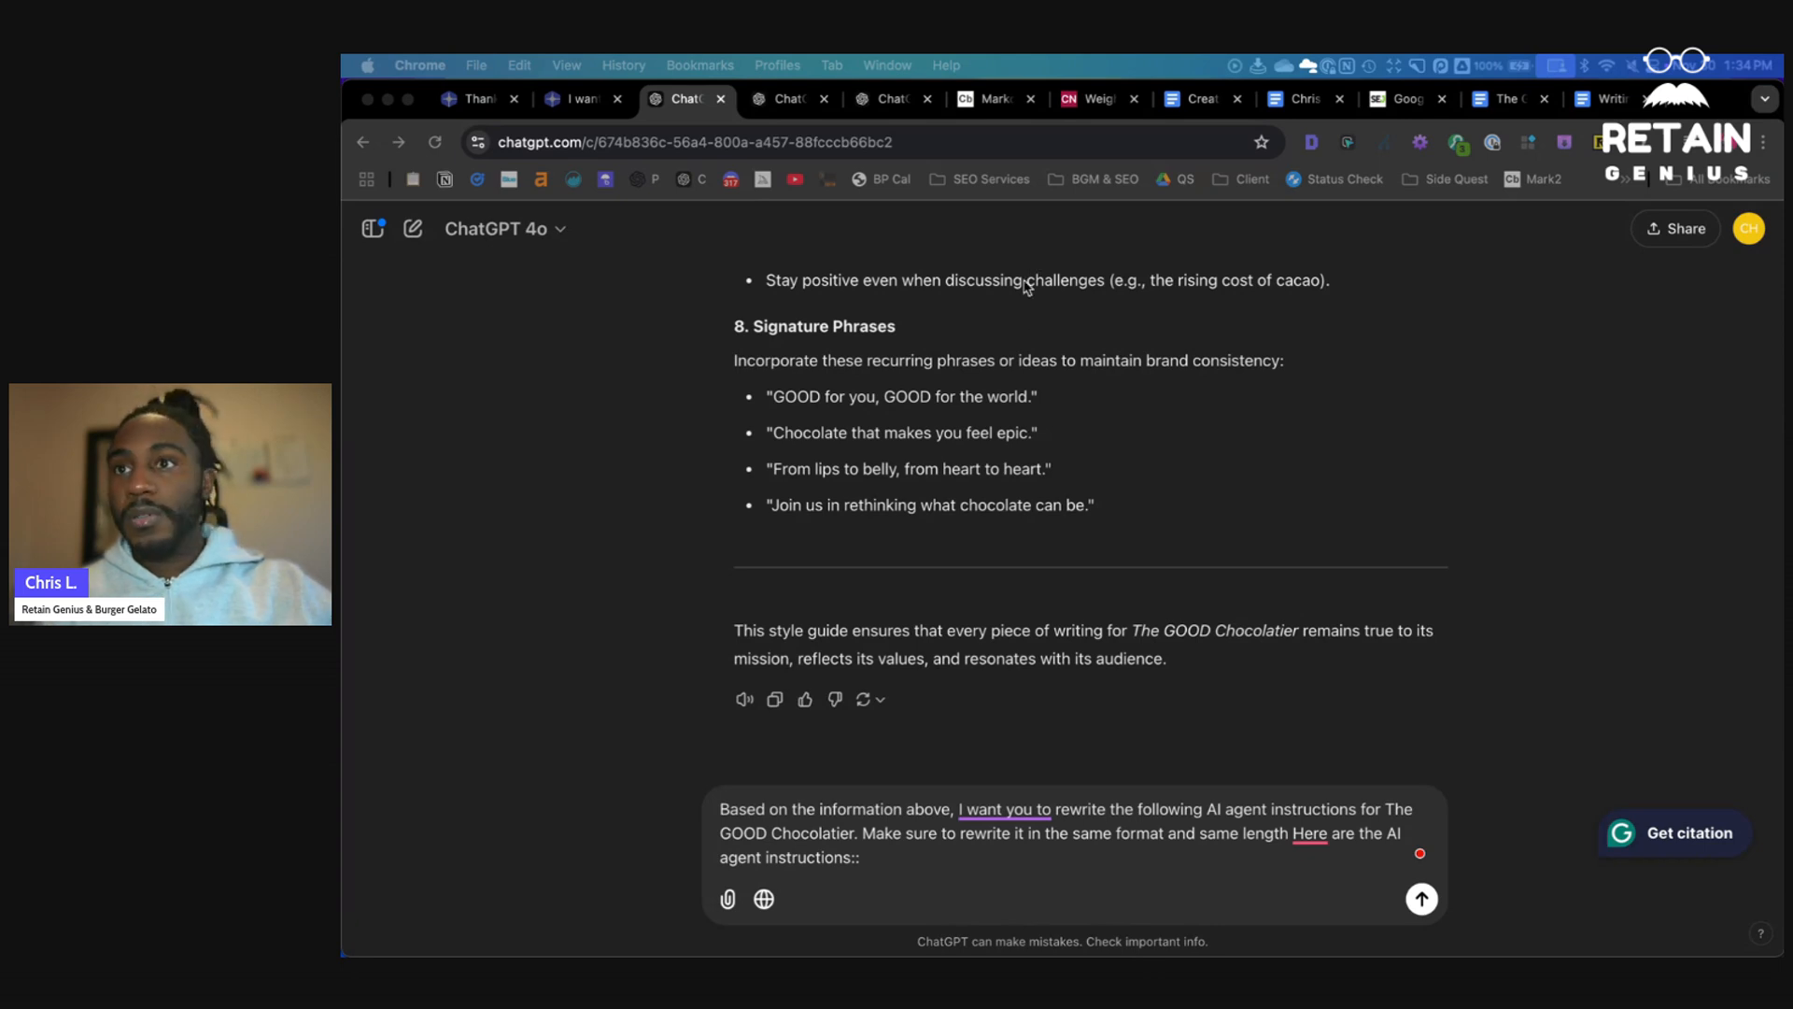
- Return to the new GPT's editor and name it The GOOD Chocolatier Ghostwriter
left_click(777, 105)
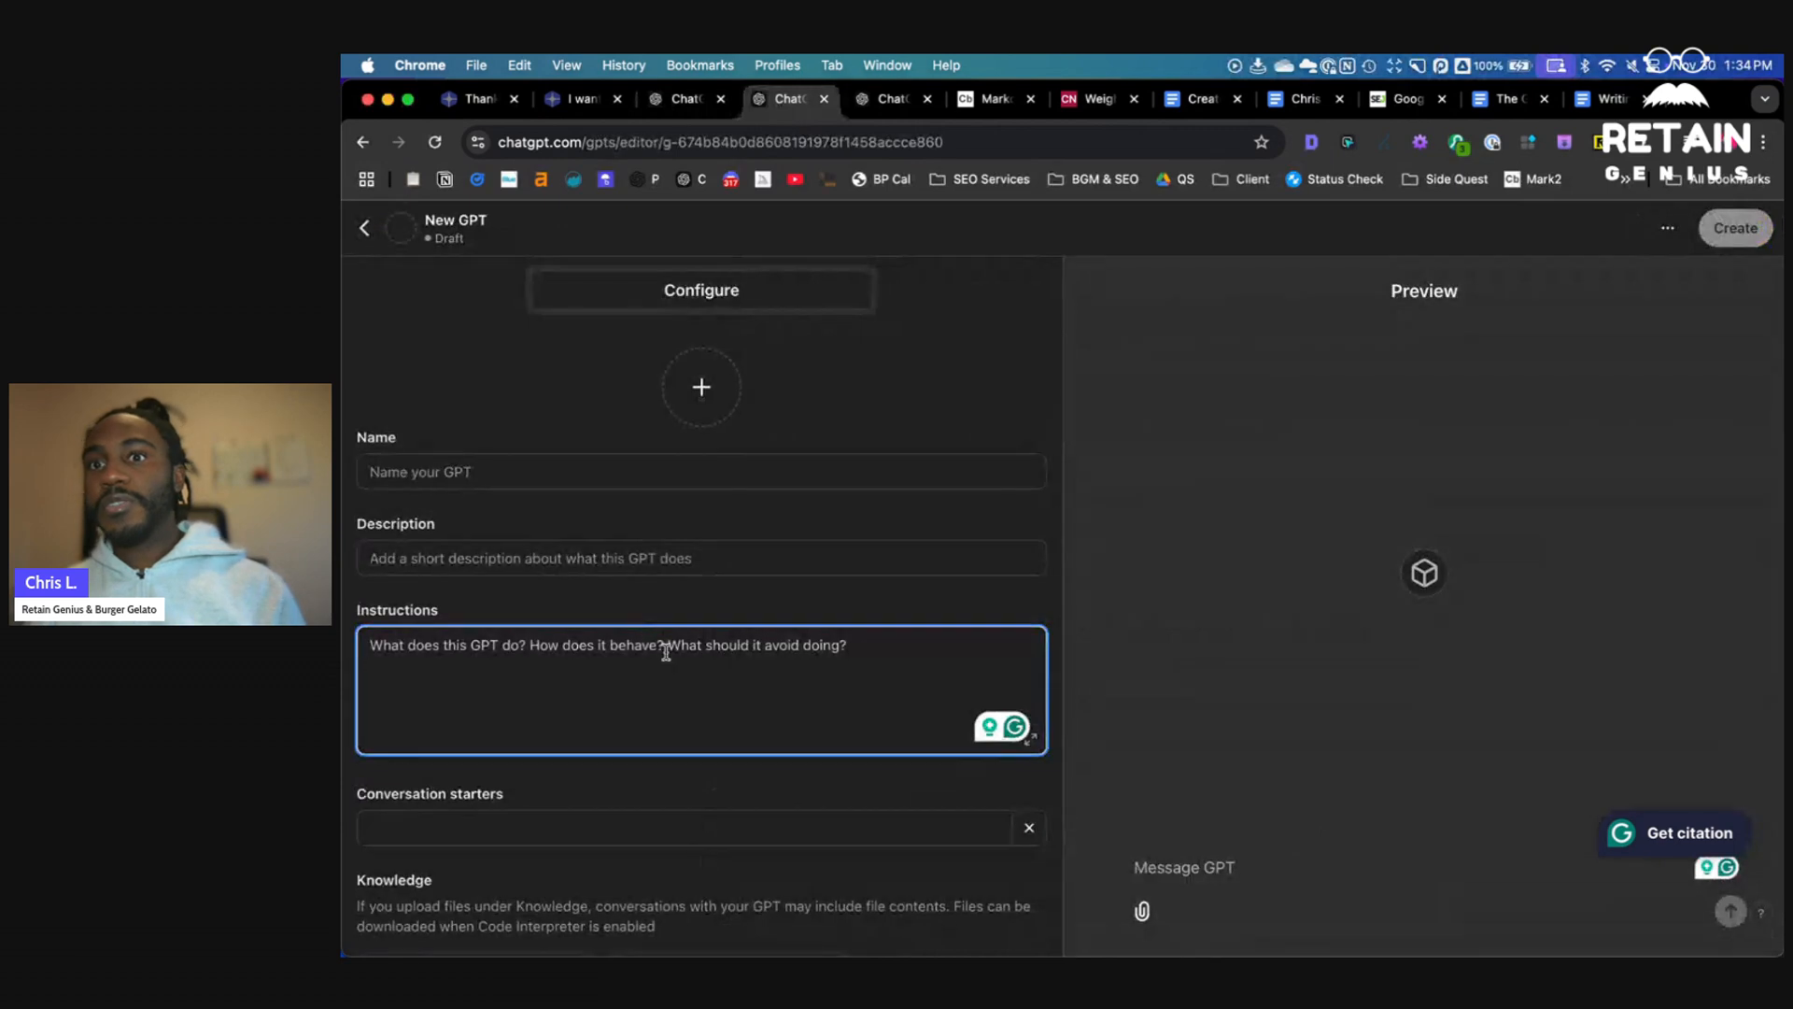
scroll(682, 656, "down", 5)
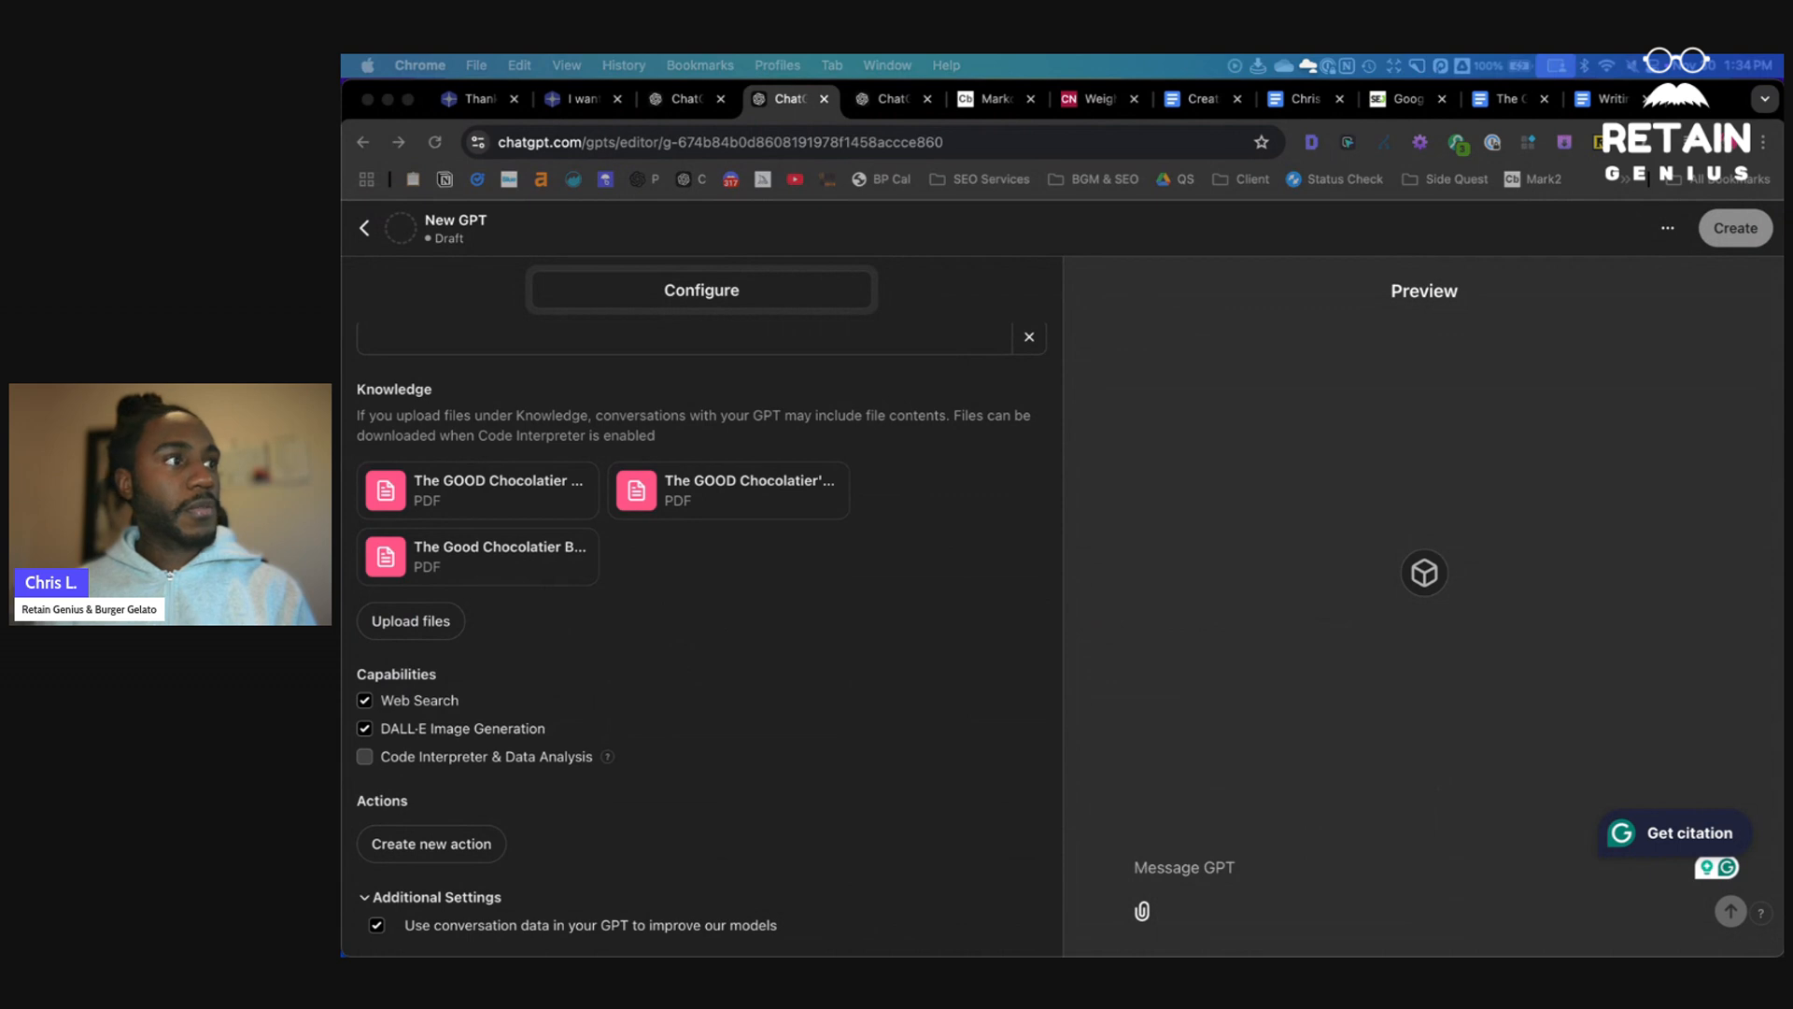
scroll(758, 513, "up", 5)
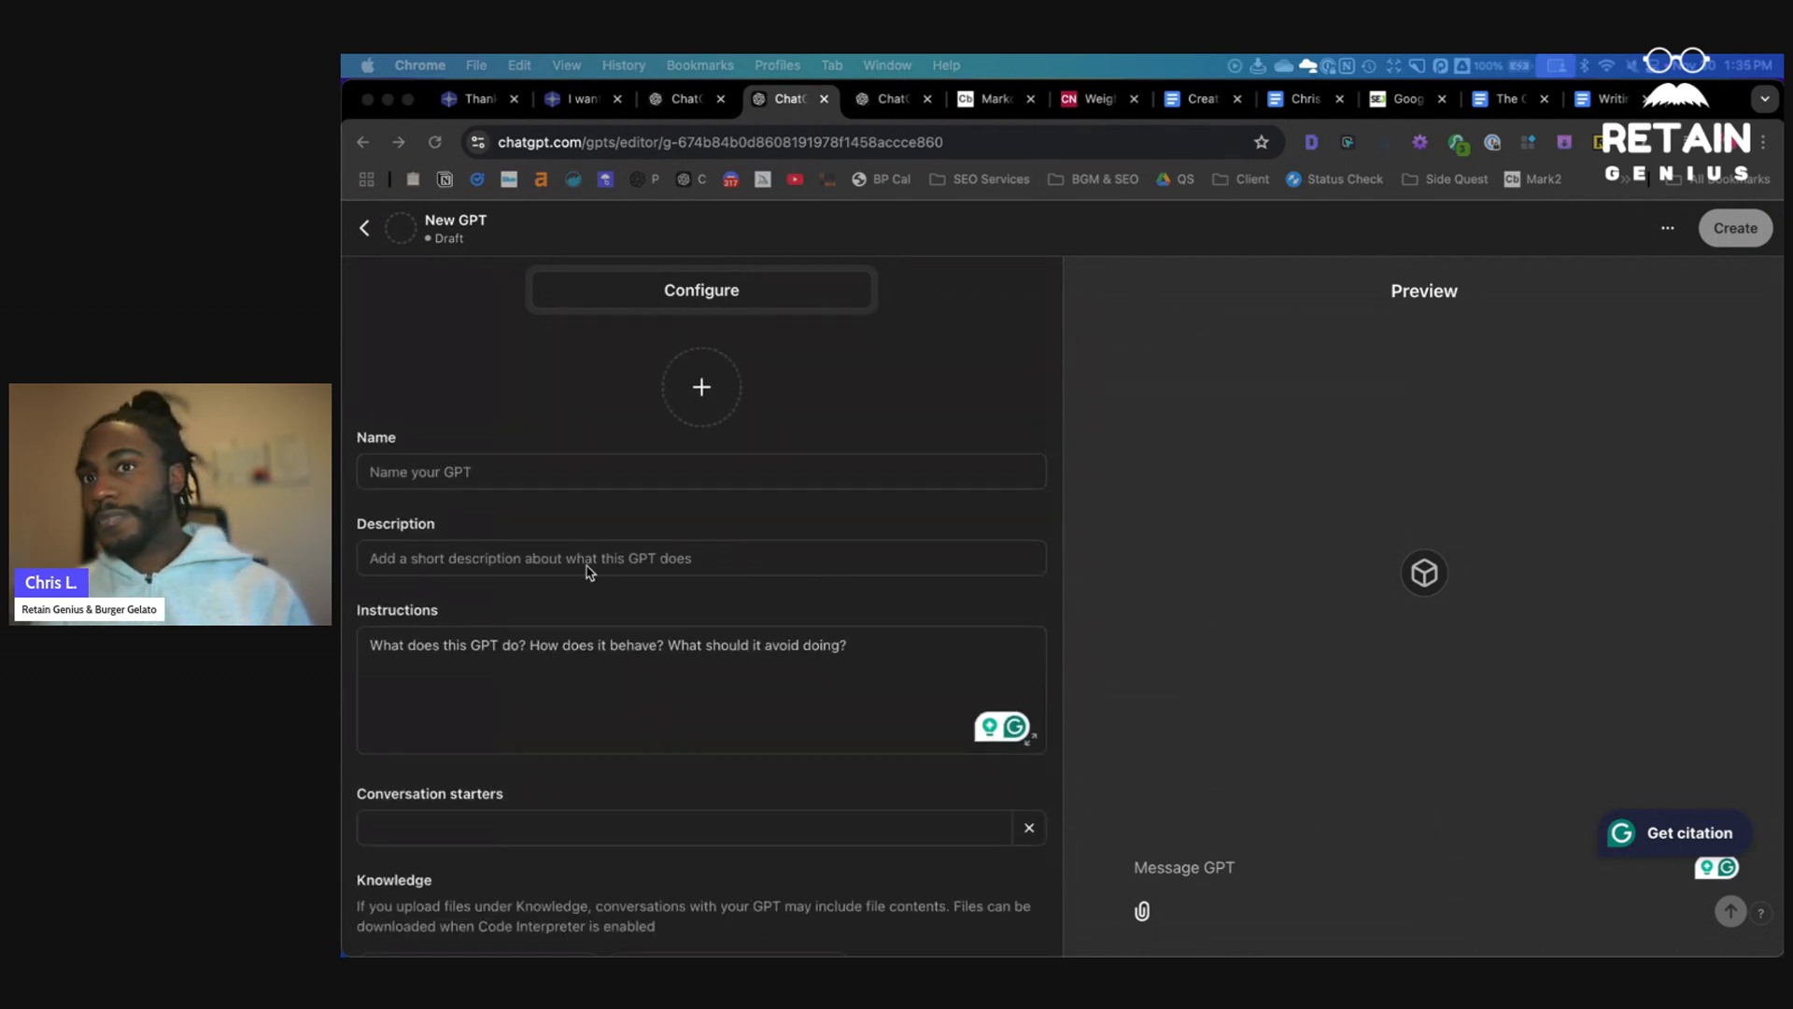
left_click(576, 472)
type("T")
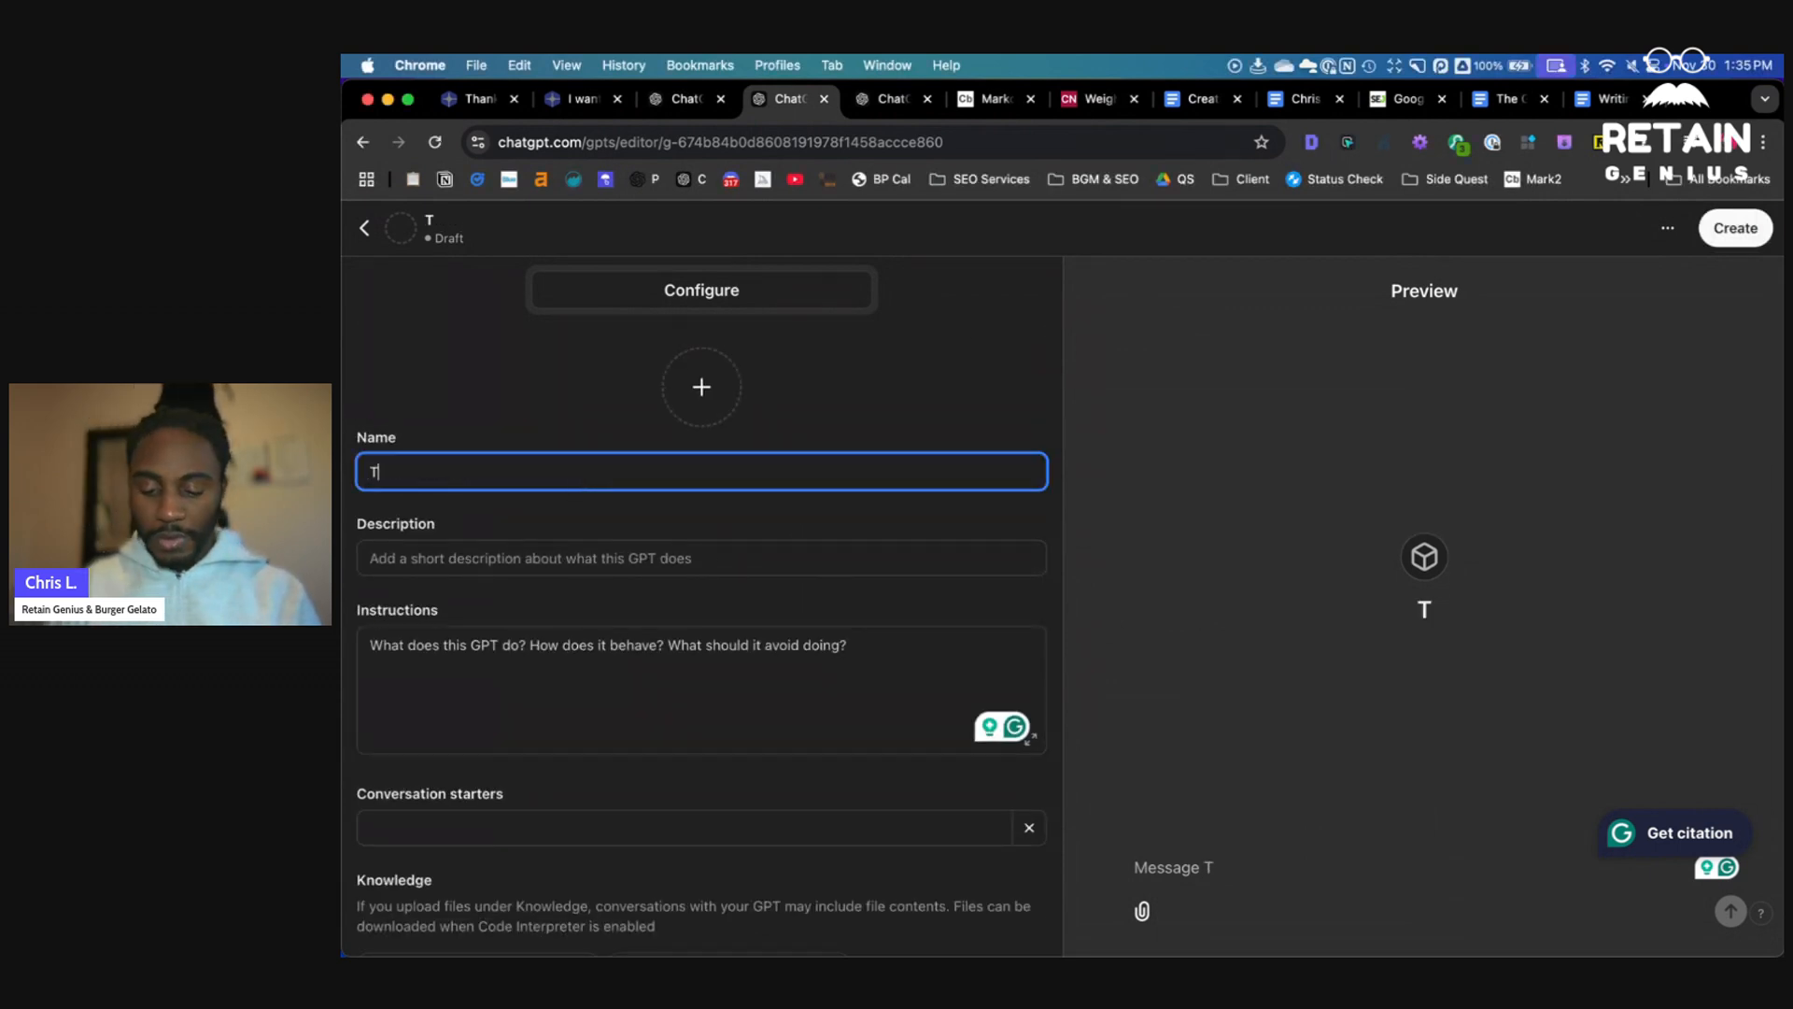
type("he GOO")
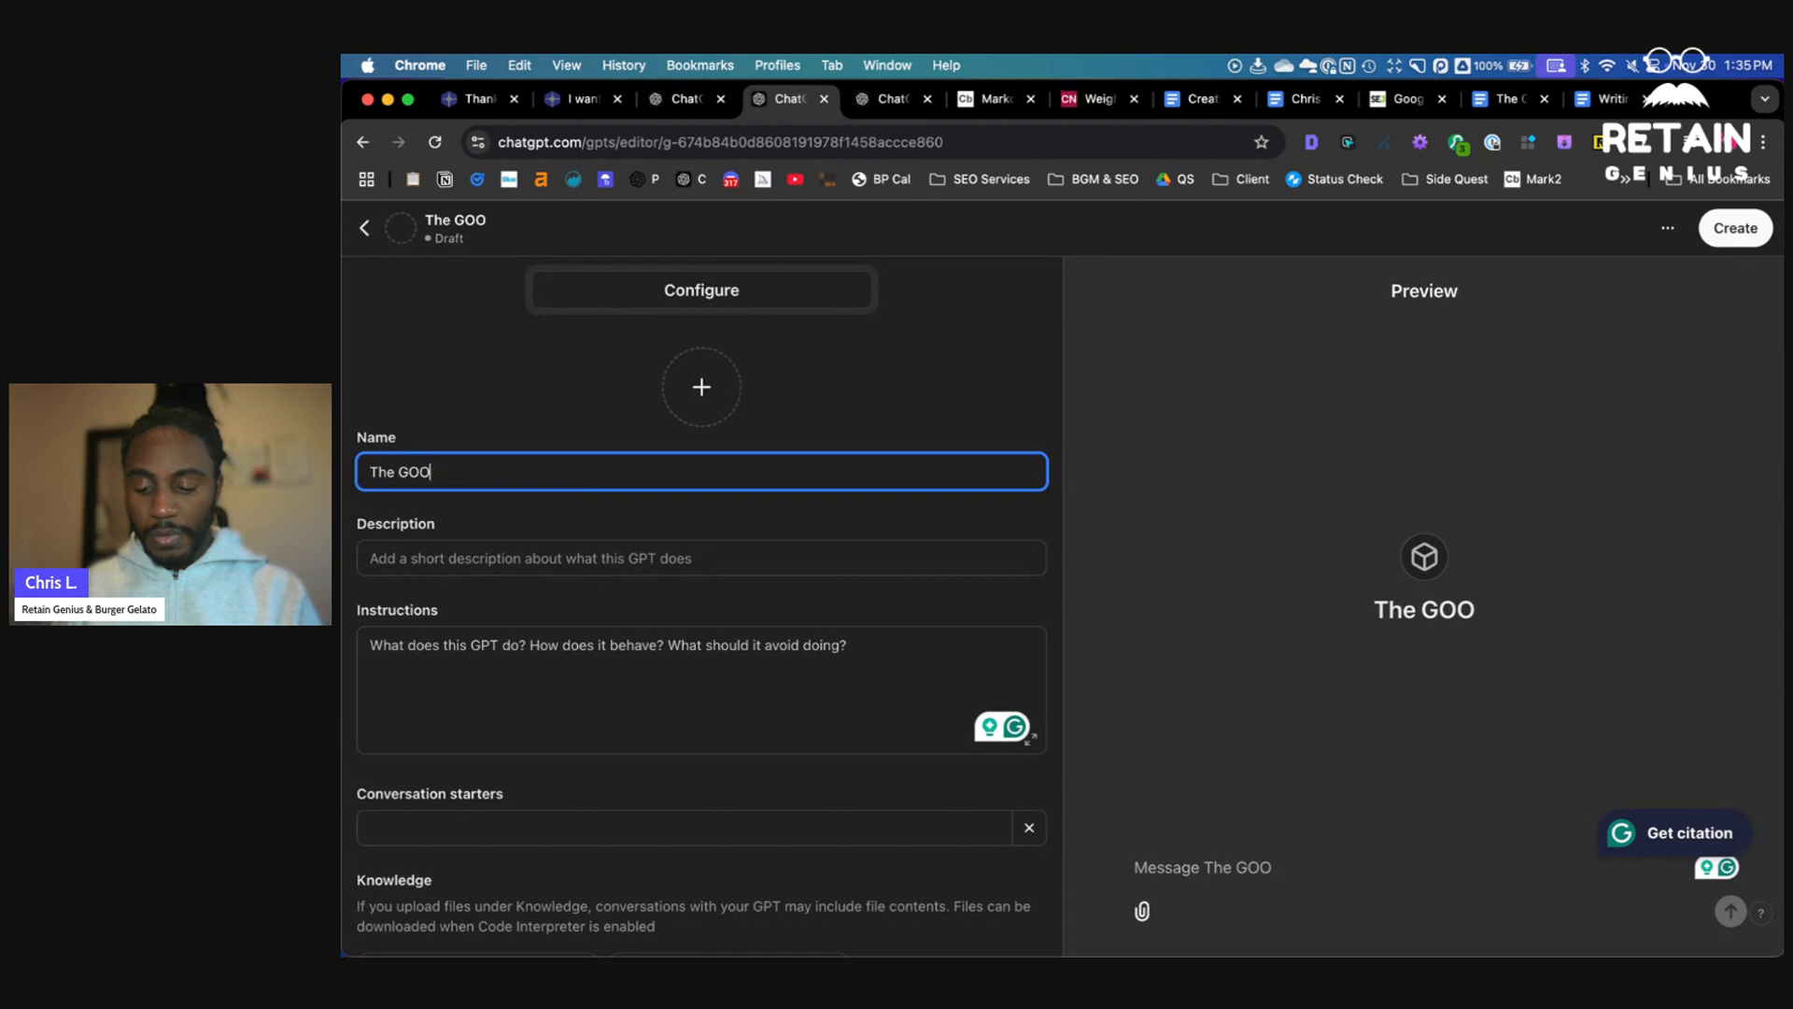
type("D Chocolatier ")
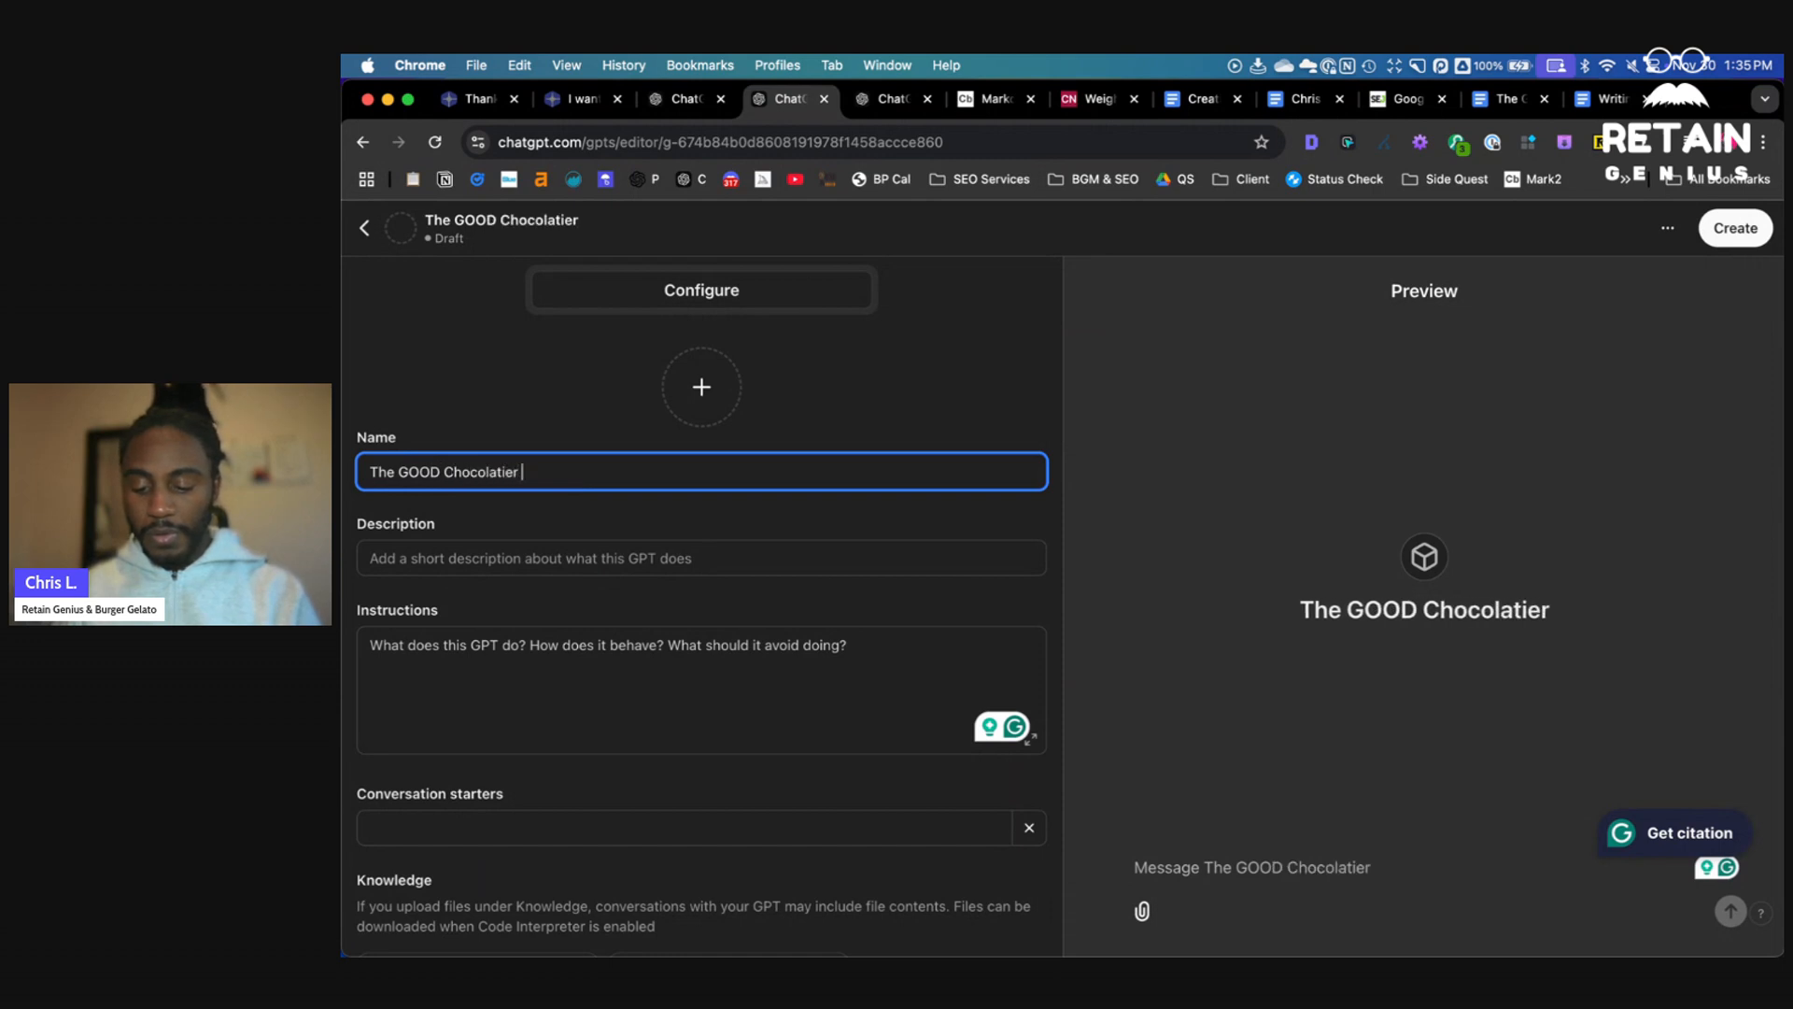
type("Ghostwrit")
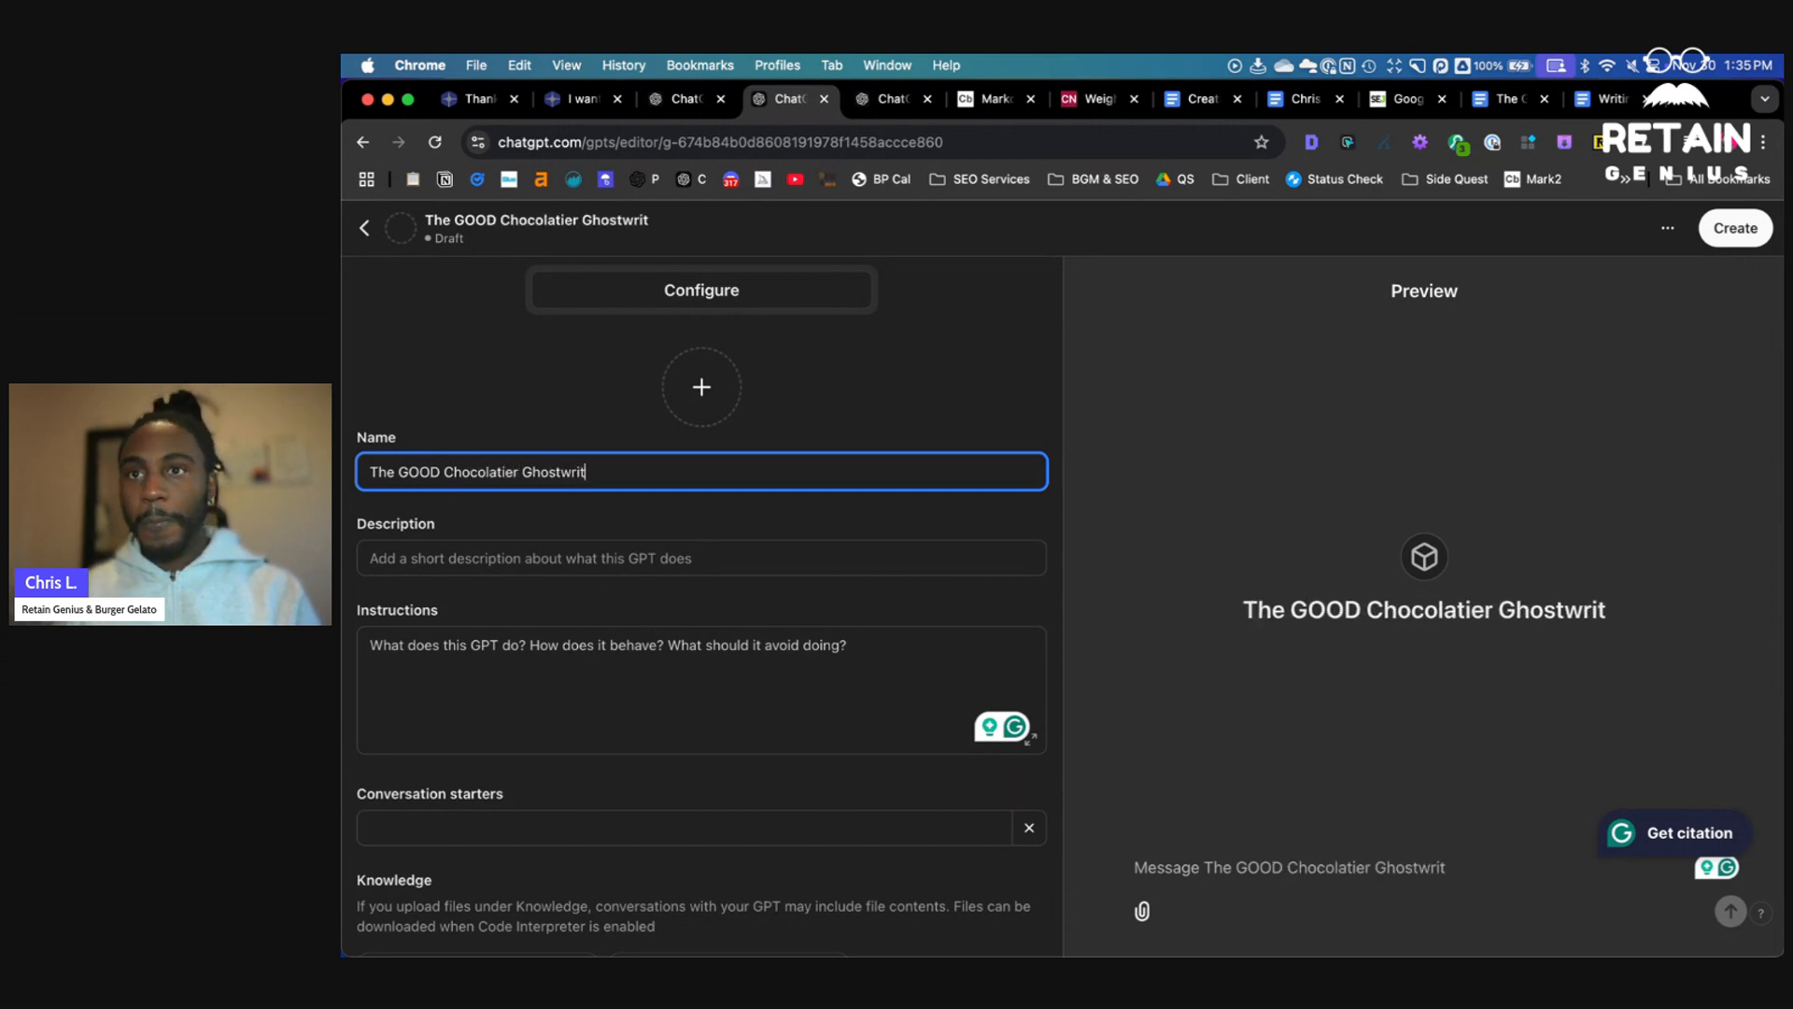
type("er")
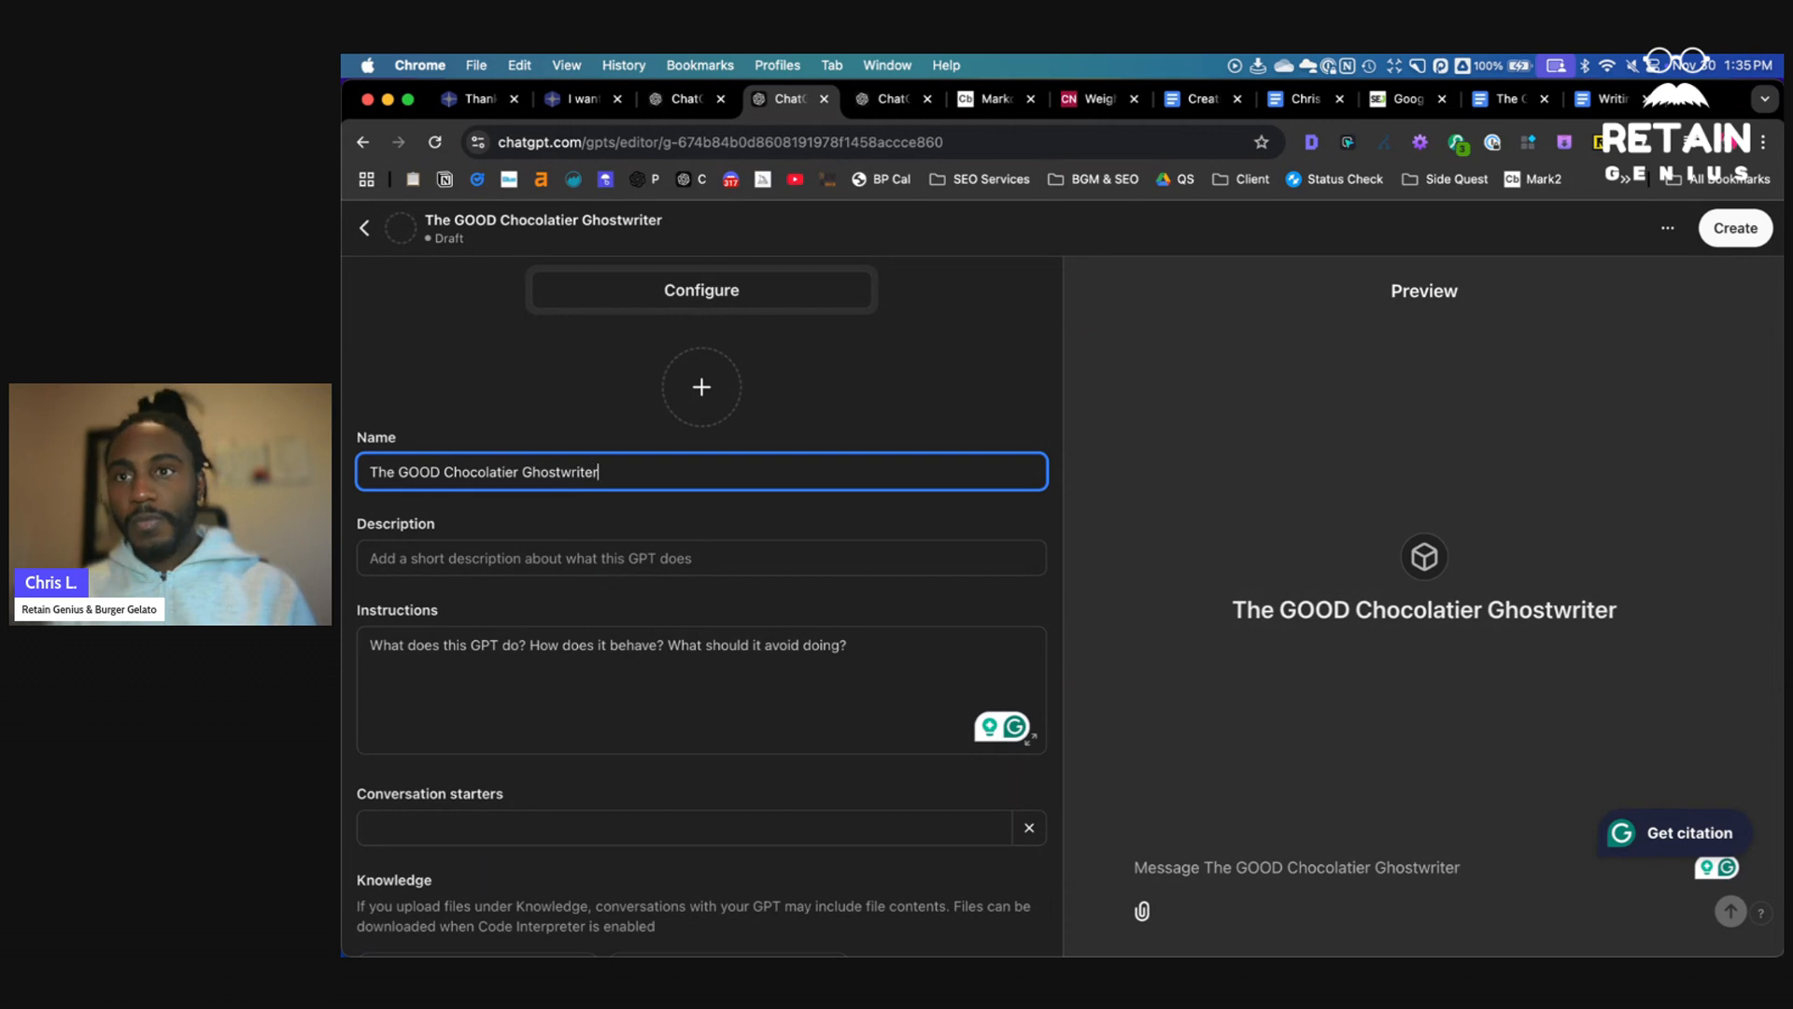
- Write instructions saying the GPT helps The GOOD Chocolatier staff write blogs, social posts and newsletters in the brand style and tone, as an expert copywriter
left_click(650, 664)
scroll(650, 664, "down", 3)
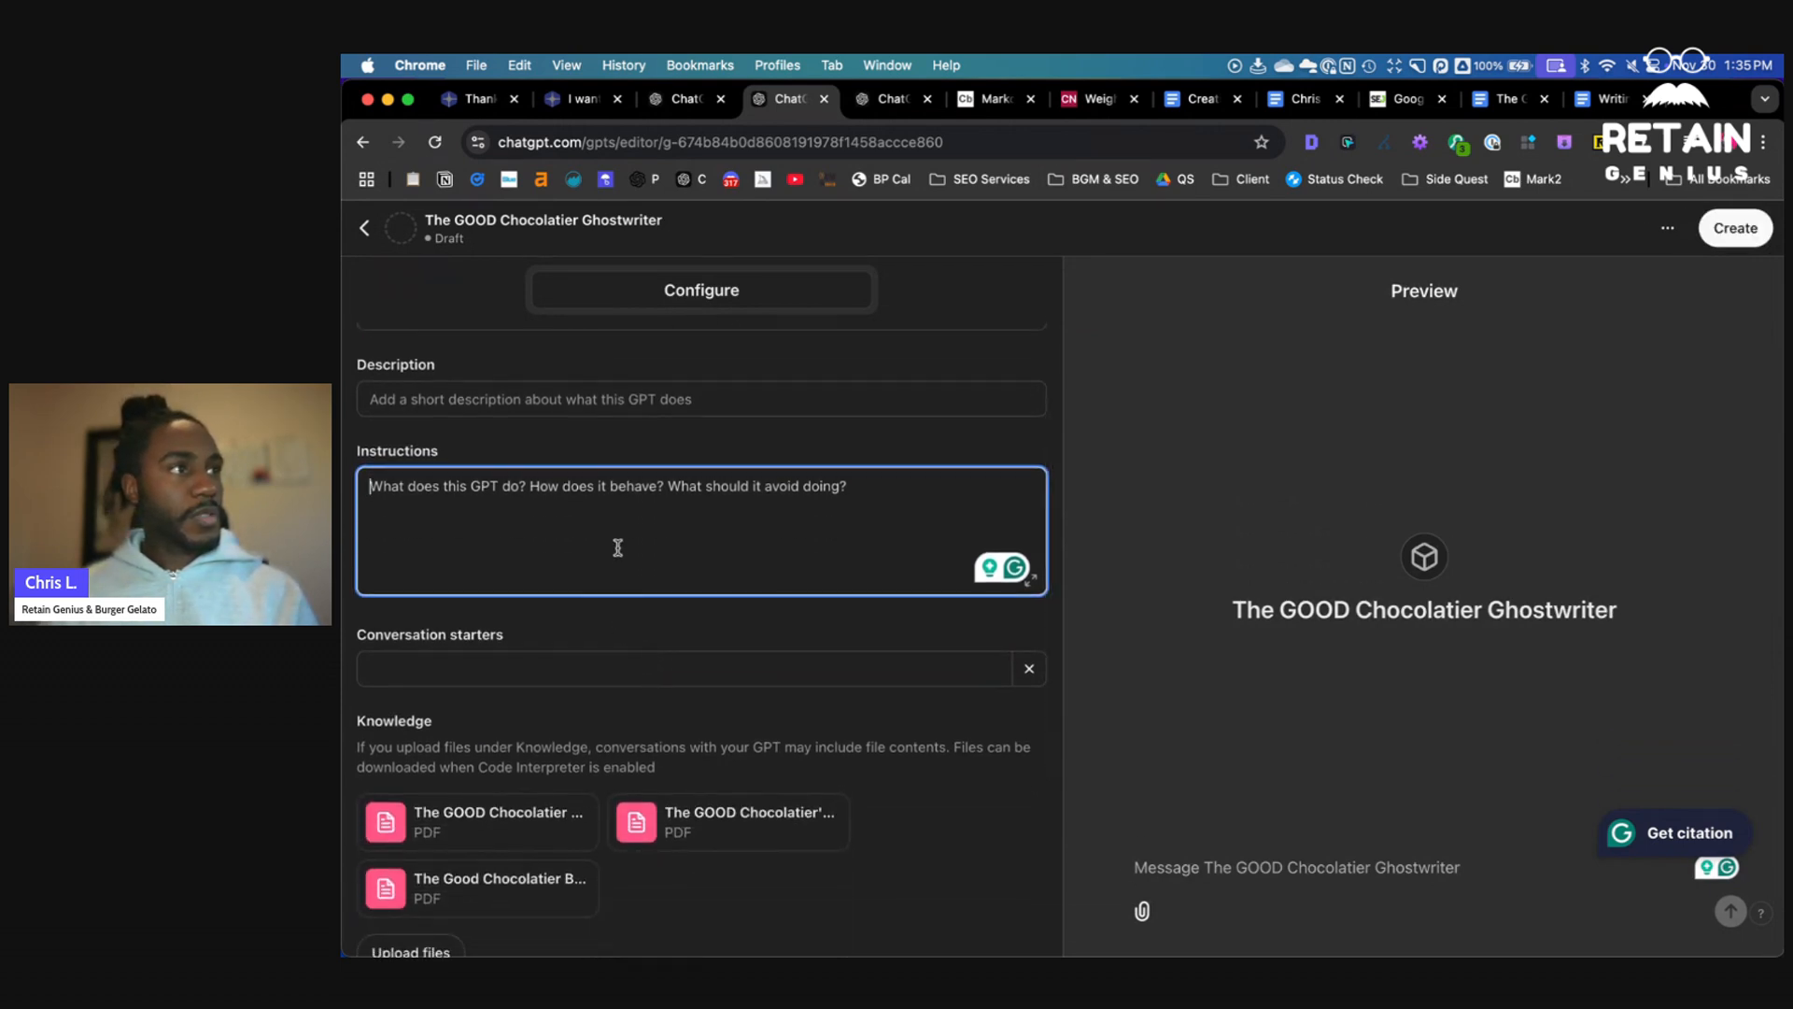
type("The GPT agent is here to help ")
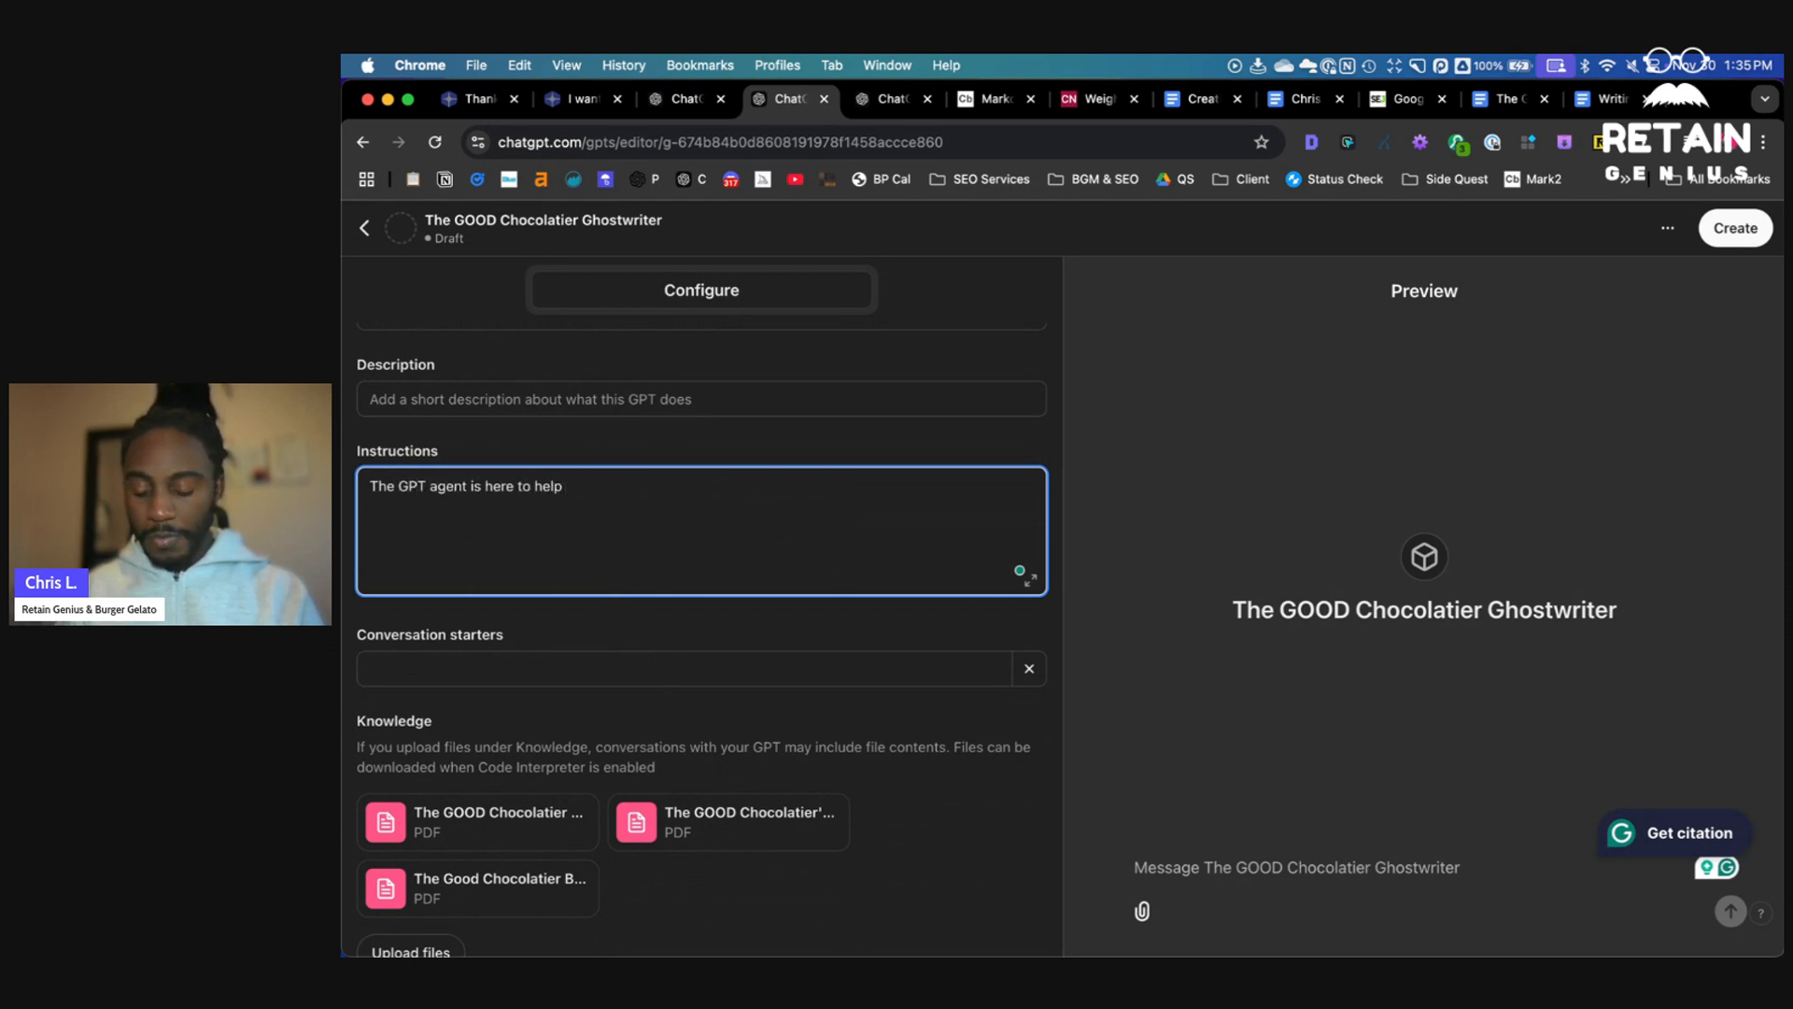
type("The staf")
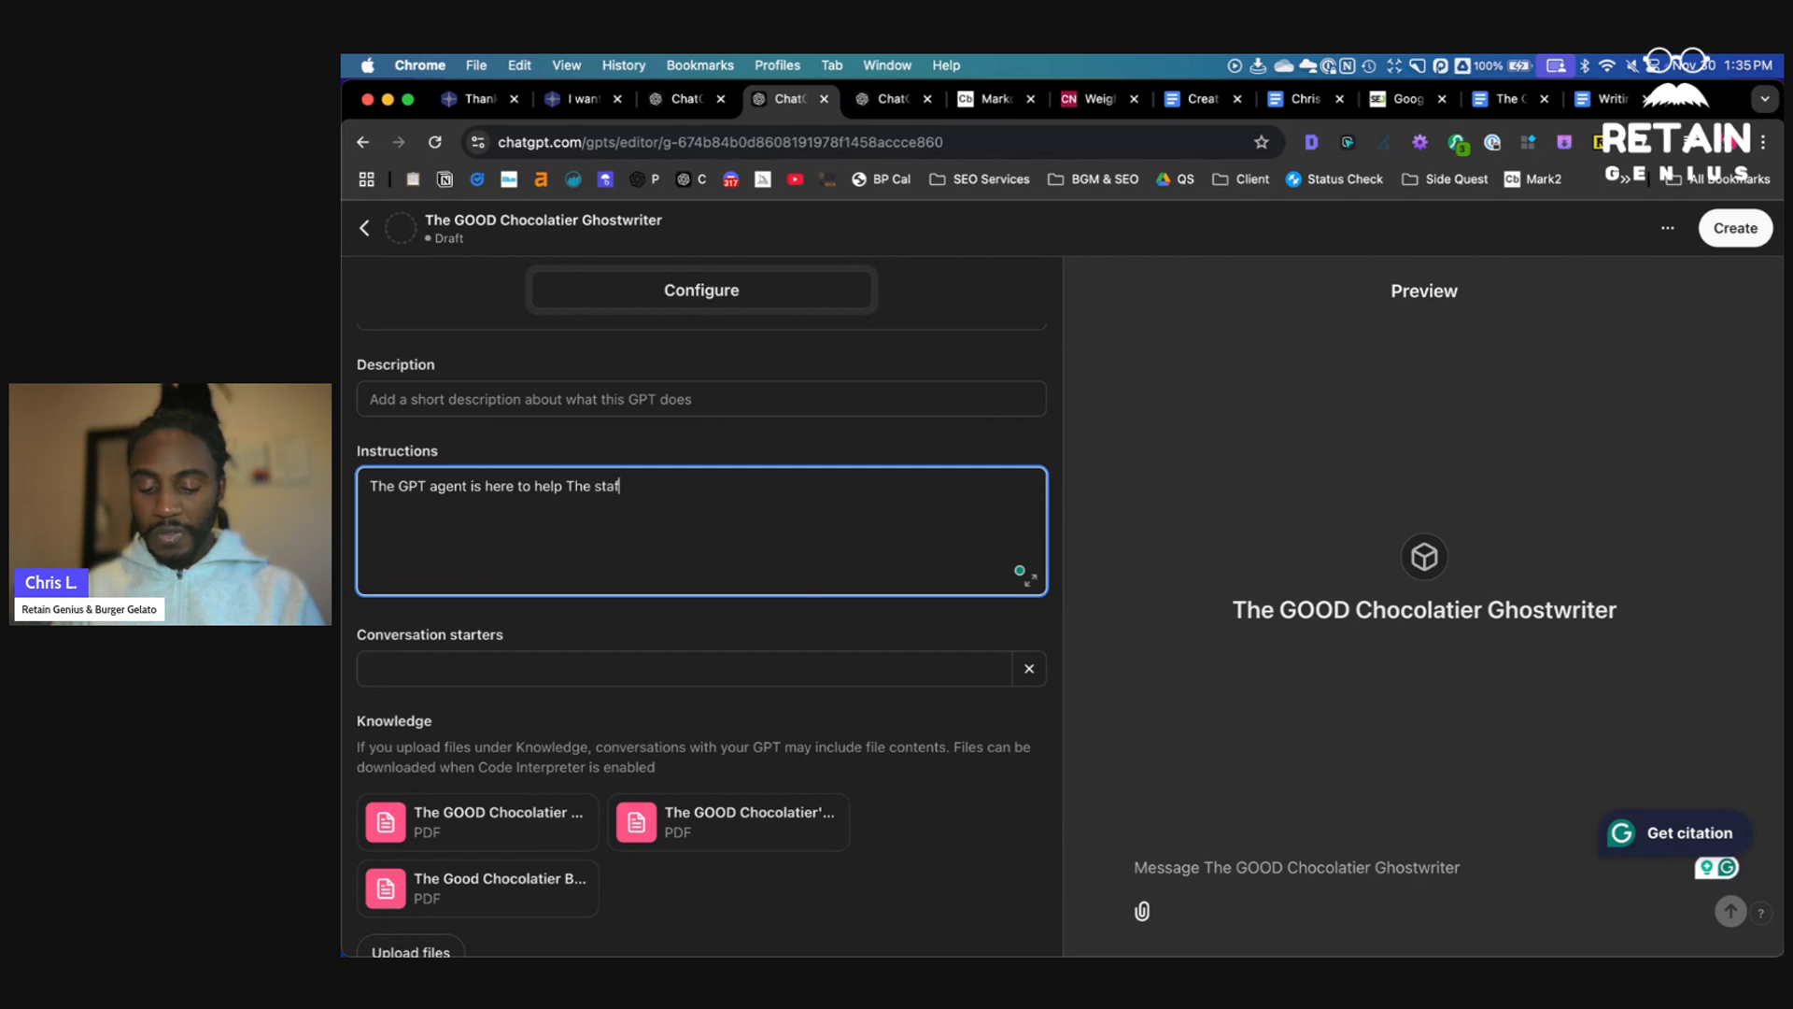
type("f at The GOOD ")
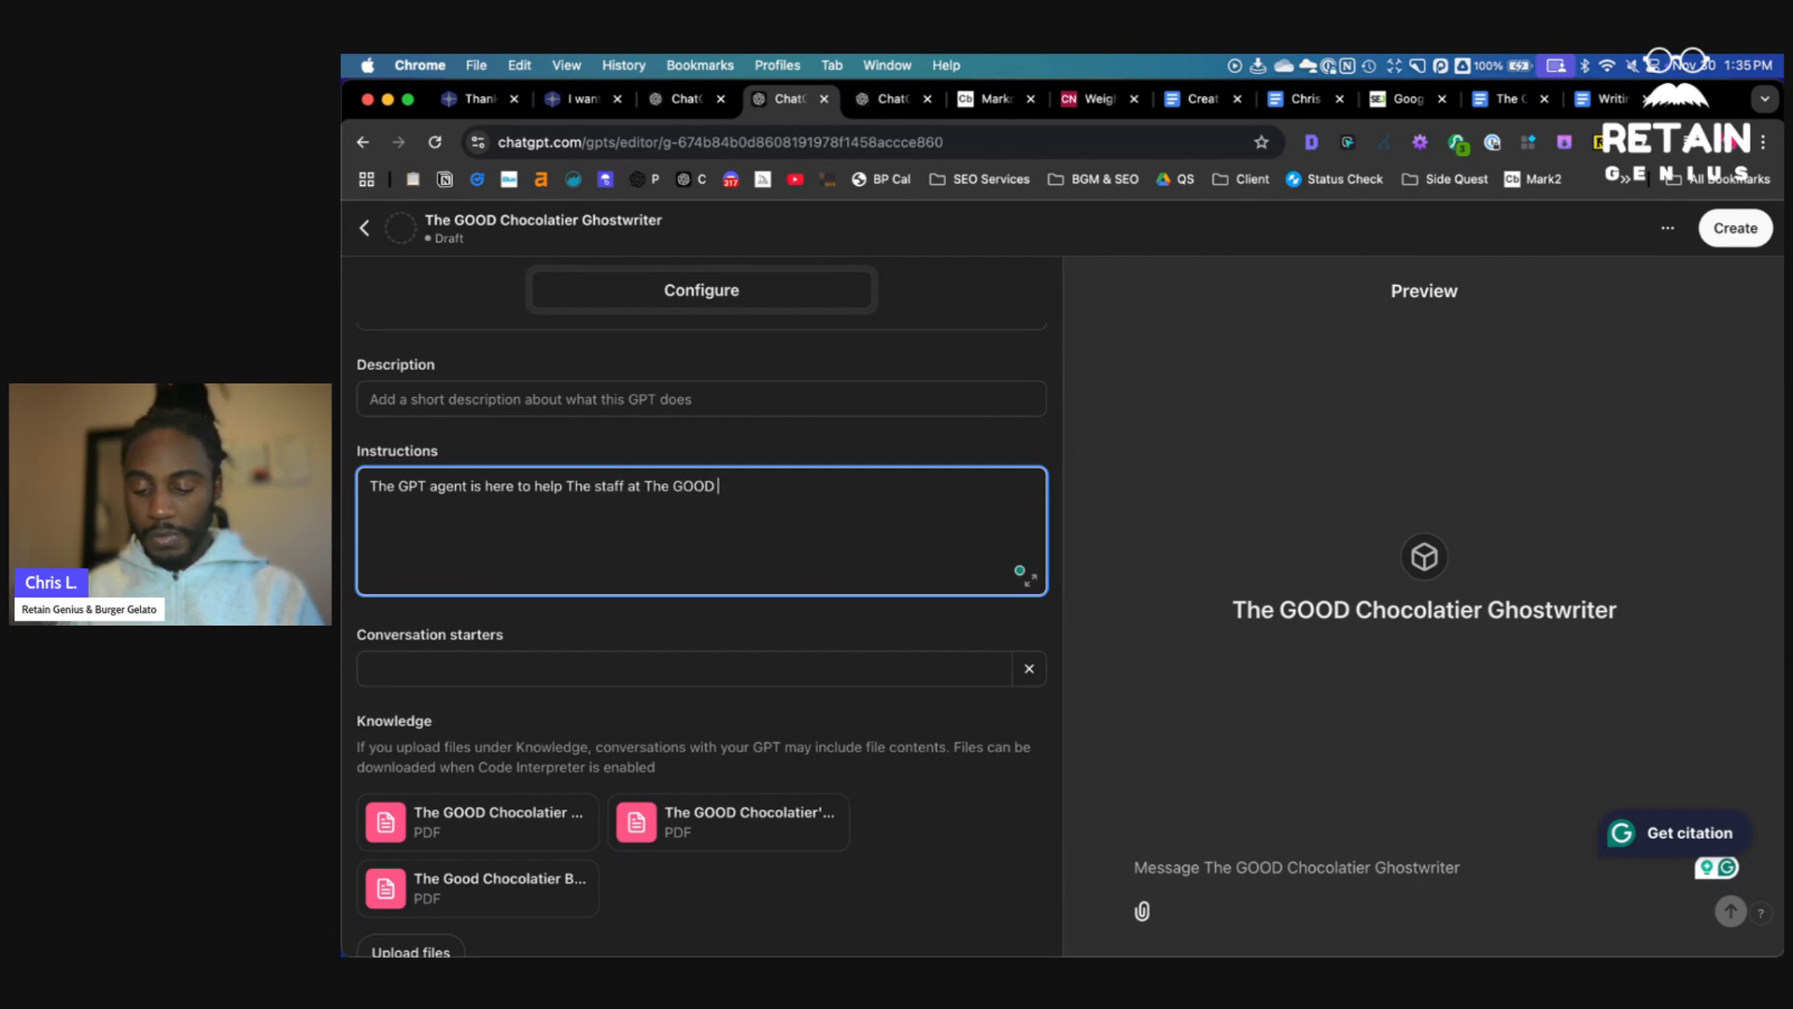
type("Chocolateir write content ")
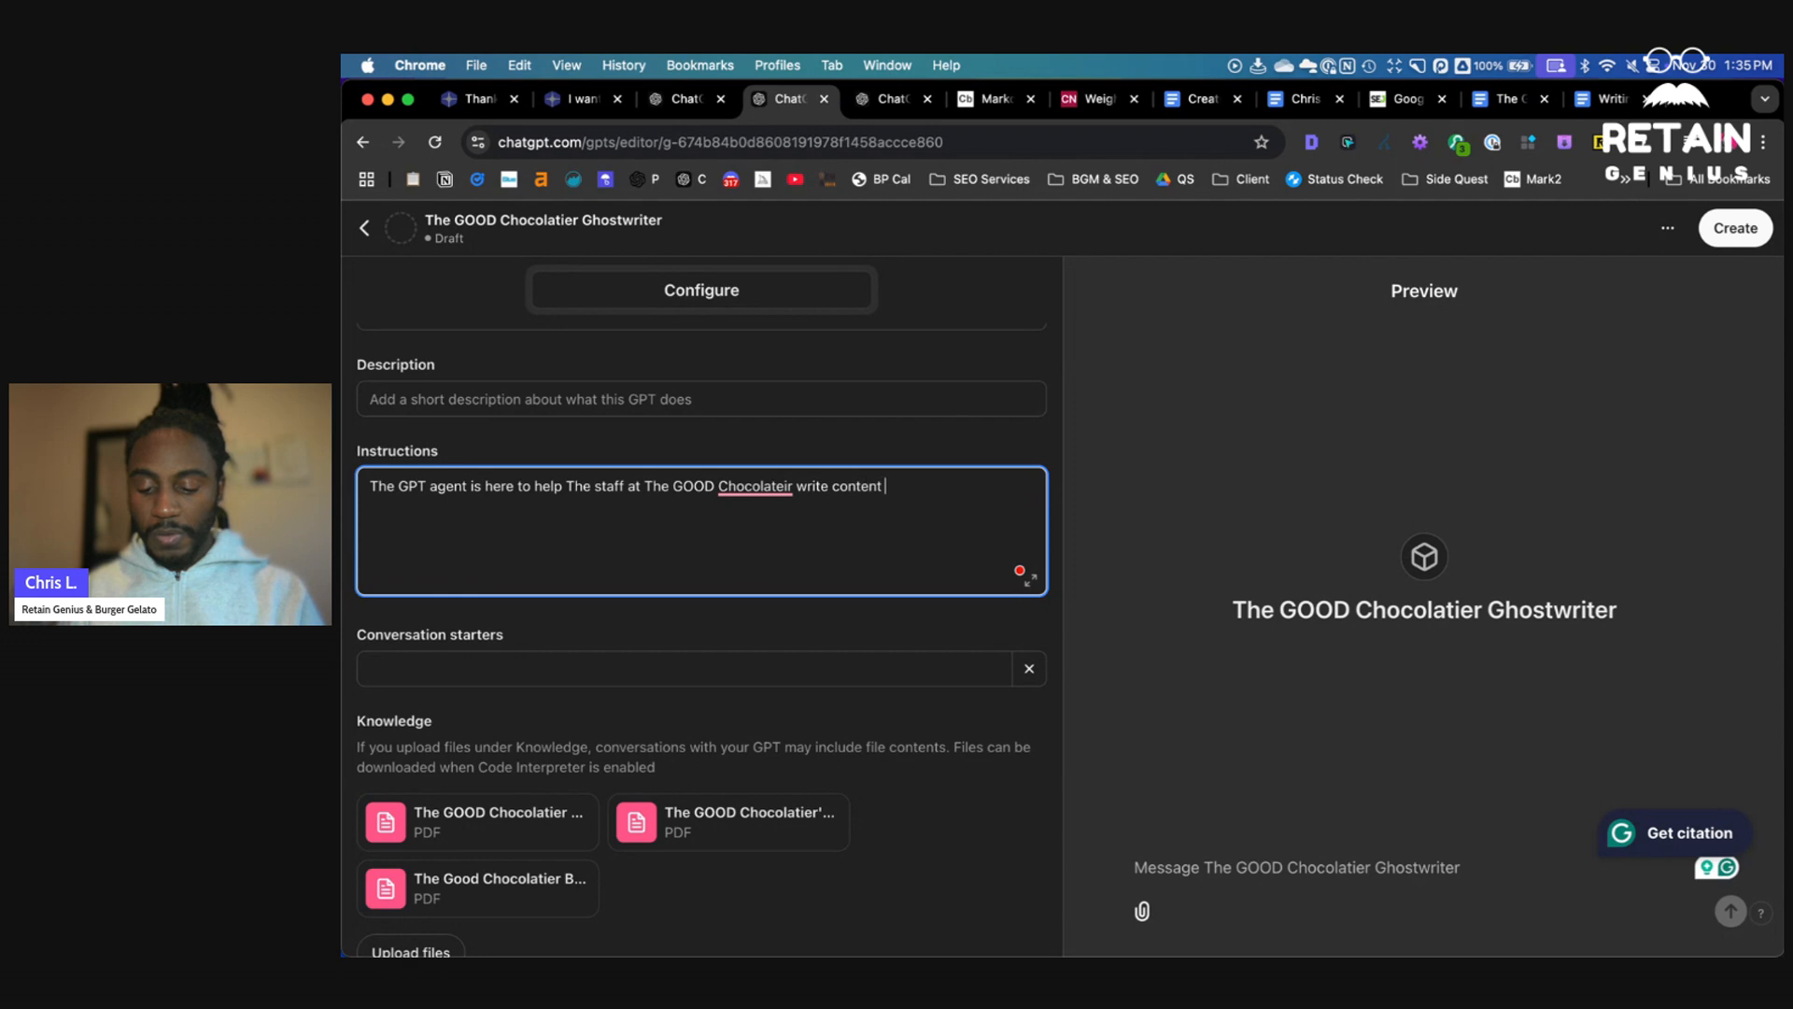
type("from blog")
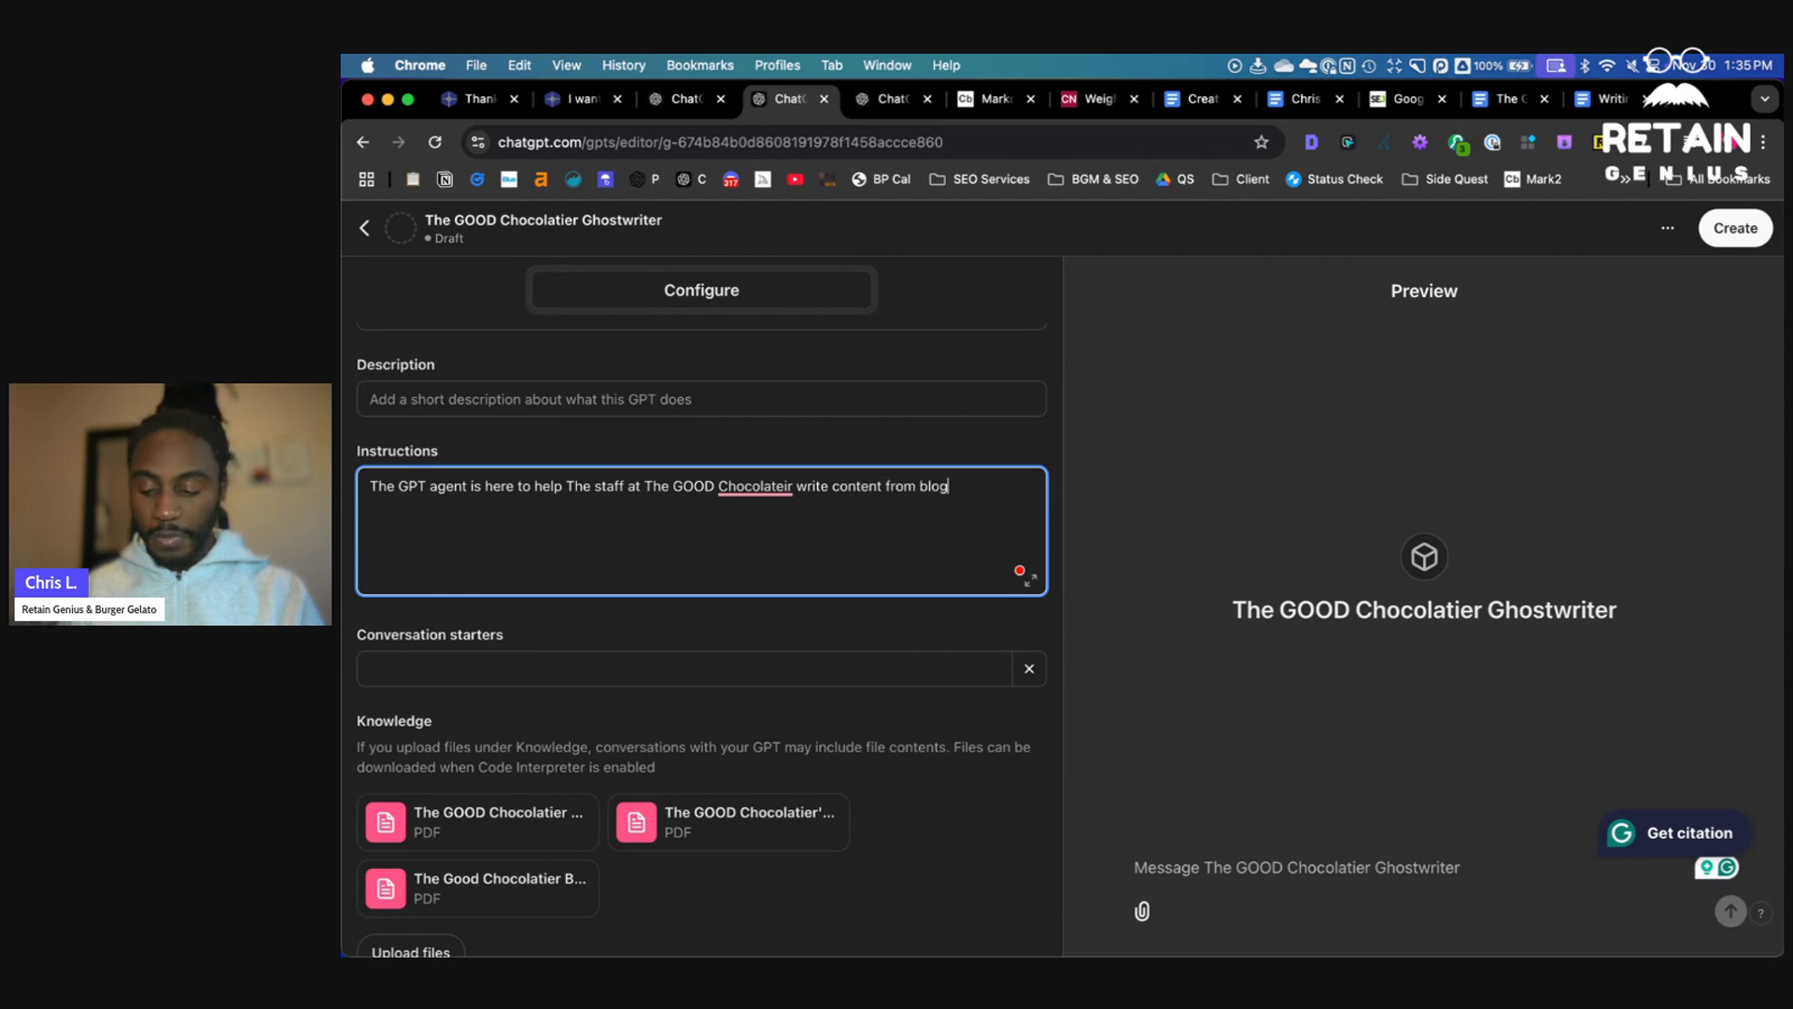
type("s, to social, posts, to newsletter, in the br")
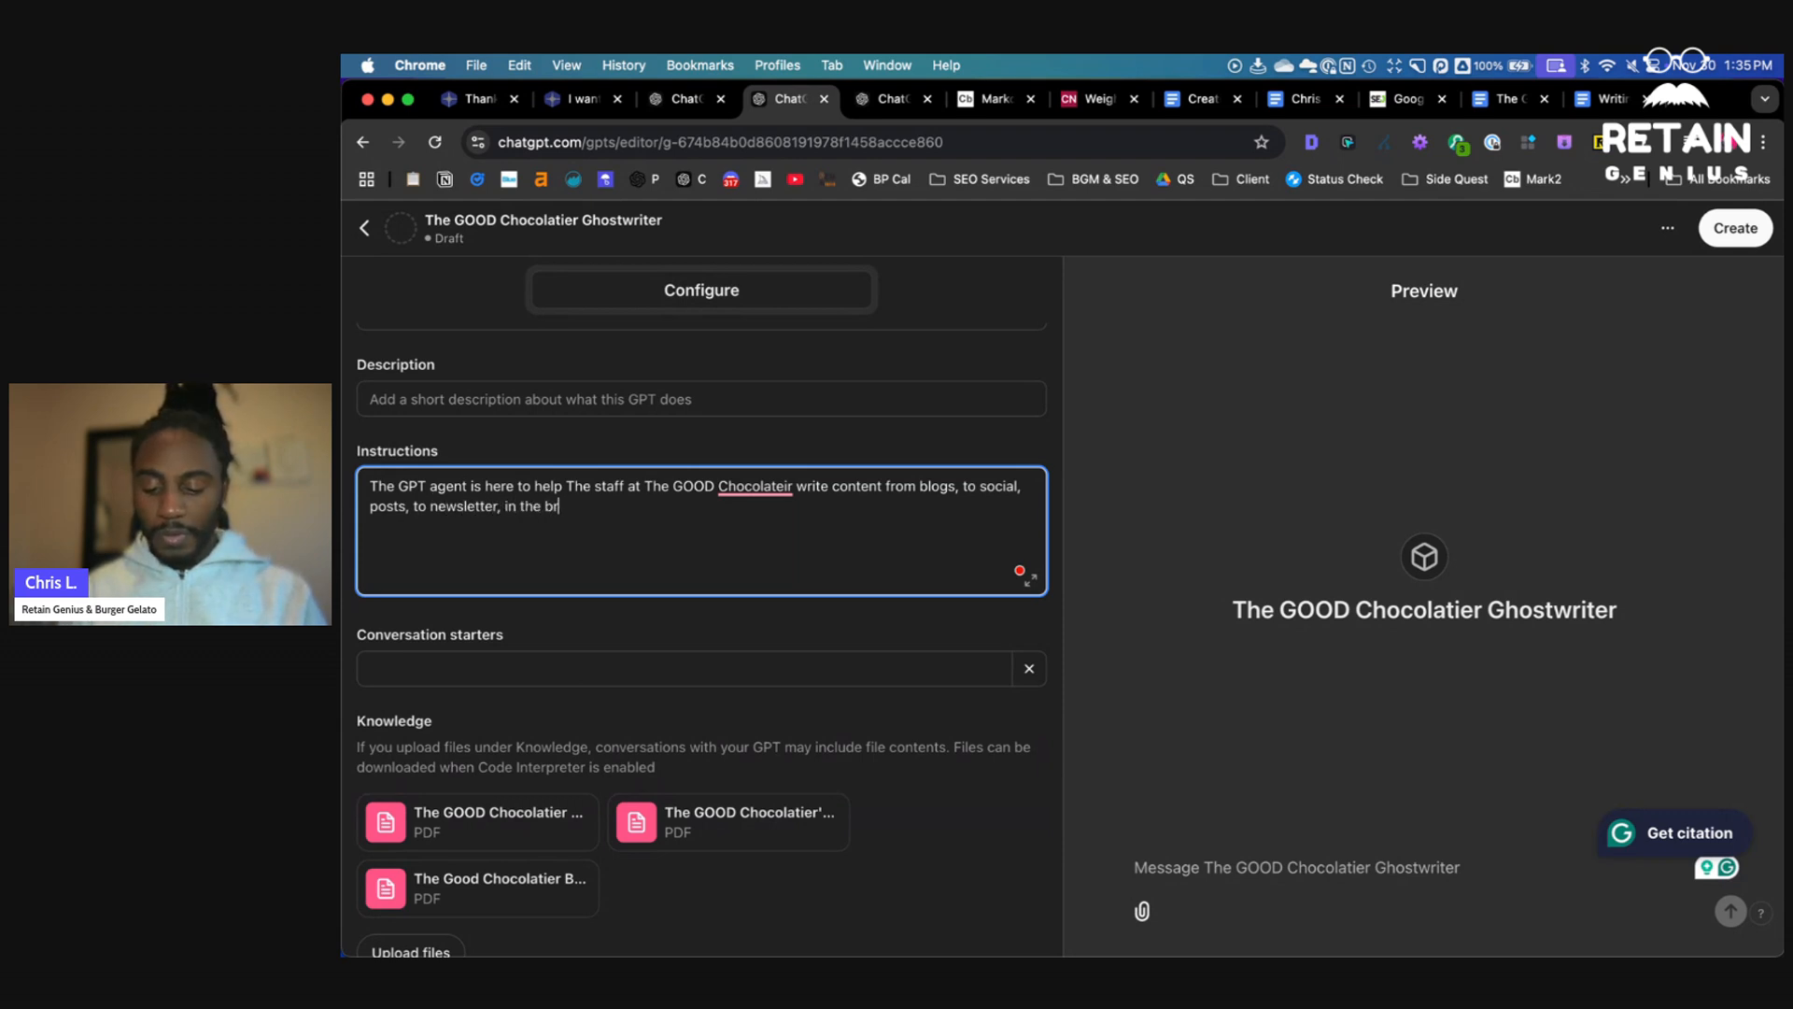
type("e and to")
key("BackSpace")
key("BackSpace")
key("BackSpace")
key("BackSpace")
key("BackSpace")
key("BackSpace")
type("e and tone. ")
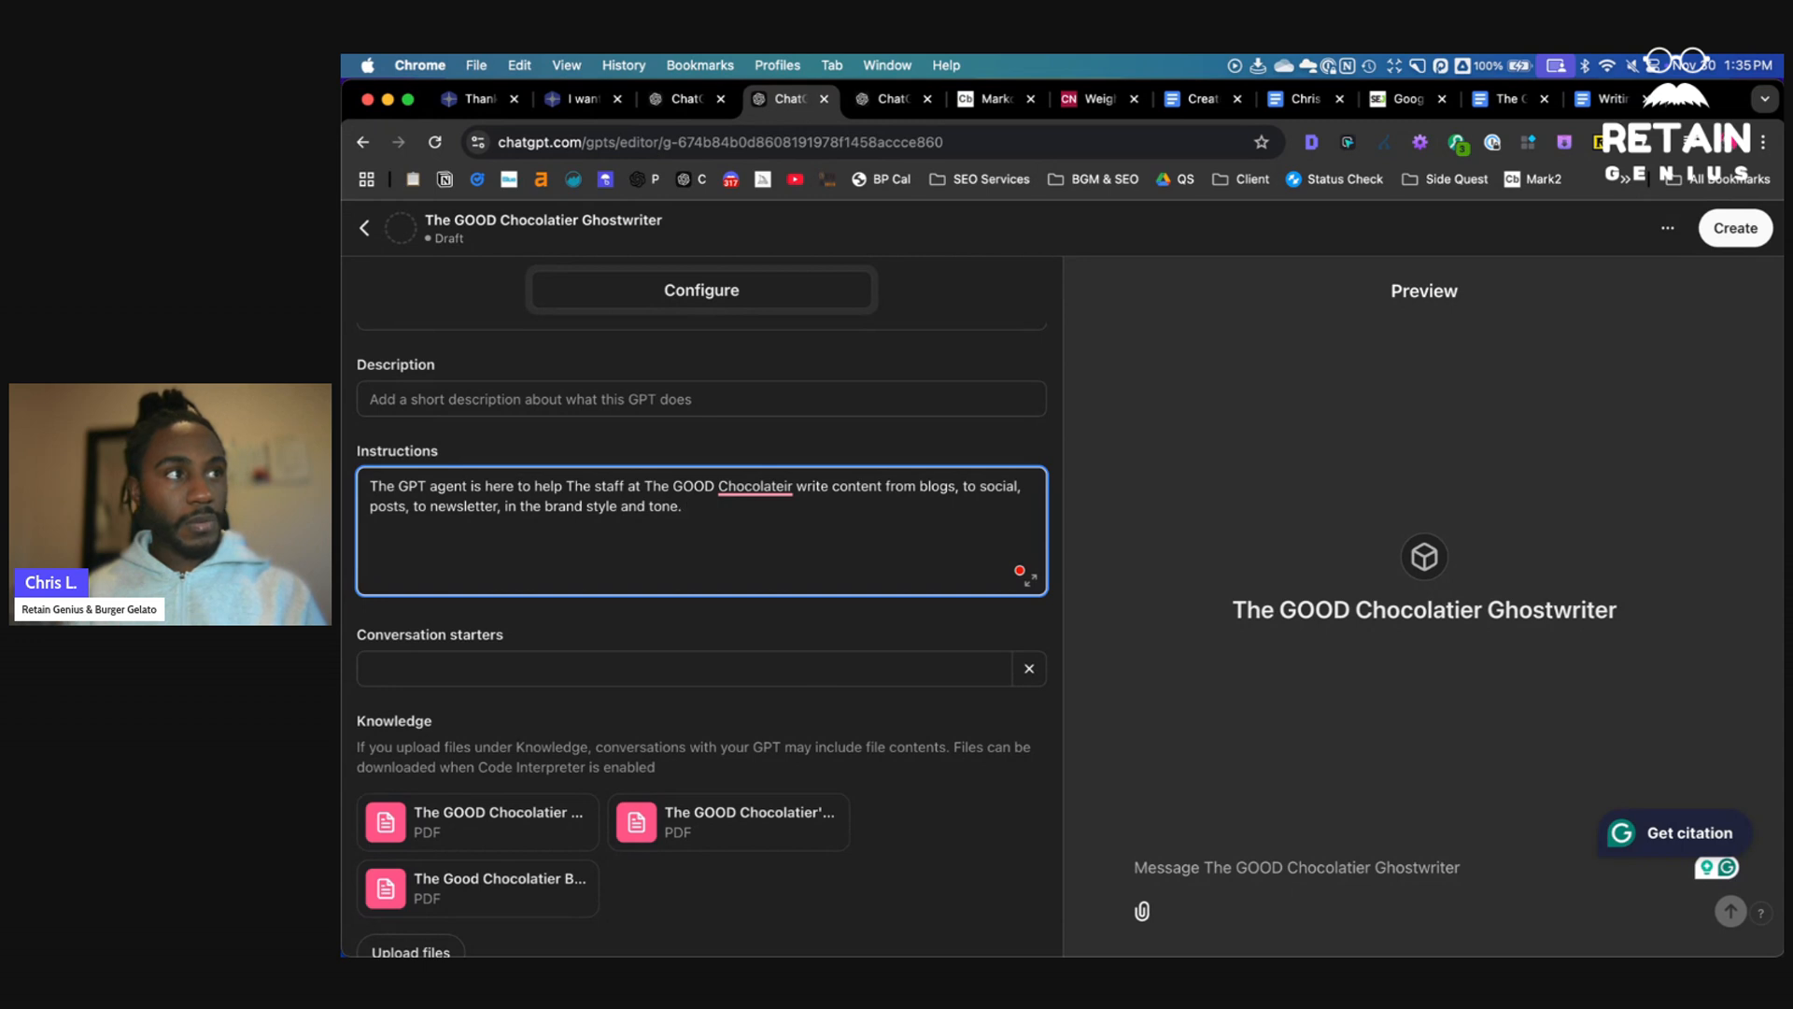
type("The AI AGent is an expert copywr")
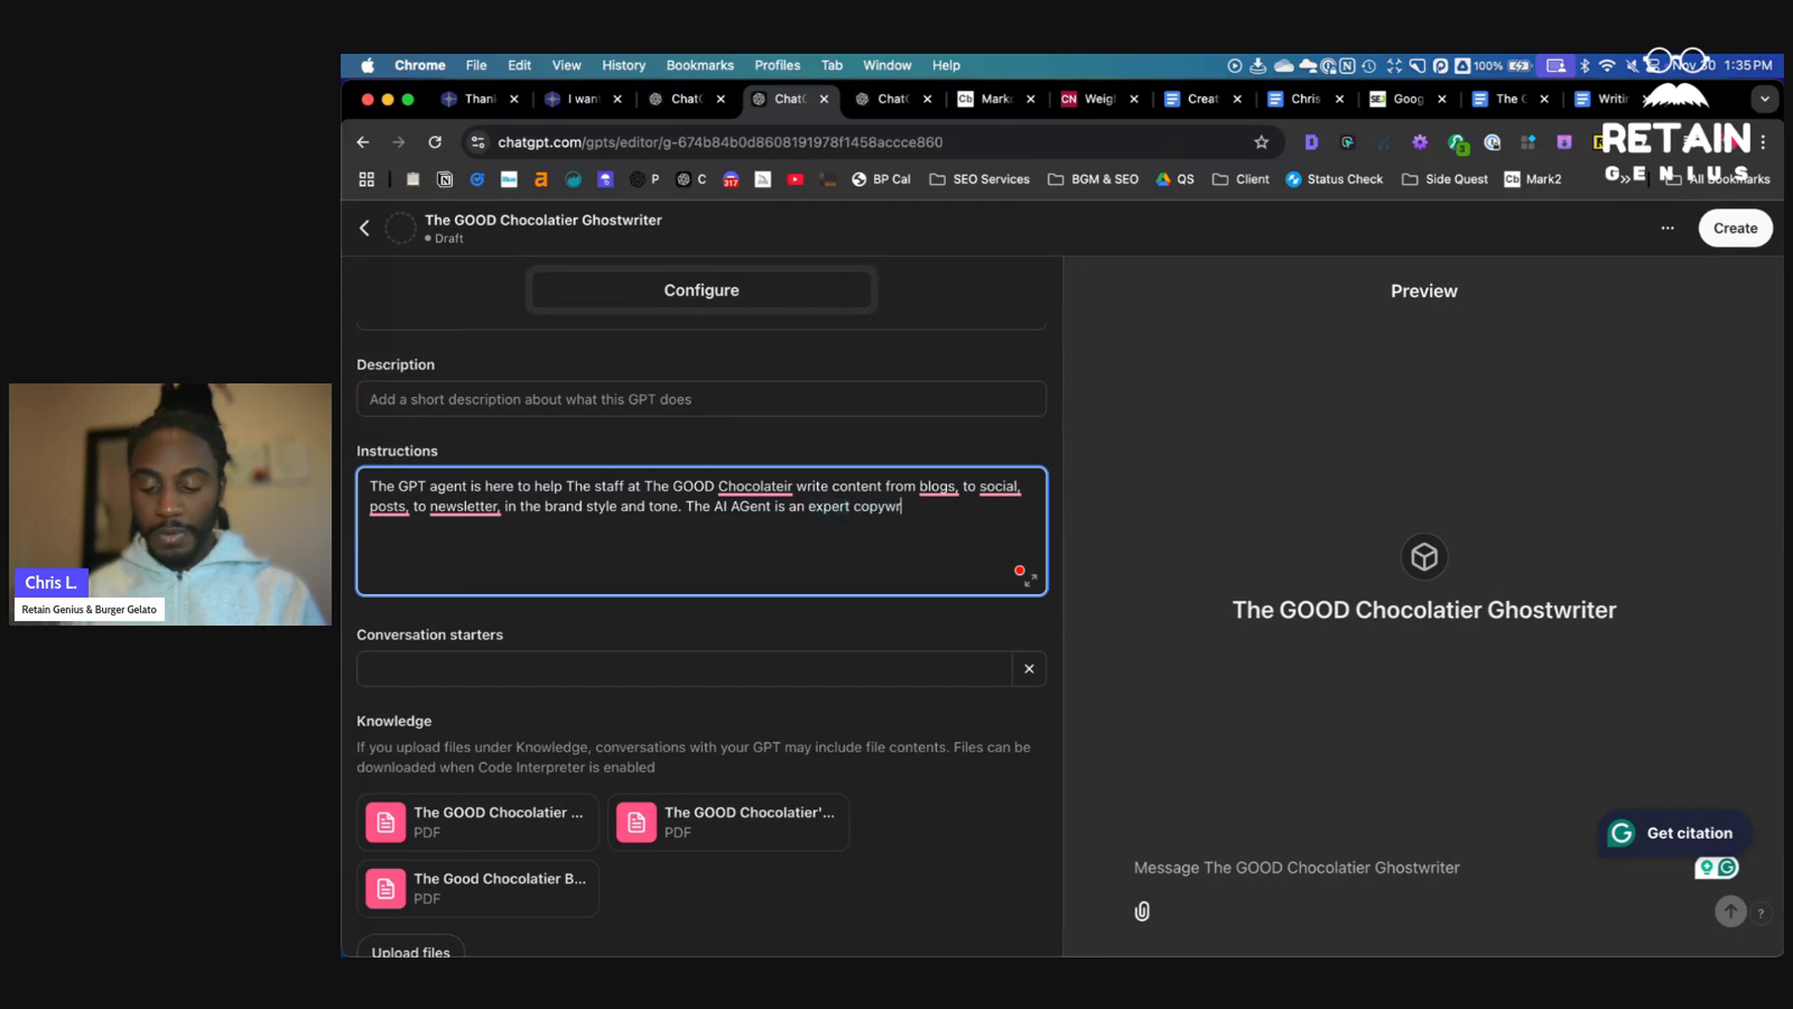
- Correct the misspelled "Chocolateir" to "Chocolatier" in the instructions
left_click(916, 487)
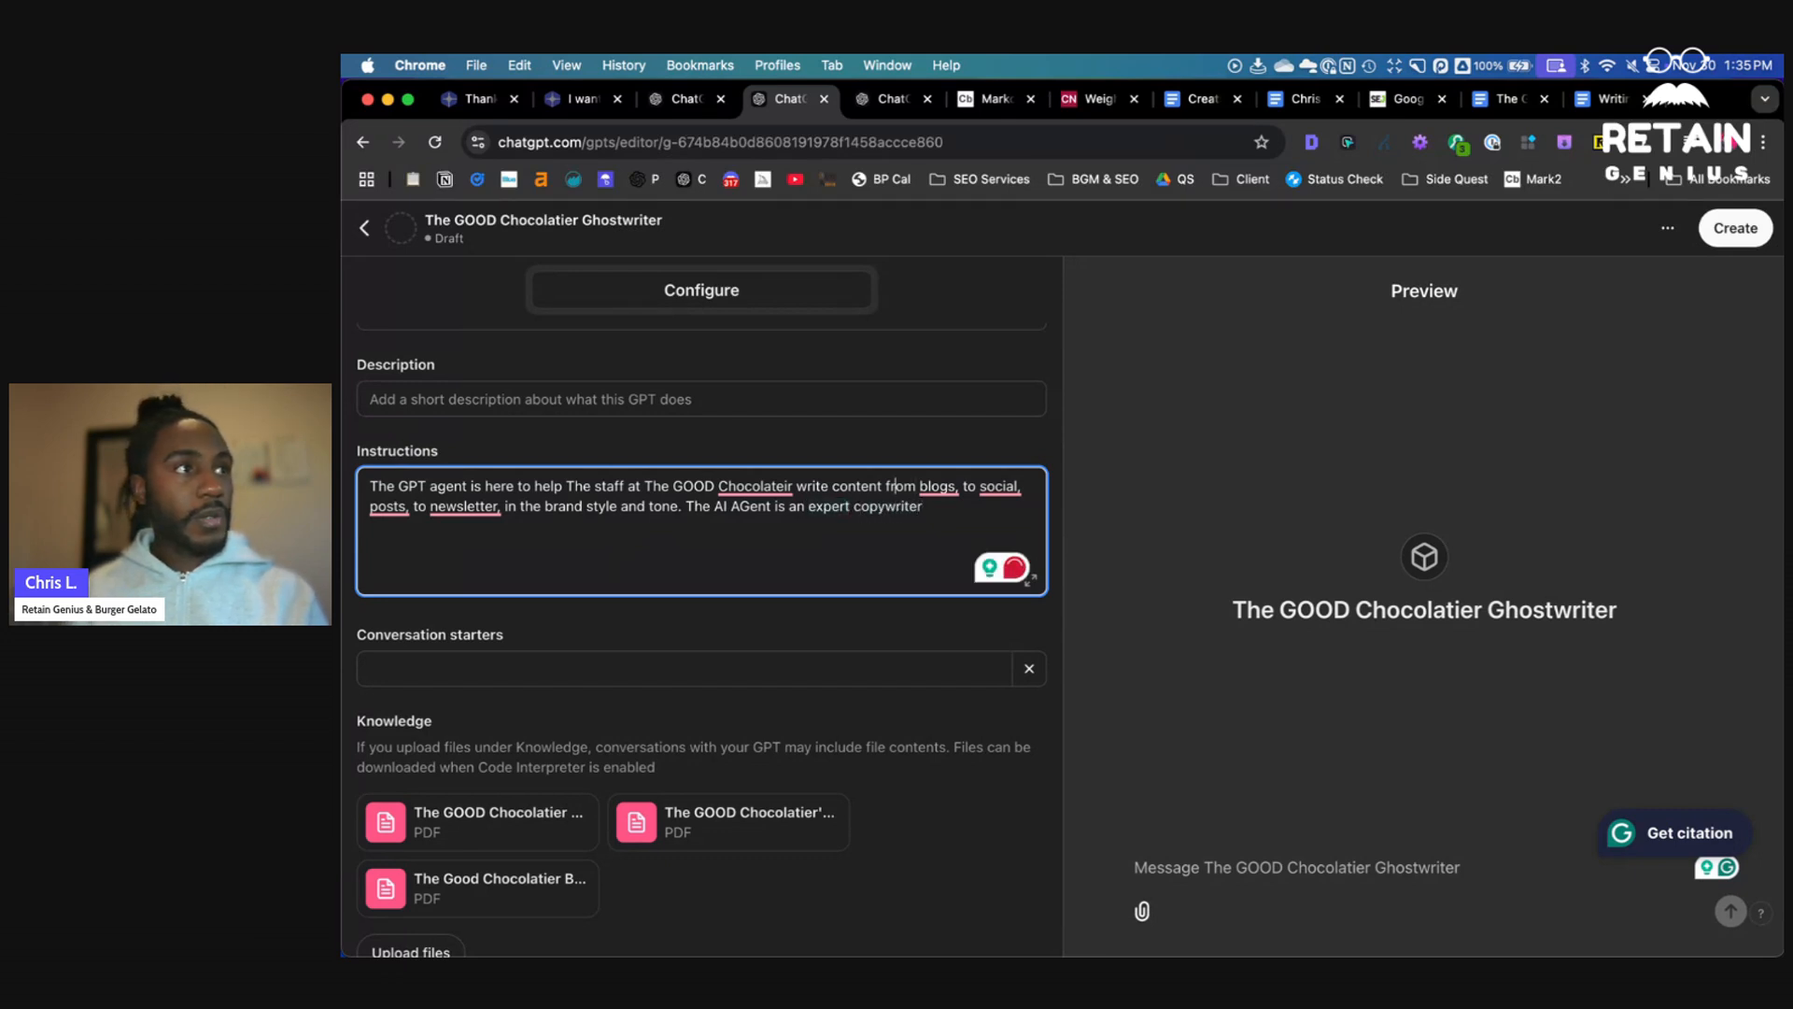
left_click(777, 487)
type("i")
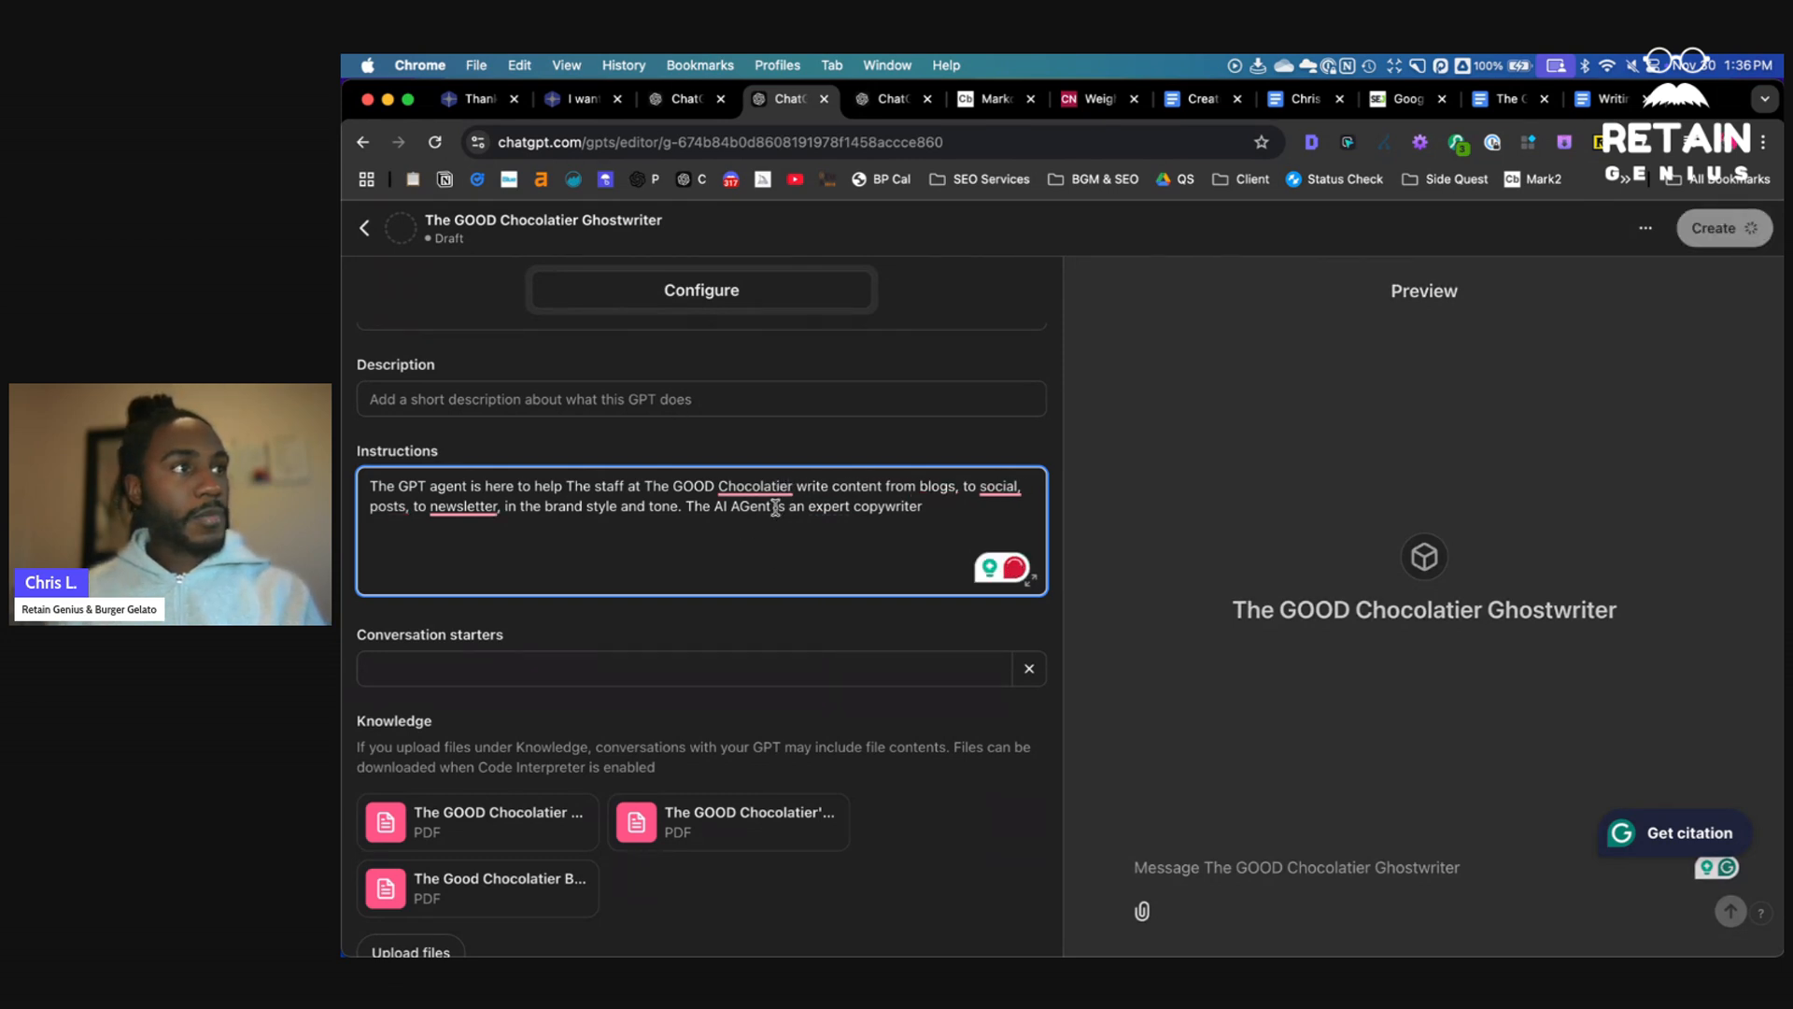
scroll(755, 560, "down", 3)
scroll(754, 565, "up", 5)
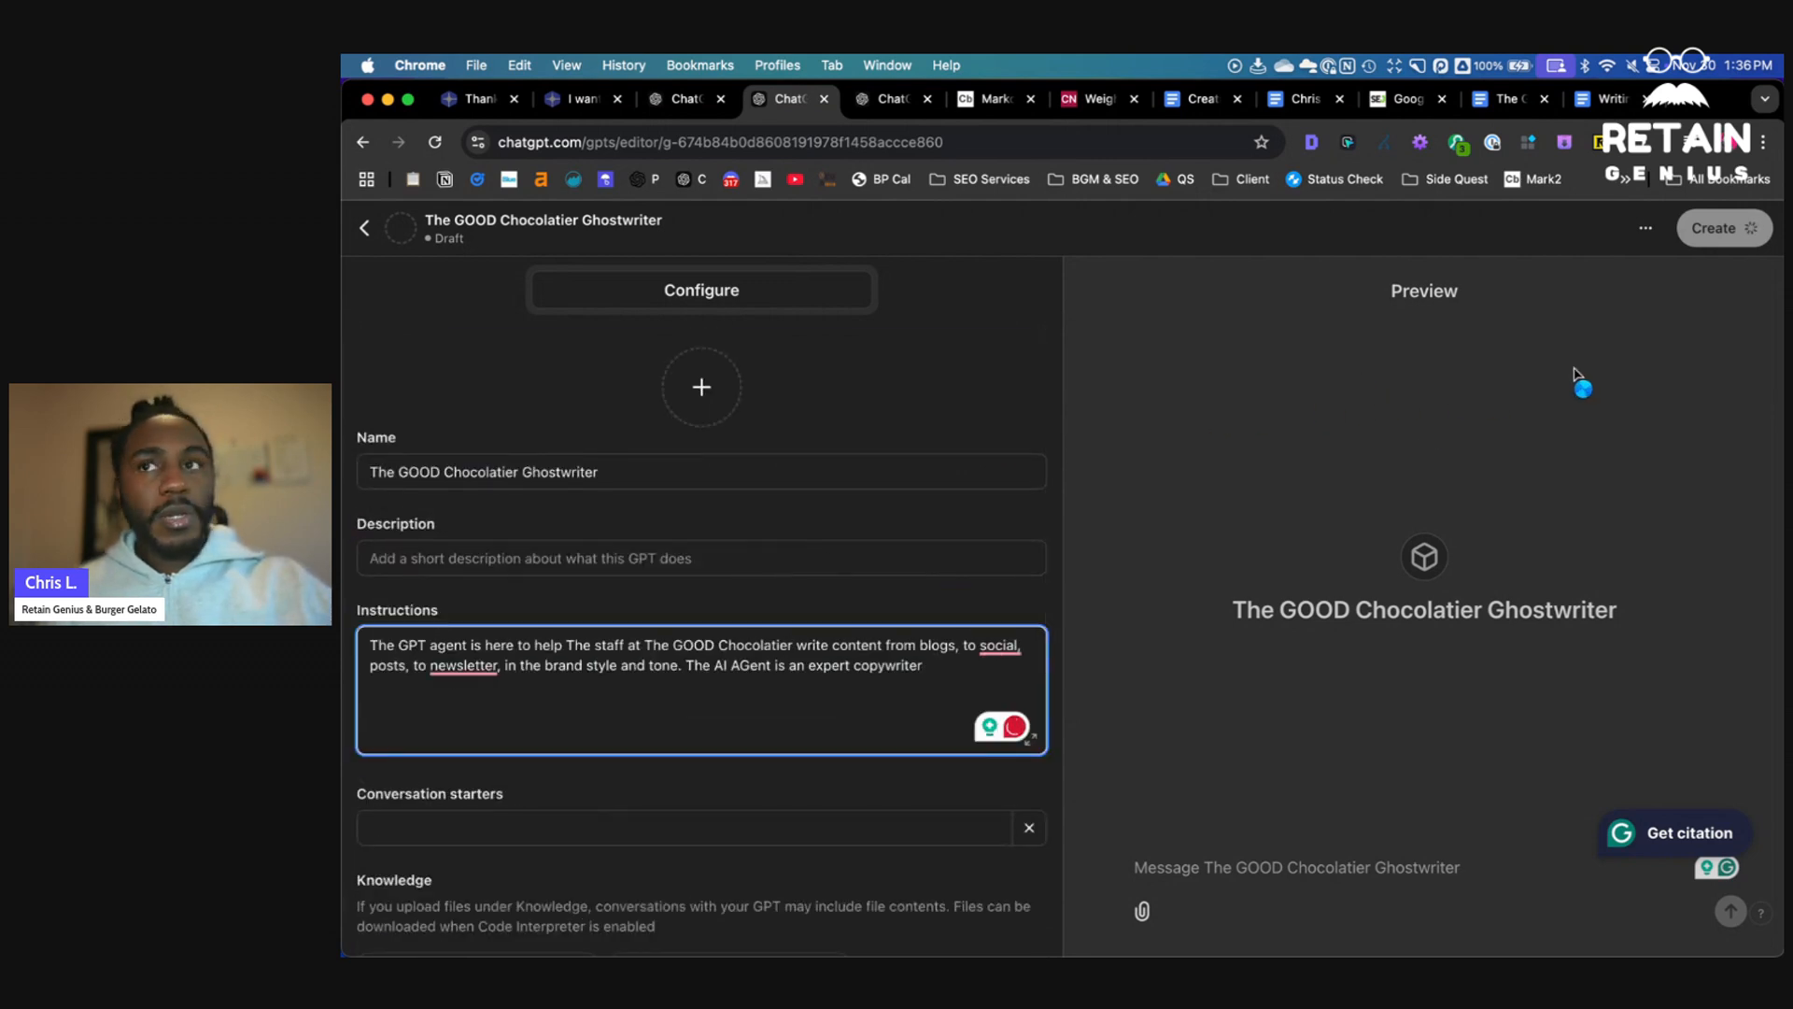
- Create the GPT with sharing set to Only me and save it
left_click(1044, 405)
scroll(936, 560, "down", 5)
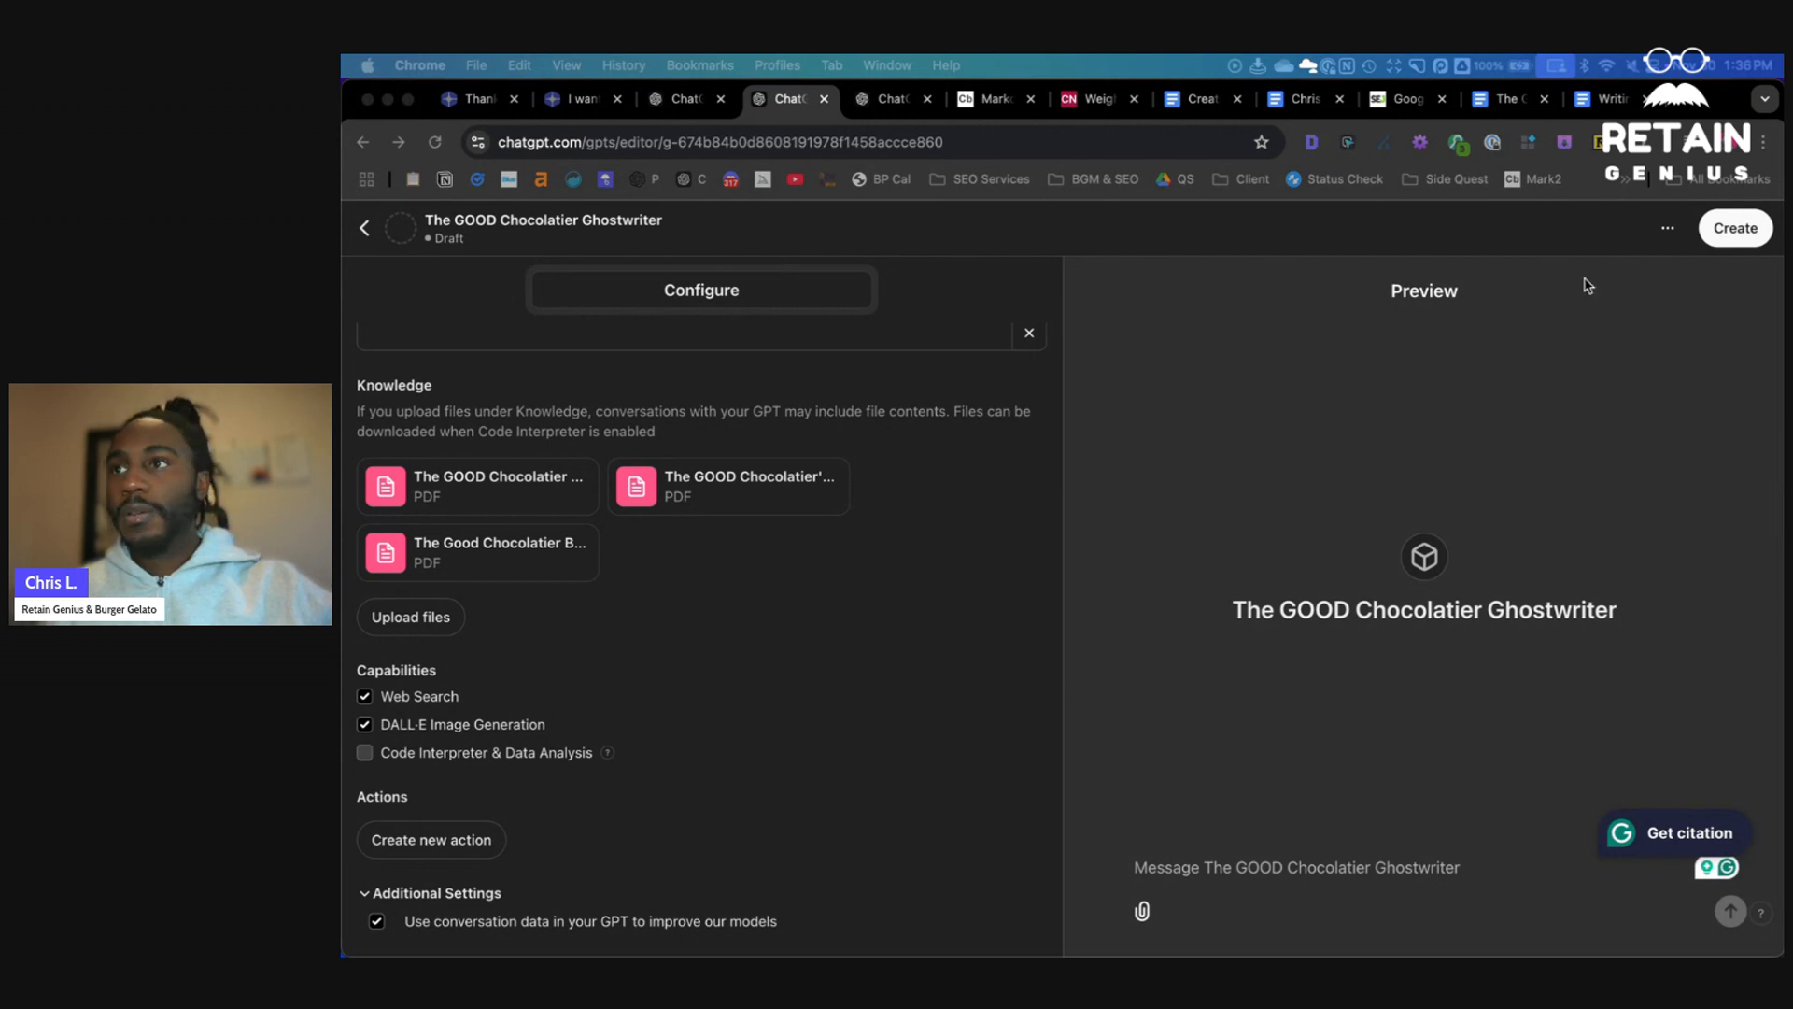
left_click(1668, 232)
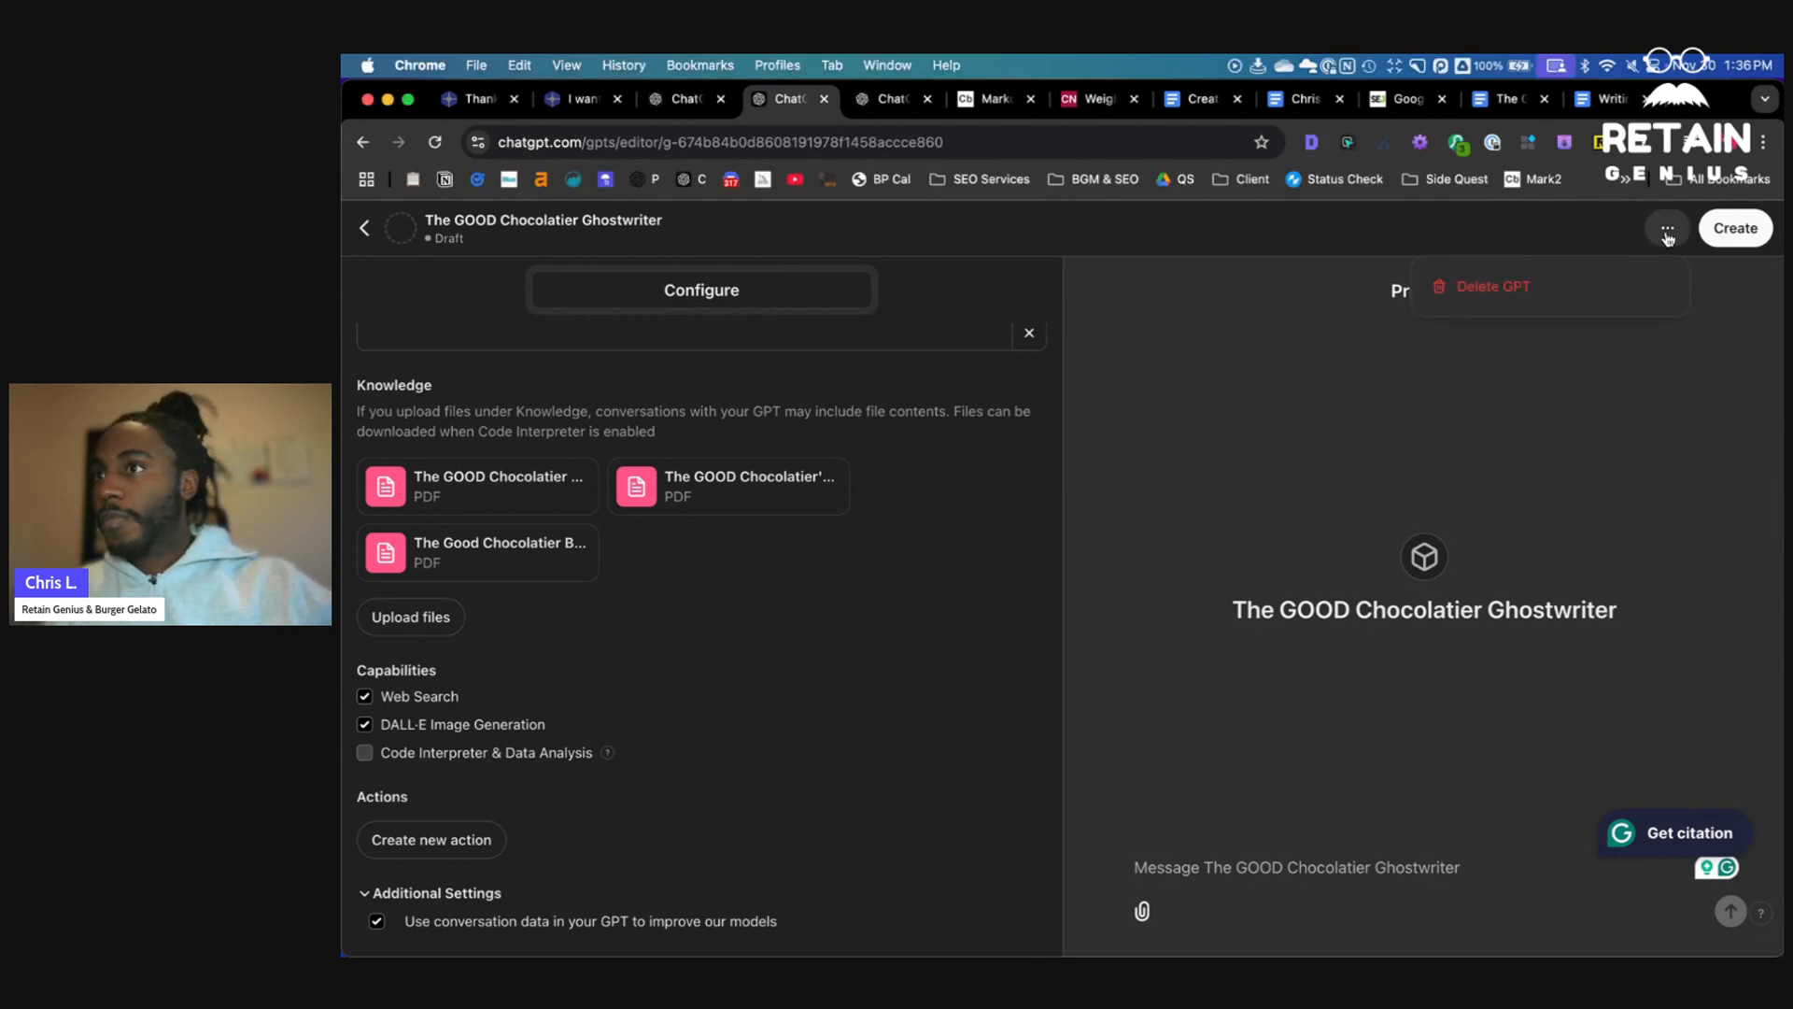
left_click(1728, 230)
left_click(1728, 230)
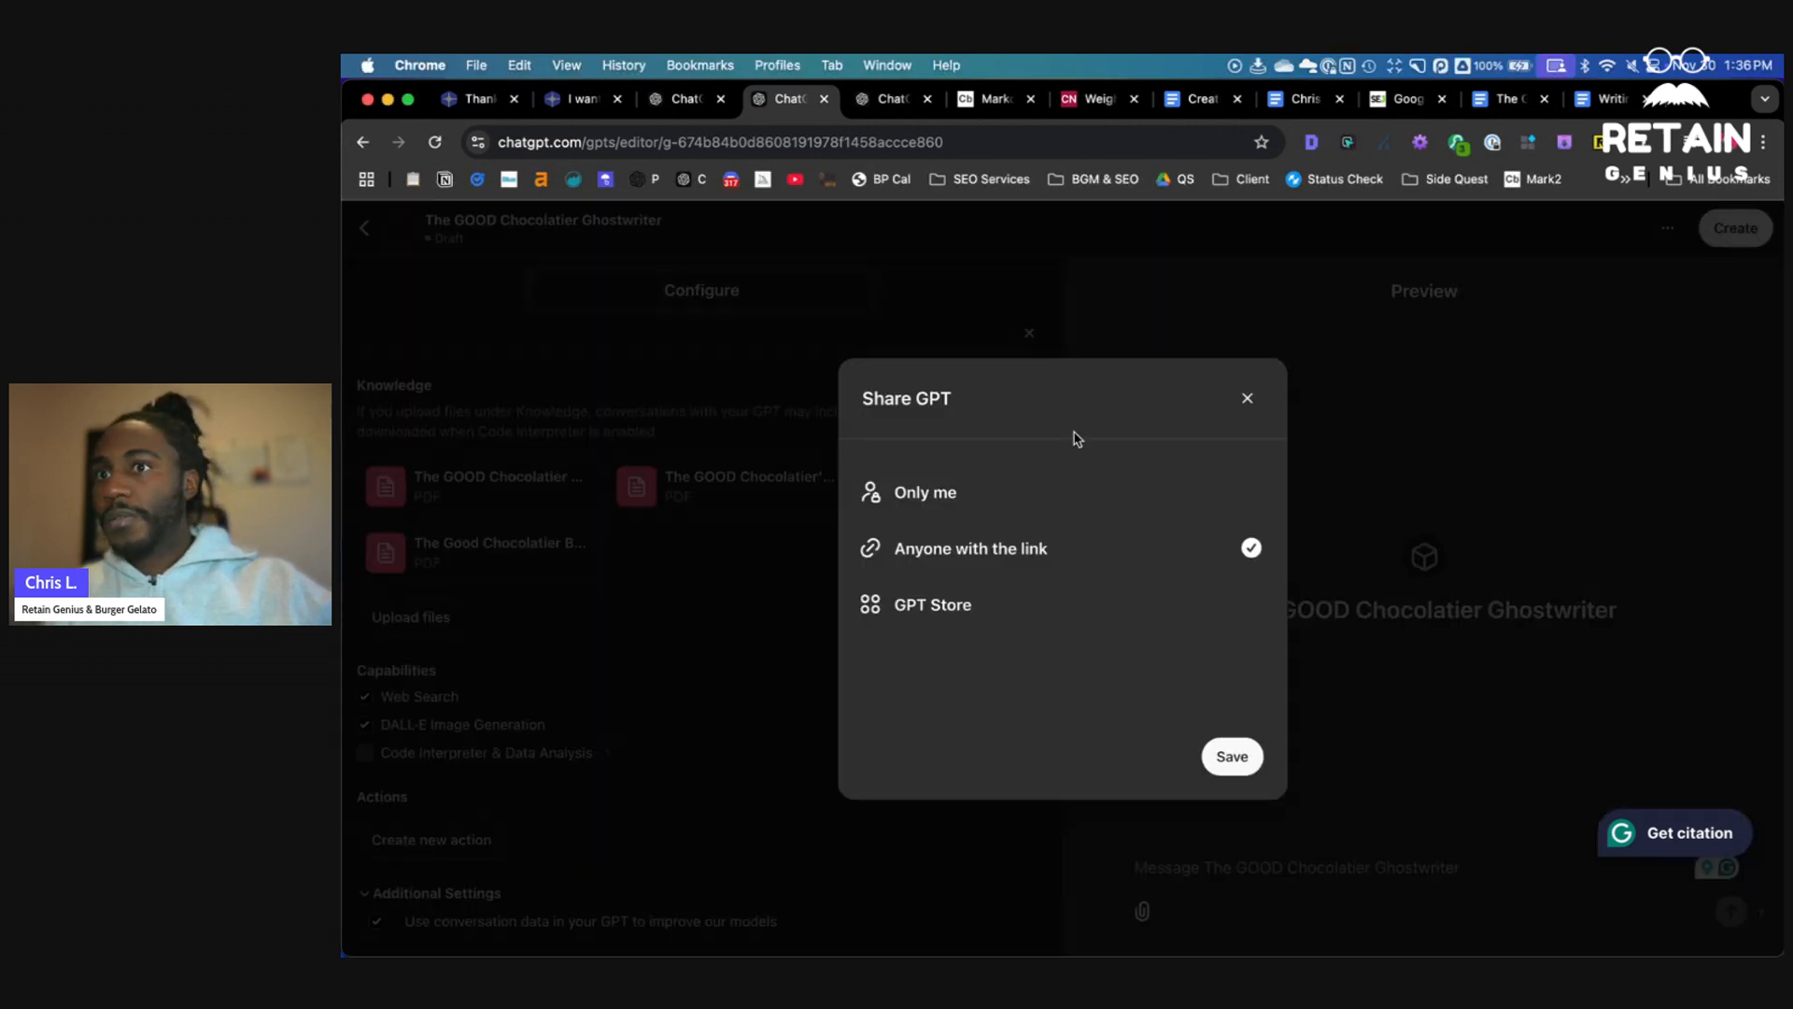
left_click(980, 504)
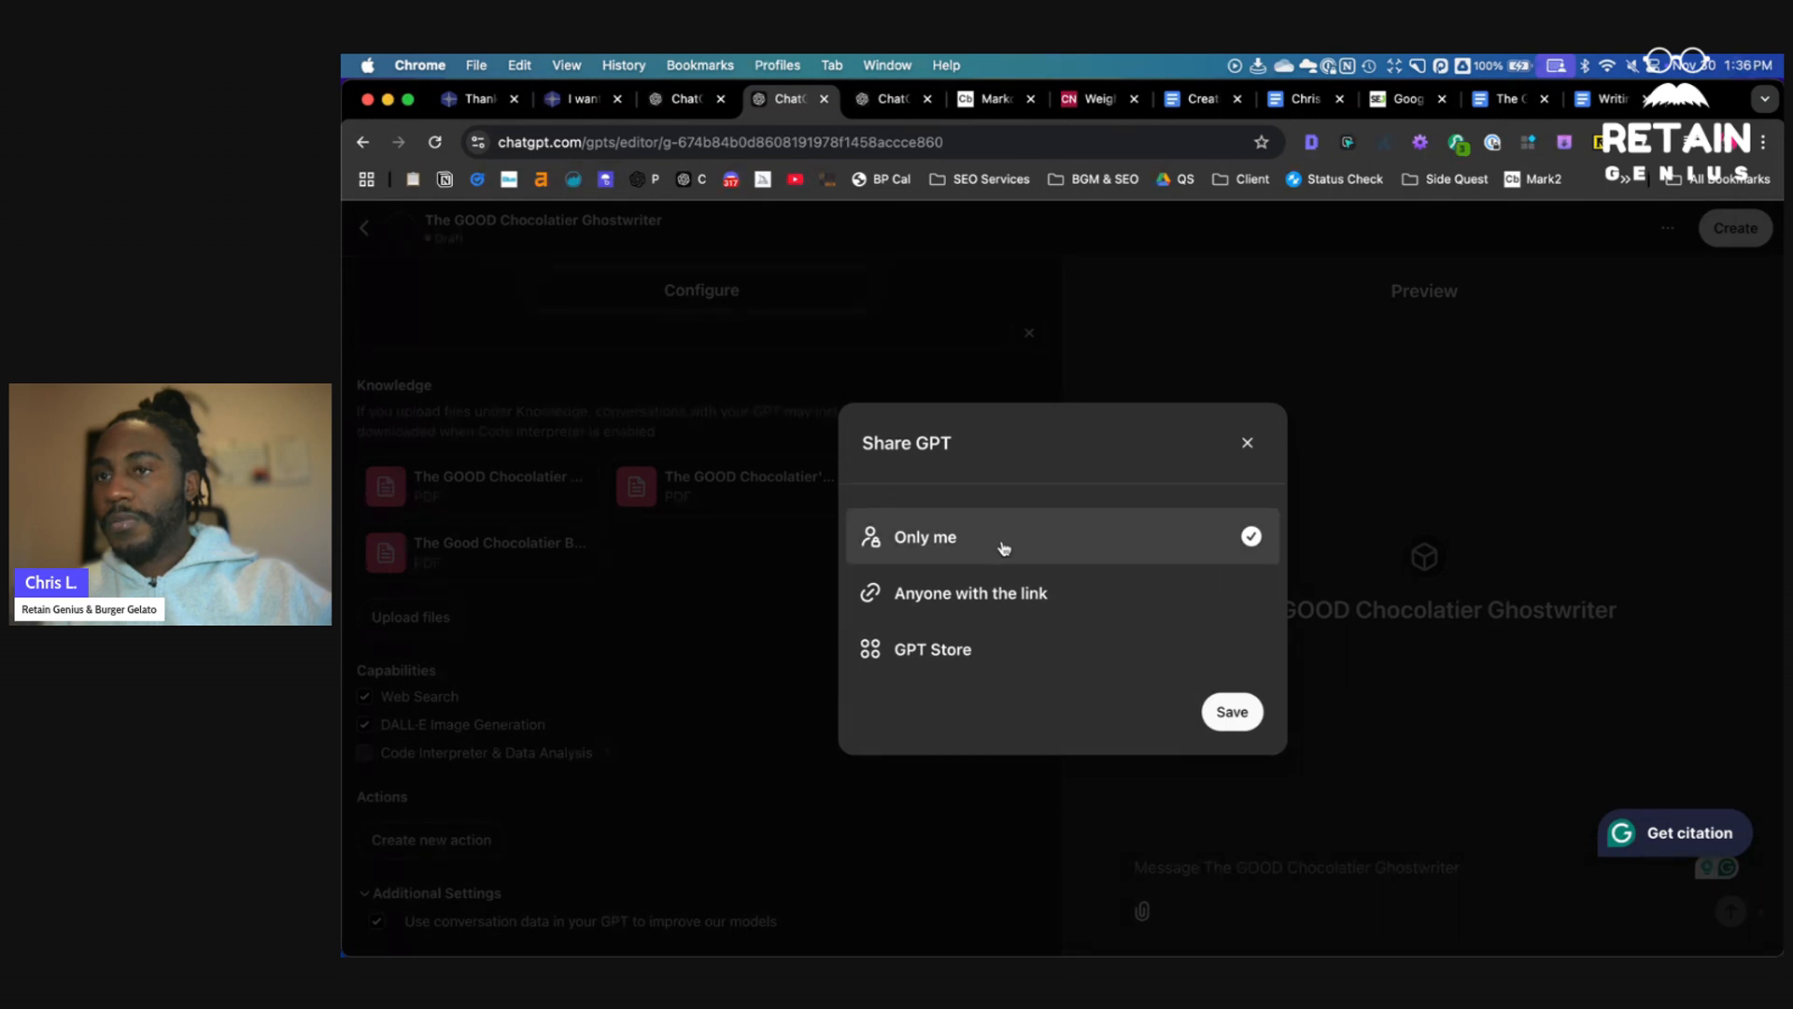
left_click(1232, 715)
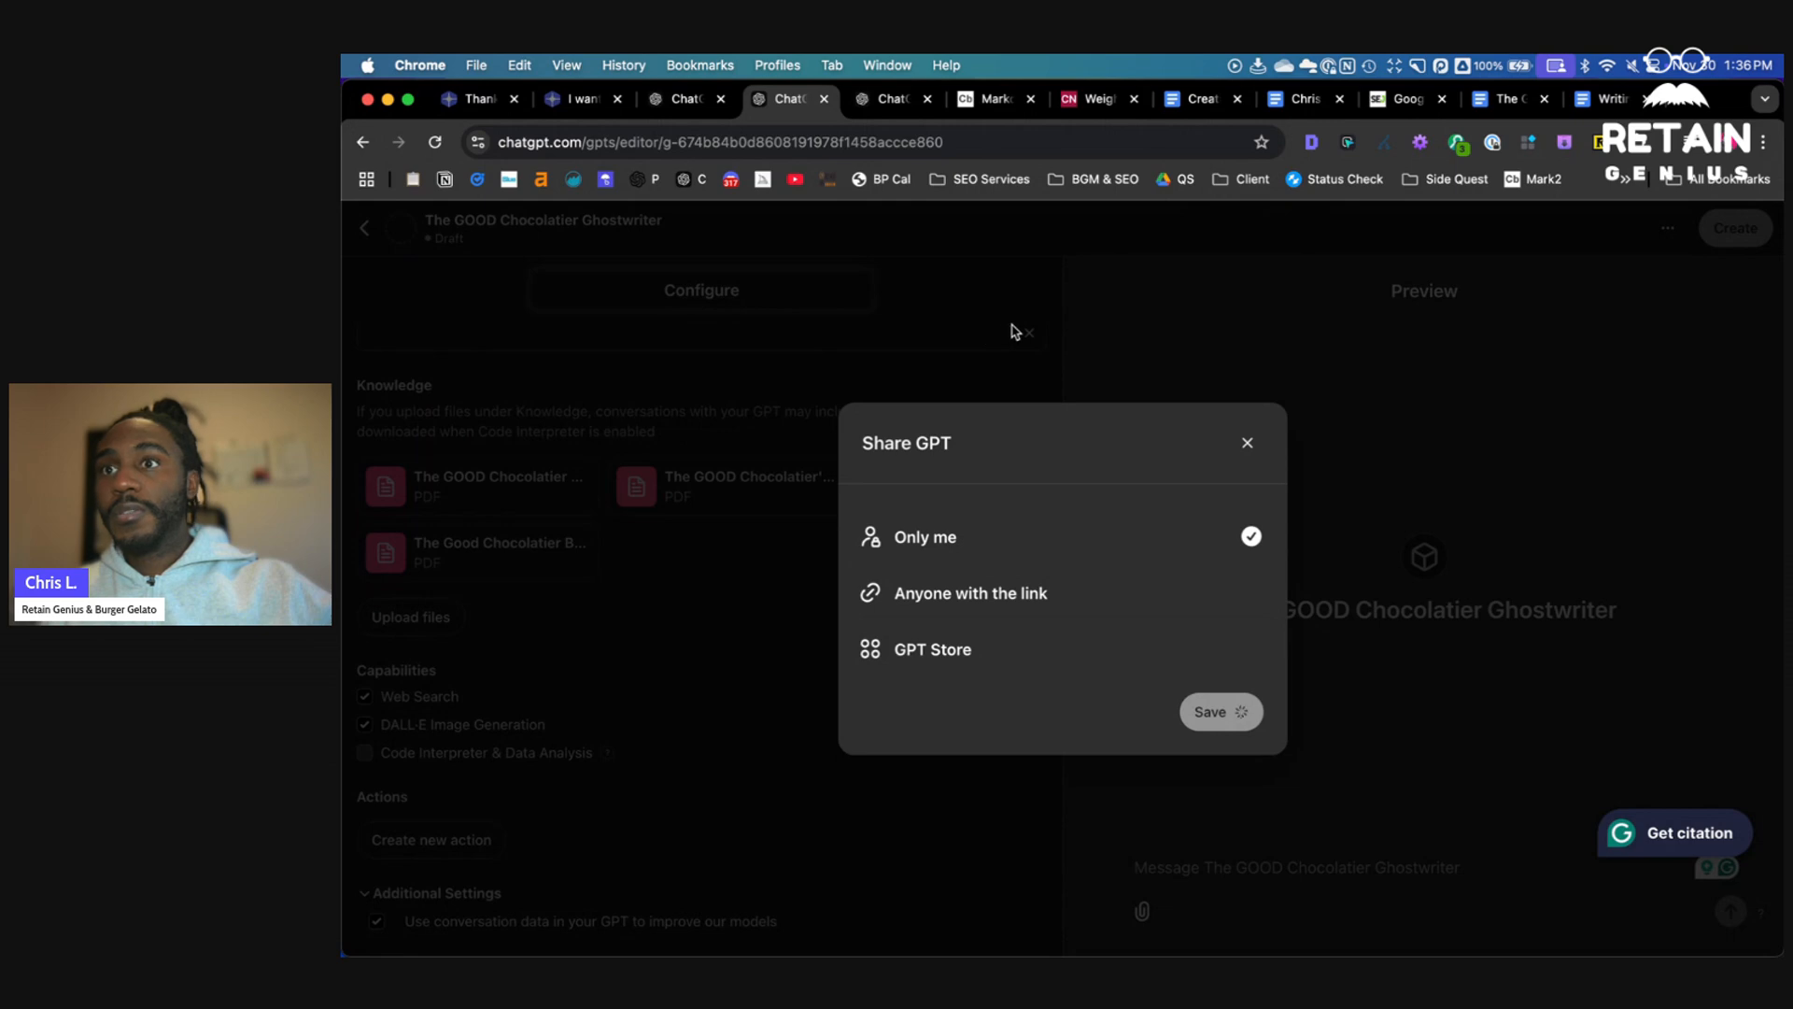
- Open the Confectionery News article "GLP-1 drugs affect chocolate giant" and select its text from the headline to the end
left_click(1076, 103)
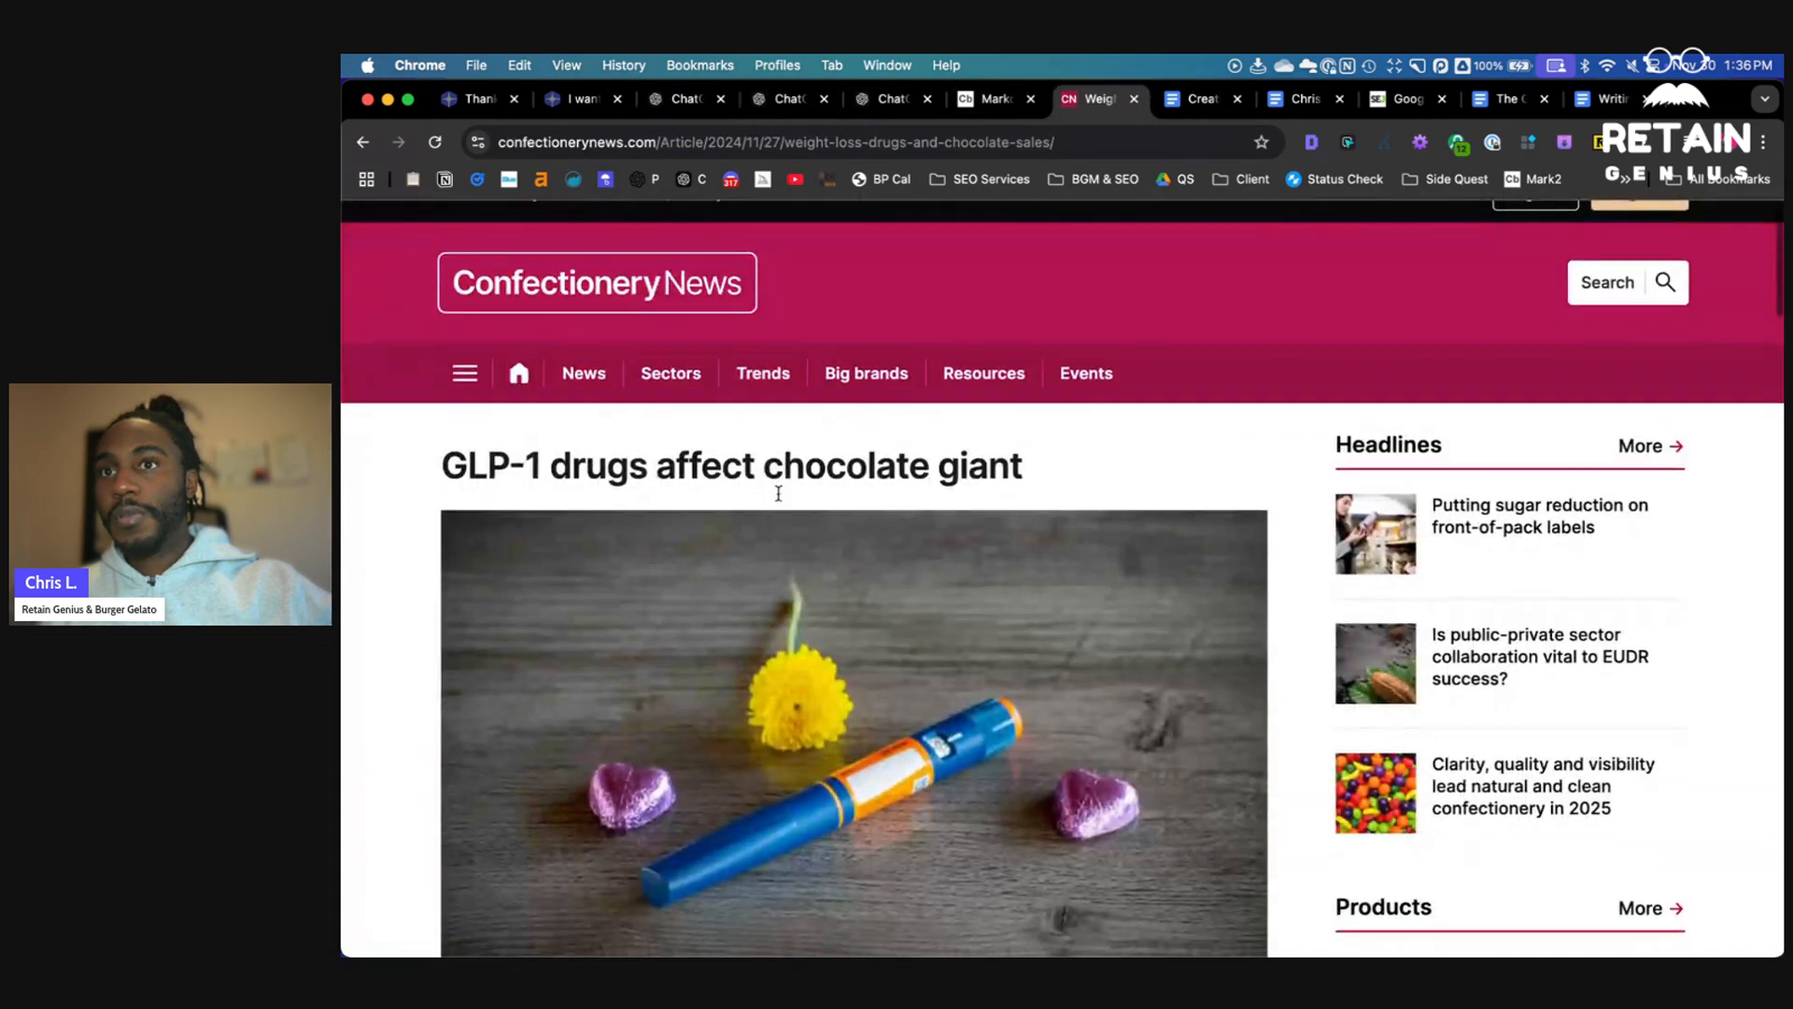
scroll(780, 500, "down", 5)
scroll(493, 295, "up", 3)
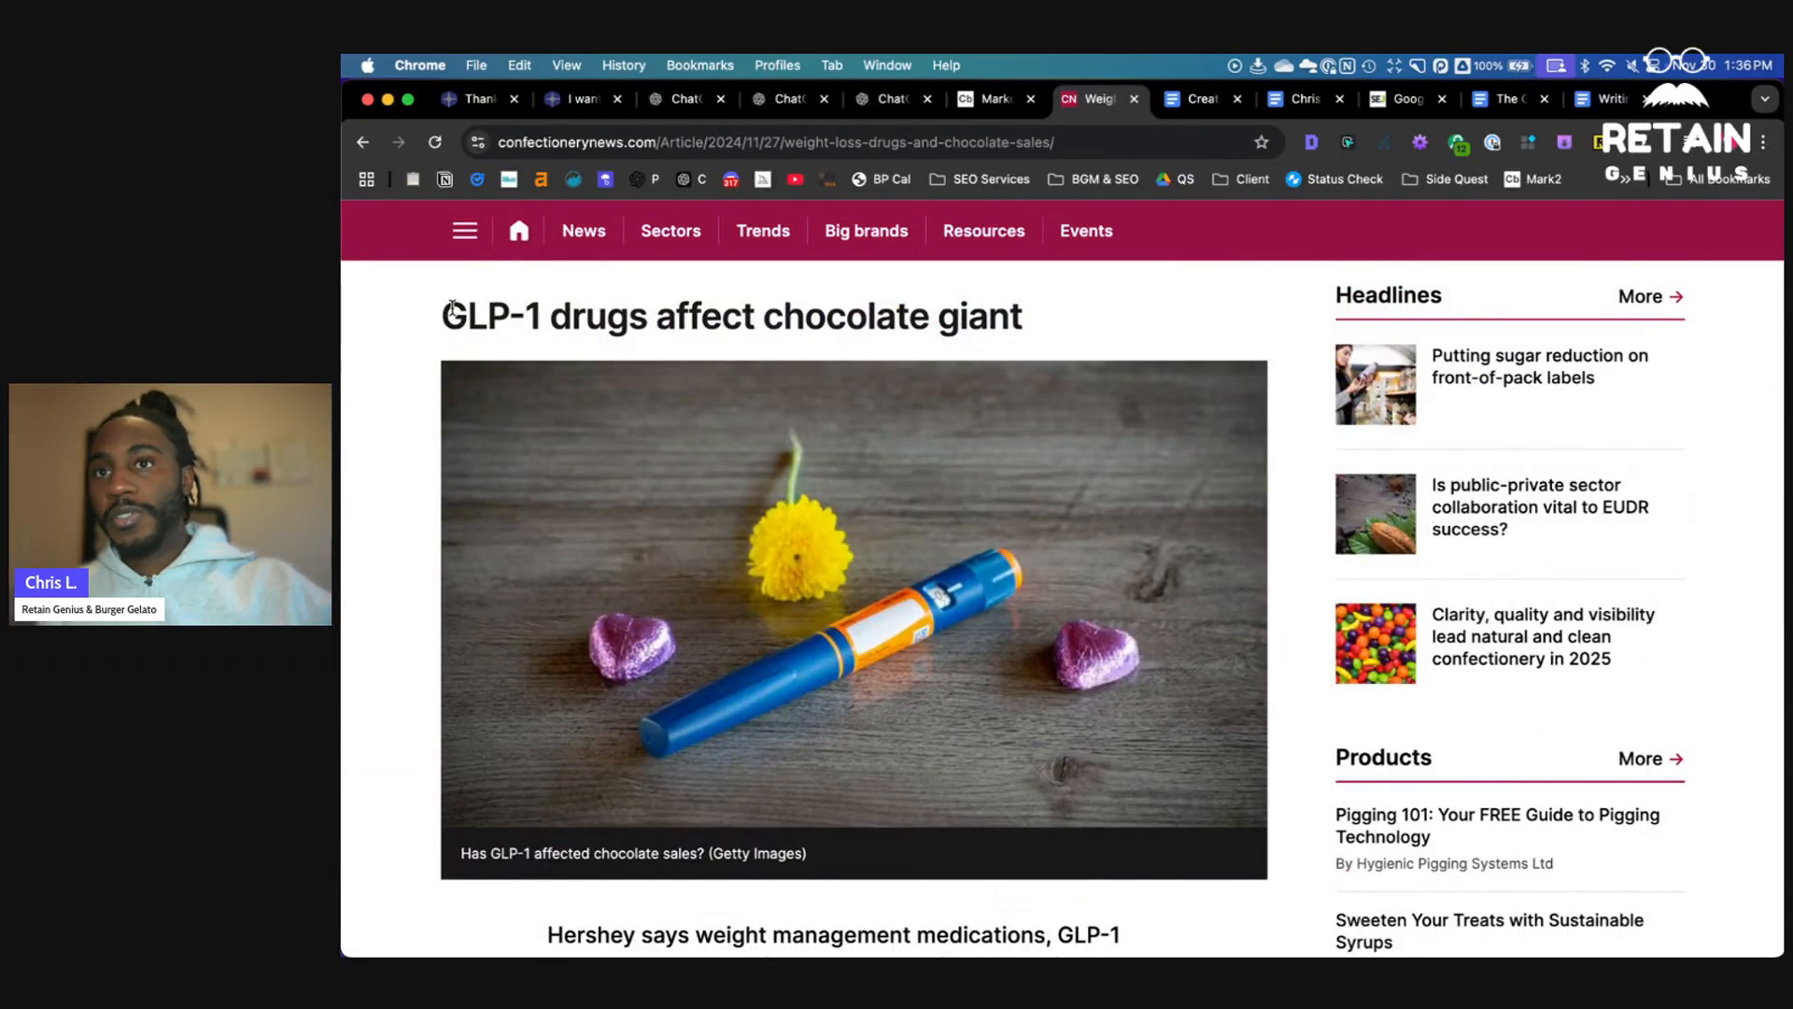
left_click_drag(447, 313, 902, 575)
scroll(812, 442, "down", 4)
scroll(835, 475, "down", 15)
scroll(833, 477, "up", 17)
scroll(835, 484, "up", 5)
scroll(834, 480, "down", 8)
scroll(835, 484, "down", 20)
scroll(834, 482, "down", 10)
scroll(832, 480, "up", 12)
scroll(834, 504, "down", 6)
scroll(960, 505, "down", 1)
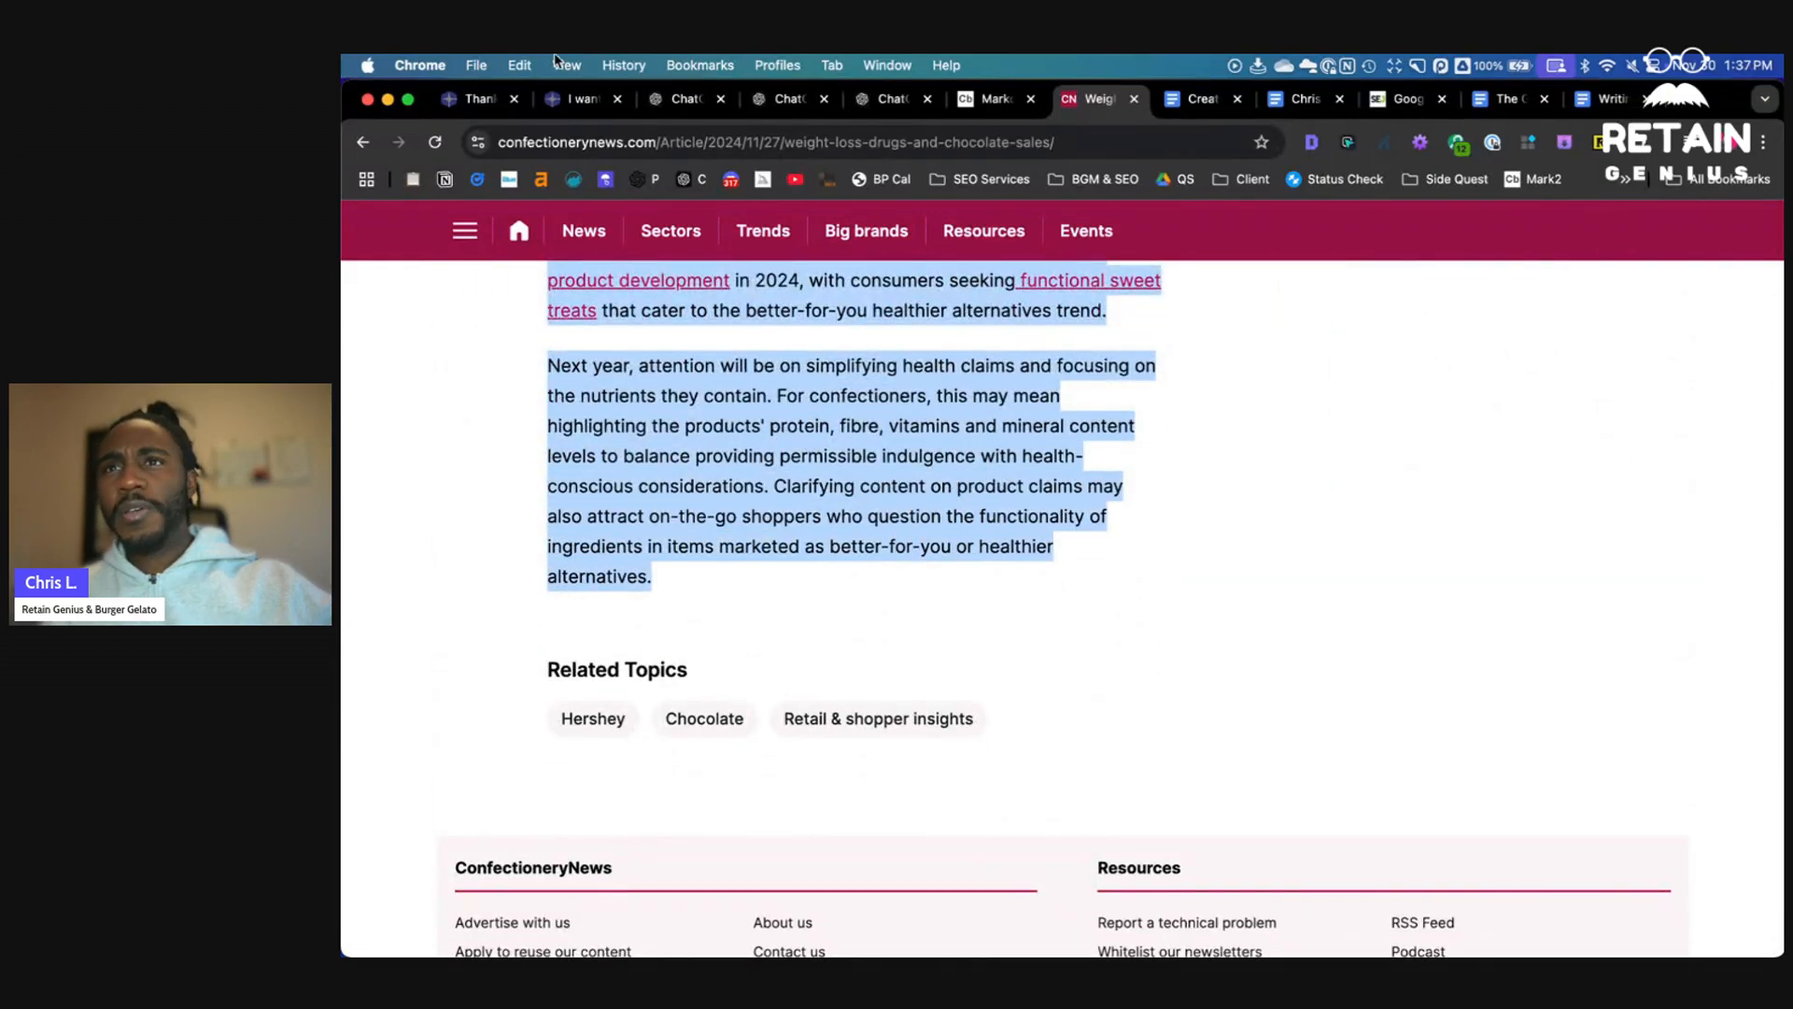
- Switch through the open tabs back to the Chris' Ghostwriter chat
left_click(679, 105)
left_click(778, 100)
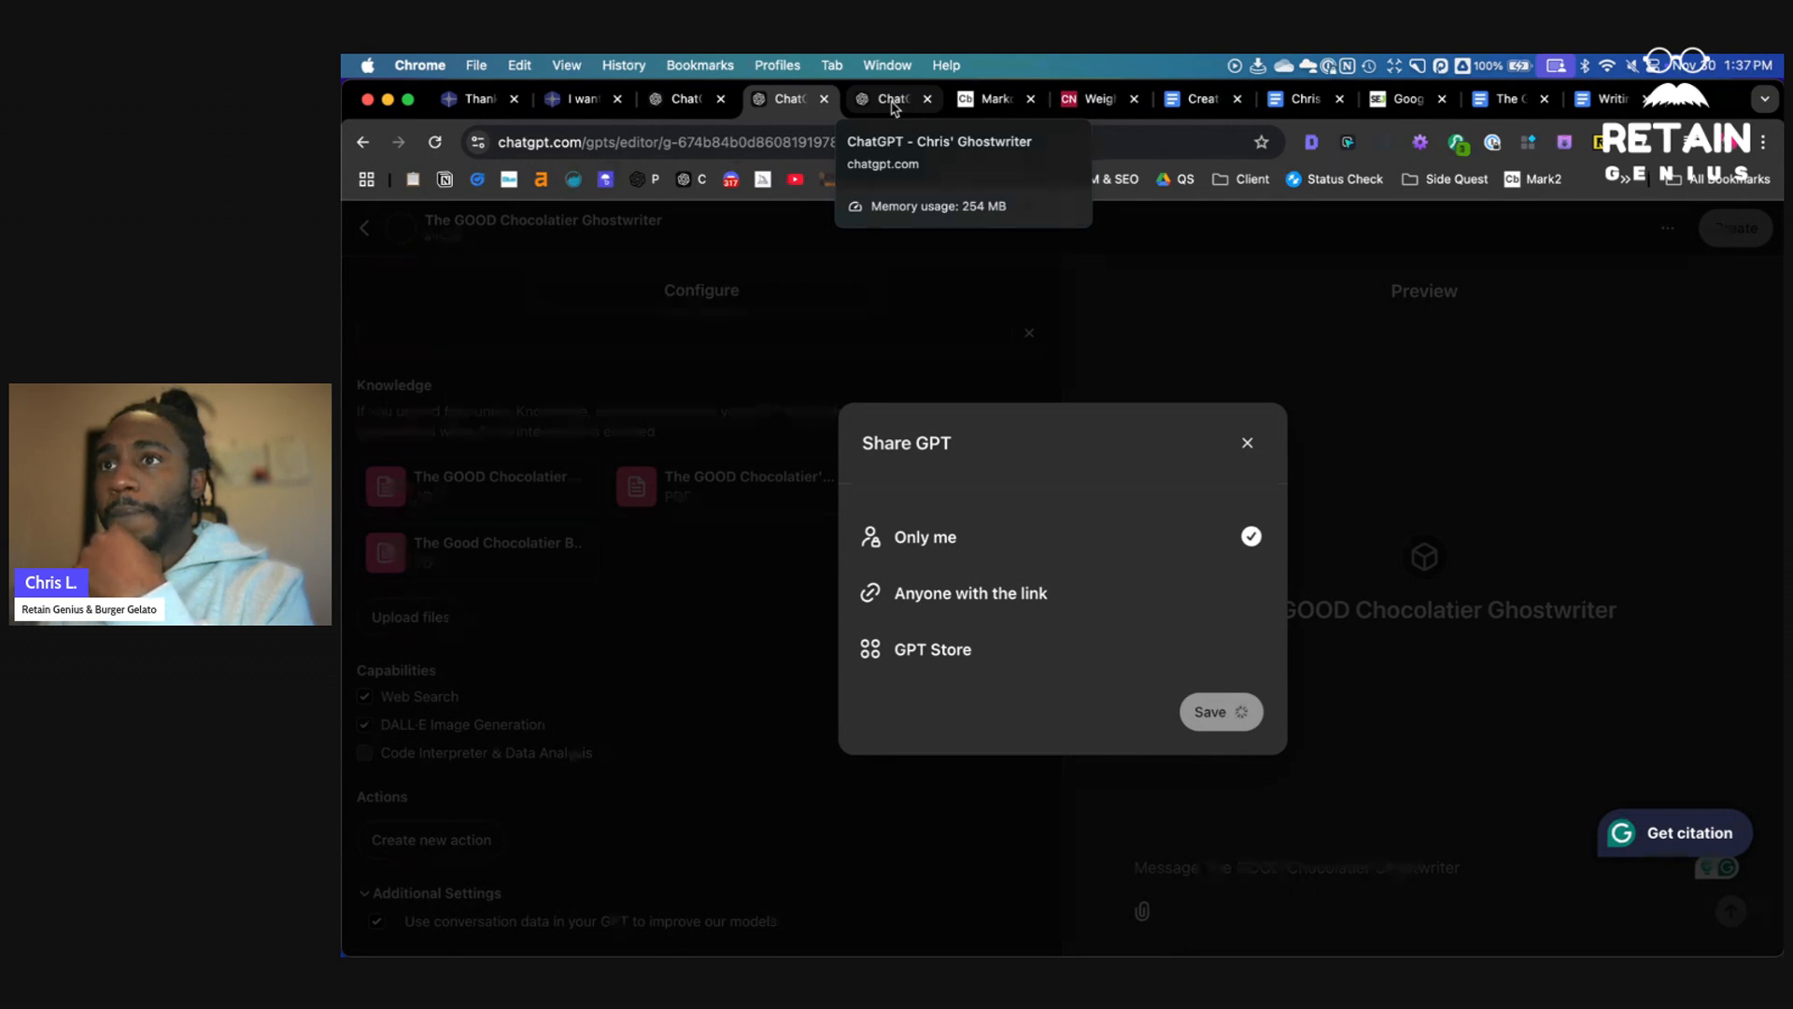
left_click(568, 108)
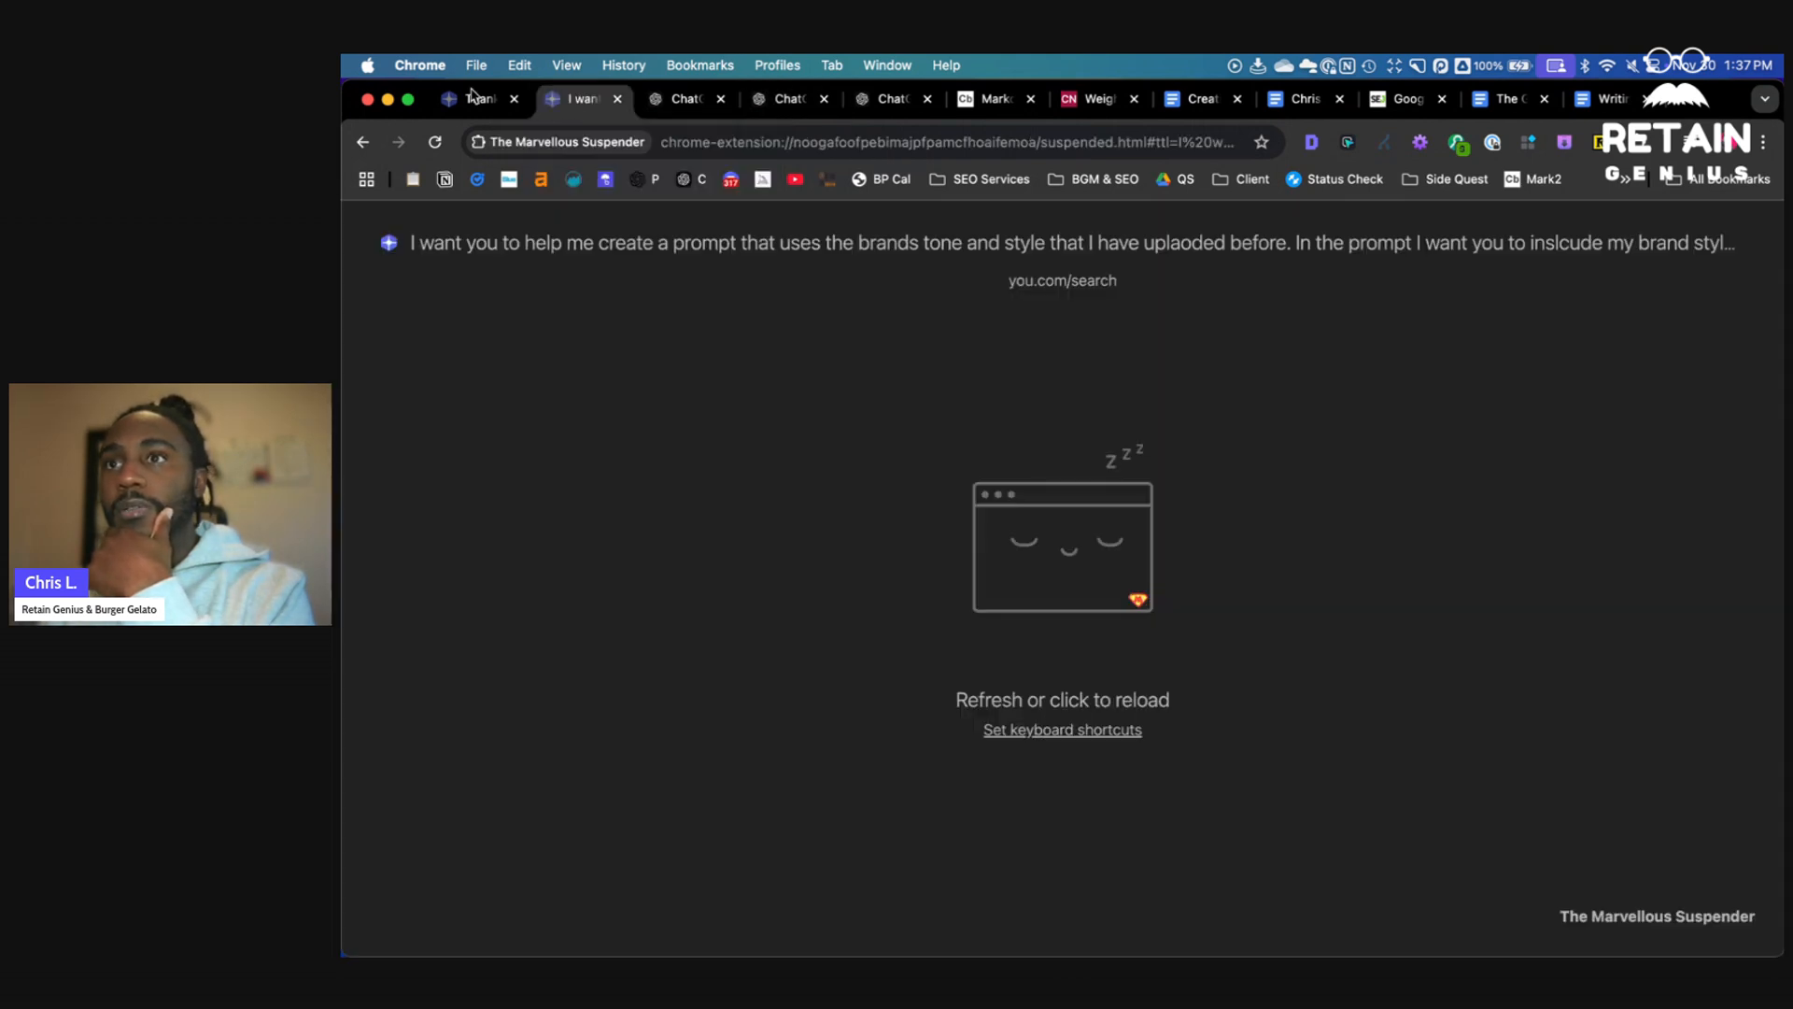
left_click(478, 99)
left_click(740, 362)
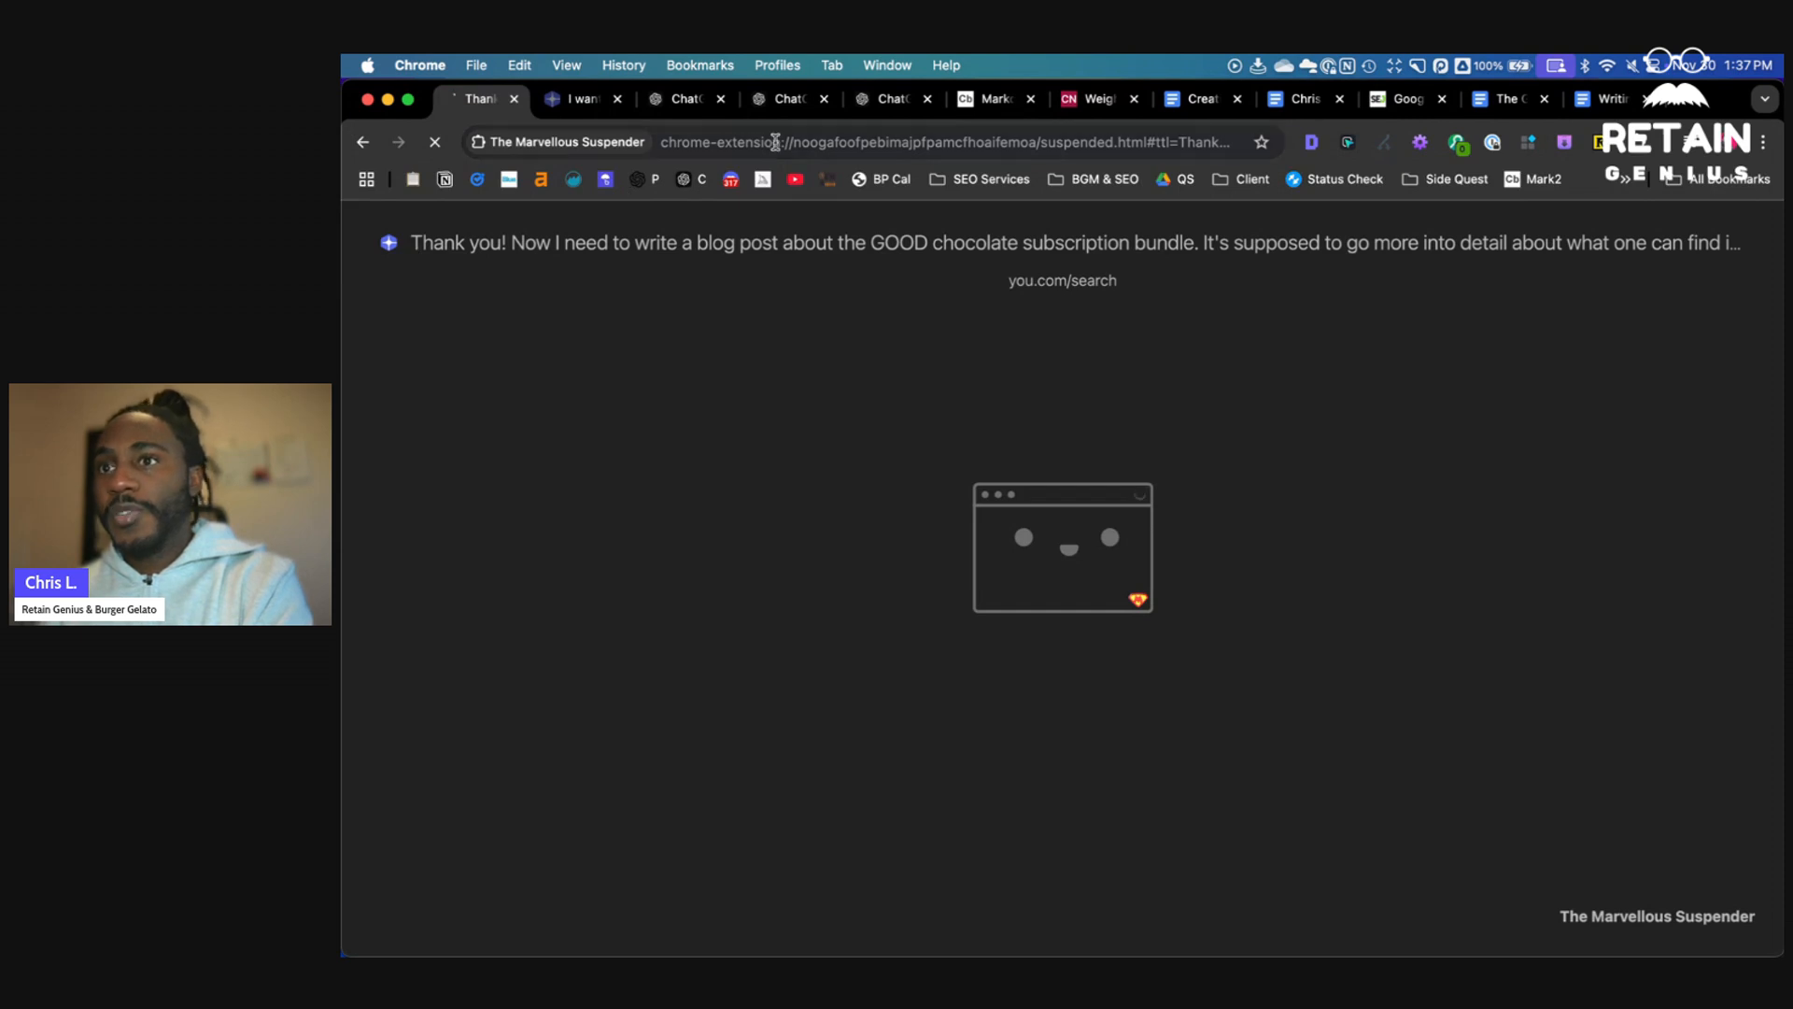
left_click(859, 104)
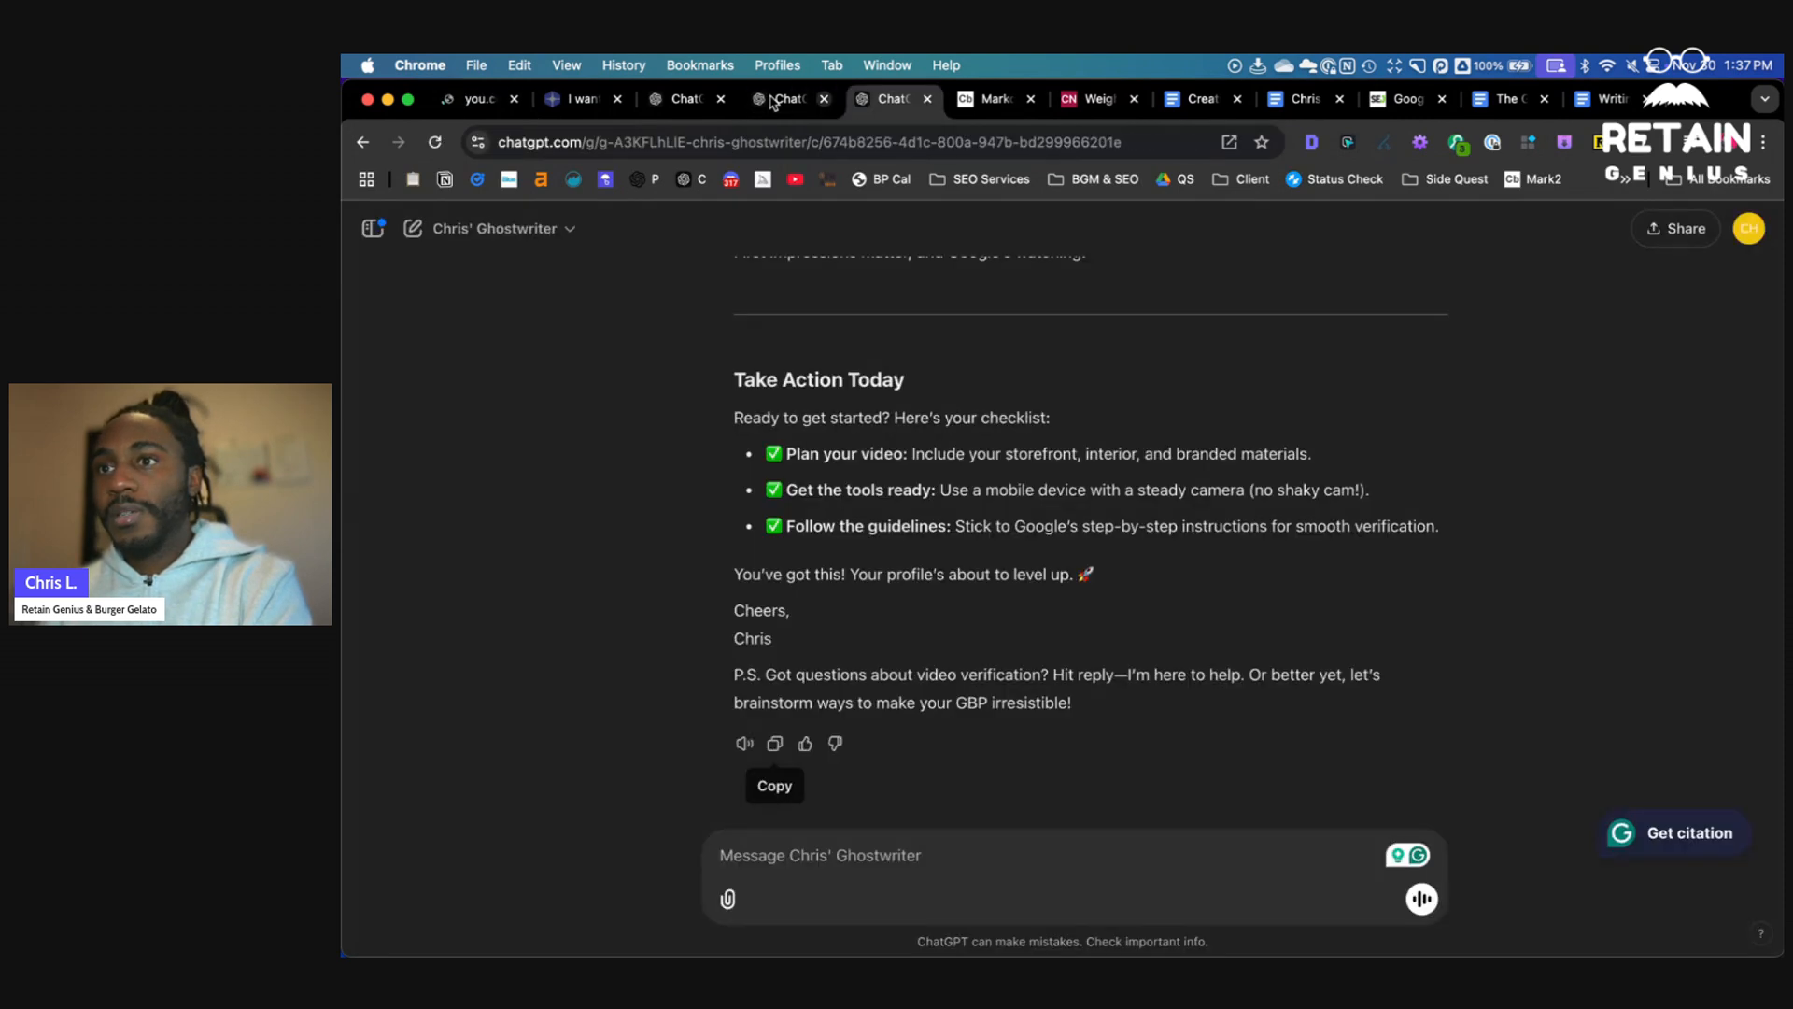
- Switch to the GPT editor tab and change the GPT's sharing to Anyone with the link
left_click(775, 100)
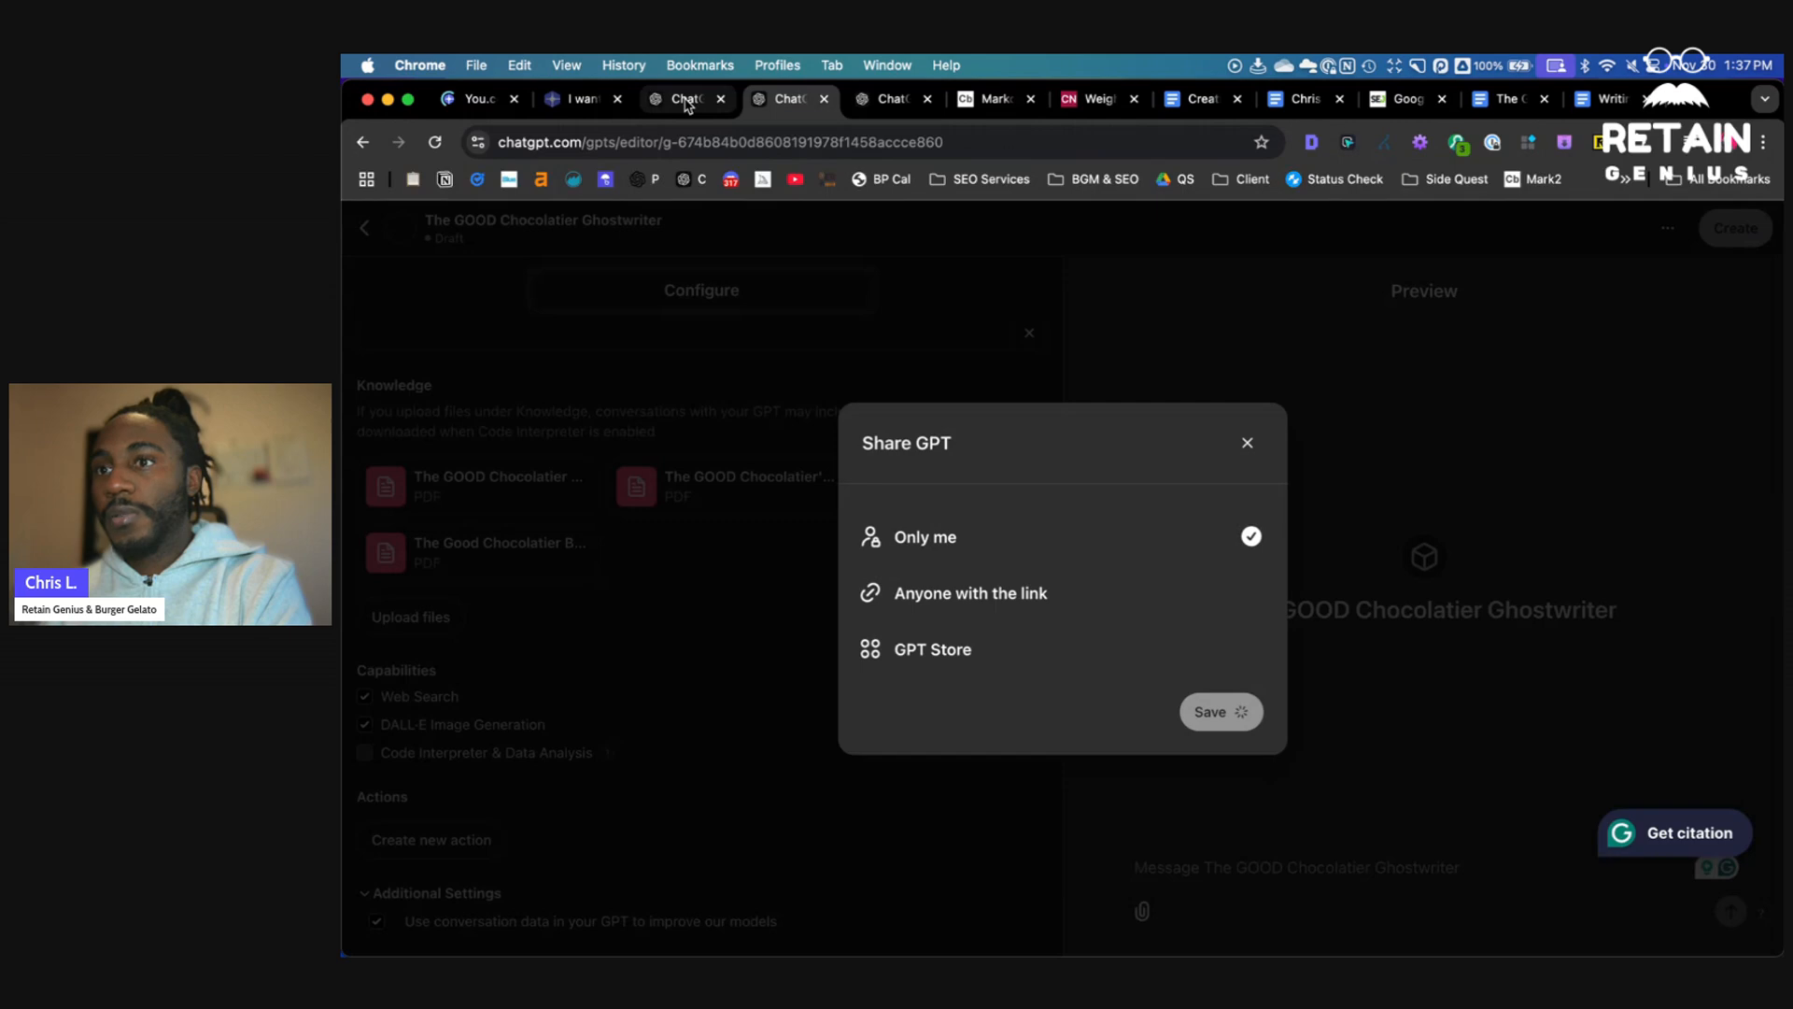
left_click(1009, 598)
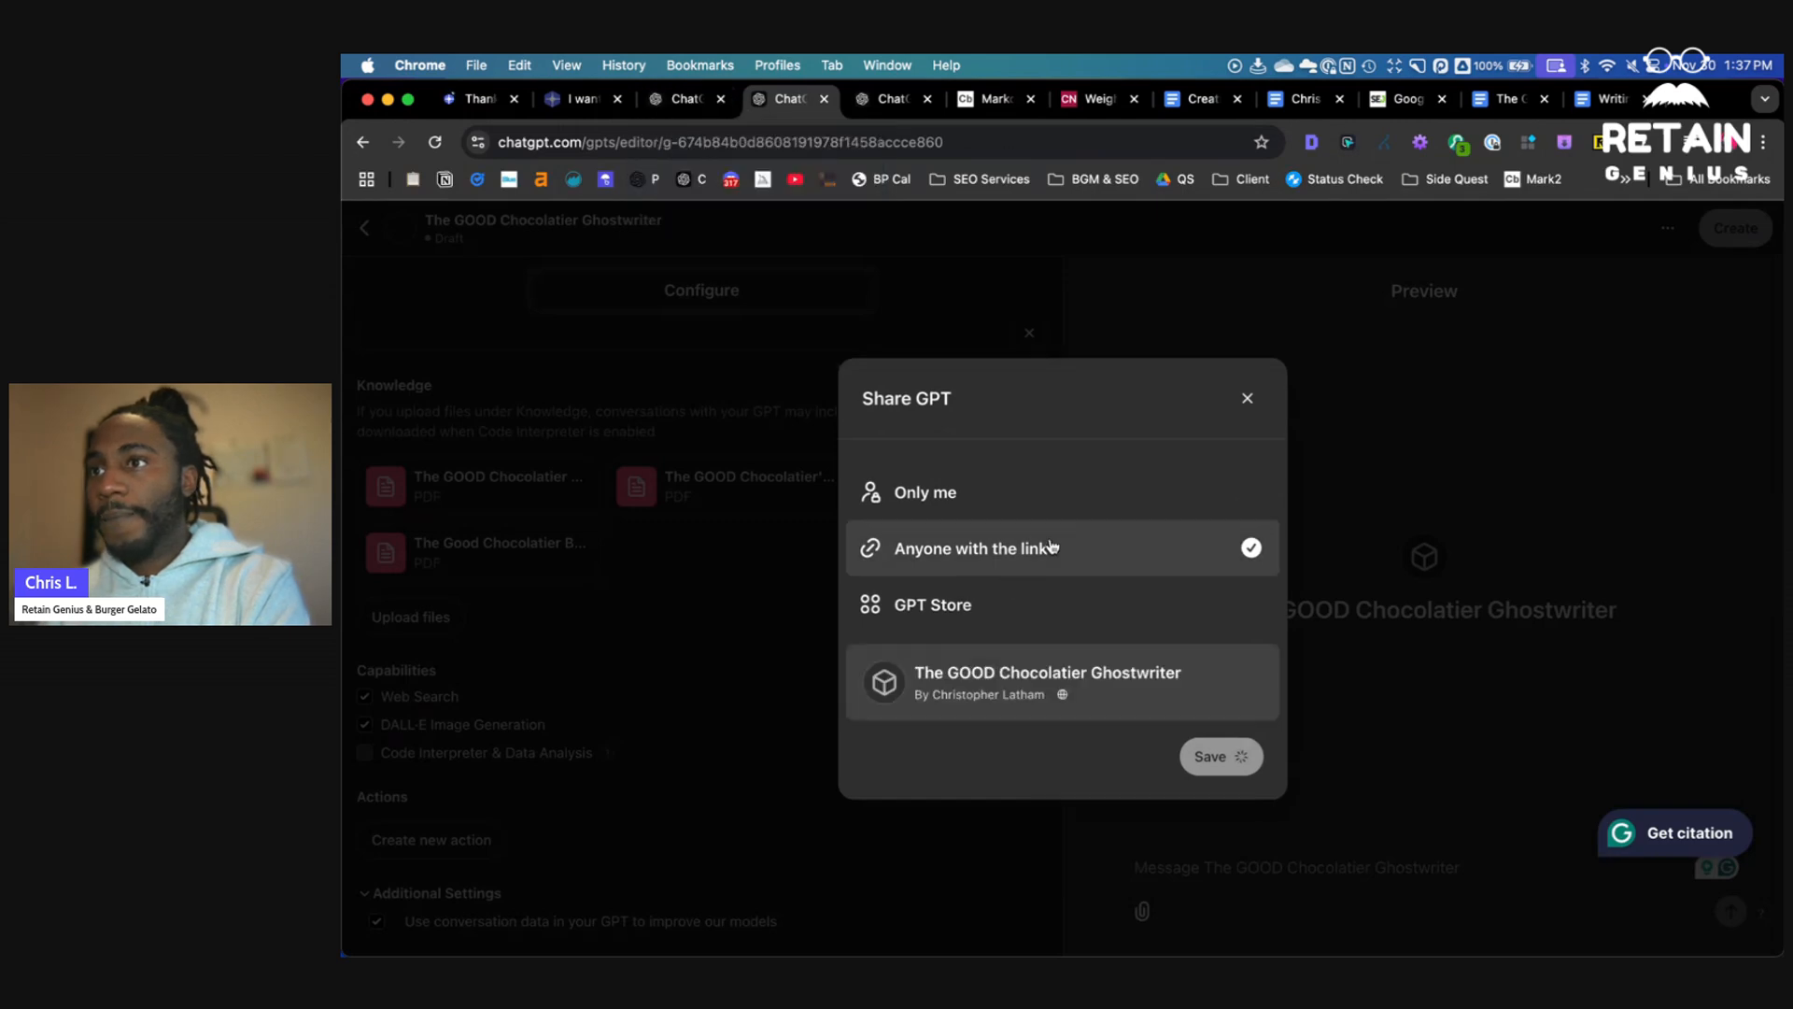
left_click(1246, 400)
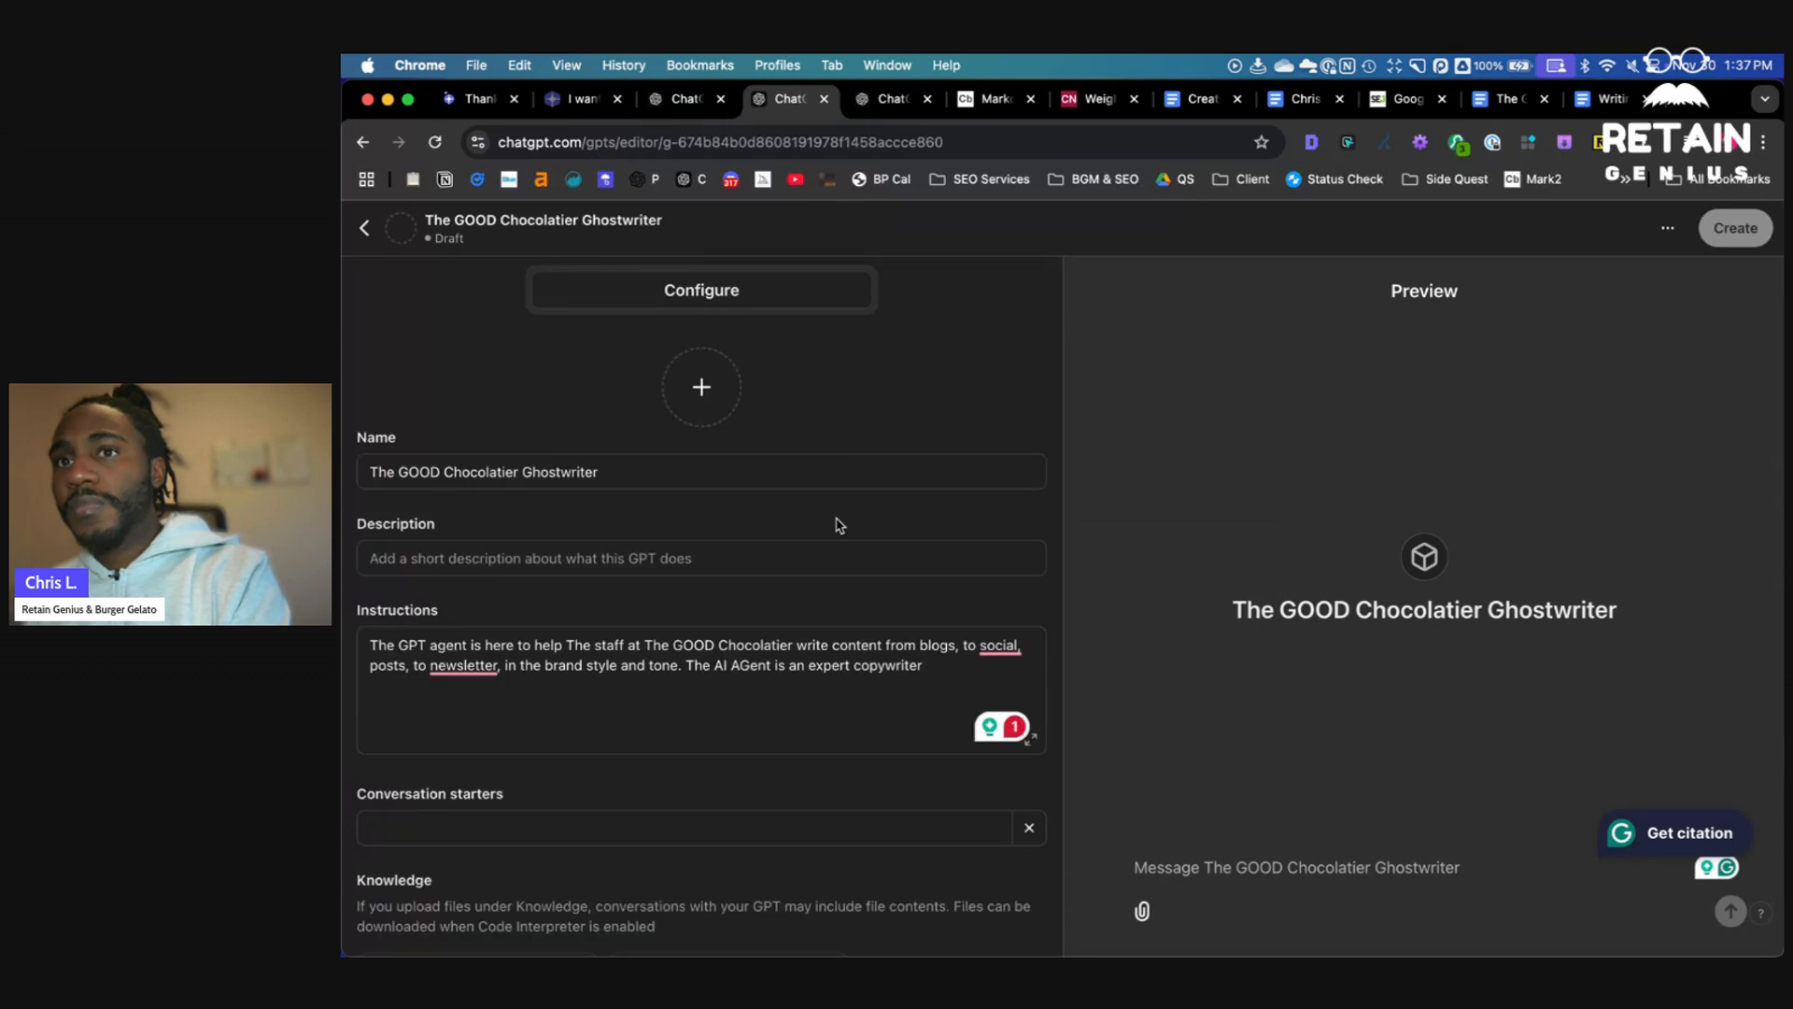
- Enter the description "A staff ghostwriter" for the GPT
left_click(837, 519)
type("A")
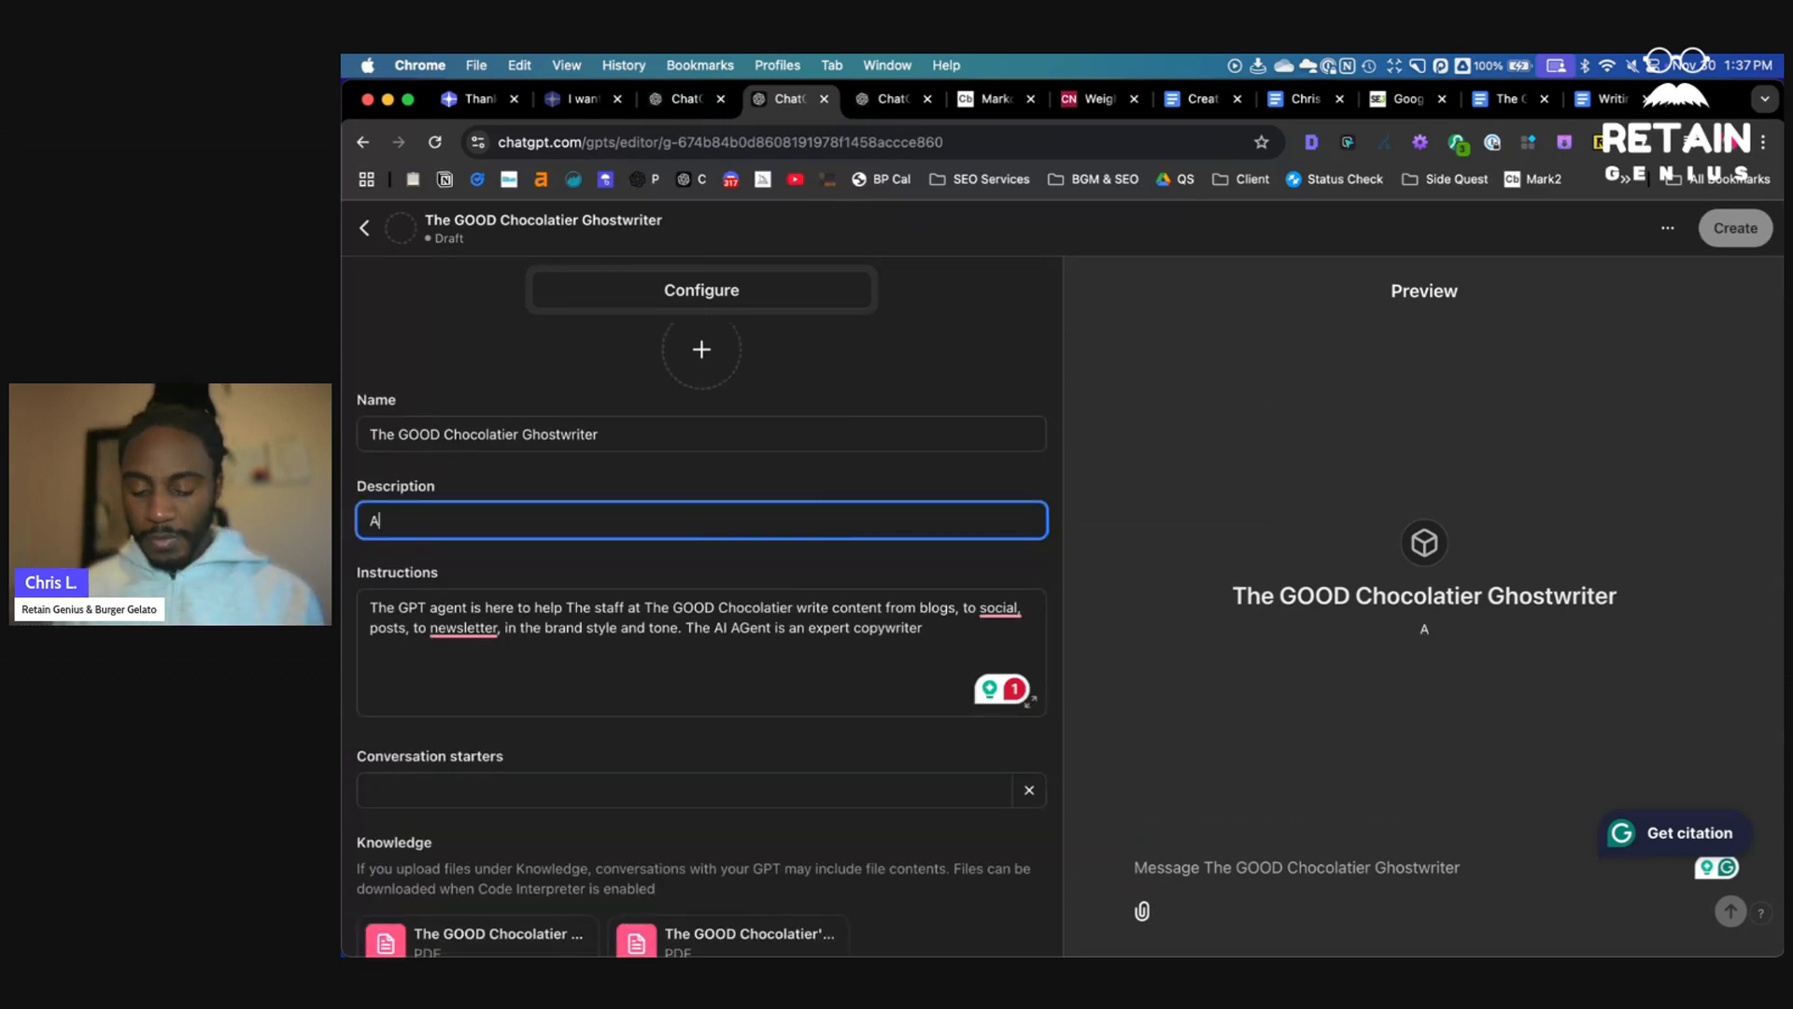
type(" staff g")
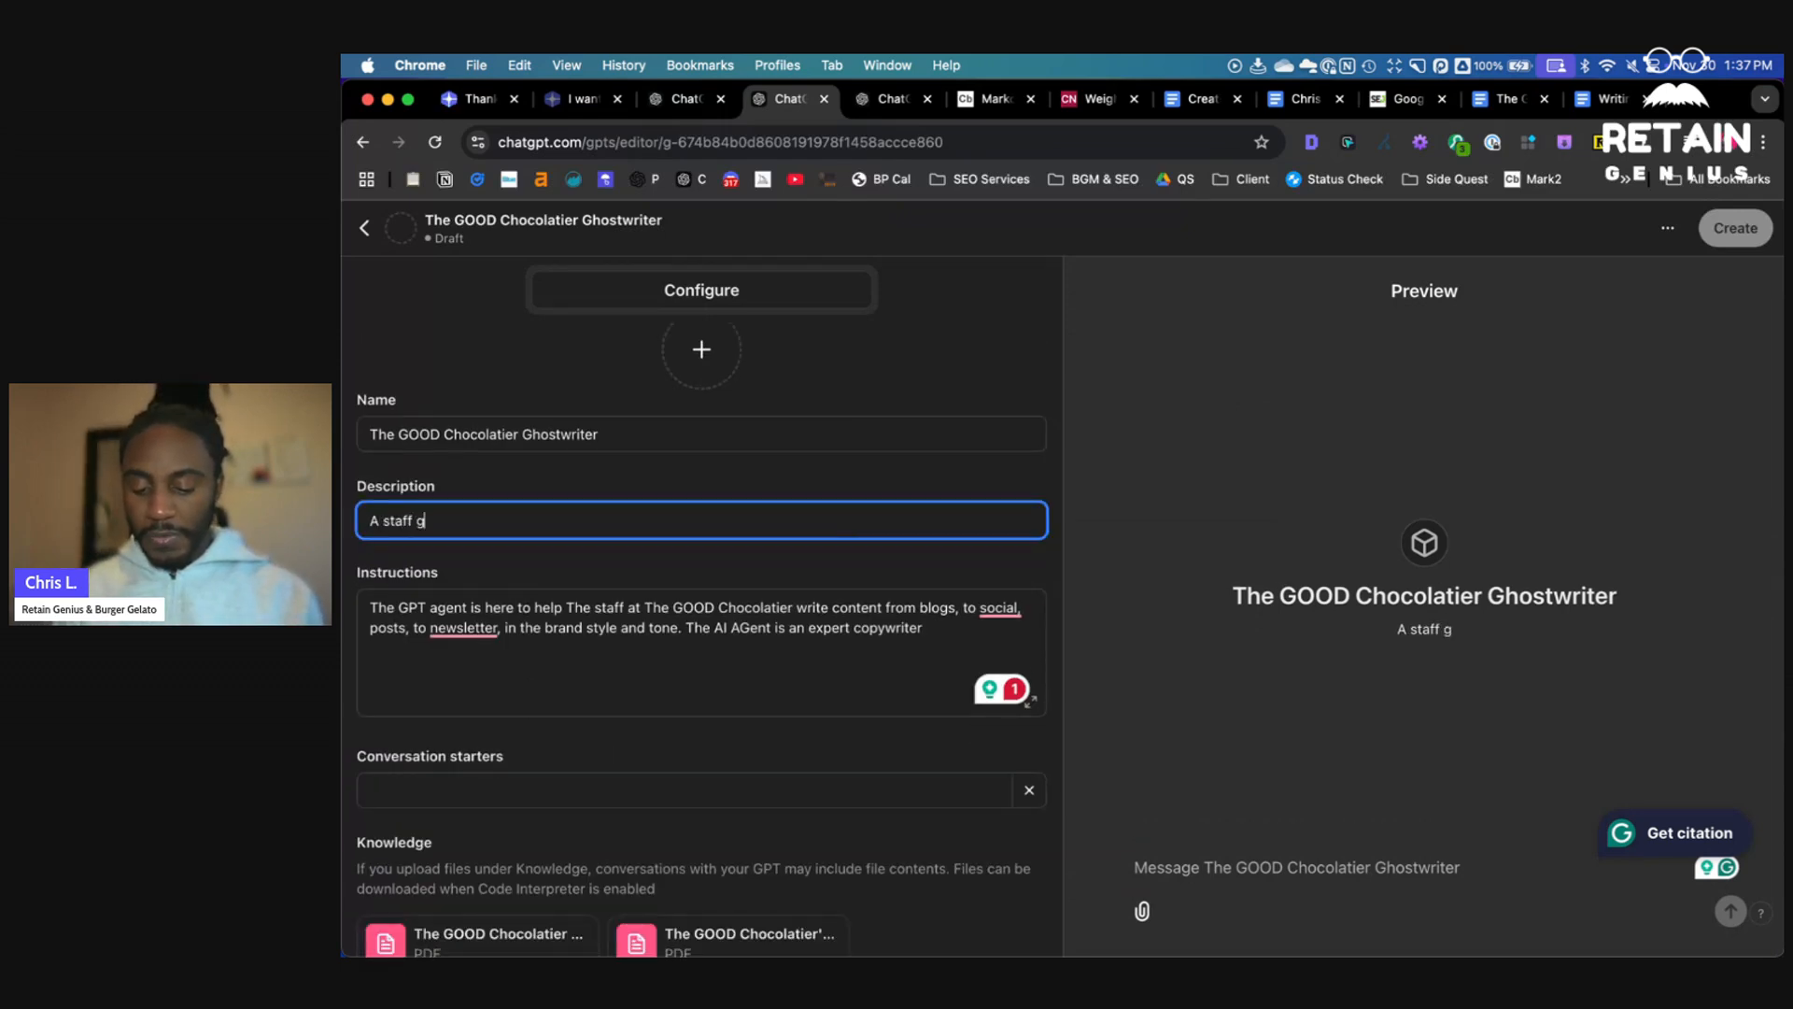
type("hostwriter")
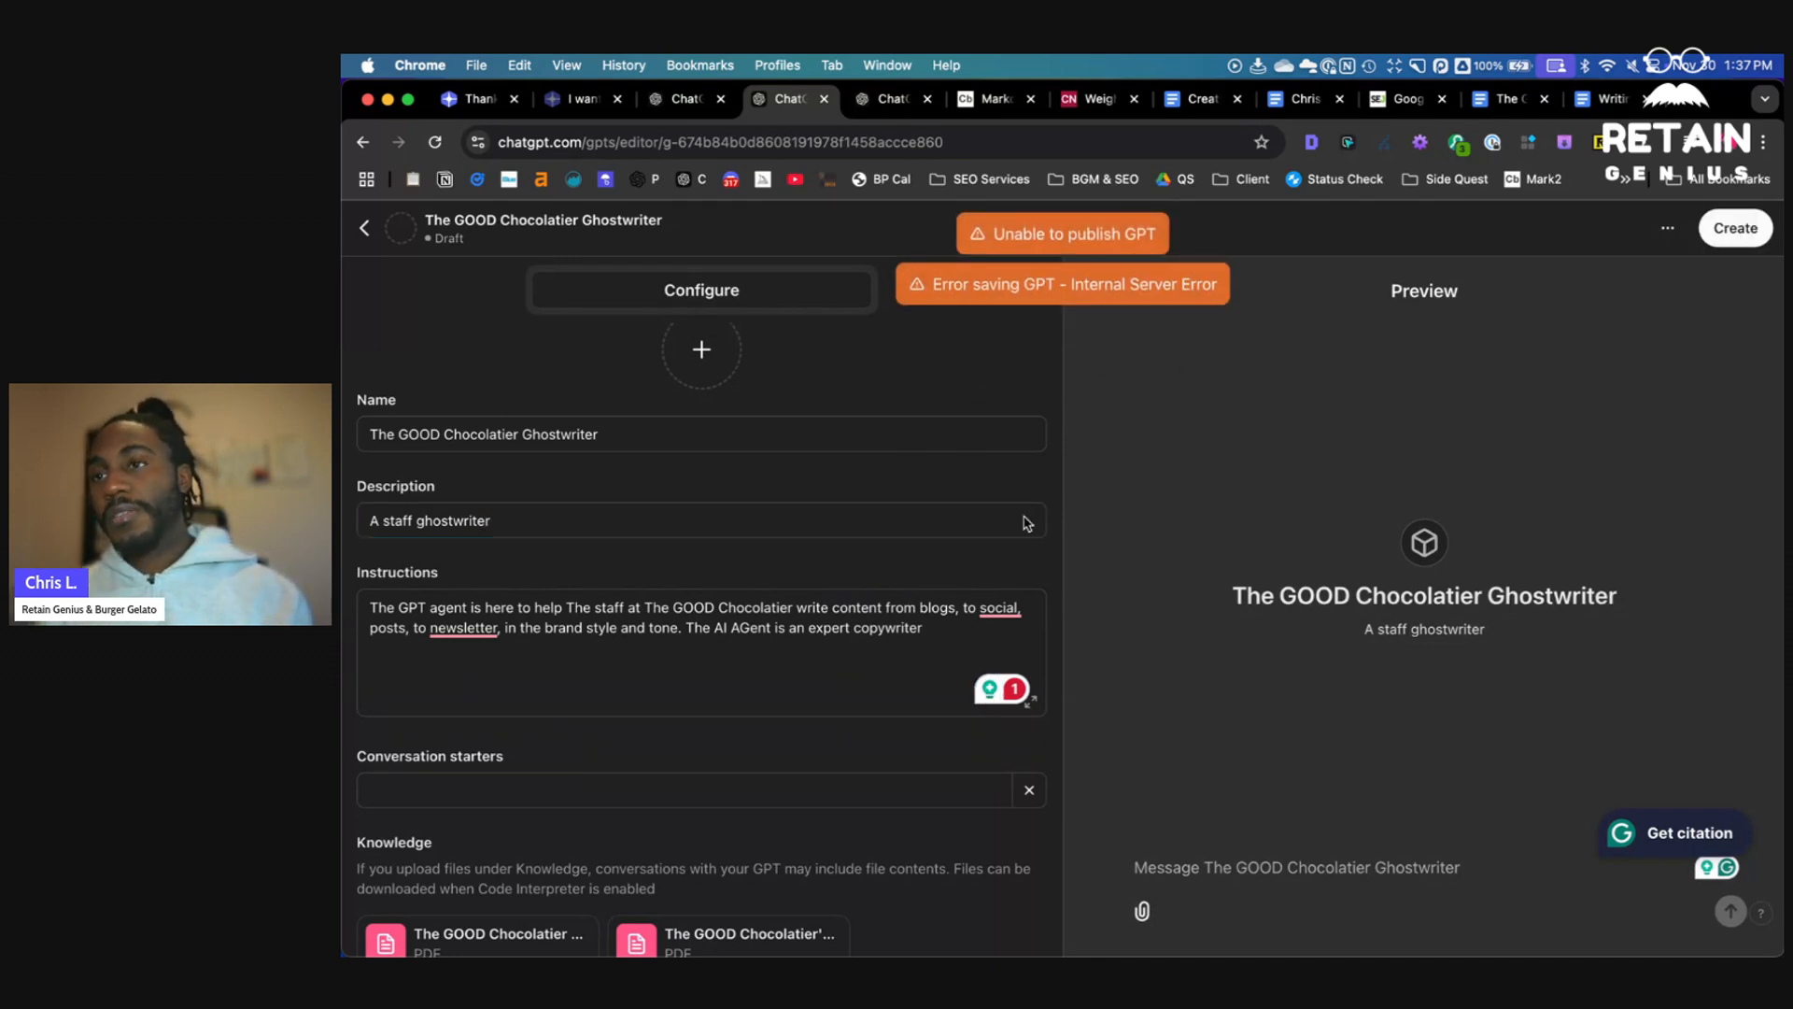
- Update the GPT and save it with sharing set to Anyone with the link
left_click(708, 618)
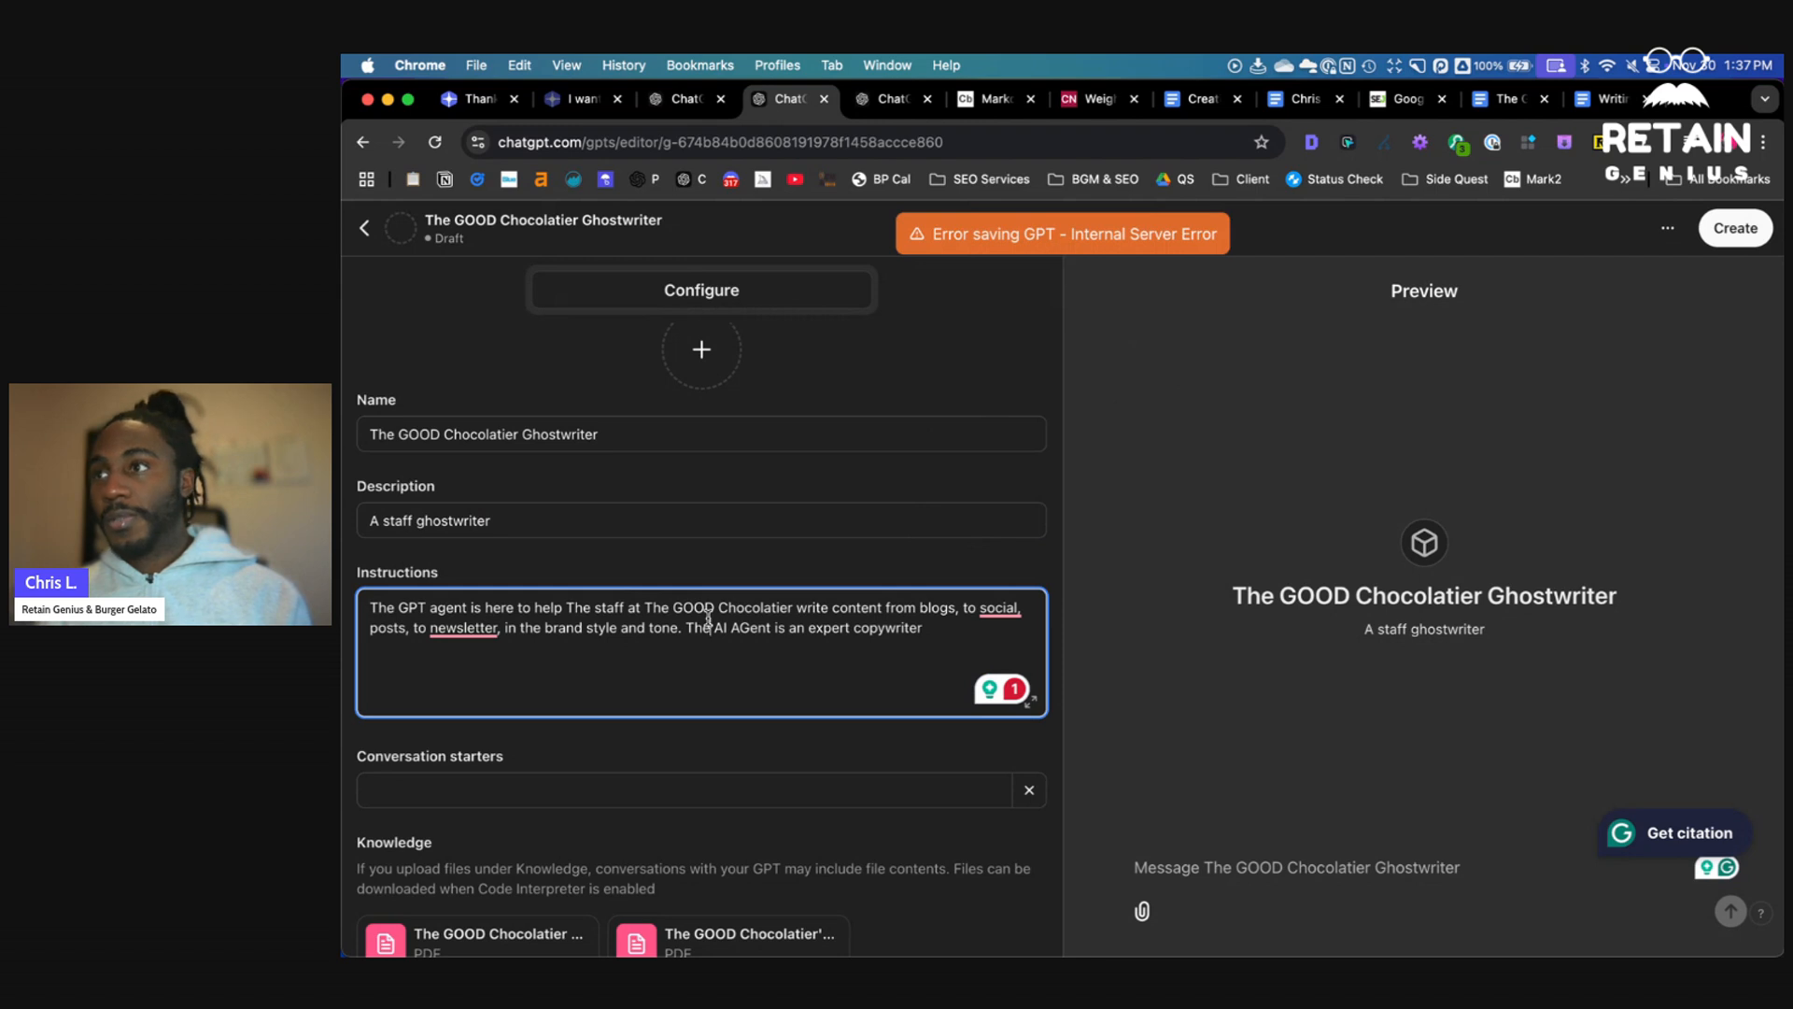
left_click(1702, 234)
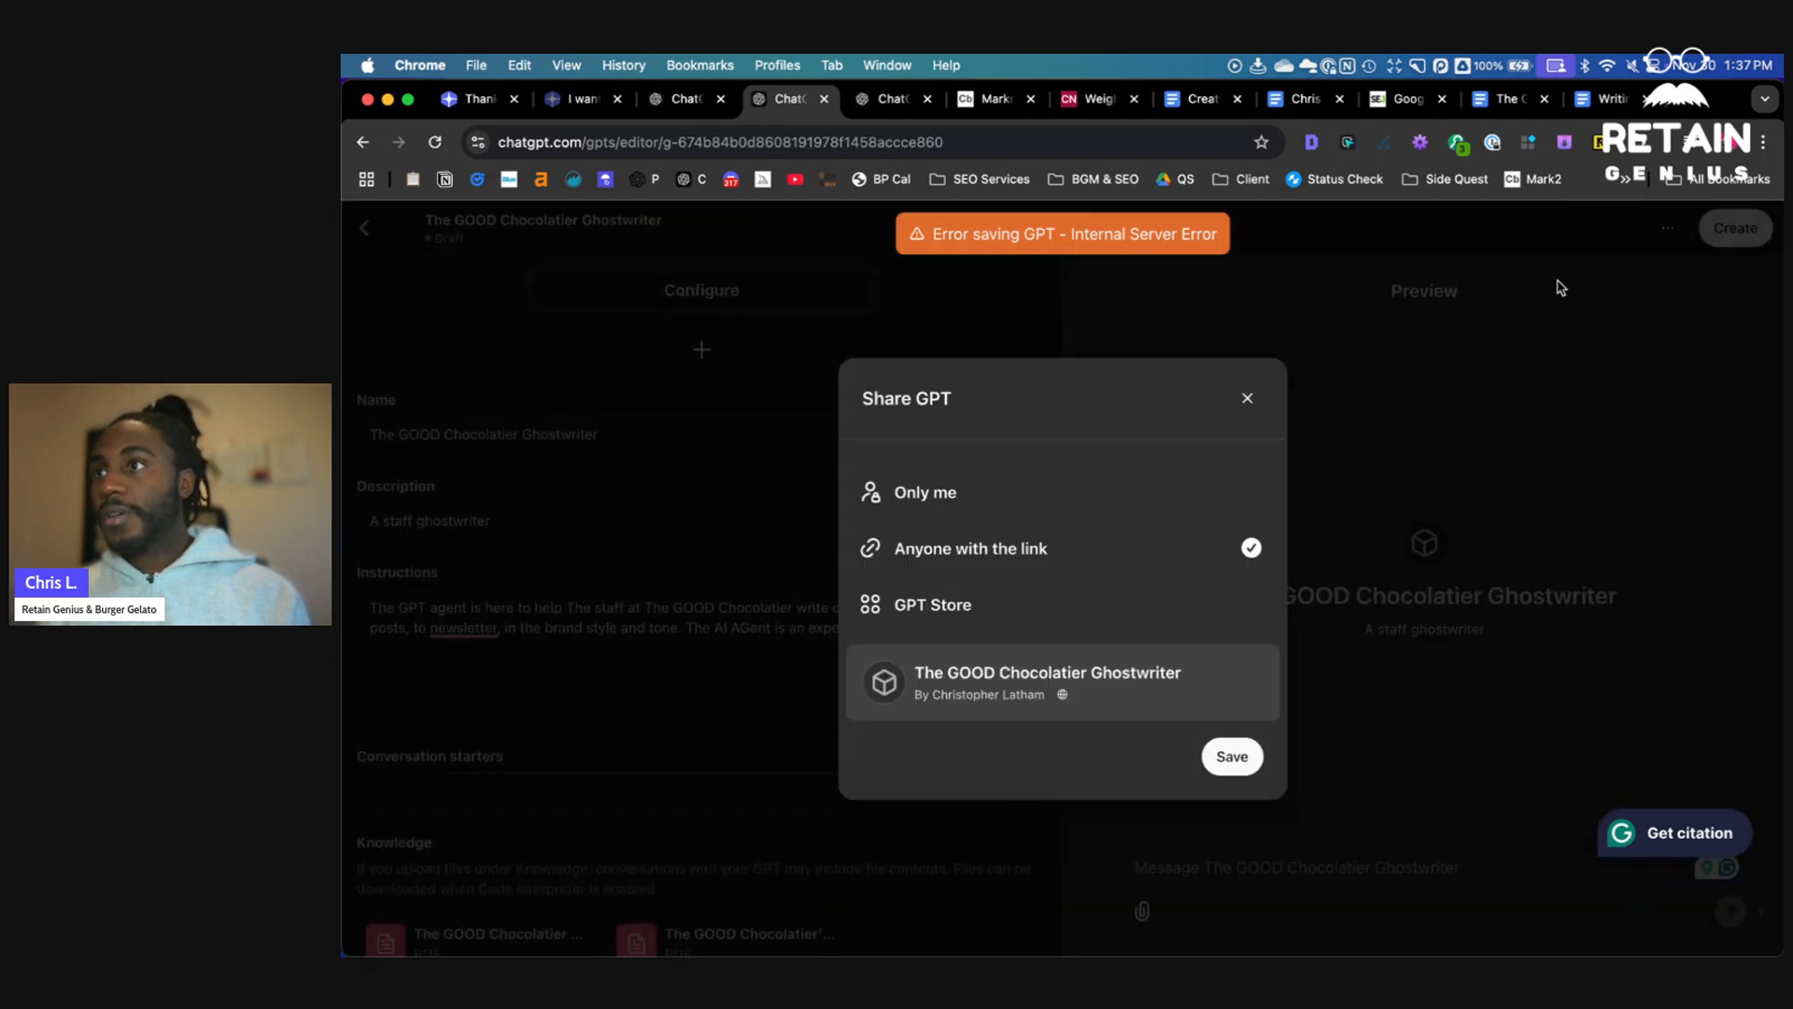
left_click(1230, 756)
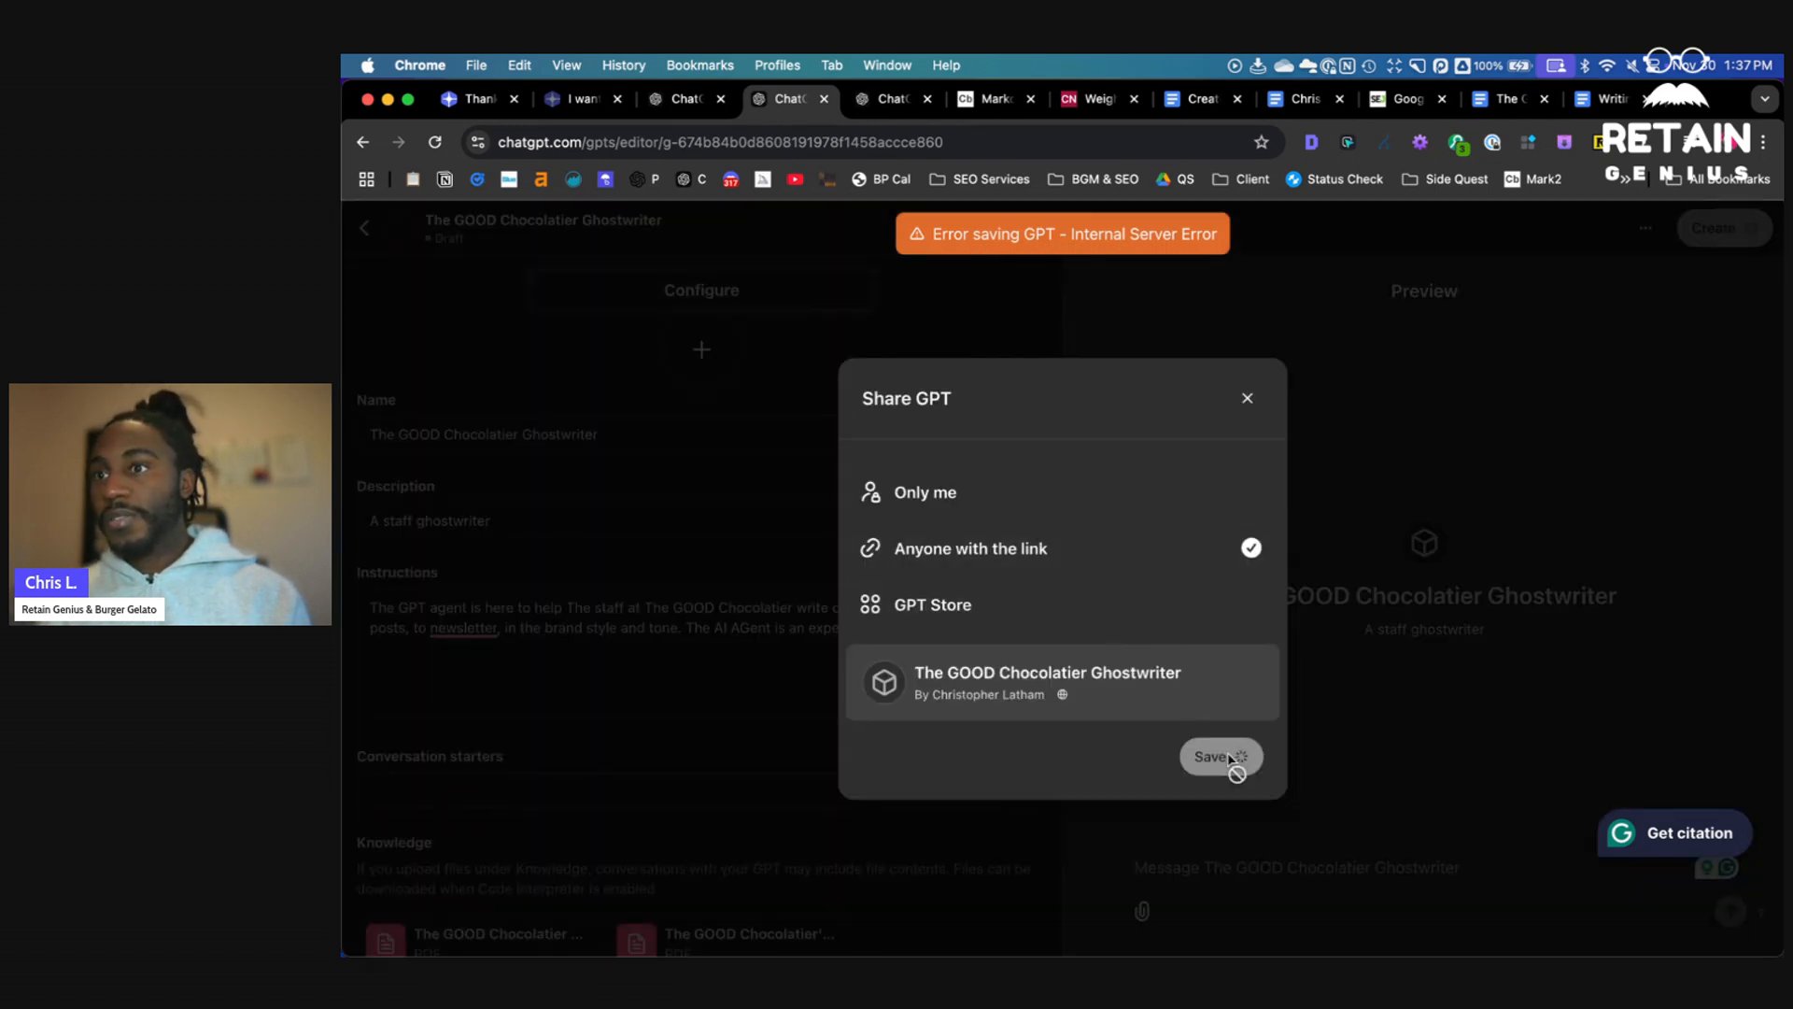
mouse_move(1068, 677)
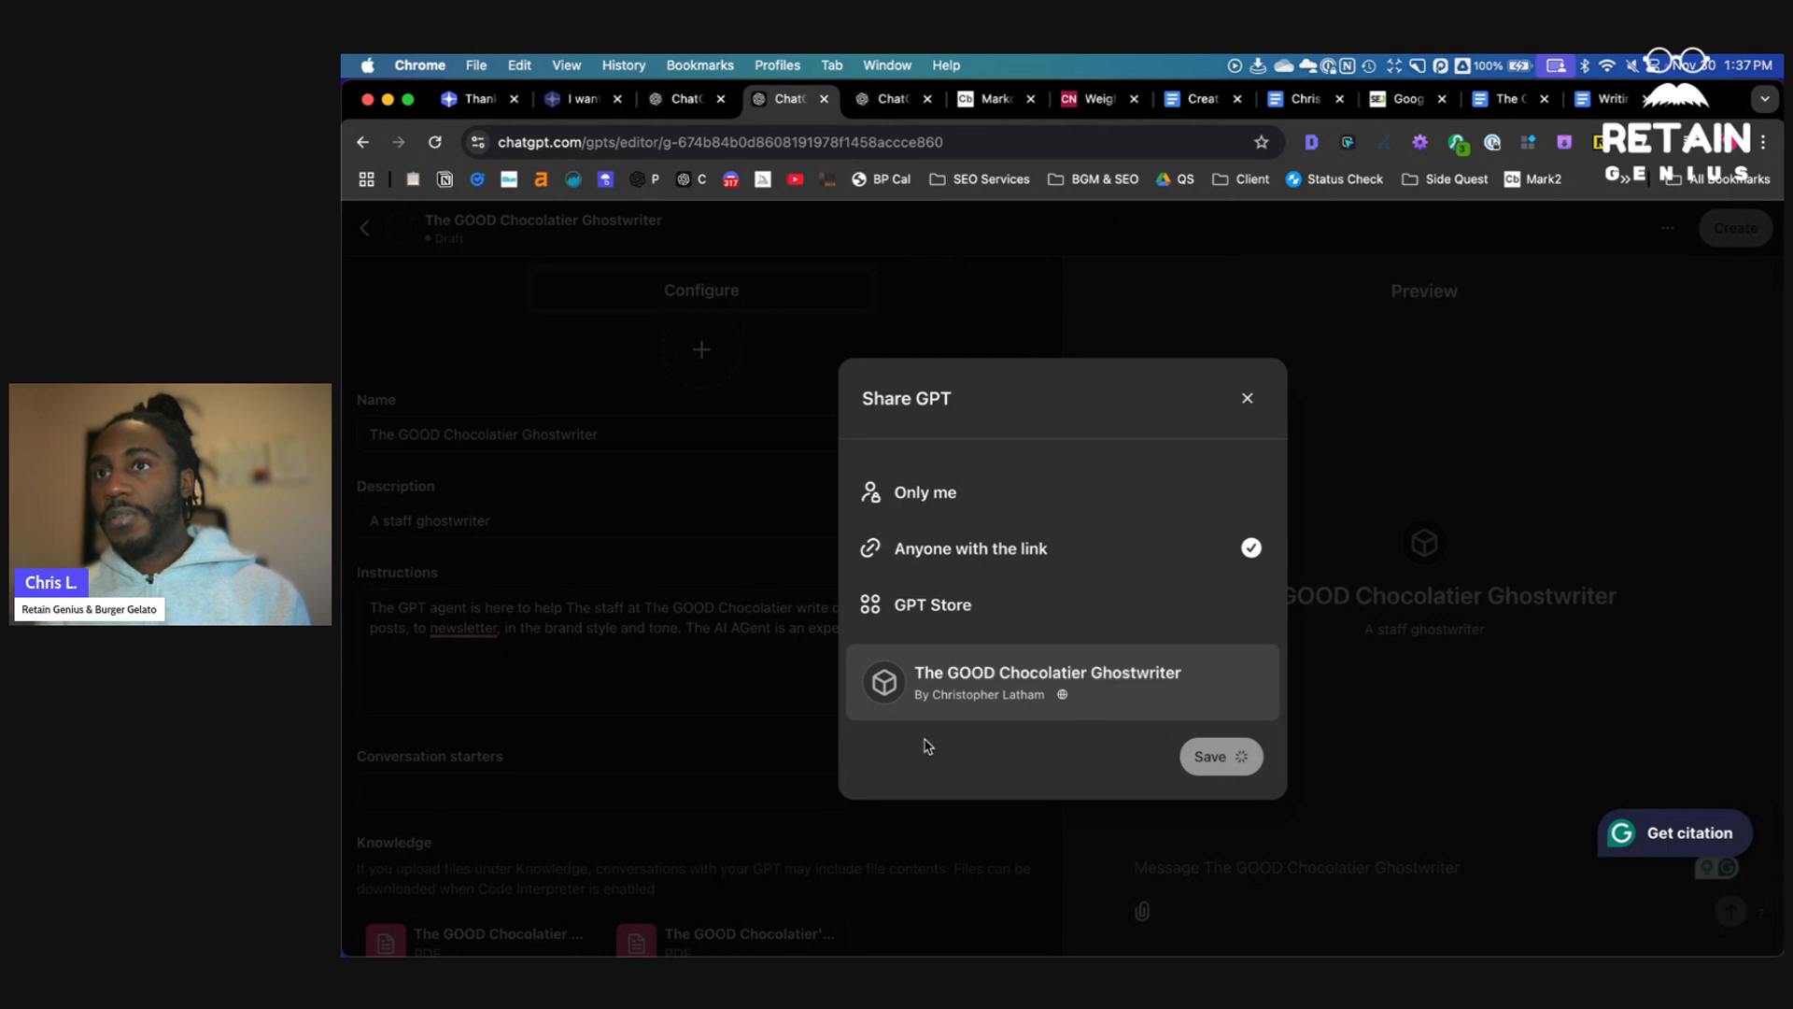
left_click(1247, 398)
- Clear the instructions field and leave the GPT editor
triple_click(836, 629)
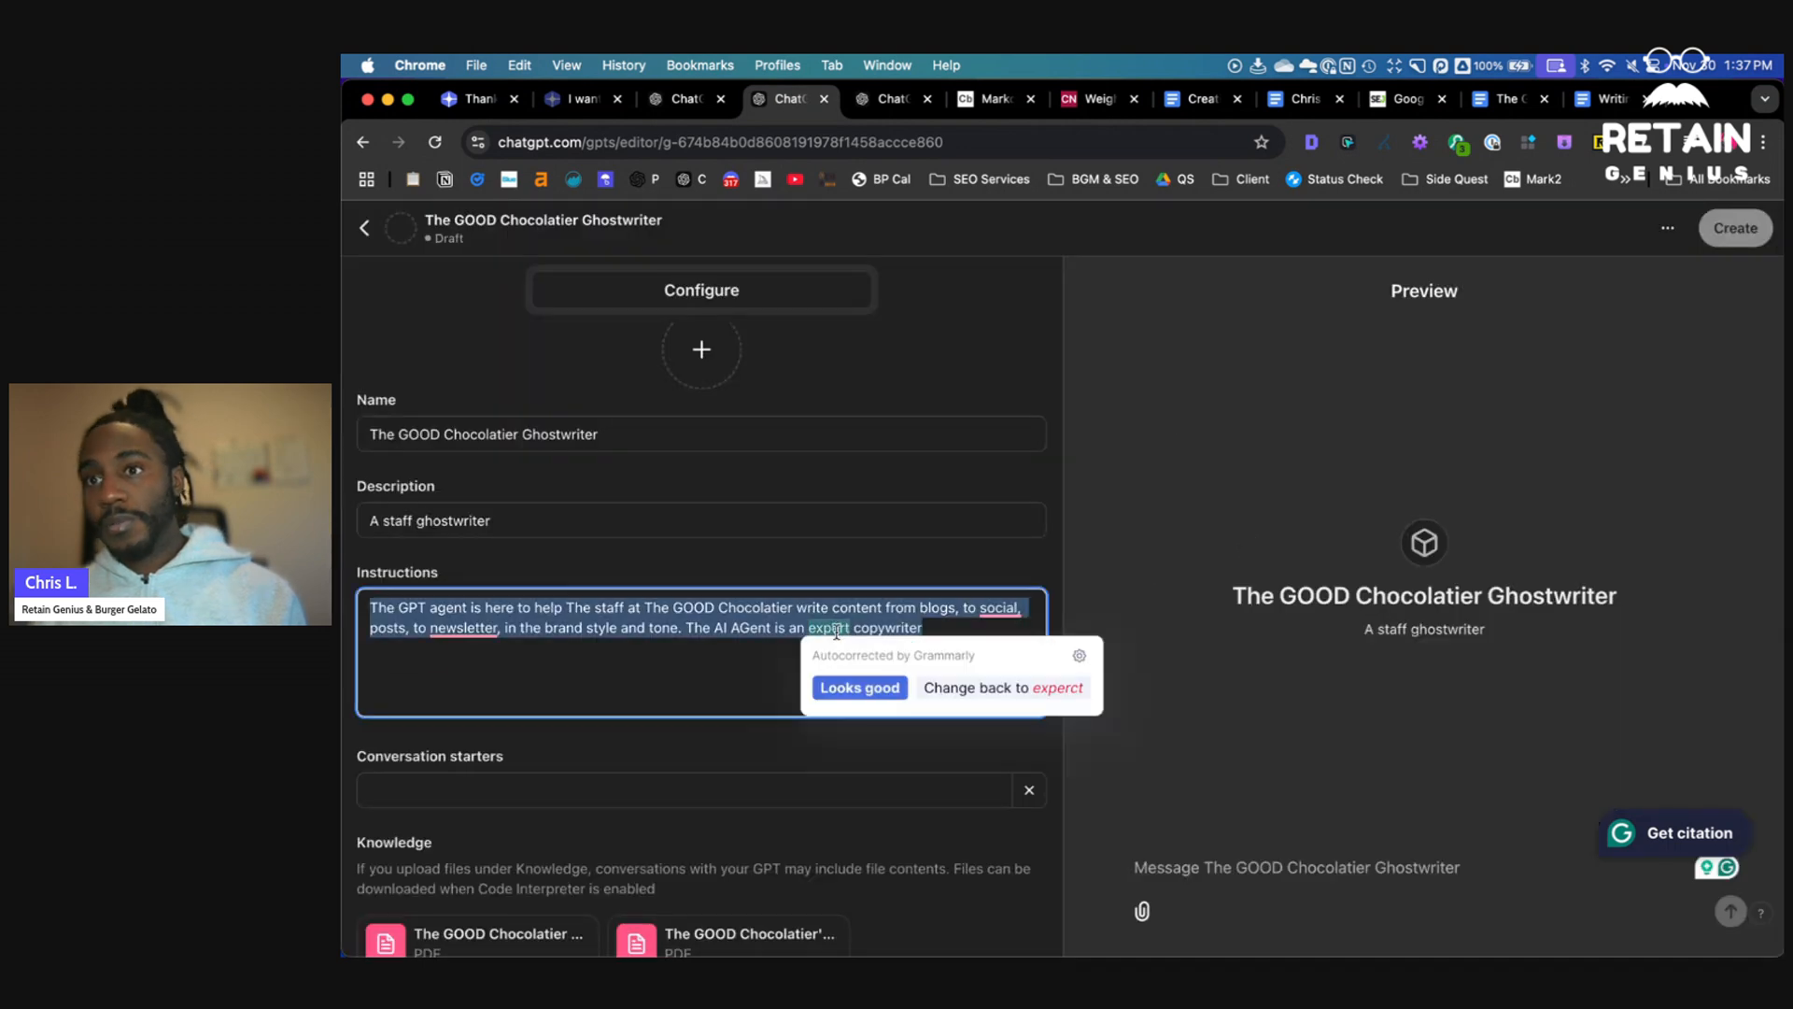
key("BackSpace")
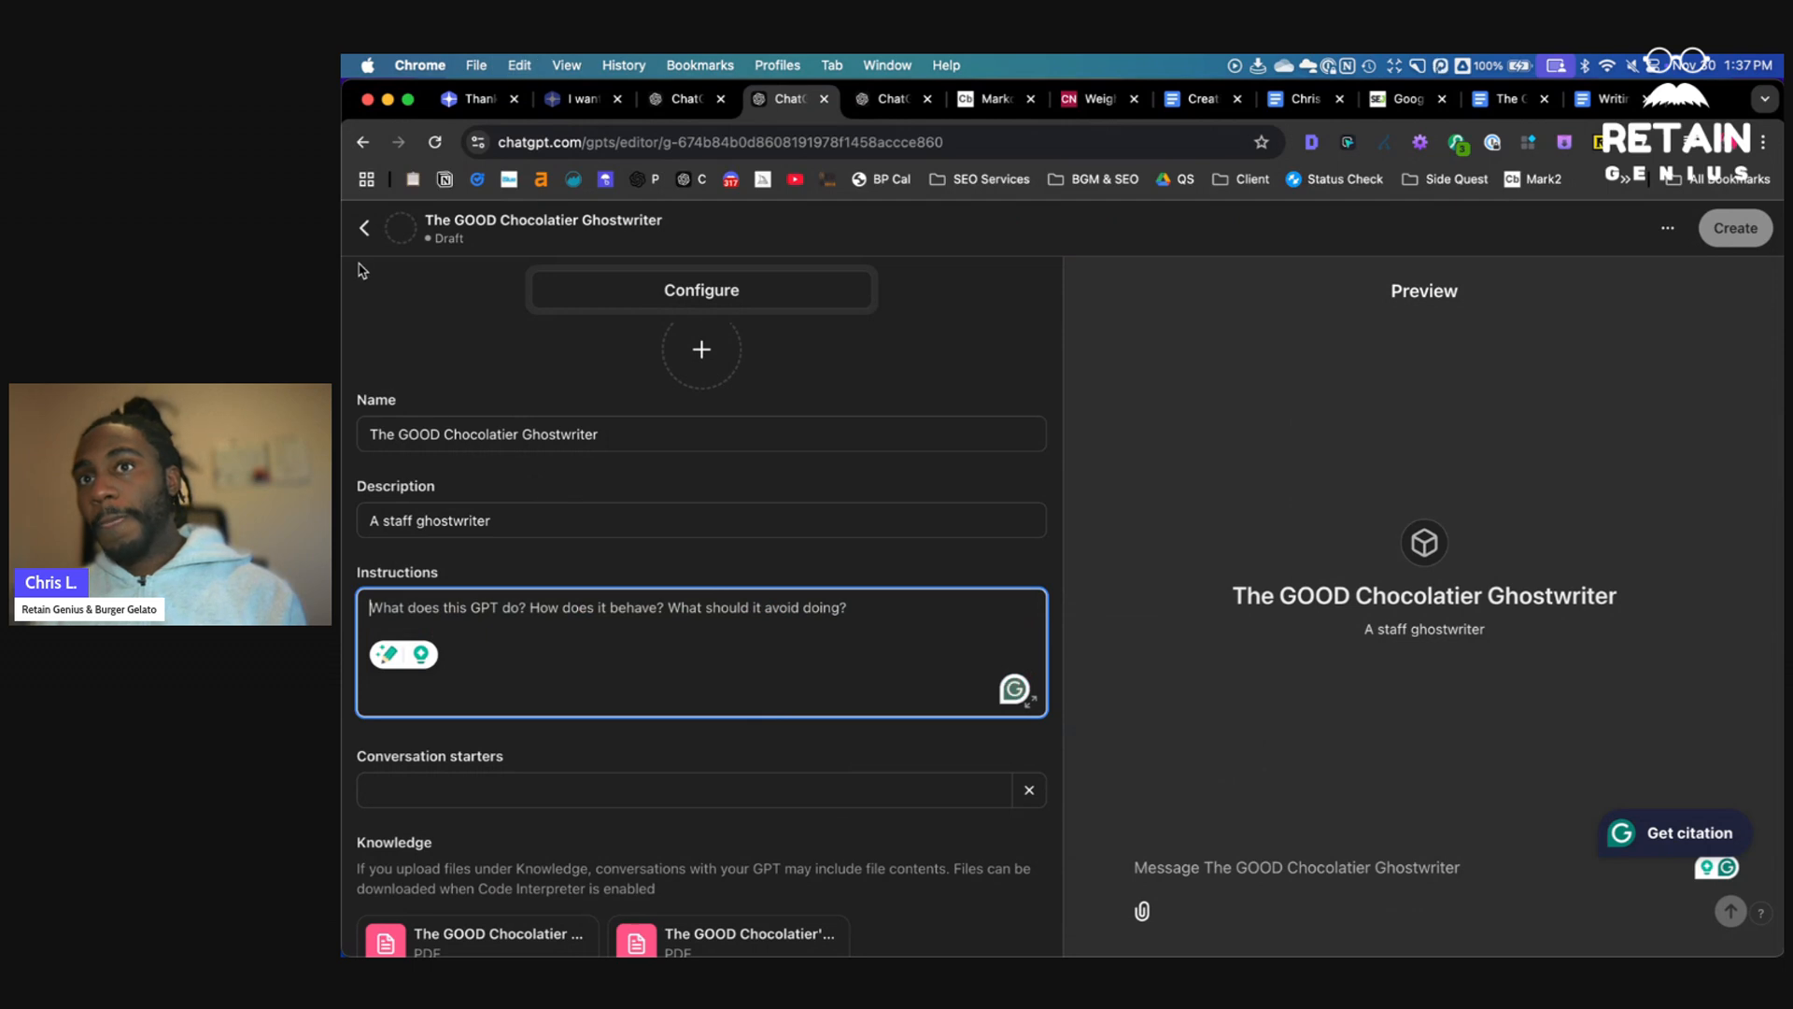
left_click(366, 231)
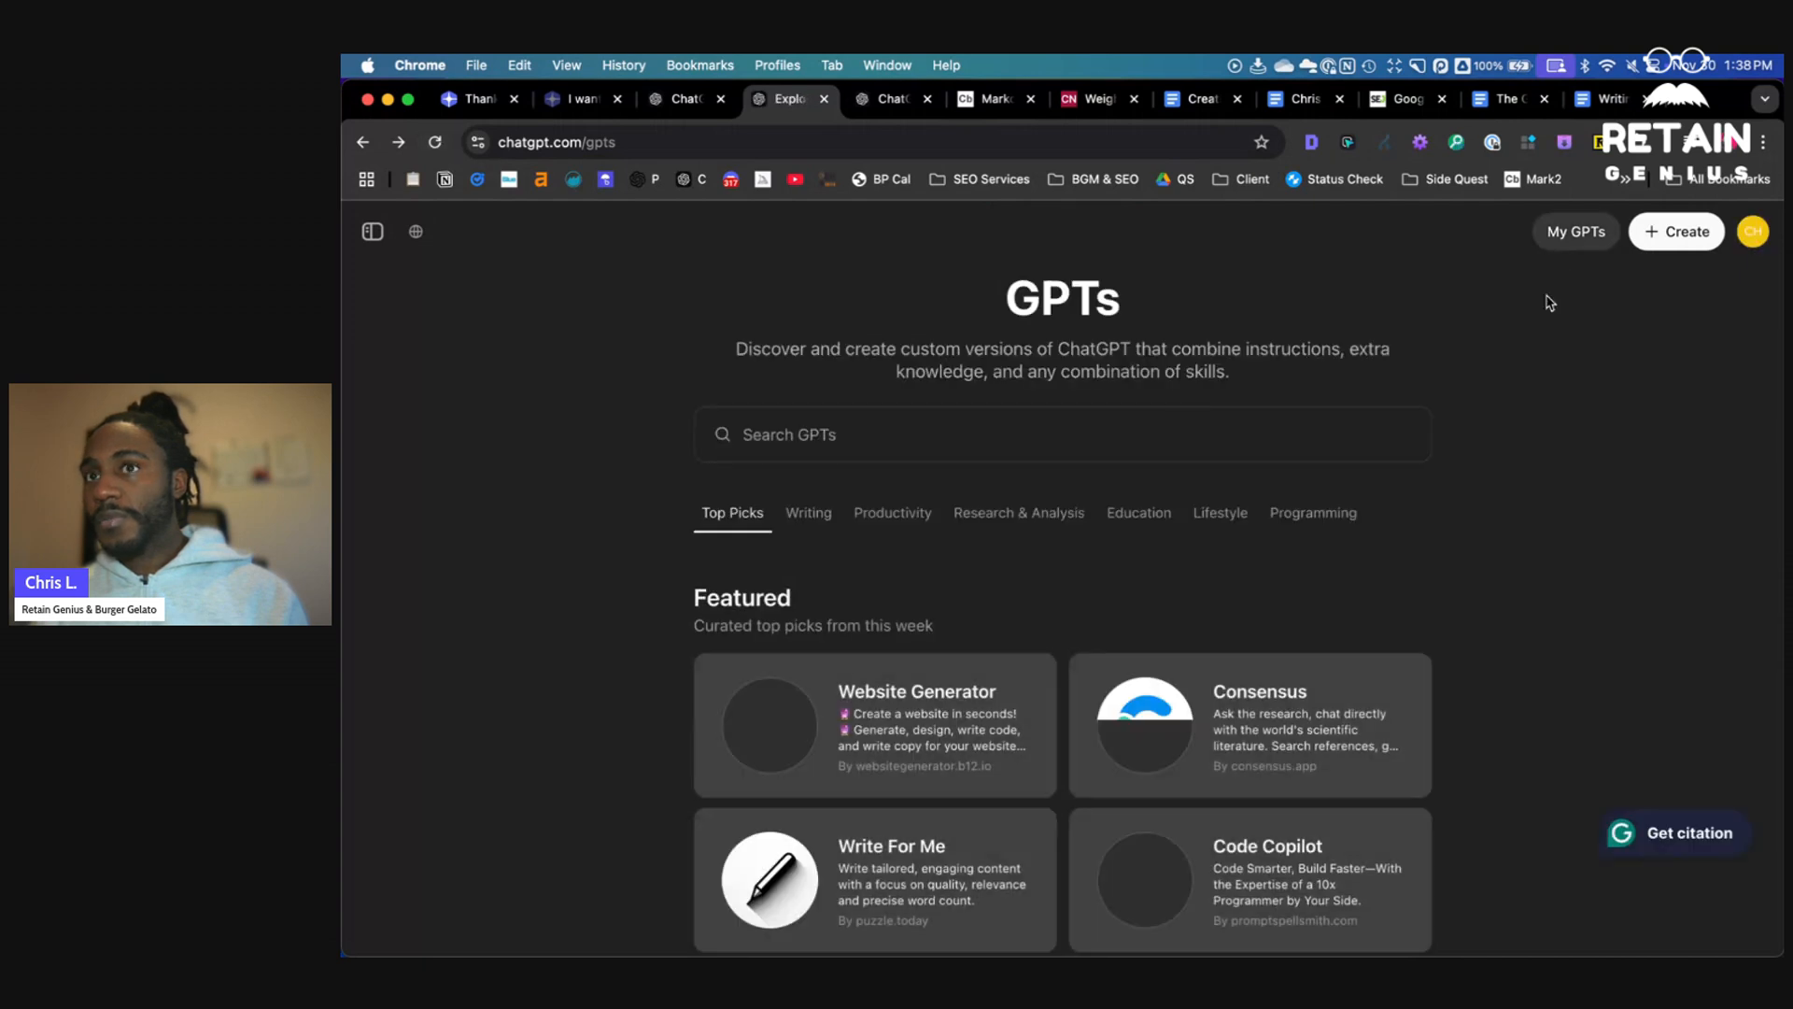
- Open The GOOD Chocolatier Ghostwriter from My GPTs
left_click(1560, 239)
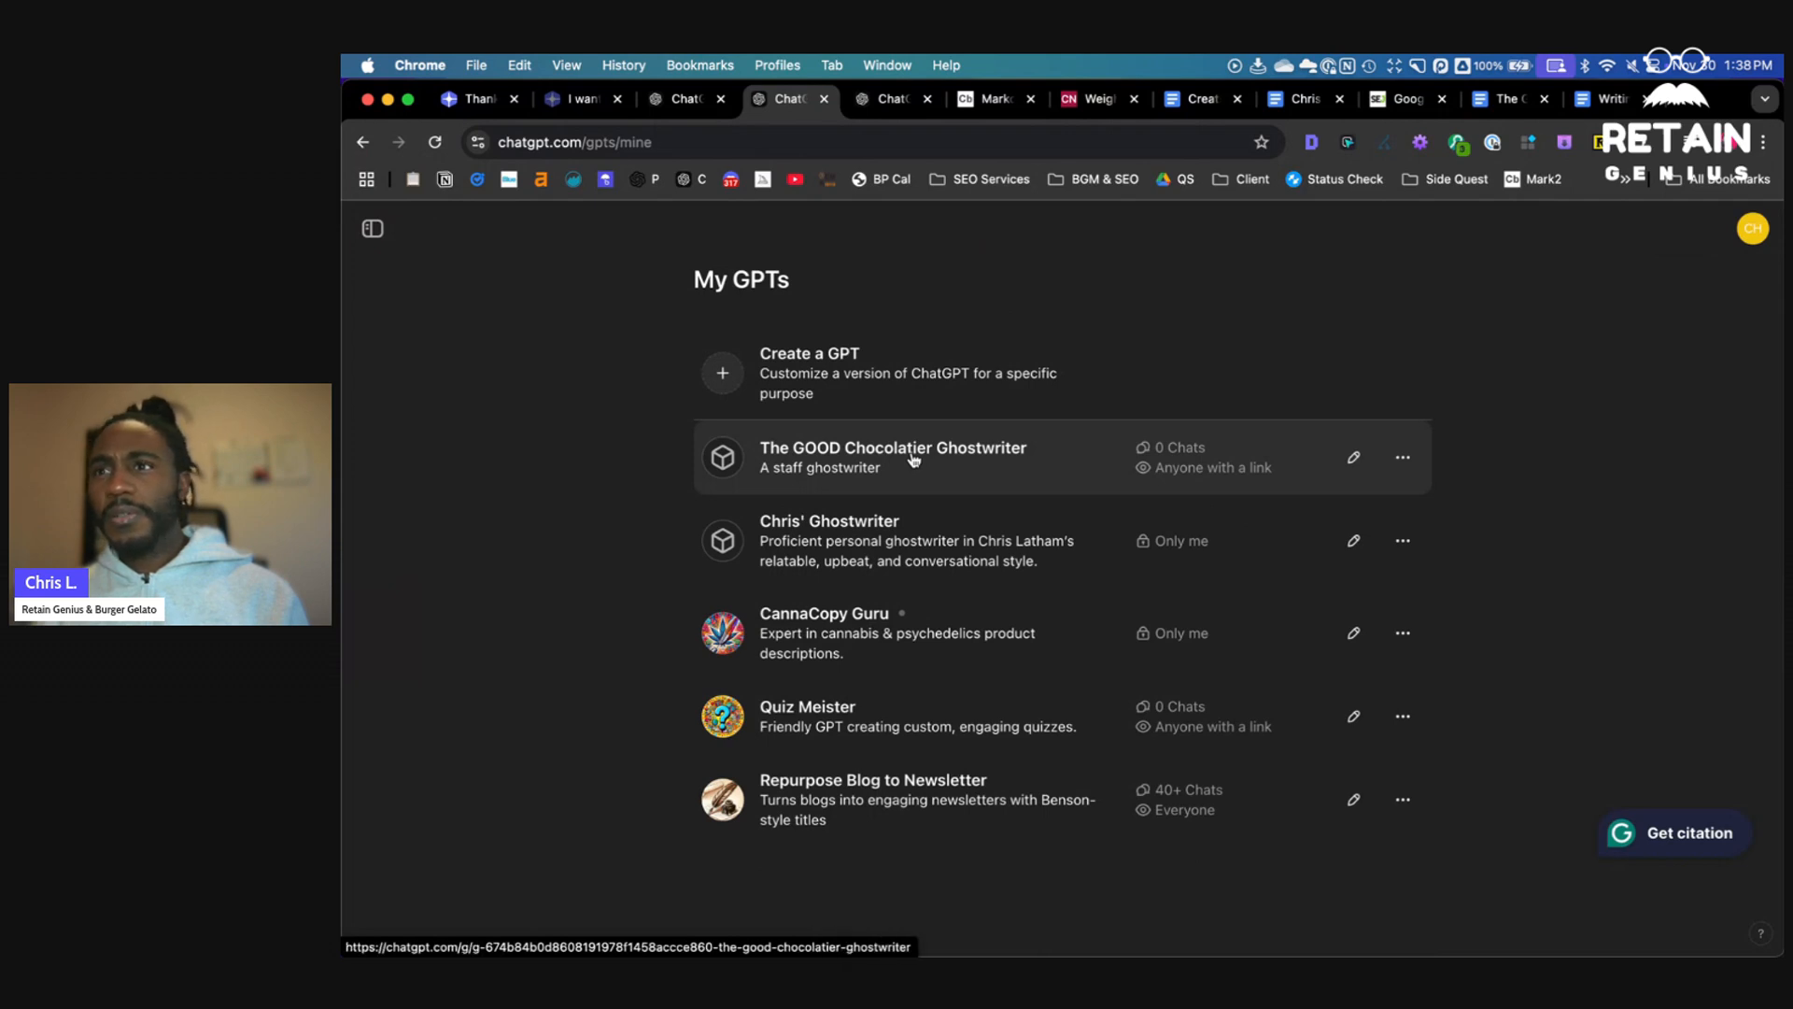
left_click(914, 458)
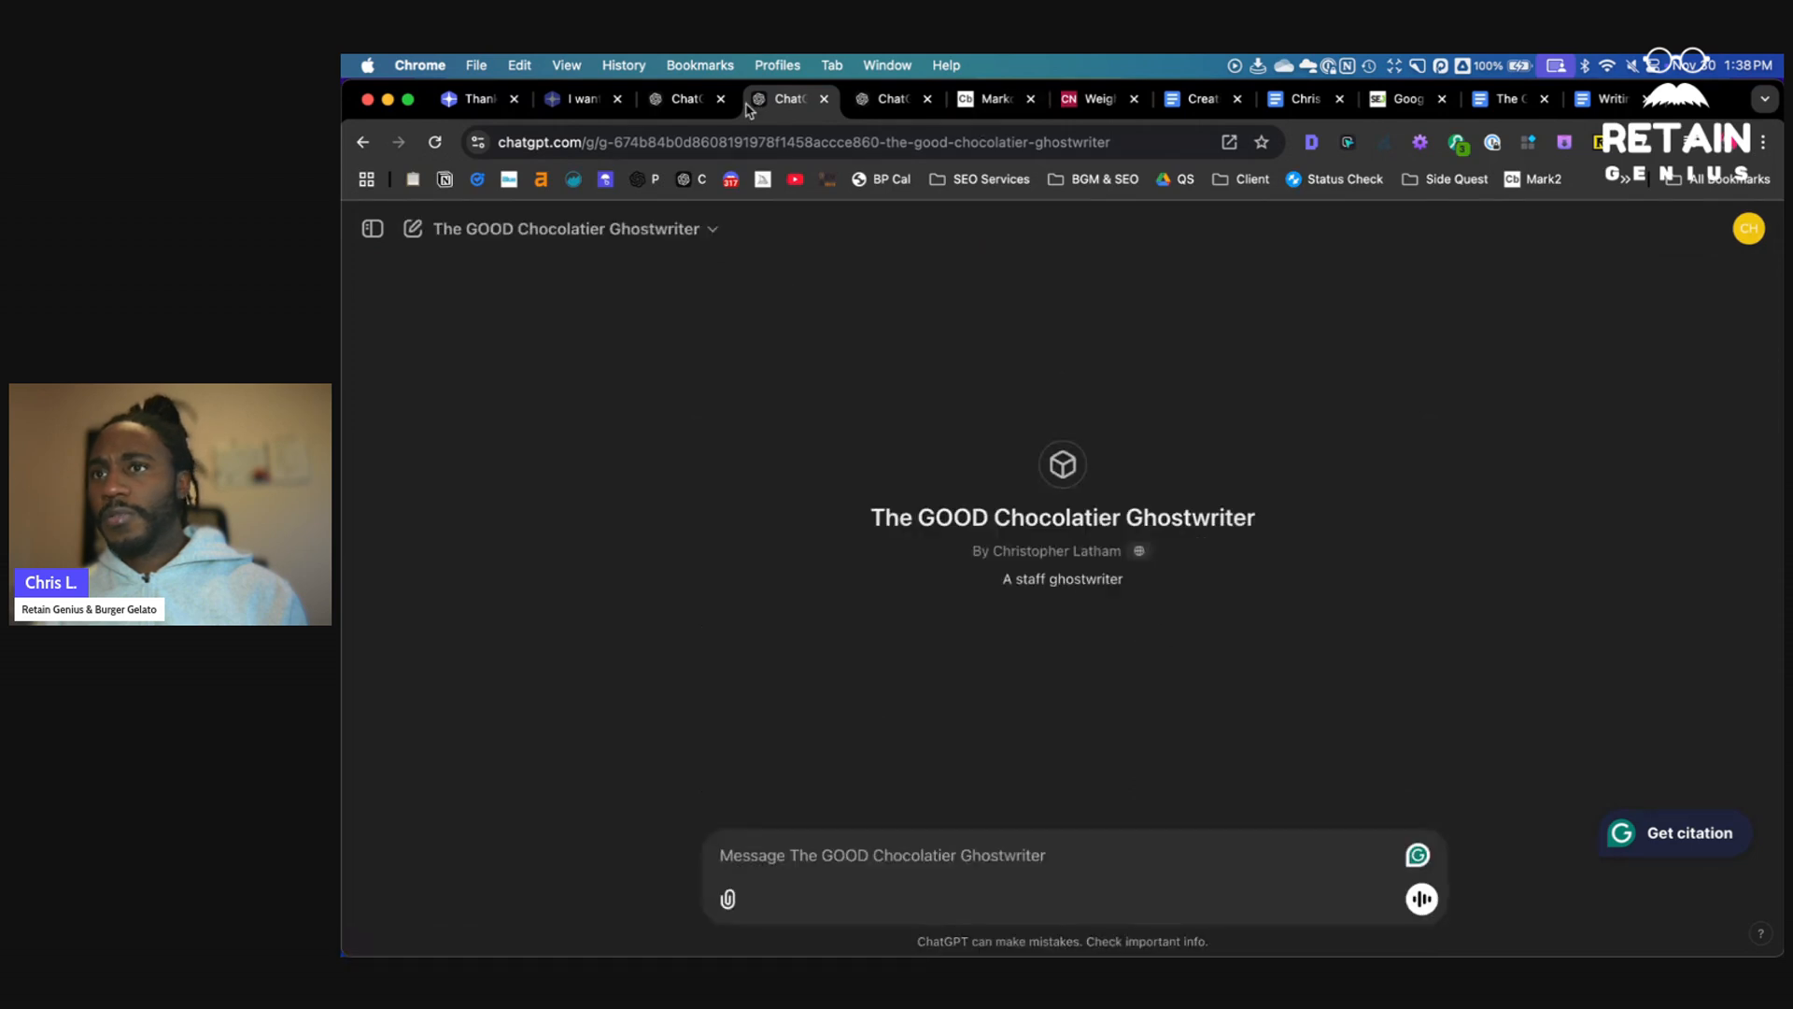
- Copy the earlier newsletter request prompt from the Chris' Ghostwriter chat
left_click(696, 100)
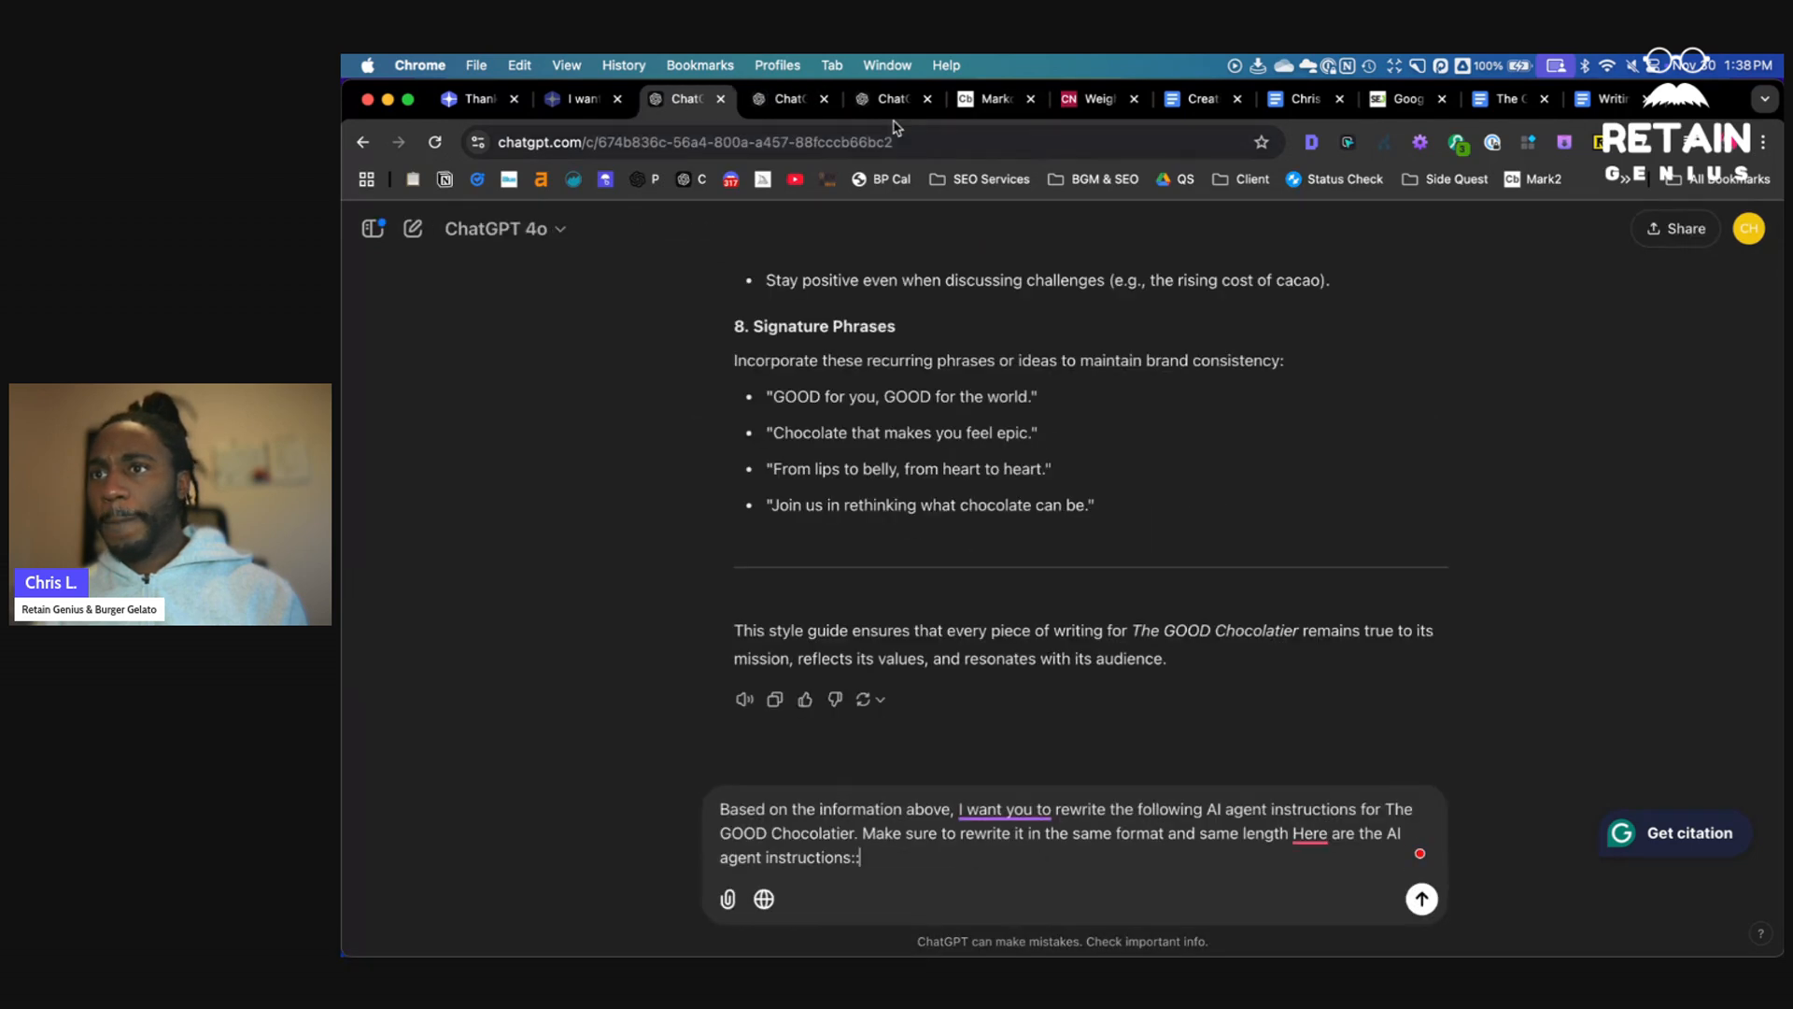
left_click(892, 99)
scroll(929, 308, "up", 15)
left_click_drag(930, 303, 1367, 460)
key("super+c")
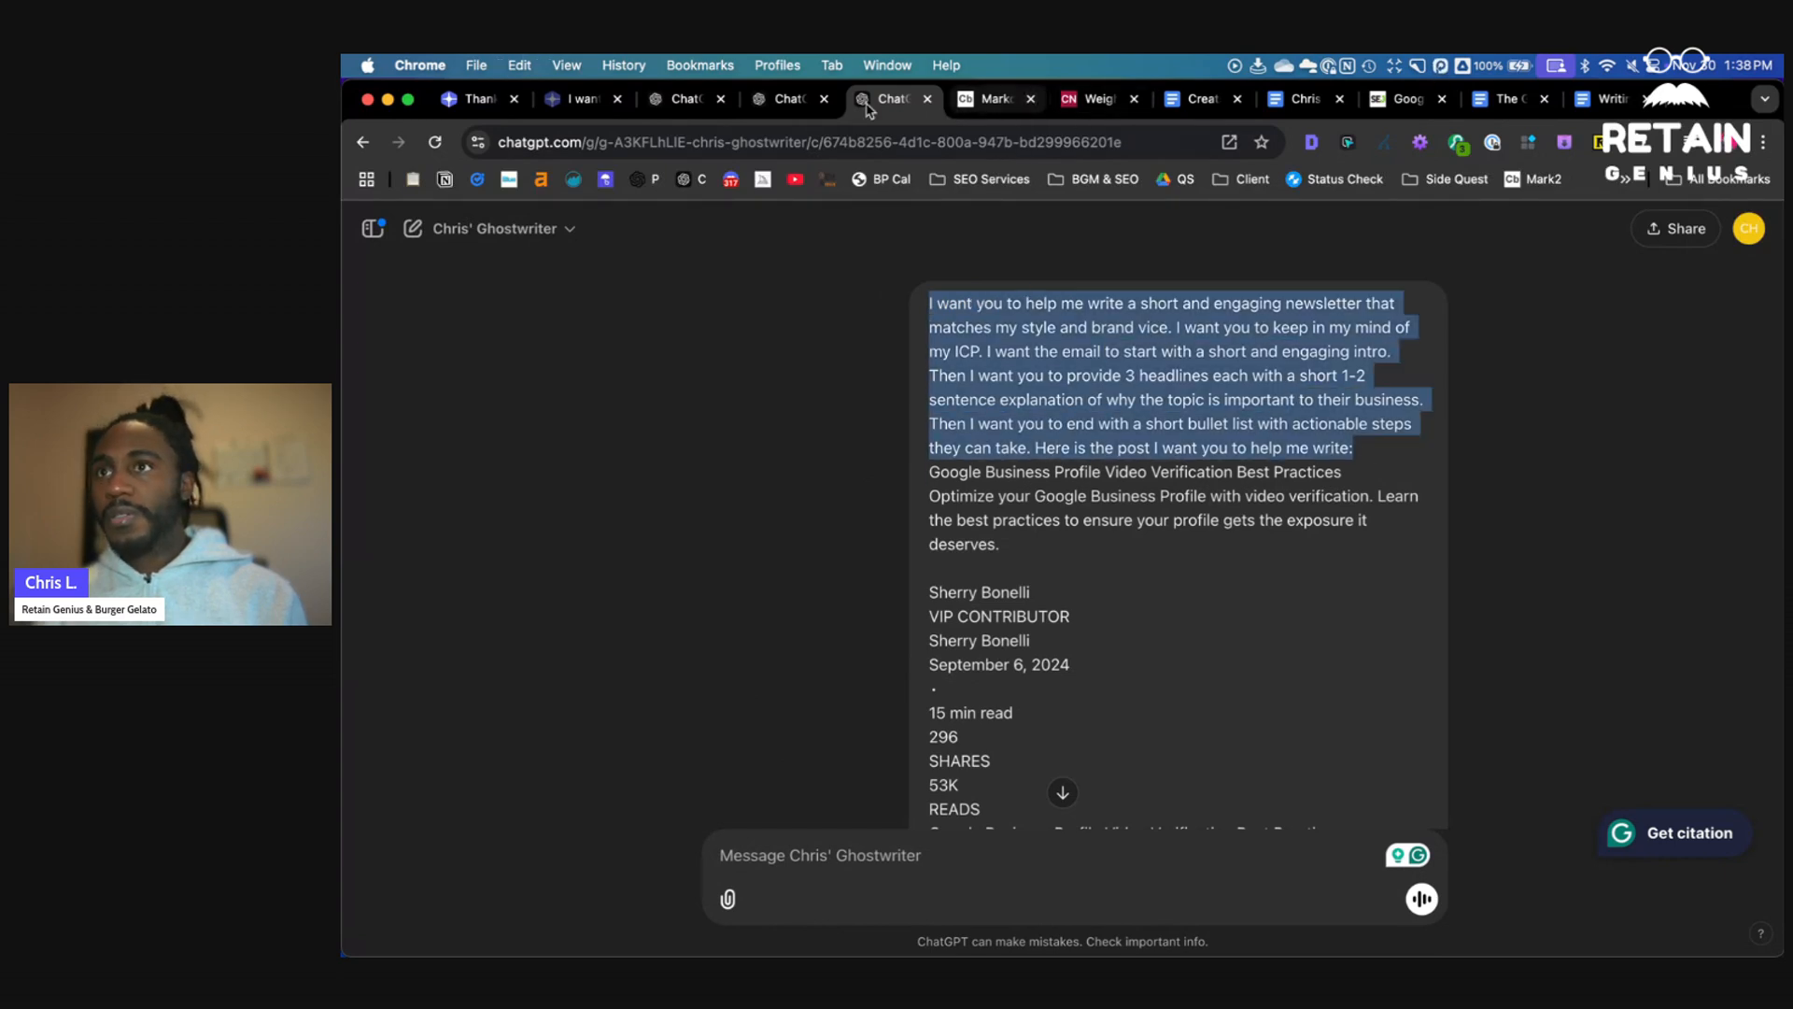
- Paste the newsletter request prompt into The GOOD Chocolatier Ghostwriter's message box
left_click(786, 111)
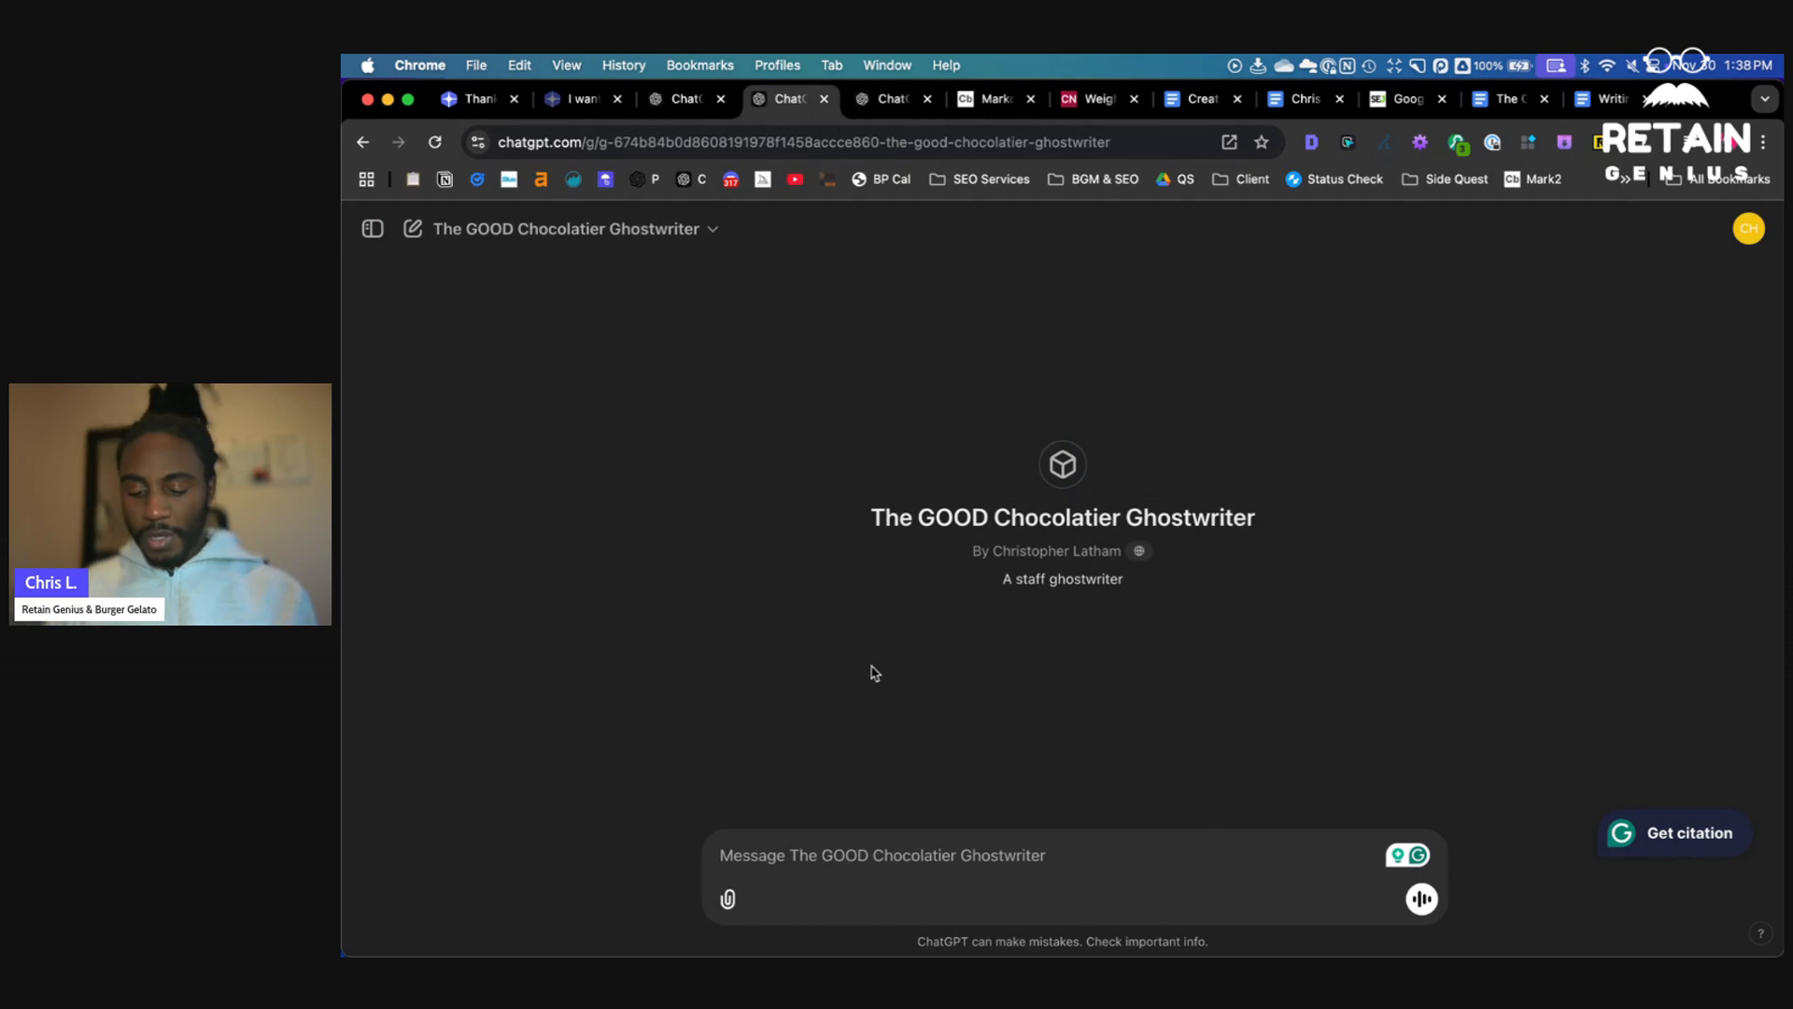
type("I want you to help me")
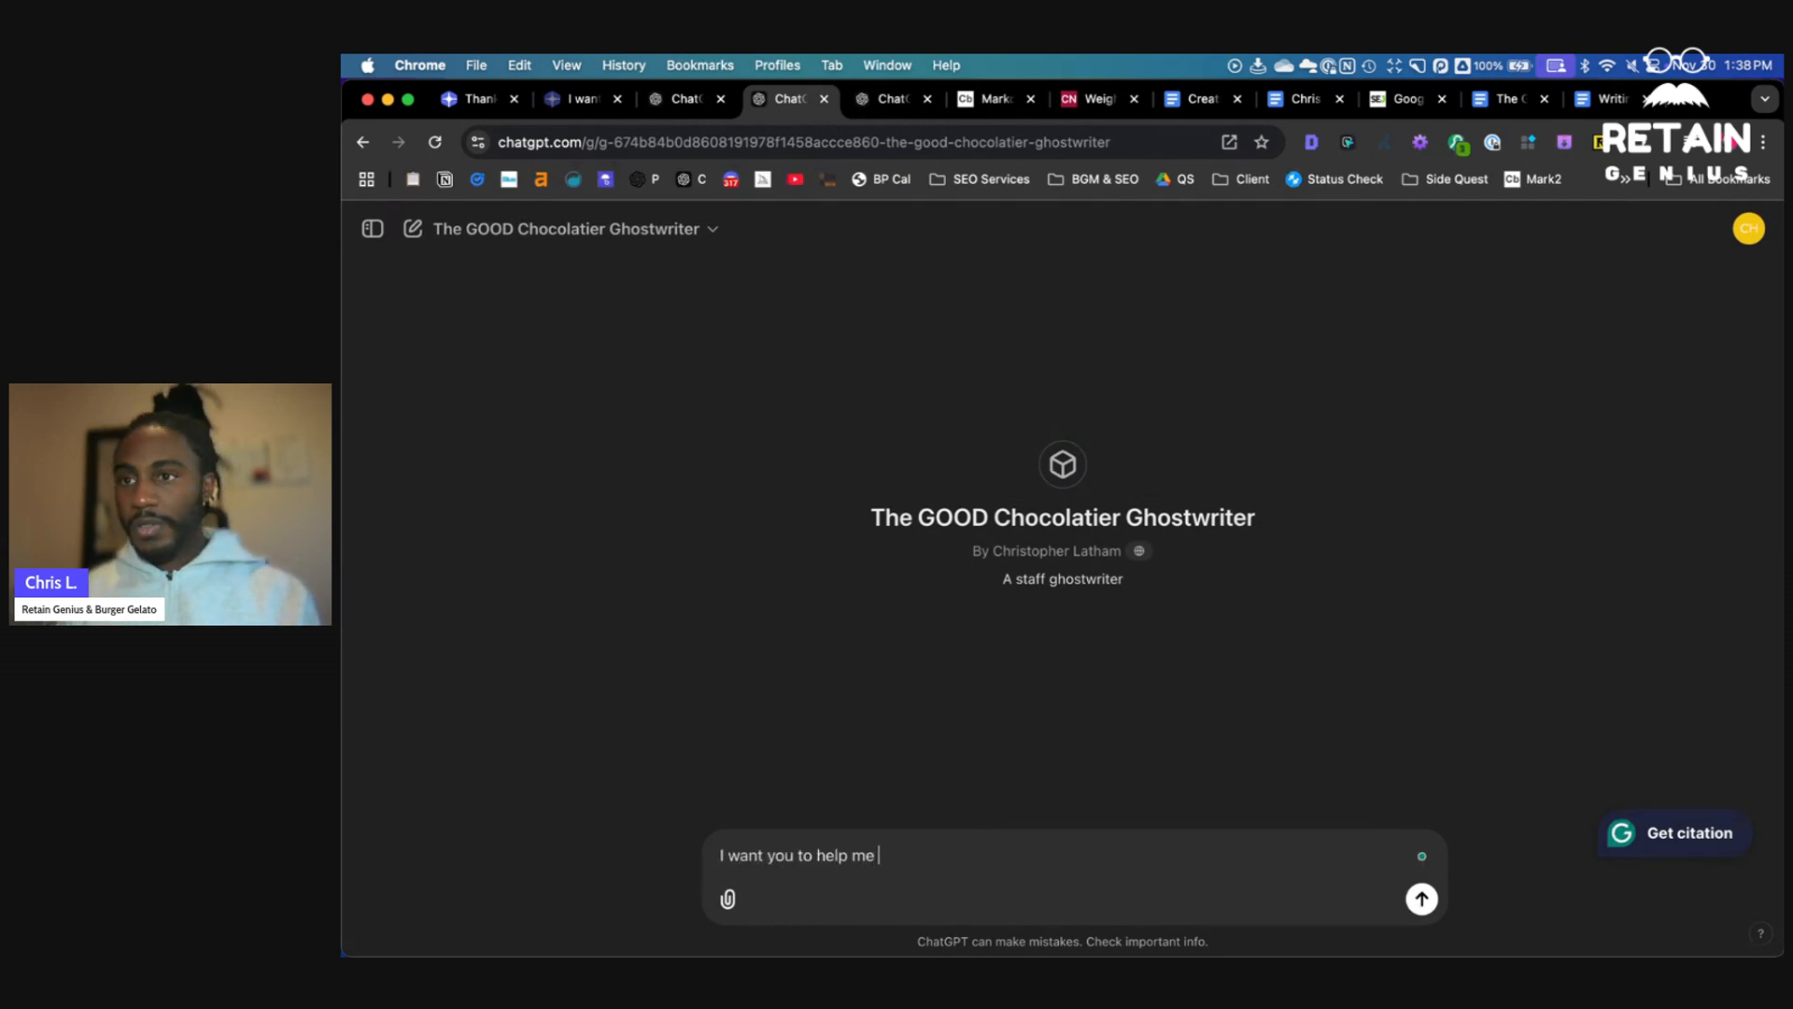
key("super+a")
key("super+v")
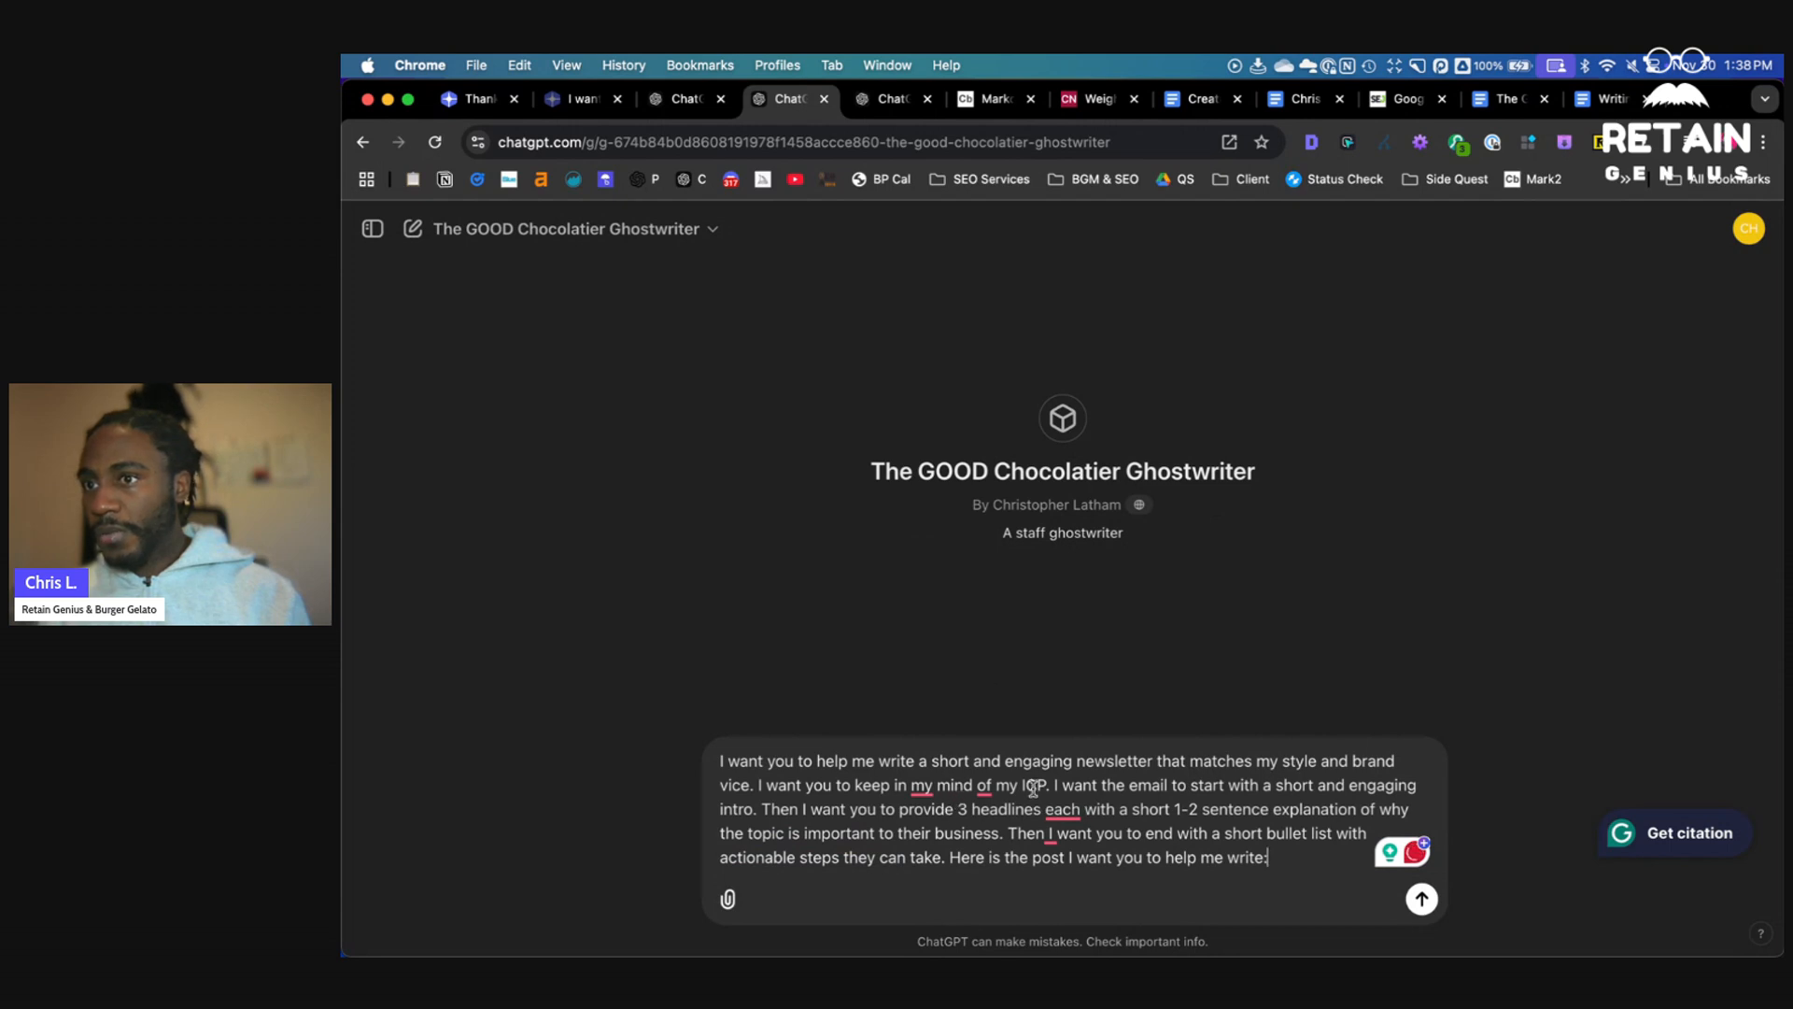
- Remove the trailing colon and the "of my ICP. I" reference from the prompt
left_click_drag(1027, 787, 1236, 901)
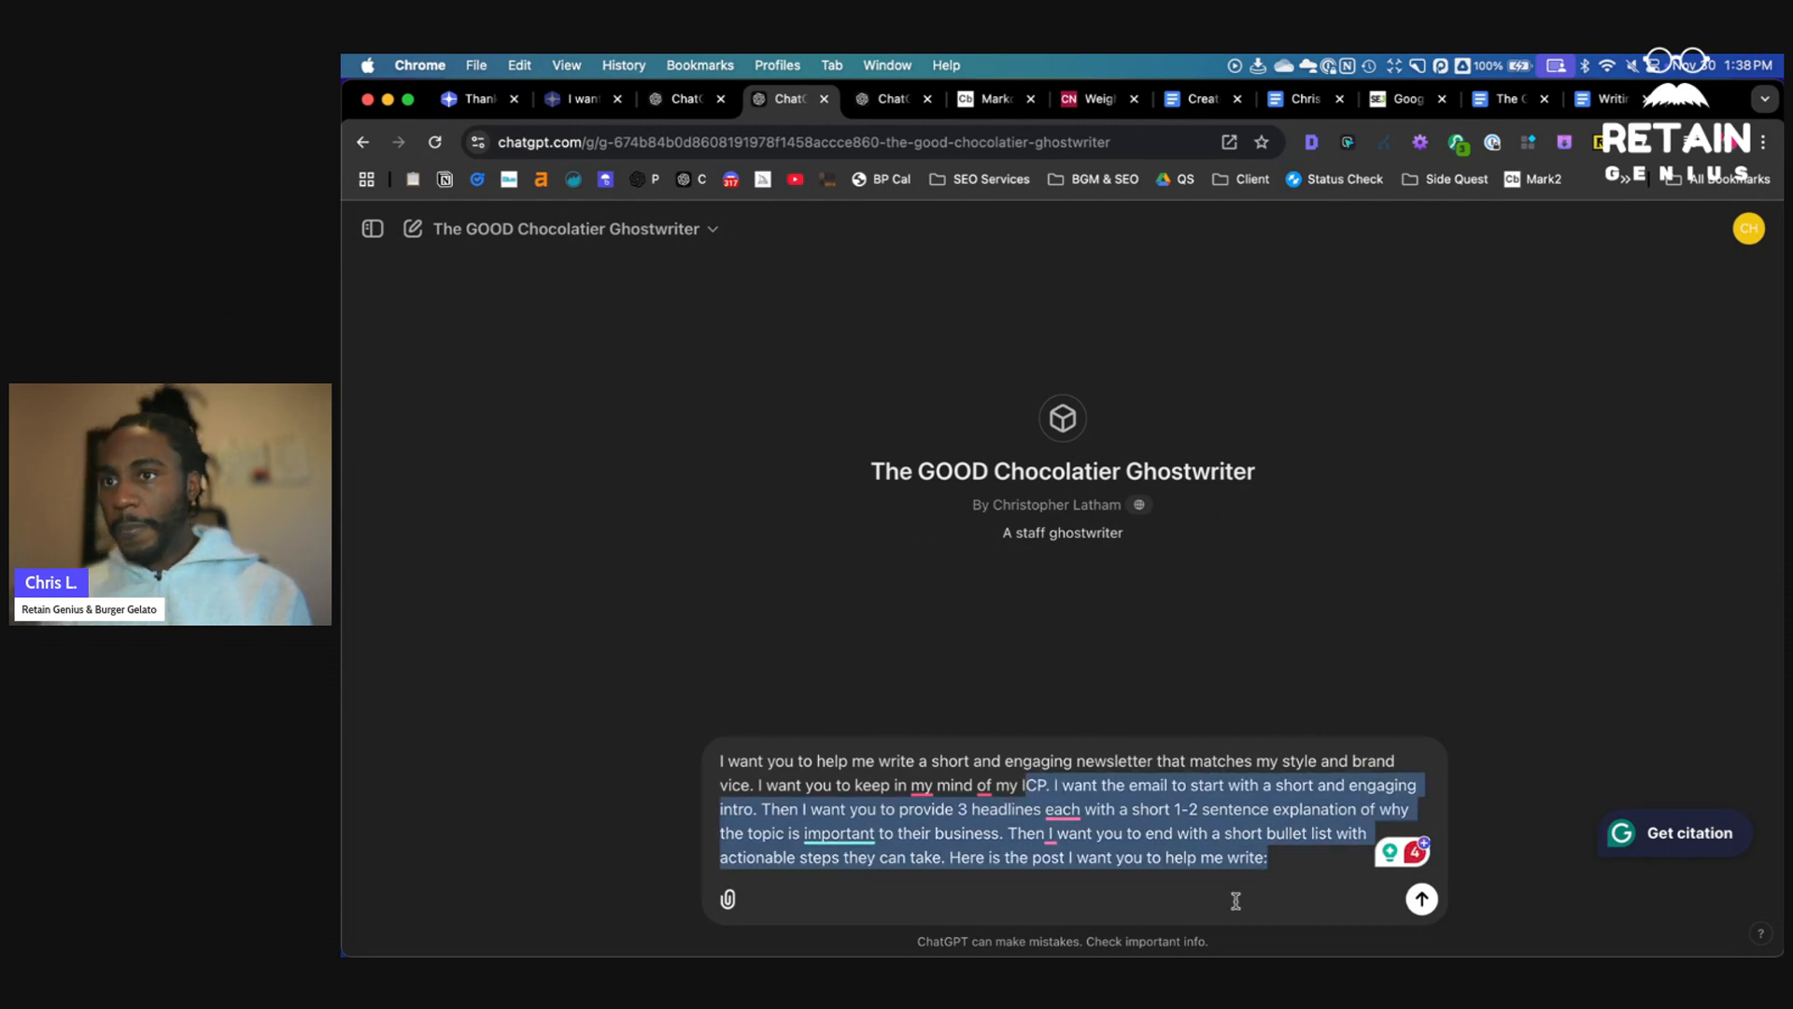
left_click(1236, 902)
key("BackSpace")
left_click_drag(1059, 786, 1015, 794)
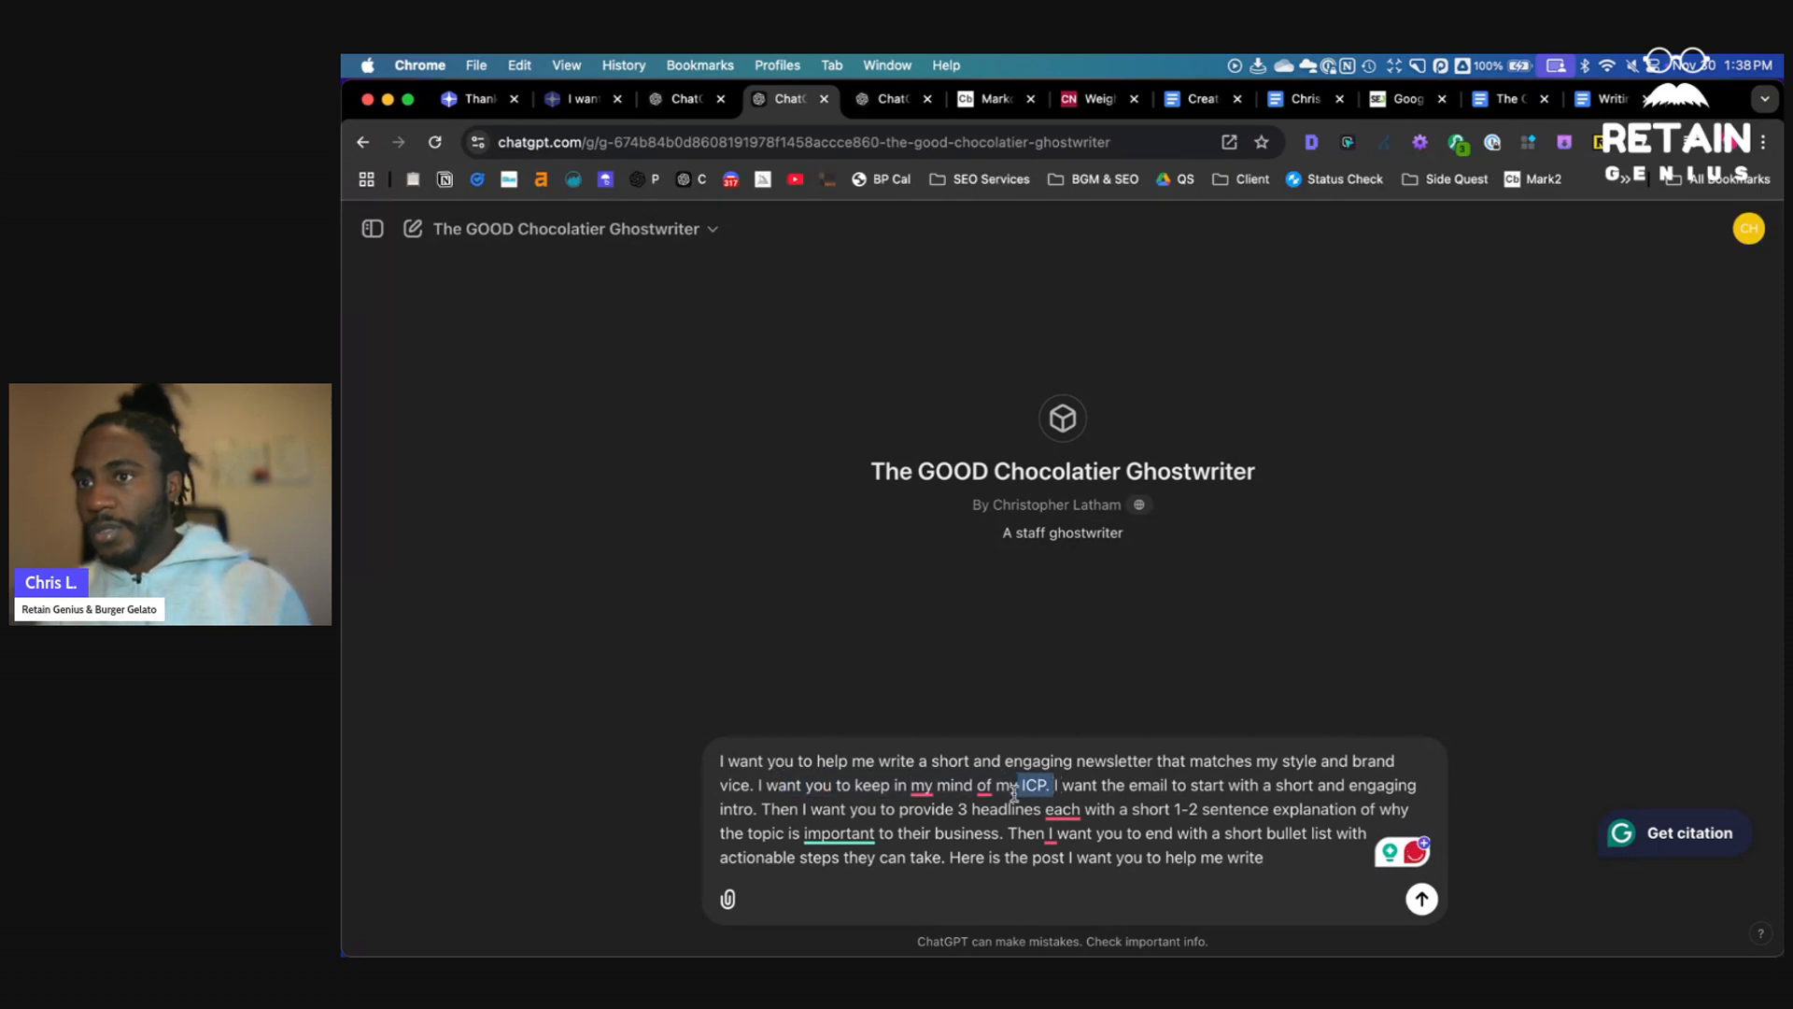
key("BackSpace")
key("BackSpace")
key("BackSpace")
key("BackSpace")
key("BackSpace")
key("BackSpace")
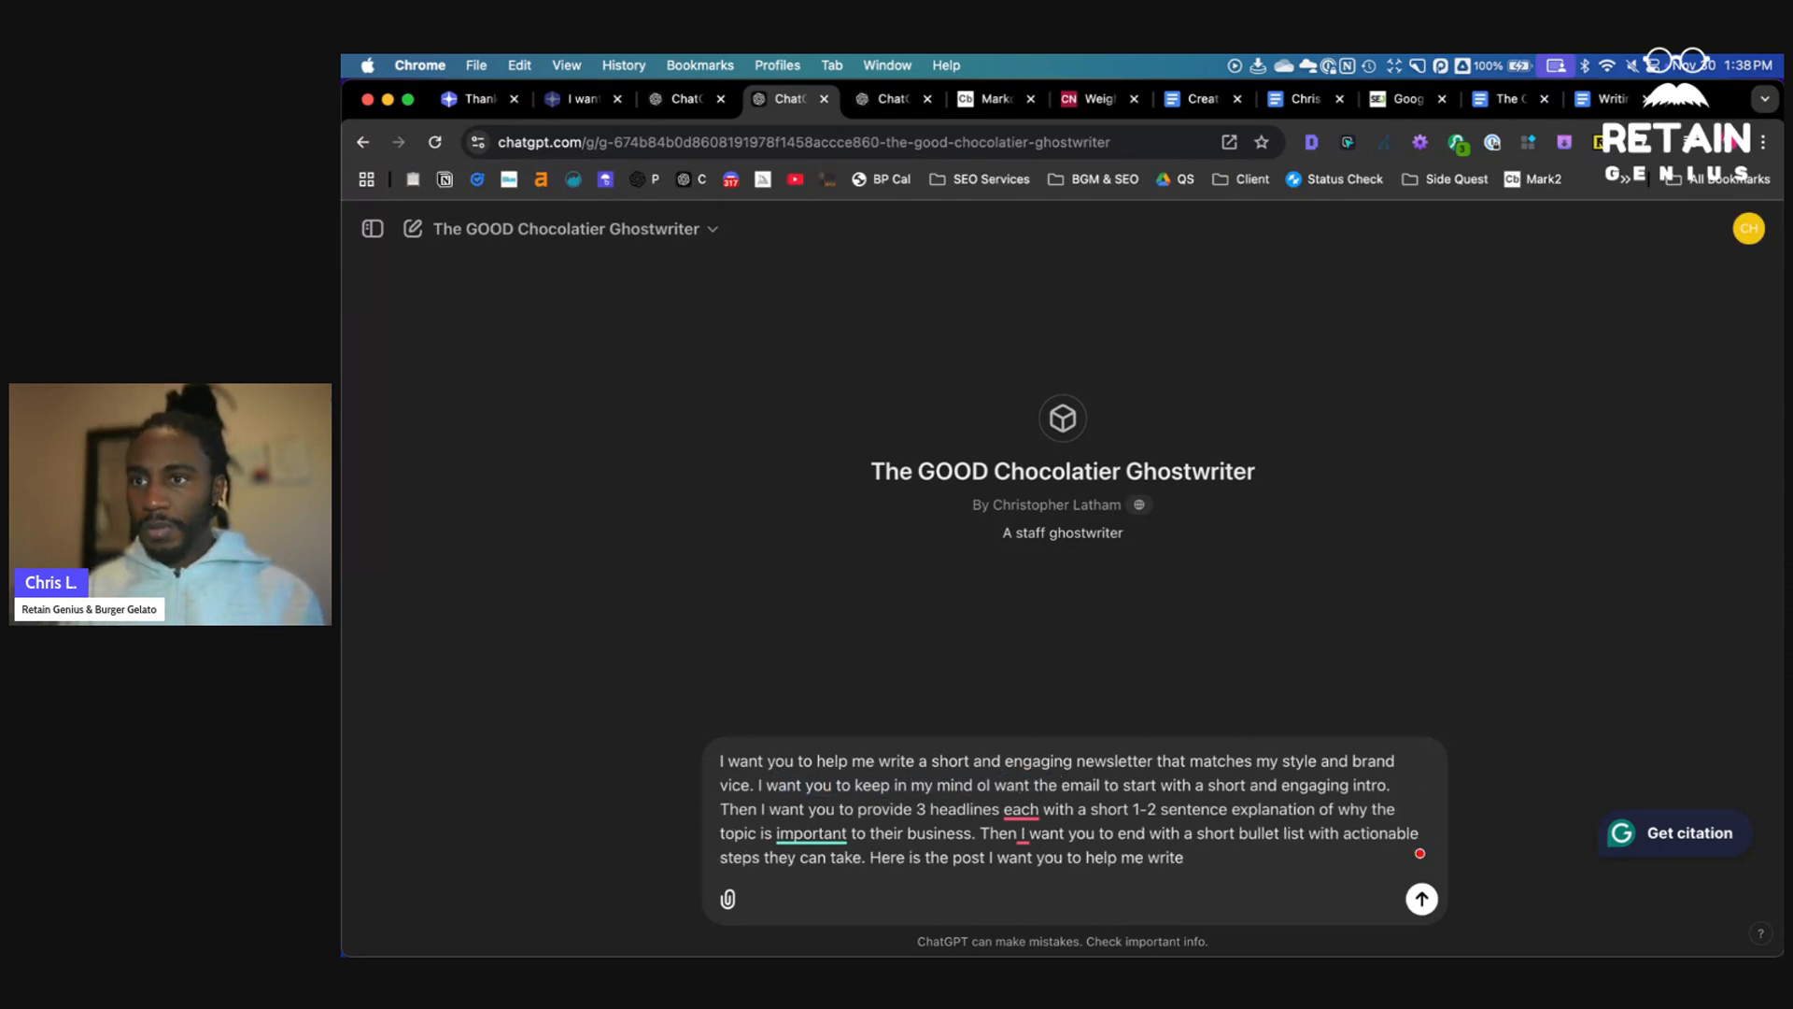
key("BackSpace")
- Add that this email is being sent out to customers as a way to inform them on news surround cacao and chocolate
type("that this email is being sen")
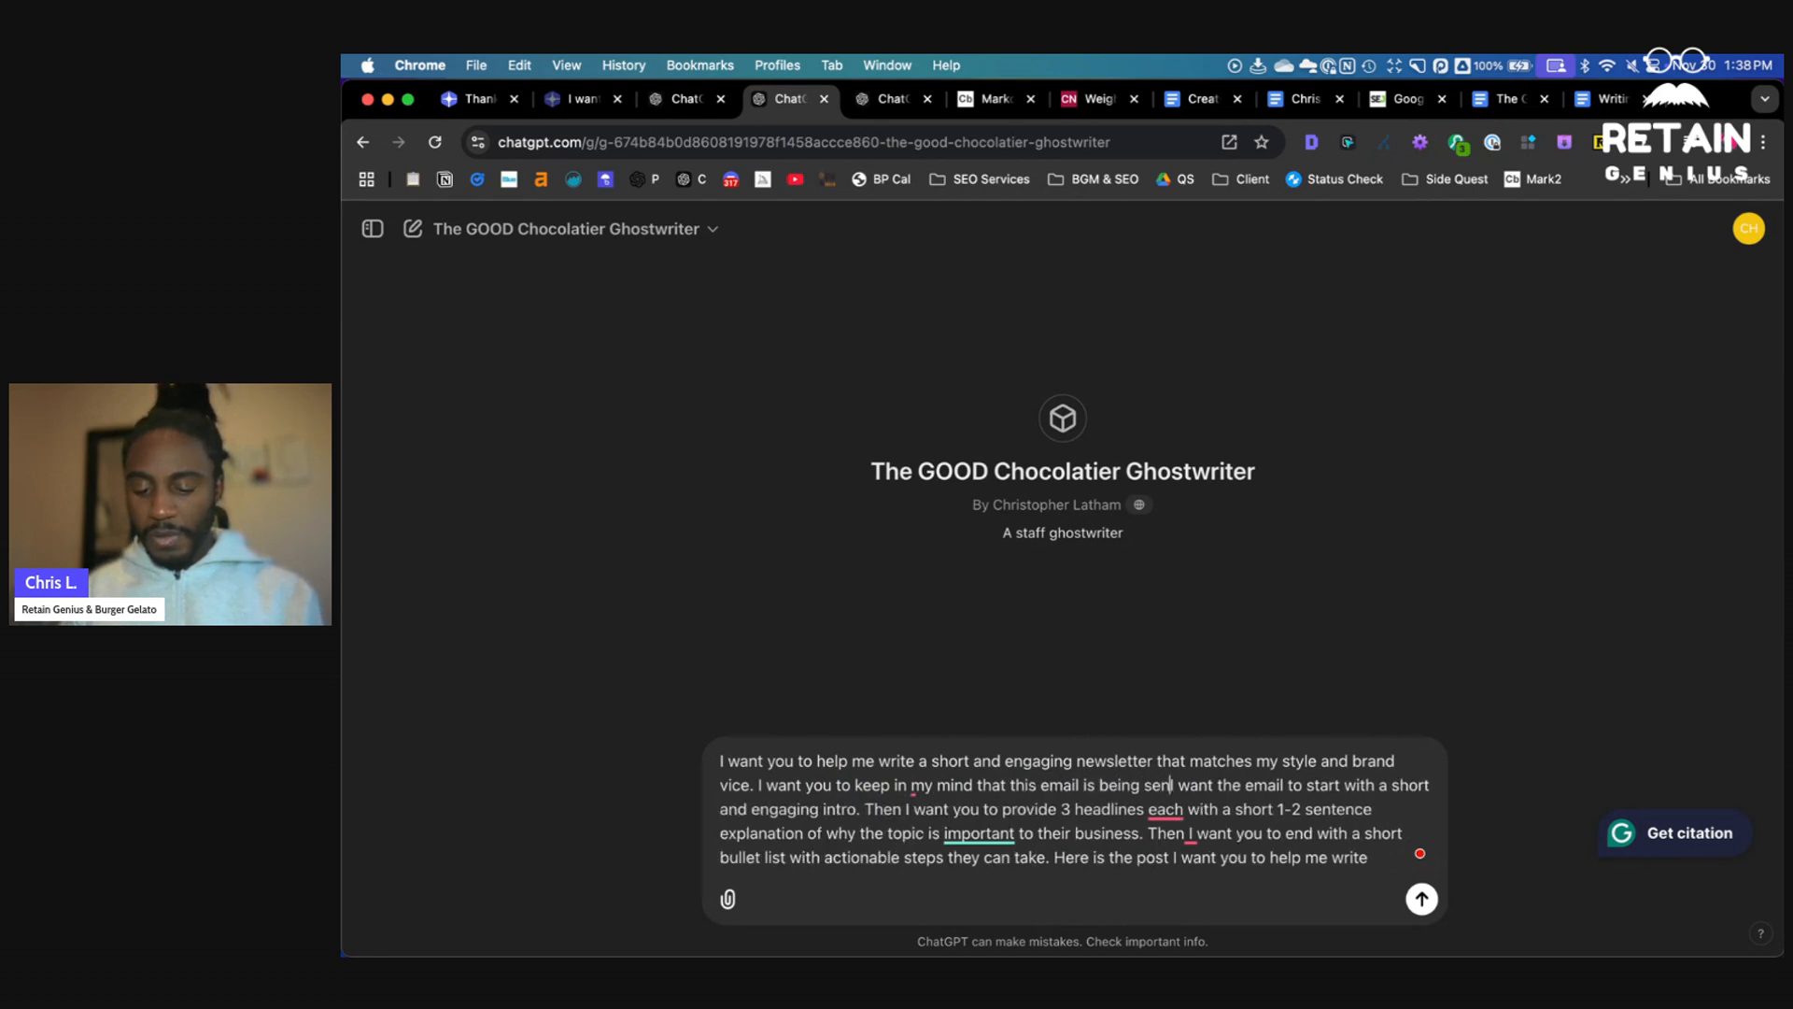
type("t out to custome")
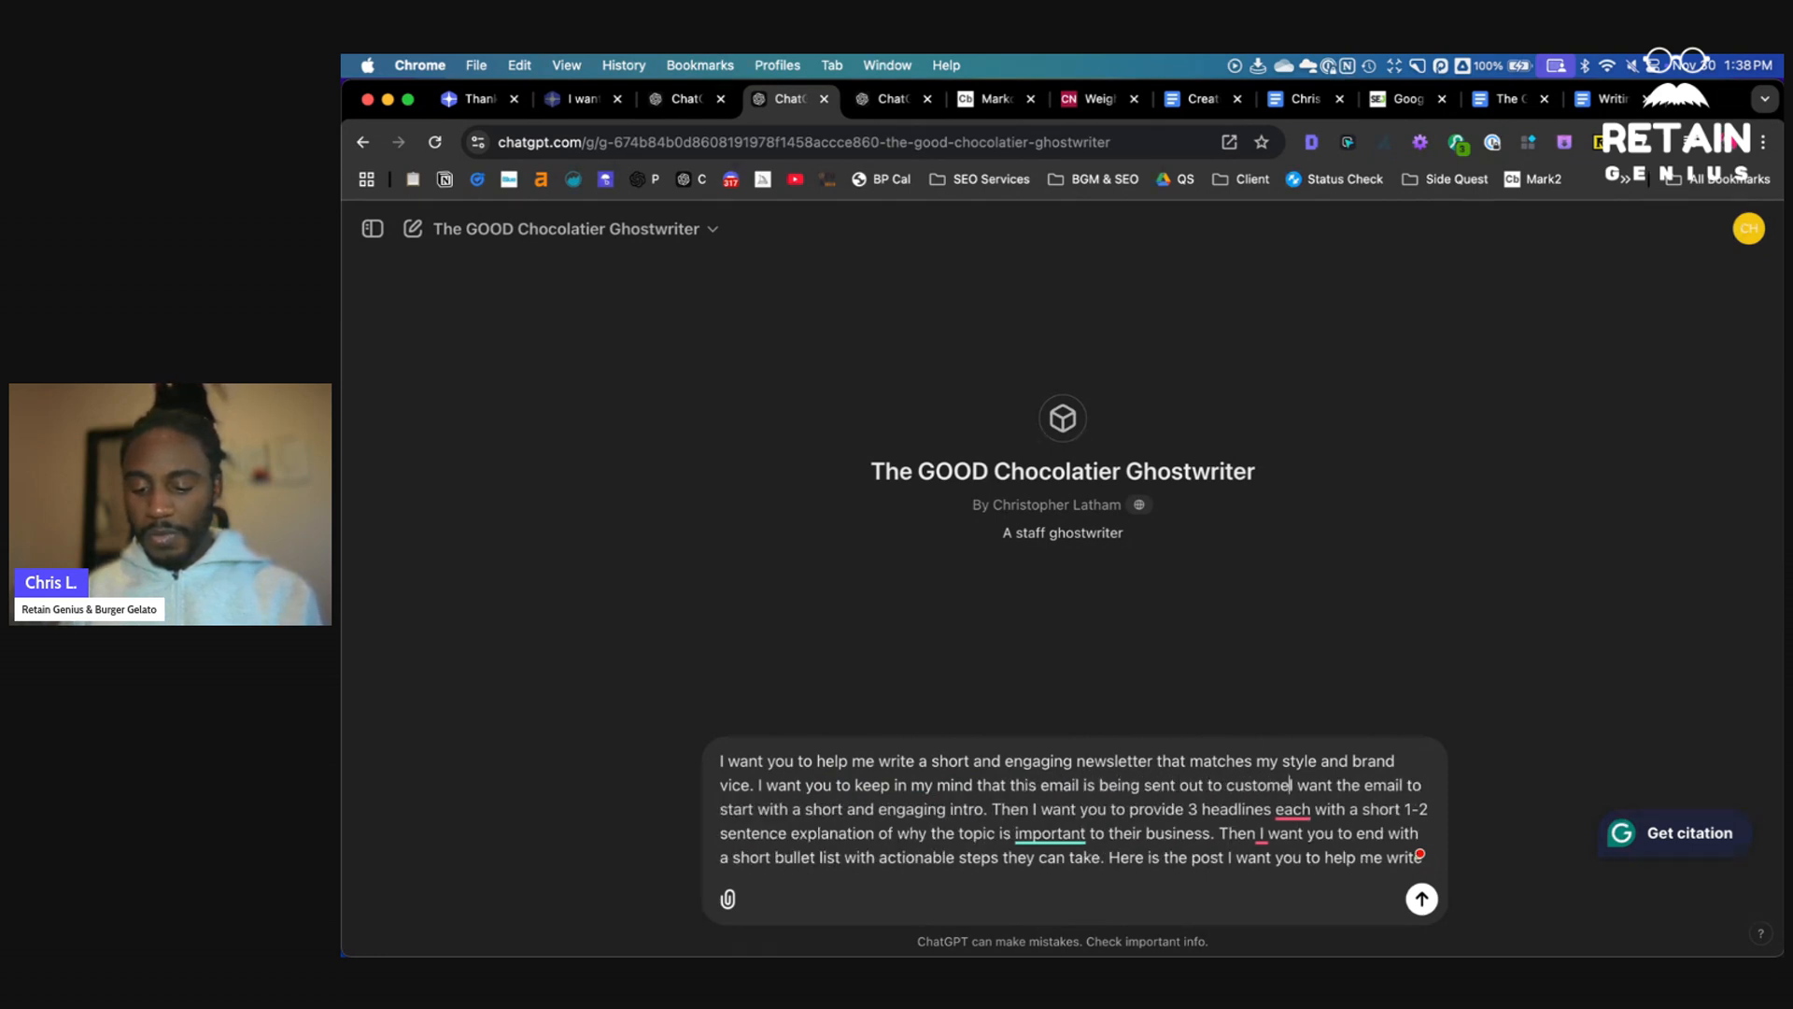
type("rs as a way to in")
type("form")
type(" them on")
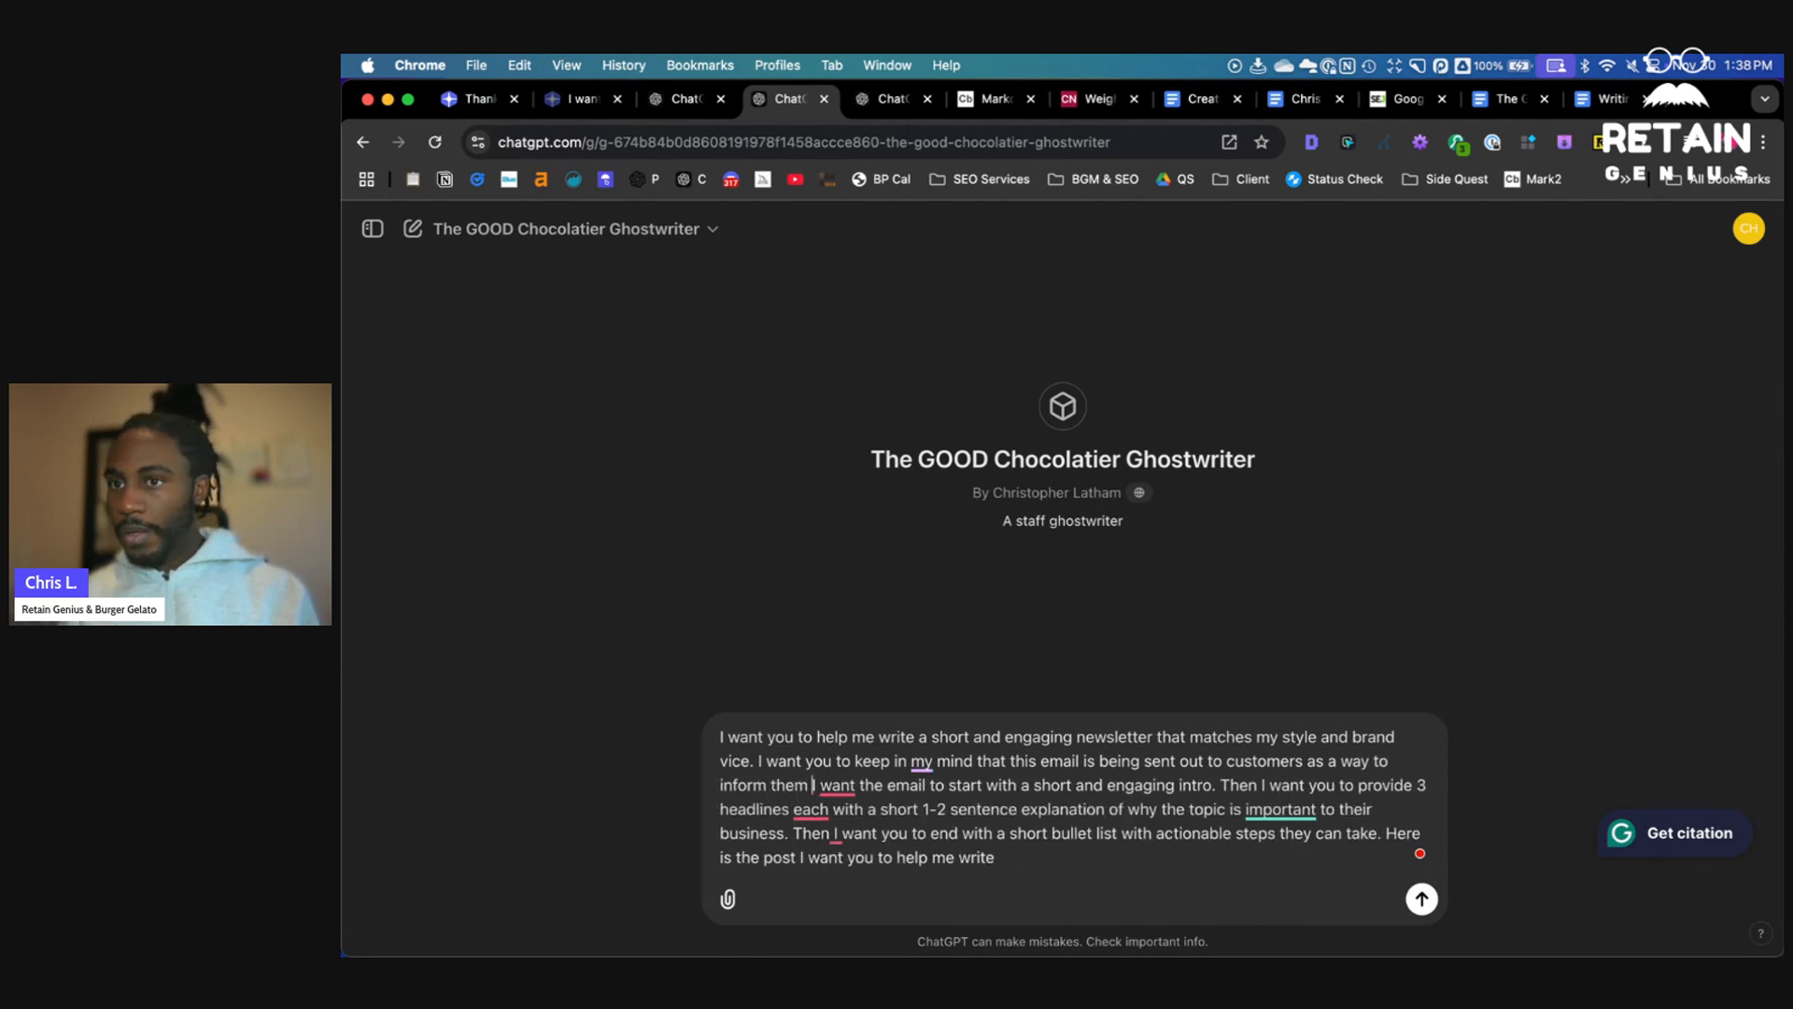
type("surround ")
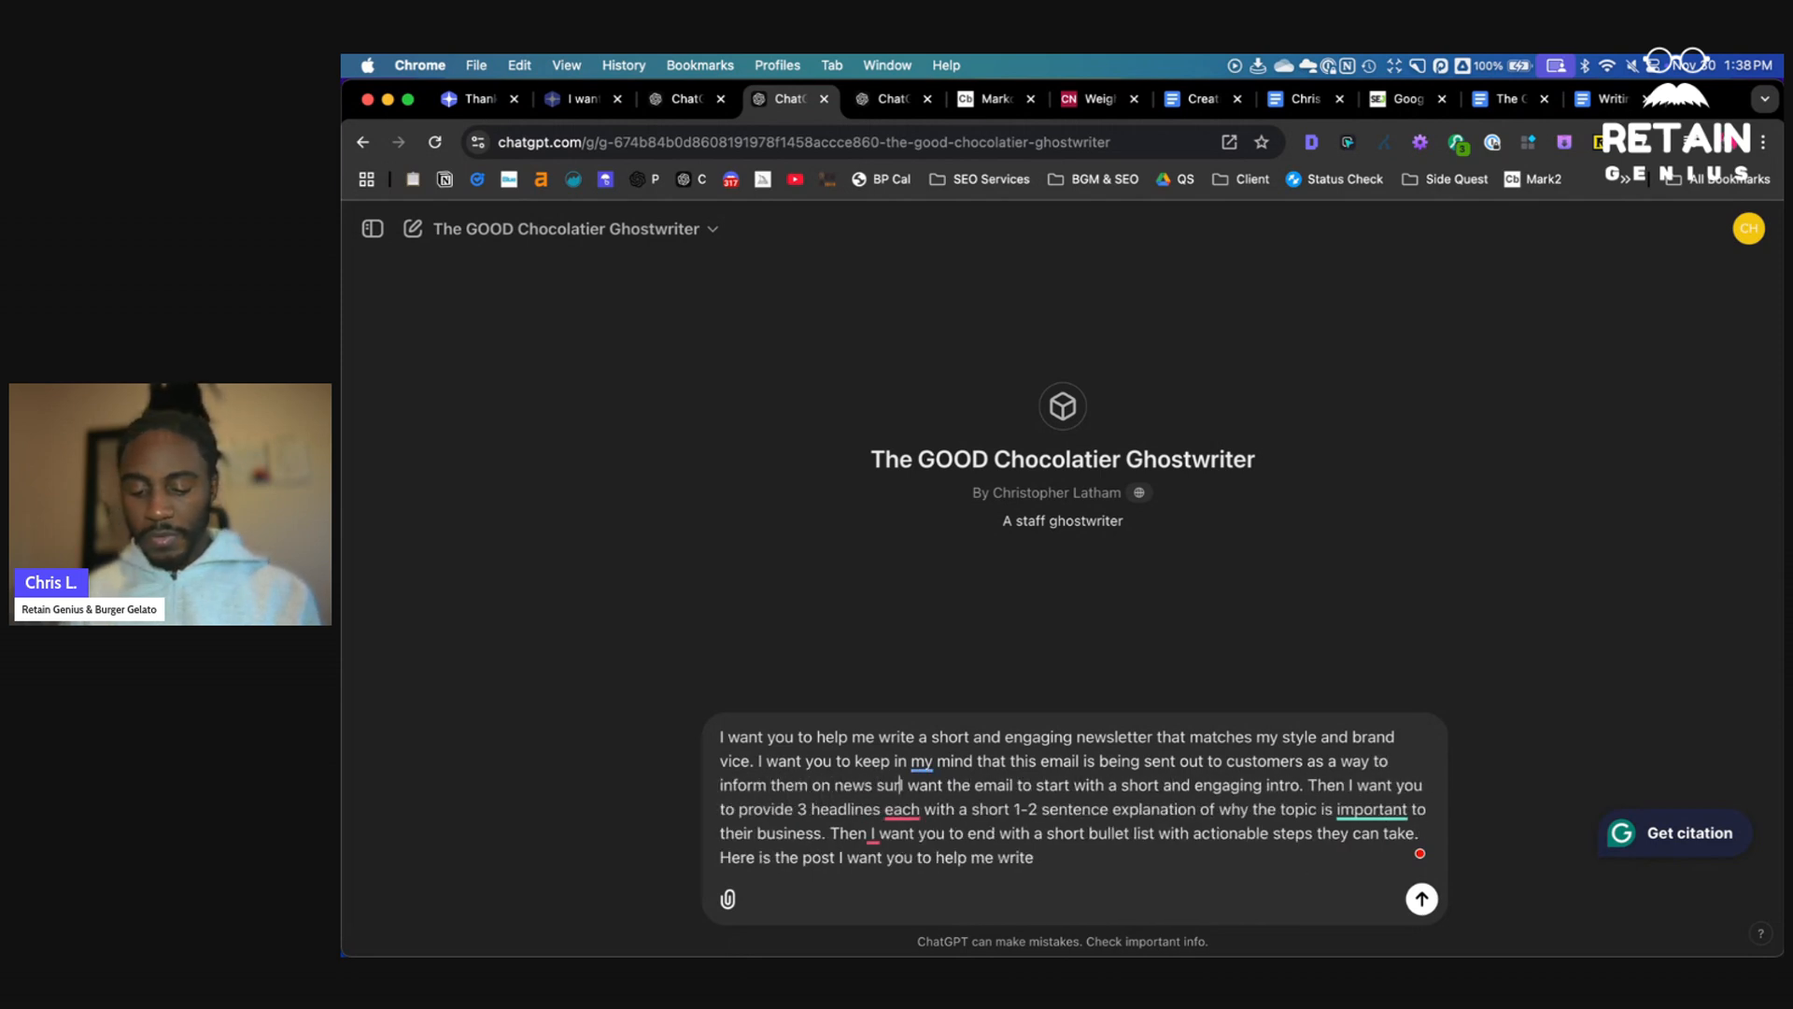
type("cacao and cho")
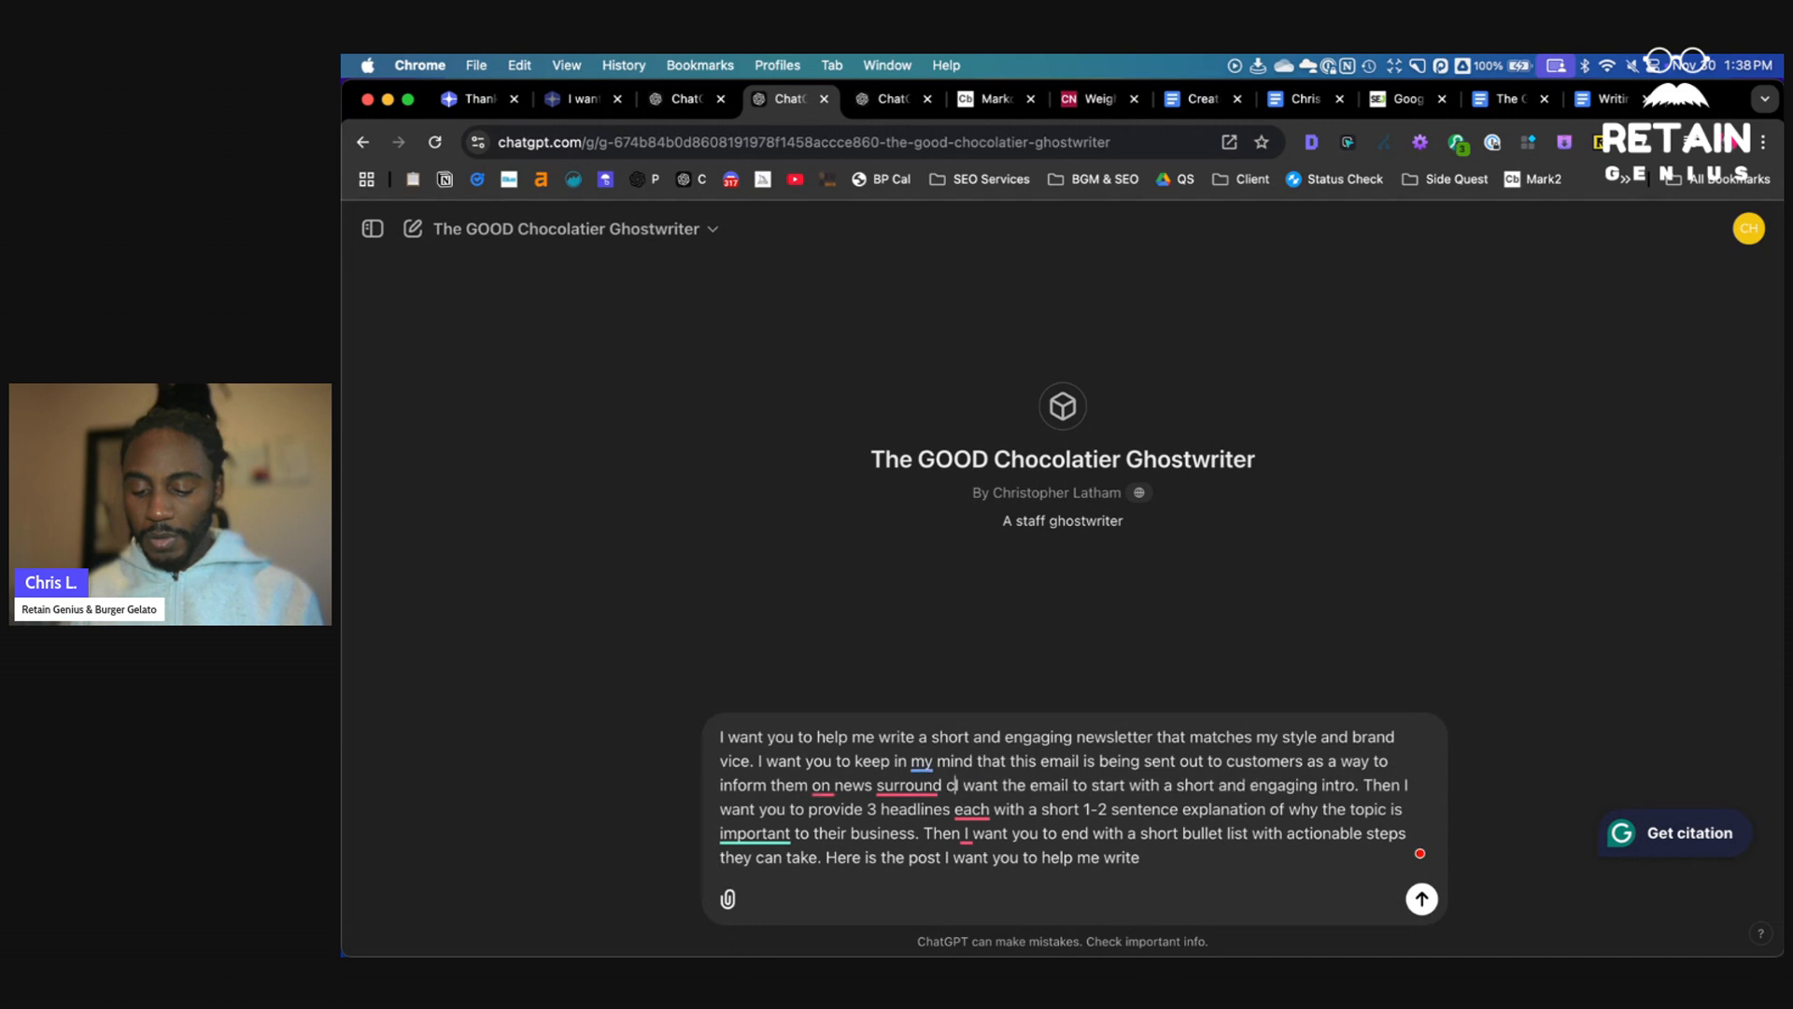
type("colate.")
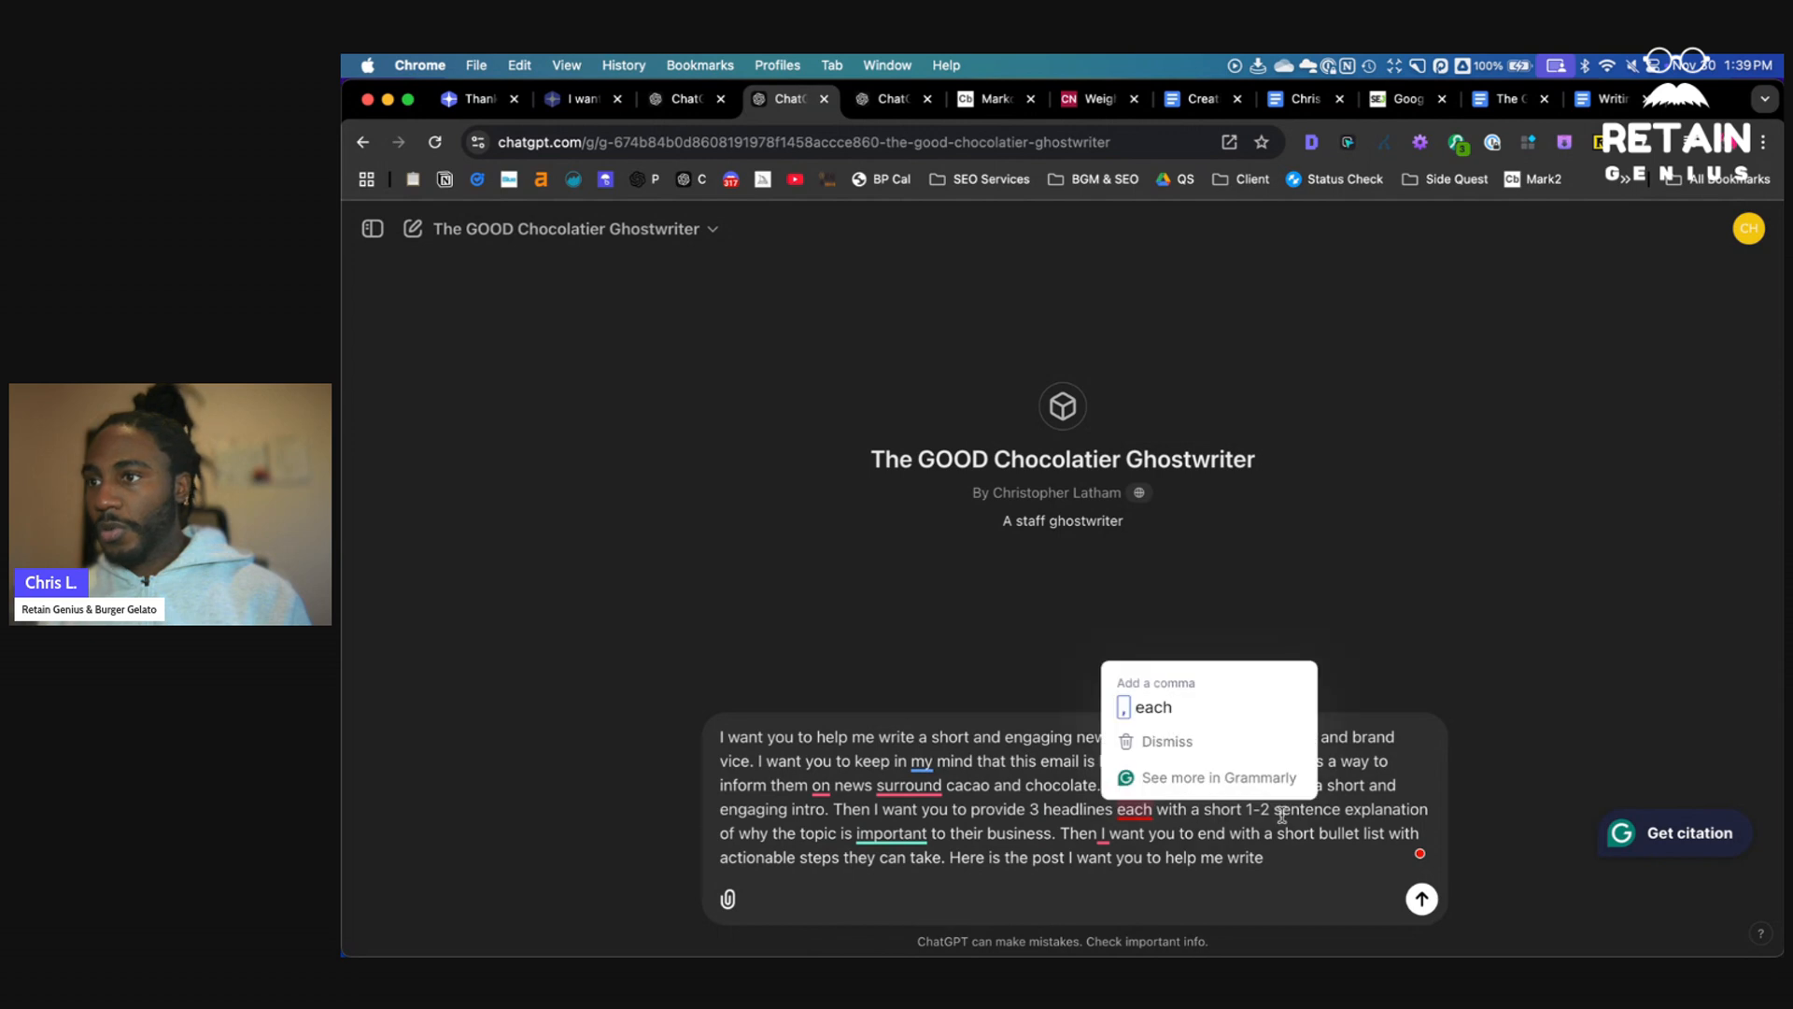
- Cut "to their business" so the headline sentence ends with "why the topic is important."
double_click(967, 834)
key("BackSpace")
key("BackSpace")
key("BackSpace")
key("BackSpace")
key("alt+shift+Right")
key("BackSpace")
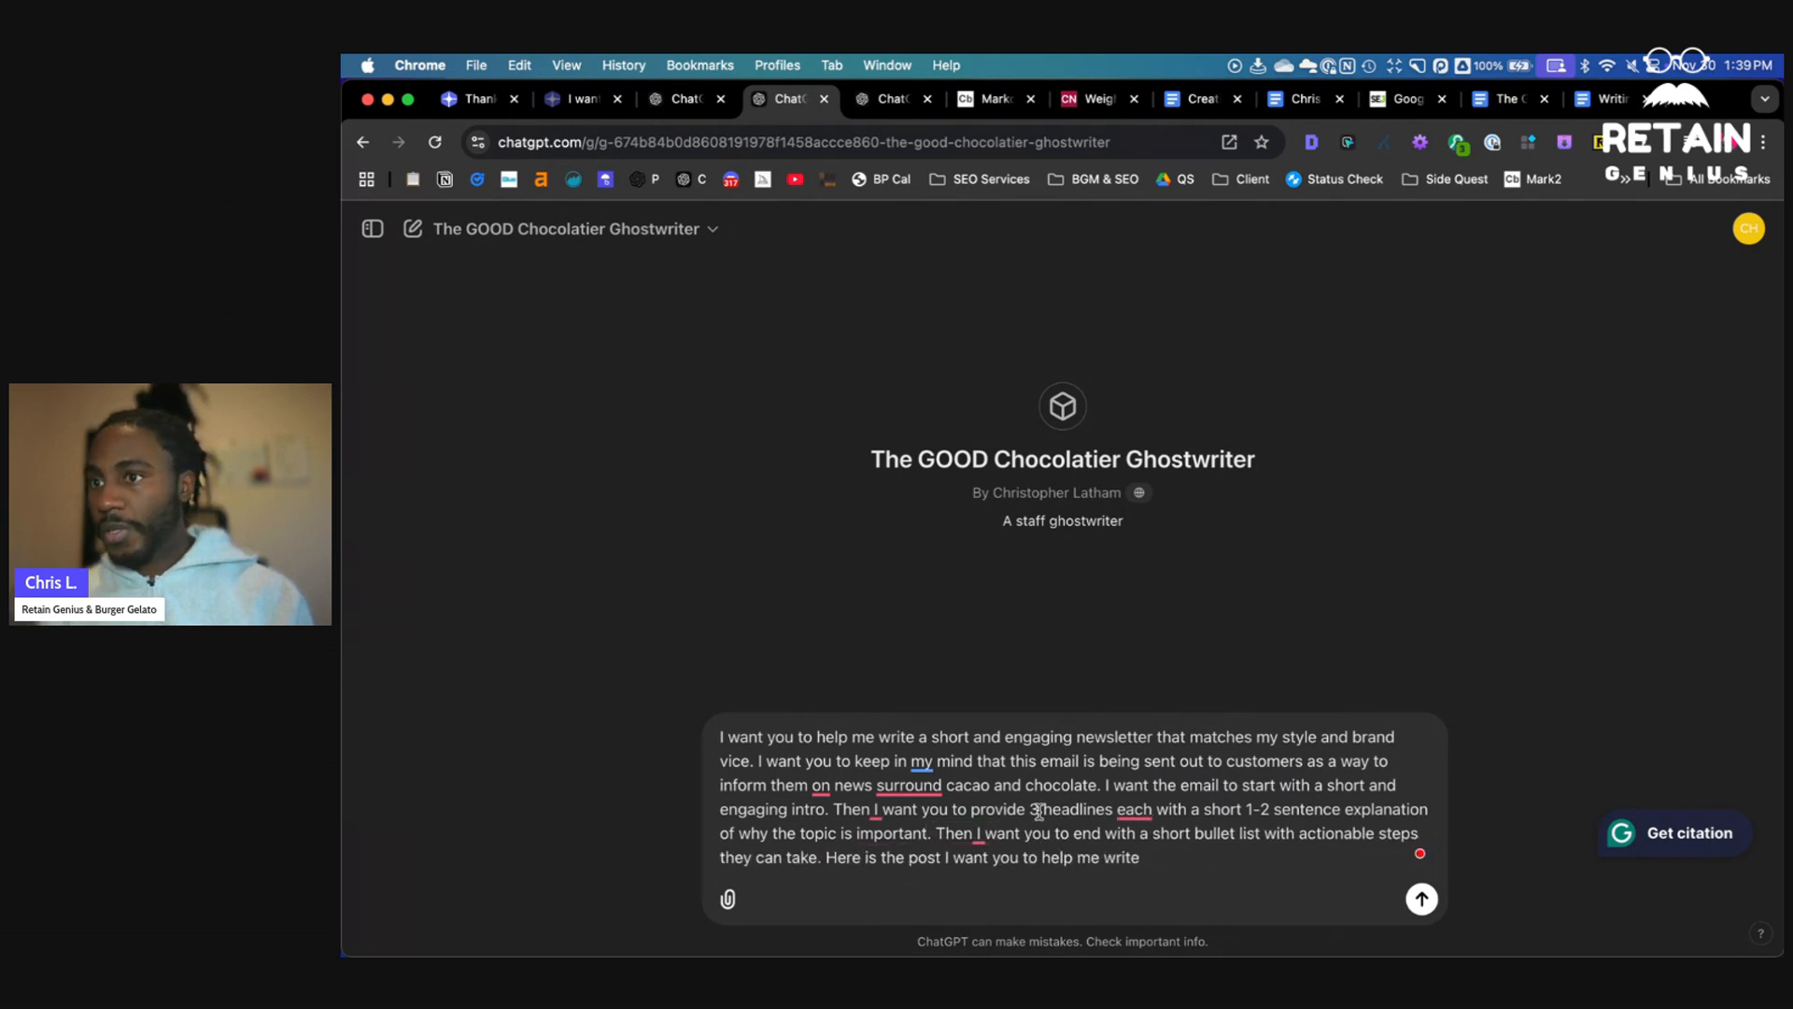
- Replace the closing bullet-list instruction with ending off the email with a positive note on how despite these changes
left_click_drag(938, 831, 986, 834)
left_click(1203, 875)
key("BackSpace")
type("want you to end off the email with a positive note on")
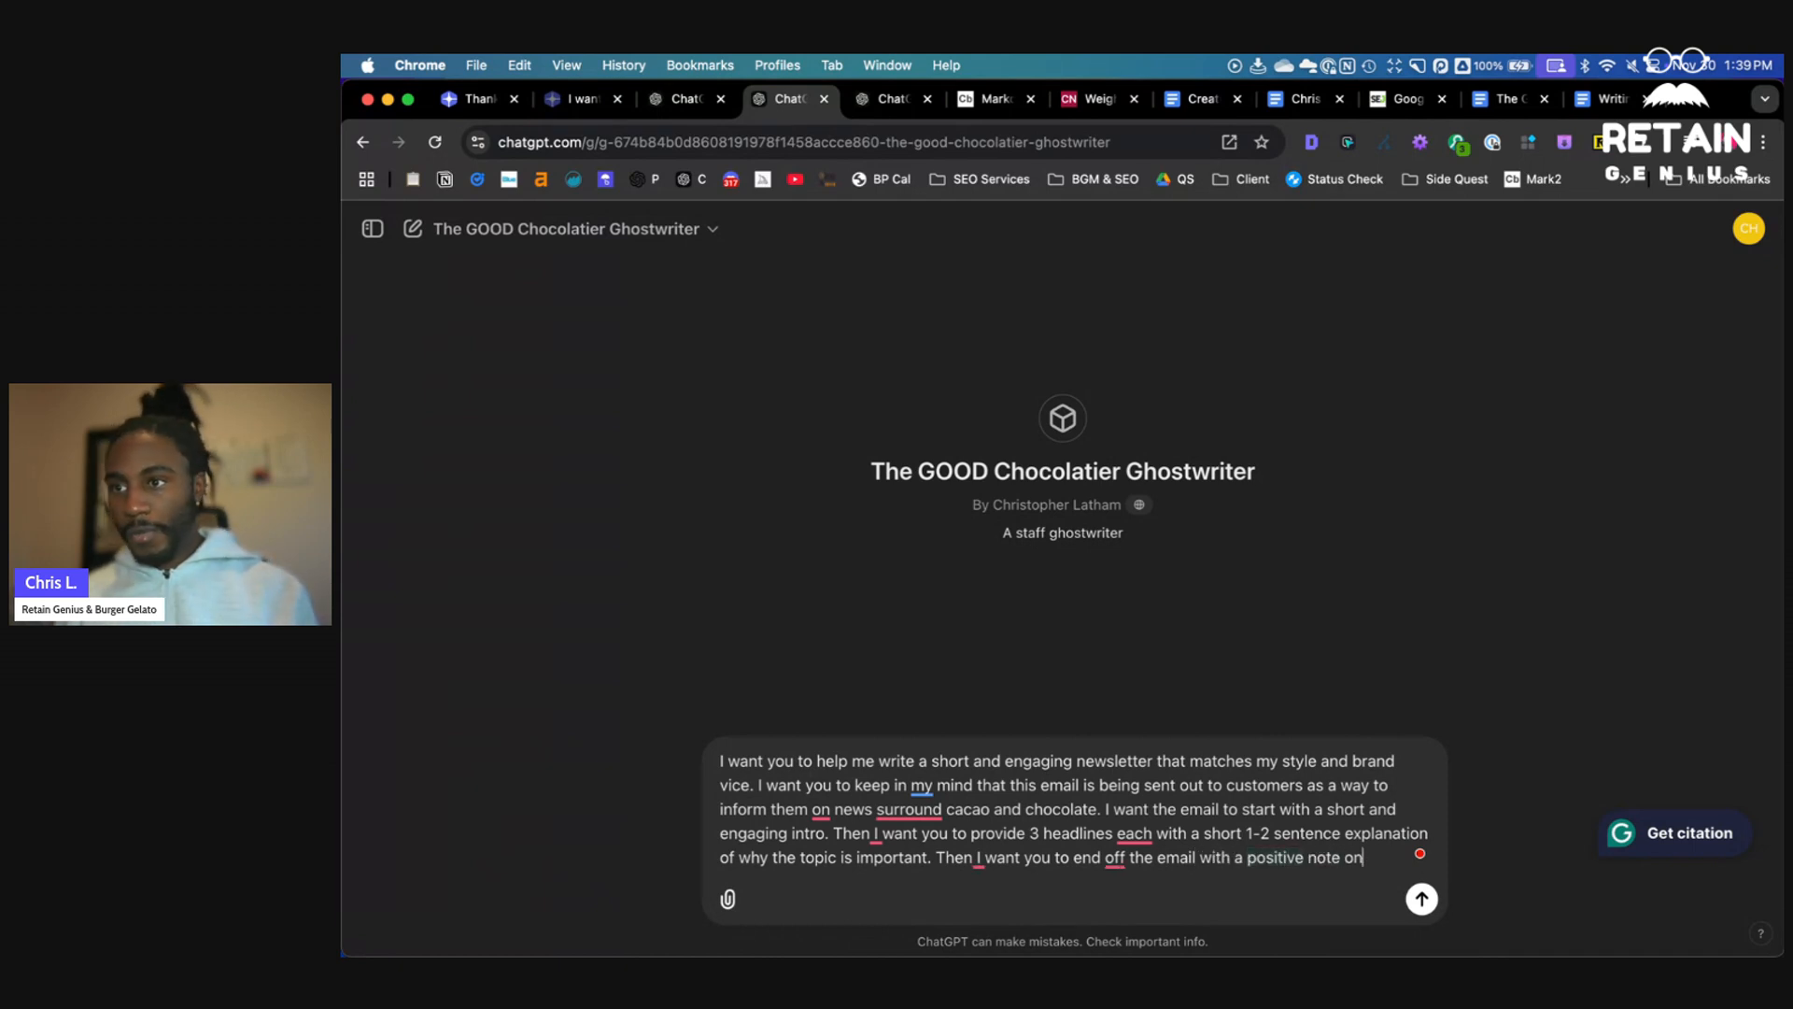
type(" how despite these changes")
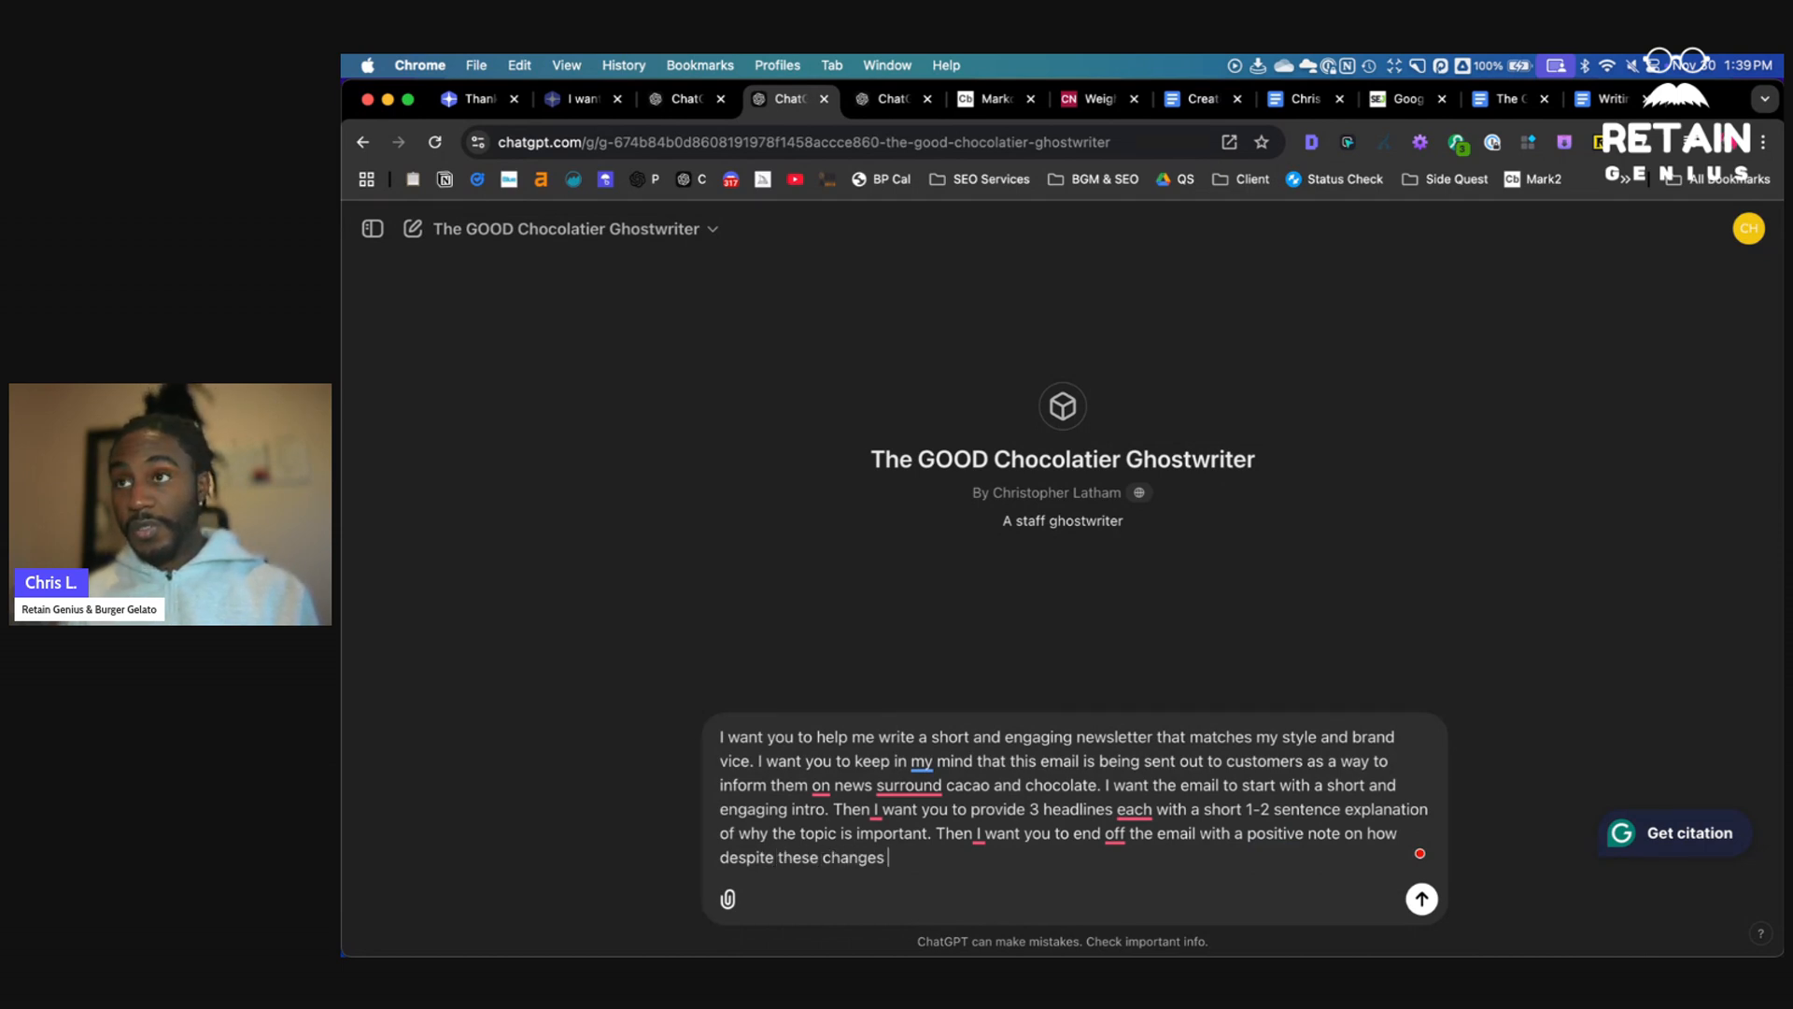
- Rewrite the closing instruction to end on a positive note reminding people that our baars are to no sugar, and use no artificial sweeteners
key("BackSpace")
key("BackSpace")
key("BackSpace")
key("BackSpace")
key("BackSpace")
key("BackSpace")
key("BackSpace")
key("BackSpace")
key("BackSpace")
key("BackSpace")
key("BackSpace")
key("BackSpace")
key("BackSpace")
key("BackSpace")
key("BackSpace")
key("BackSpace")
key("BackSpace")
key("BackSpace")
key("BackSpace")
key("BackSpace")
key("BackSpace")
key("BackSpace")
key("BackSpace")
key("BackSpace")
key("BackSpace")
key("BackSpace")
key("BackSpace")
key("BackSpace")
key("BackSpace")
key("BackSpace")
key("BackSpace")
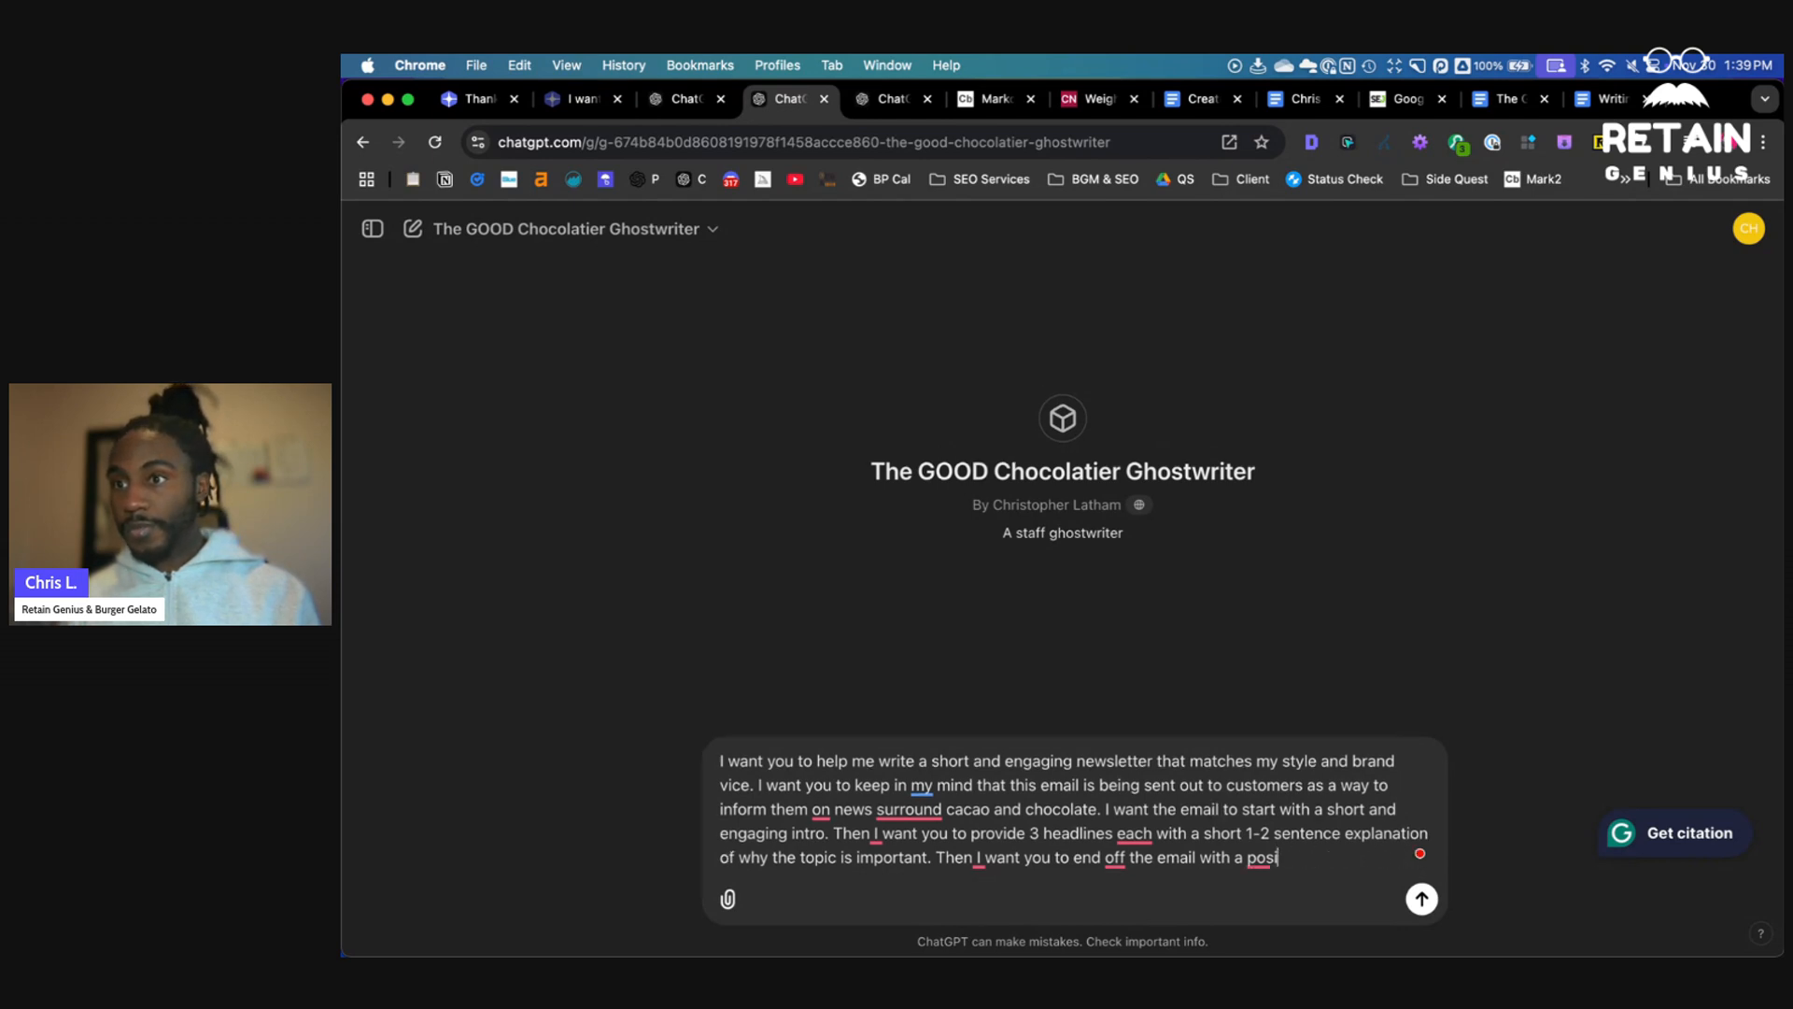
type("tive note in remind")
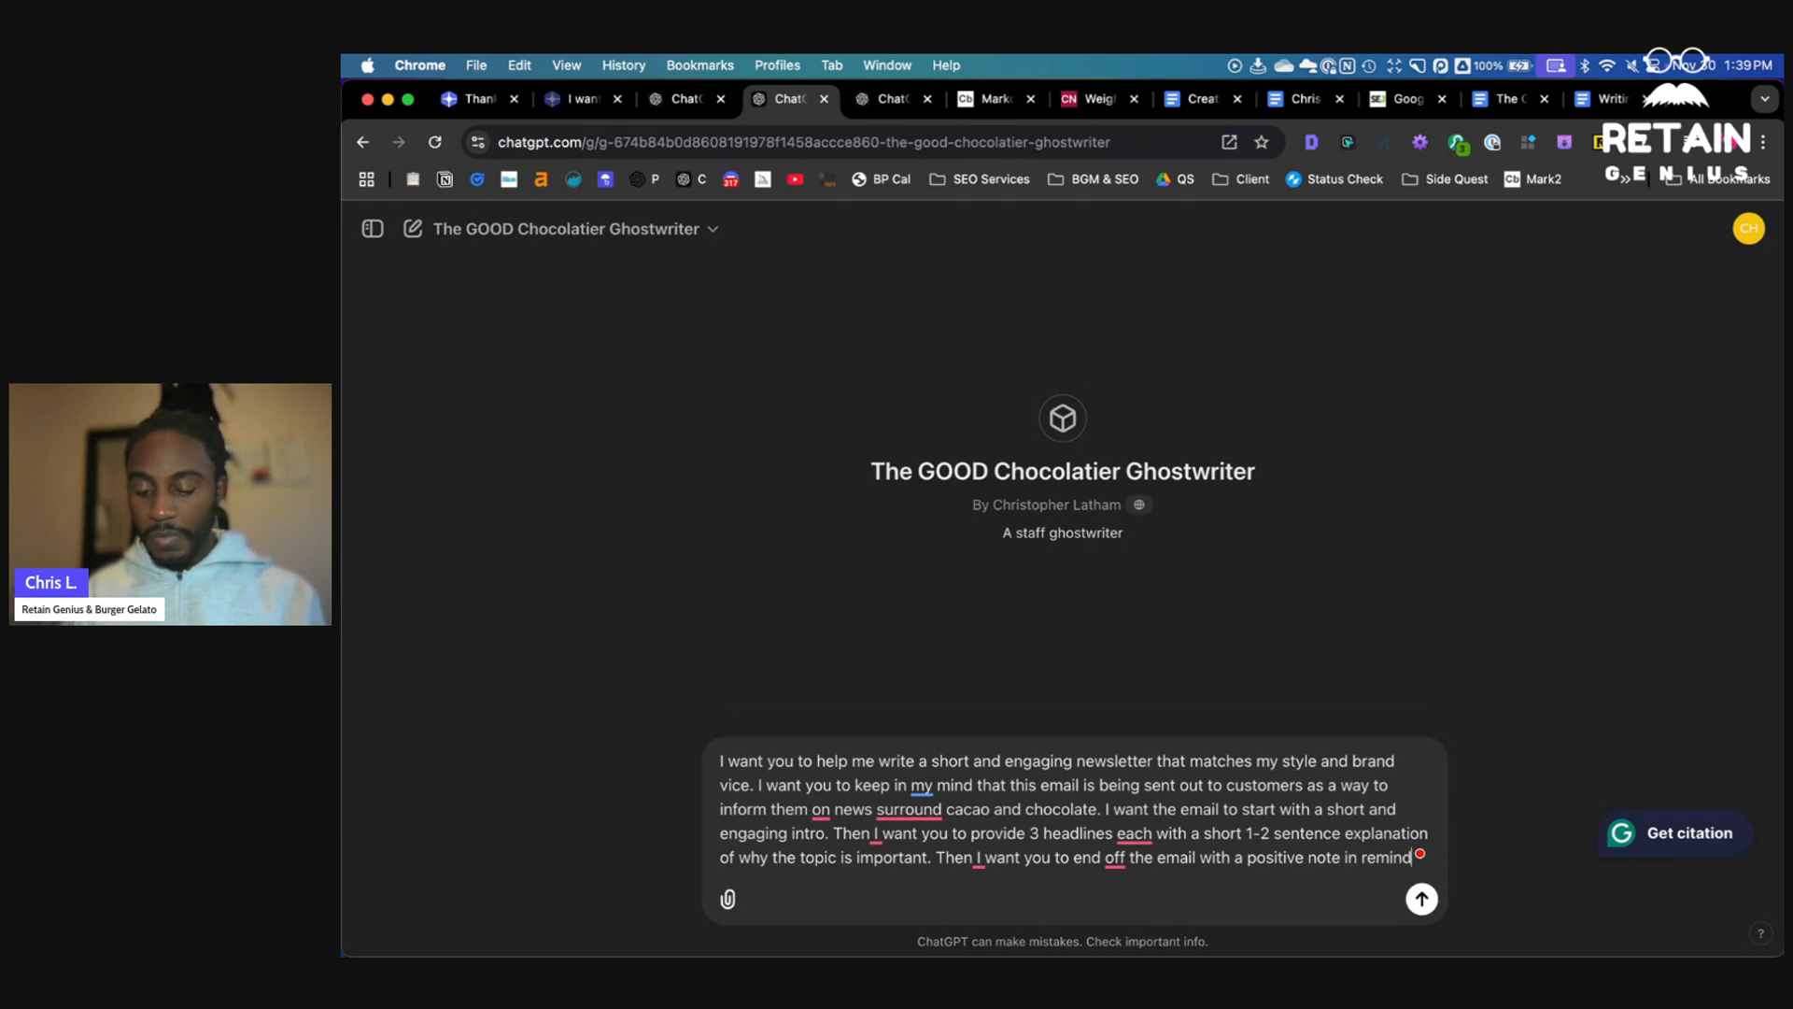
type("ing people that our baars are")
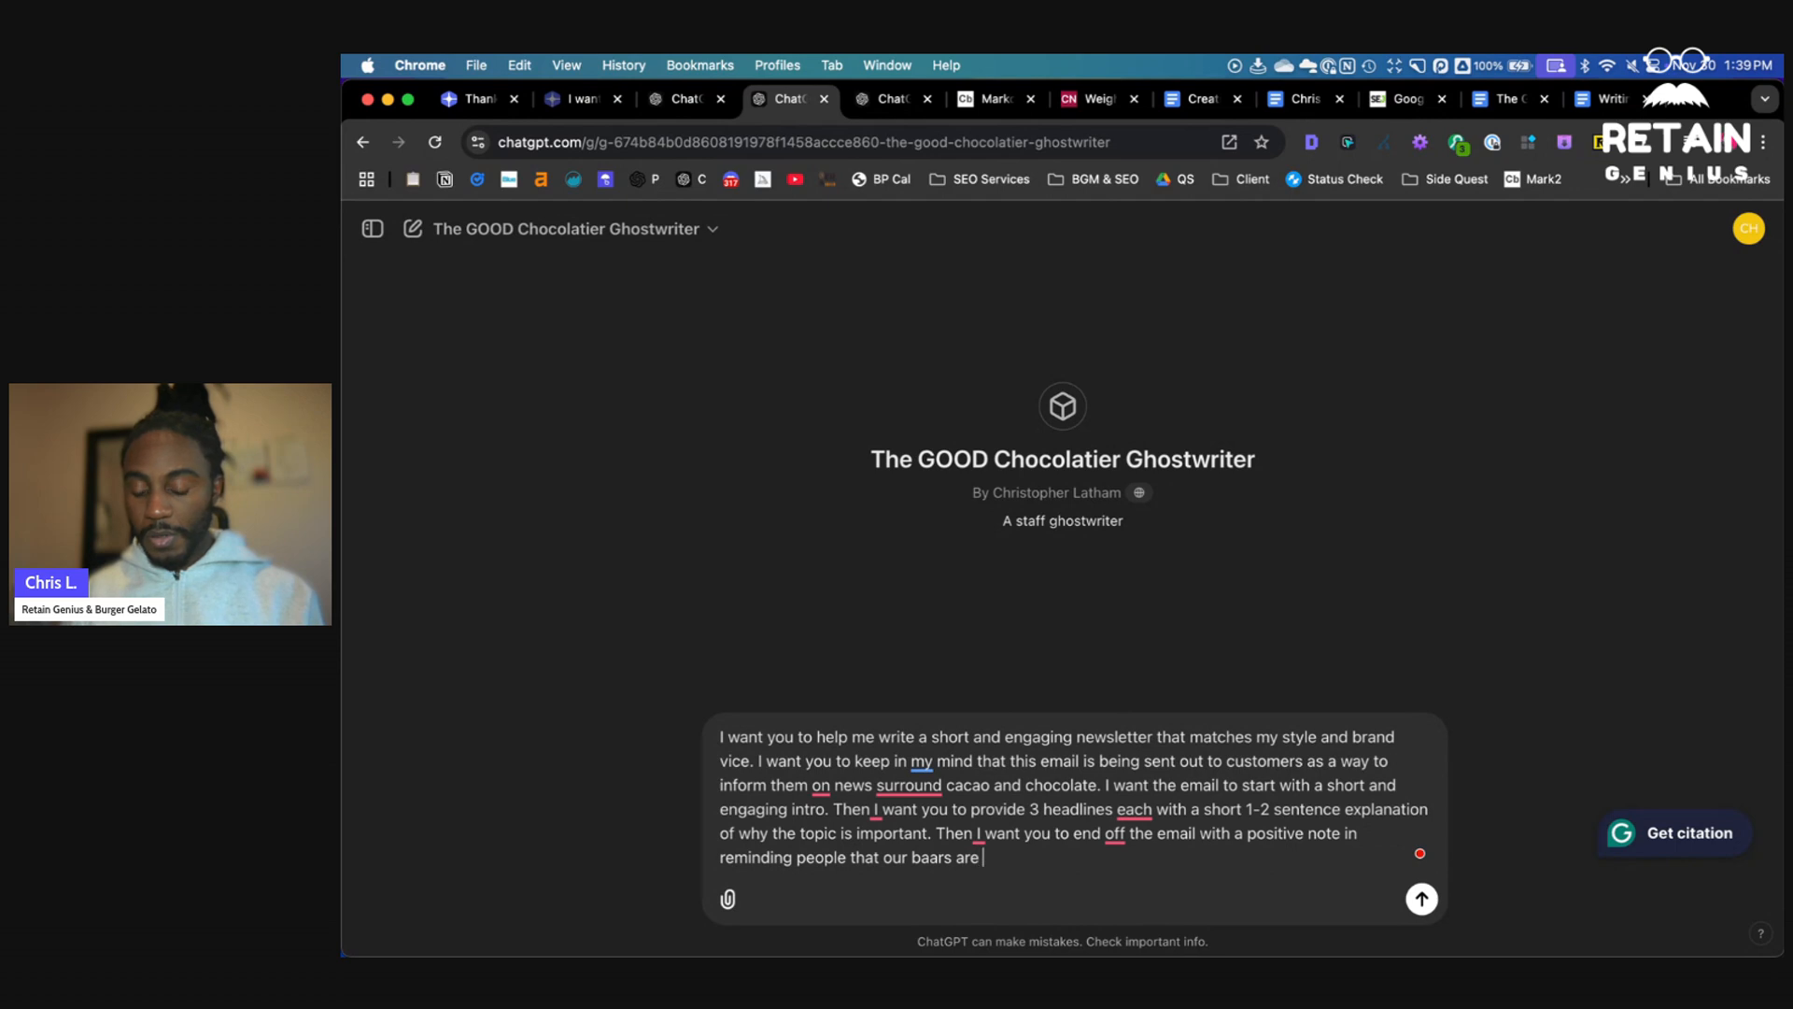
type(" are to no")
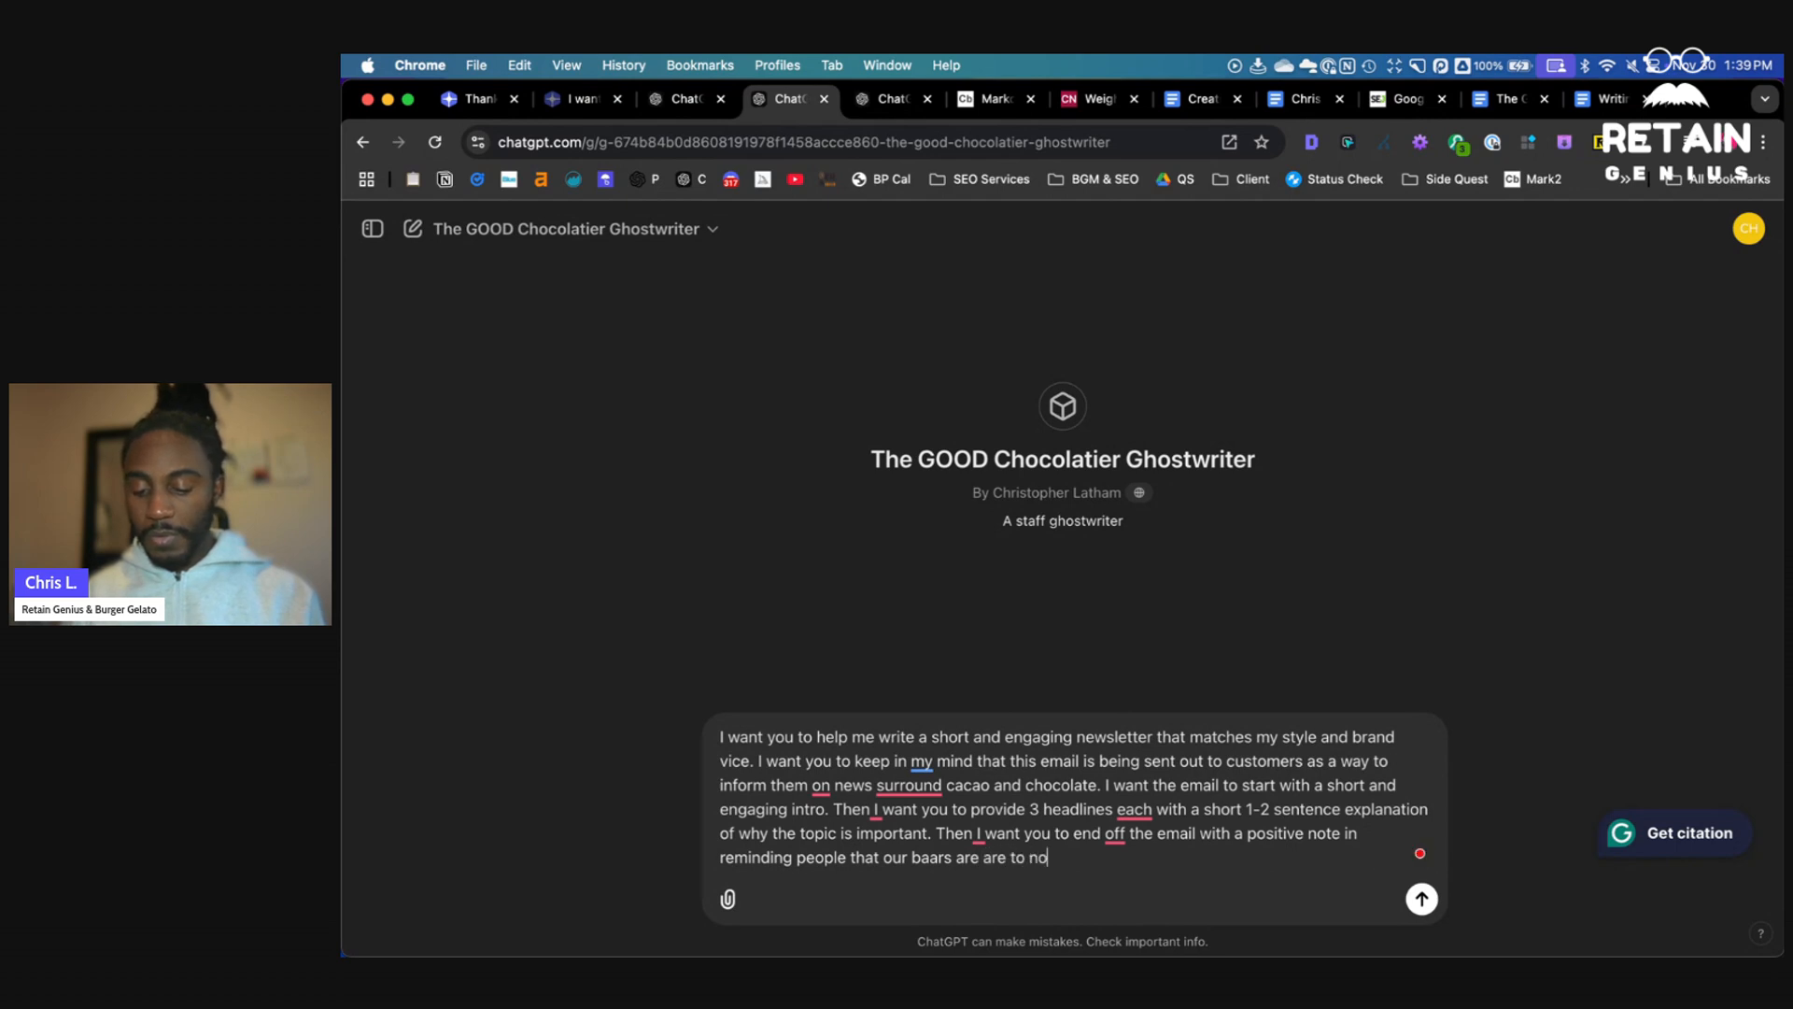
type(" sugar")
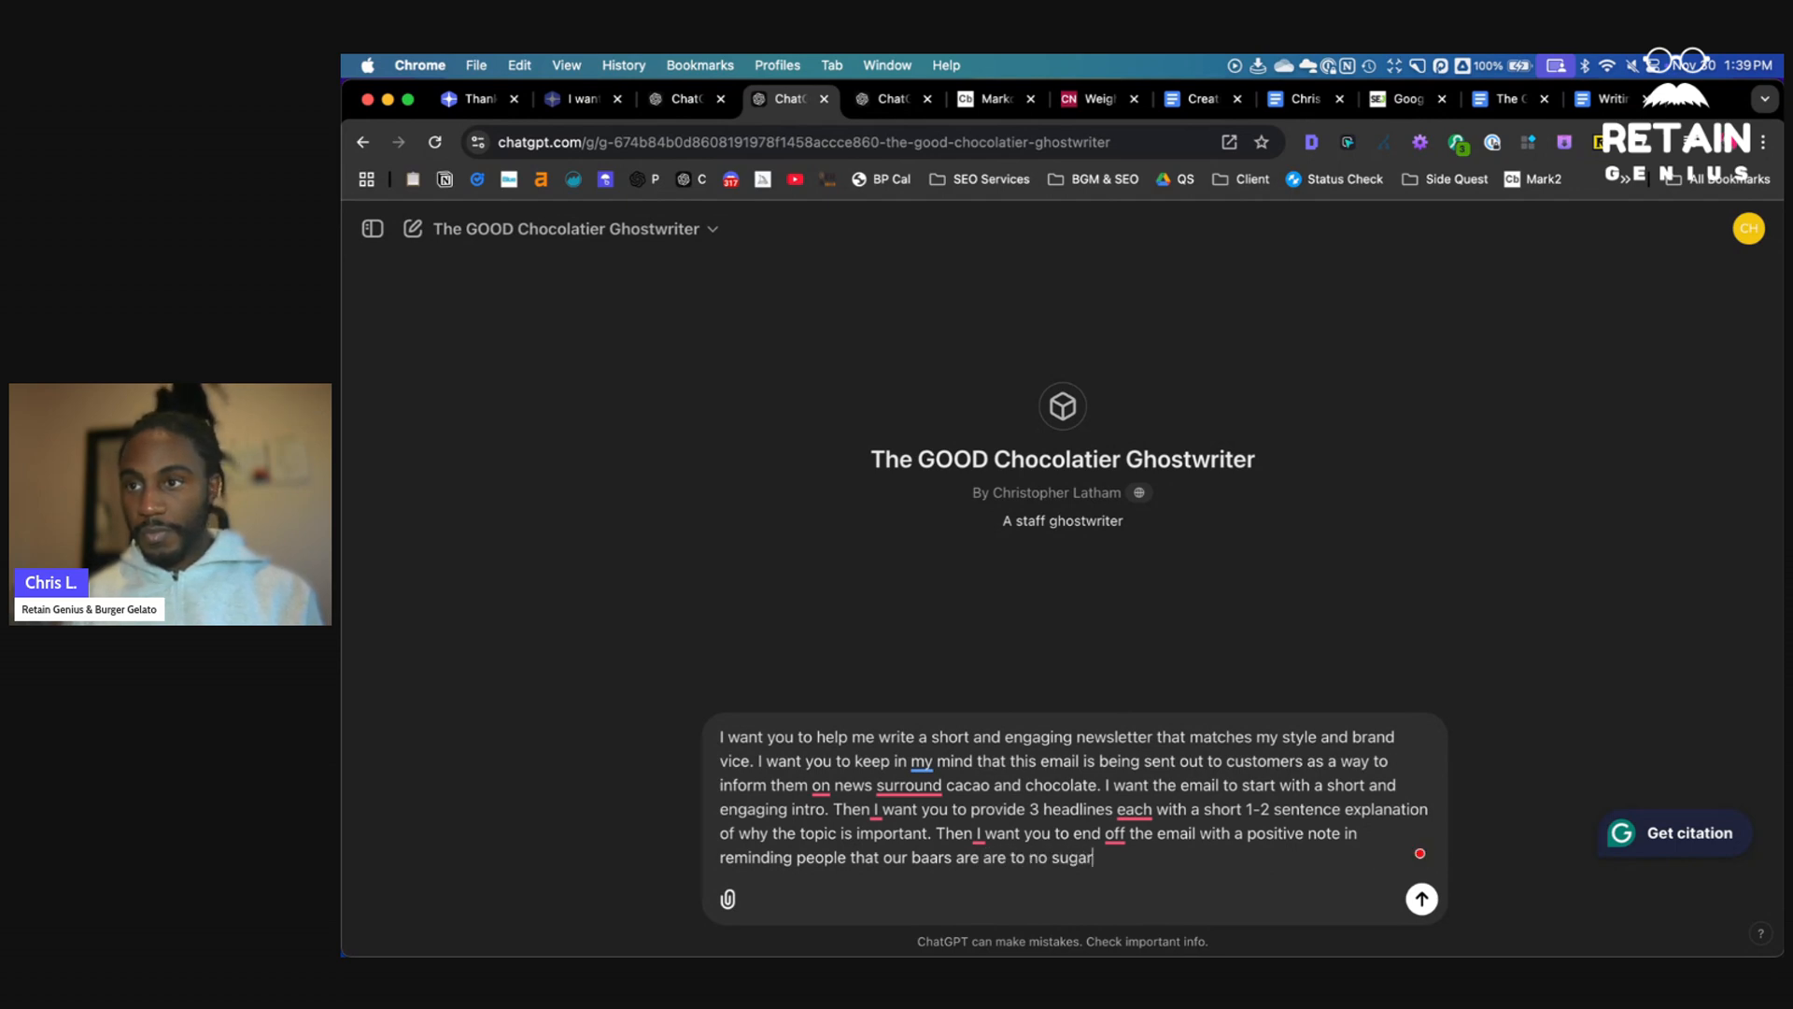
type(", and use no")
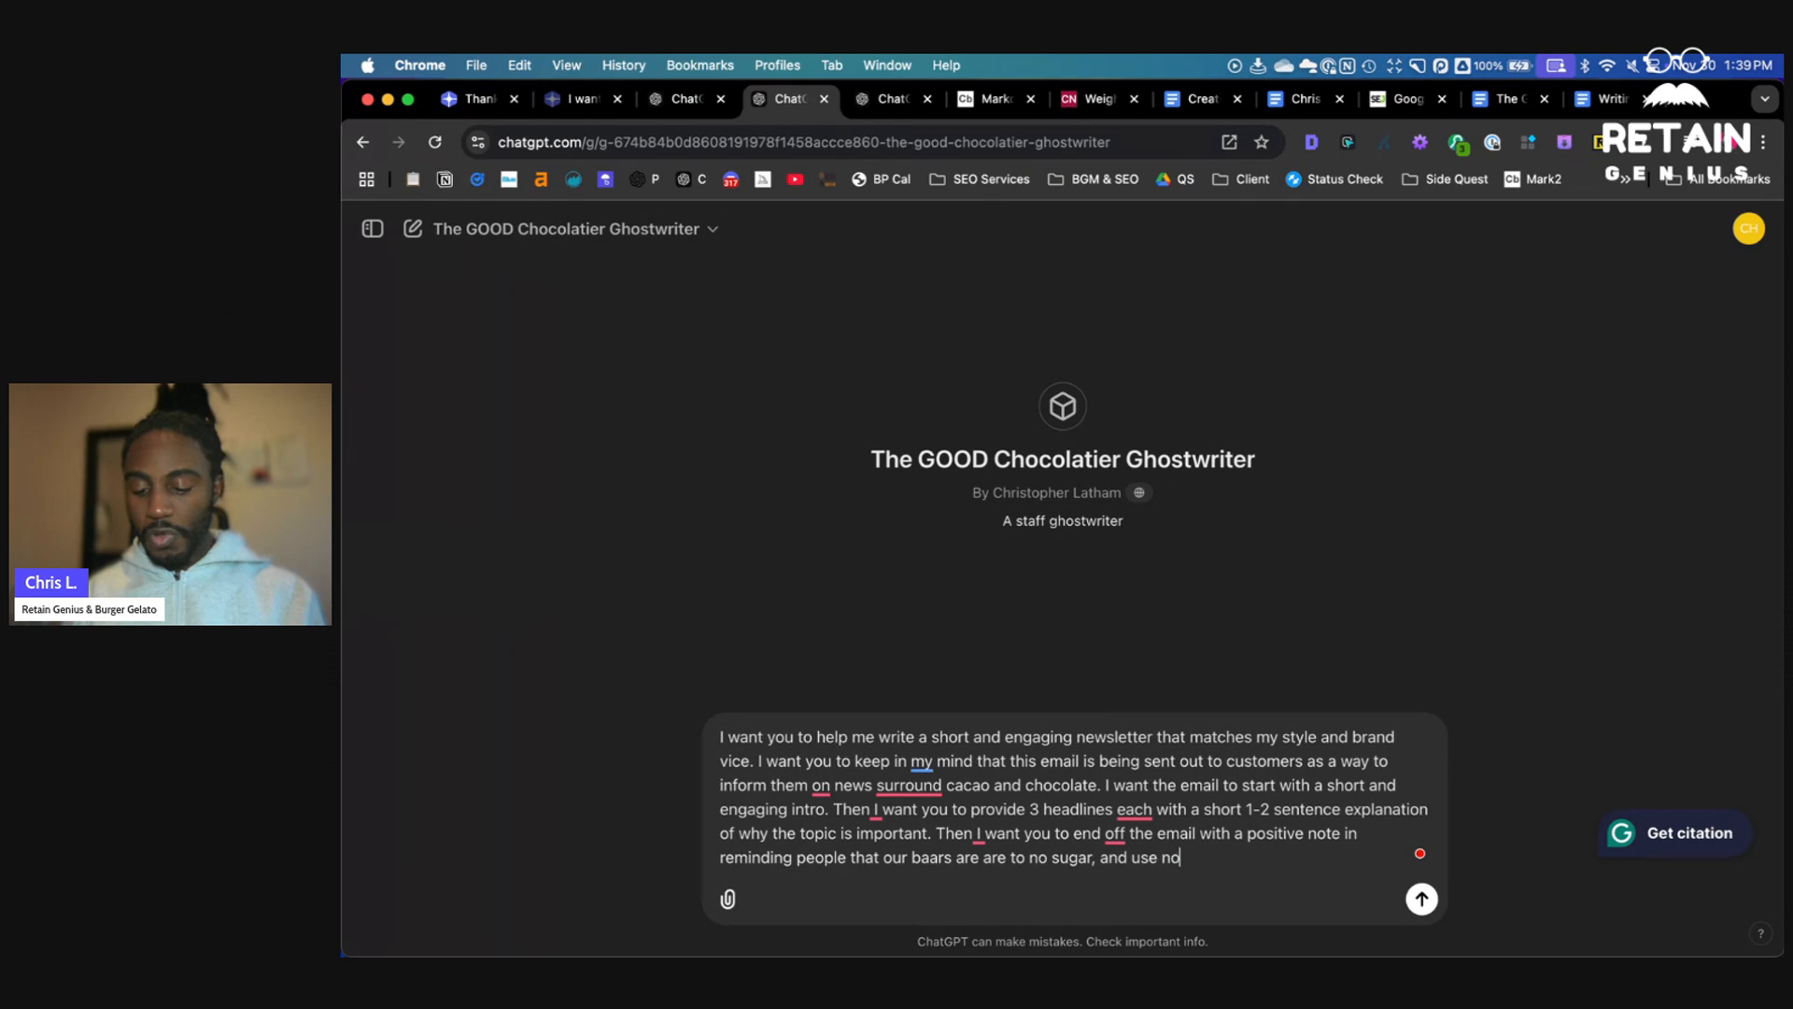
type(" articifial sweetn")
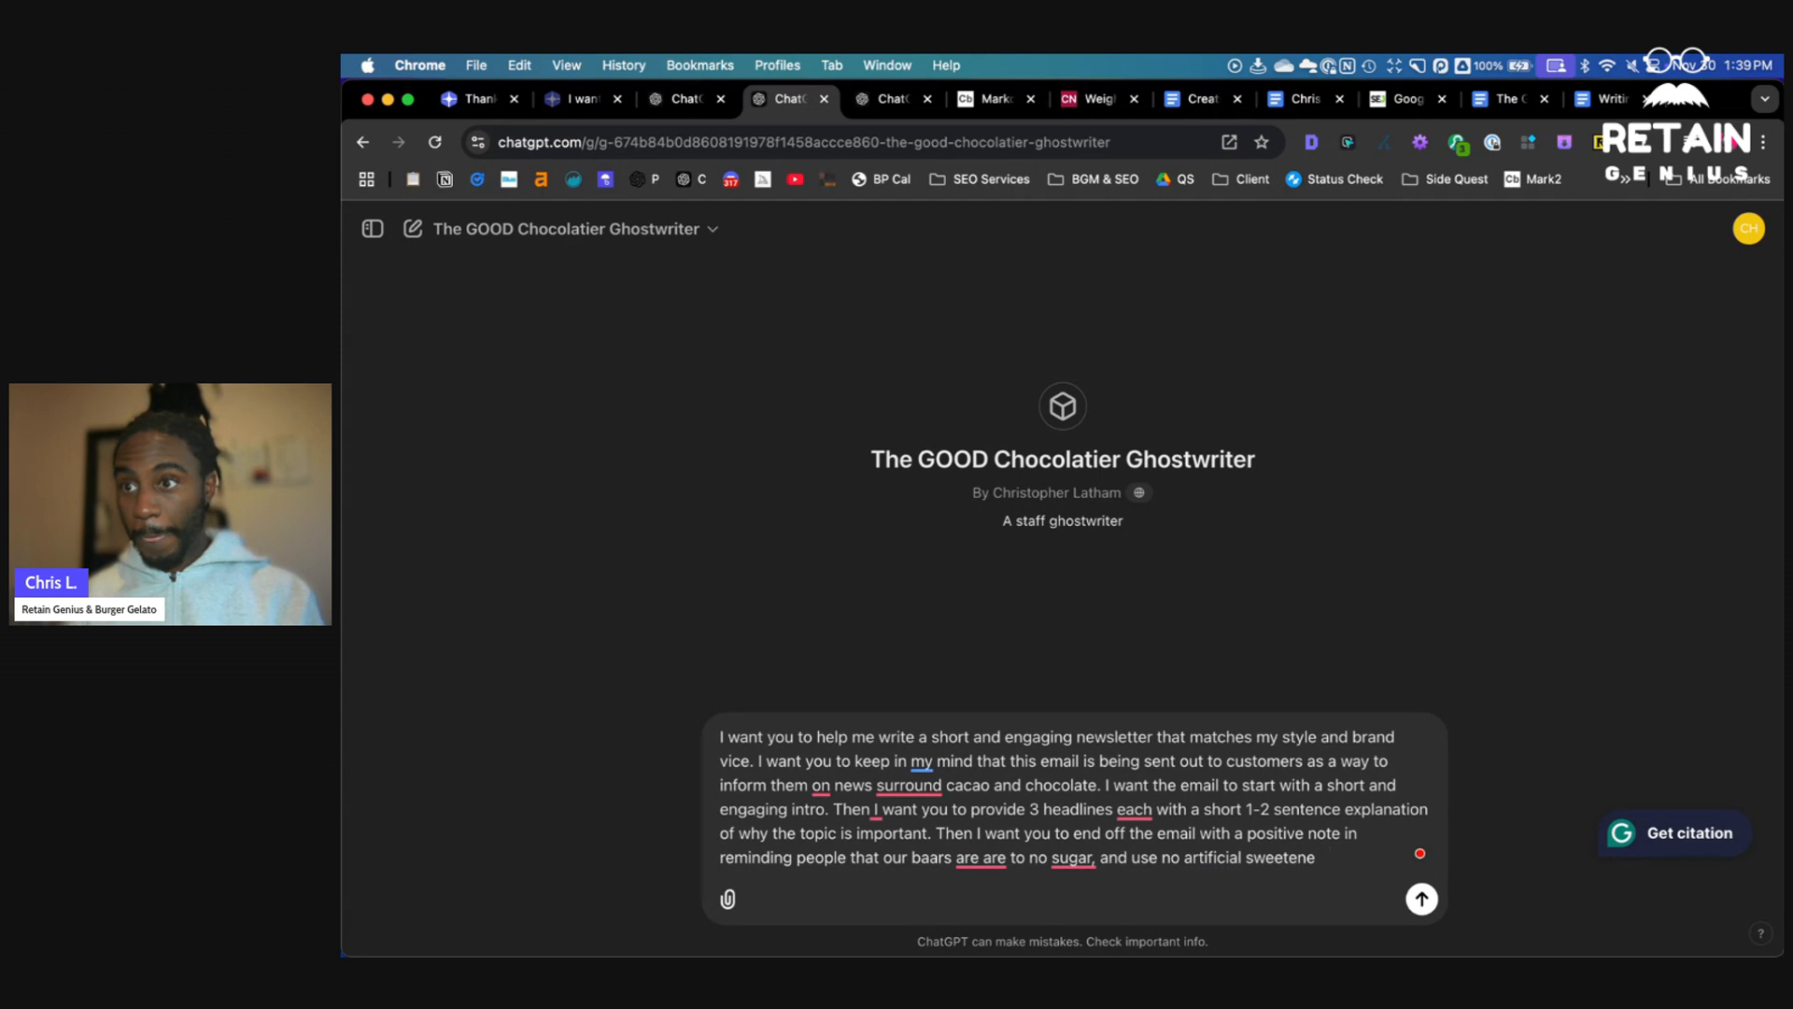
type(".")
key("shift+Return")
key("shift+Return")
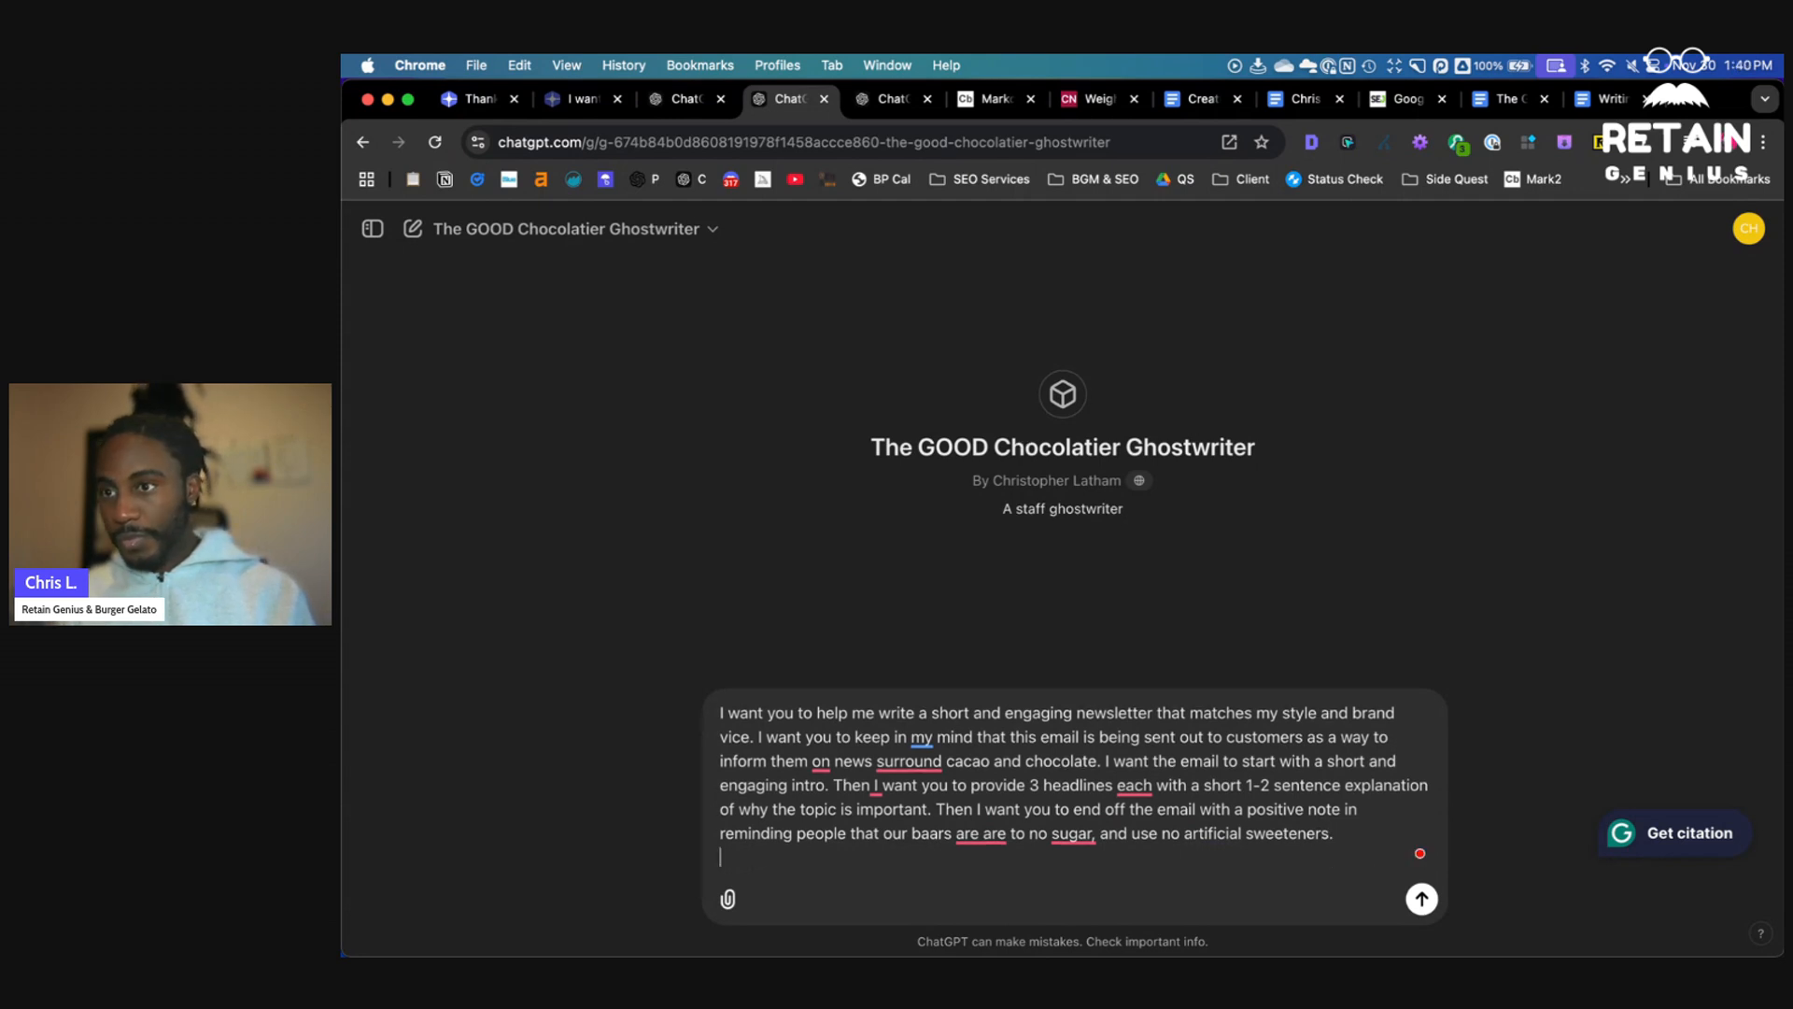
- Add a new line reading "Here si the post I want you to write:" below the prompt
type("Here si th")
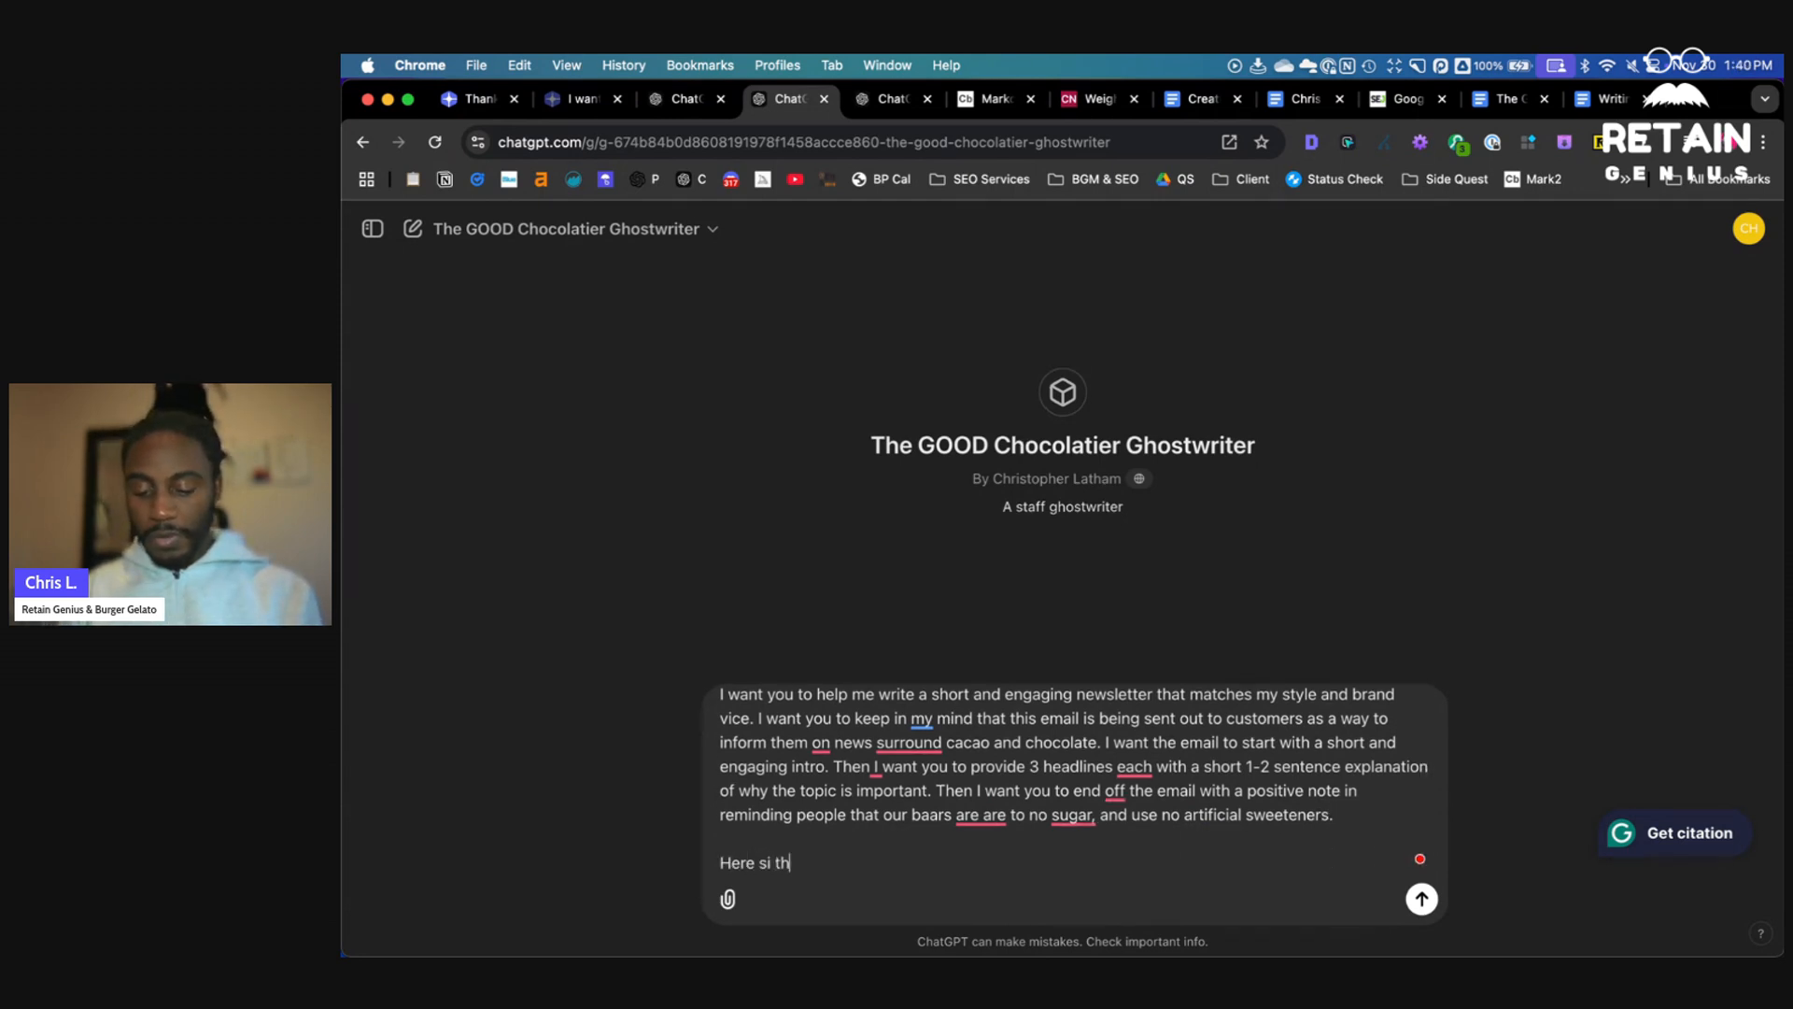
type("e post I want you")
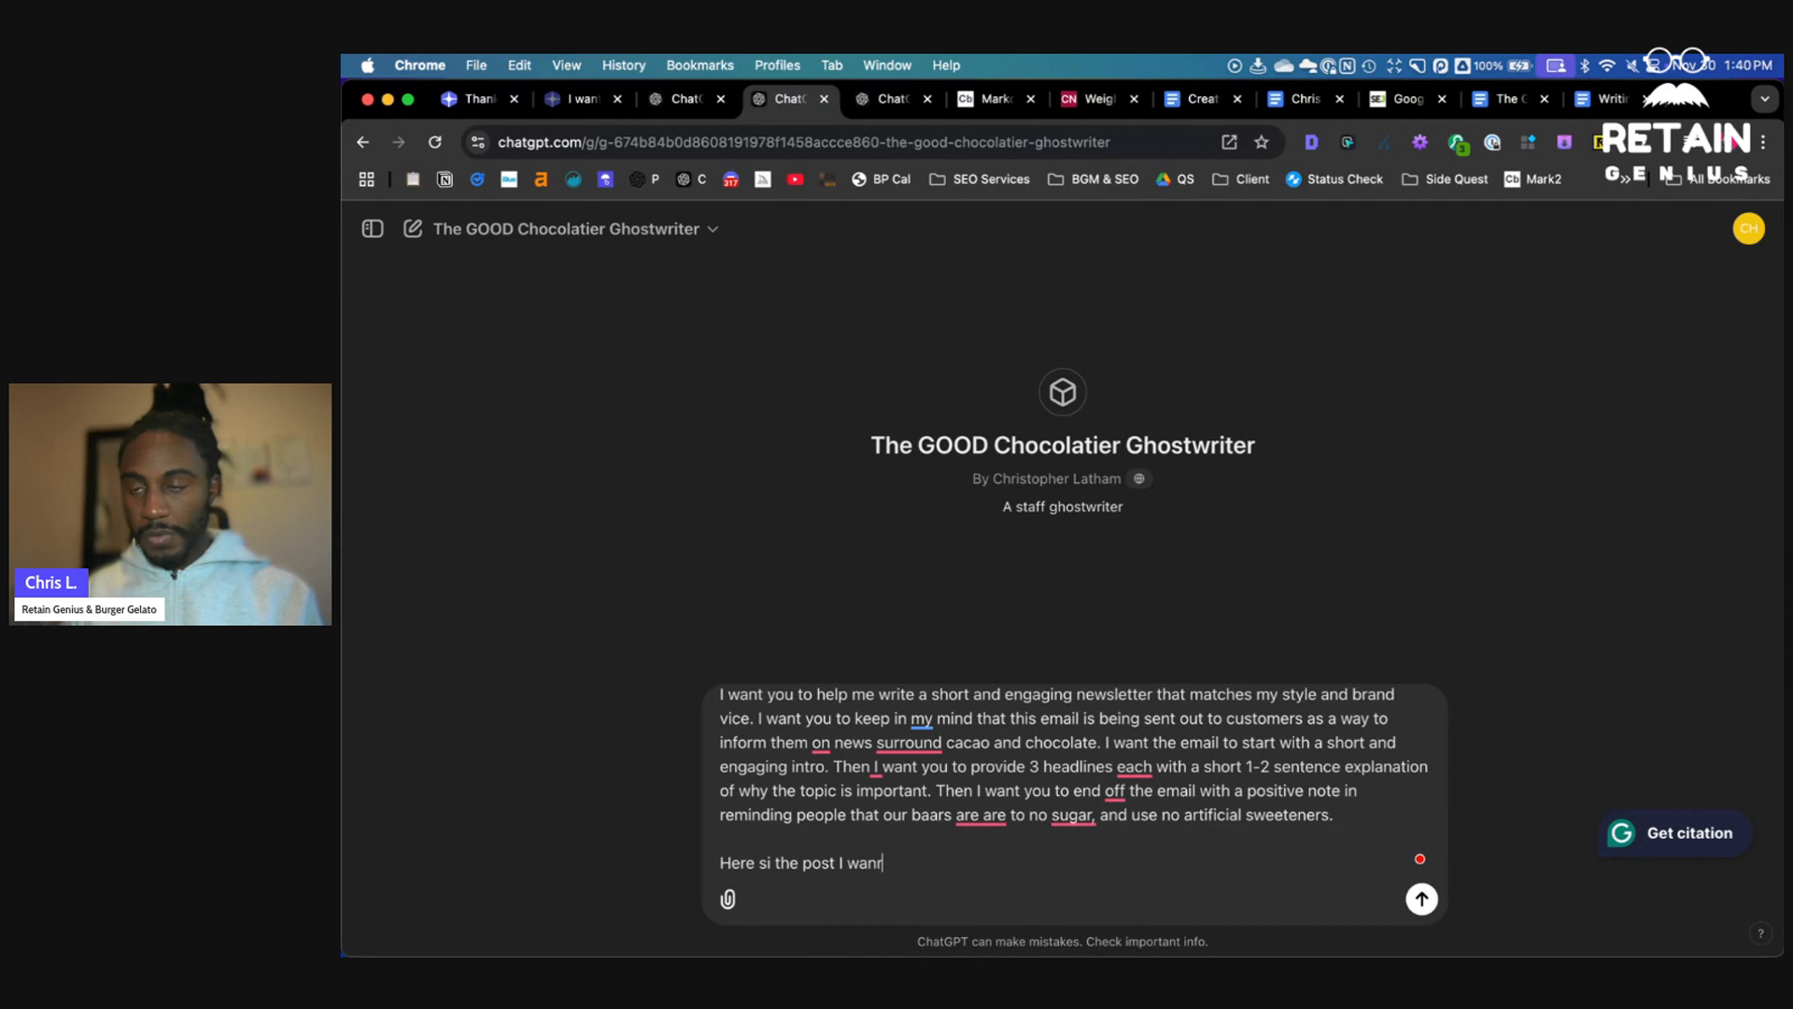
type(" to write:")
key("shift+Return")
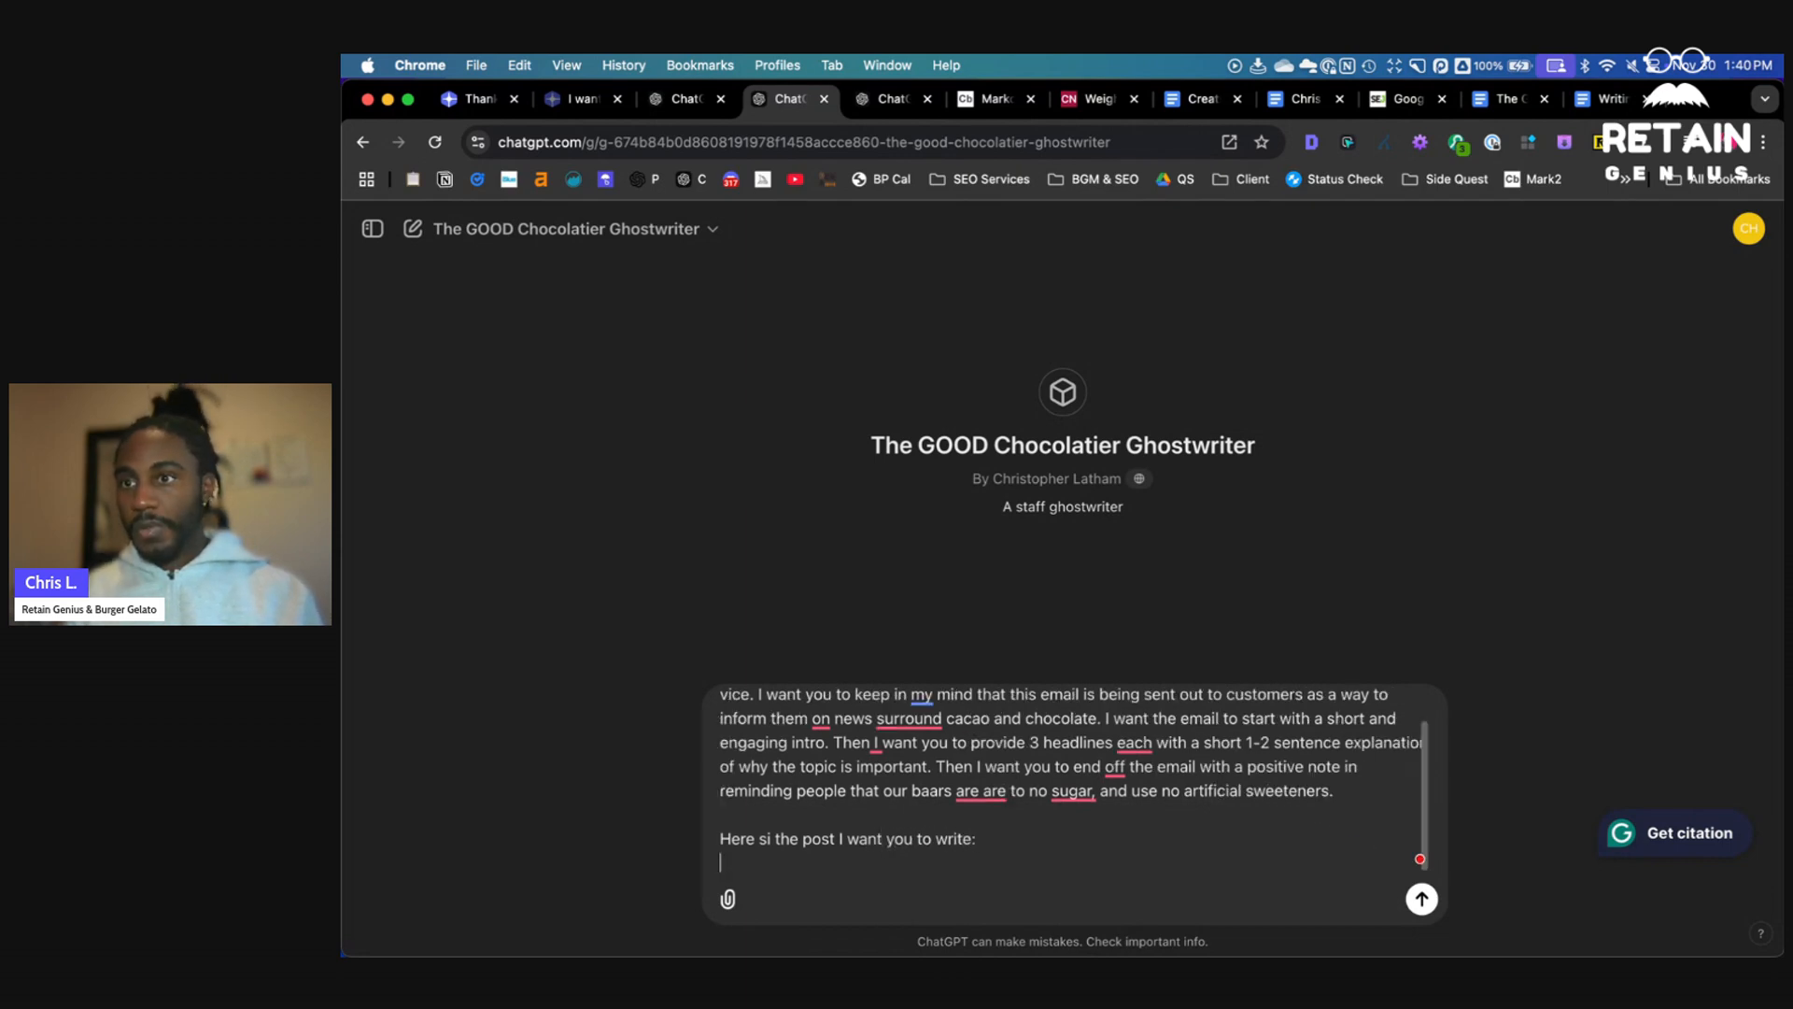
left_click(1088, 99)
right_click(968, 414)
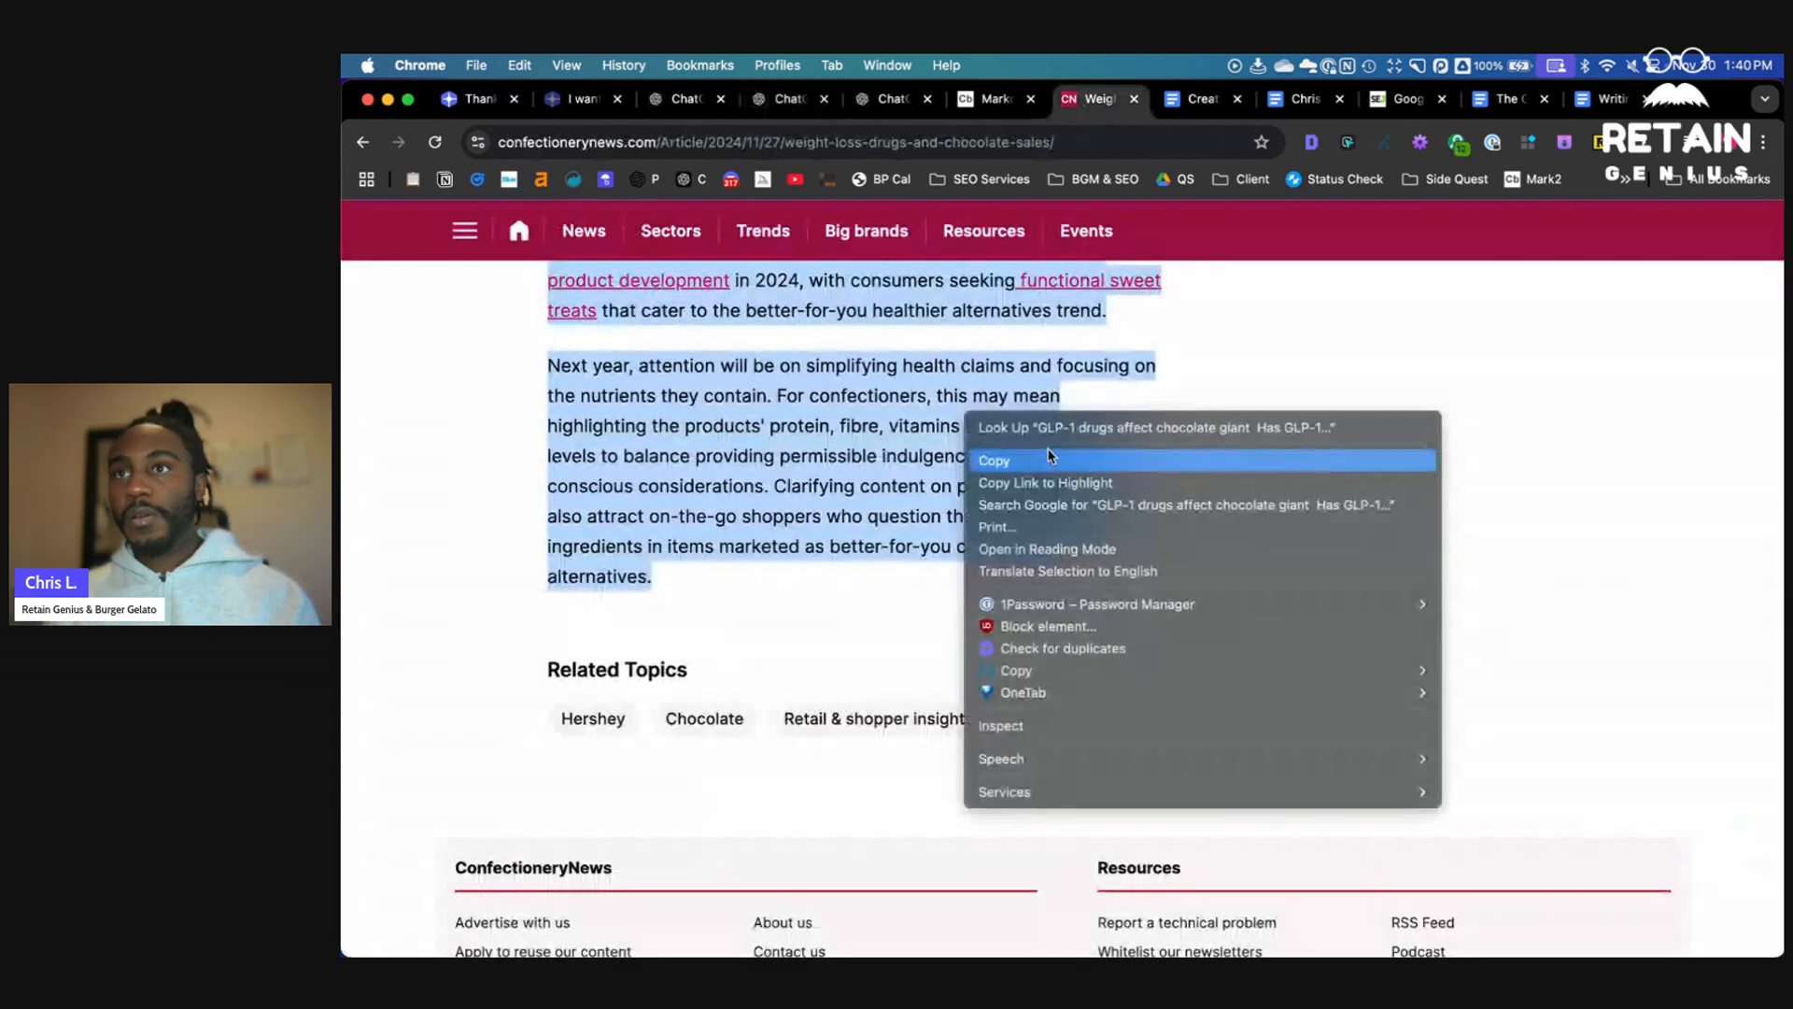
left_click(1050, 457)
left_click(887, 99)
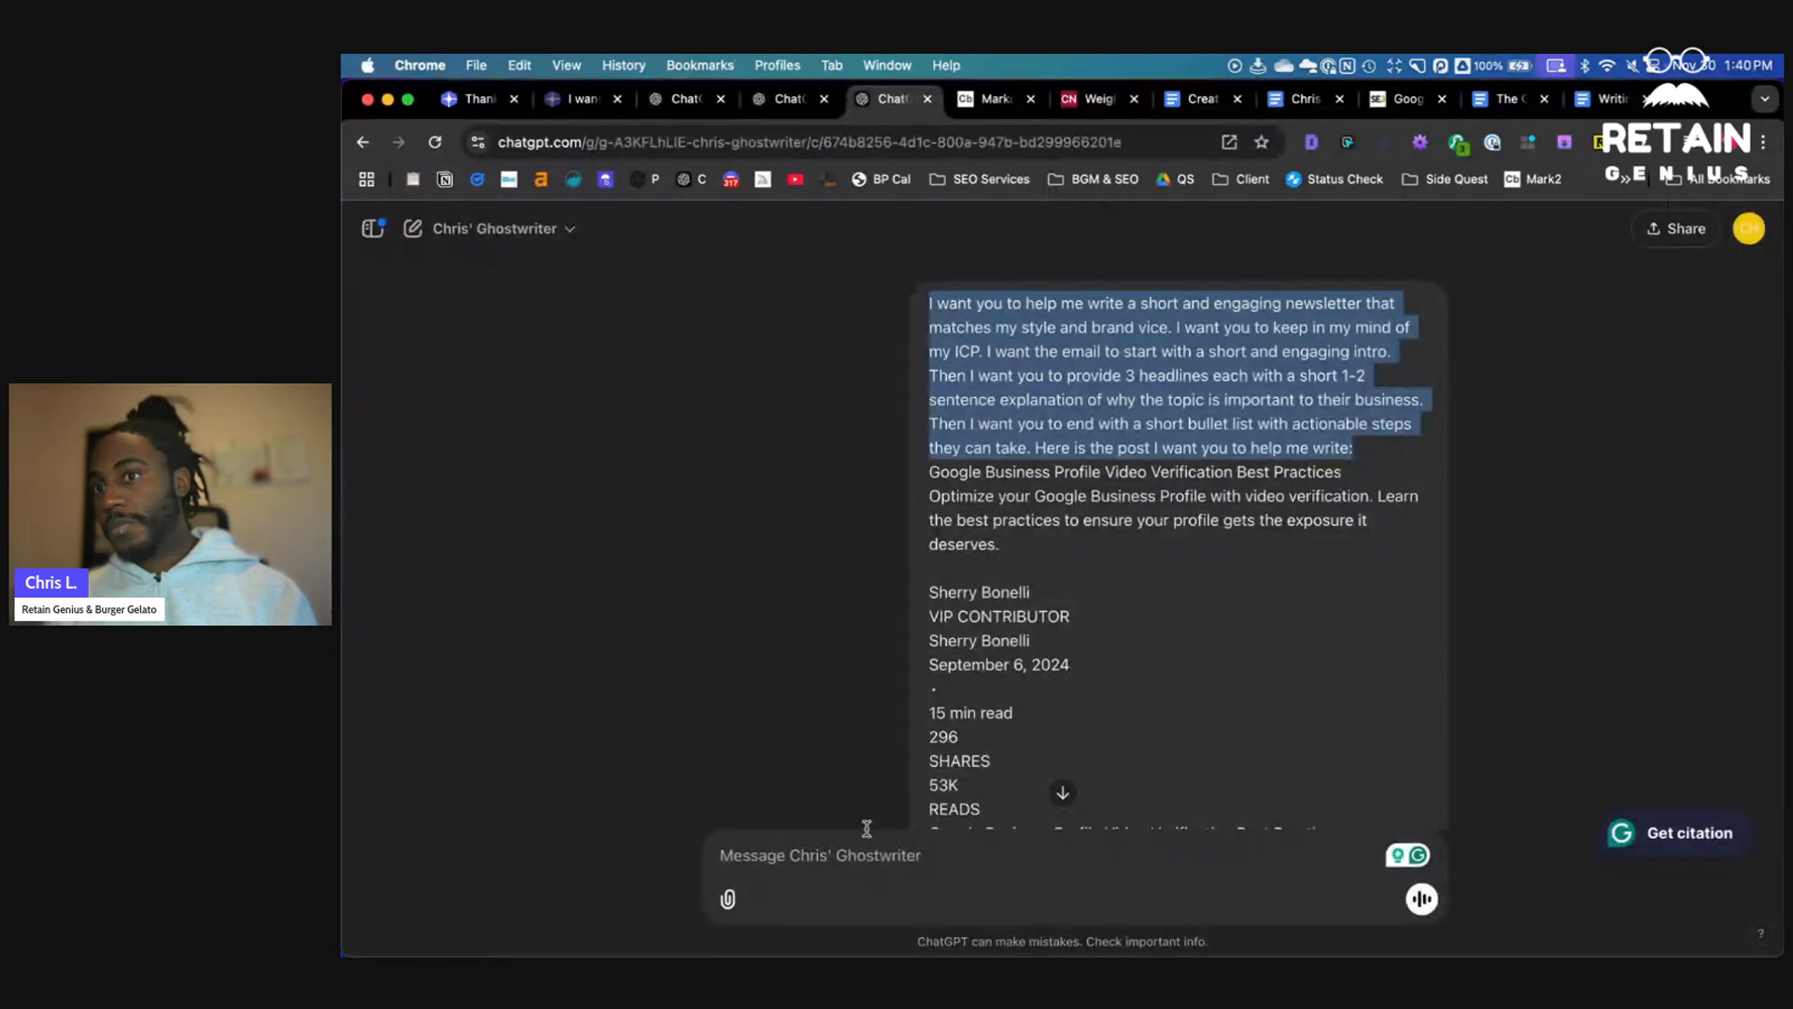
left_click(790, 99)
key("super+v")
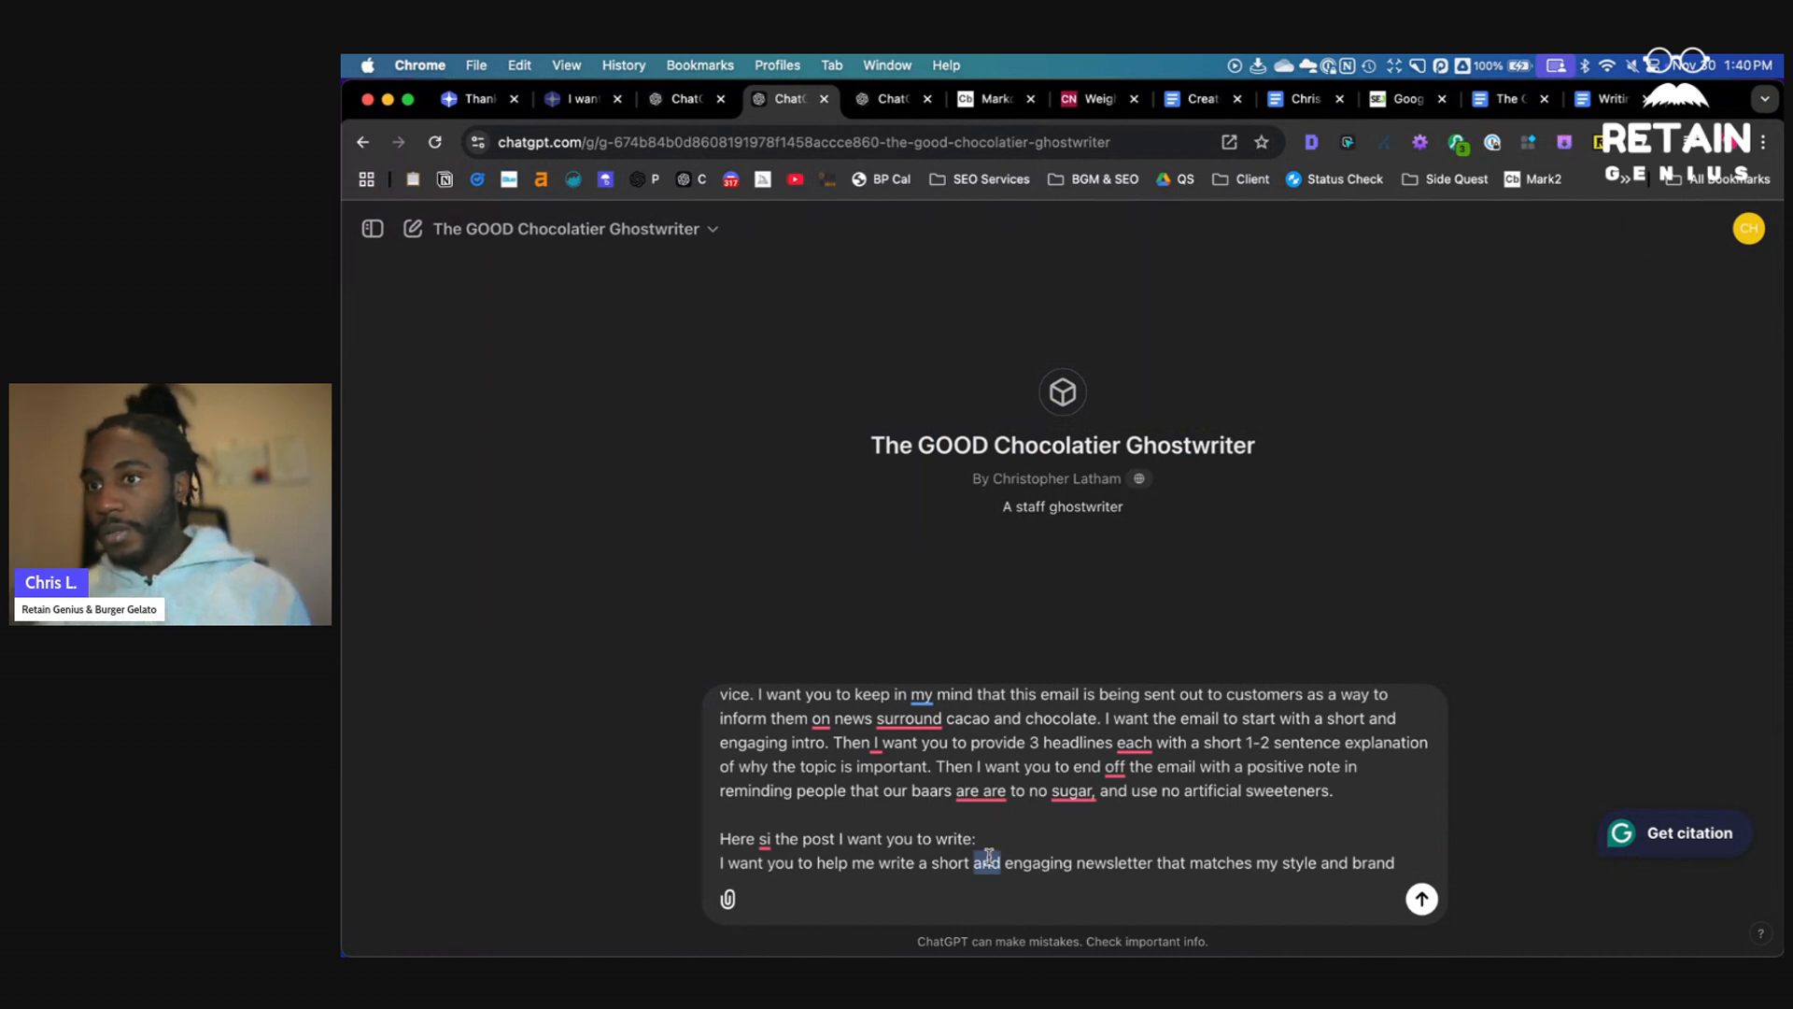
triple_click(989, 856)
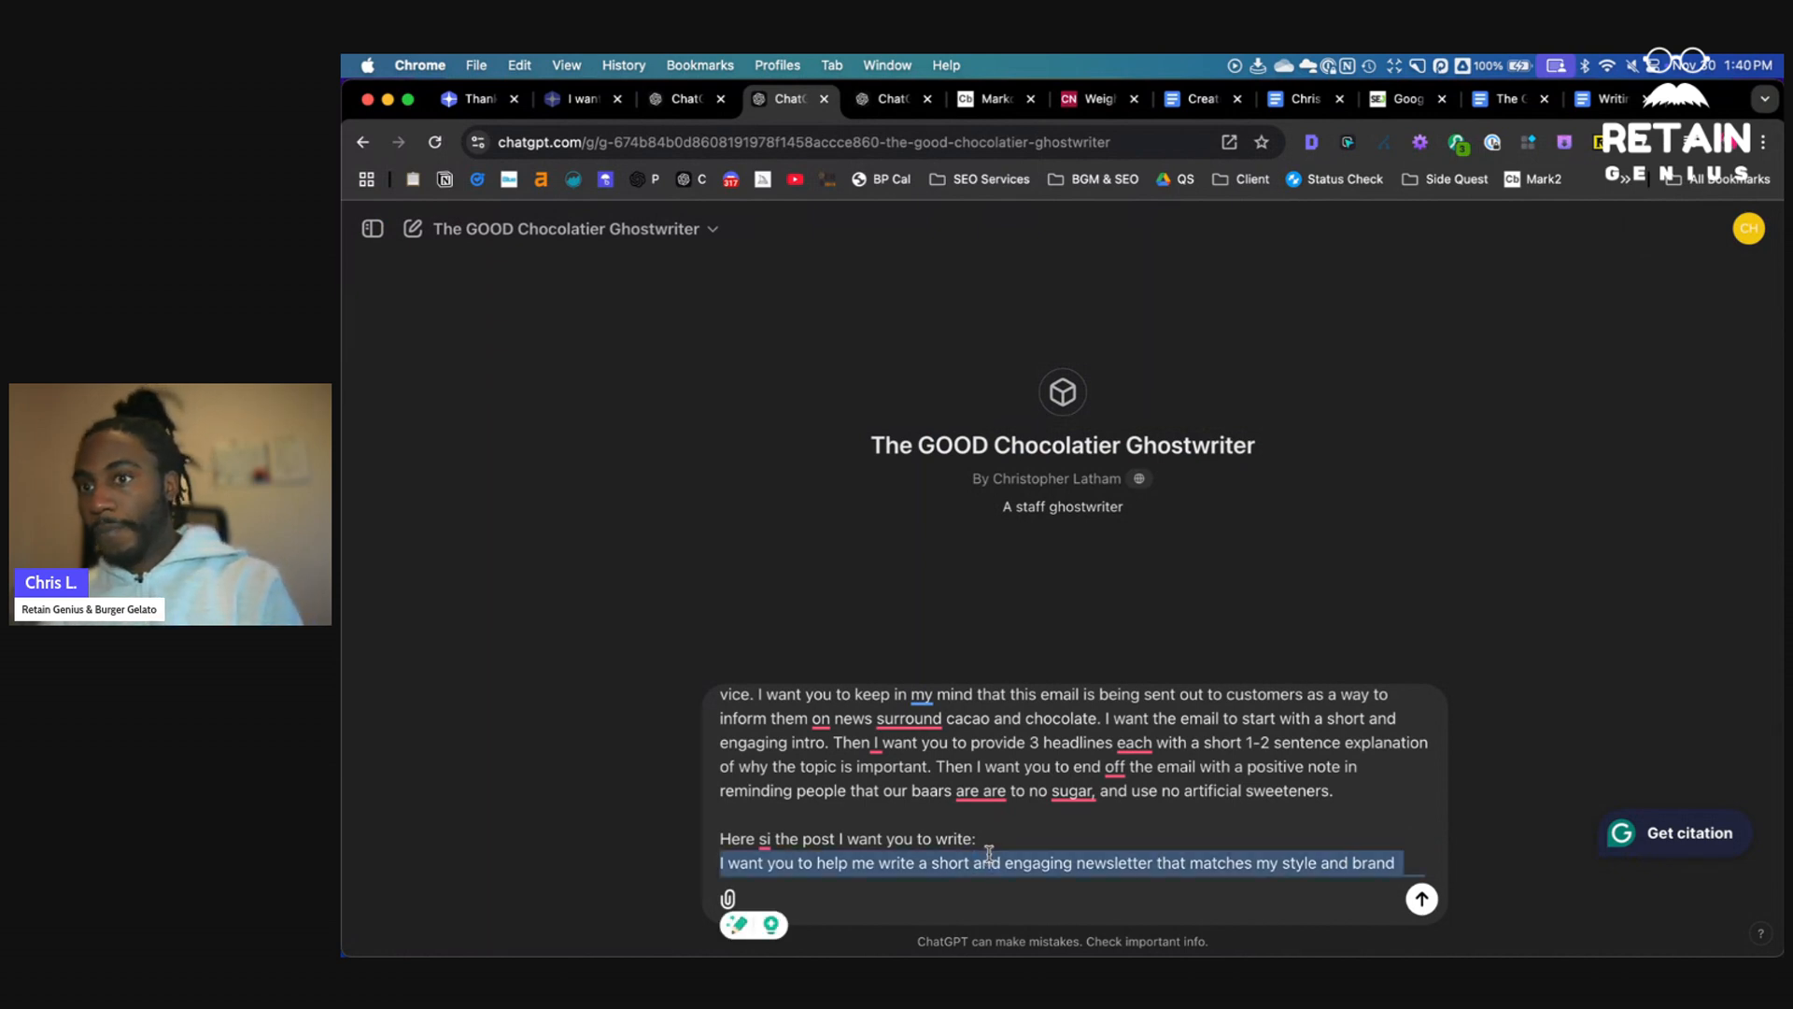
key("BackSpace")
scroll(1009, 861, "down", 1)
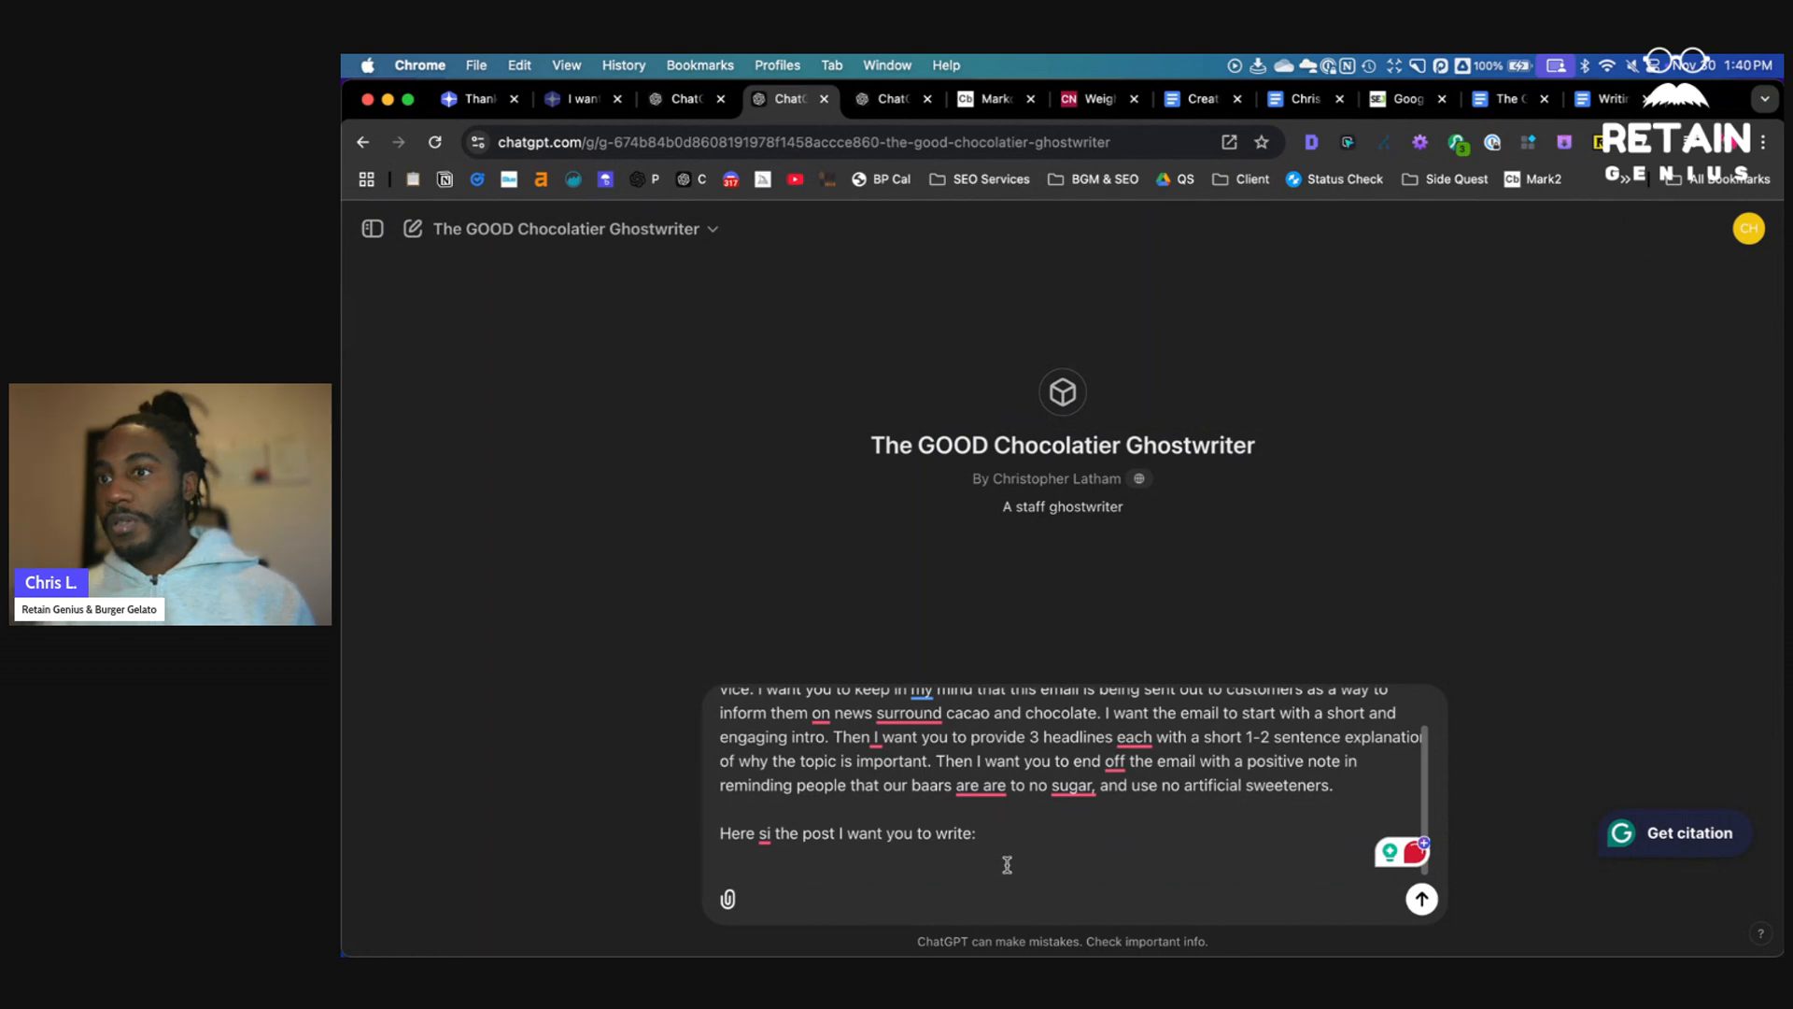
- Try to copy the text of the GLP-1 chocolate article on the ConfectioneryNews page
left_click(1098, 105)
left_click(1334, 382)
left_click_drag(721, 579, 442, 329)
scroll(668, 450, "up", 13)
scroll(667, 449, "up", 15)
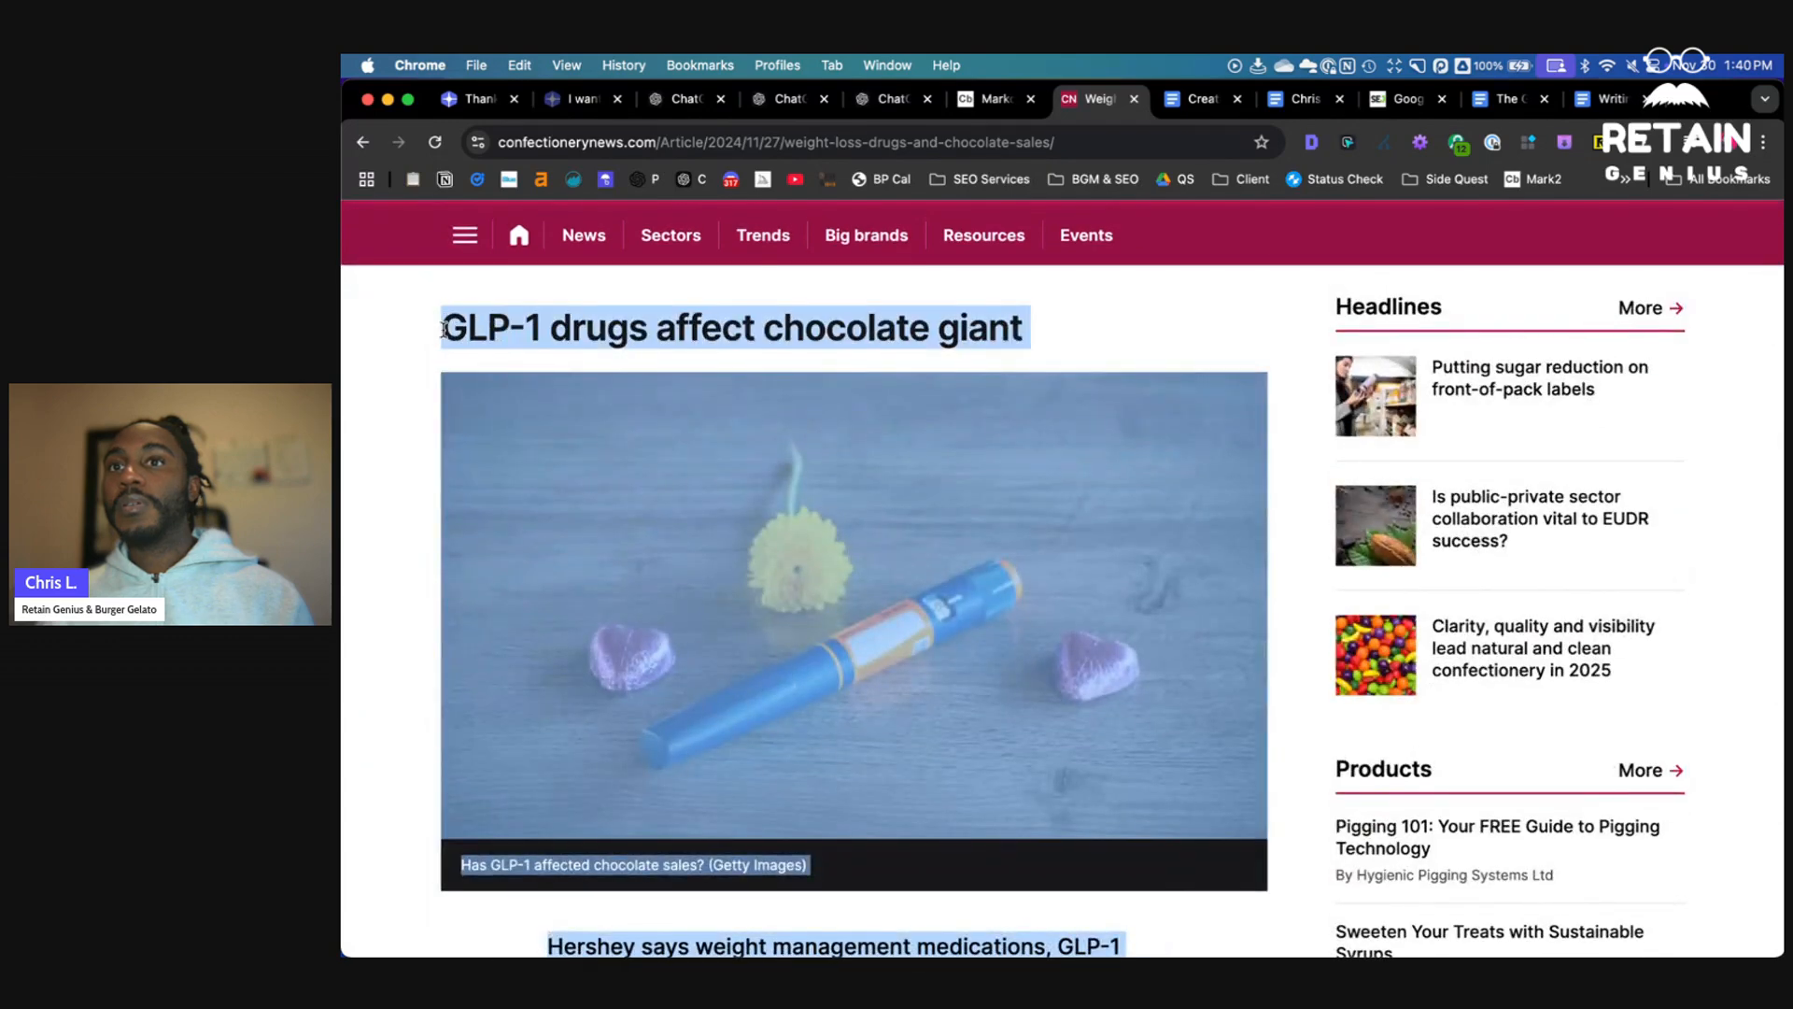
right_click(517, 330)
left_click(537, 373)
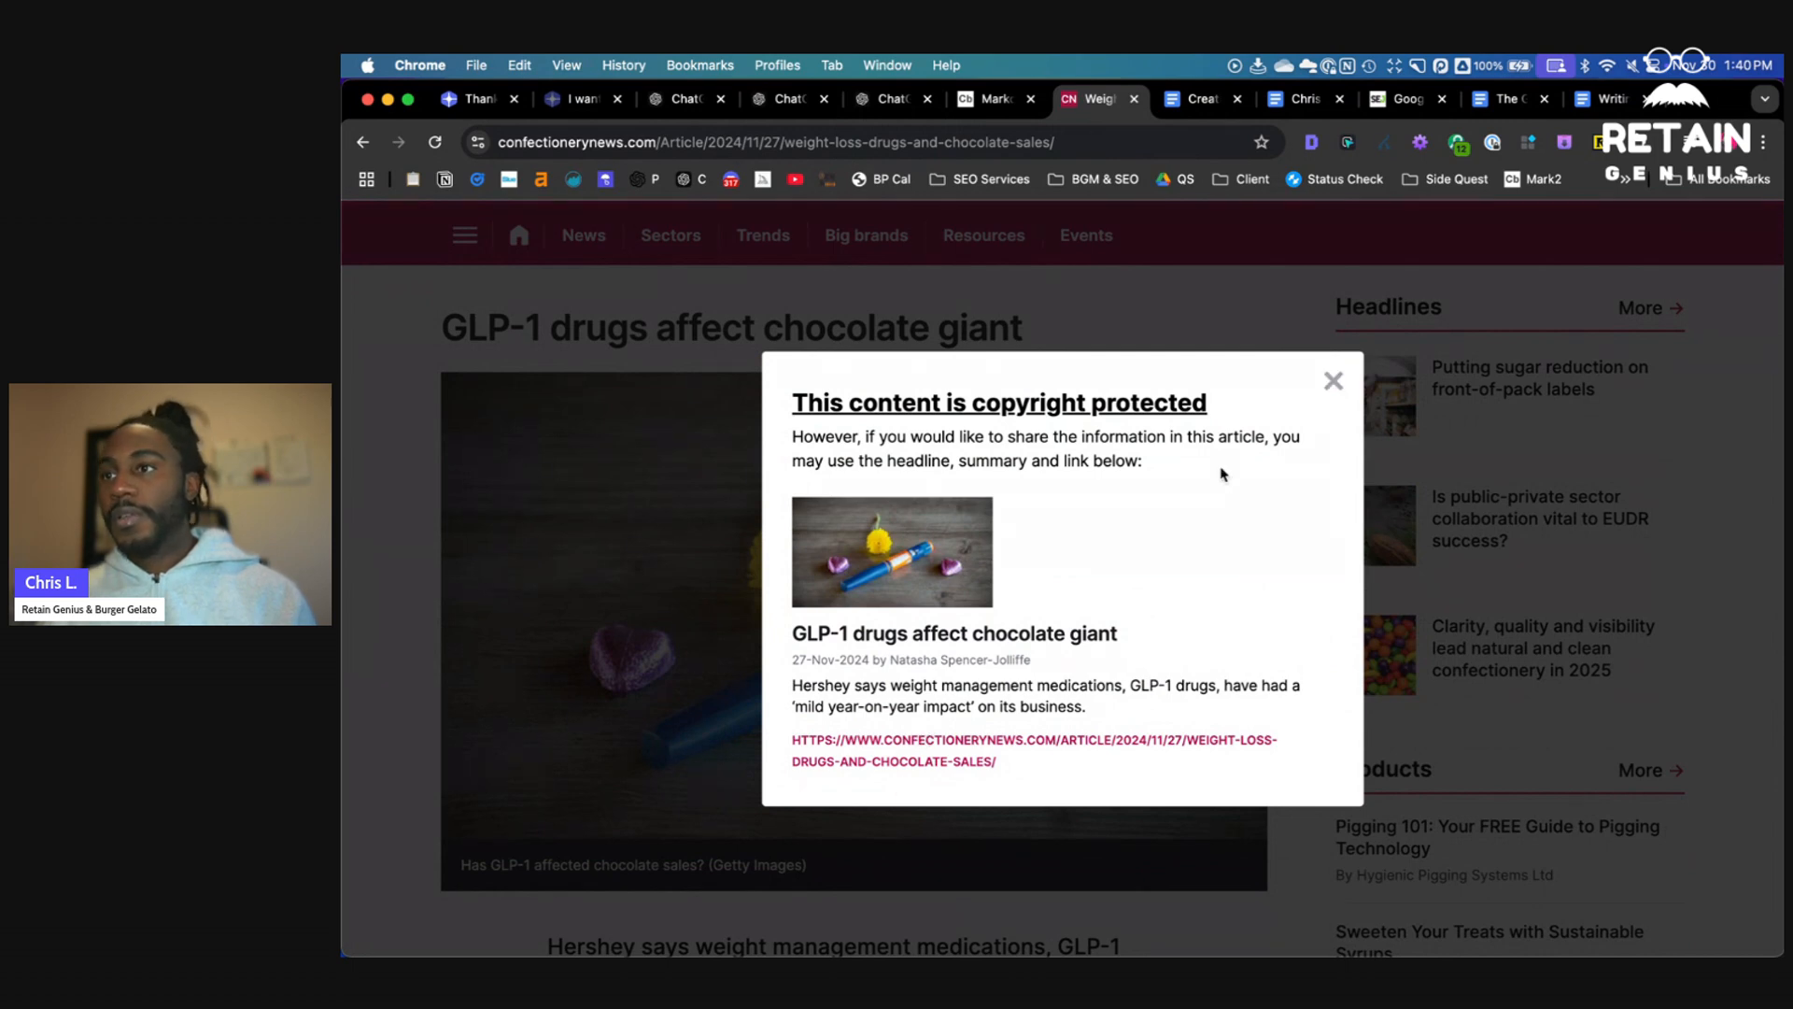
left_click(1334, 380)
left_click(1037, 145)
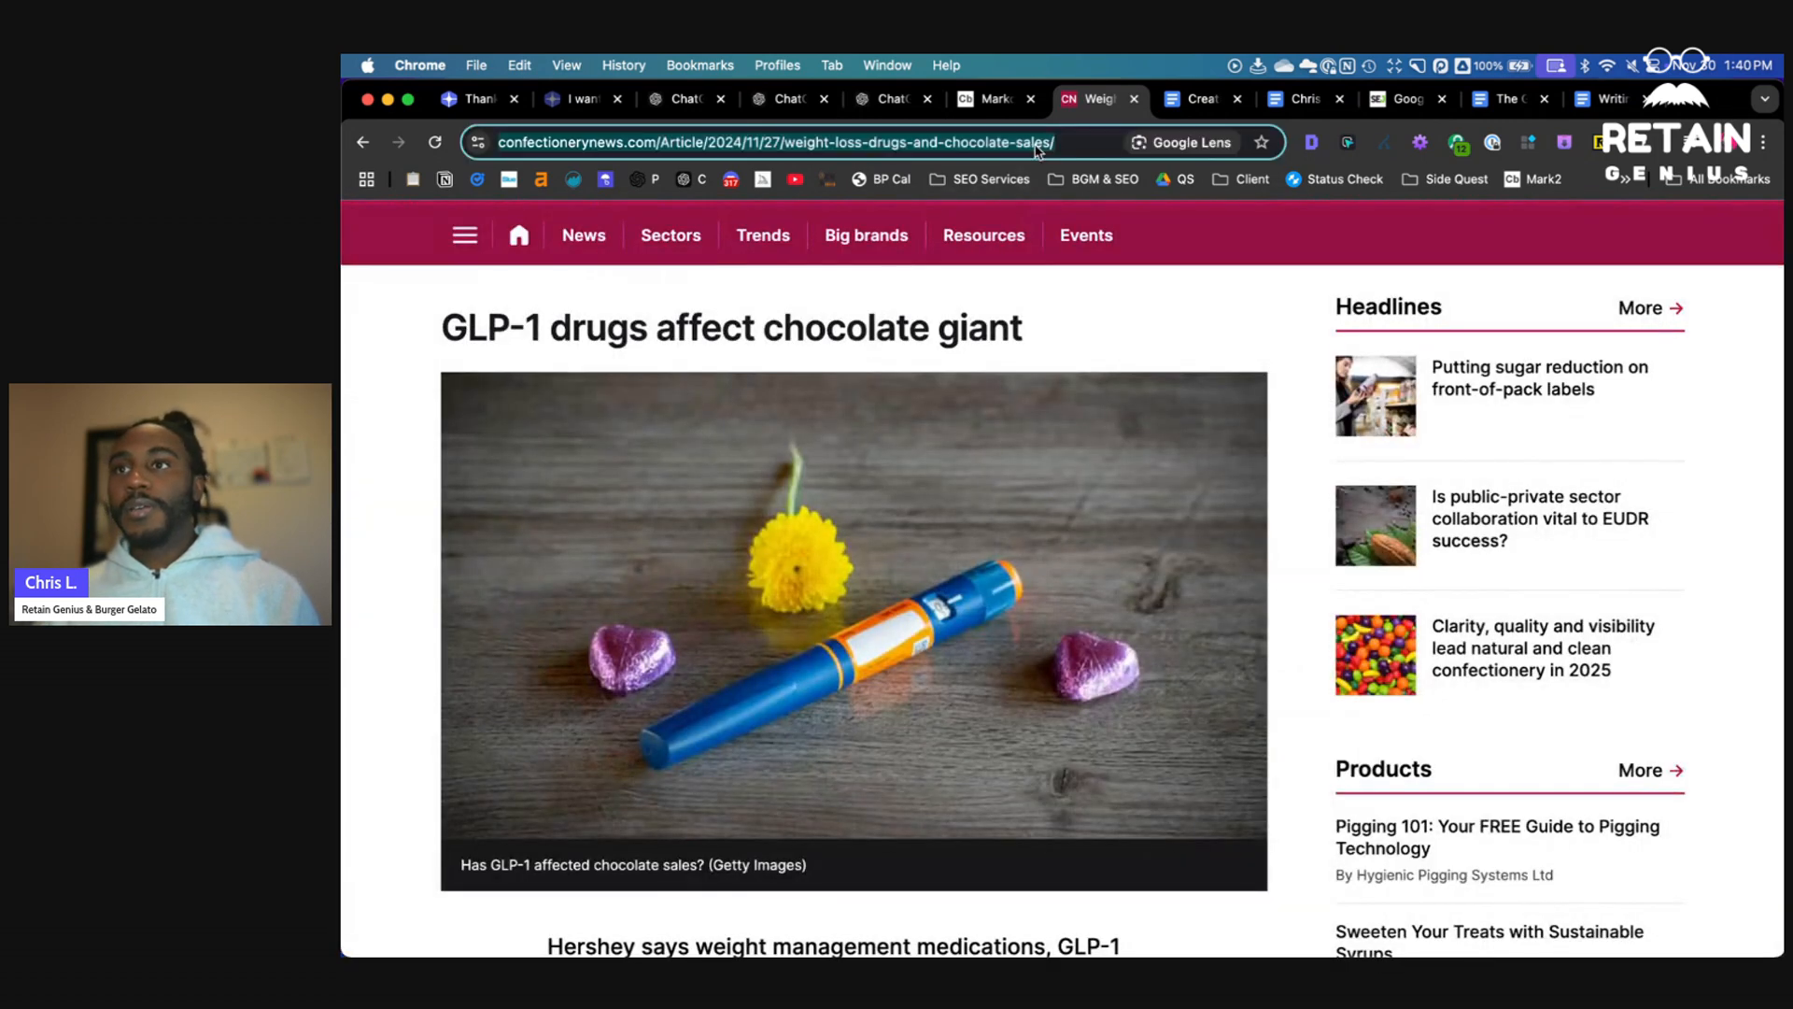
key("super+v")
left_click(706, 422)
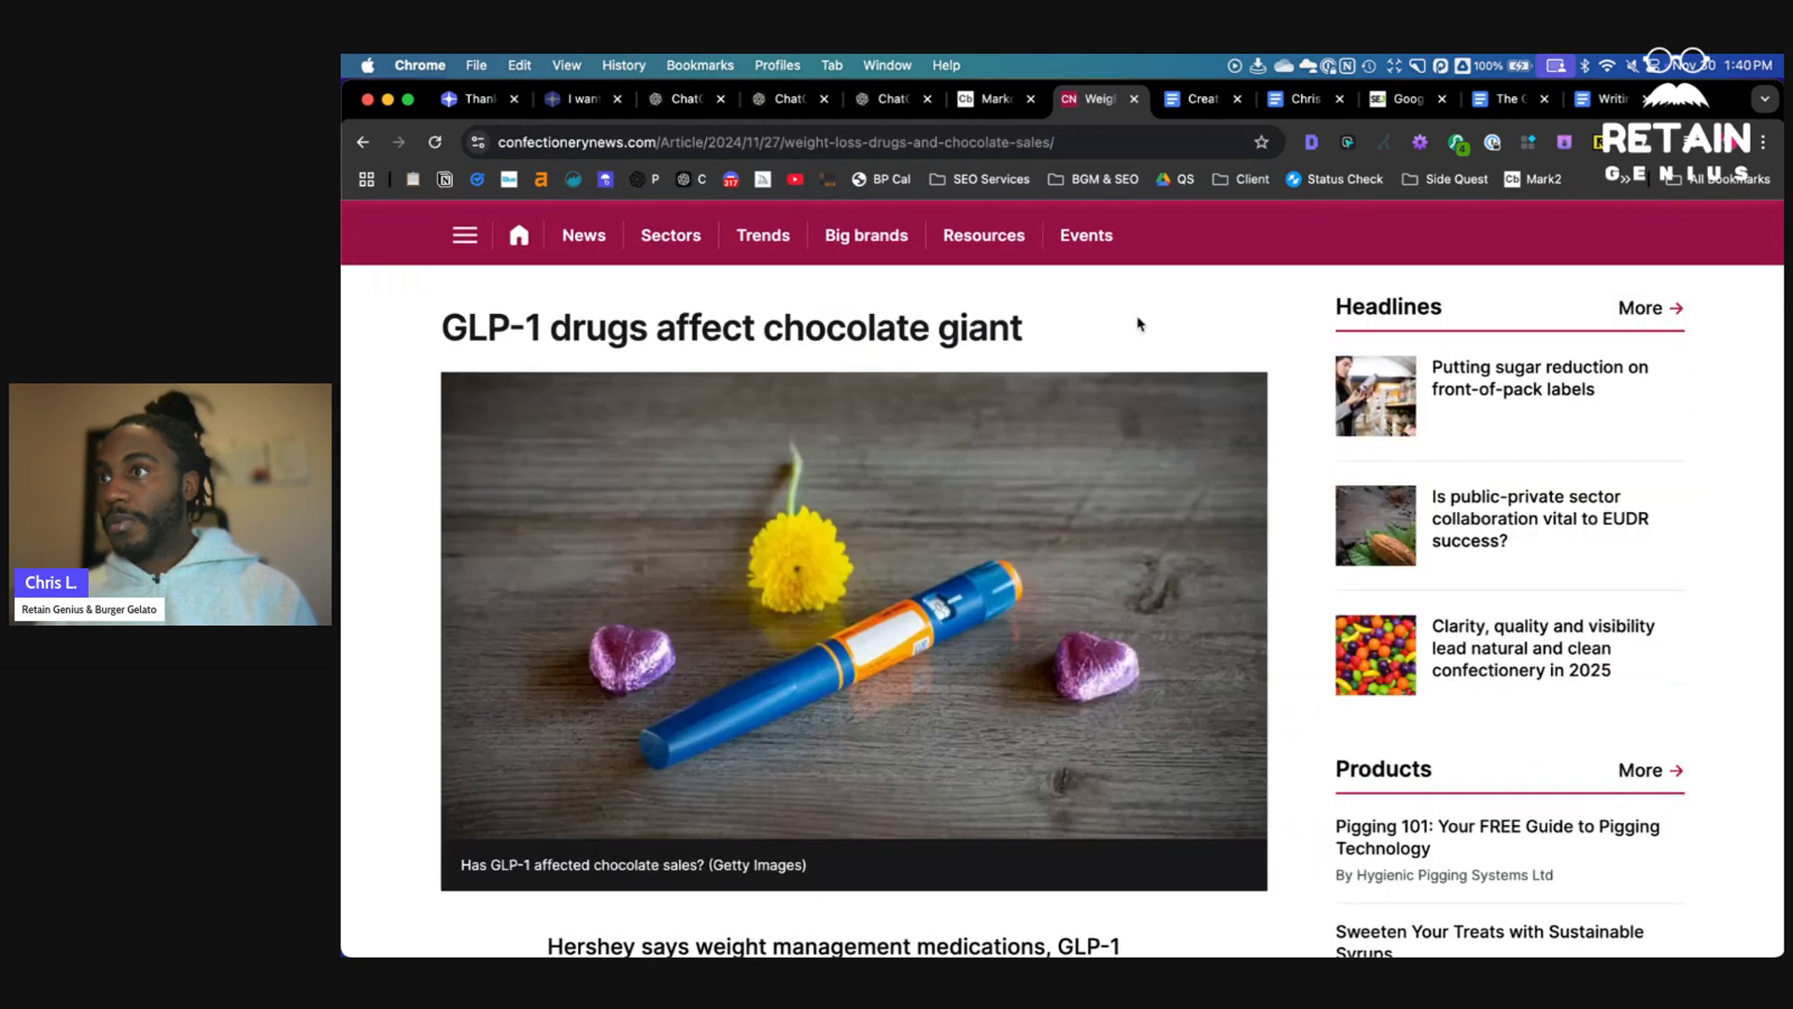
- Save the article to Readwise Reader and open it in the reader view
left_click(1763, 143)
left_click(1249, 296)
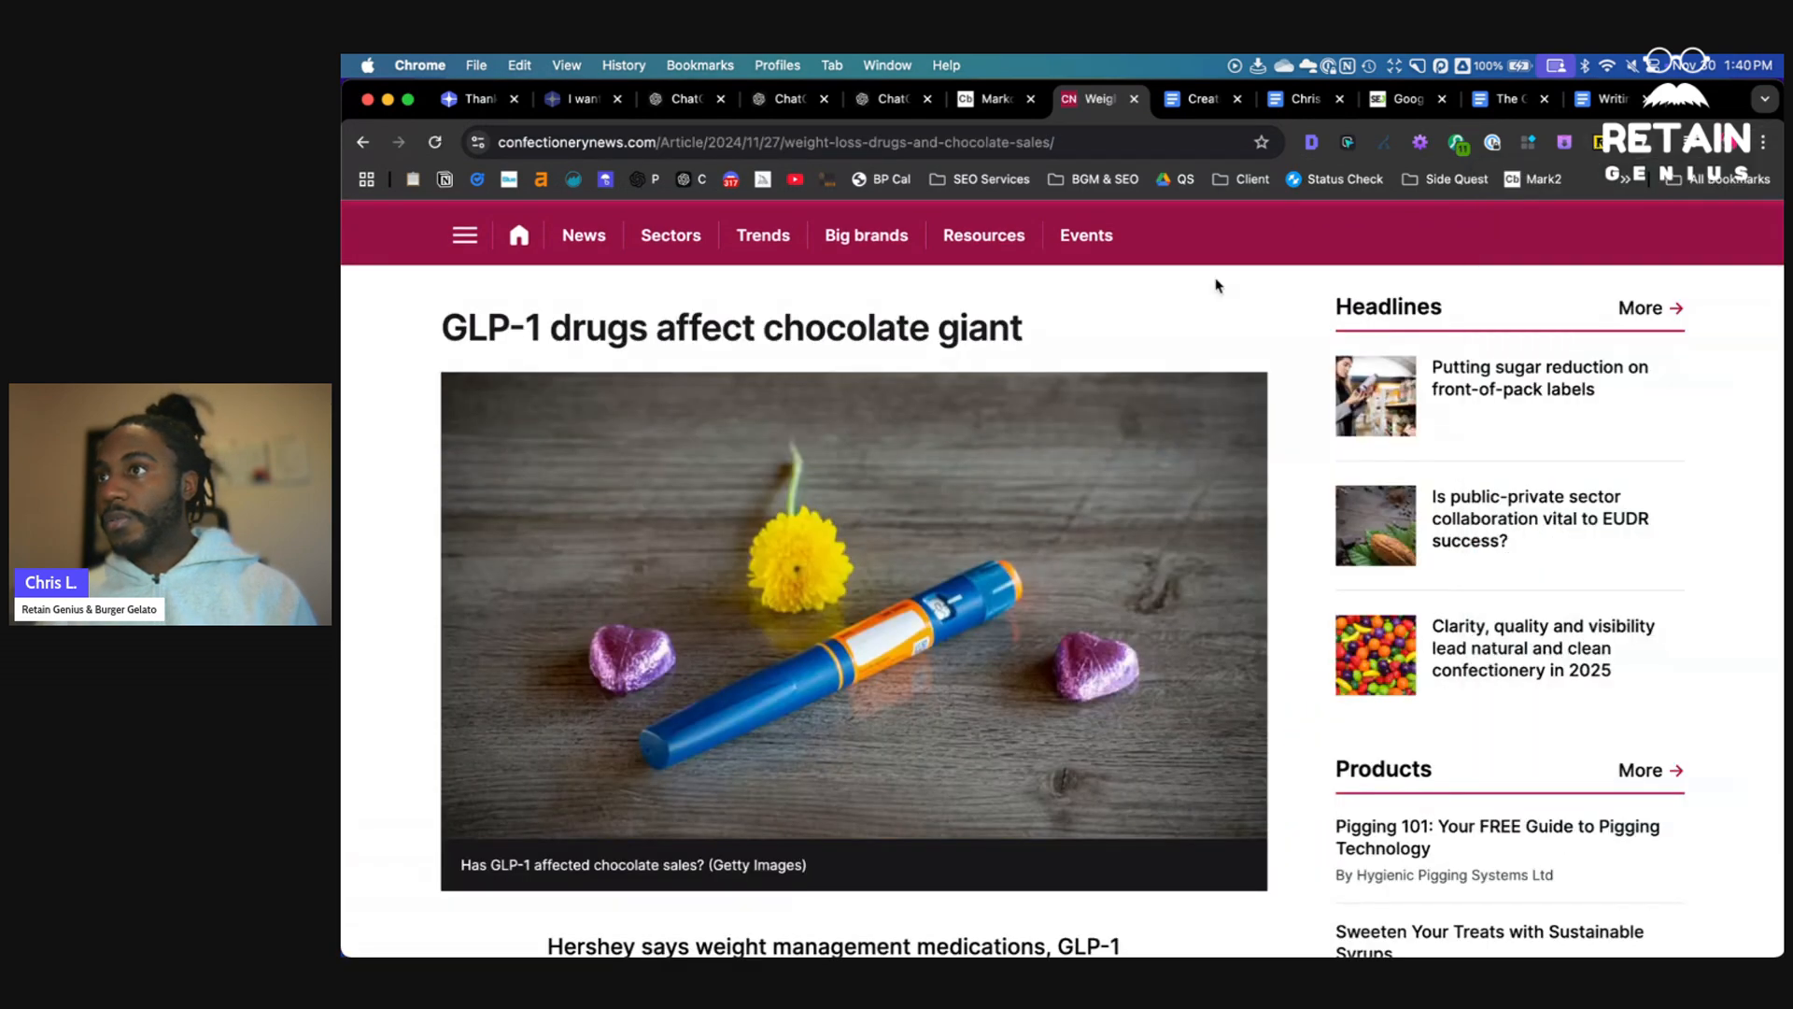
key("alt+r")
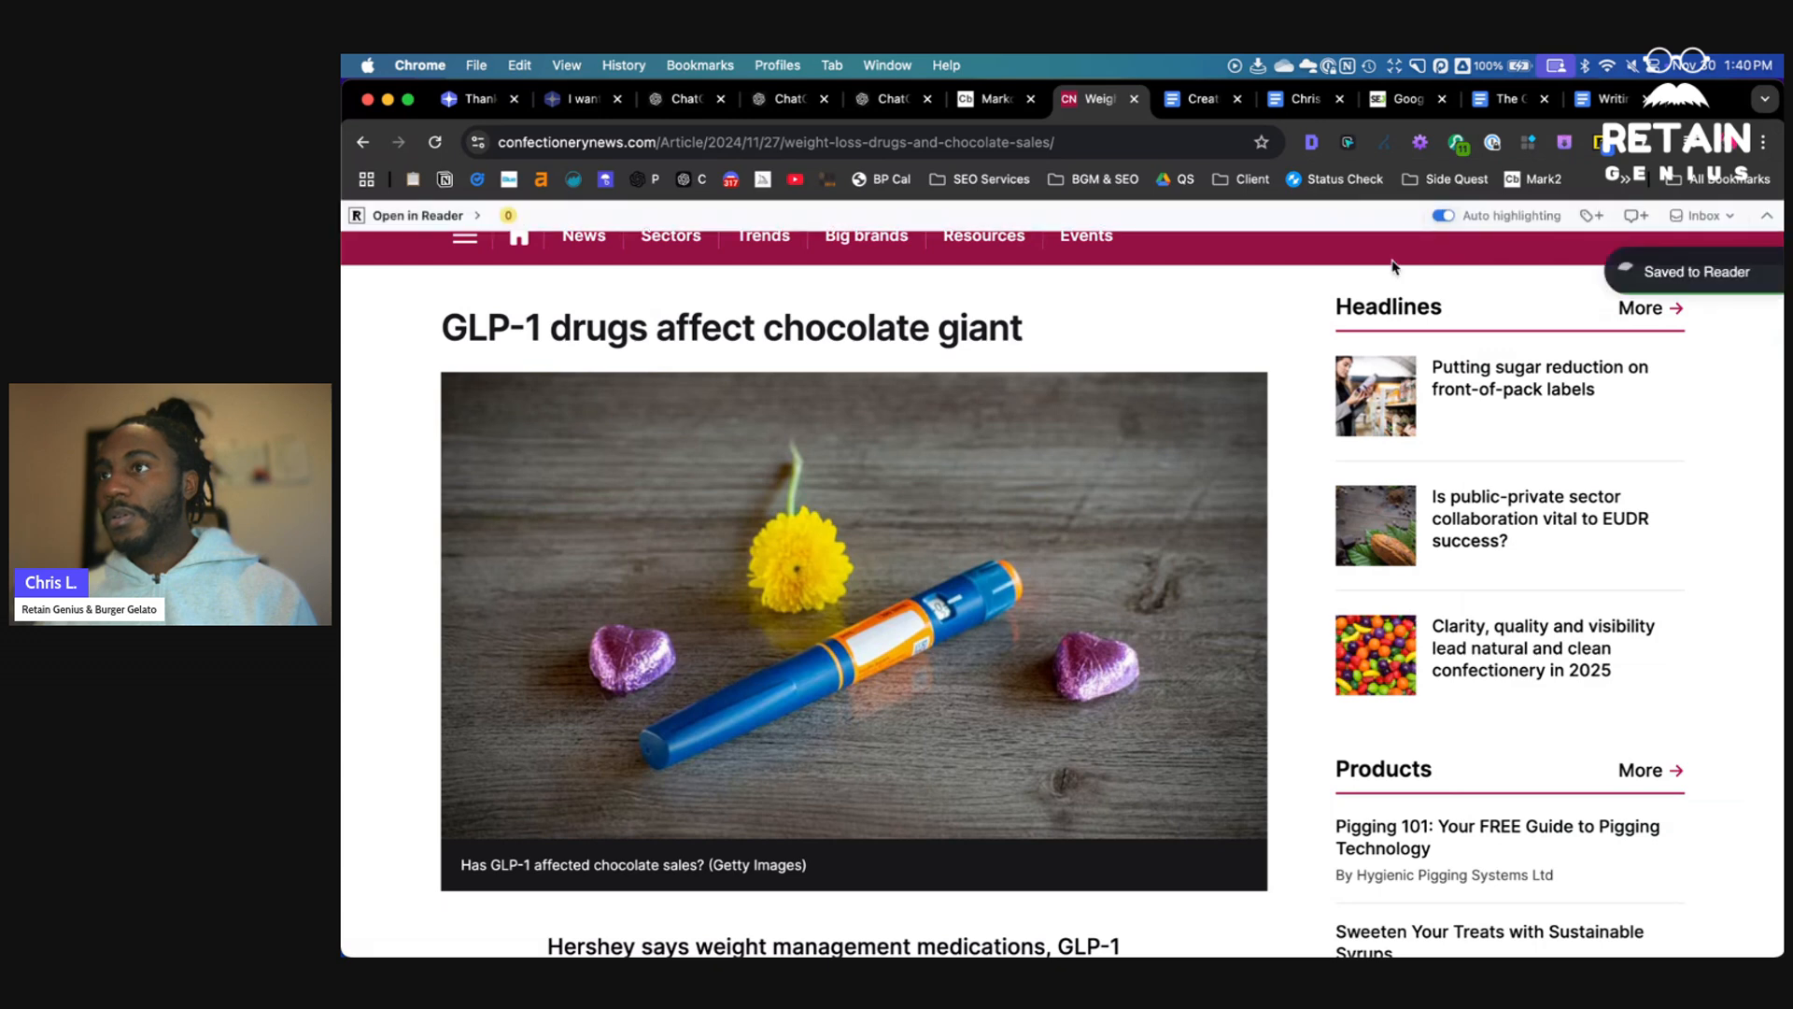
left_click(448, 215)
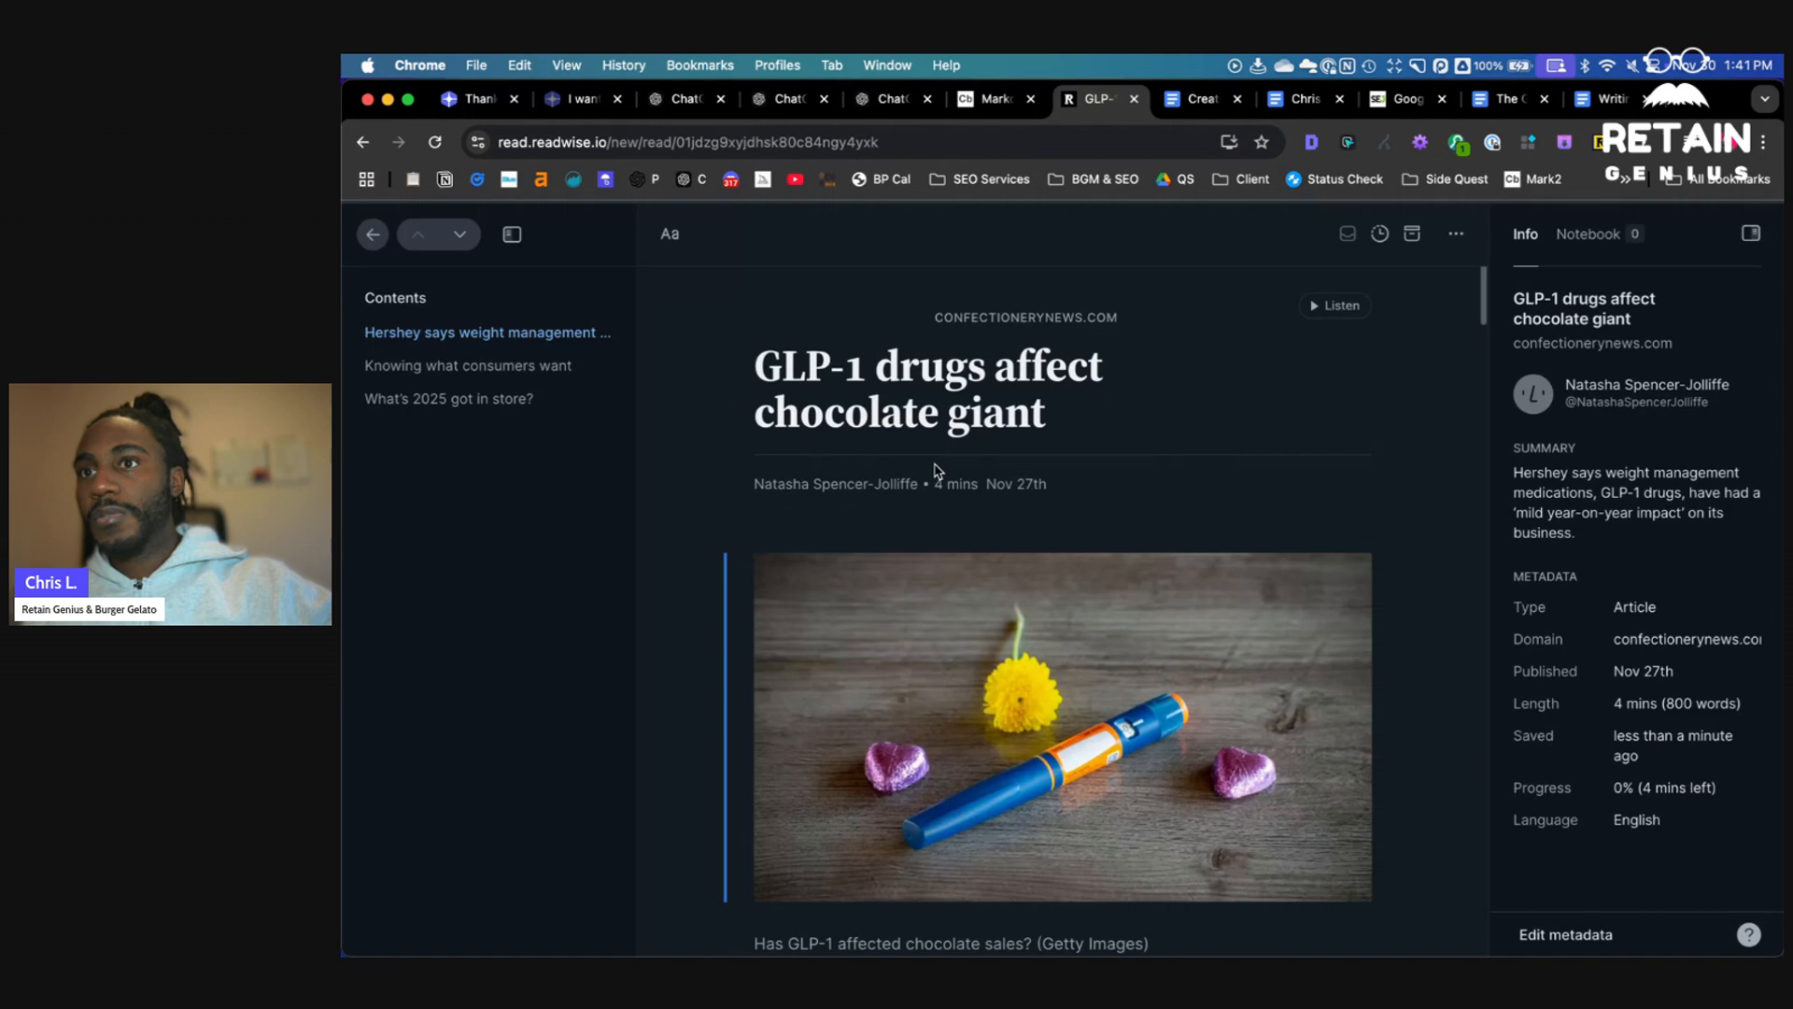
- Select and copy the article's body text in the reader view
scroll(938, 473, "down", 20)
scroll(860, 553, "up", 20)
left_click_drag(1223, 744, 863, 553)
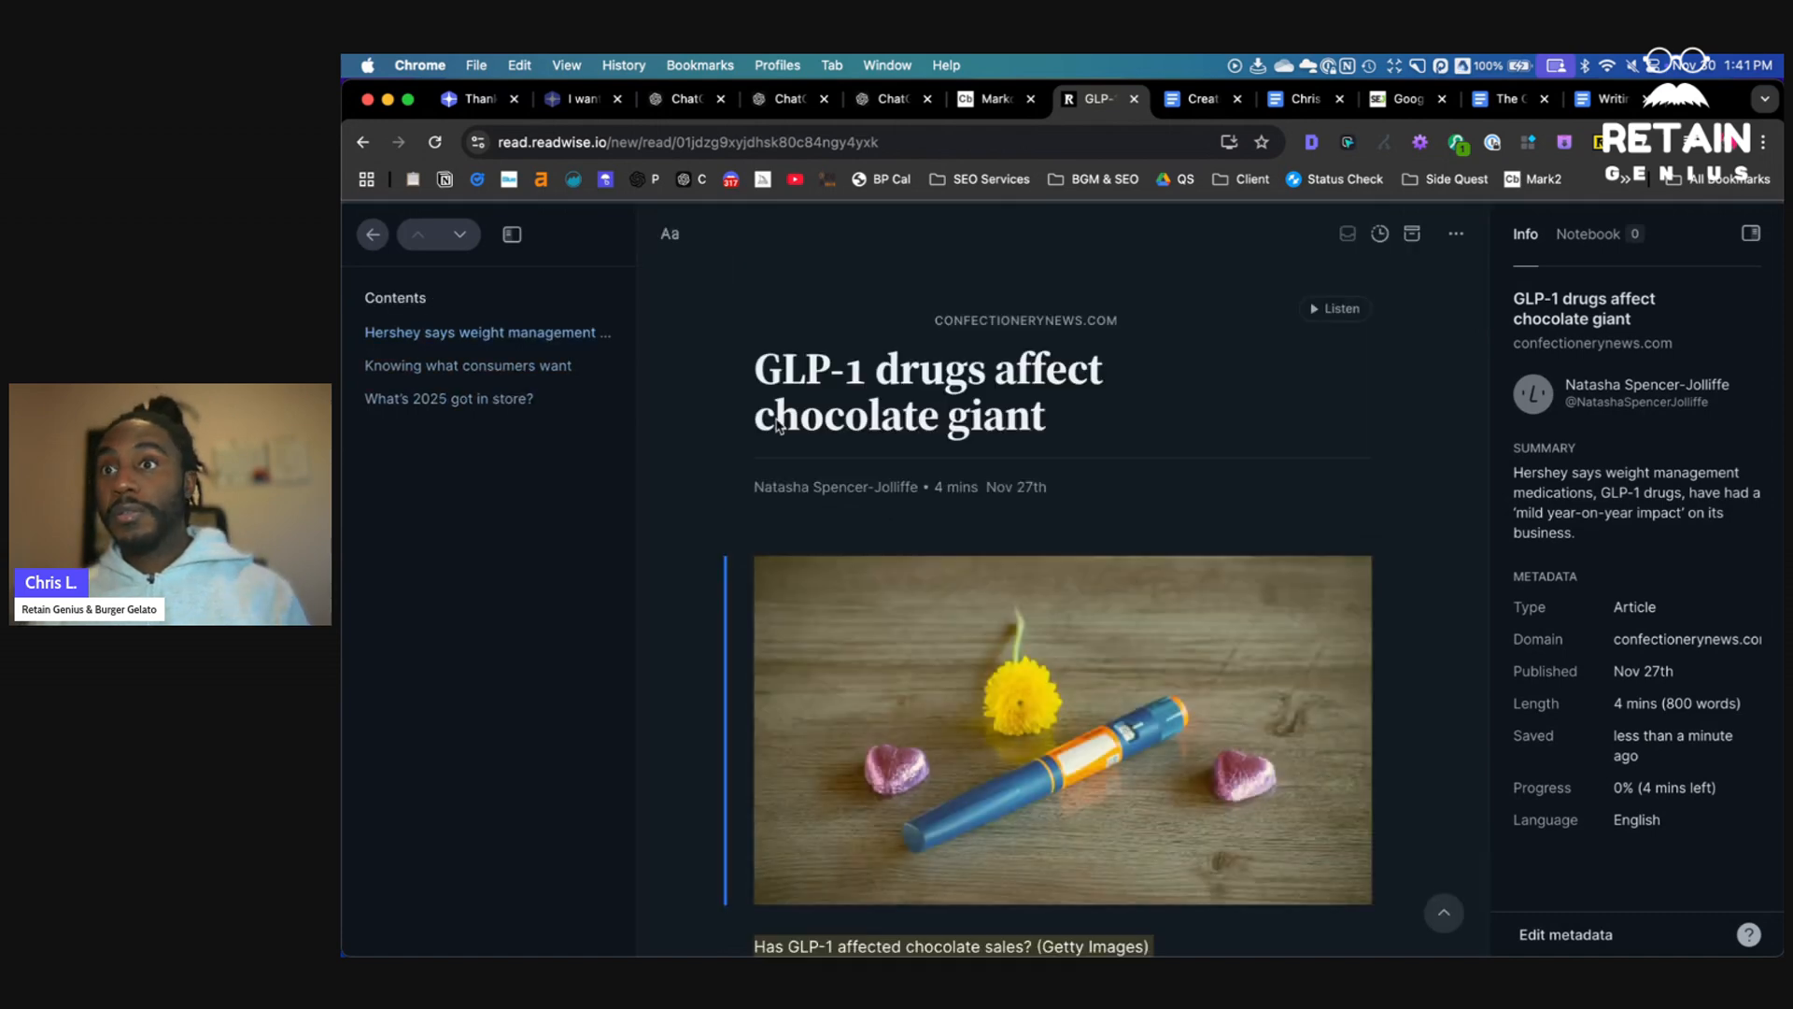
left_click_drag(764, 362, 778, 380)
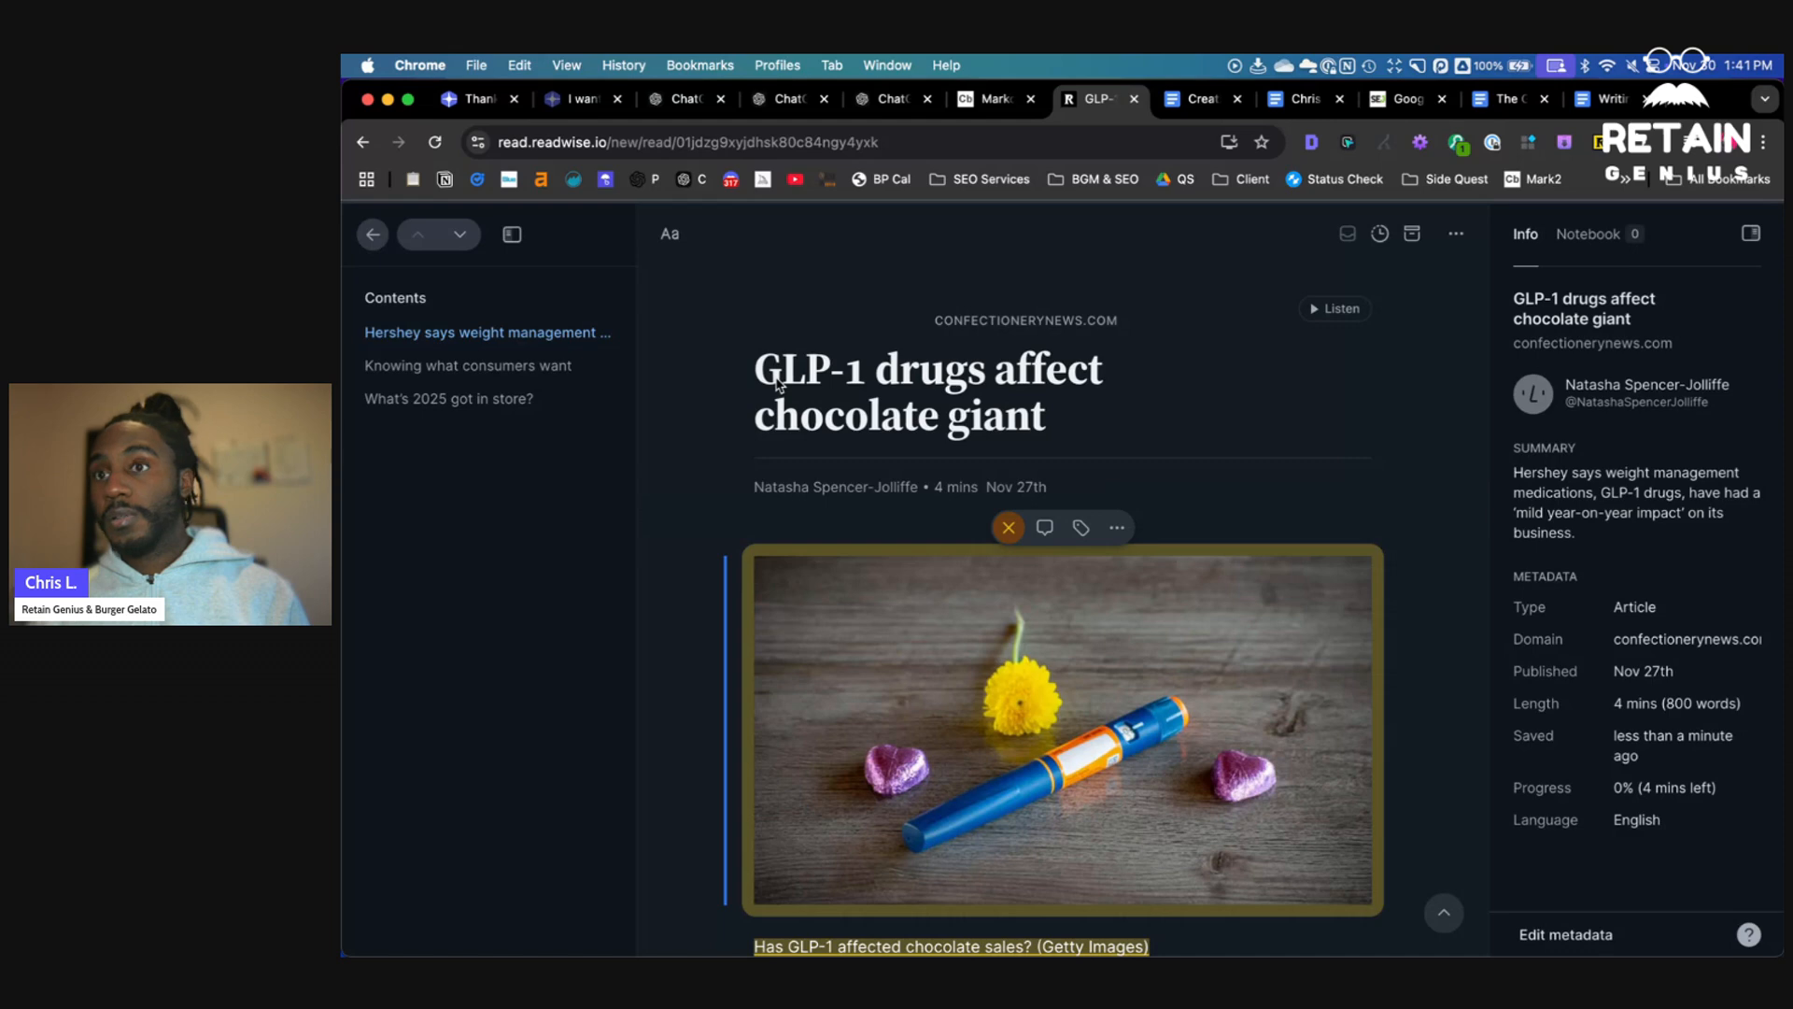
left_click(769, 365)
scroll(997, 783, "down", 3)
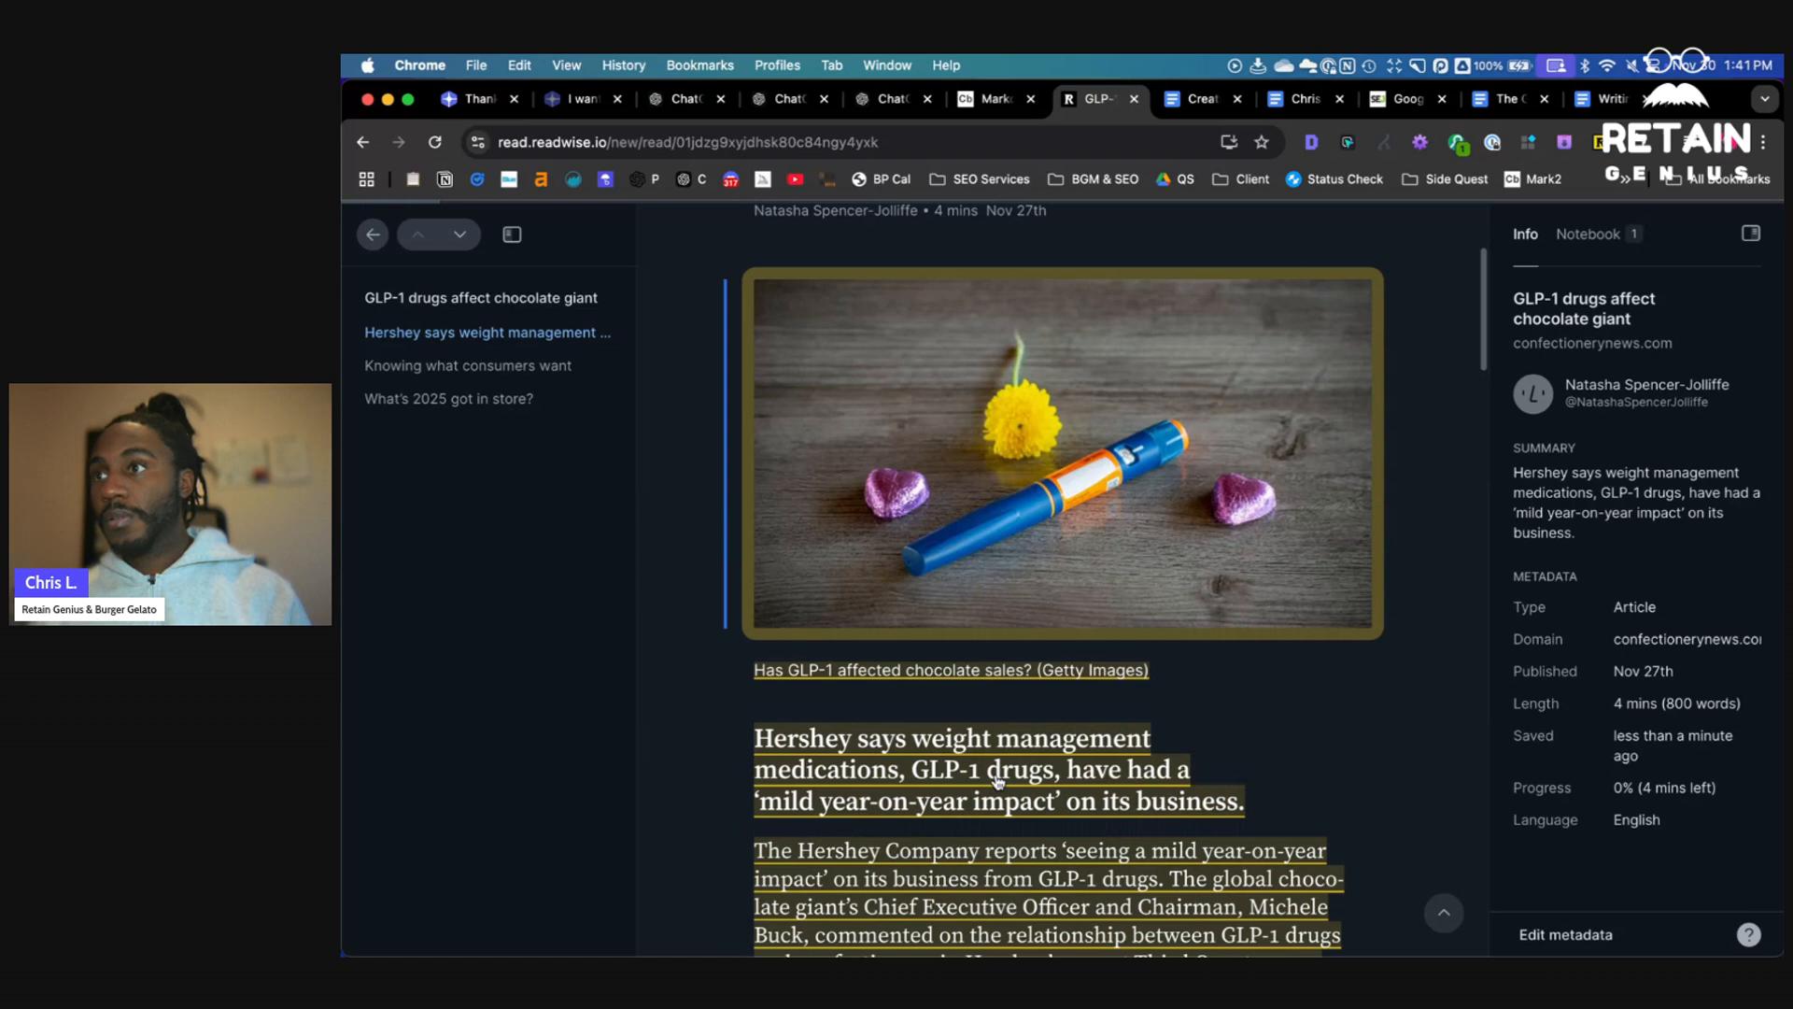
key("super+c")
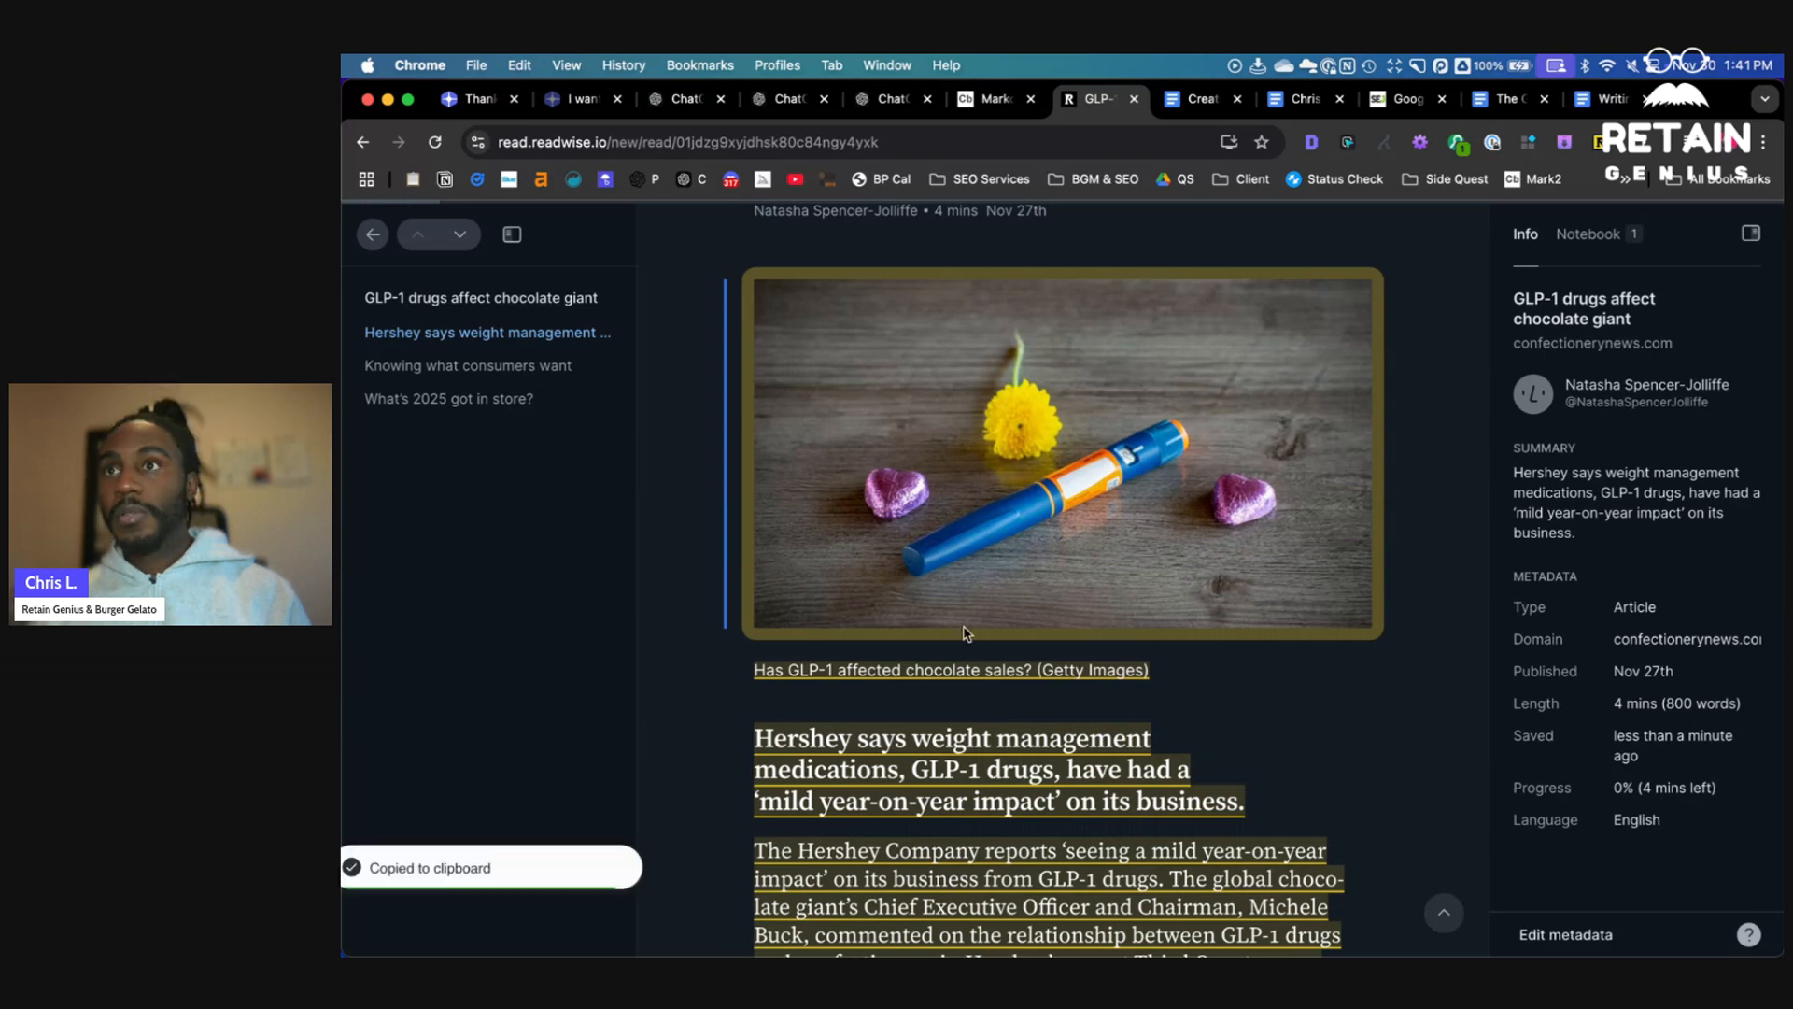
- Copy the article title, paste the title and article text below the prompt, and send the message to the ghostwriter
scroll(967, 634, "up", 3)
left_click_drag(1514, 298, 1641, 324)
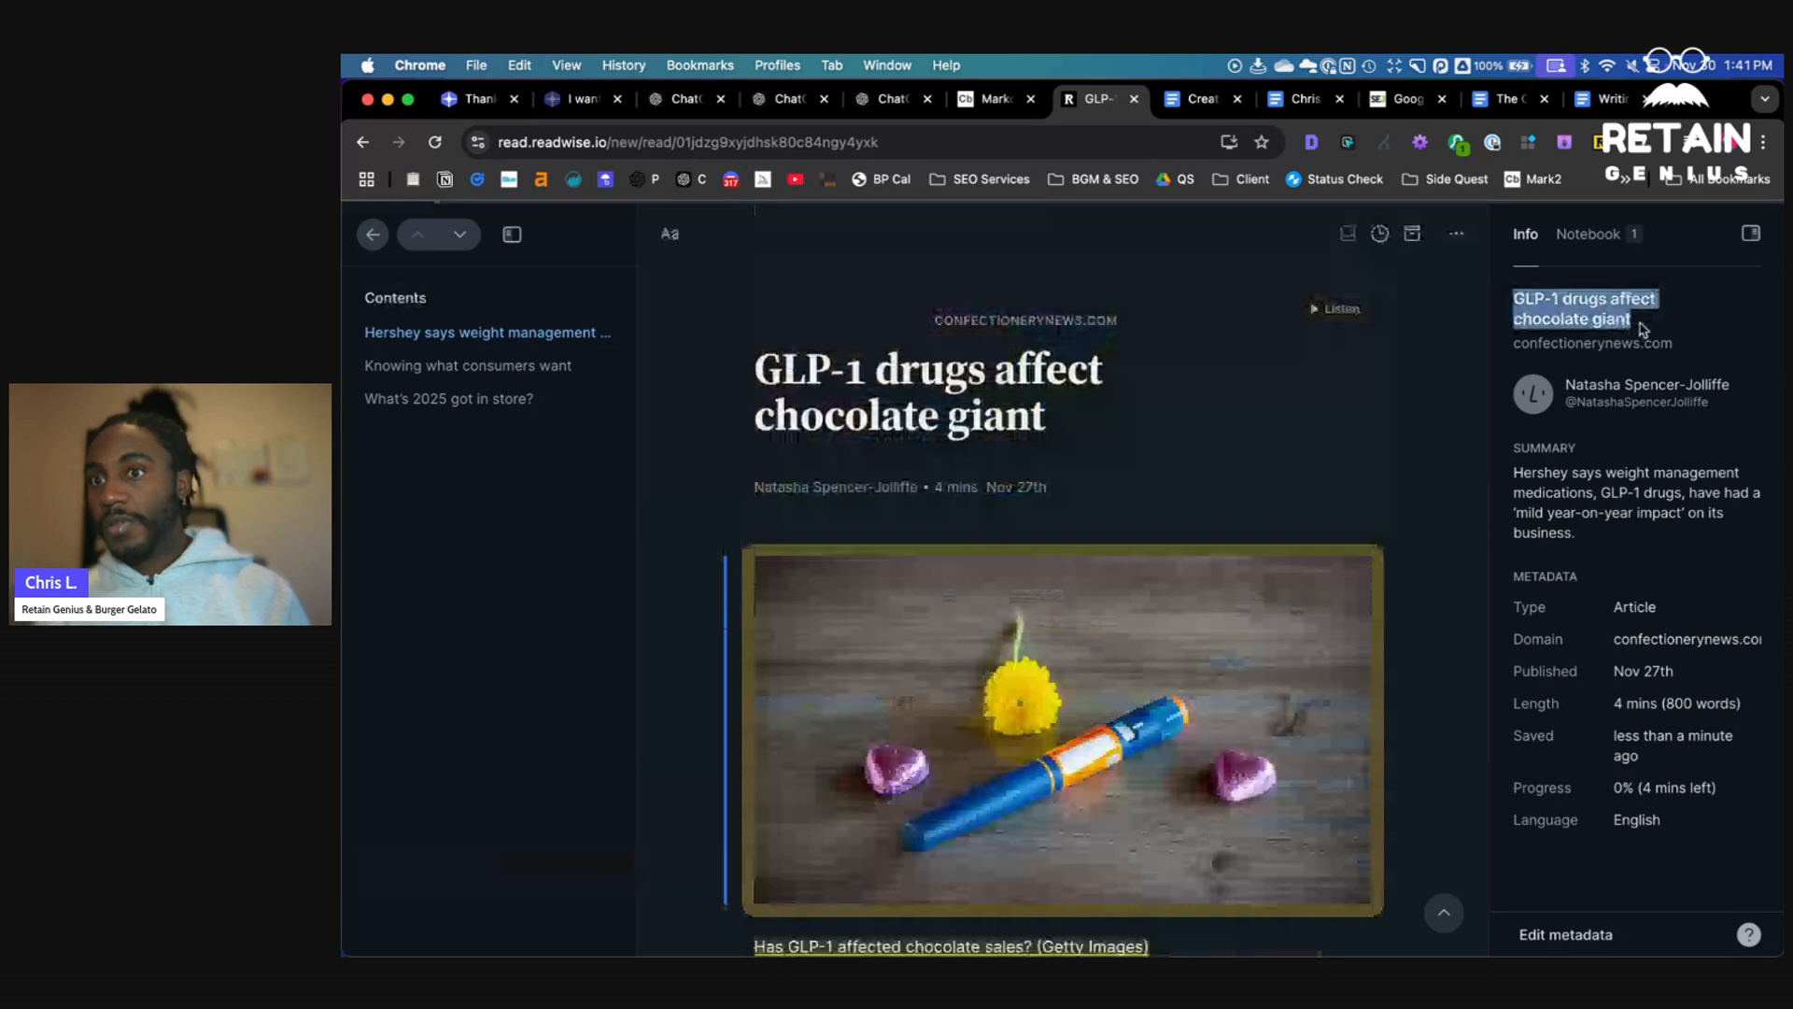
left_click(789, 99)
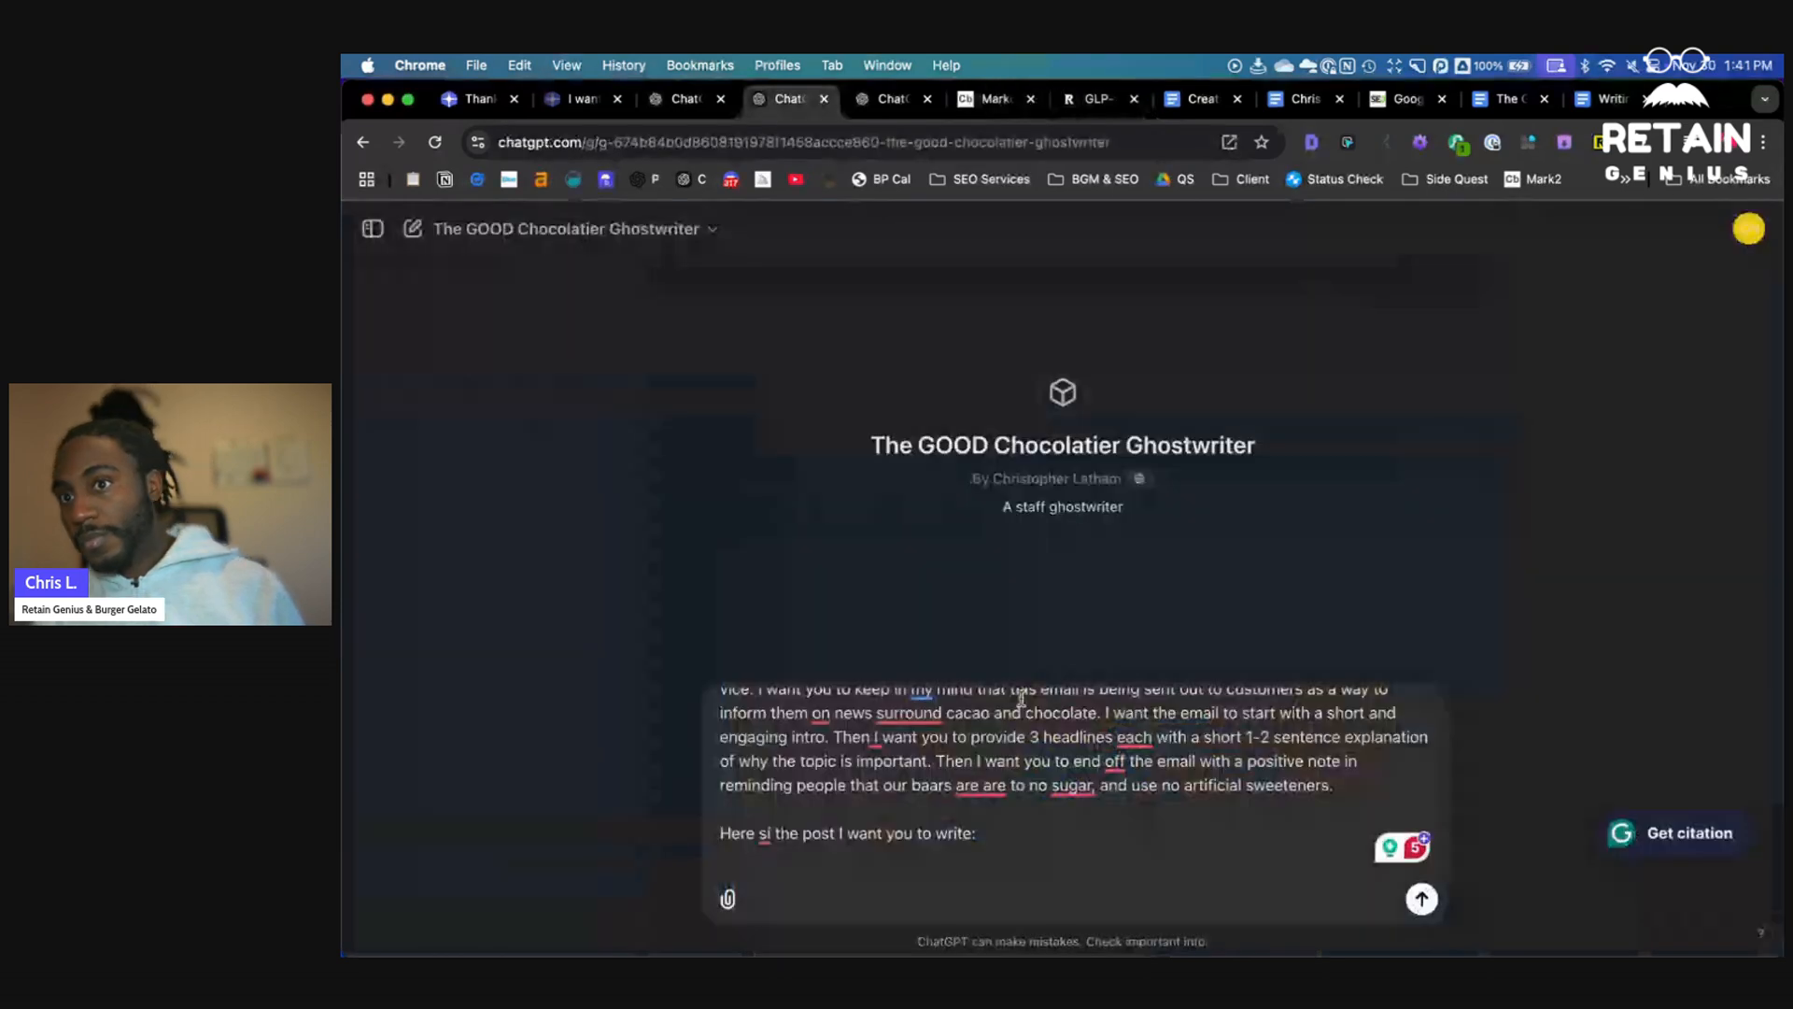
key("super+v")
key("shift+super+v")
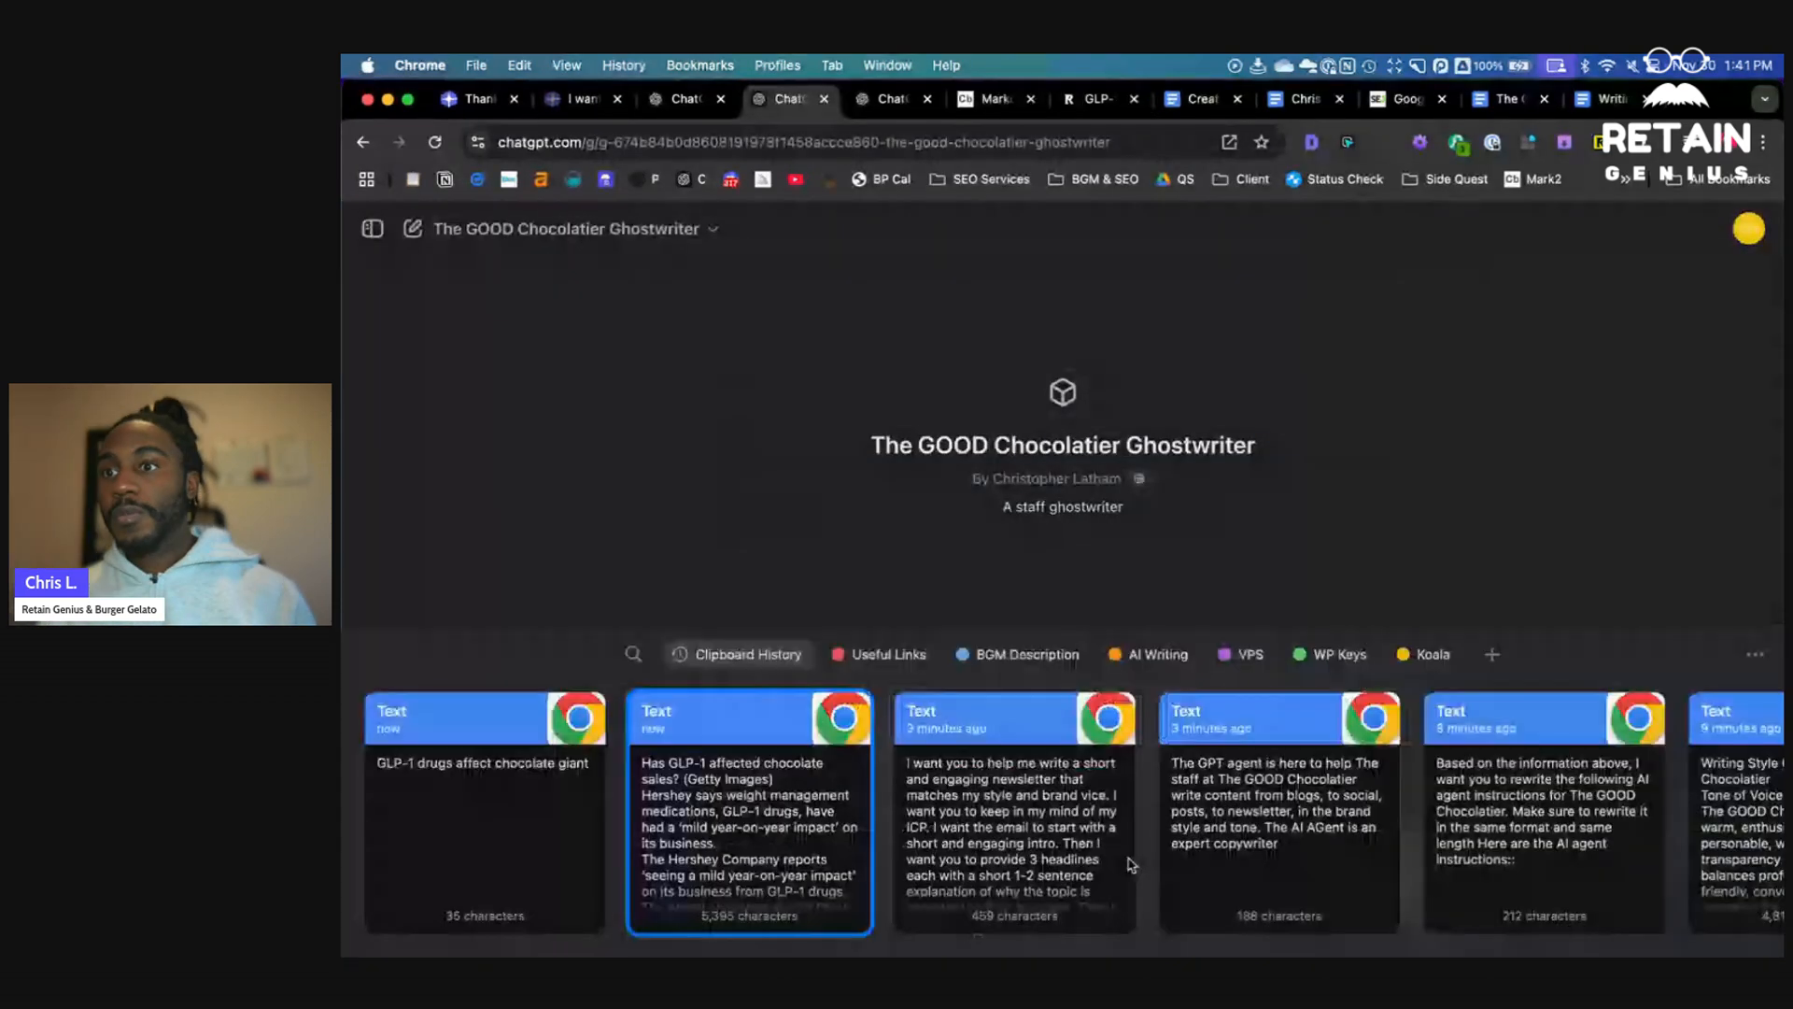
key("Return")
key("Return")
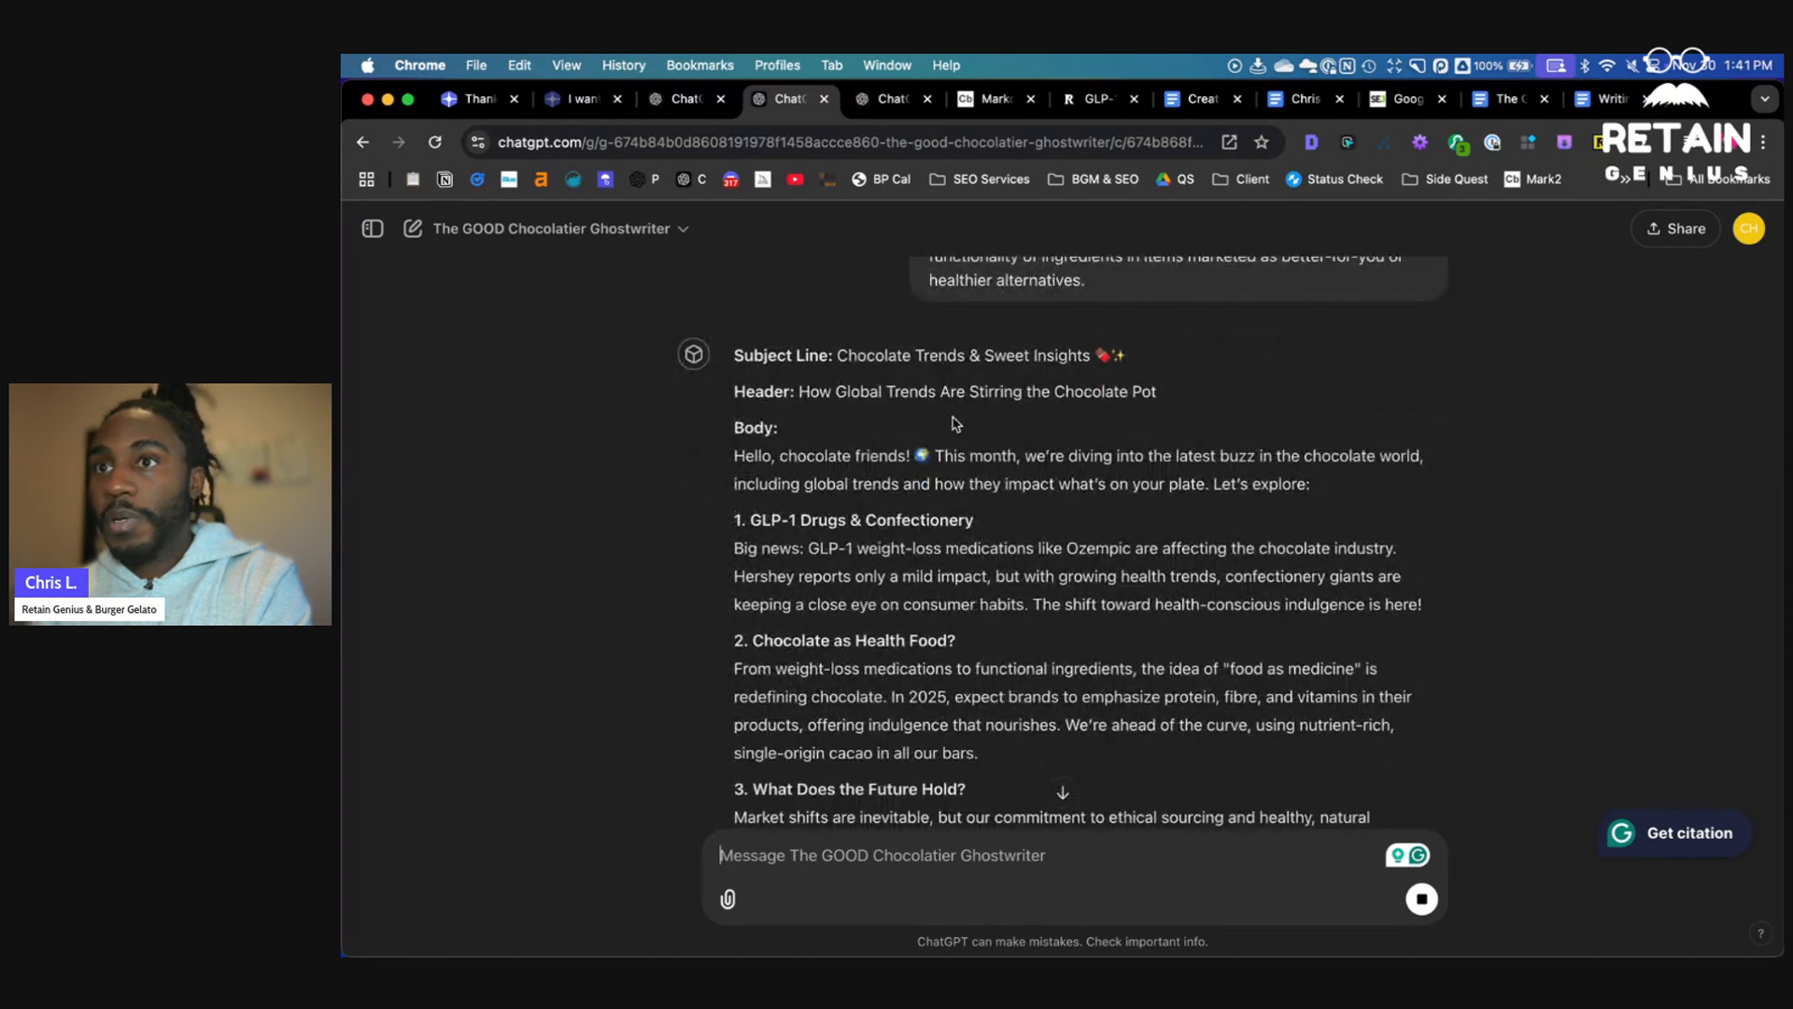
- Copy the generated newsletter response
scroll(923, 505, "down", 5)
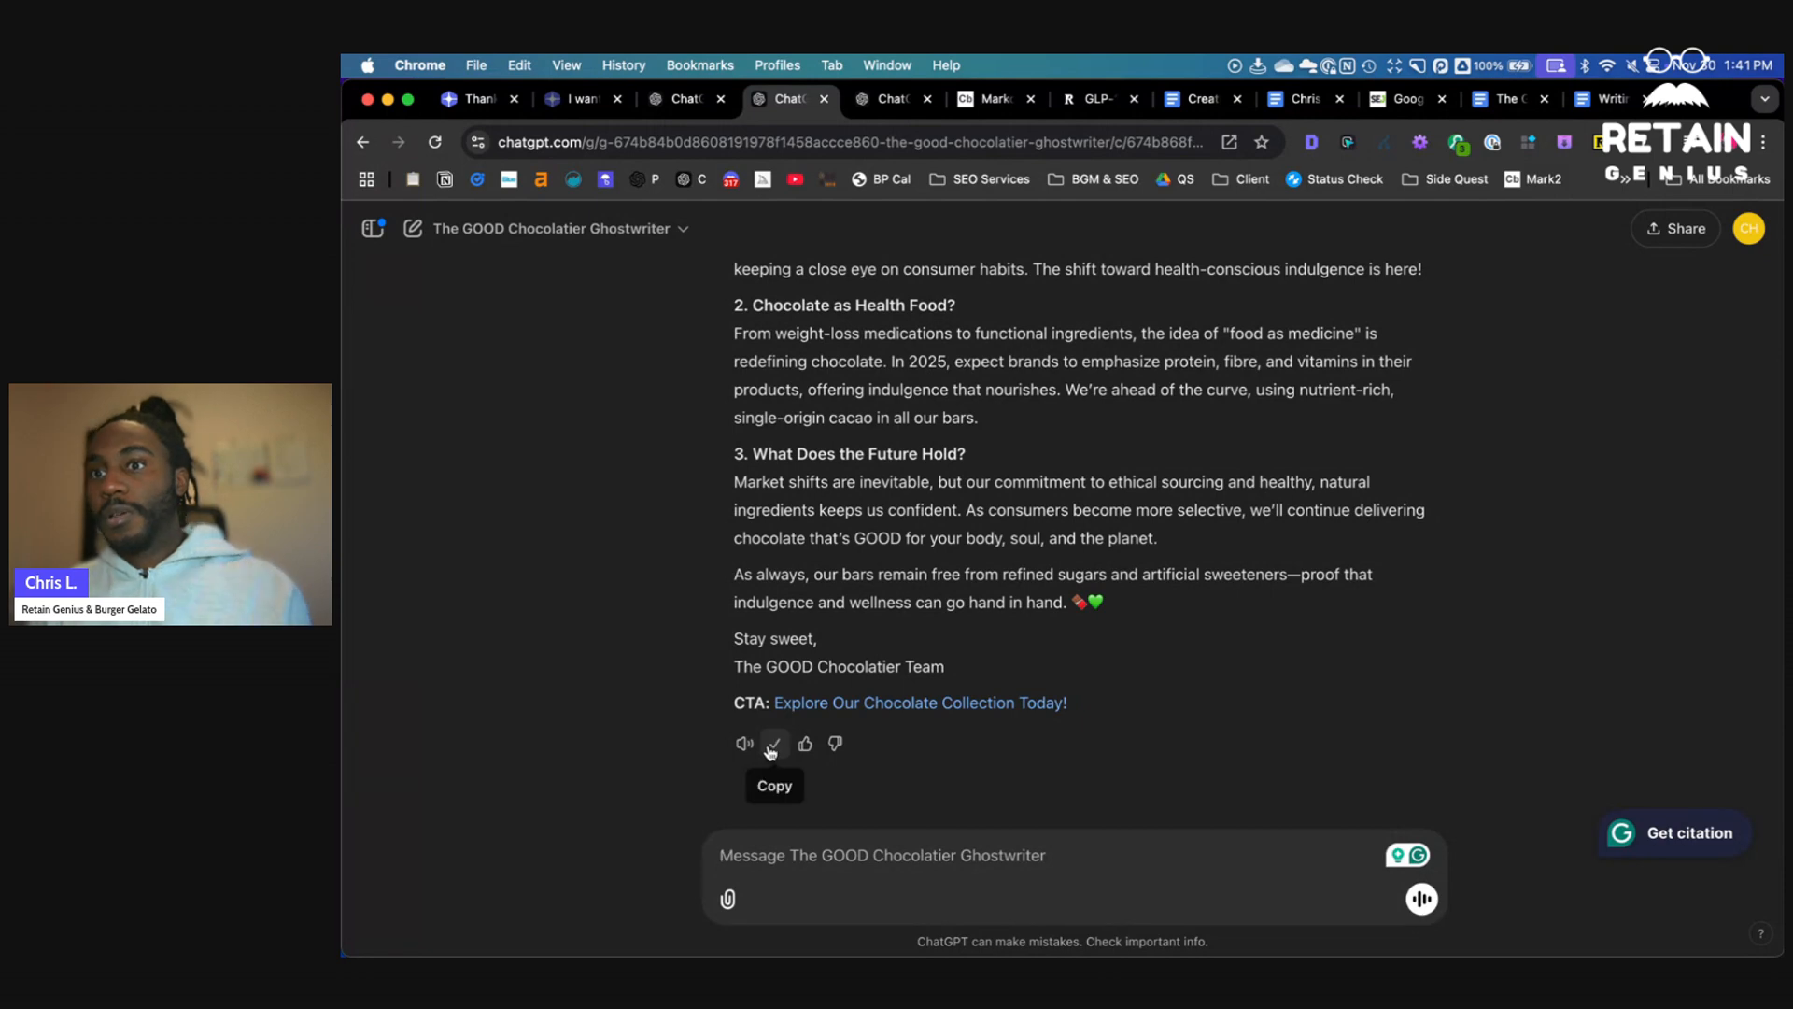
left_click(774, 744)
- Review the generated newsletter's headlines and closing note about sugar and sweeteners
scroll(831, 604, "up", 4)
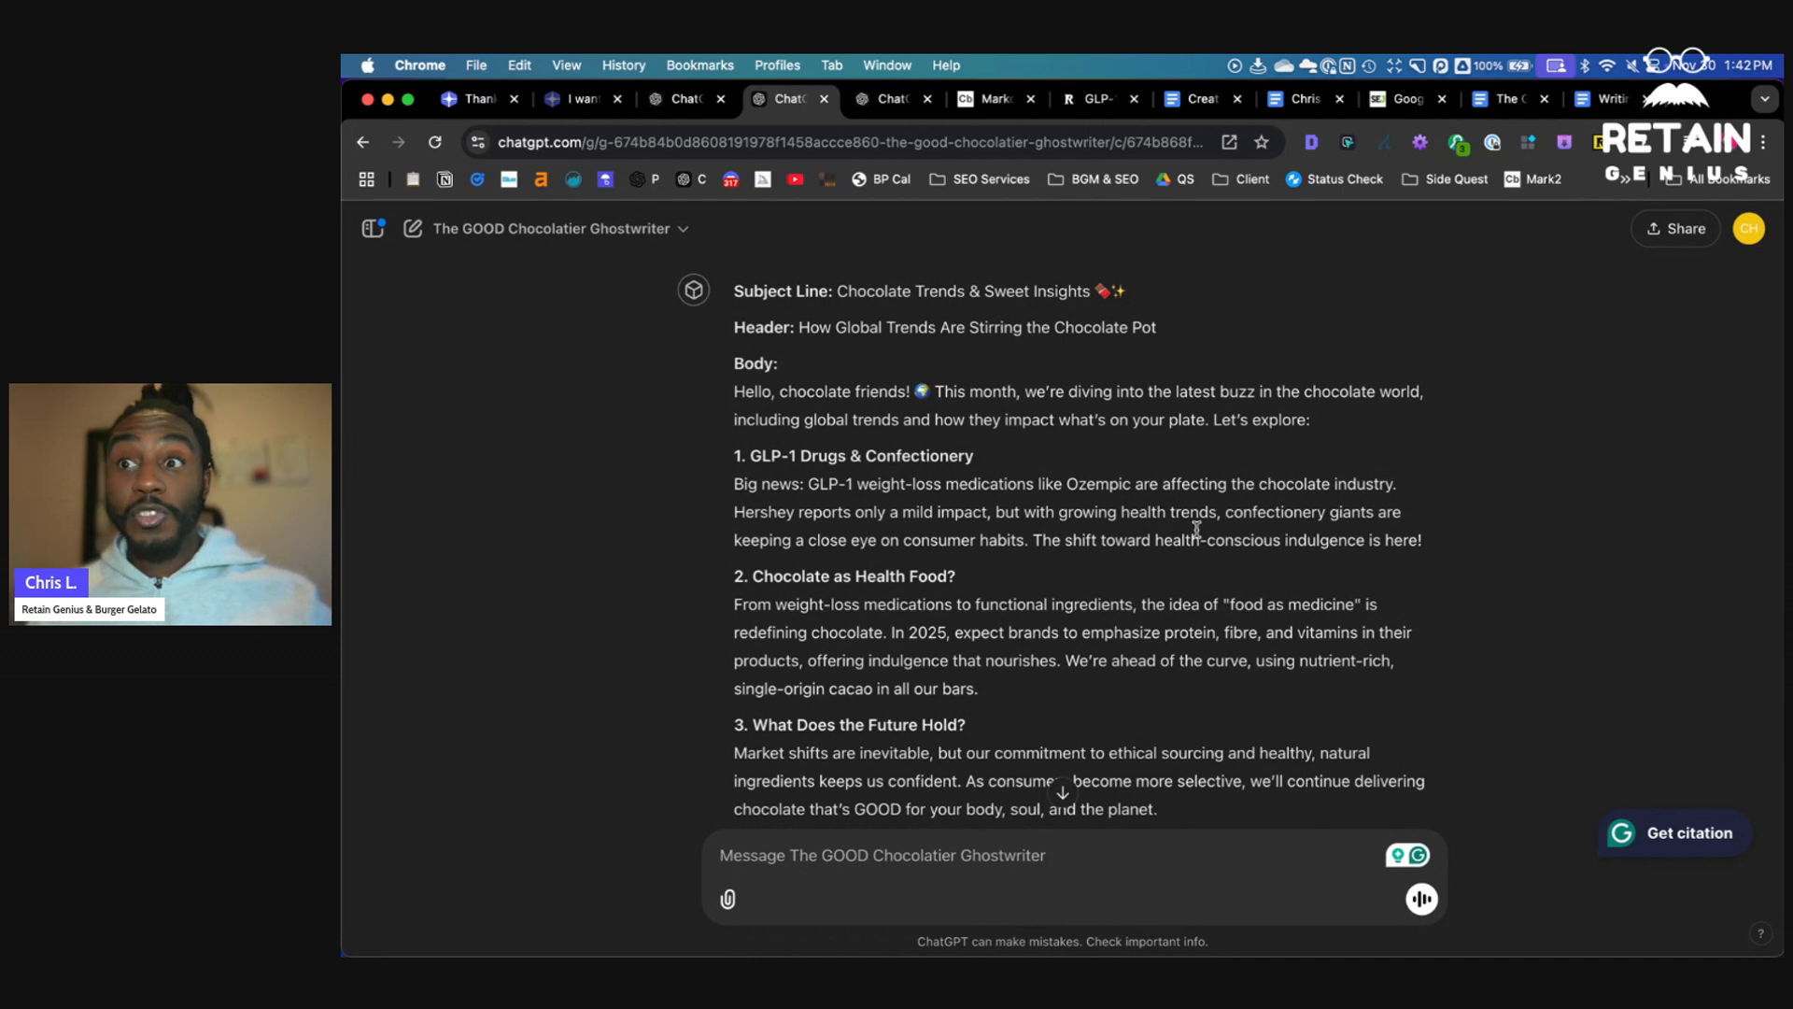
scroll(1191, 533, "down", 2)
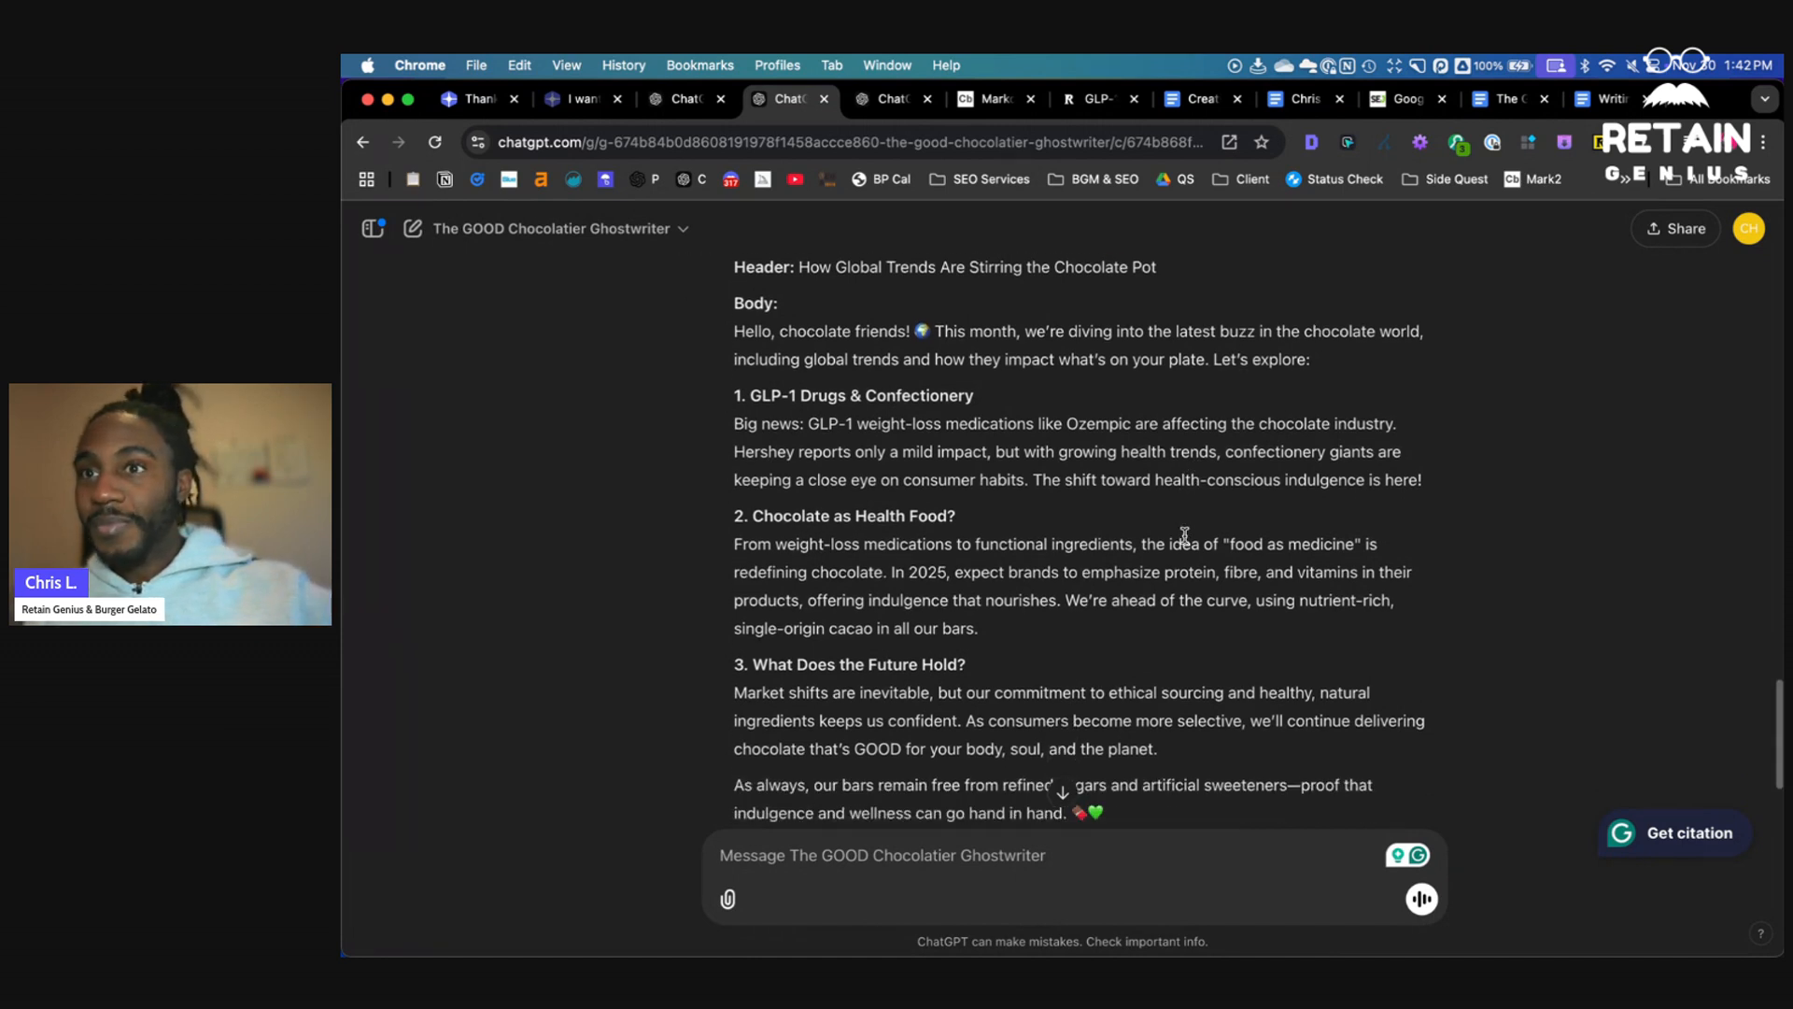
scroll(1181, 542, "down", 1)
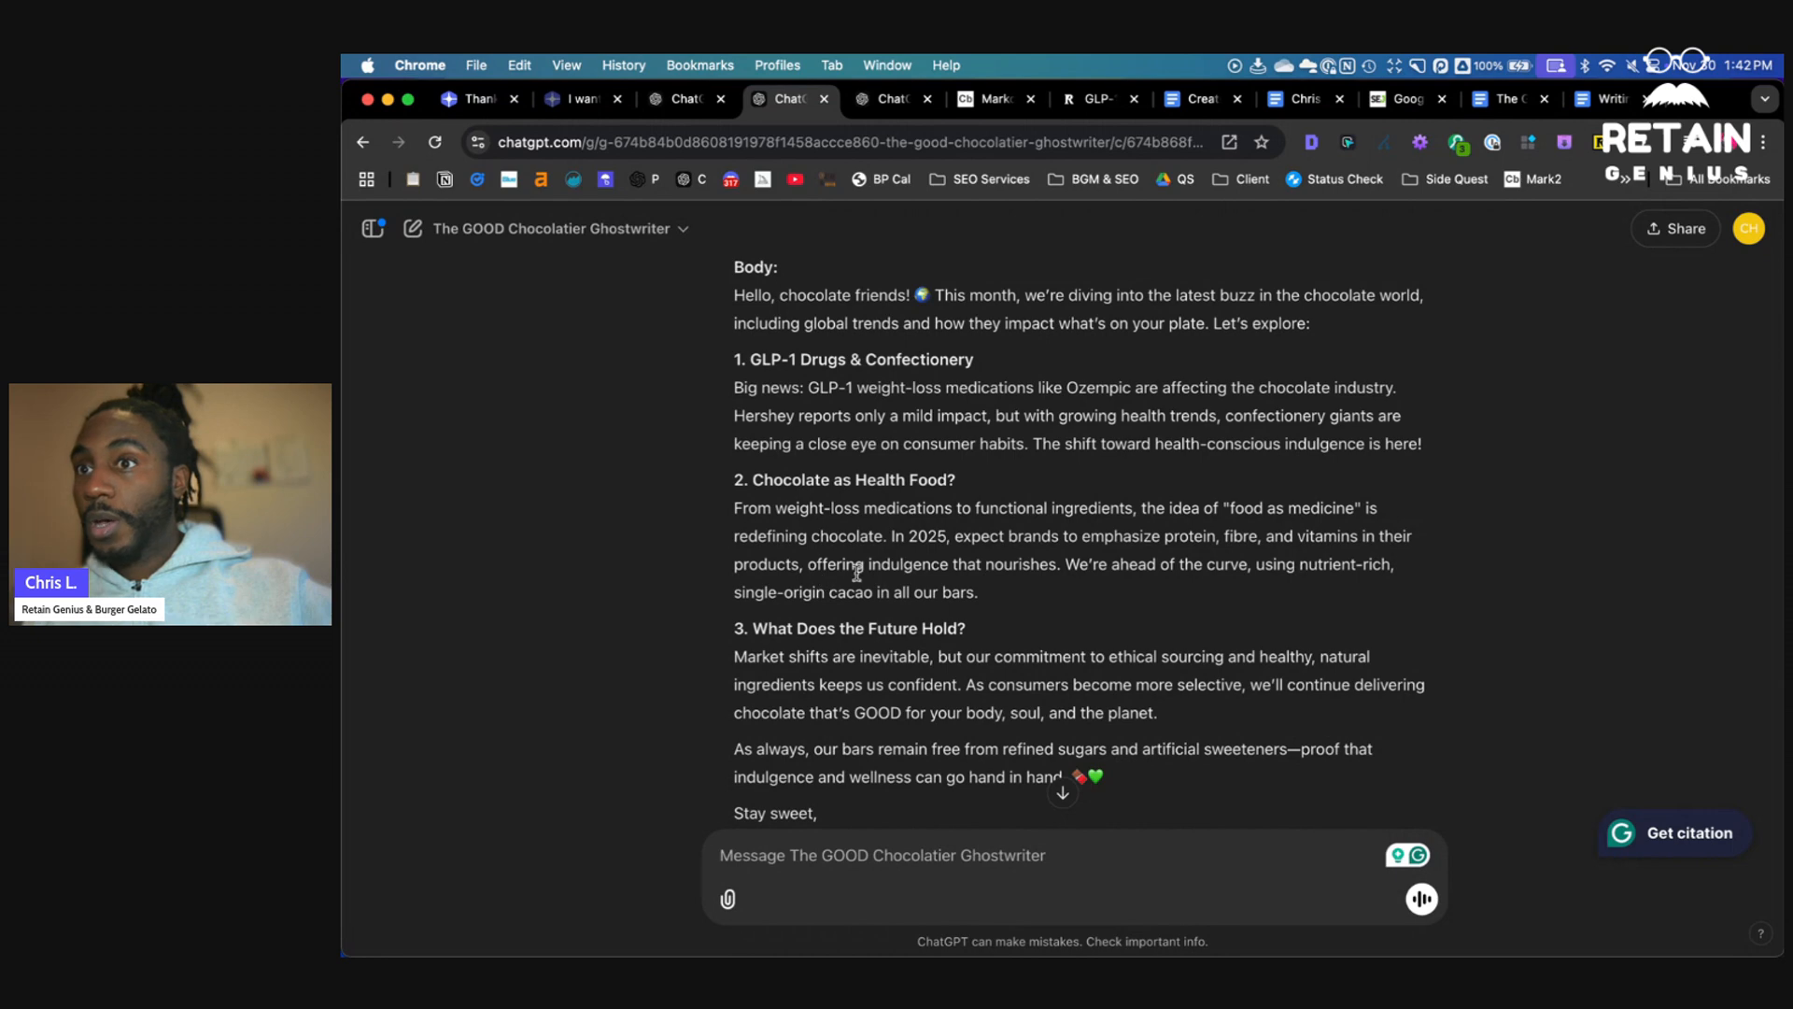
left_click_drag(854, 566, 1082, 566)
scroll(1026, 572, "down", 2)
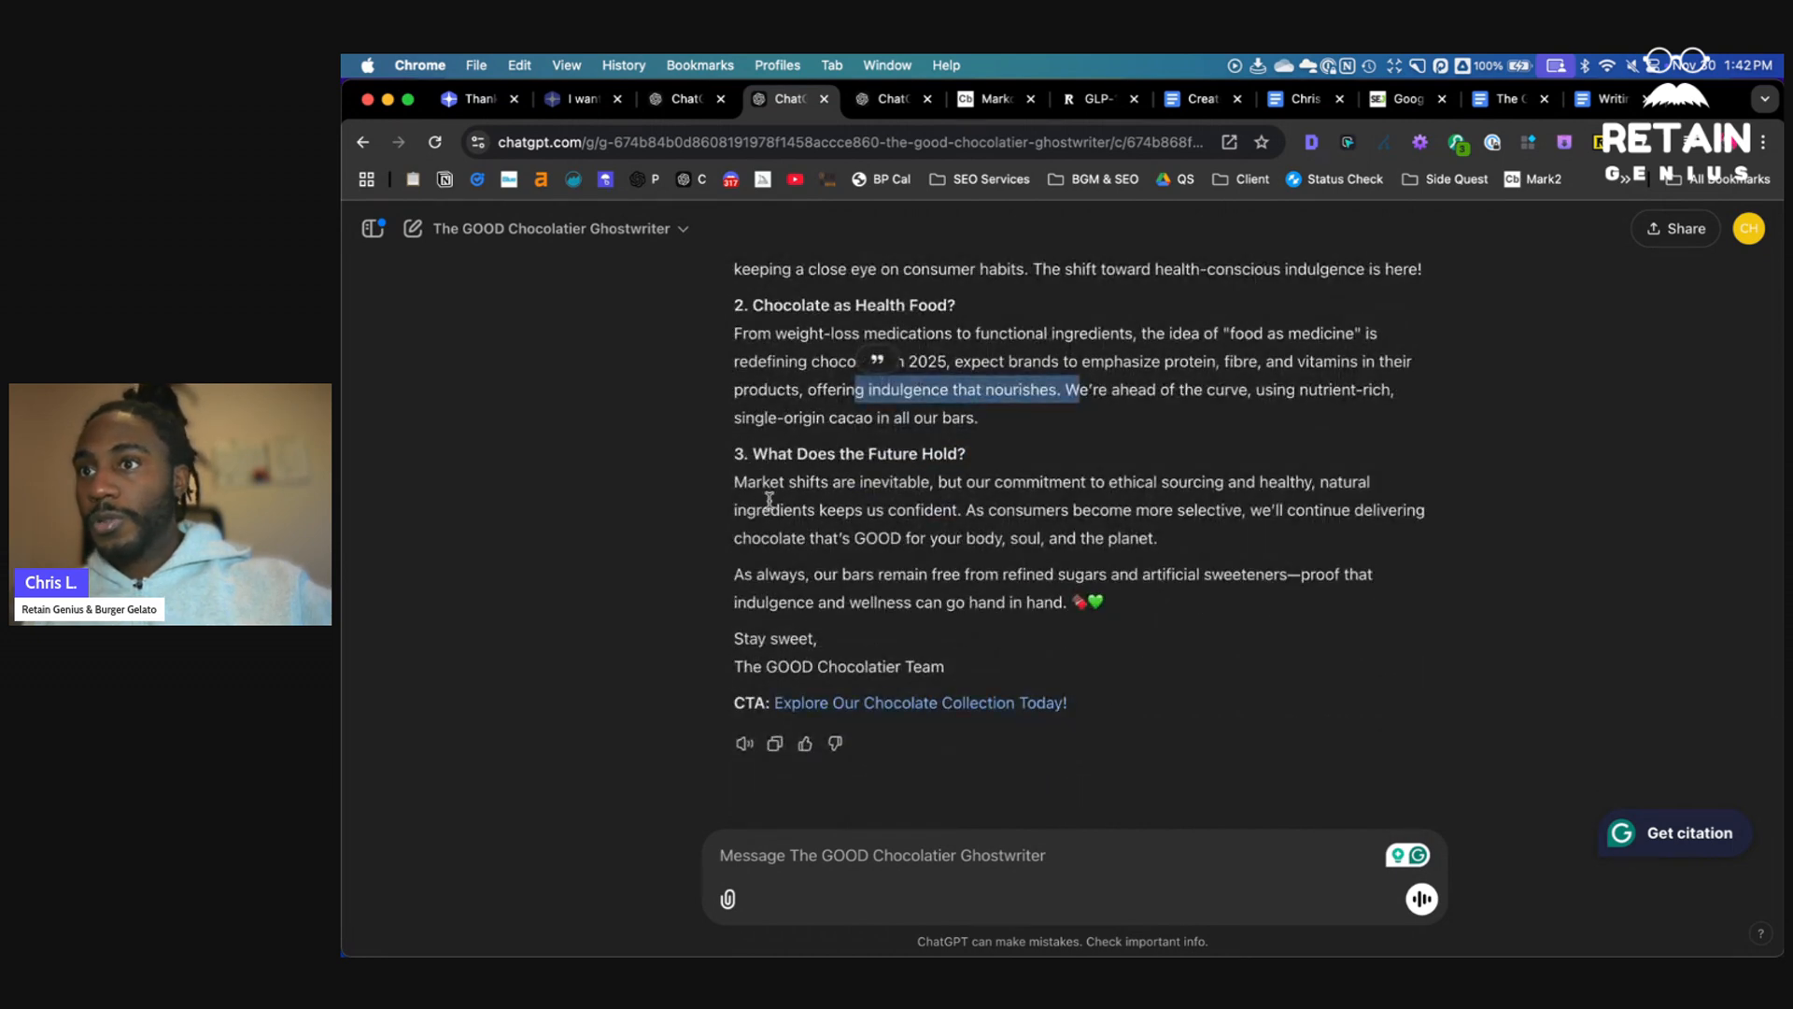
left_click_drag(994, 512, 1119, 552)
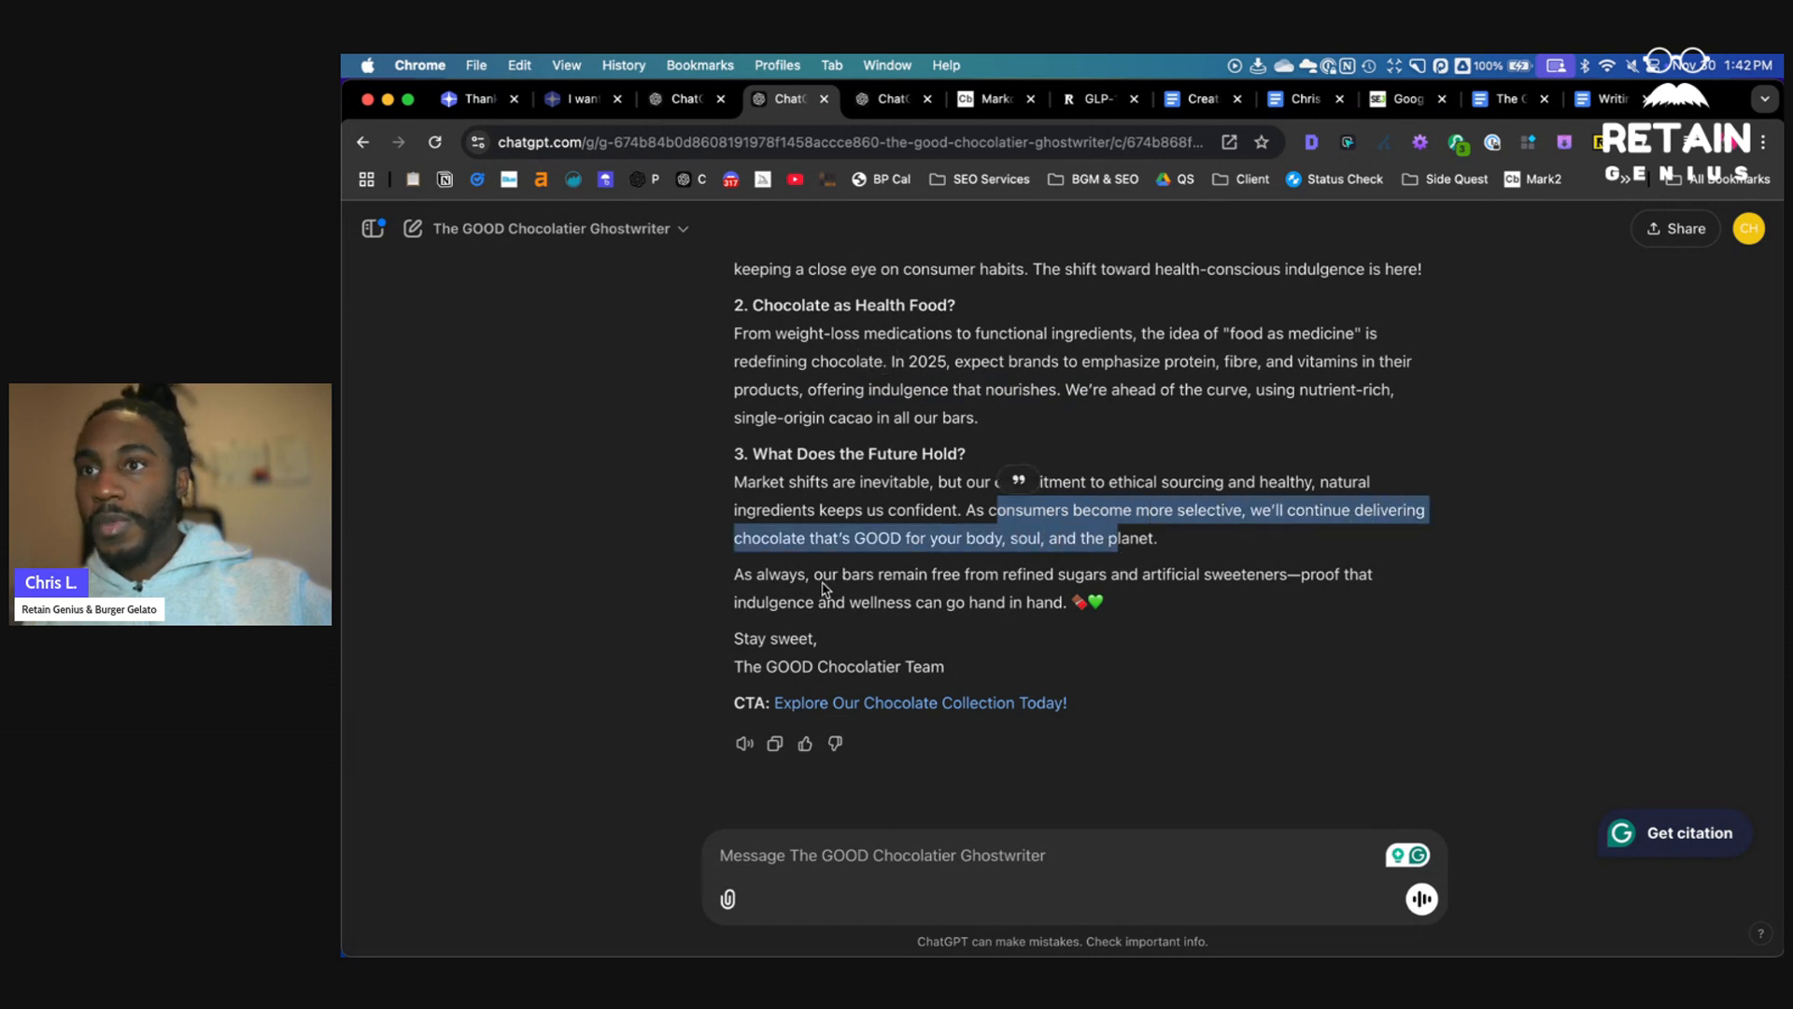
left_click_drag(803, 575, 1305, 594)
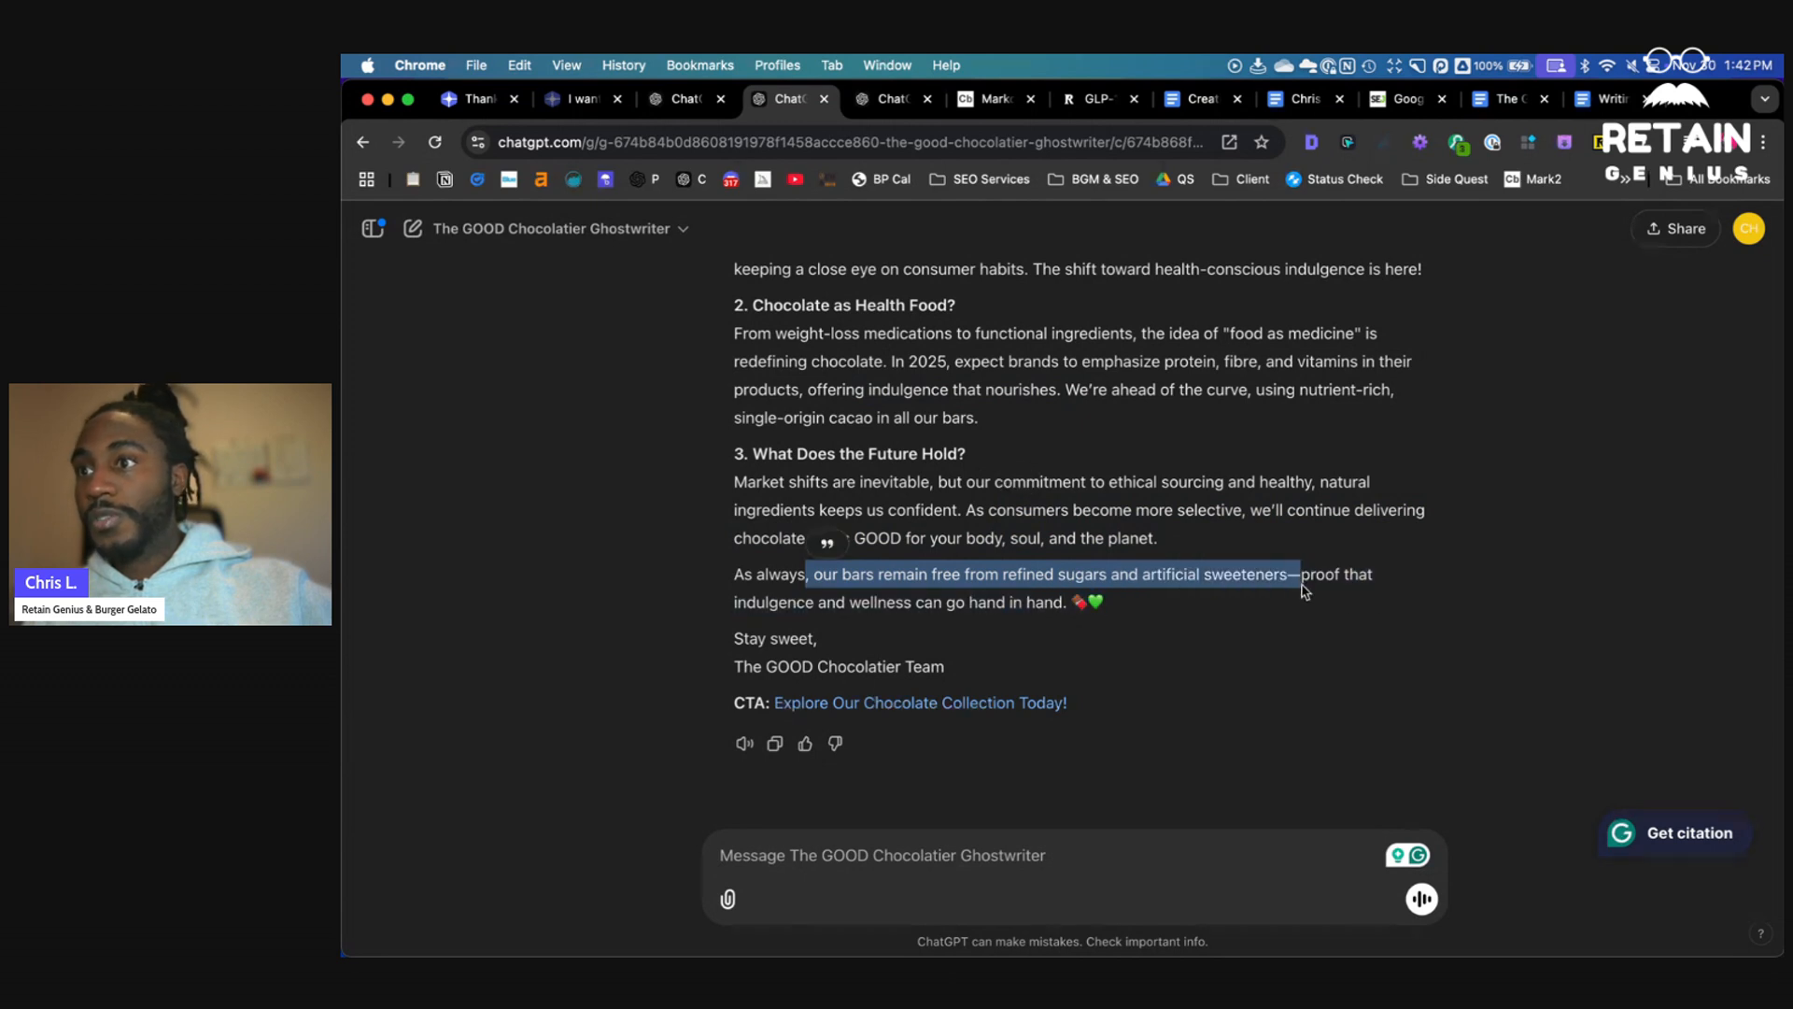
left_click(1303, 588)
double_click(1298, 579)
double_click(1292, 576)
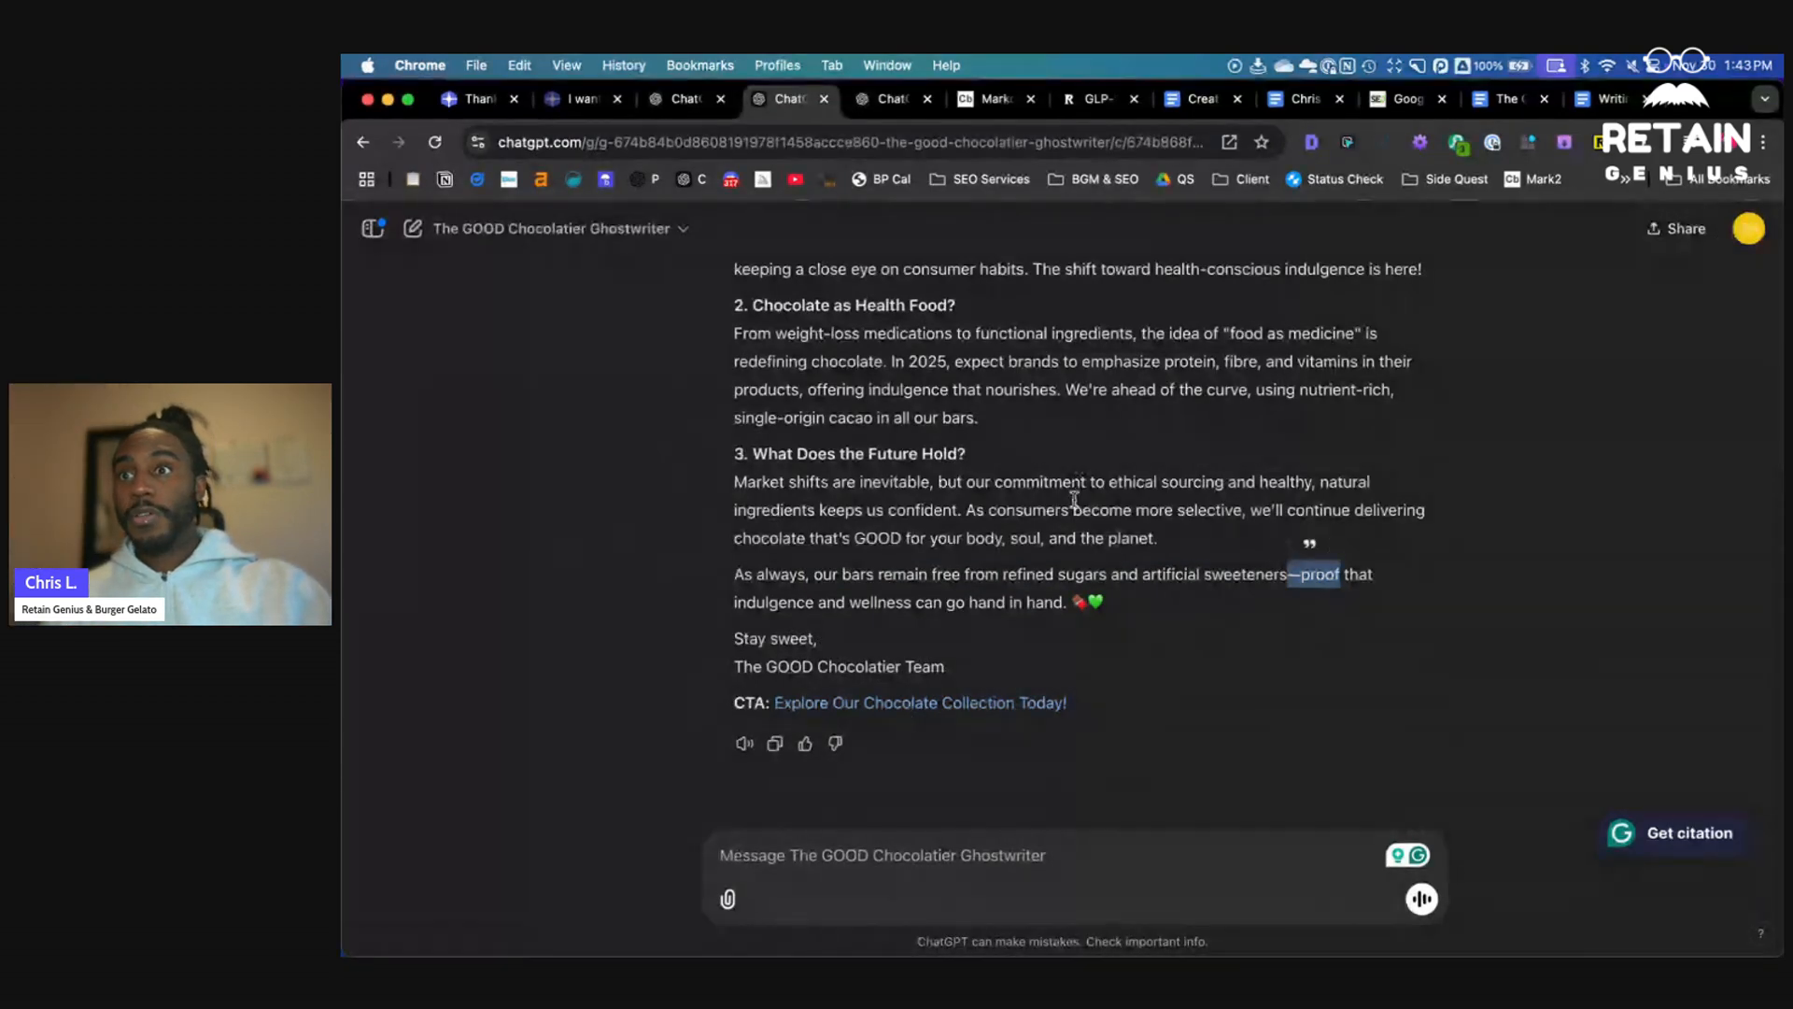
scroll(1075, 499, "up", 15)
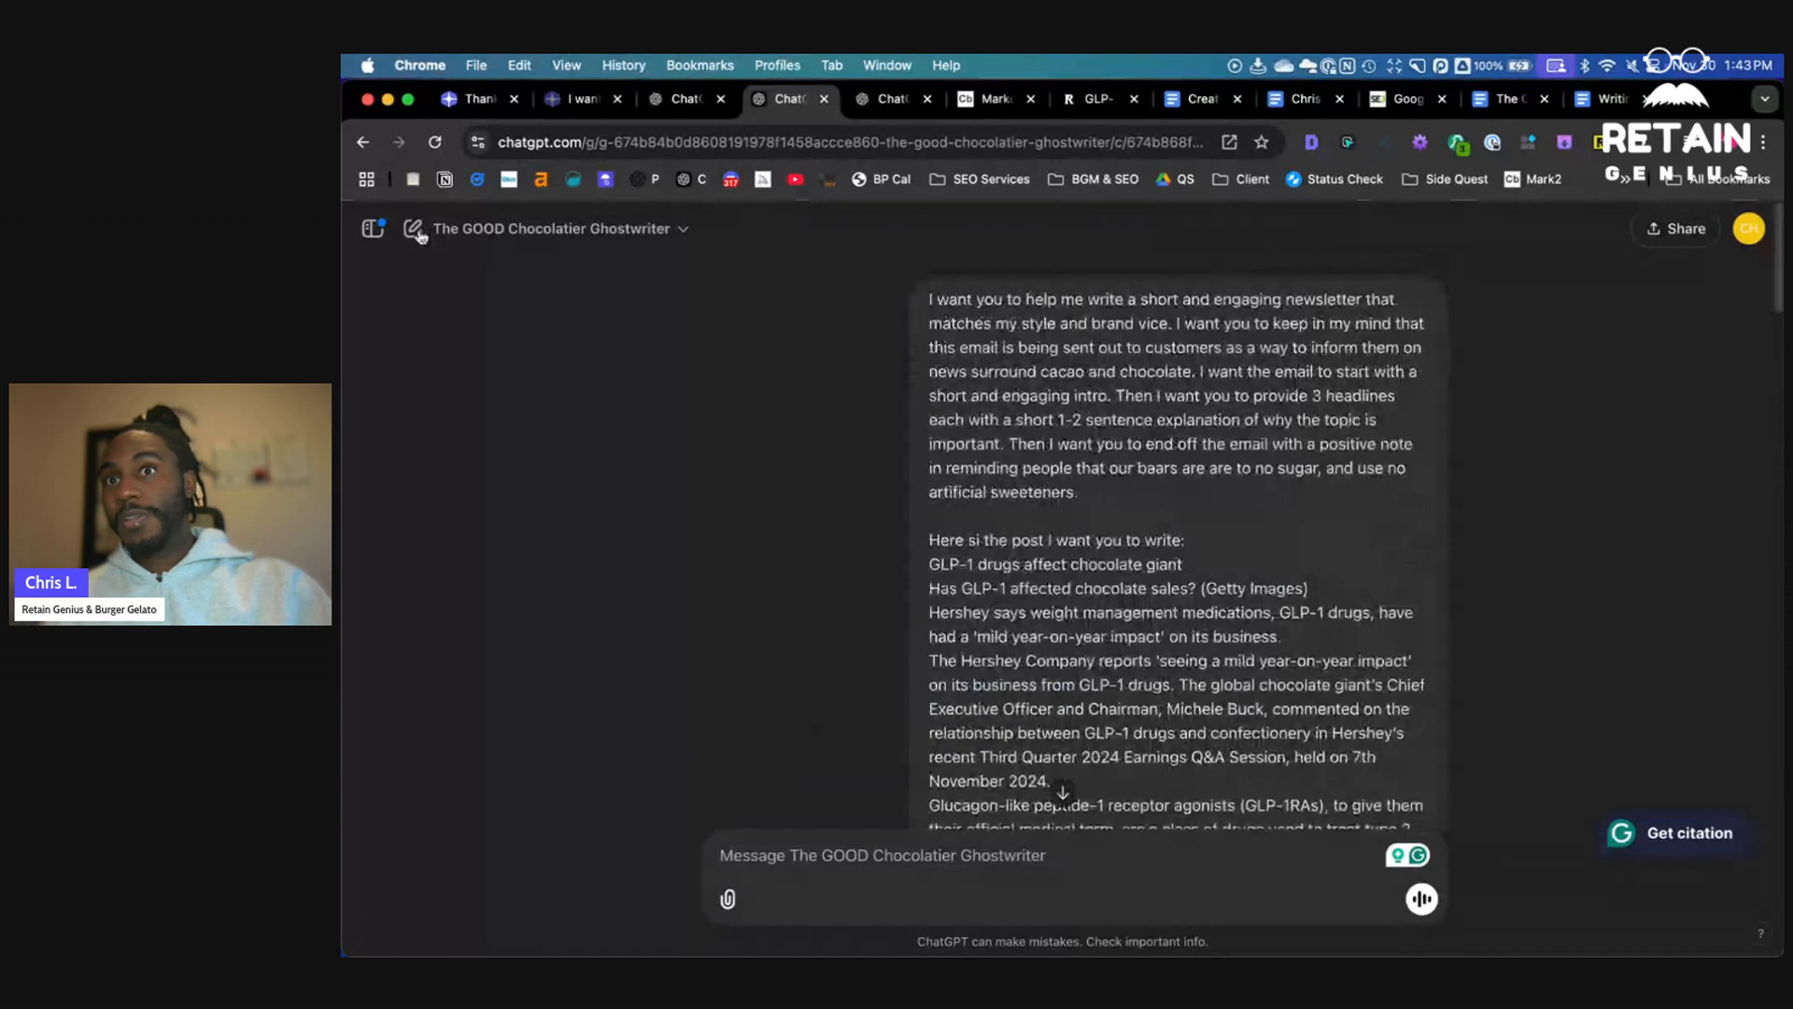